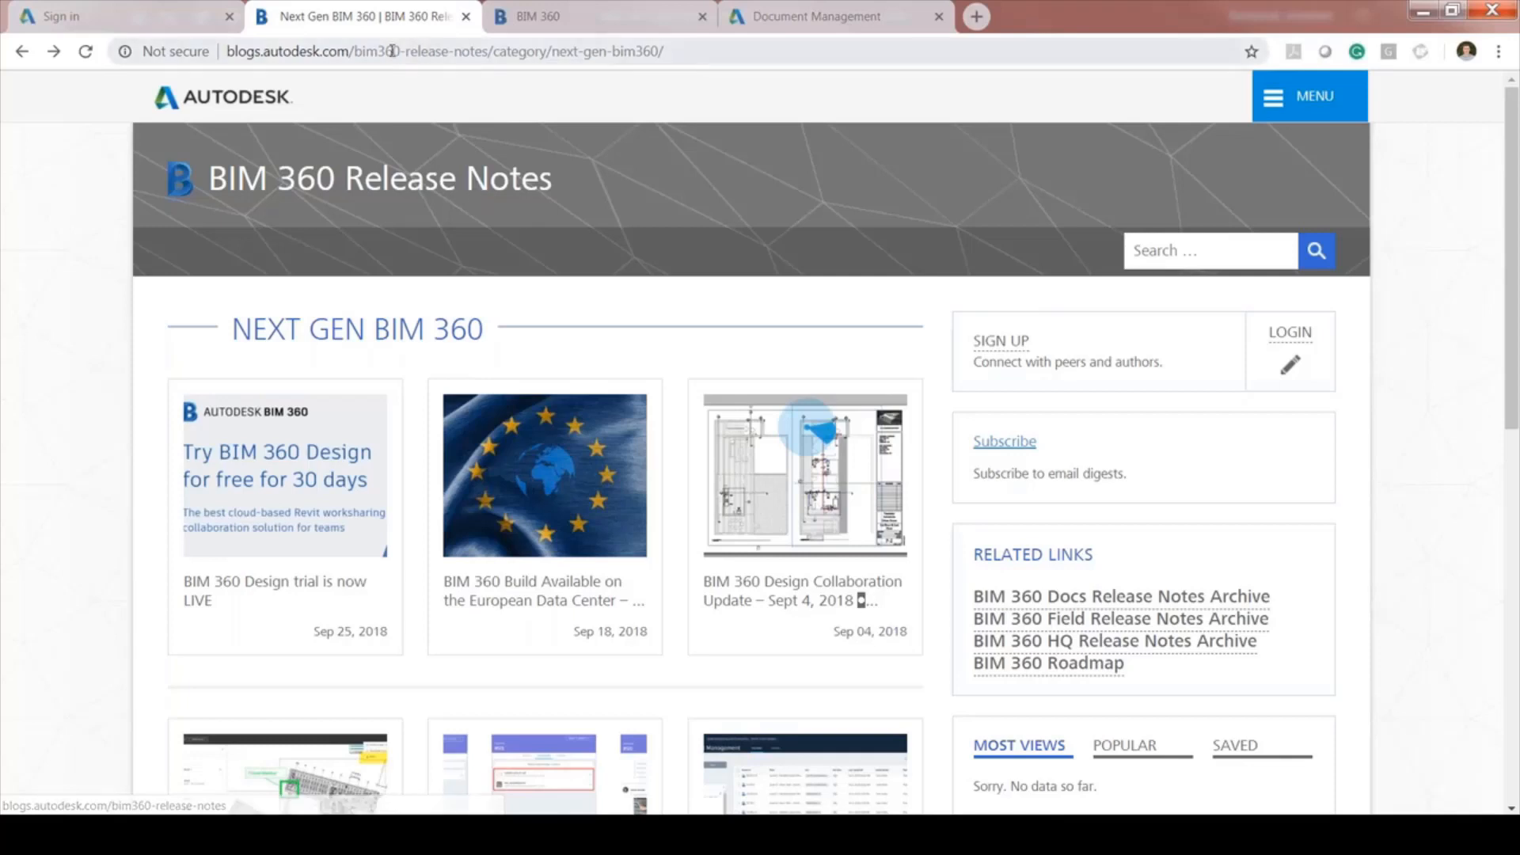
Select the release notes page address and scroll through the release notes
left_click(539, 51)
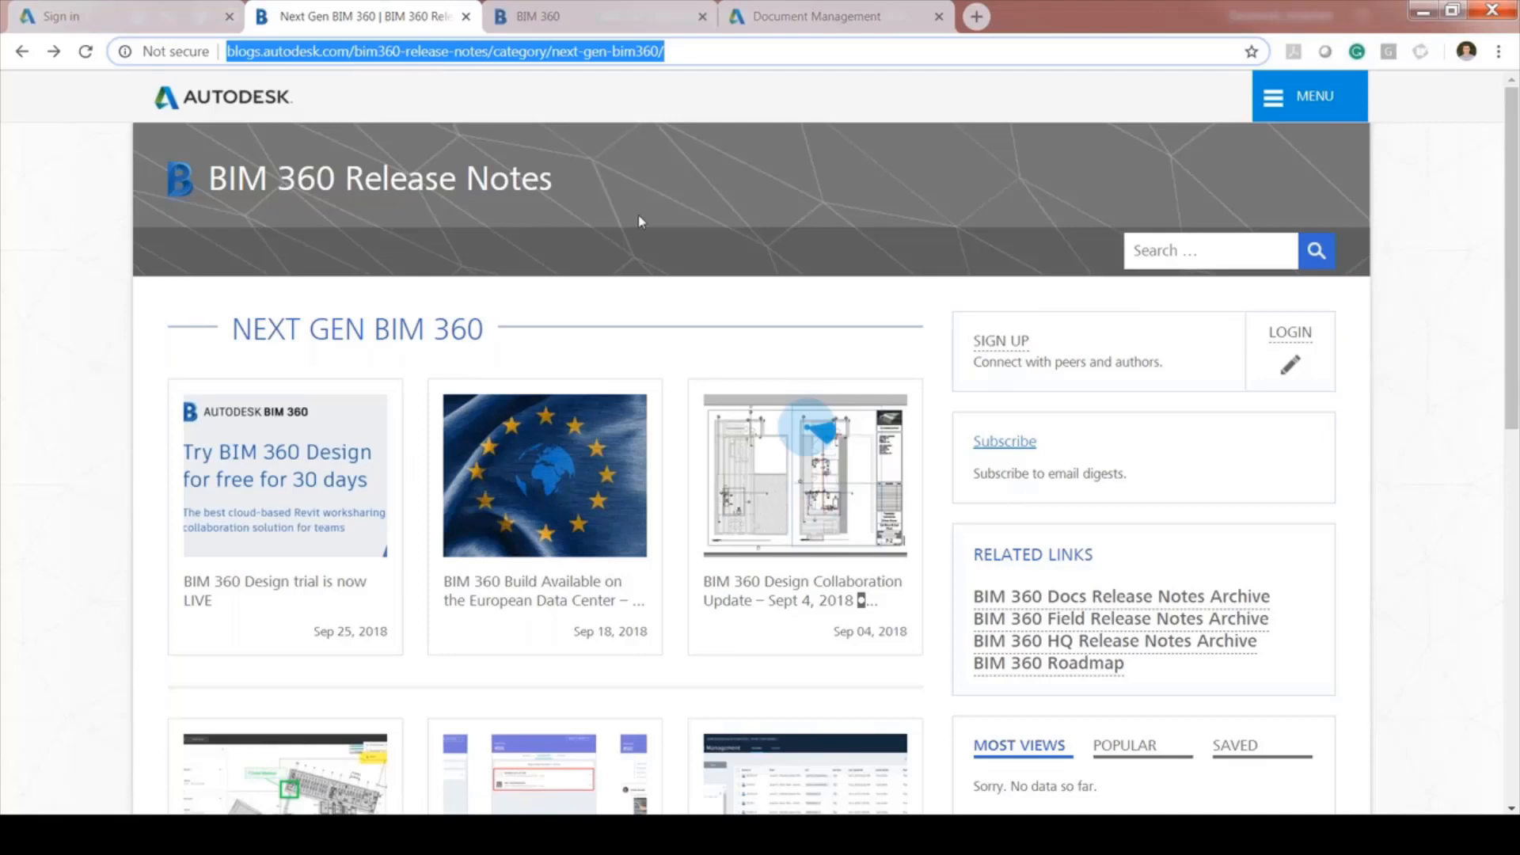
scroll(640, 220, "down", 1)
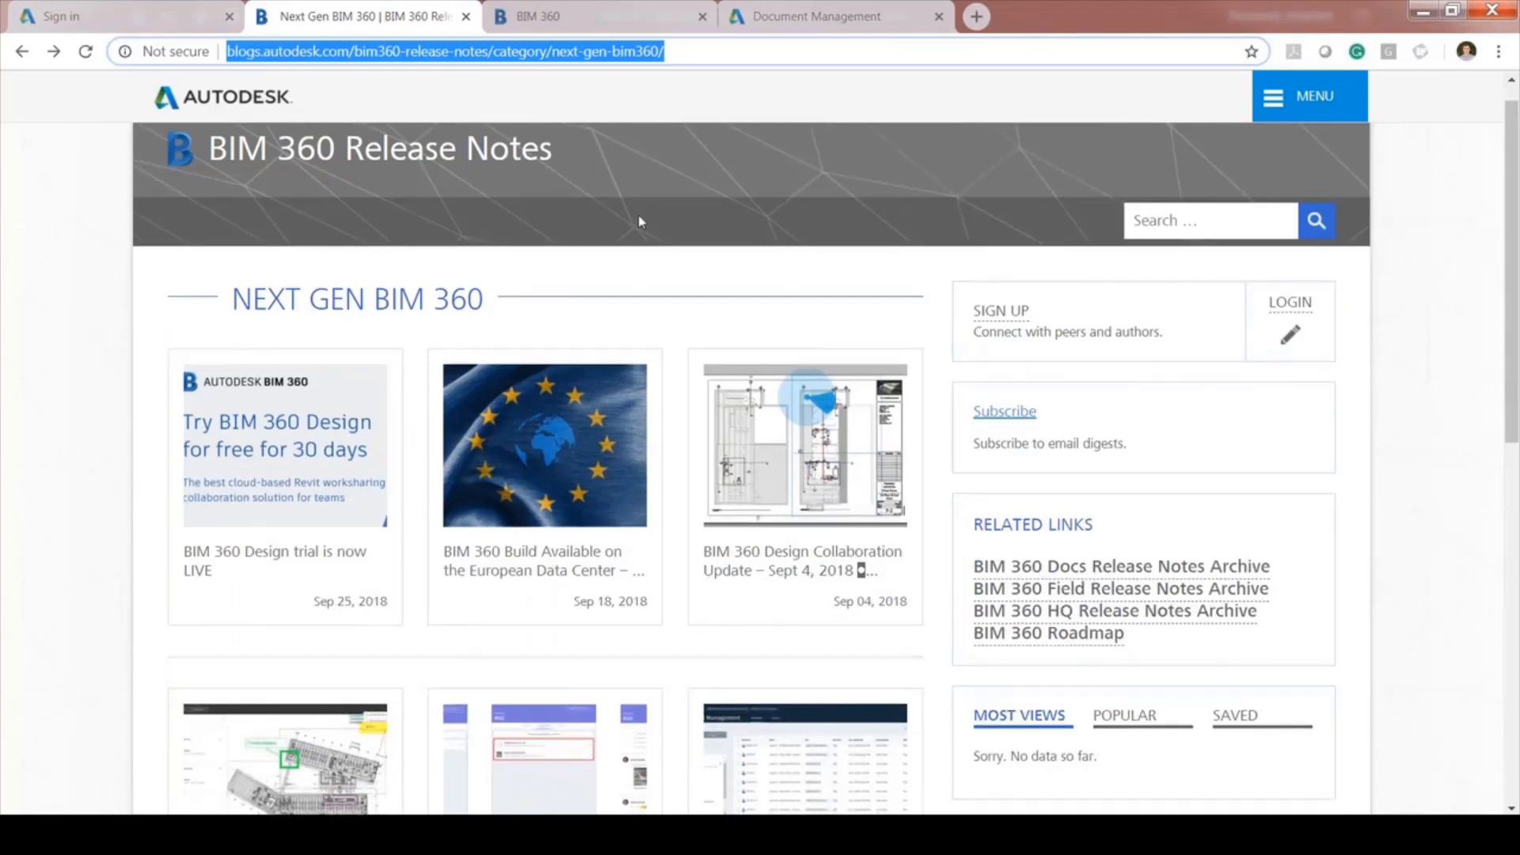
scroll(639, 215, "down", 5)
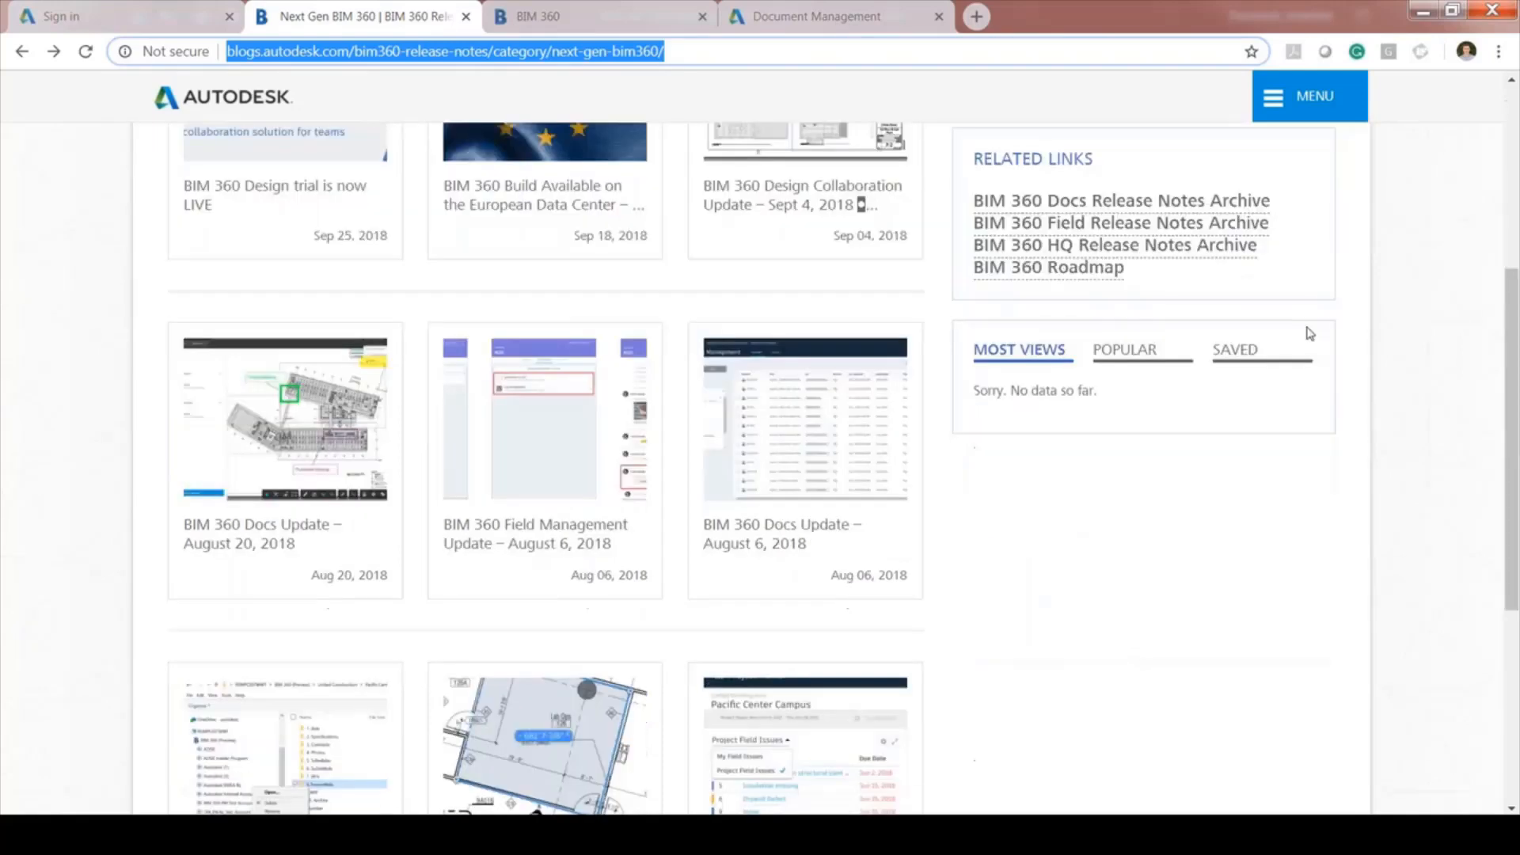
scroll(472, 452, "up", 3)
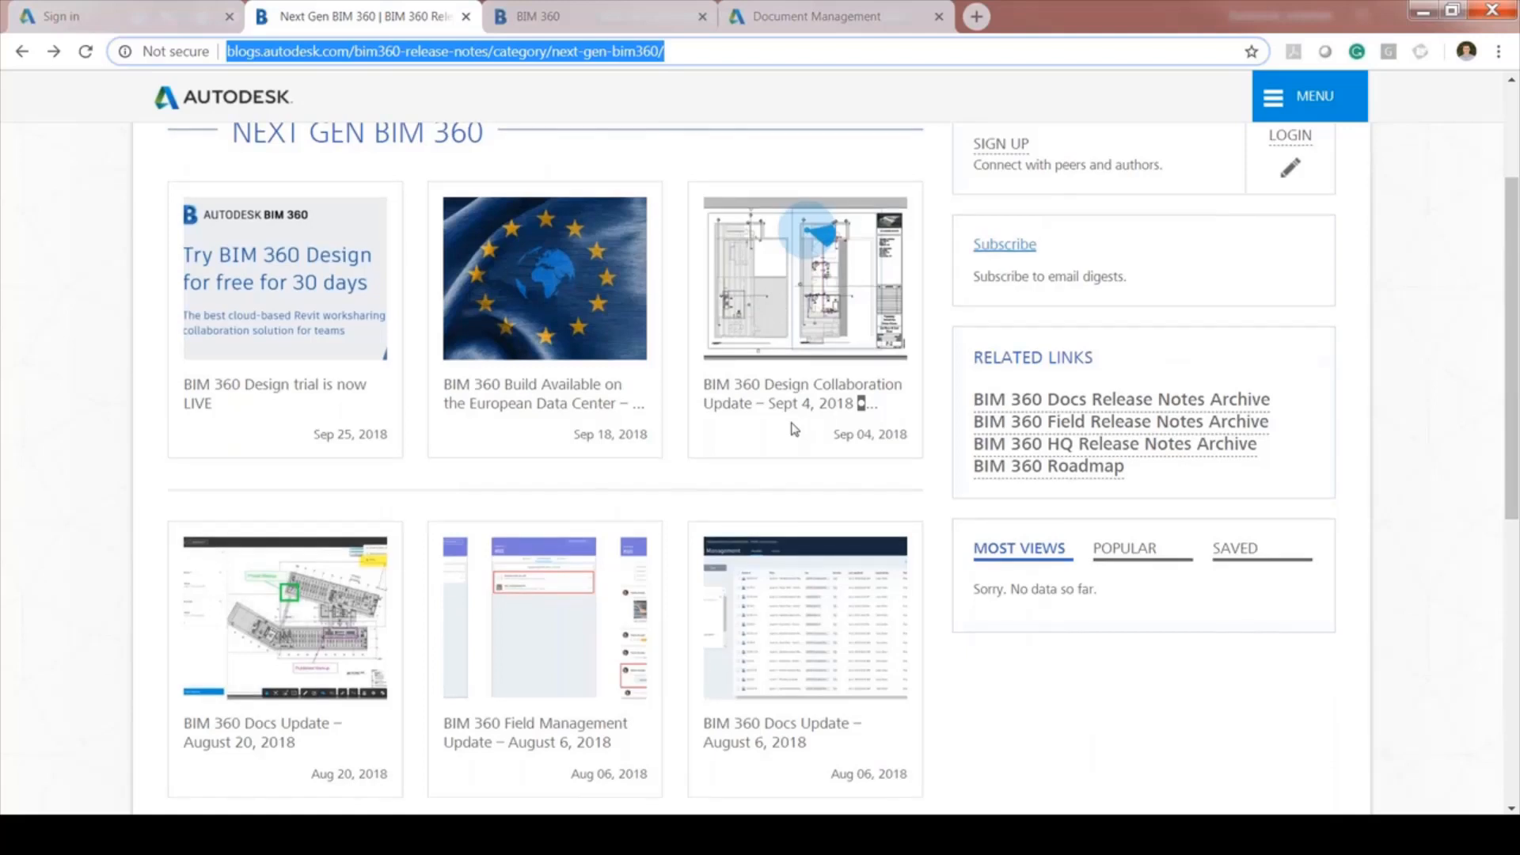
scroll(888, 151, "up", 3)
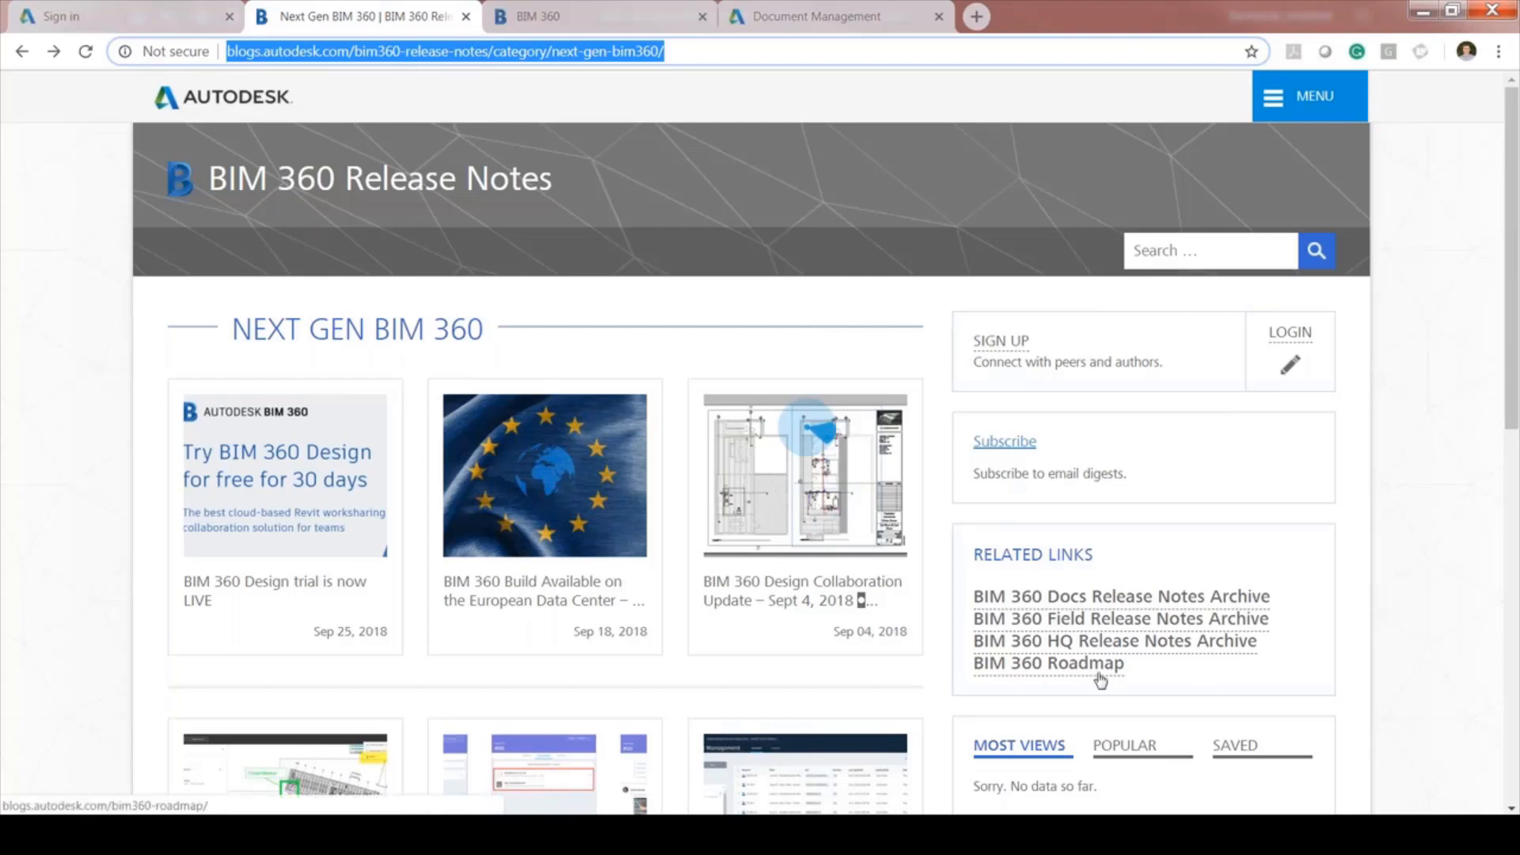
From the Document Control workflow page, open the WEBCASTS link in a new tab
left_click(573, 17)
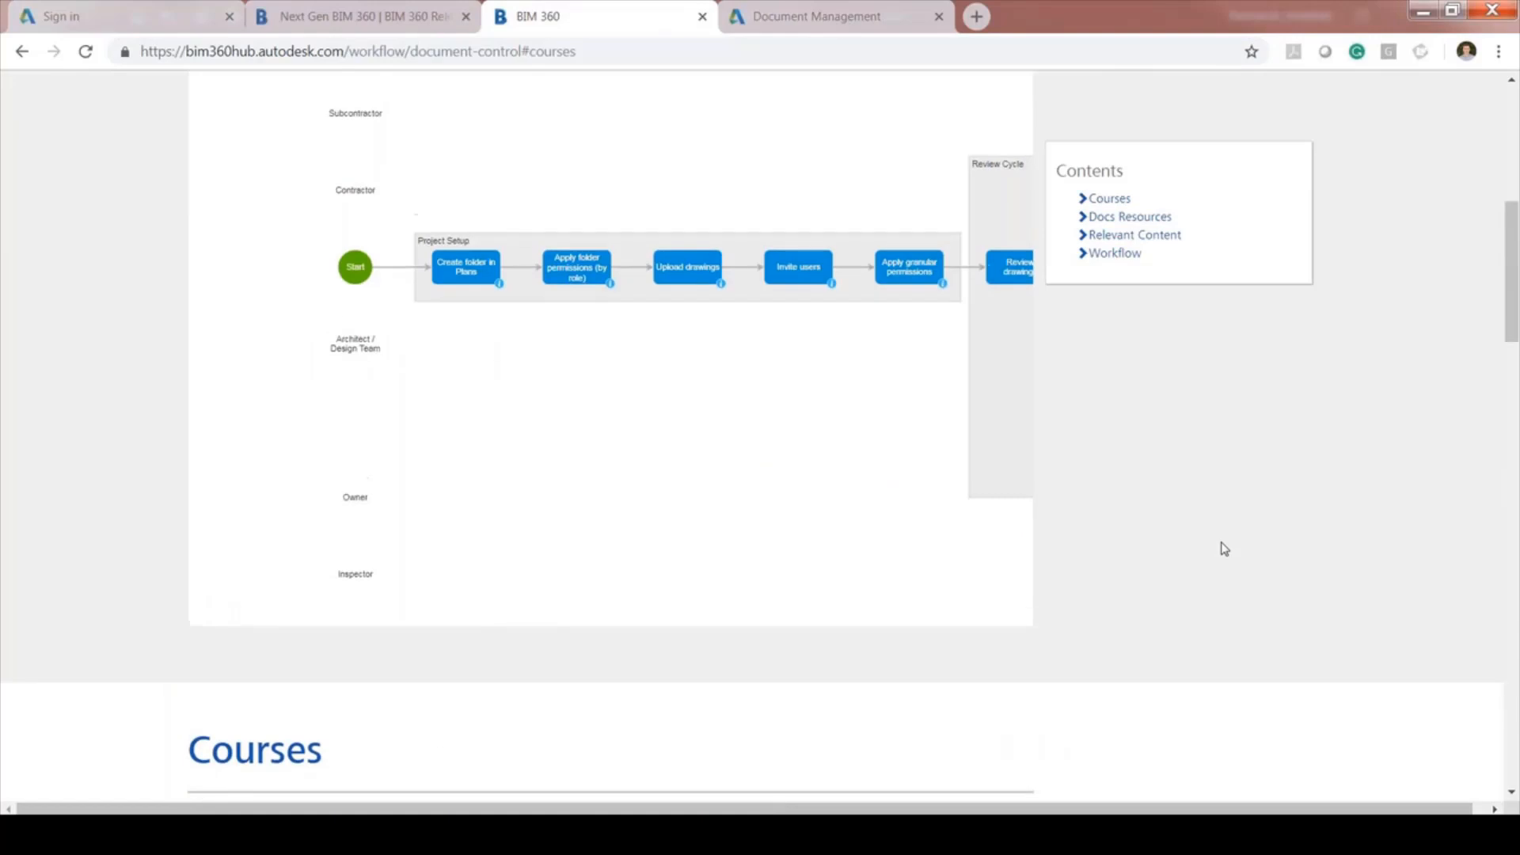
scroll(1224, 548, "up", 3)
scroll(1224, 548, "up", 3)
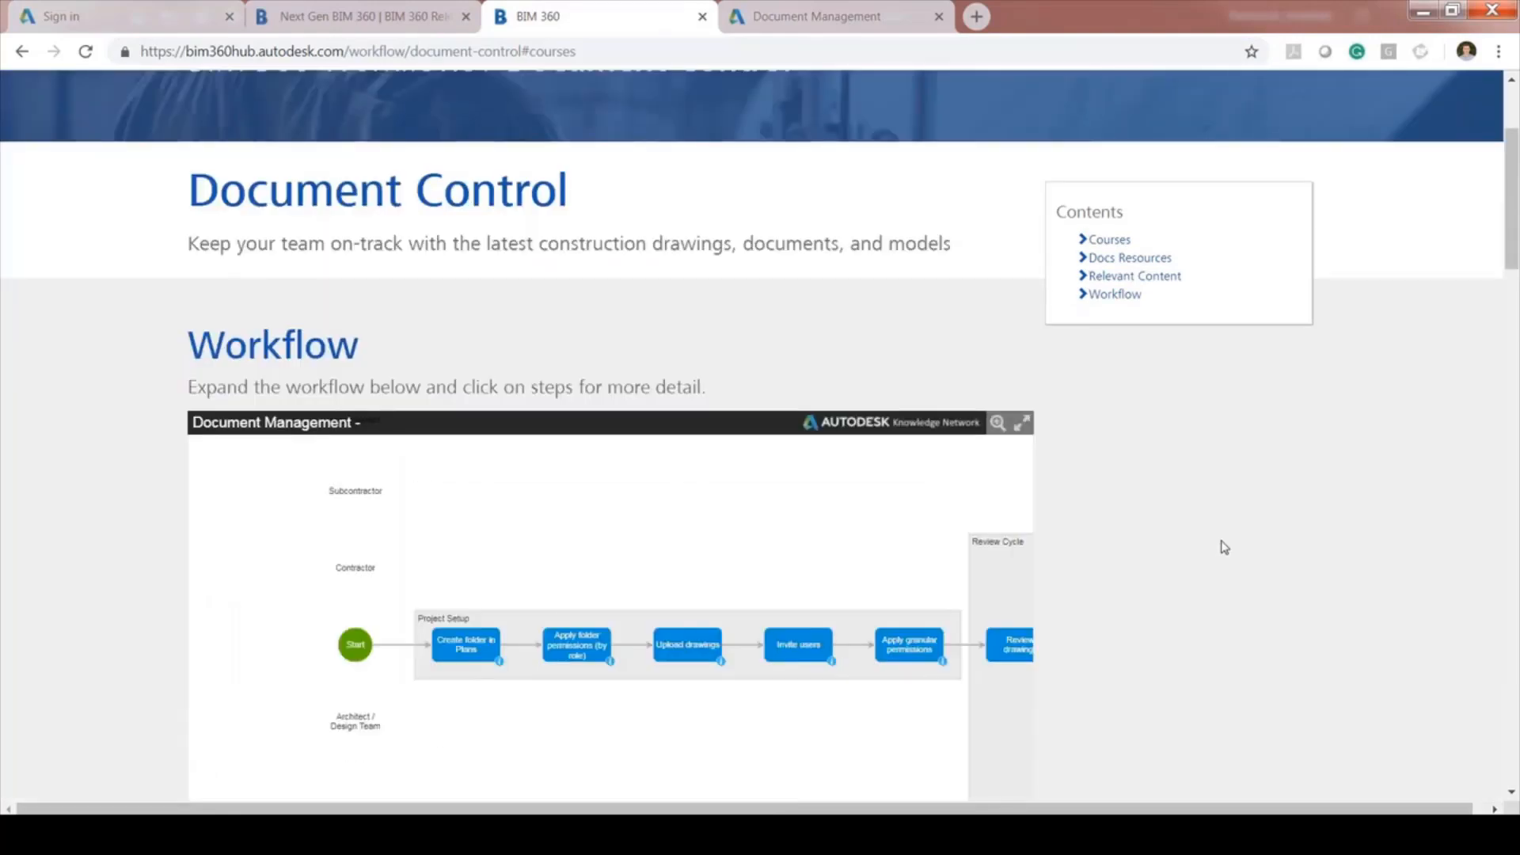
scroll(1224, 548, "up", 3)
scroll(1291, 533, "up", 1)
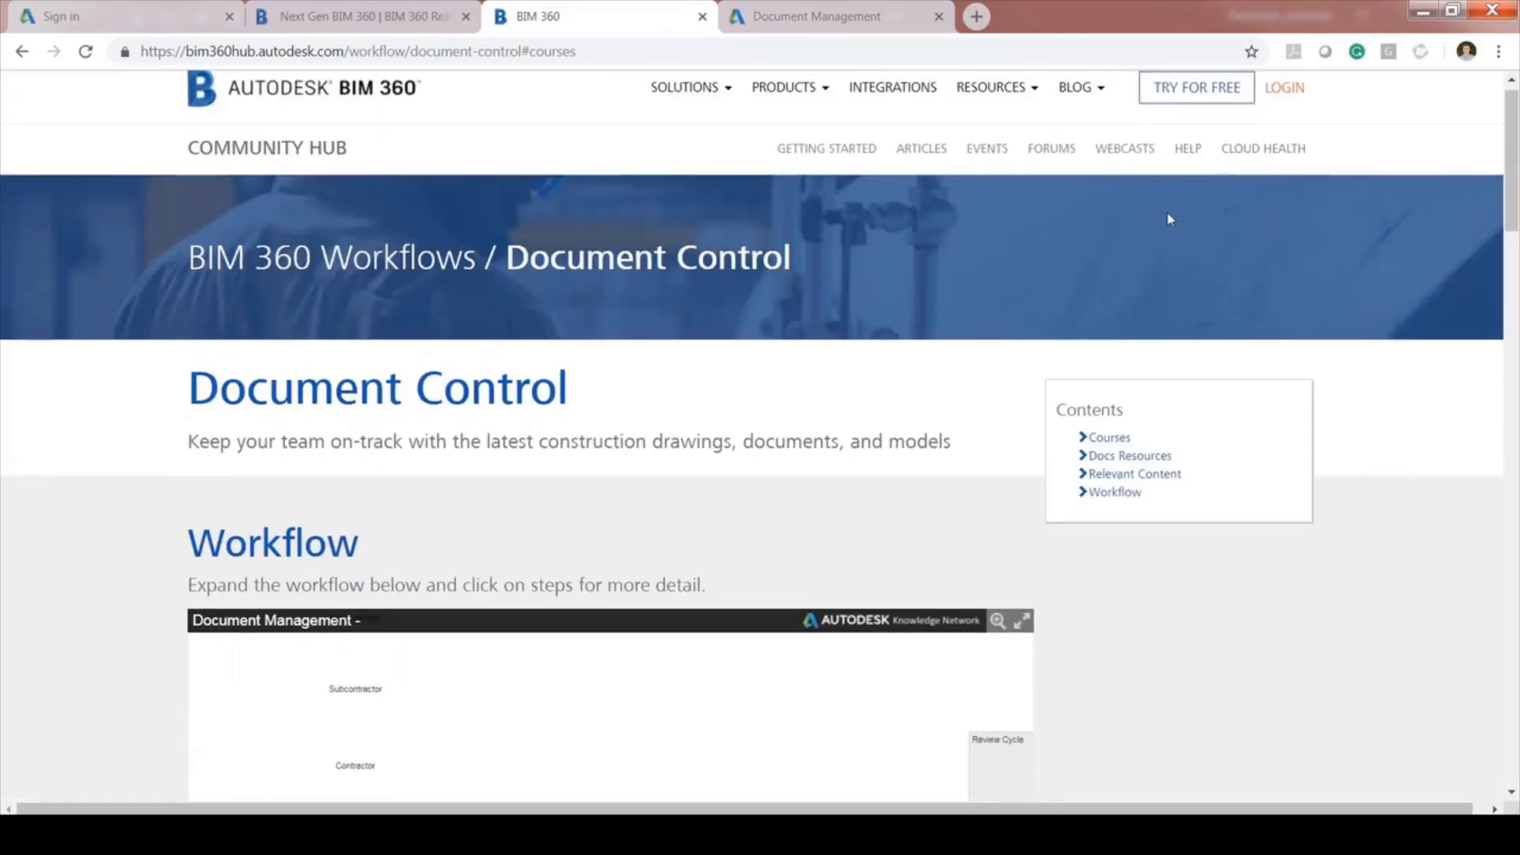
right_click(1142, 159)
left_click(1166, 179)
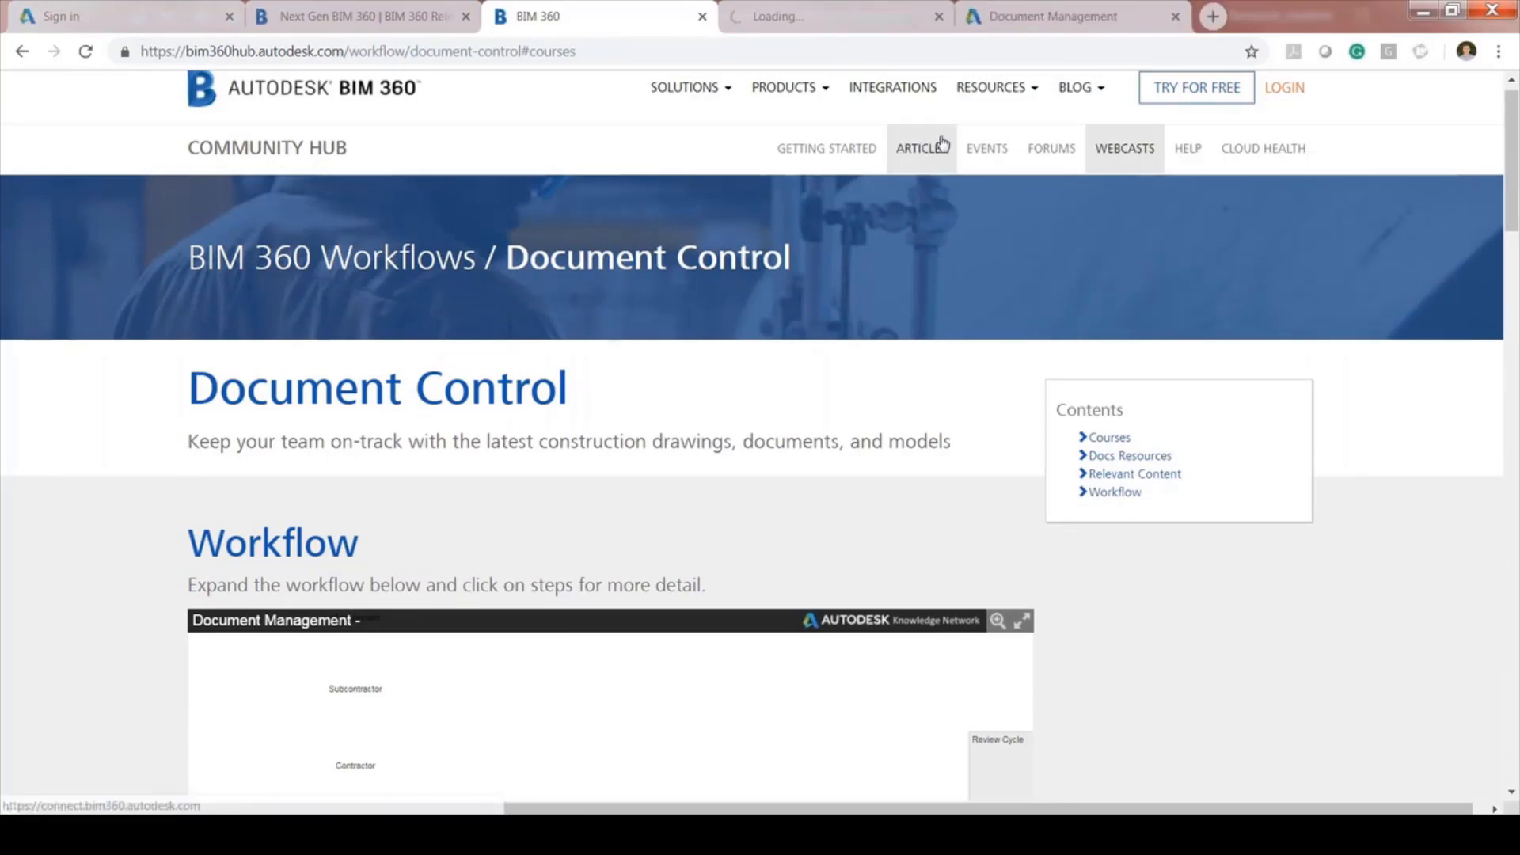
Check the new webinars tab, then go back and show the workflow diagram full screen
left_click(798, 18)
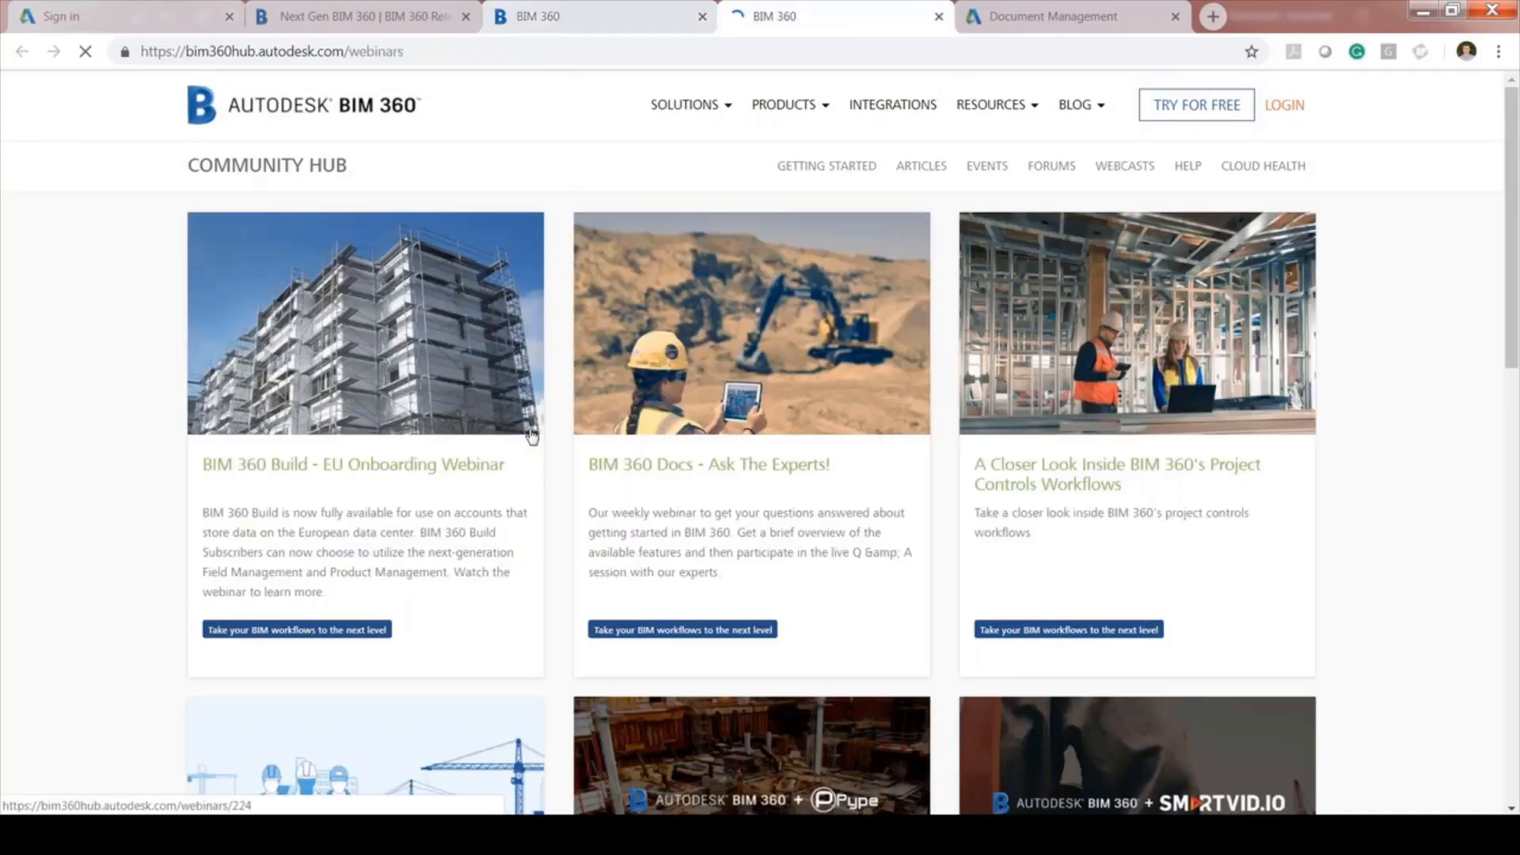
key("ctrl+shift+Tab")
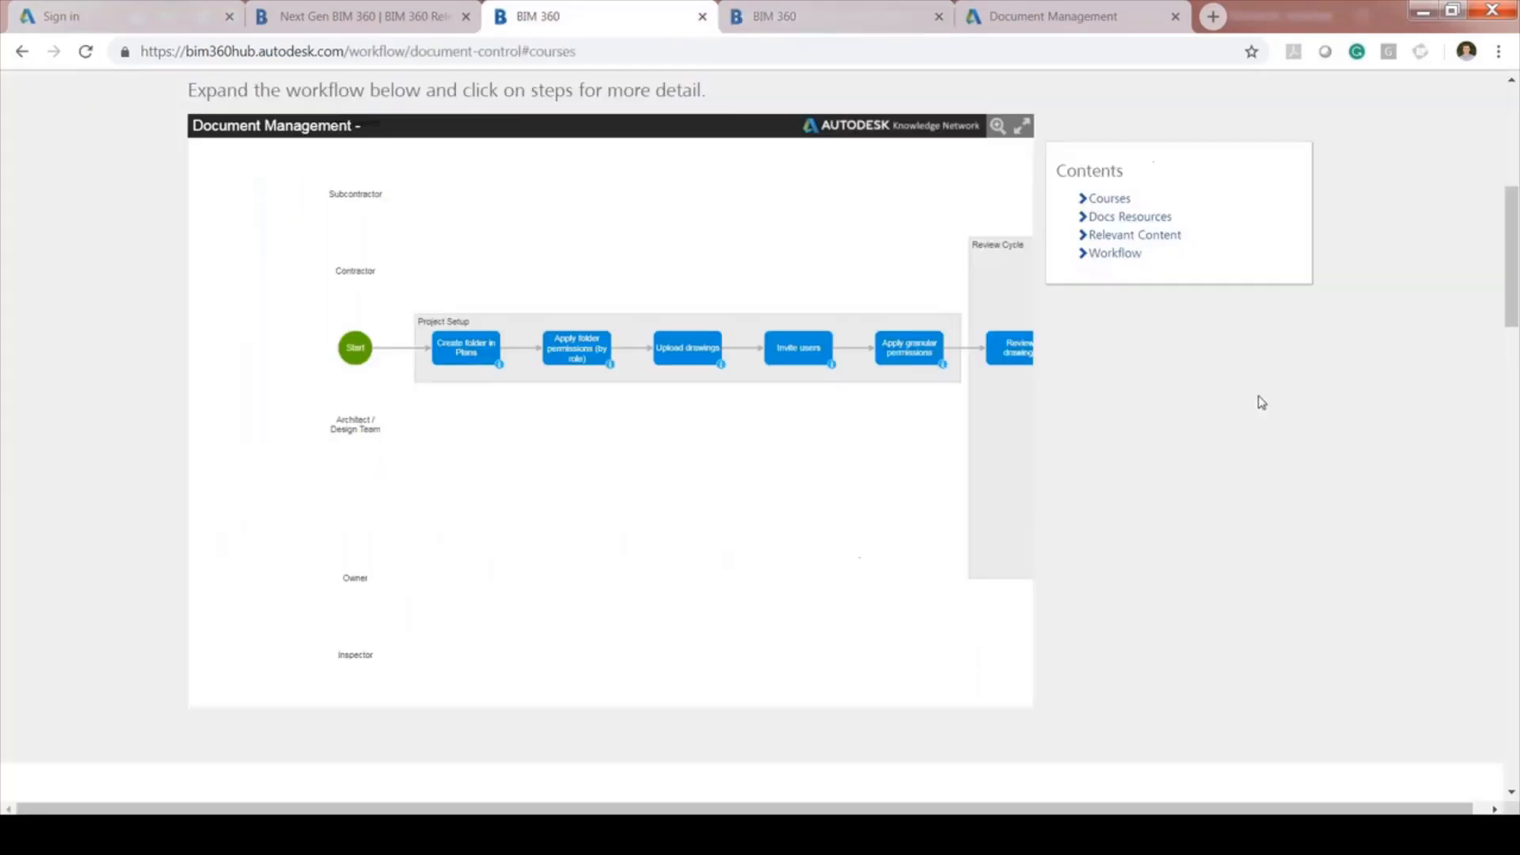
left_click(1022, 128)
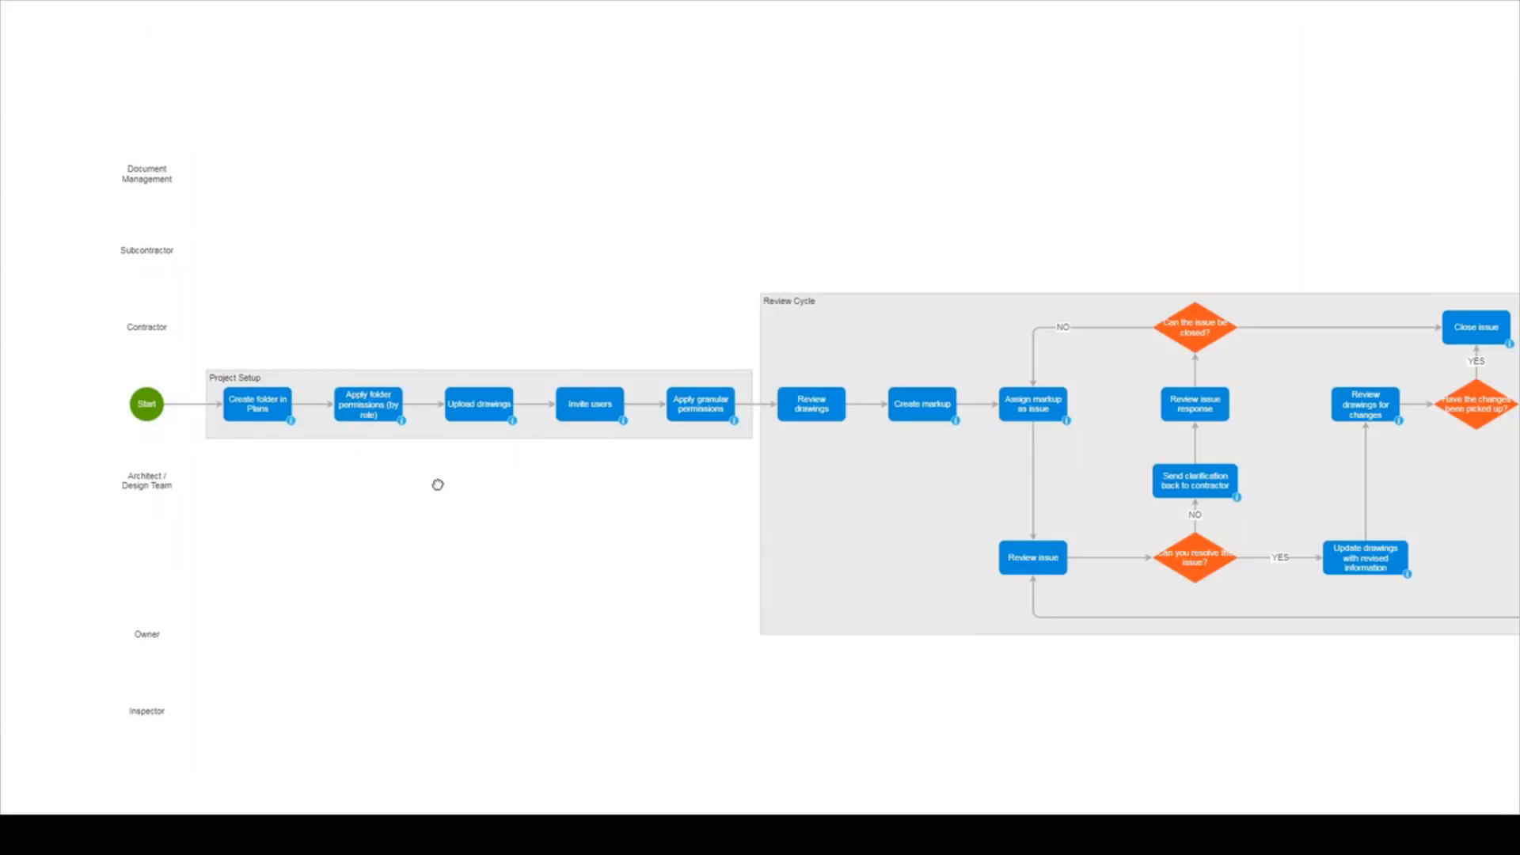
Drag the flowchart left through the Review Cycle to its final steps, then exit full screen
left_click_drag(438, 484, 388, 487)
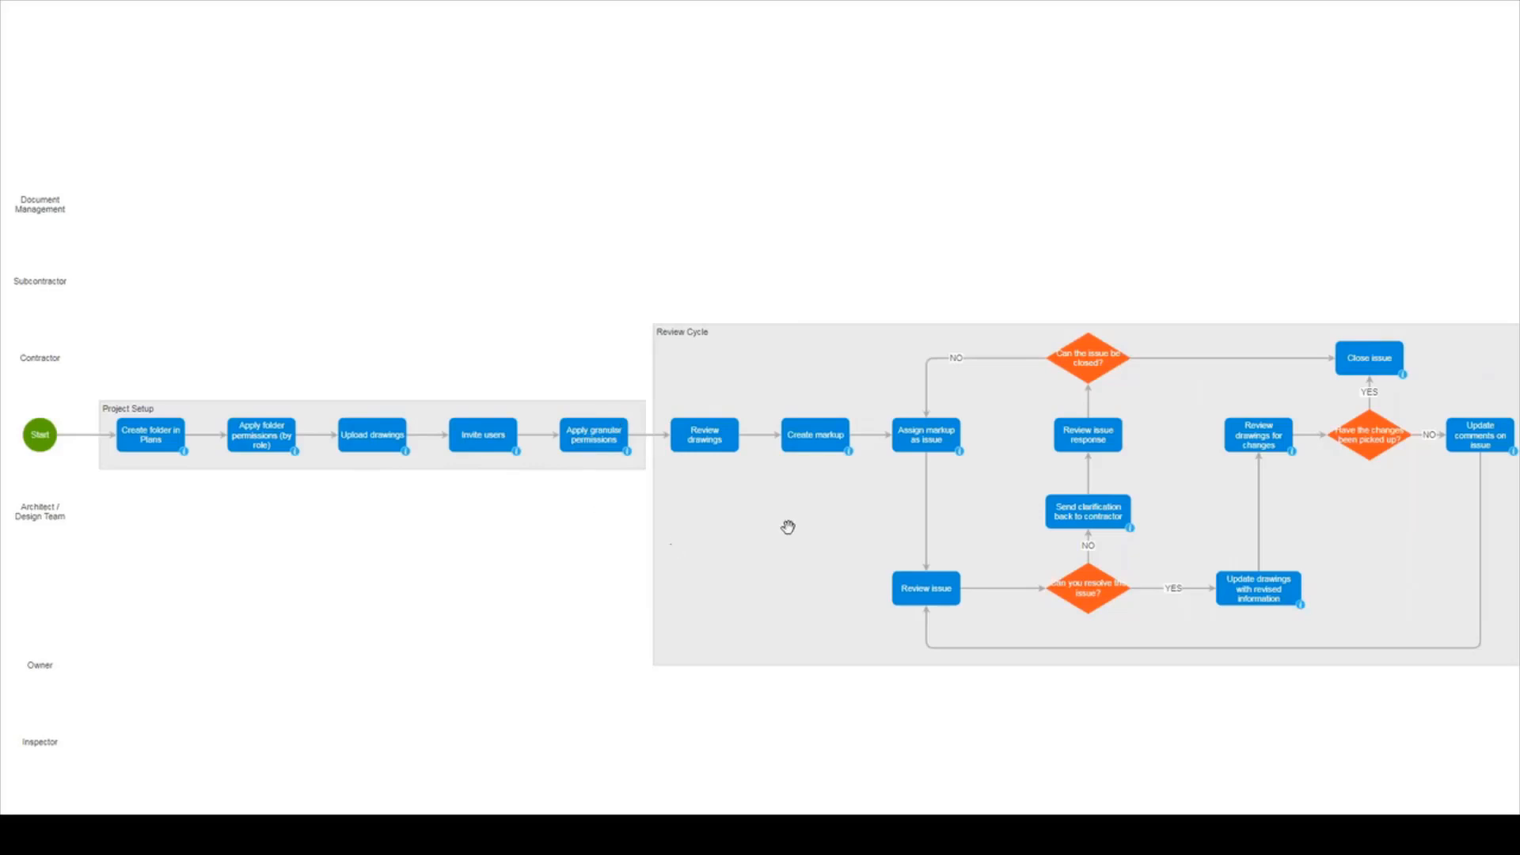
left_click_drag(788, 527, 606, 531)
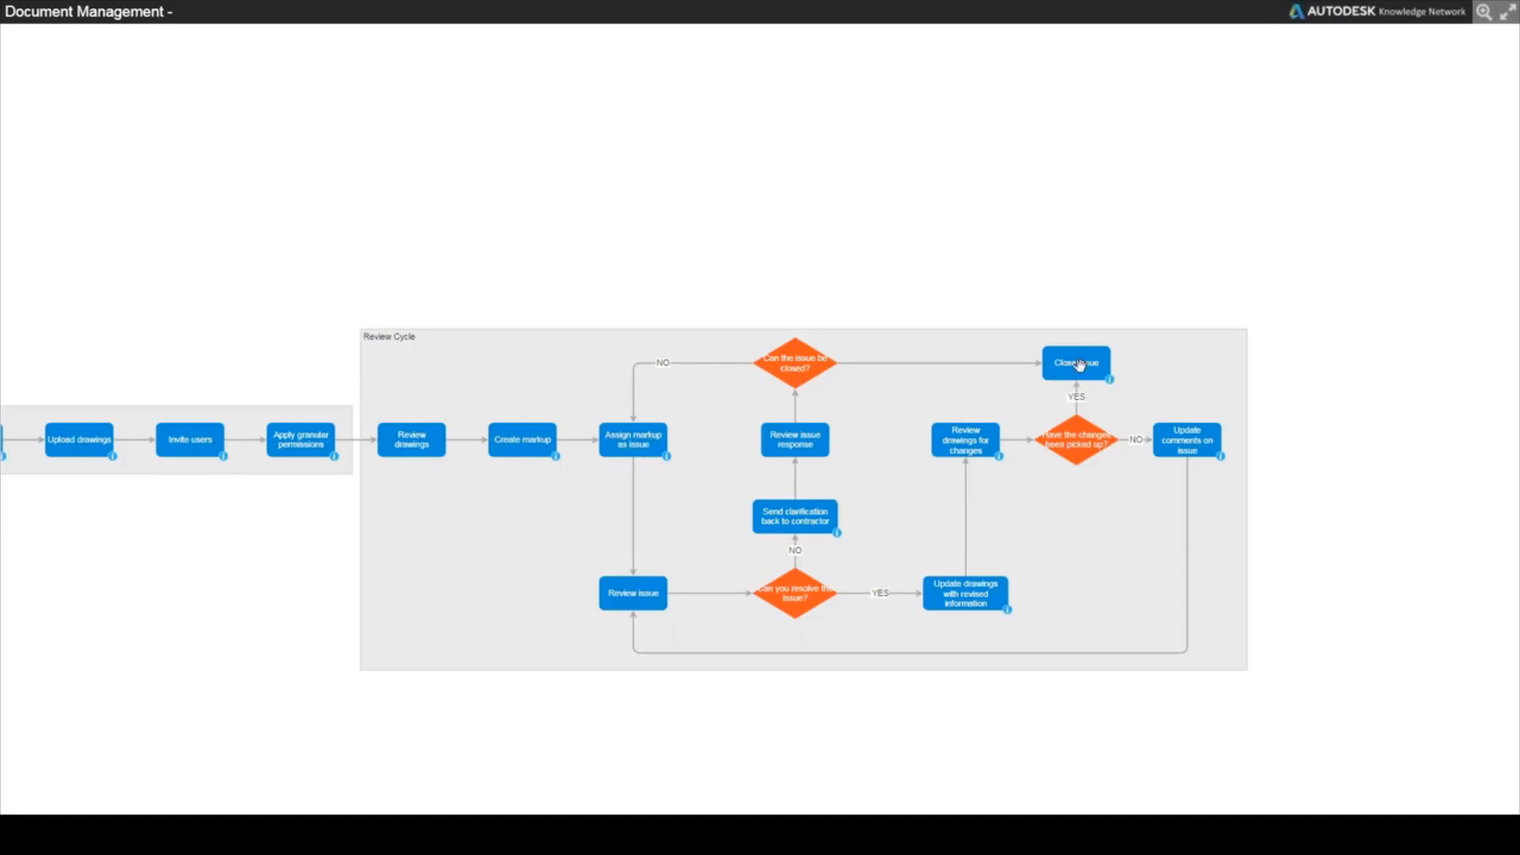
left_click(1507, 13)
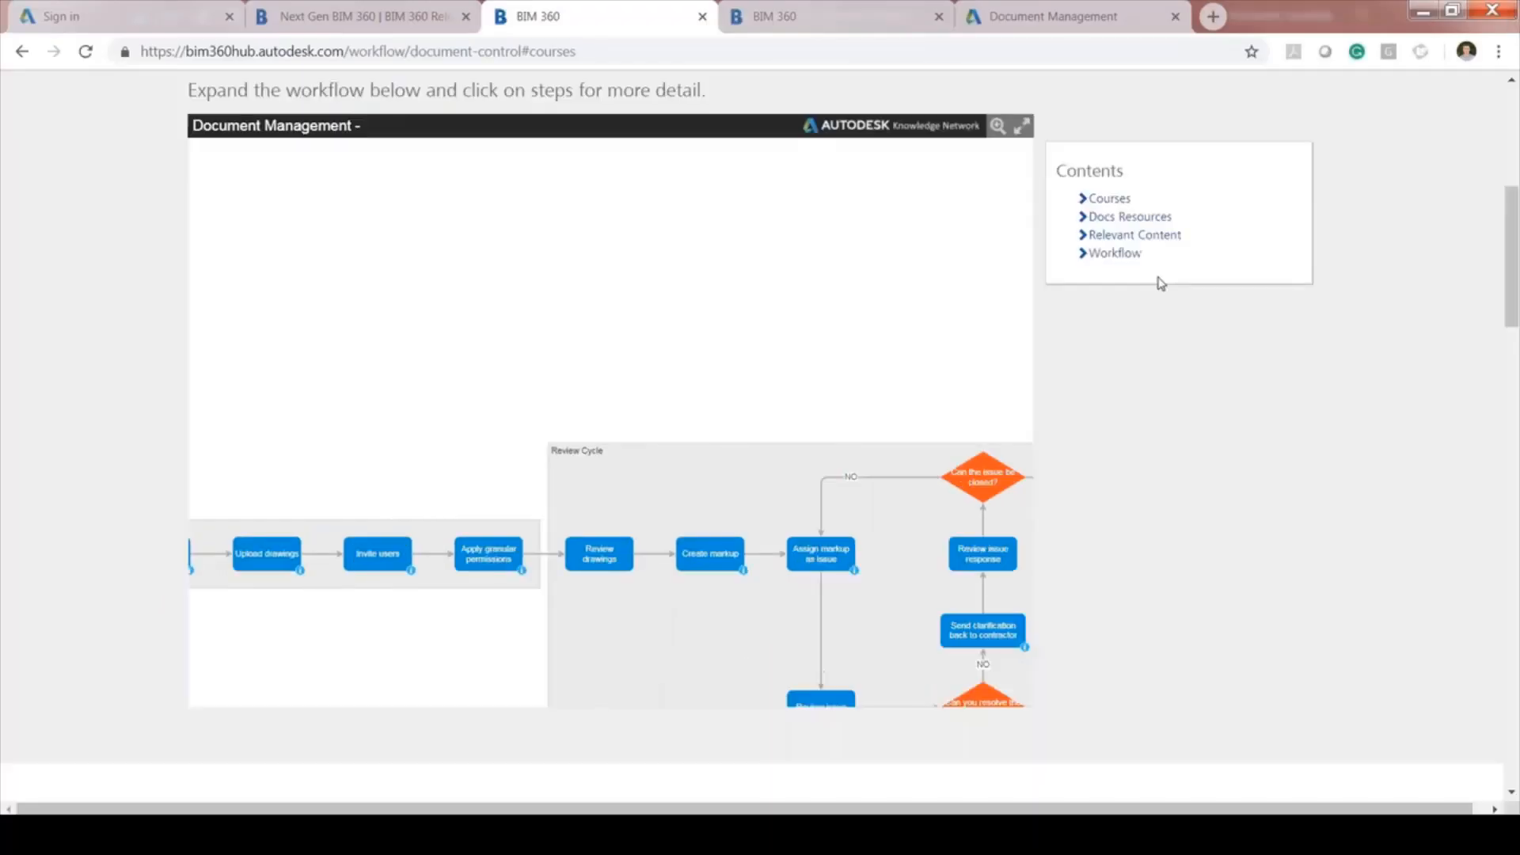
Jump to the Workflow section, scroll down to the Courses cards, and switch to the webinars tab
left_click(1114, 253)
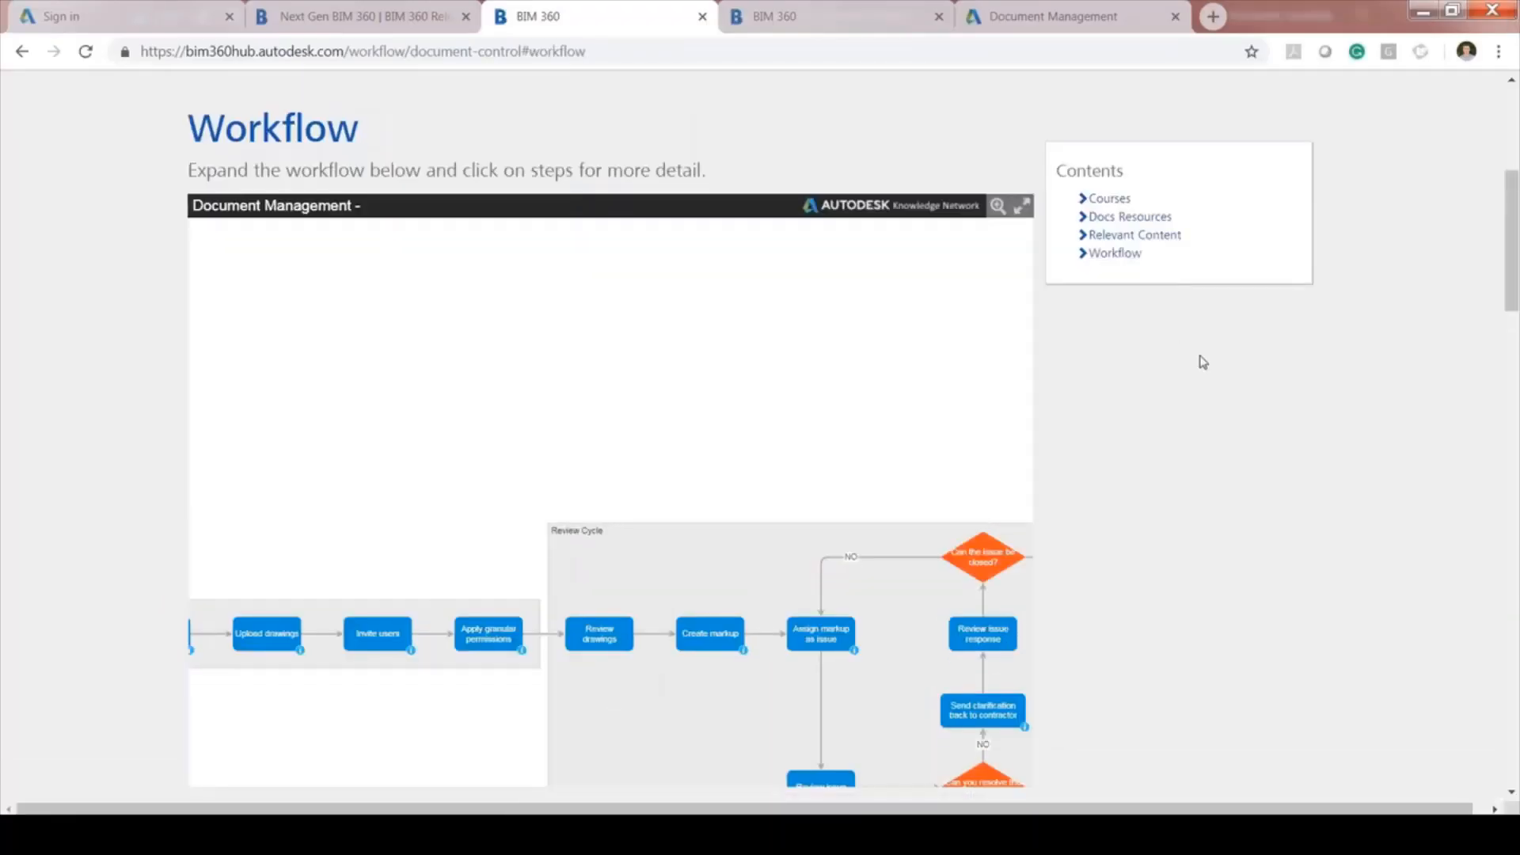
scroll(1203, 362, "down", 8)
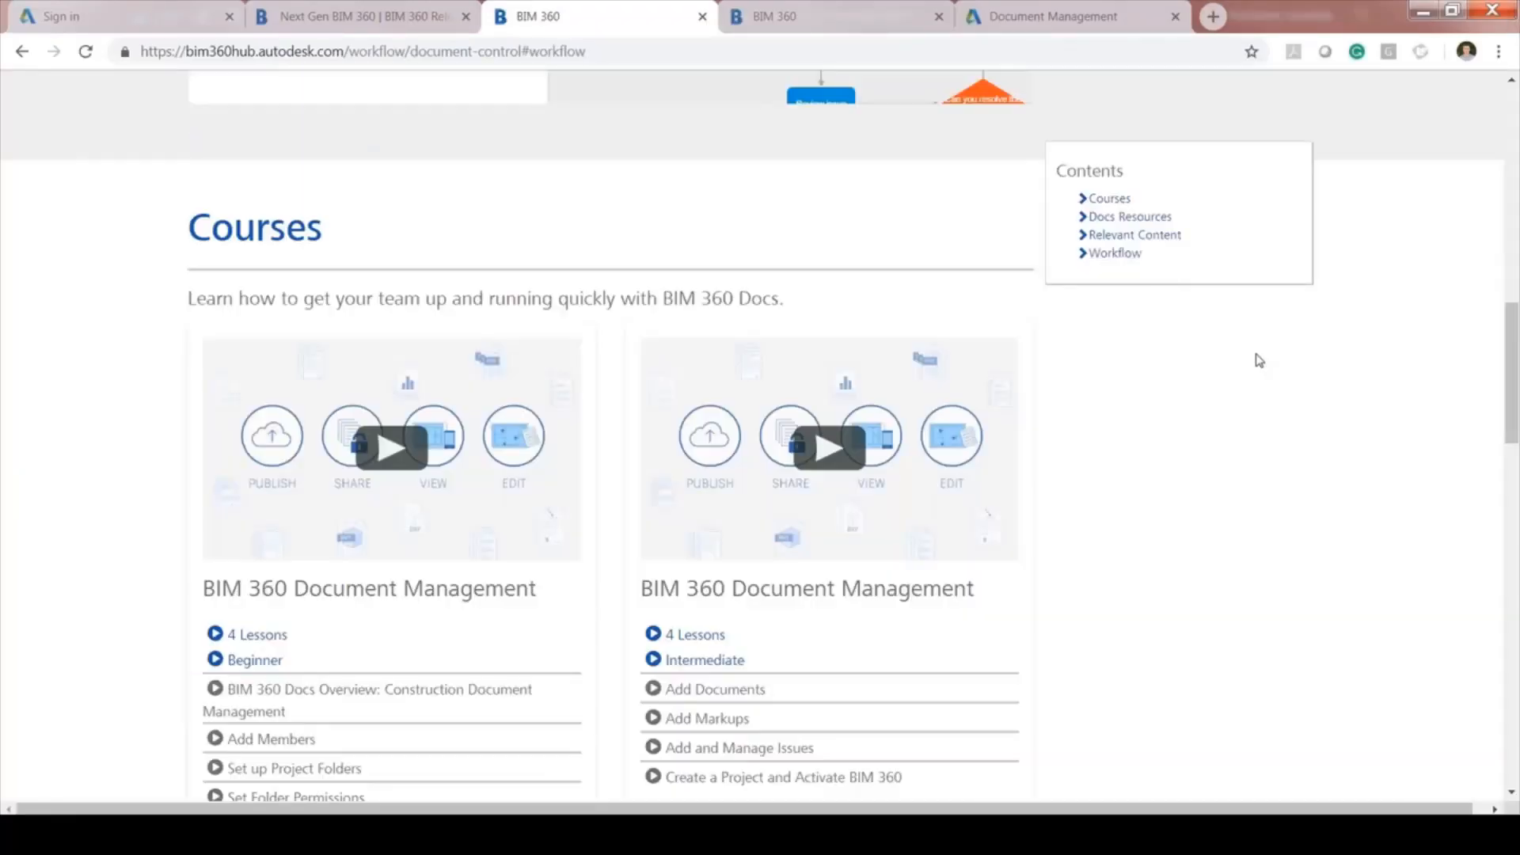
scroll(1259, 361, "down", 2)
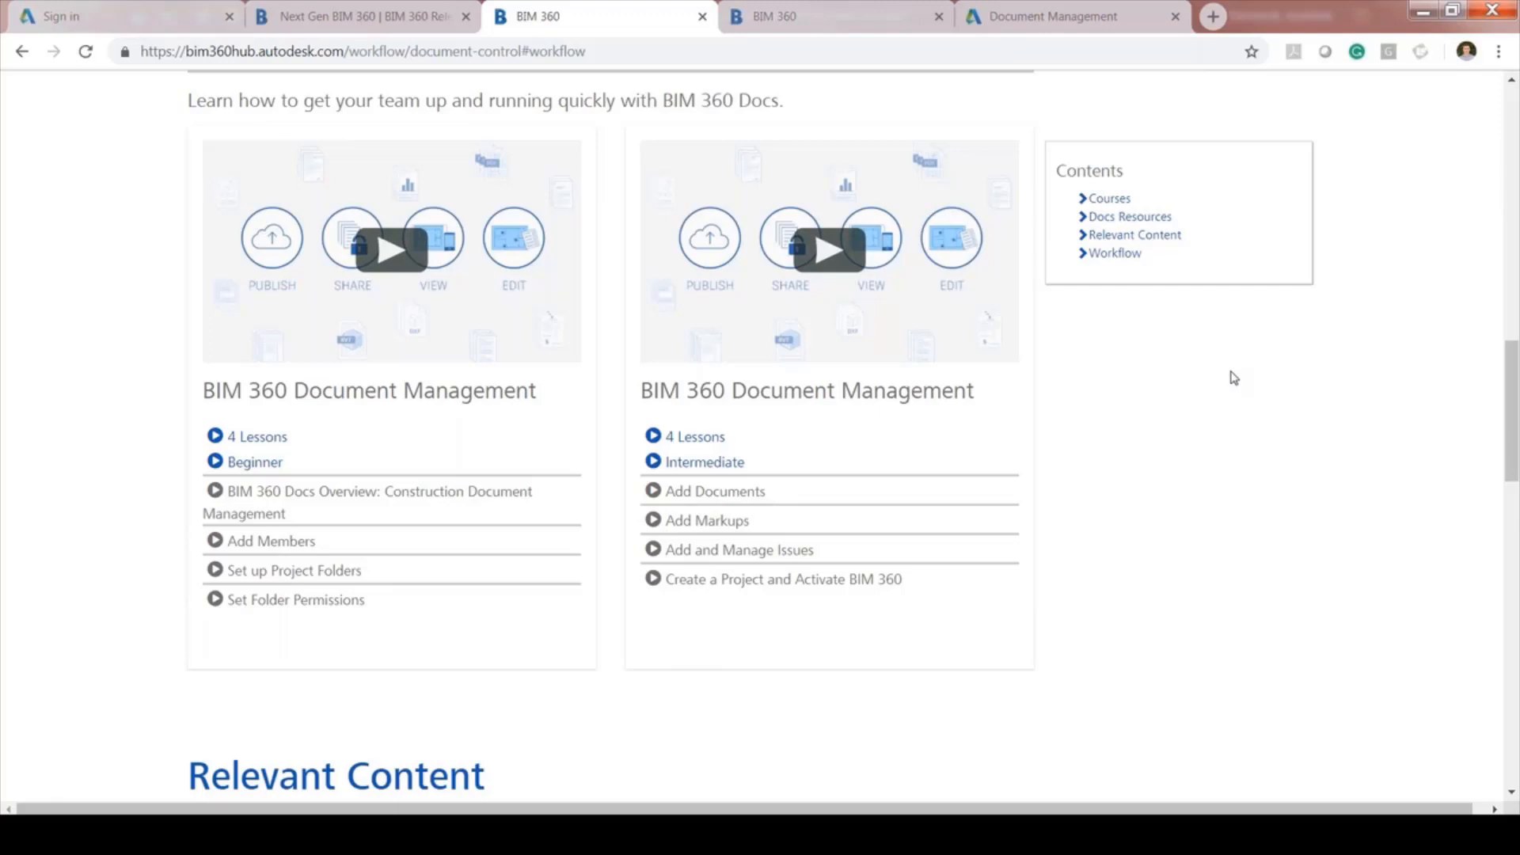
left_click(835, 11)
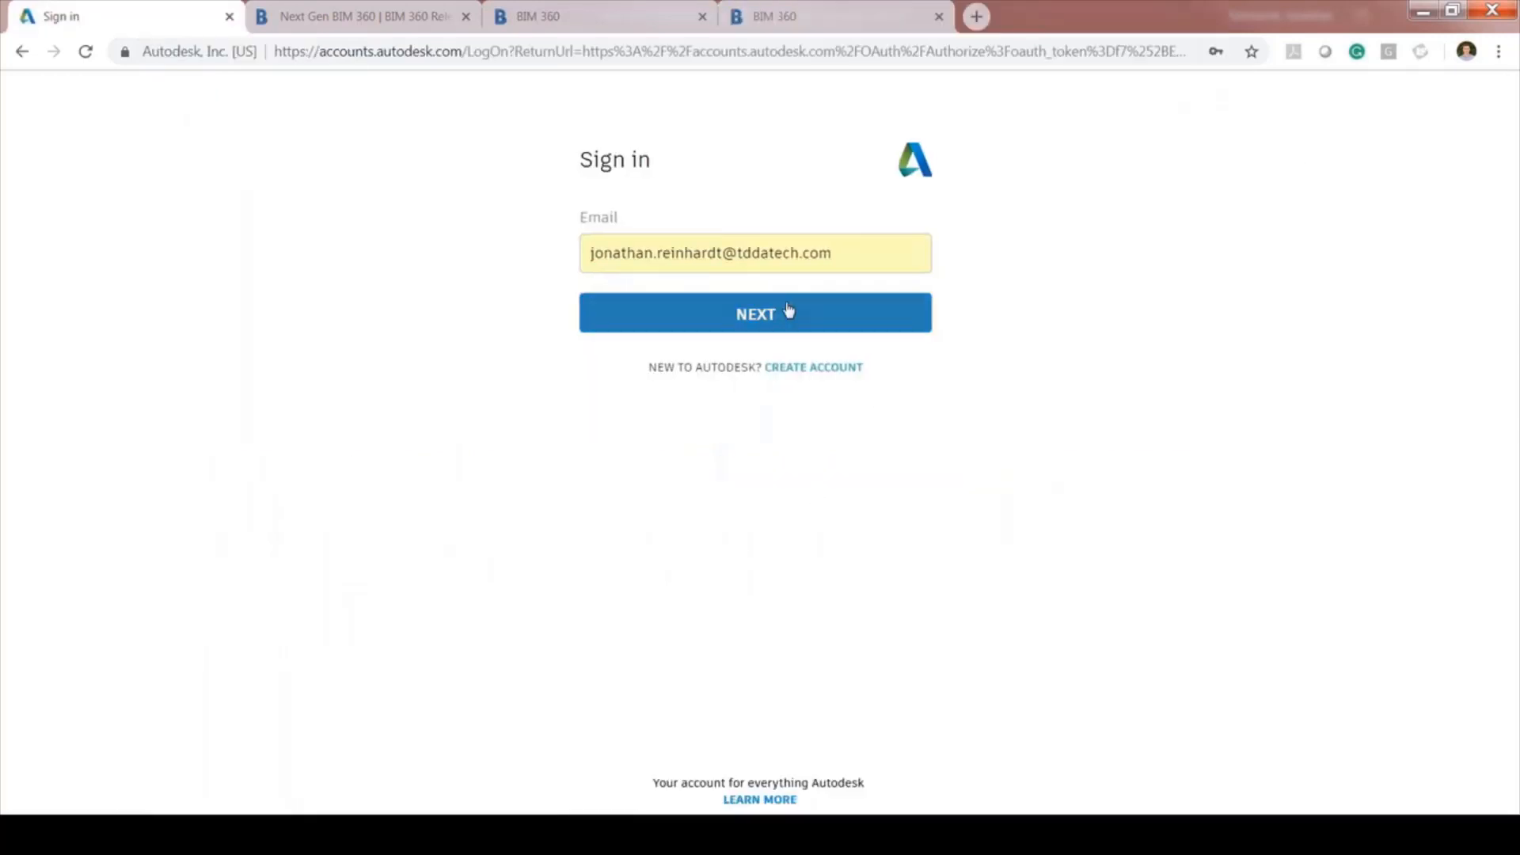
Close the Document Management tab, sign in with the account password, and keep Audubon Centre selected
left_click(750, 312)
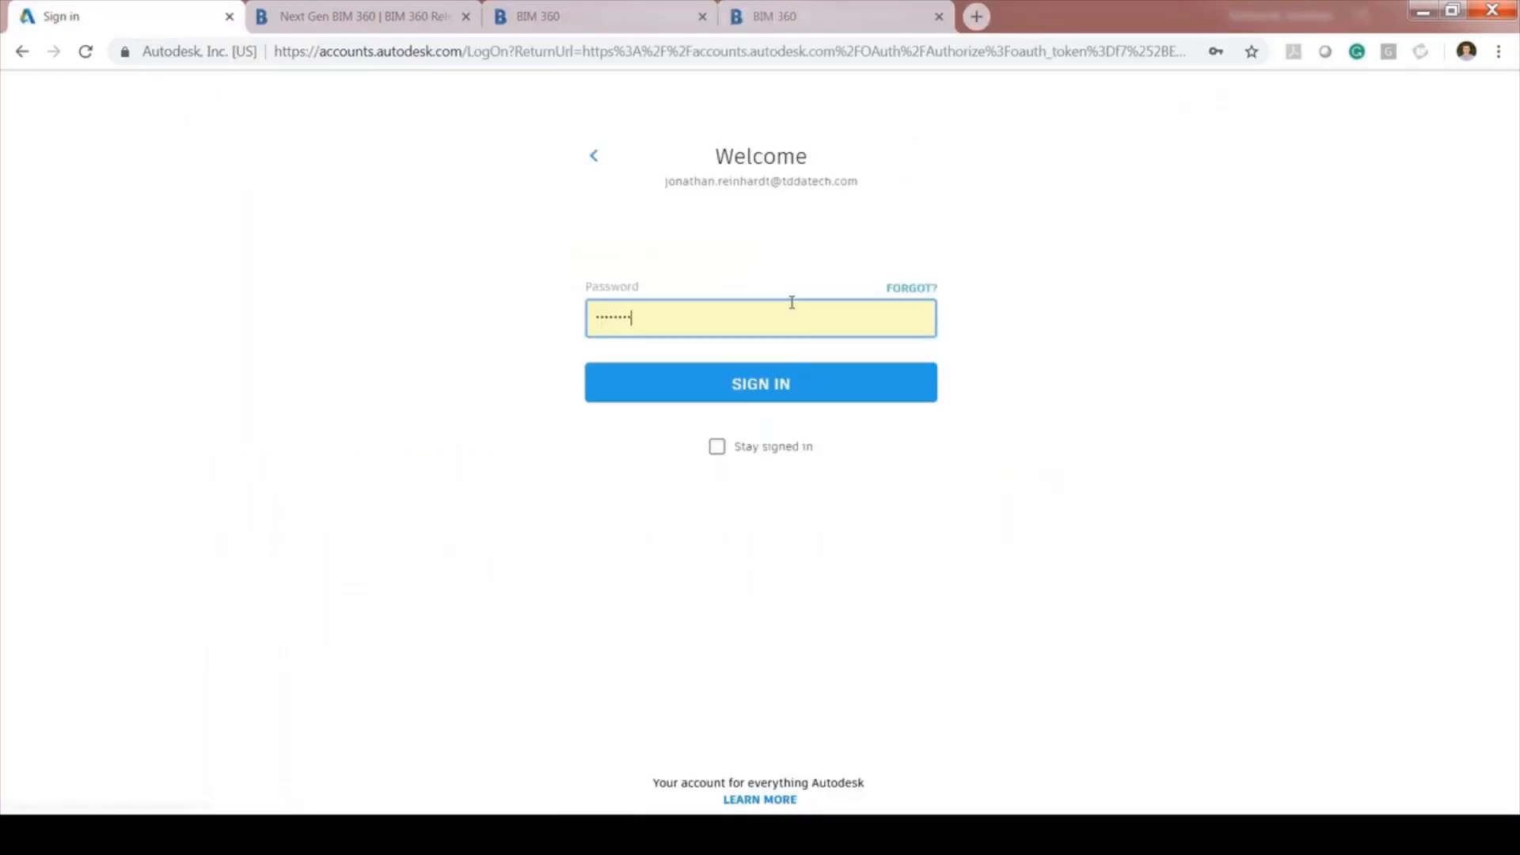
key("Return")
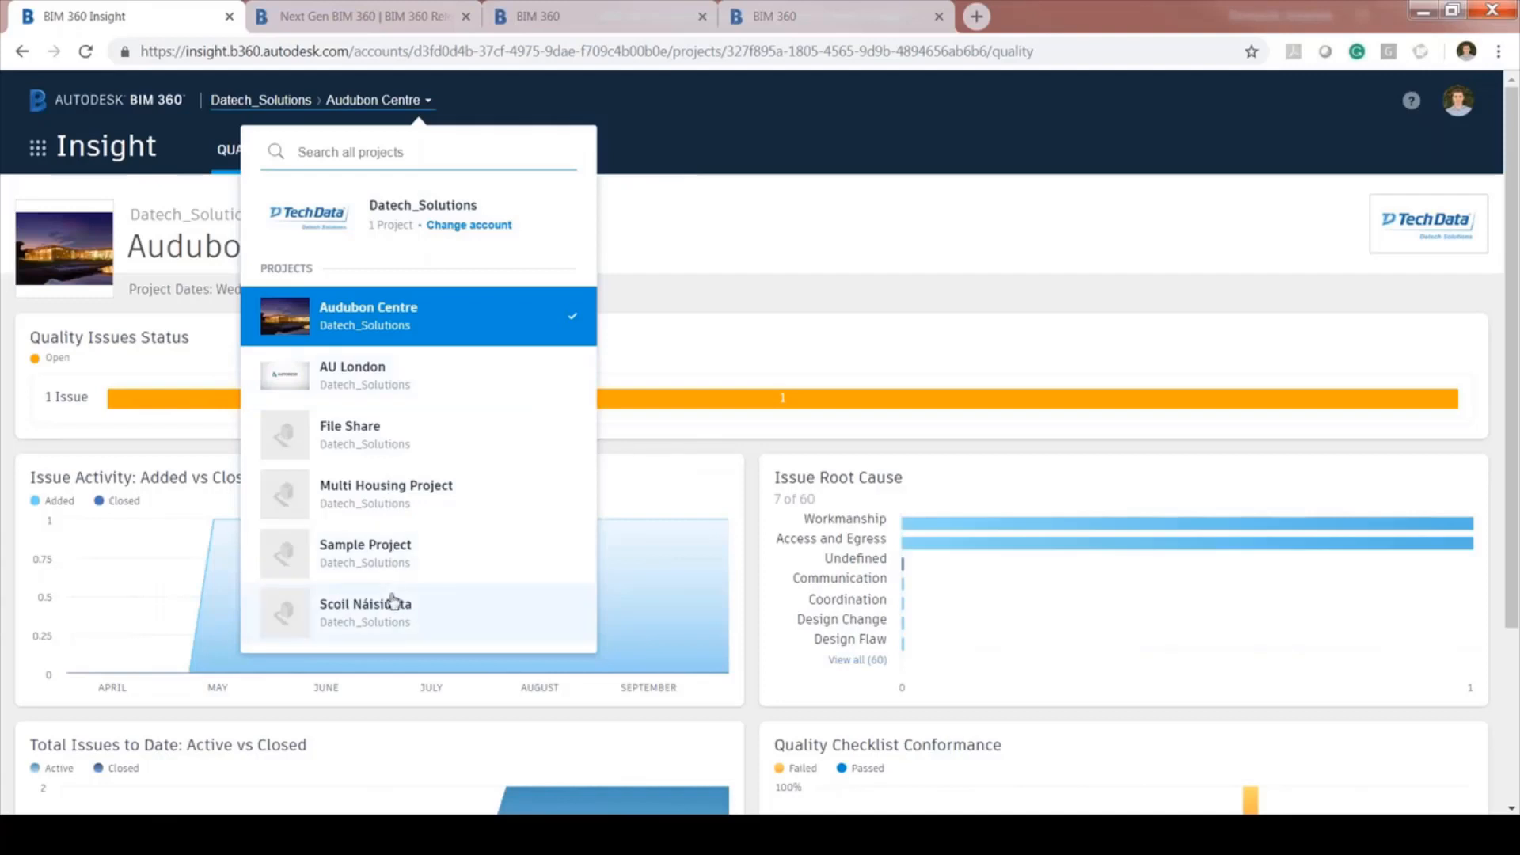
left_click(863, 226)
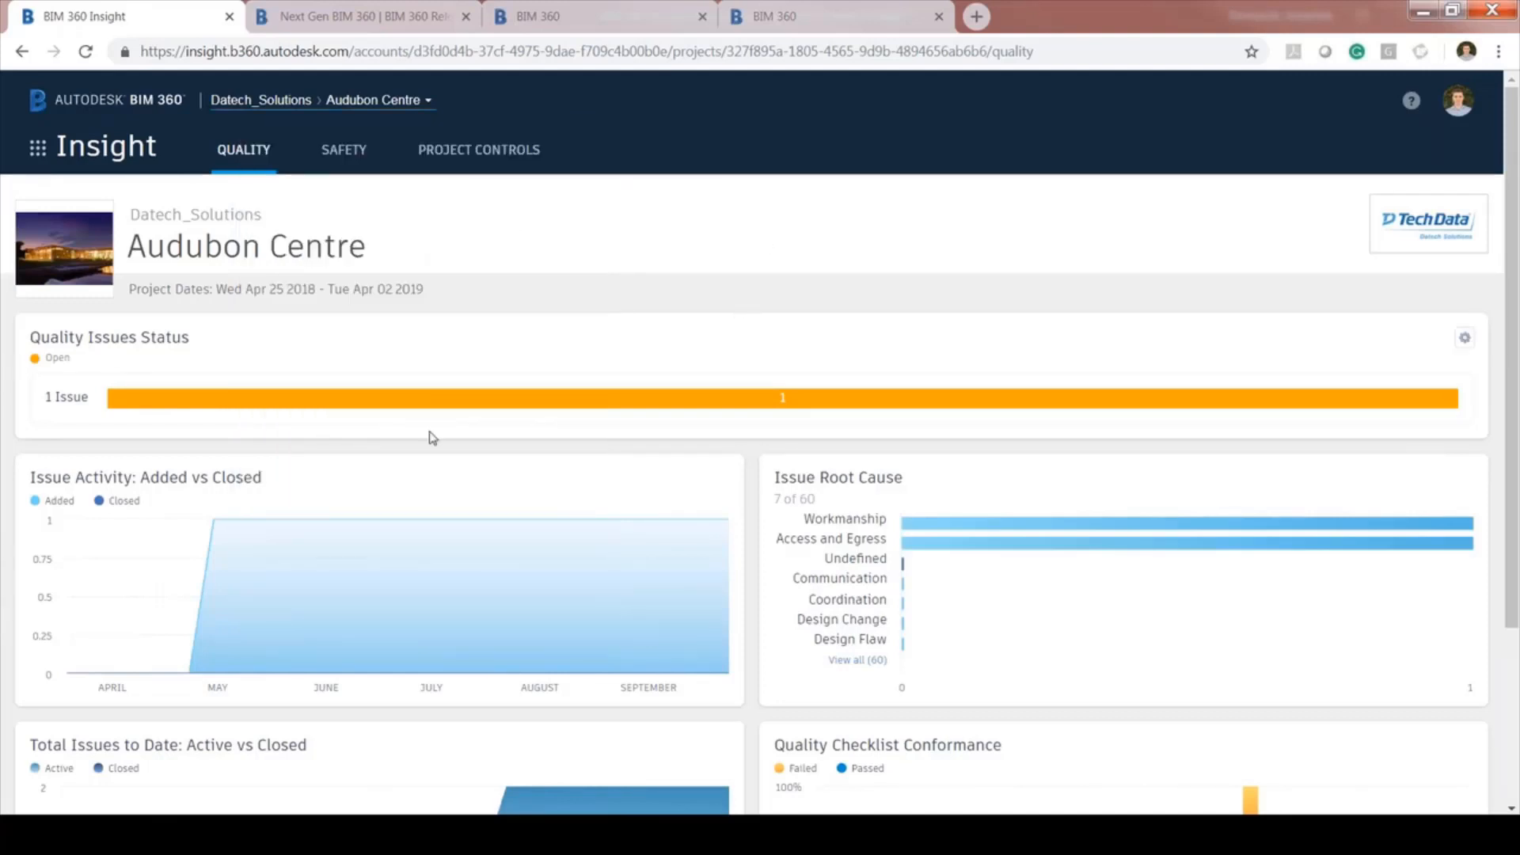
scroll(484, 441, "down", 1)
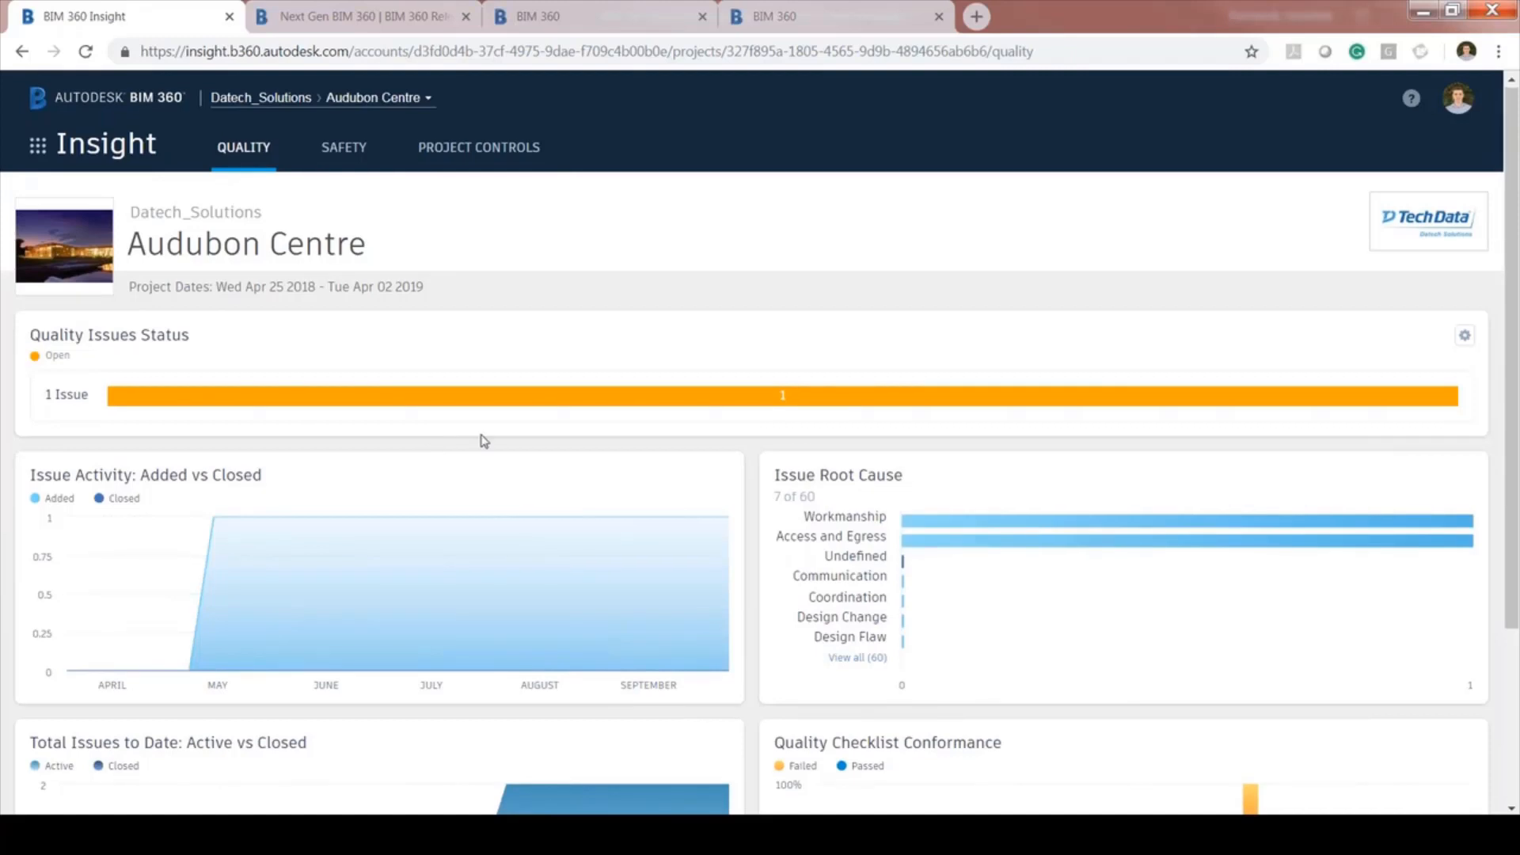
scroll(846, 400, "up", 1)
Open the BIM 360 module list and dismiss it without switching modules
left_click(38, 148)
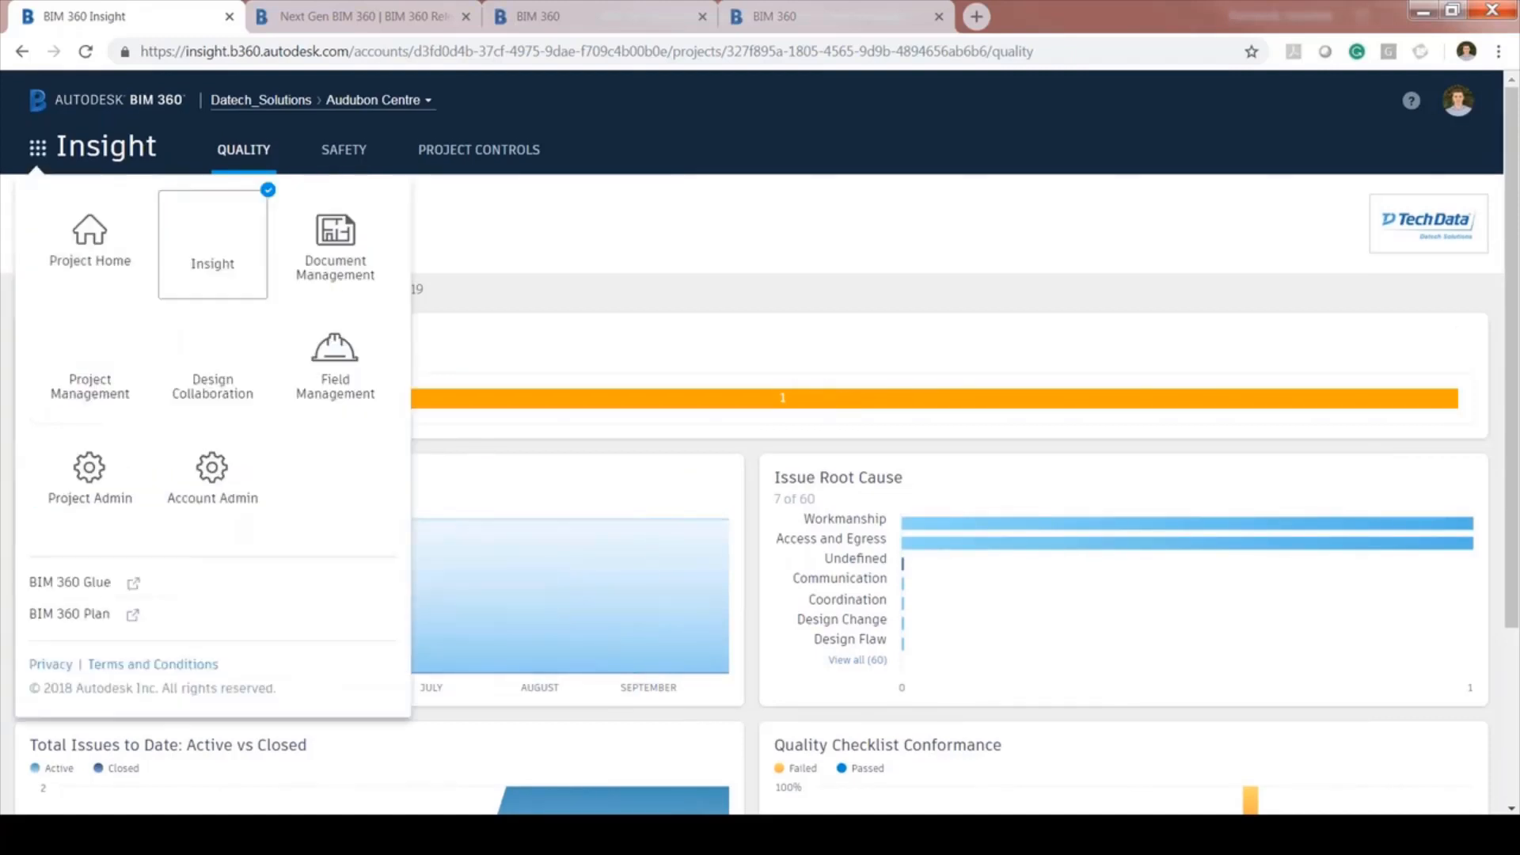
left_click(38, 148)
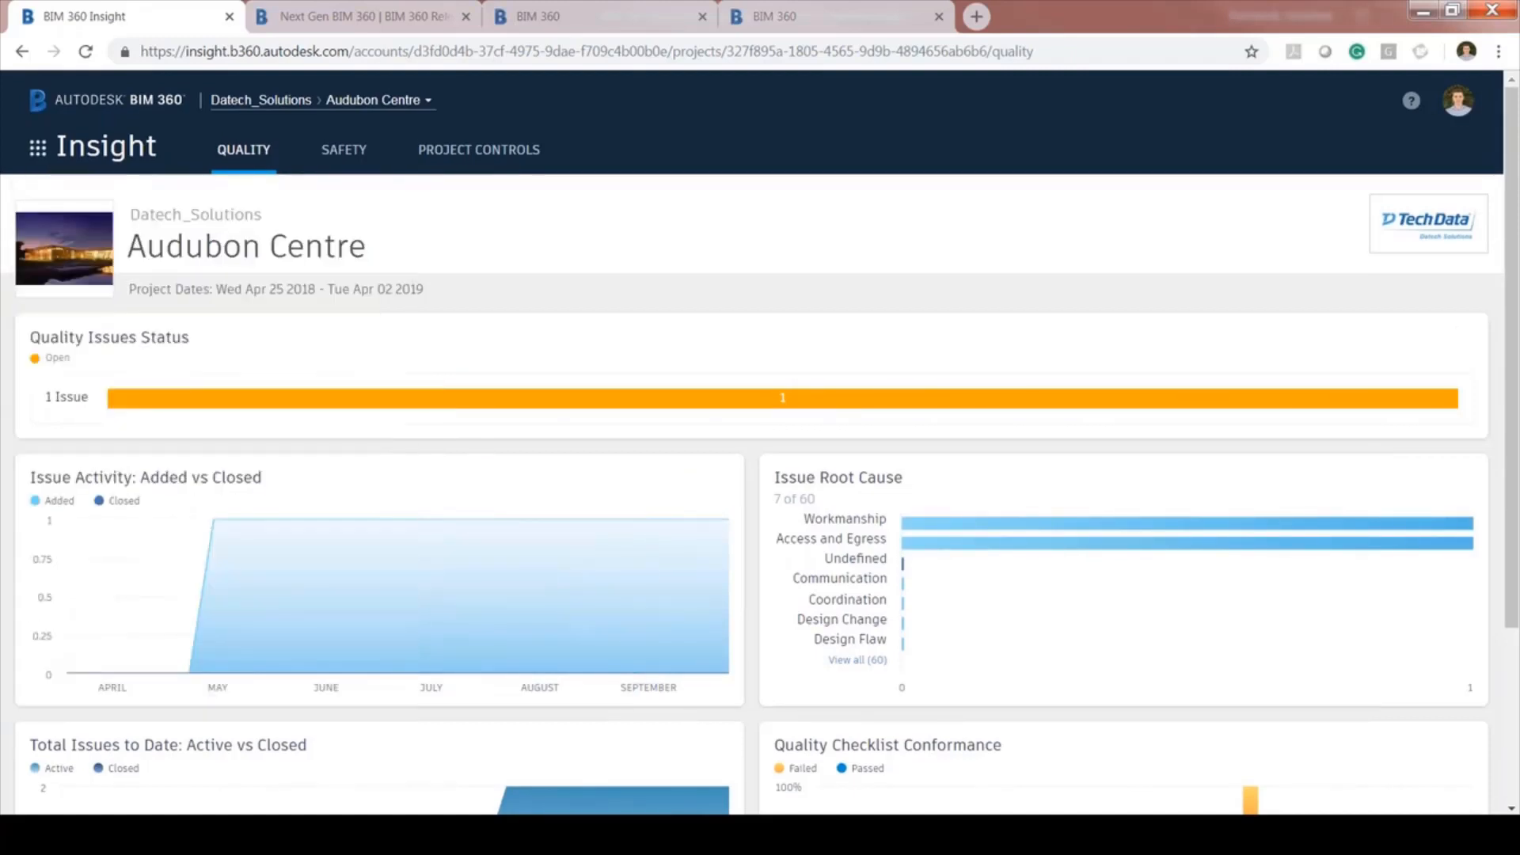
left_click(40, 156)
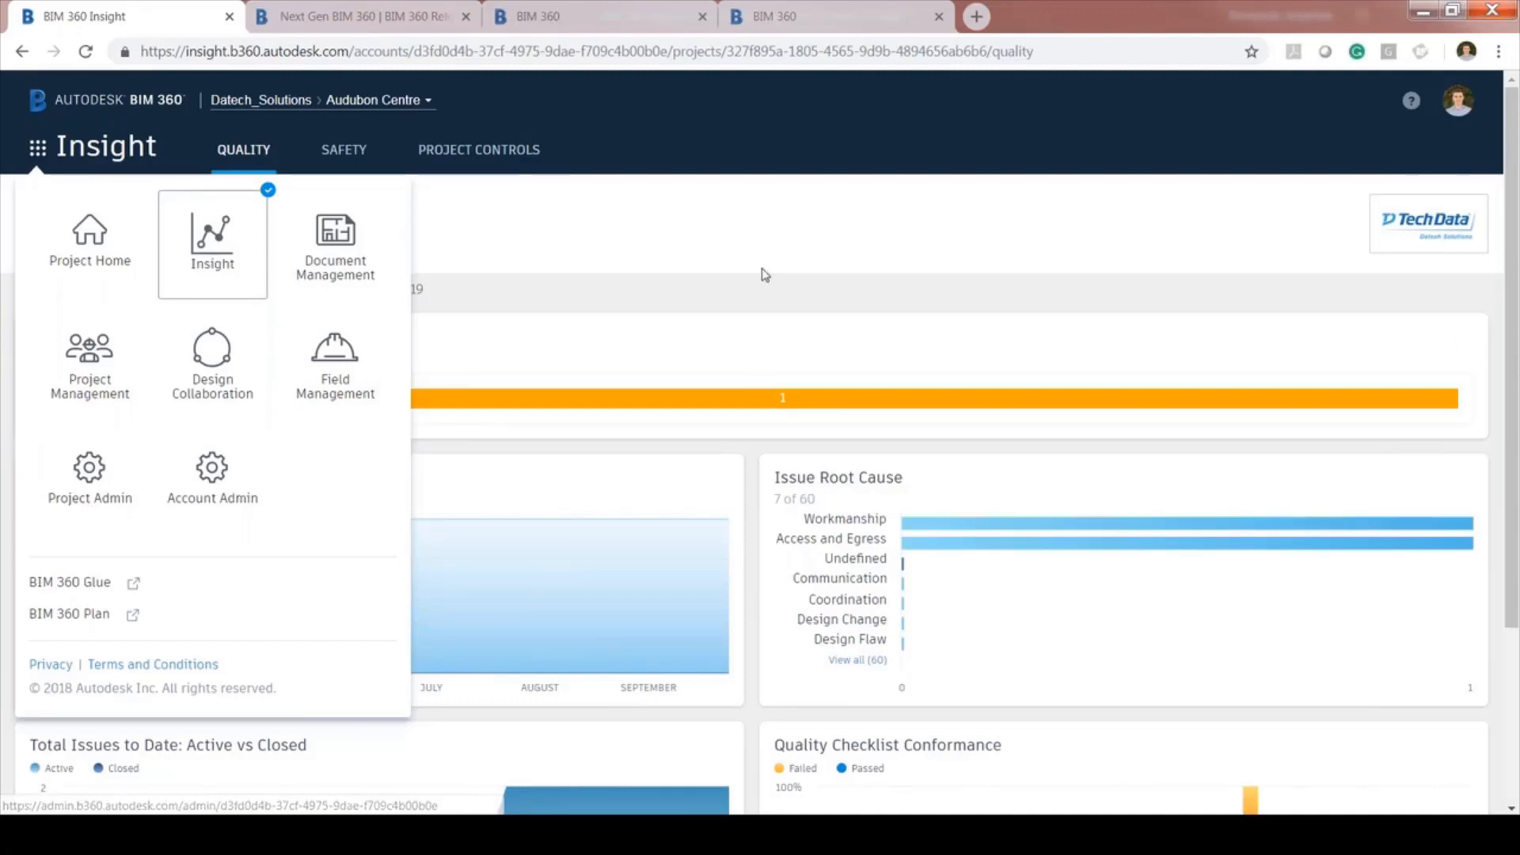
left_click(772, 228)
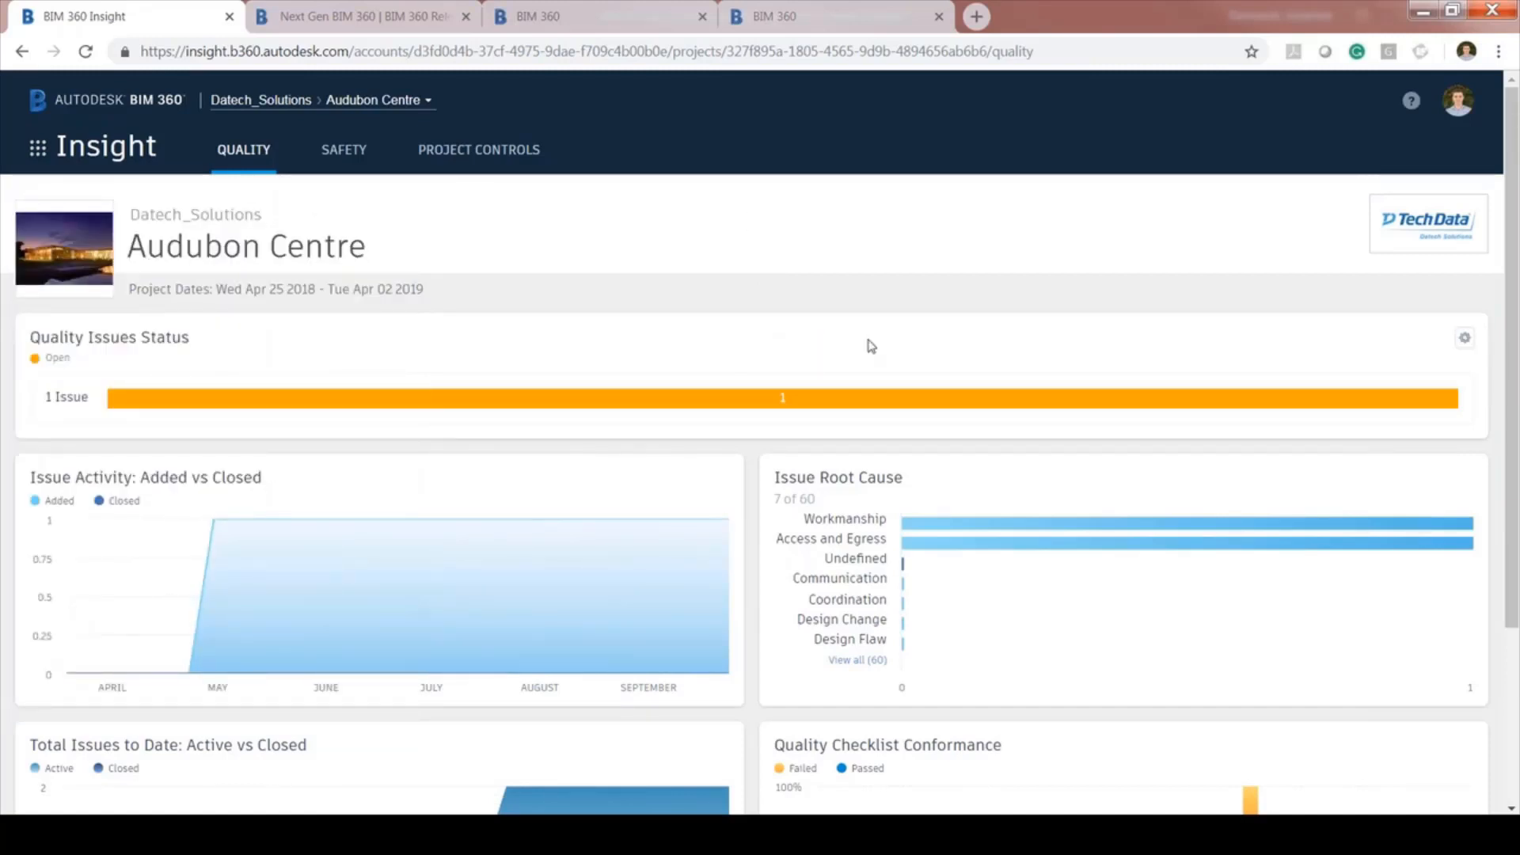
Scroll through the Quality dashboard, then open the account's project list from the breadcrumb
scroll(872, 346, "down", 1)
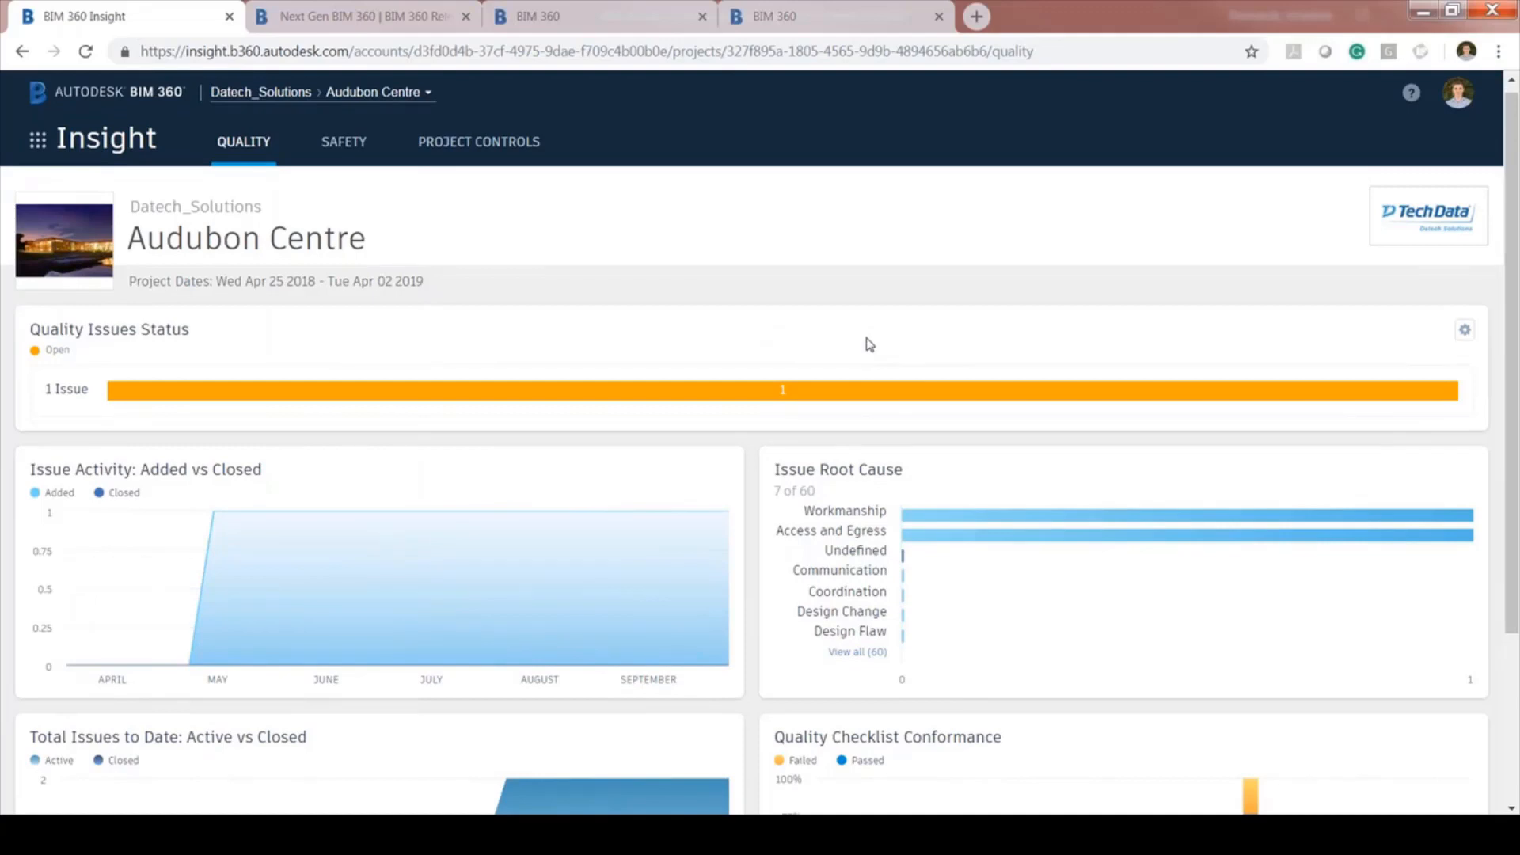
scroll(870, 345, "down", 3)
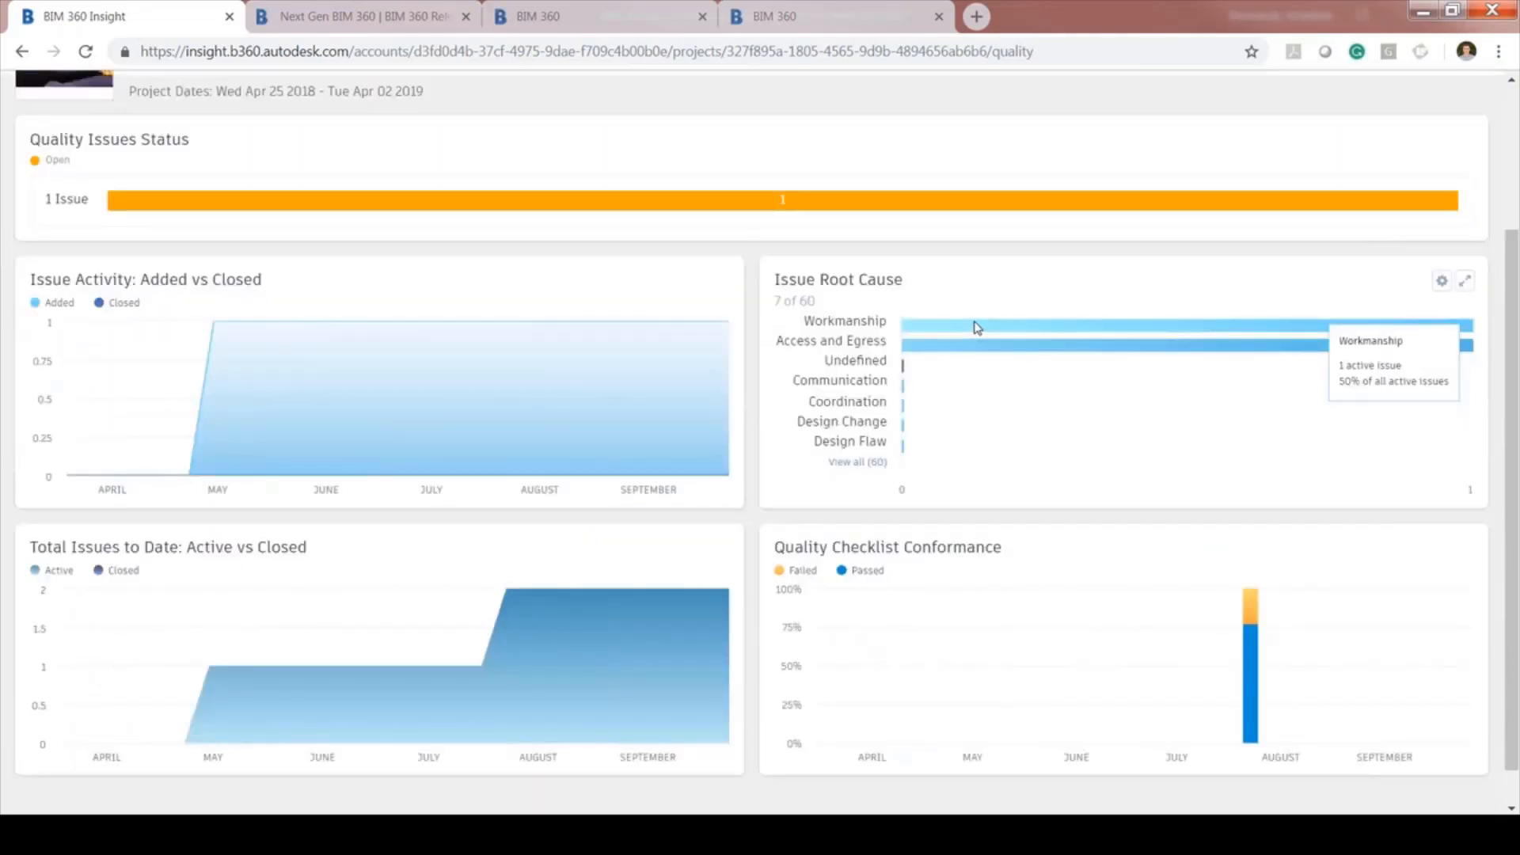
scroll(980, 327, "down", 1)
mouse_move(1253, 625)
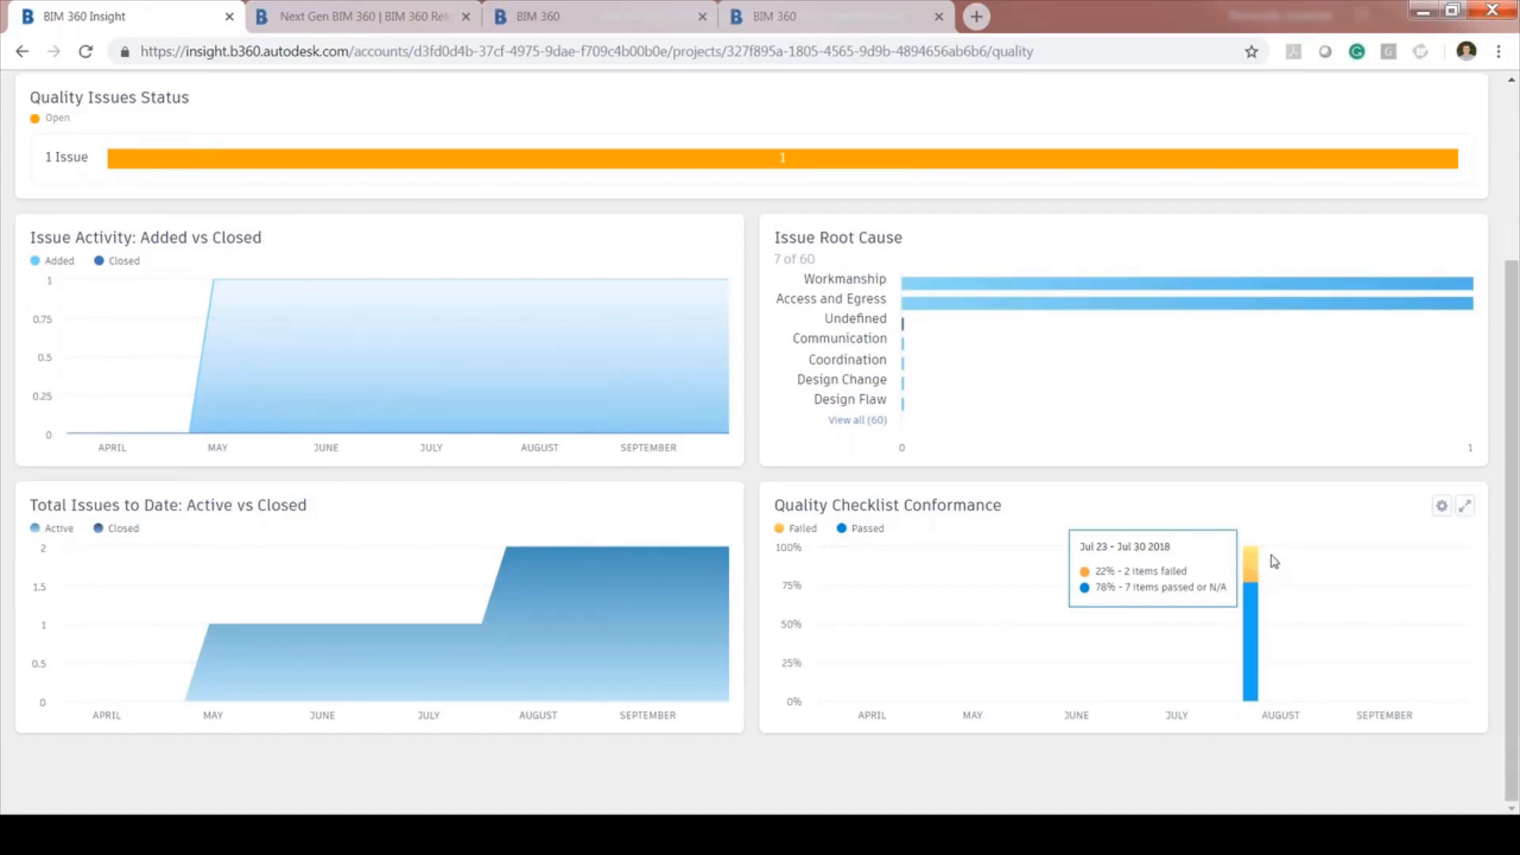
scroll(1337, 464, "up", 1)
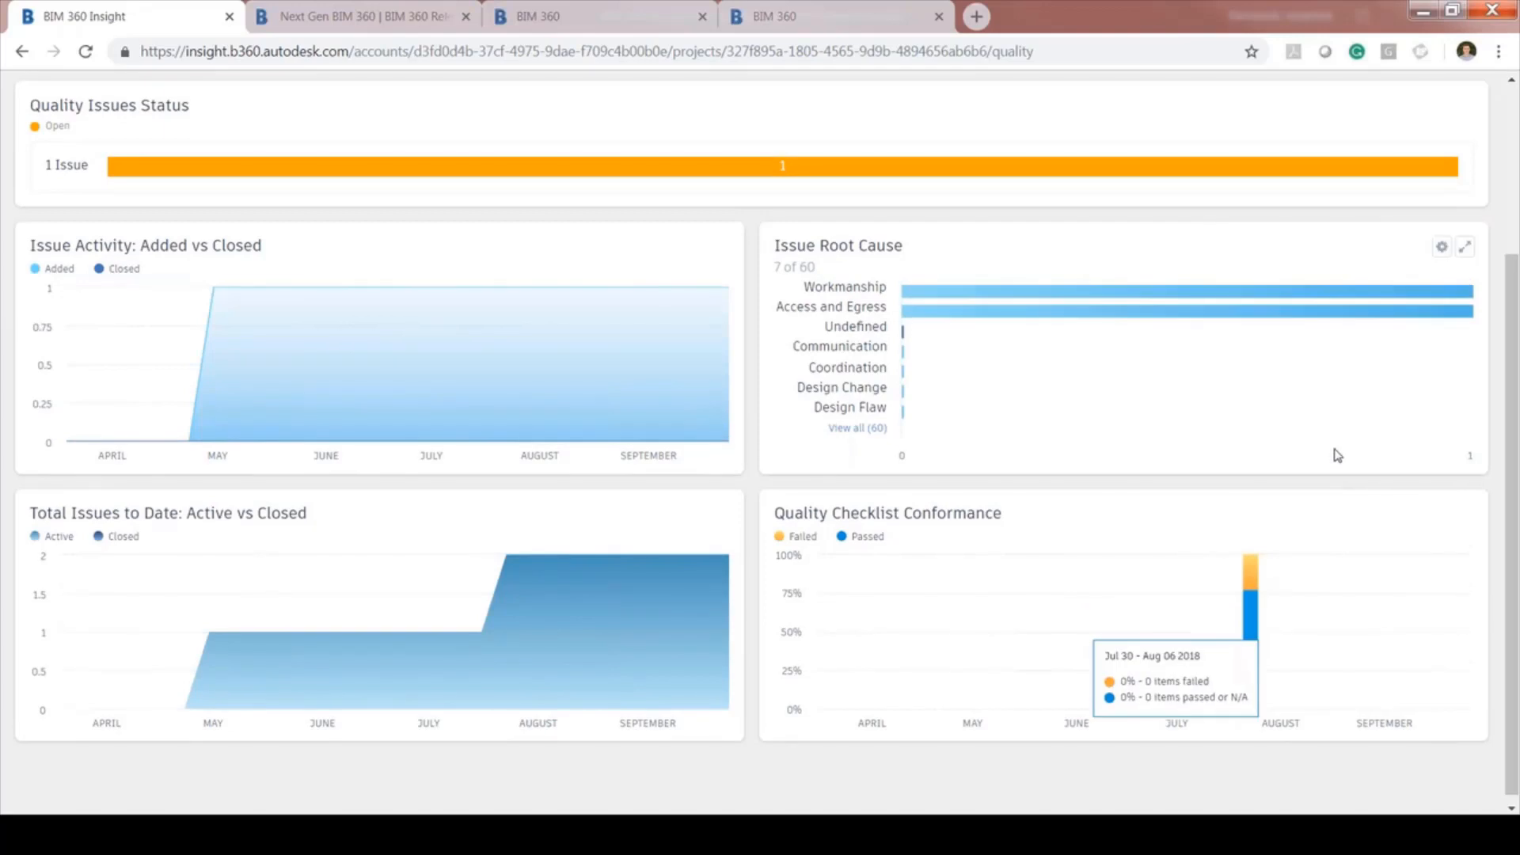
scroll(1307, 451, "up", 3)
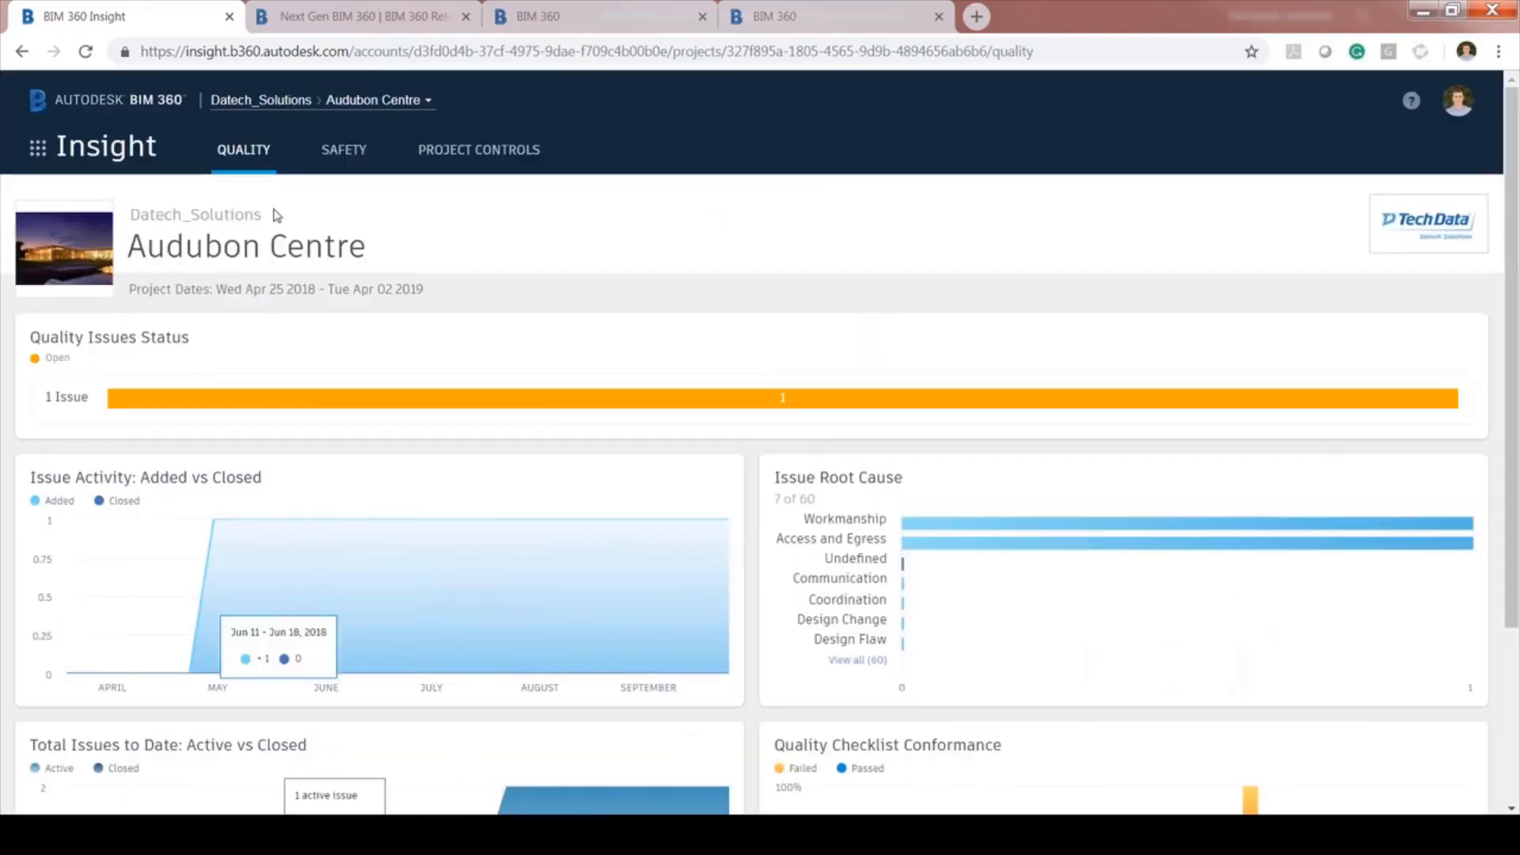
left_click(37, 148)
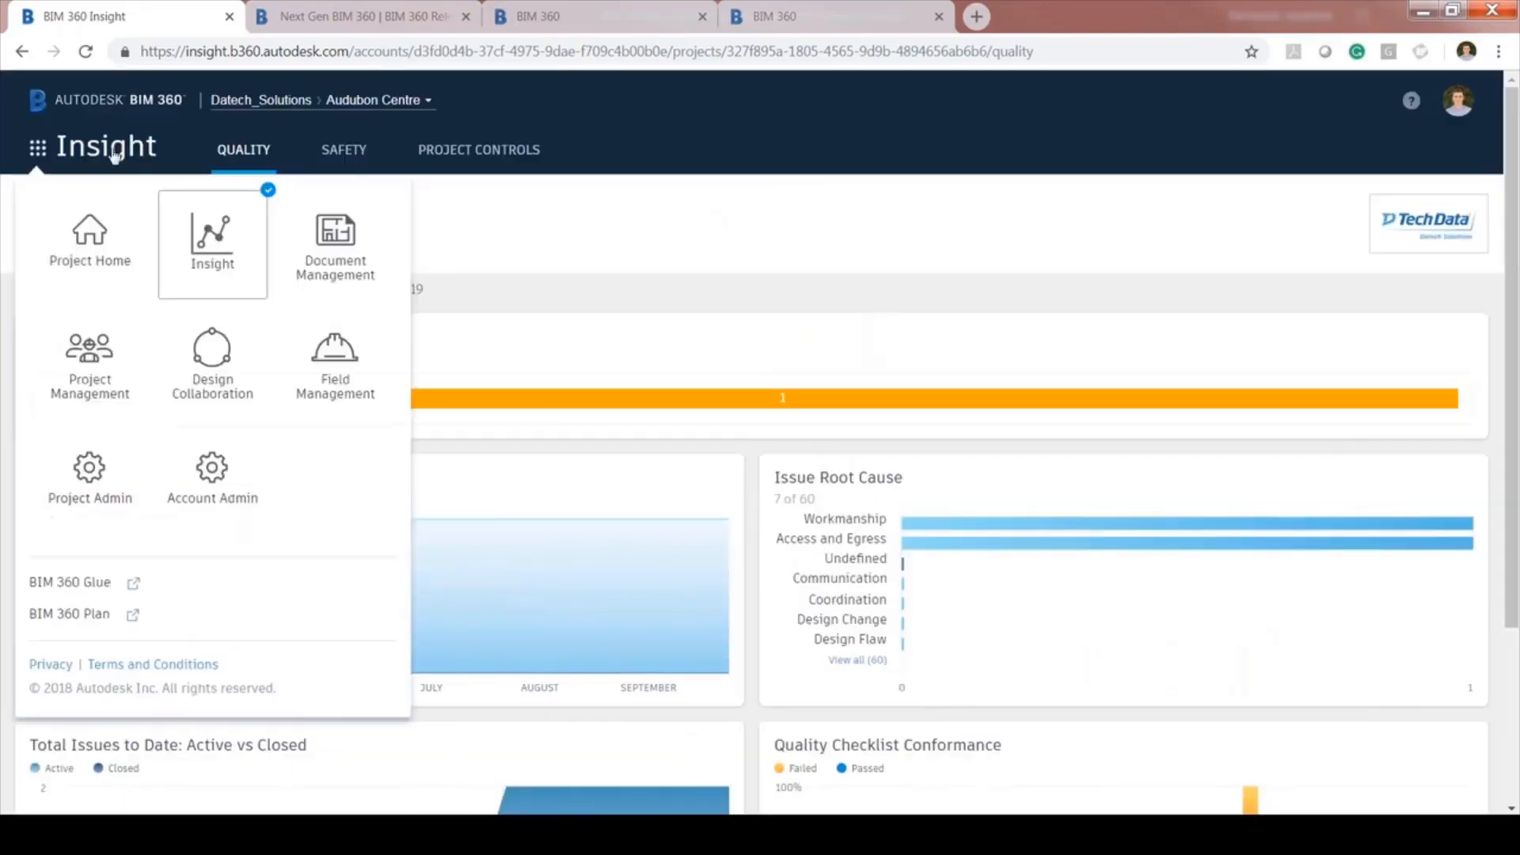
left_click(407, 101)
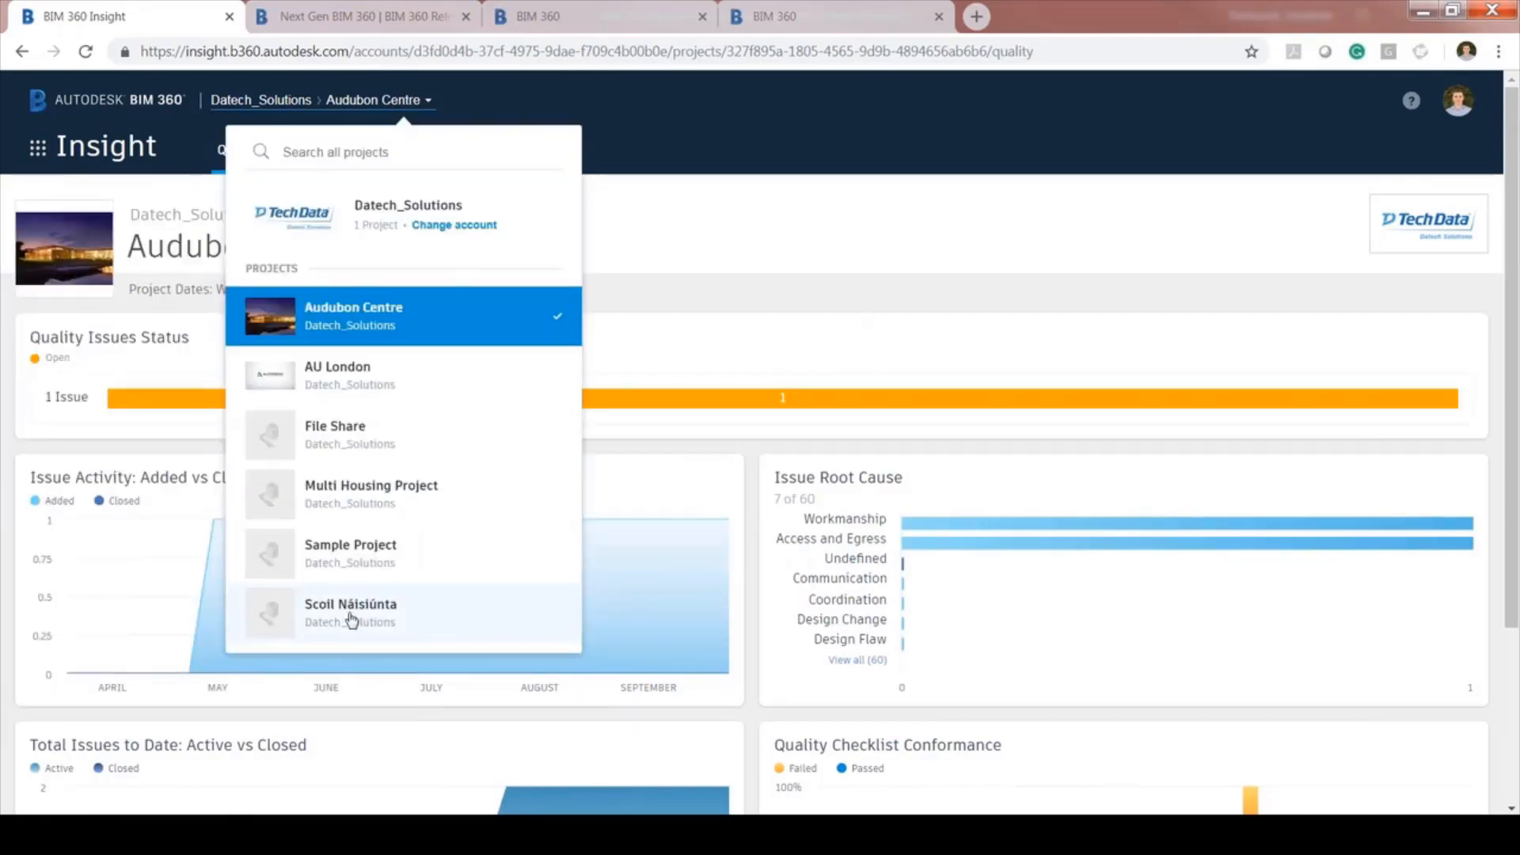
Switch to the Scoil Náisiúnta project and open its module list
left_click(351, 619)
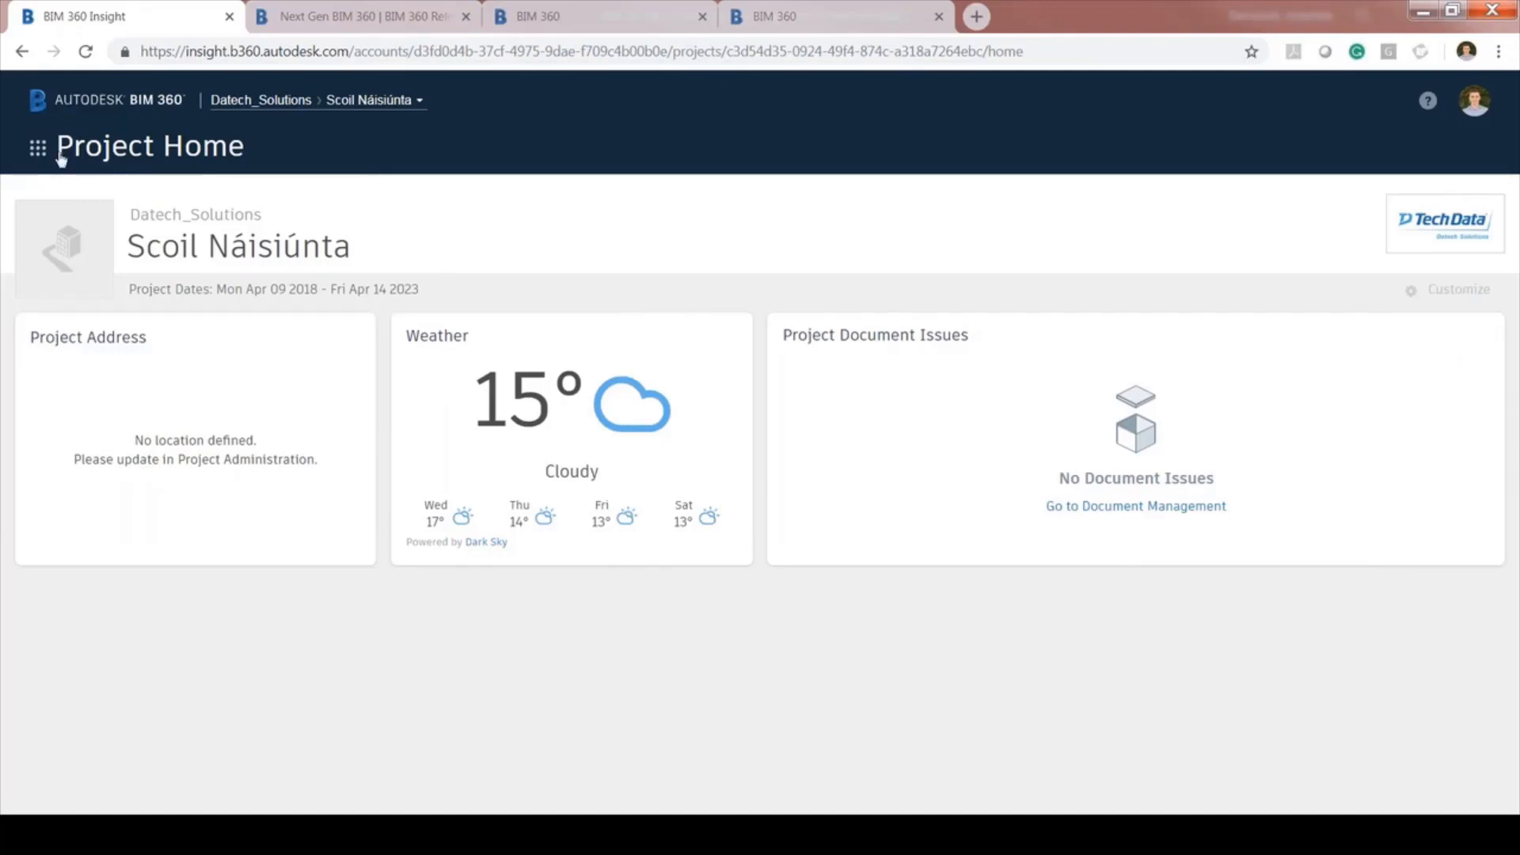
left_click(108, 158)
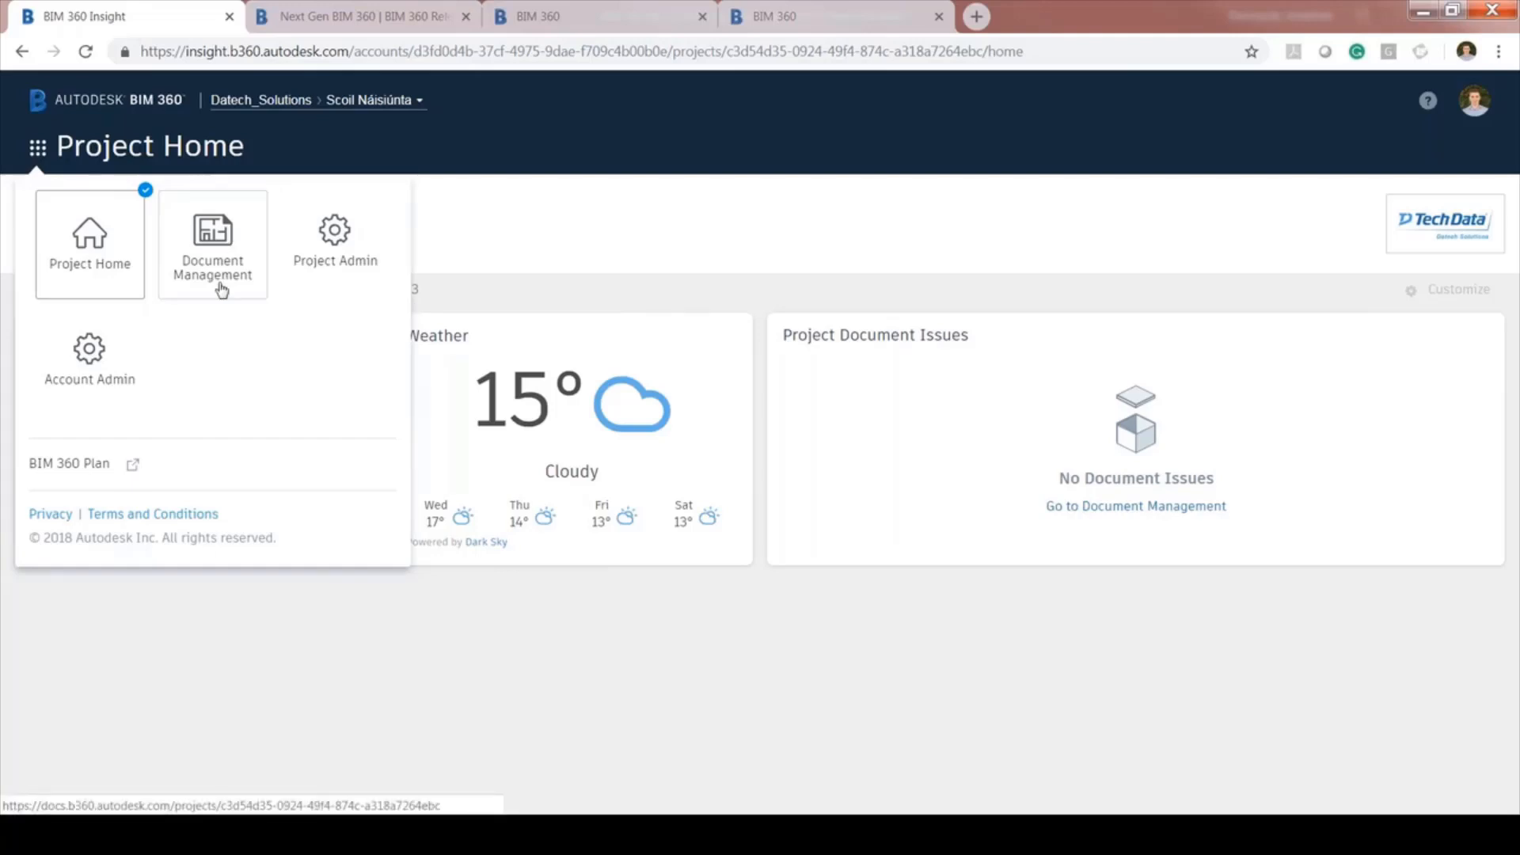
Go to Account Admin and scroll through the 23 projects in the Project Directory
left_click(89, 358)
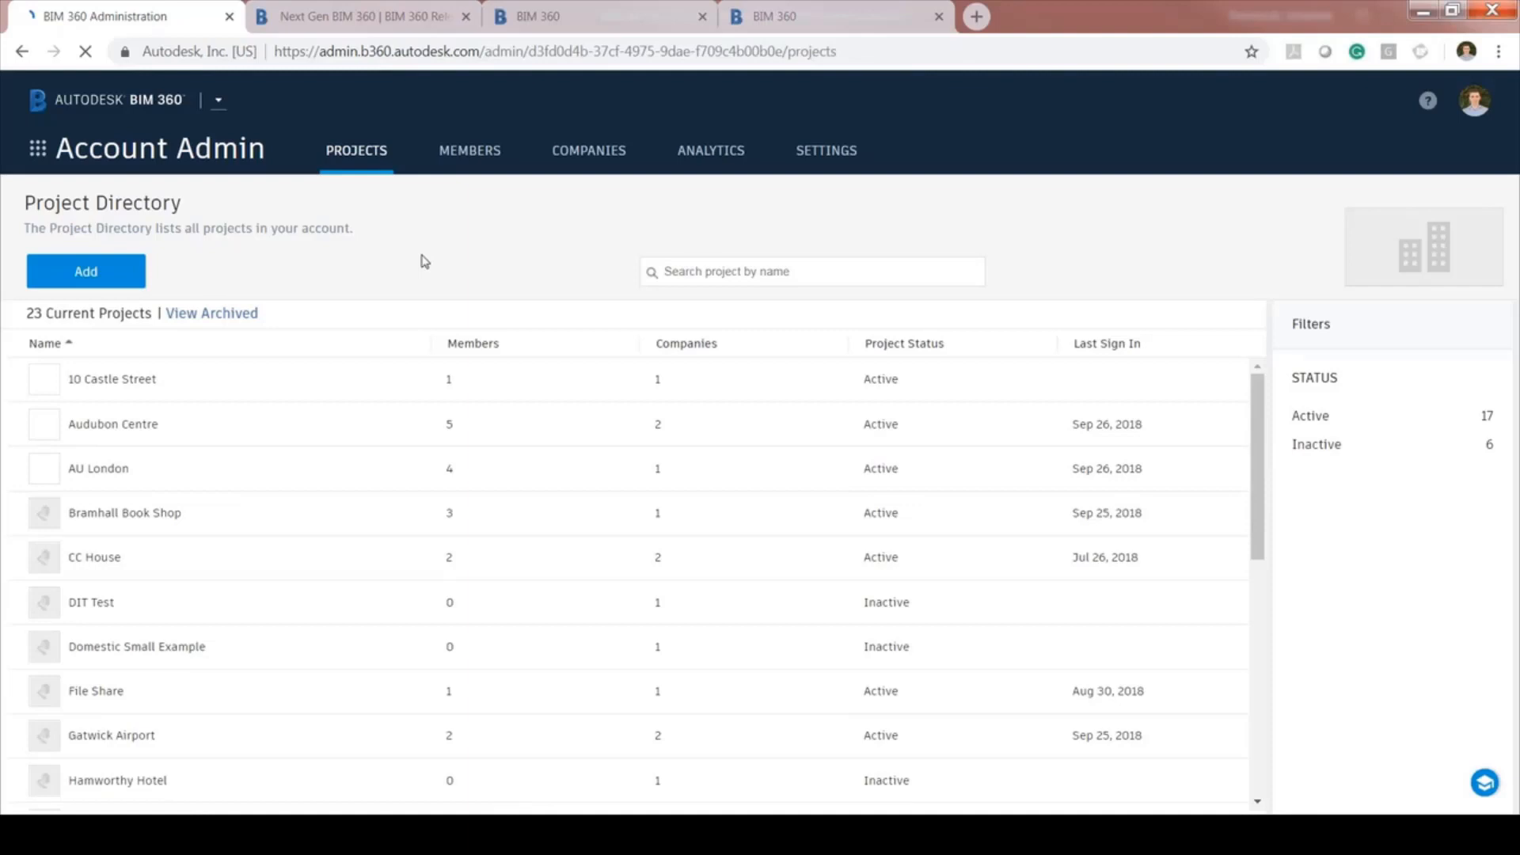
scroll(275, 483, "down", 5)
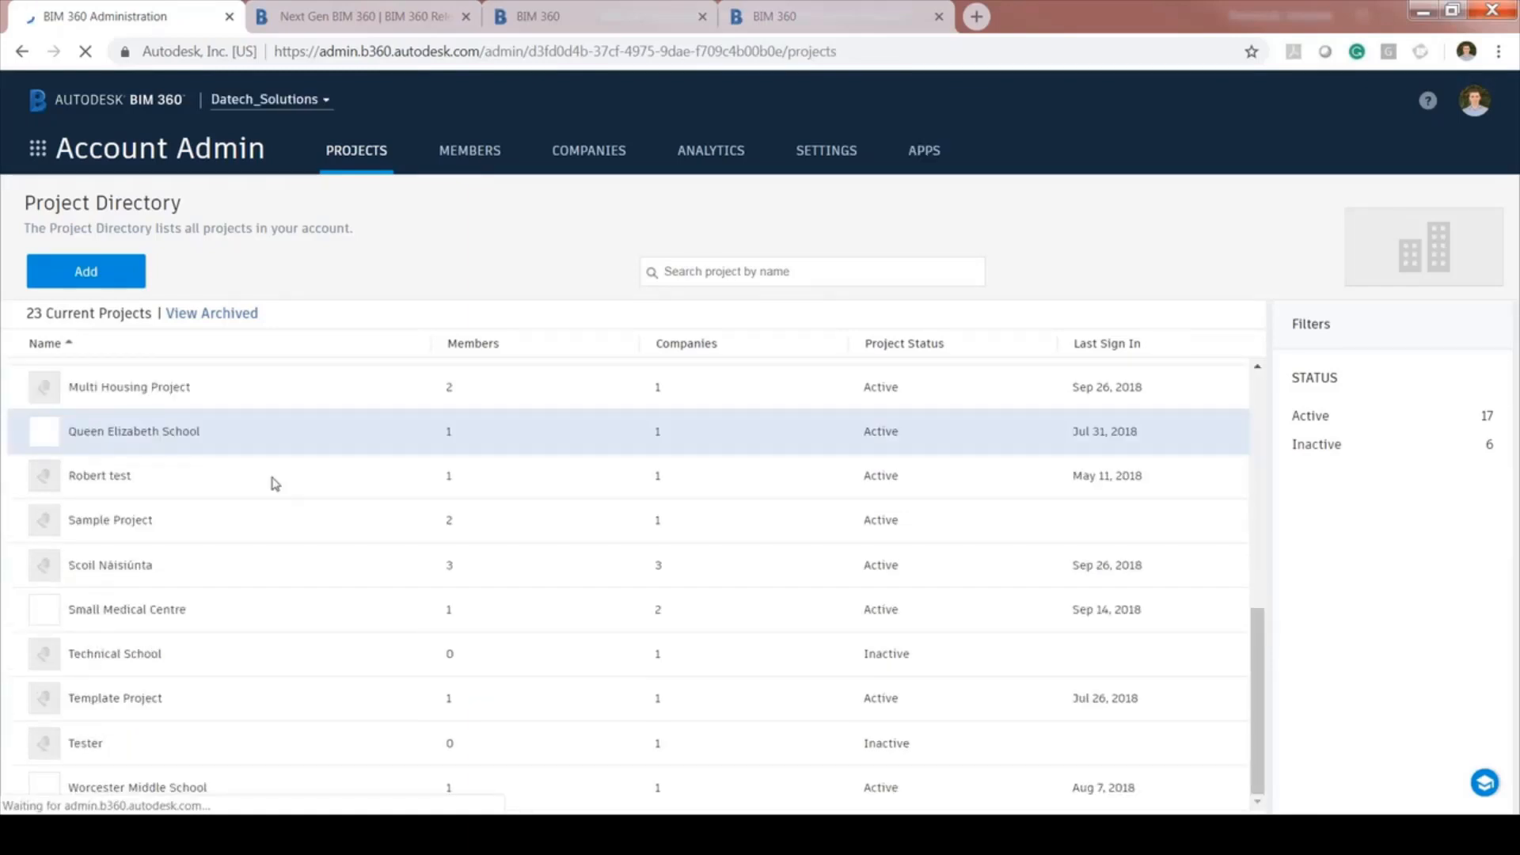
scroll(289, 747, "up", 3)
scroll(289, 747, "up", 5)
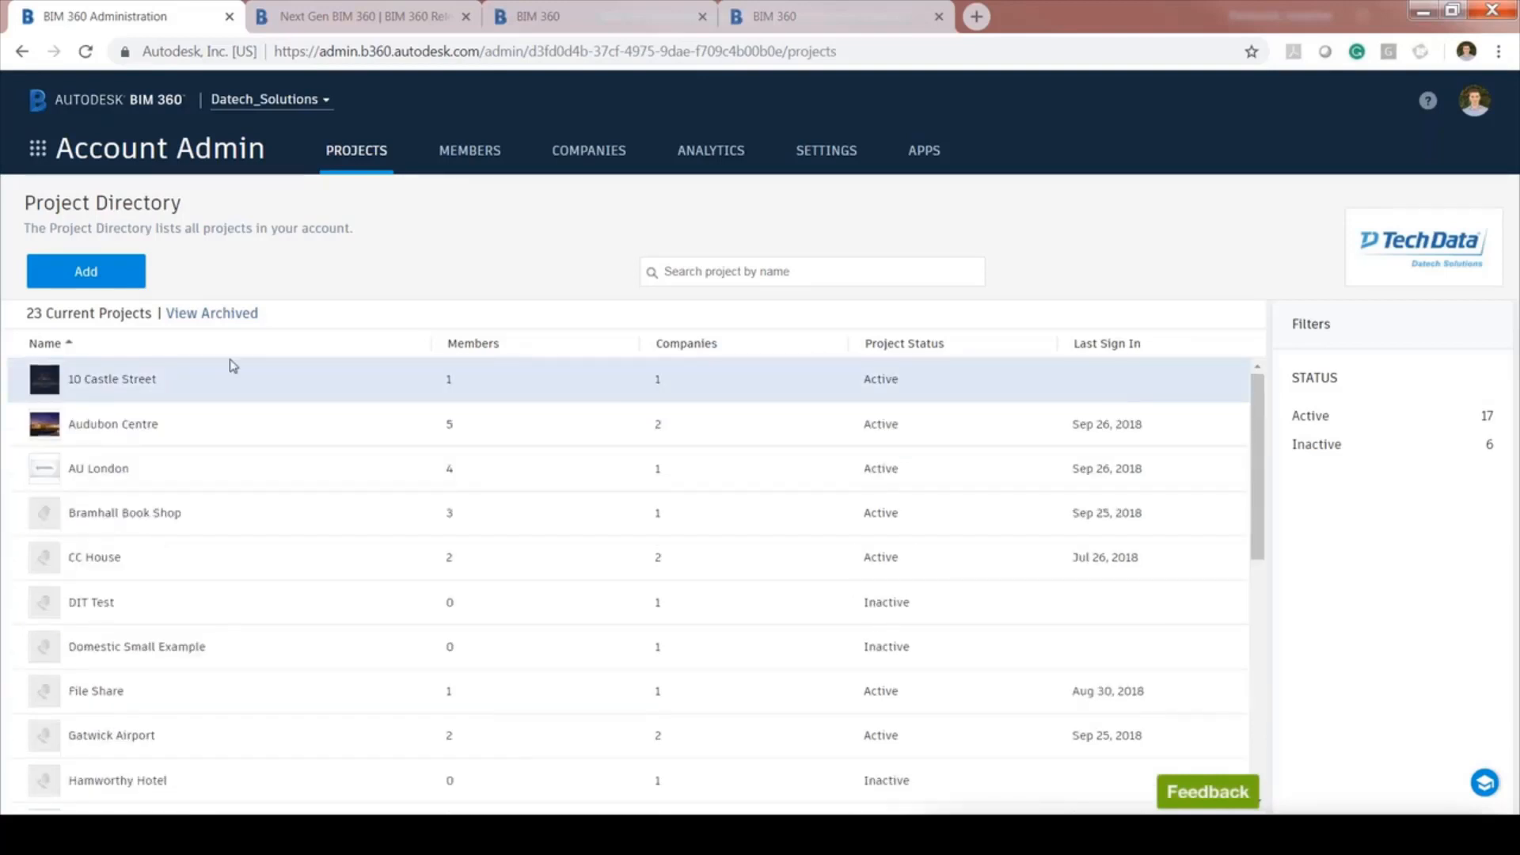
scroll(230, 404, "down", 8)
scroll(267, 585, "up", 8)
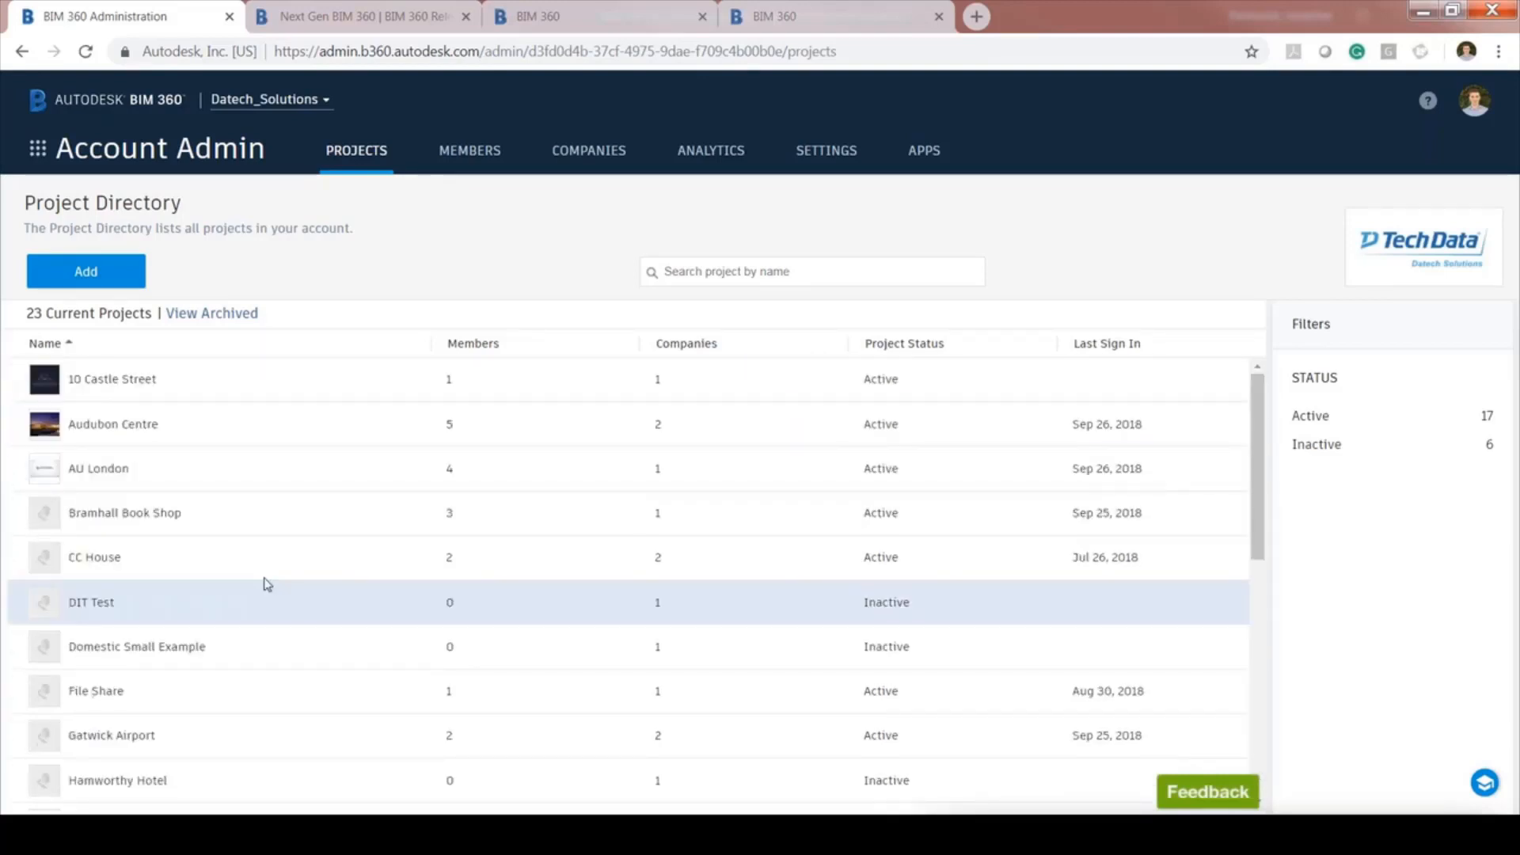
Start a new project named 'Test Project': Convention Center, New Construction, value in EUR
left_click(105, 275)
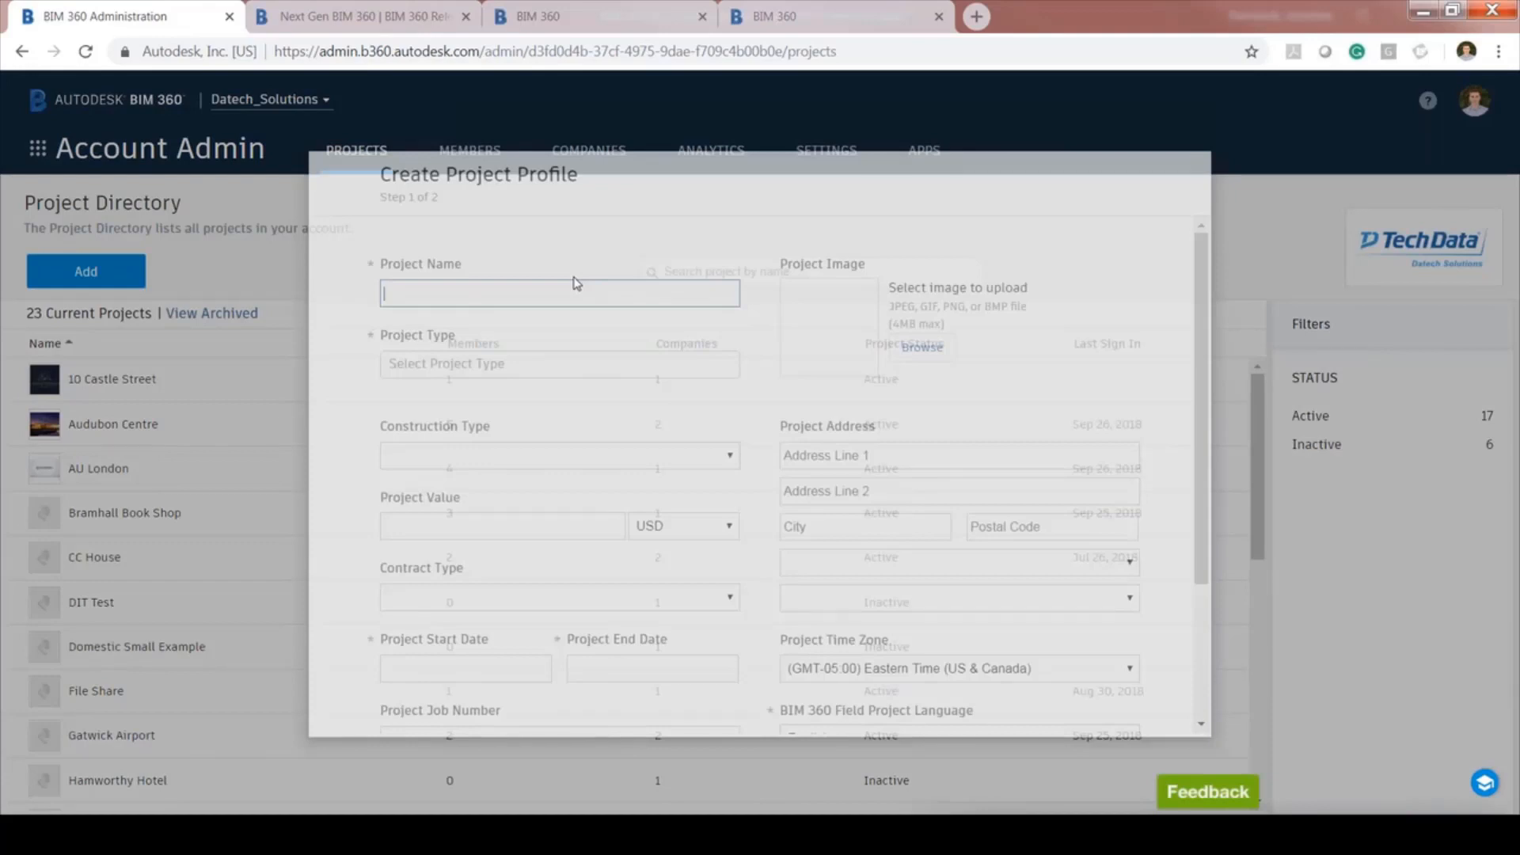
left_click(559, 293)
type("Test Project")
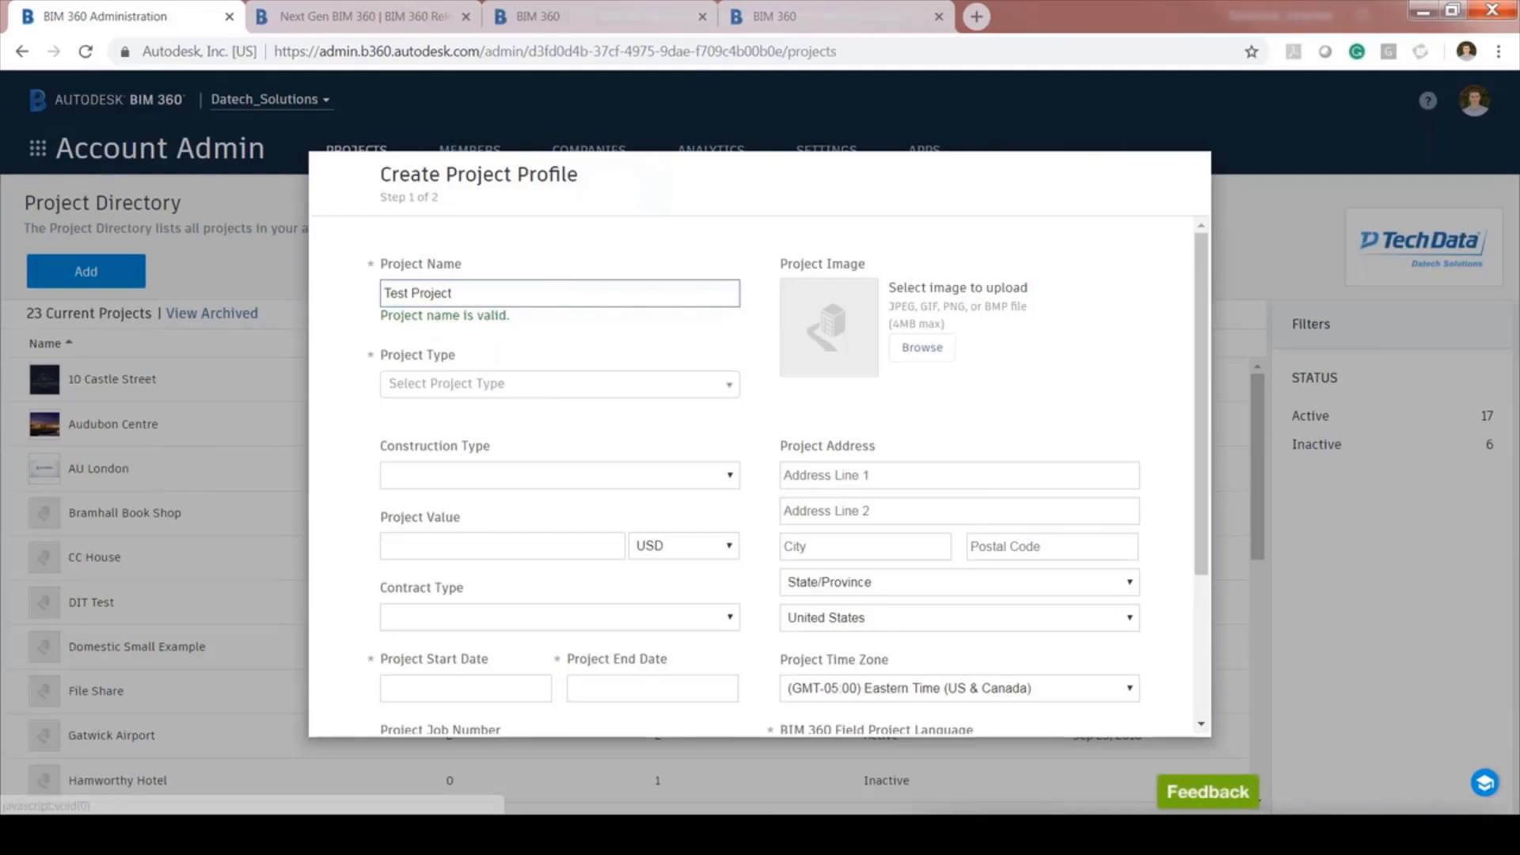
left_click(555, 385)
left_click(452, 466)
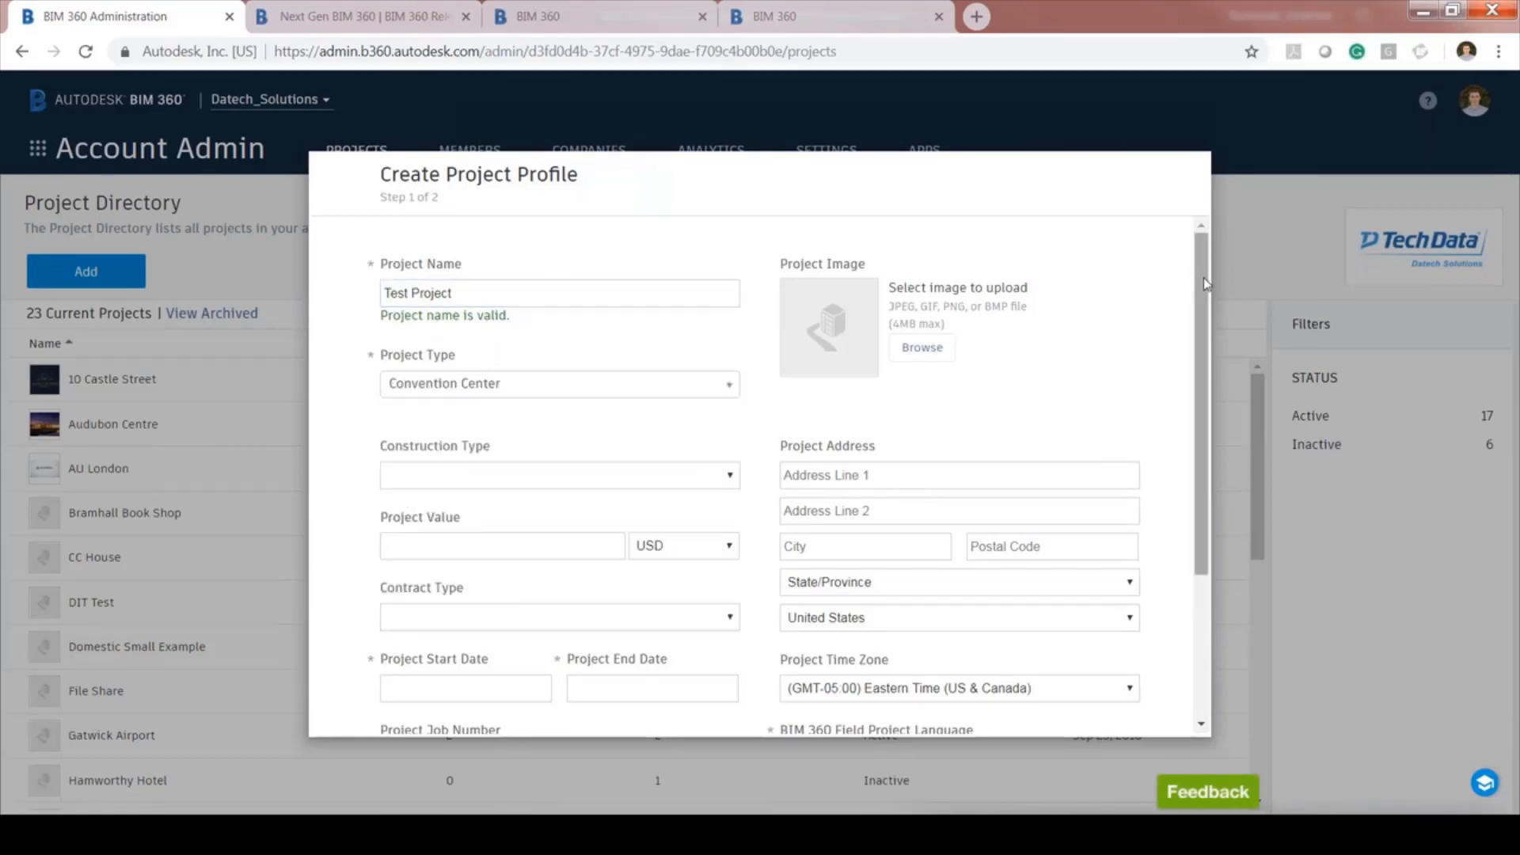
left_click(557, 478)
left_click(494, 520)
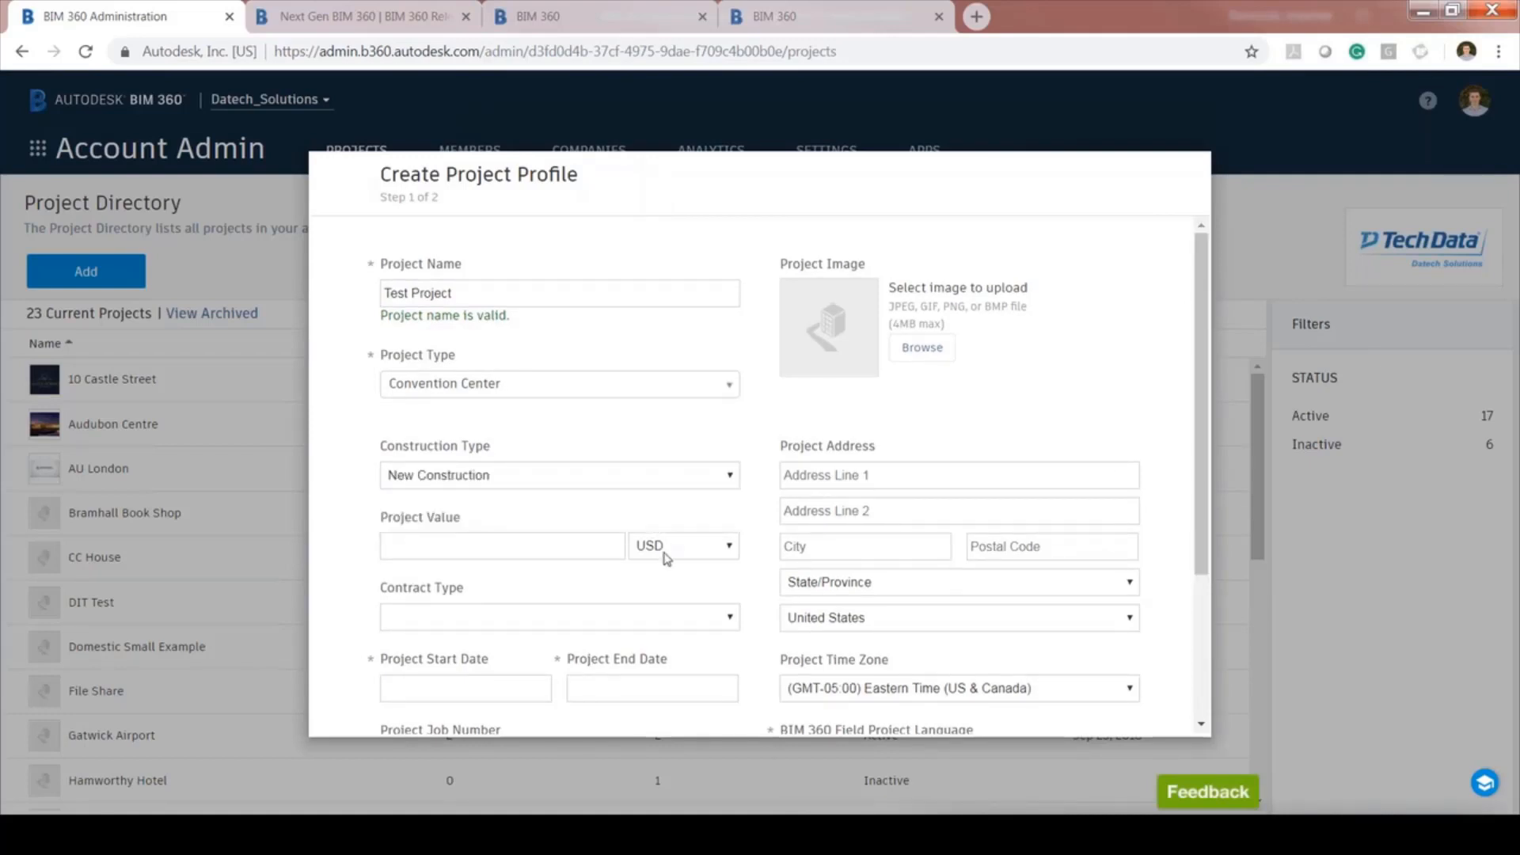
left_click(665, 546)
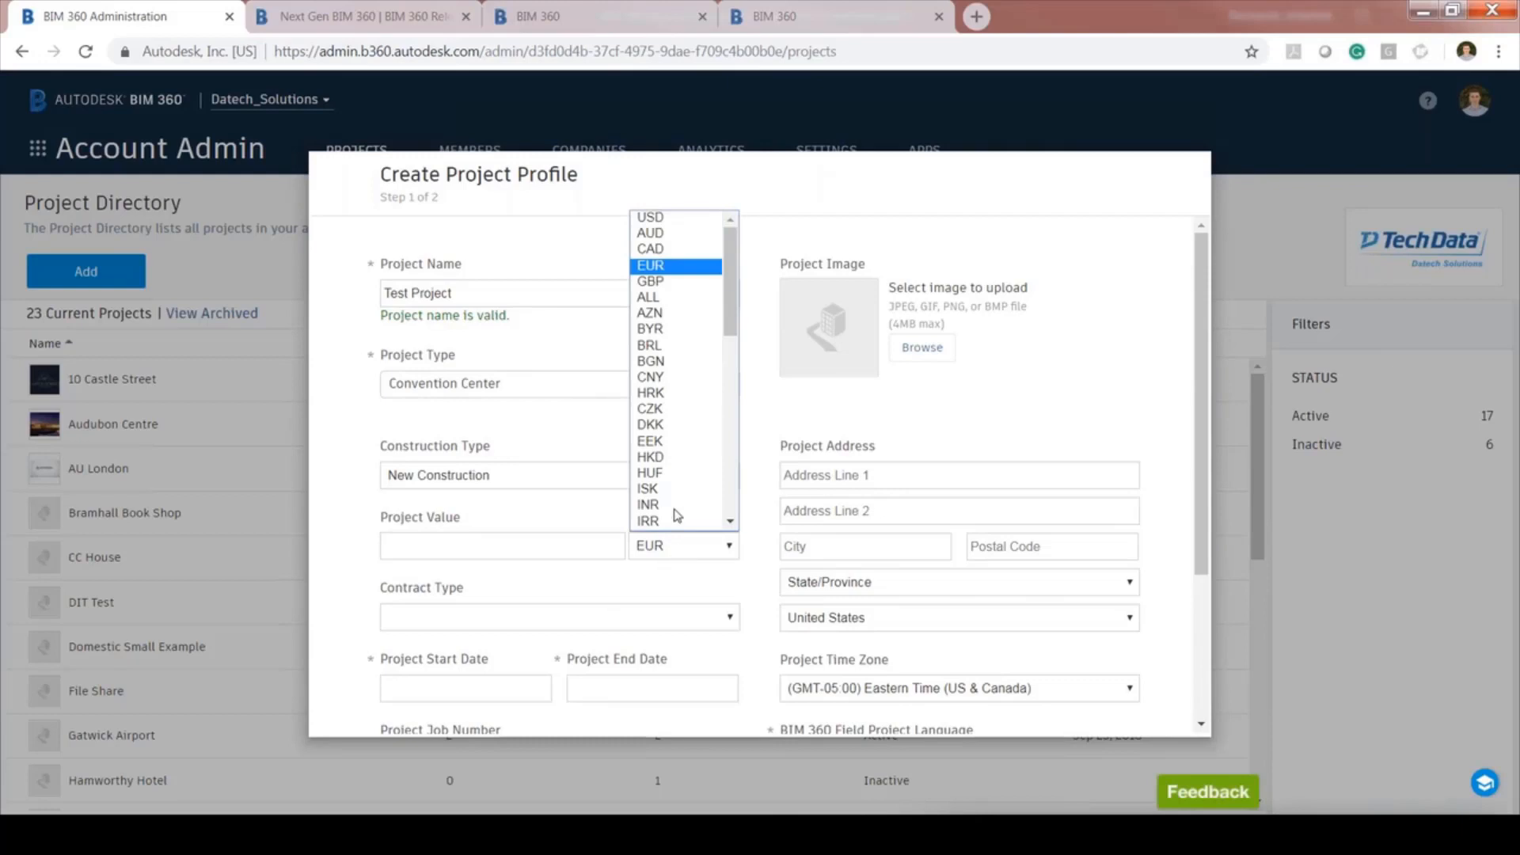
left_click(651, 266)
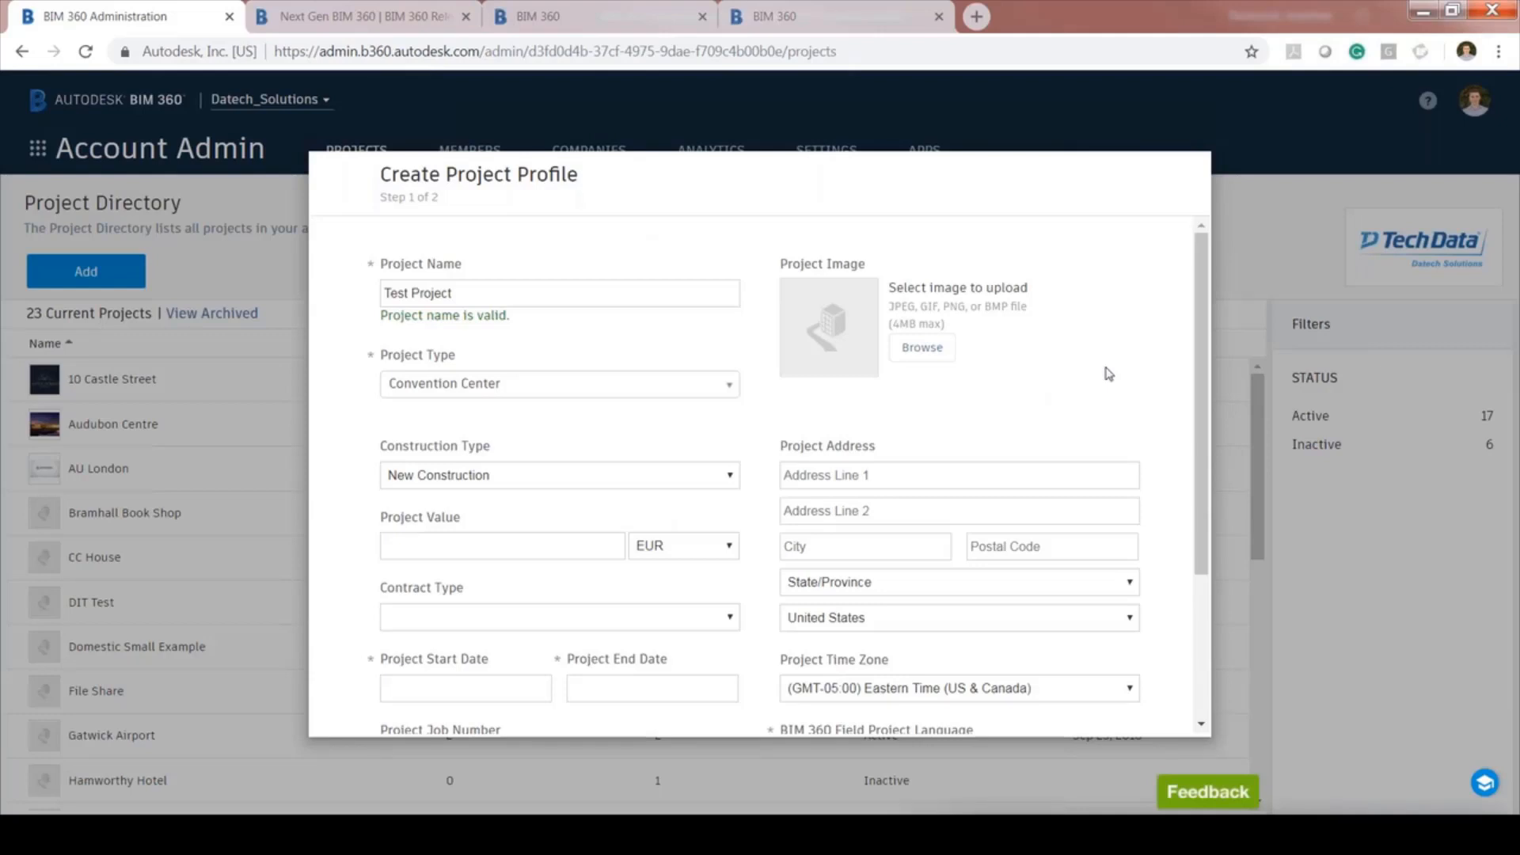
Set the project dates to Sep 04 – Sep 29, 2018 and the time zone to Dublin
left_click(611, 626)
left_click(612, 621)
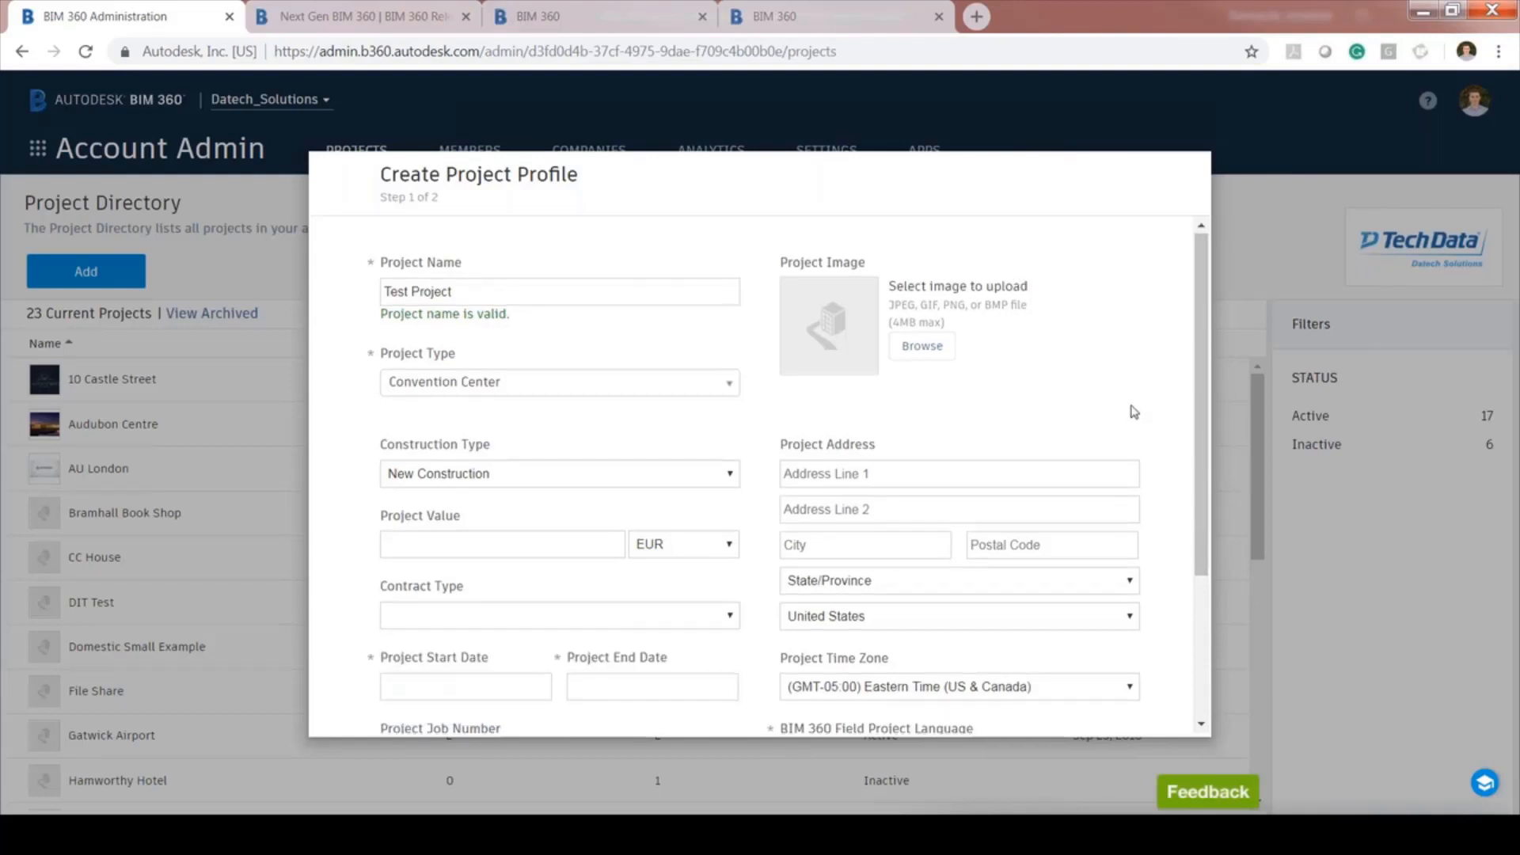
scroll(1134, 411, "down", 3)
left_click(486, 474)
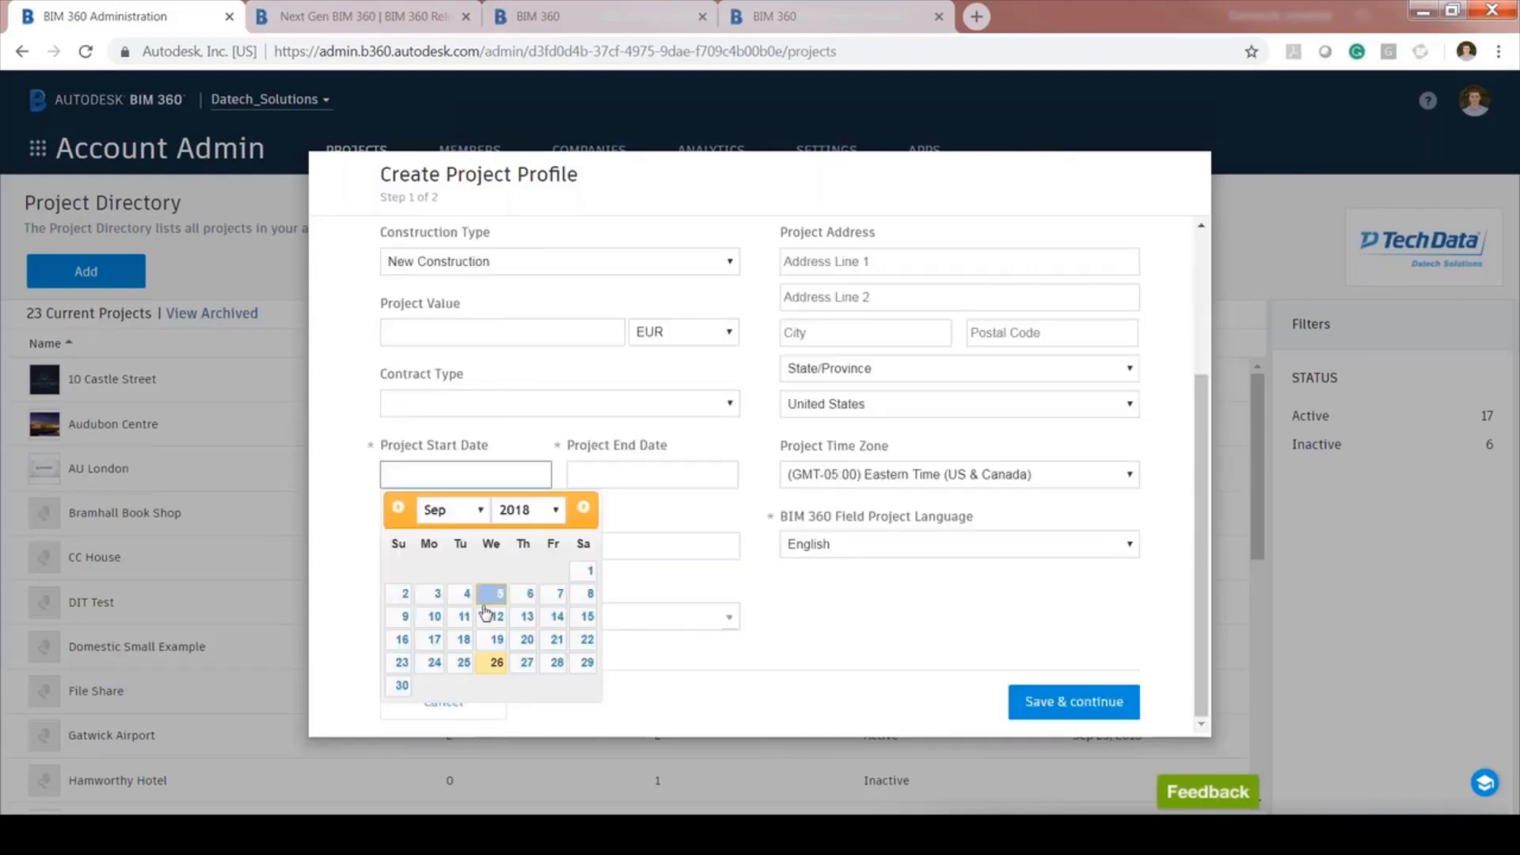
left_click(465, 594)
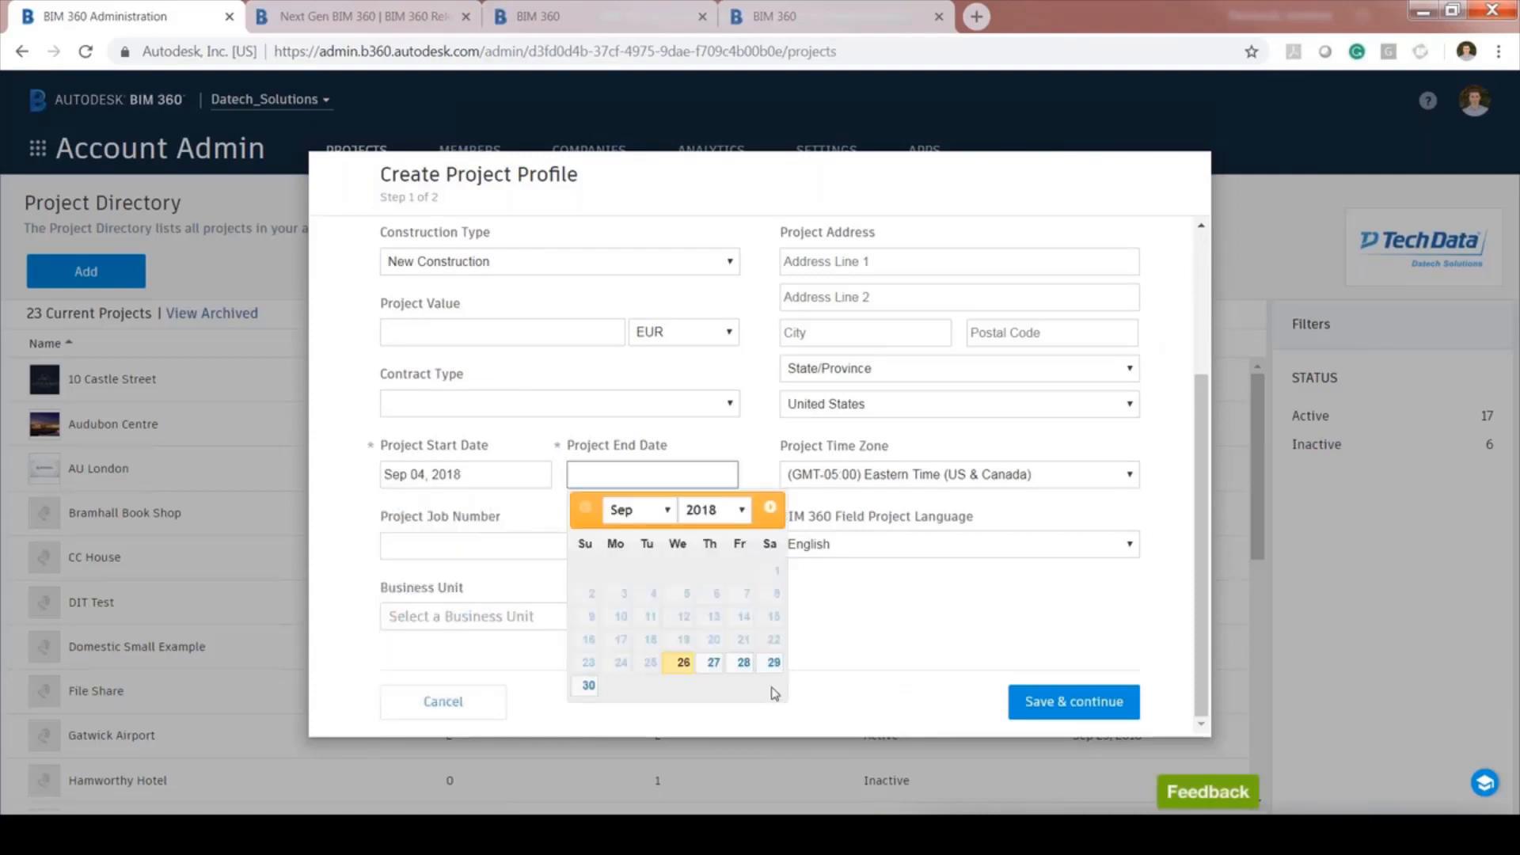
left_click(773, 662)
left_click(989, 474)
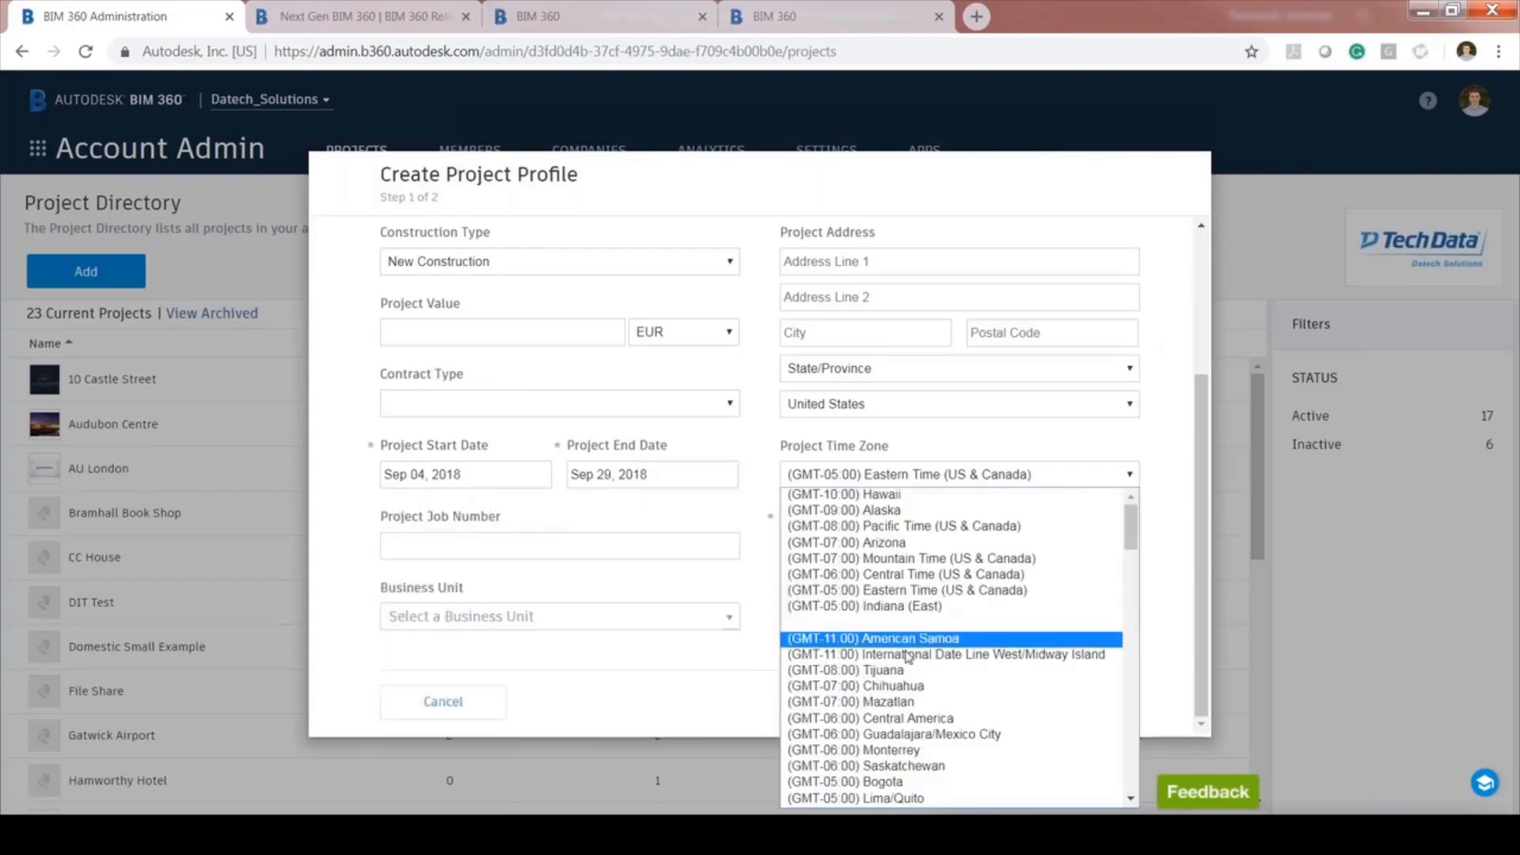
scroll(974, 665, "down", 6)
scroll(973, 668, "down", 3)
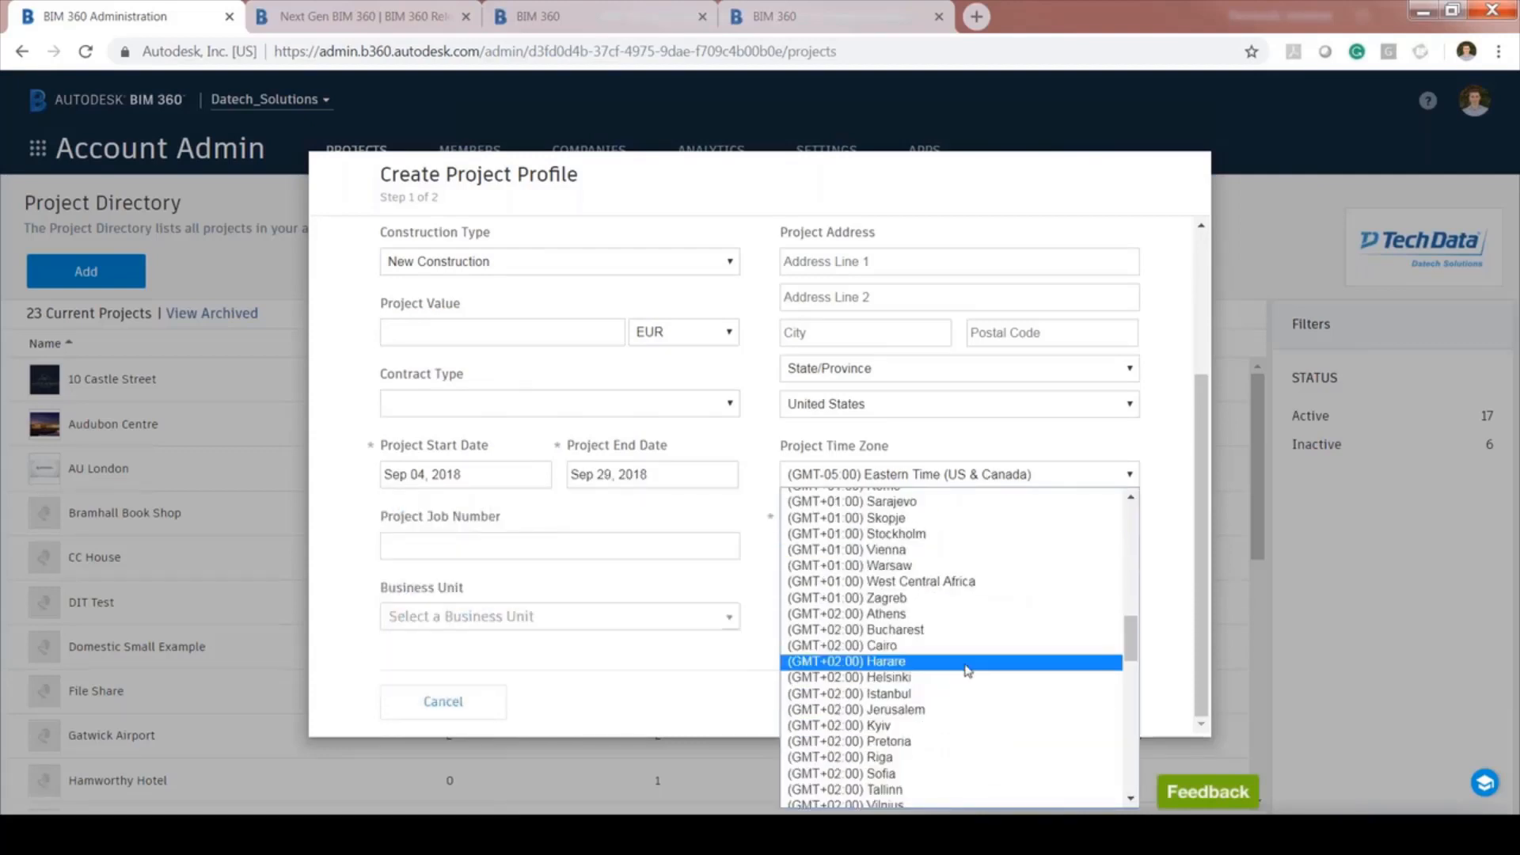
scroll(967, 671, "up", 2)
scroll(955, 653, "up", 2)
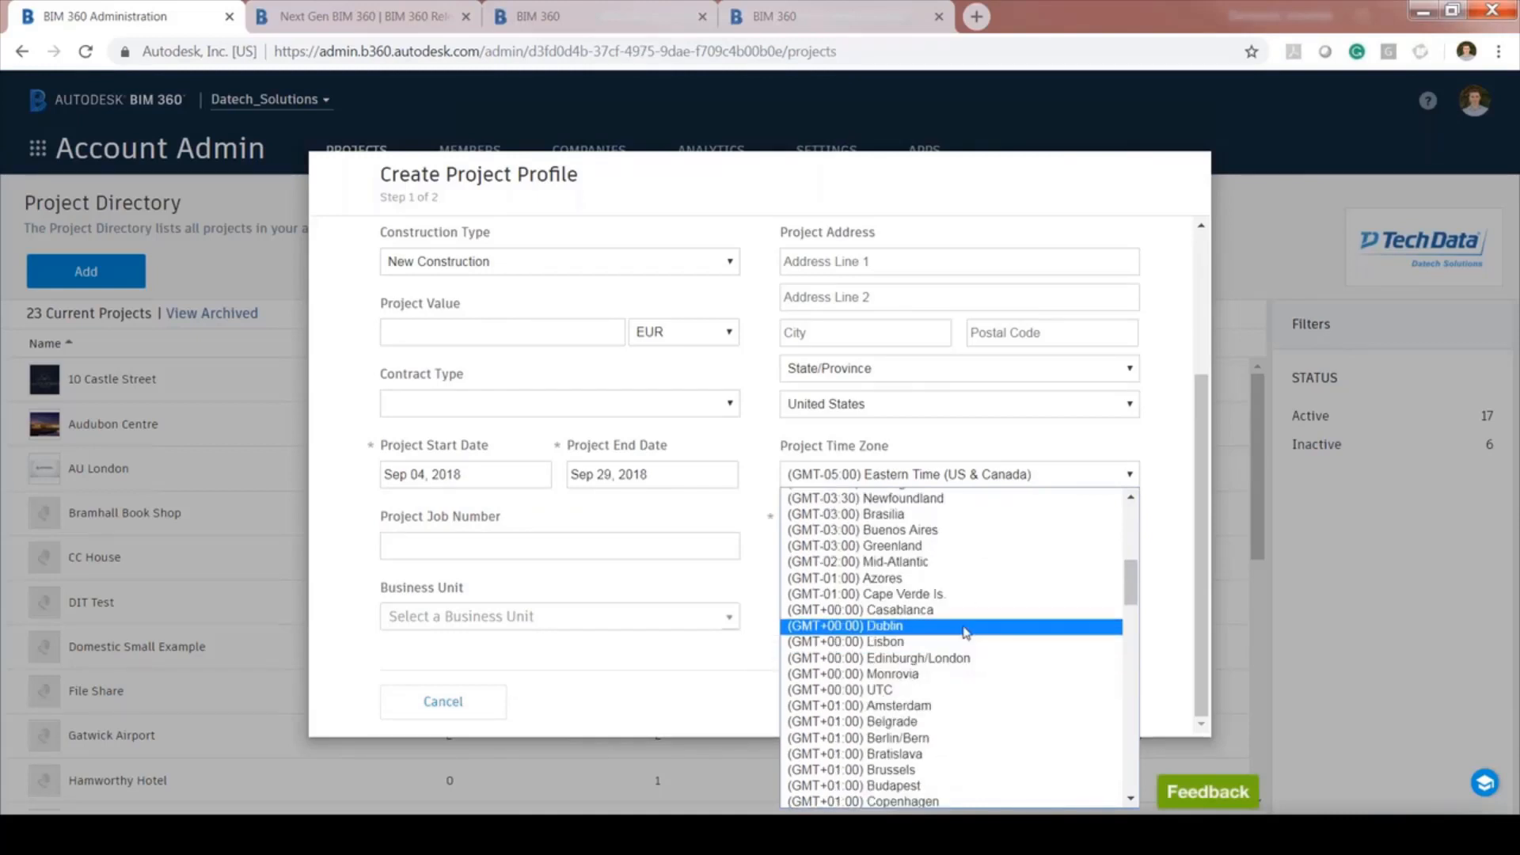
left_click(966, 626)
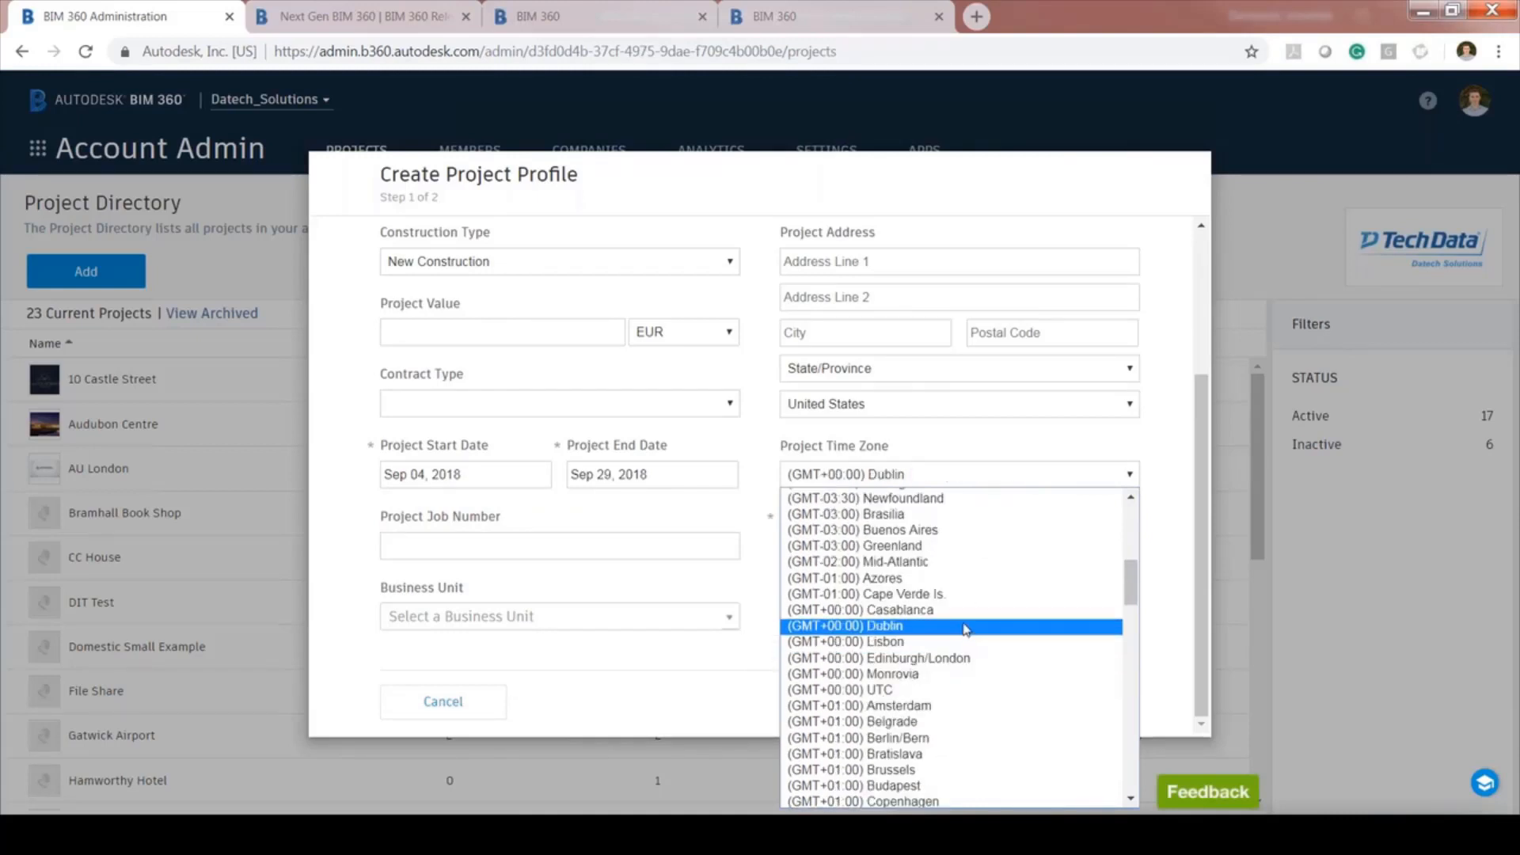
Set the business unit to Civil and the country to Ireland, then save the profile
left_click(703, 626)
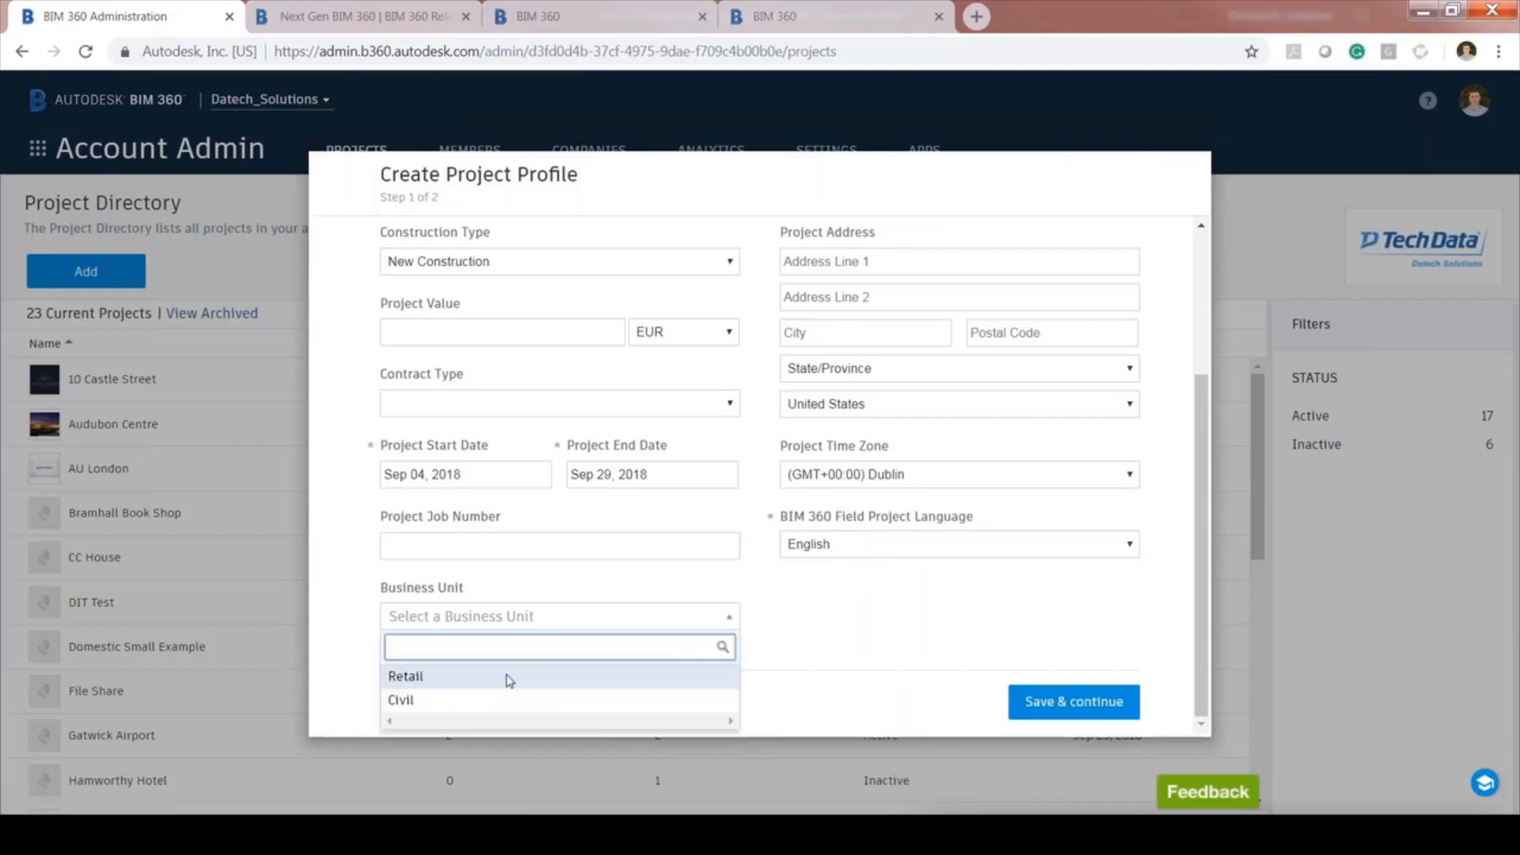
left_click(407, 676)
left_click(609, 634)
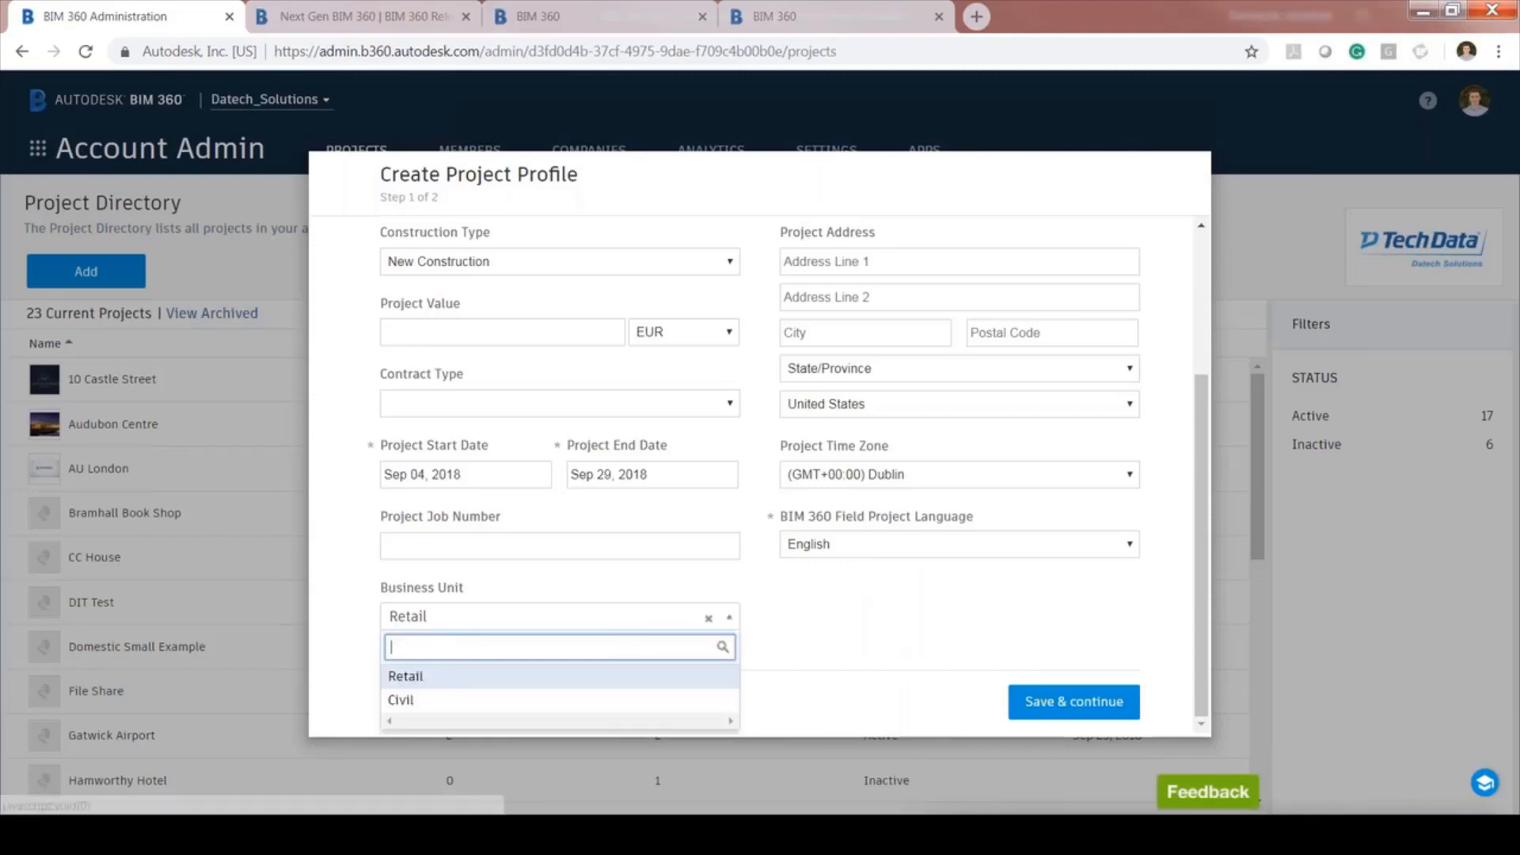
left_click(412, 702)
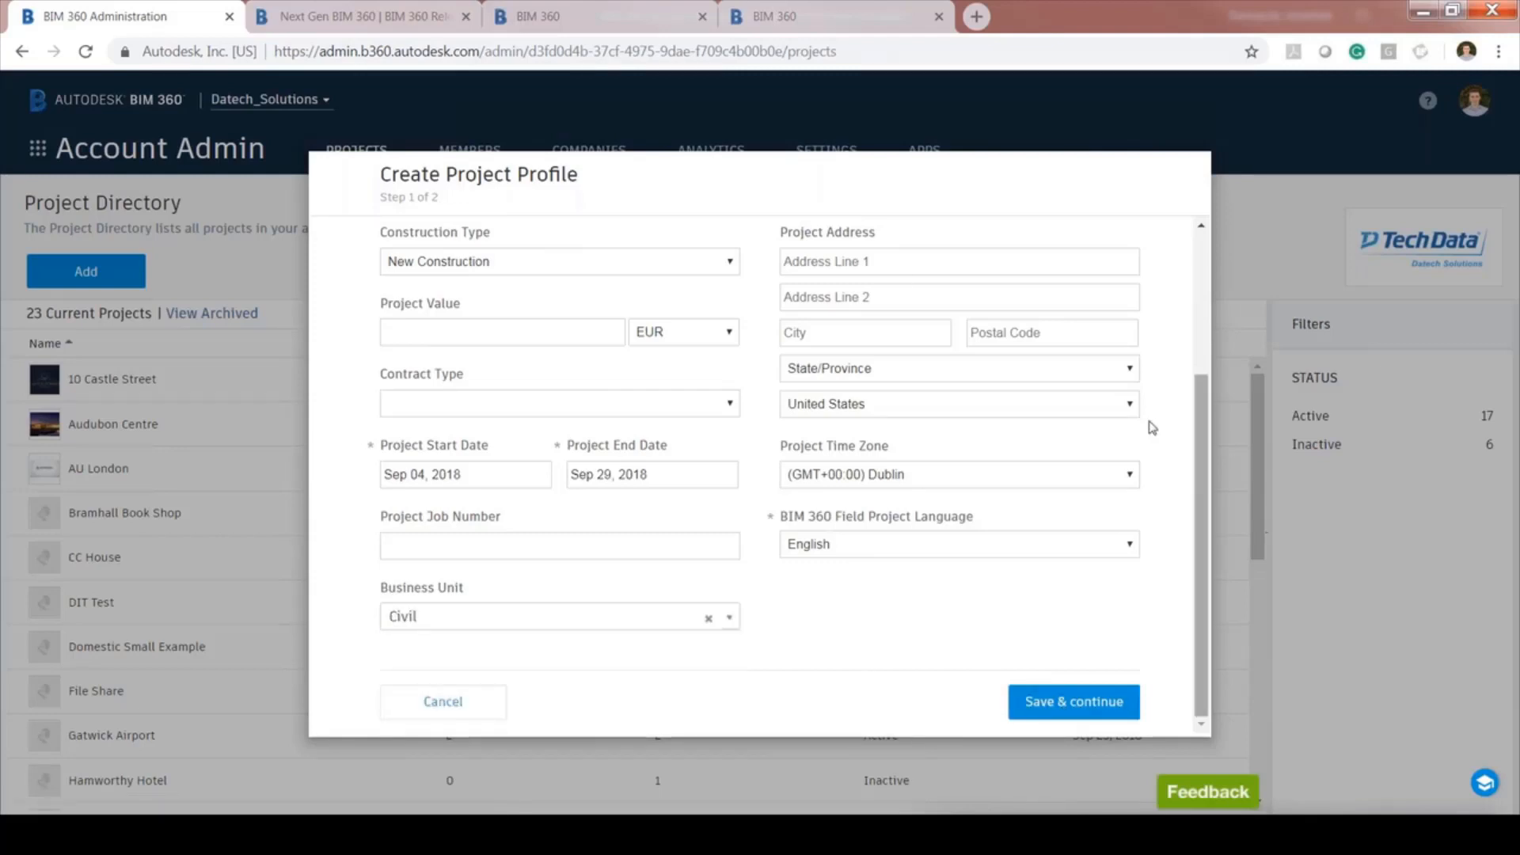
left_click(1030, 405)
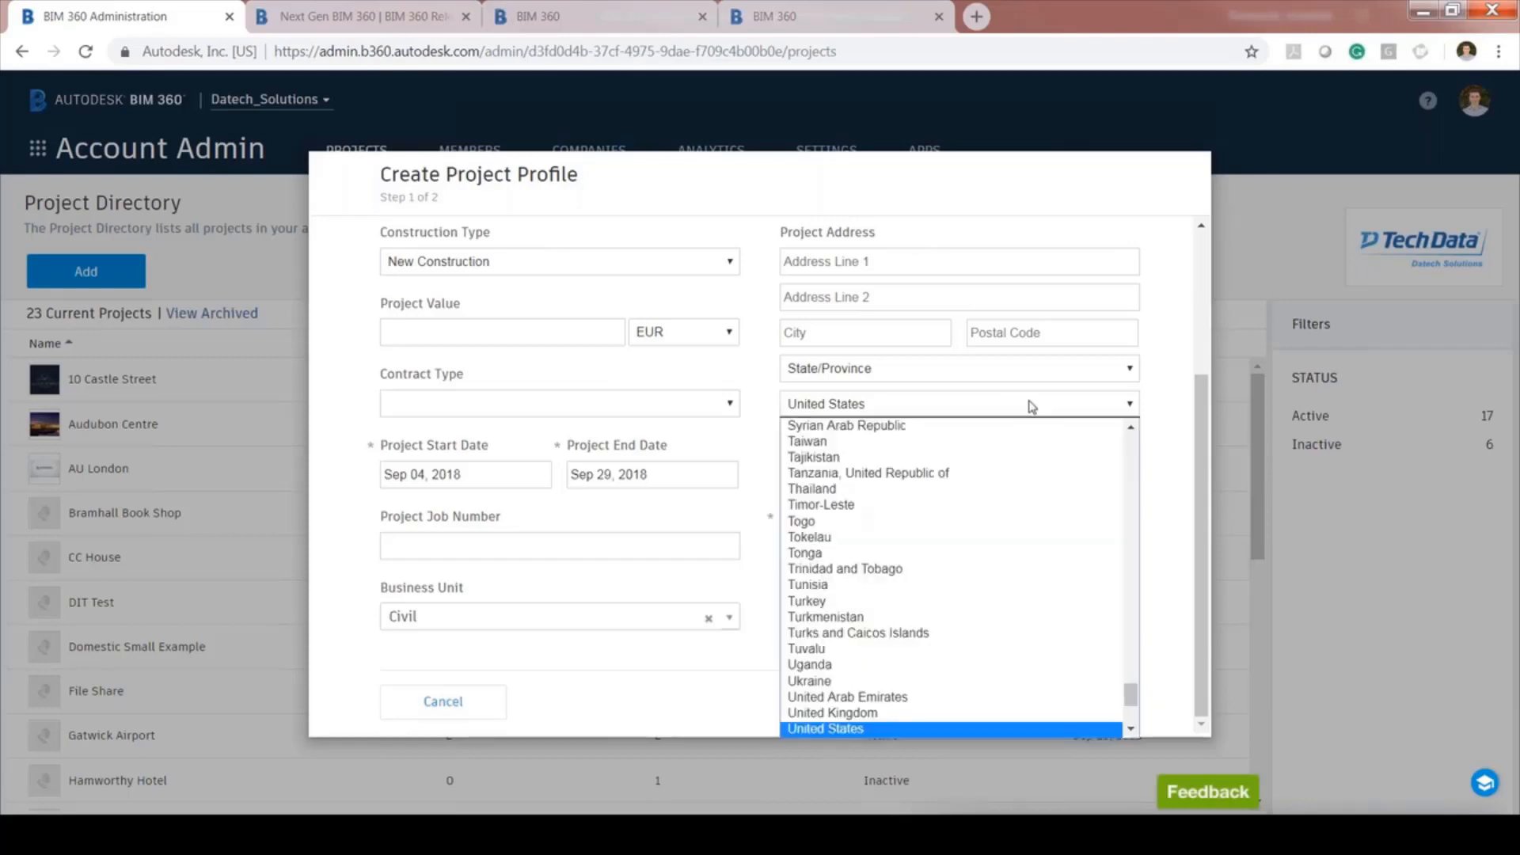
key("i")
key("r")
key("e")
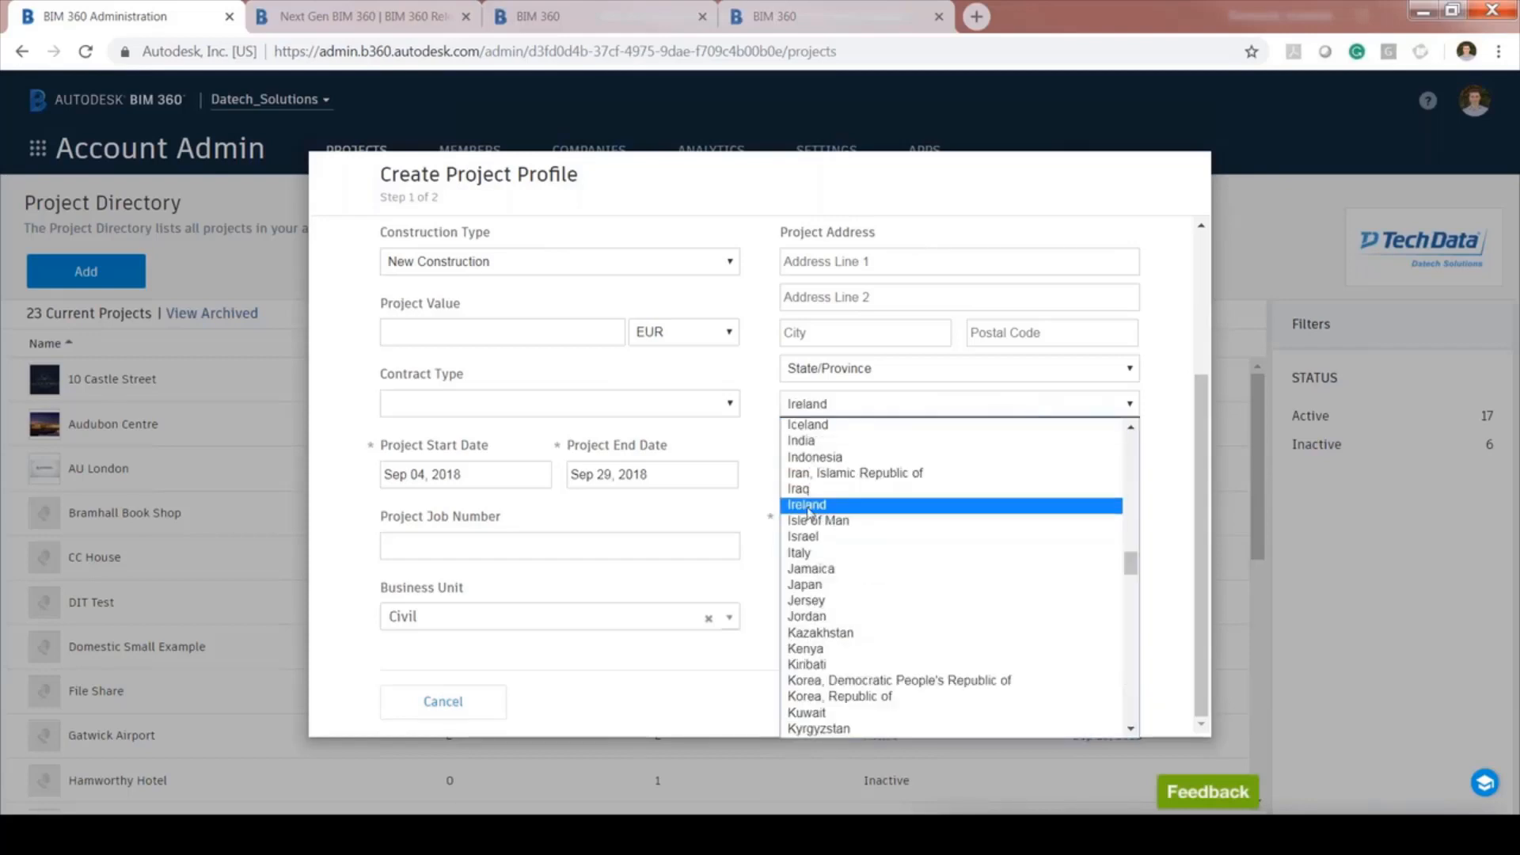
left_click(807, 508)
left_click(1066, 702)
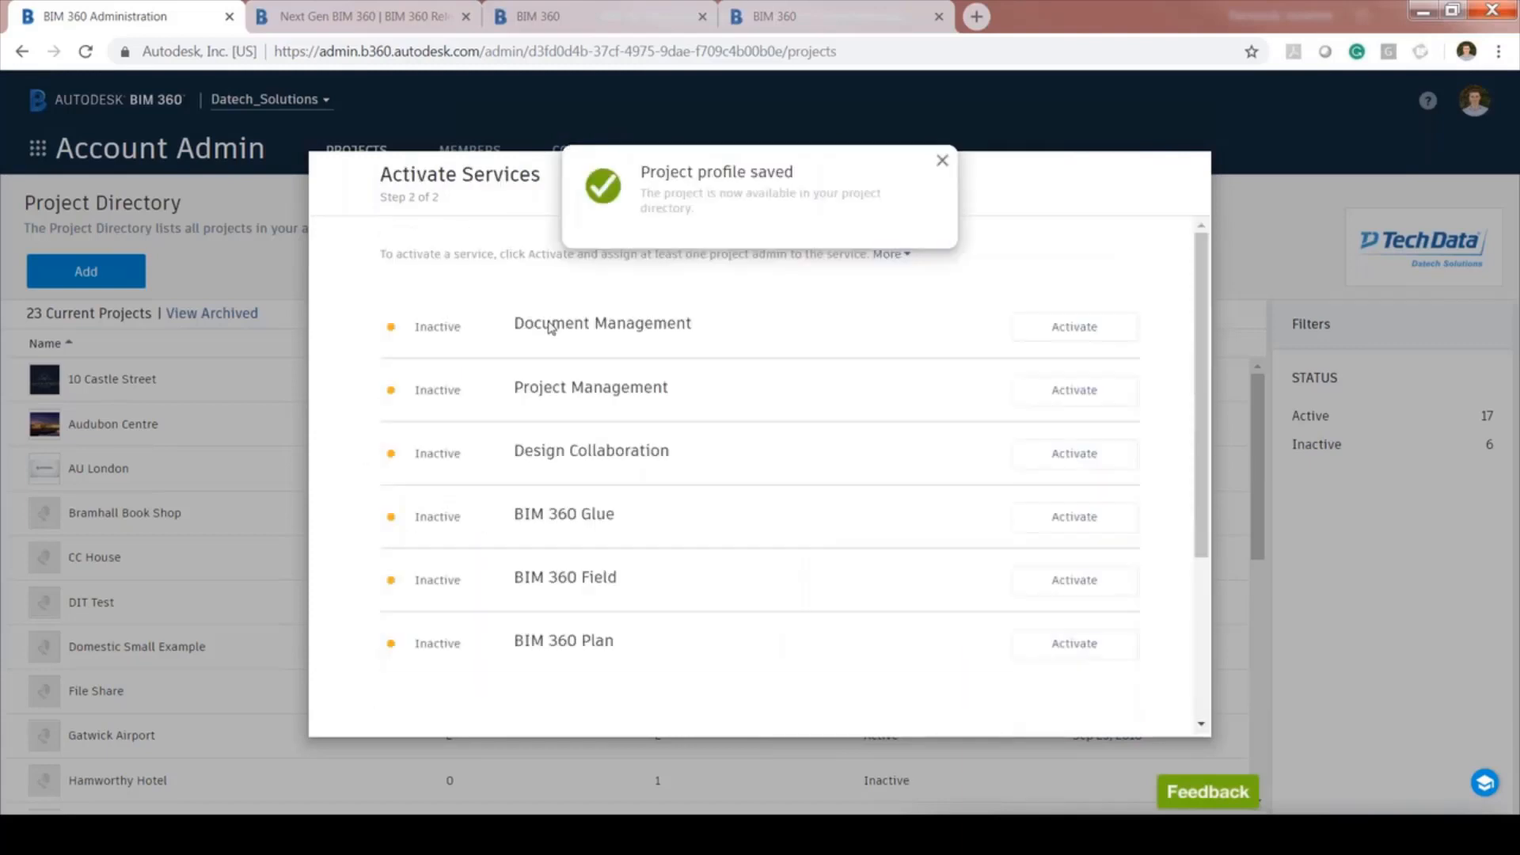
Begin activating Document Management, copying project settings from Scoil Náisiúnta
left_click(940, 163)
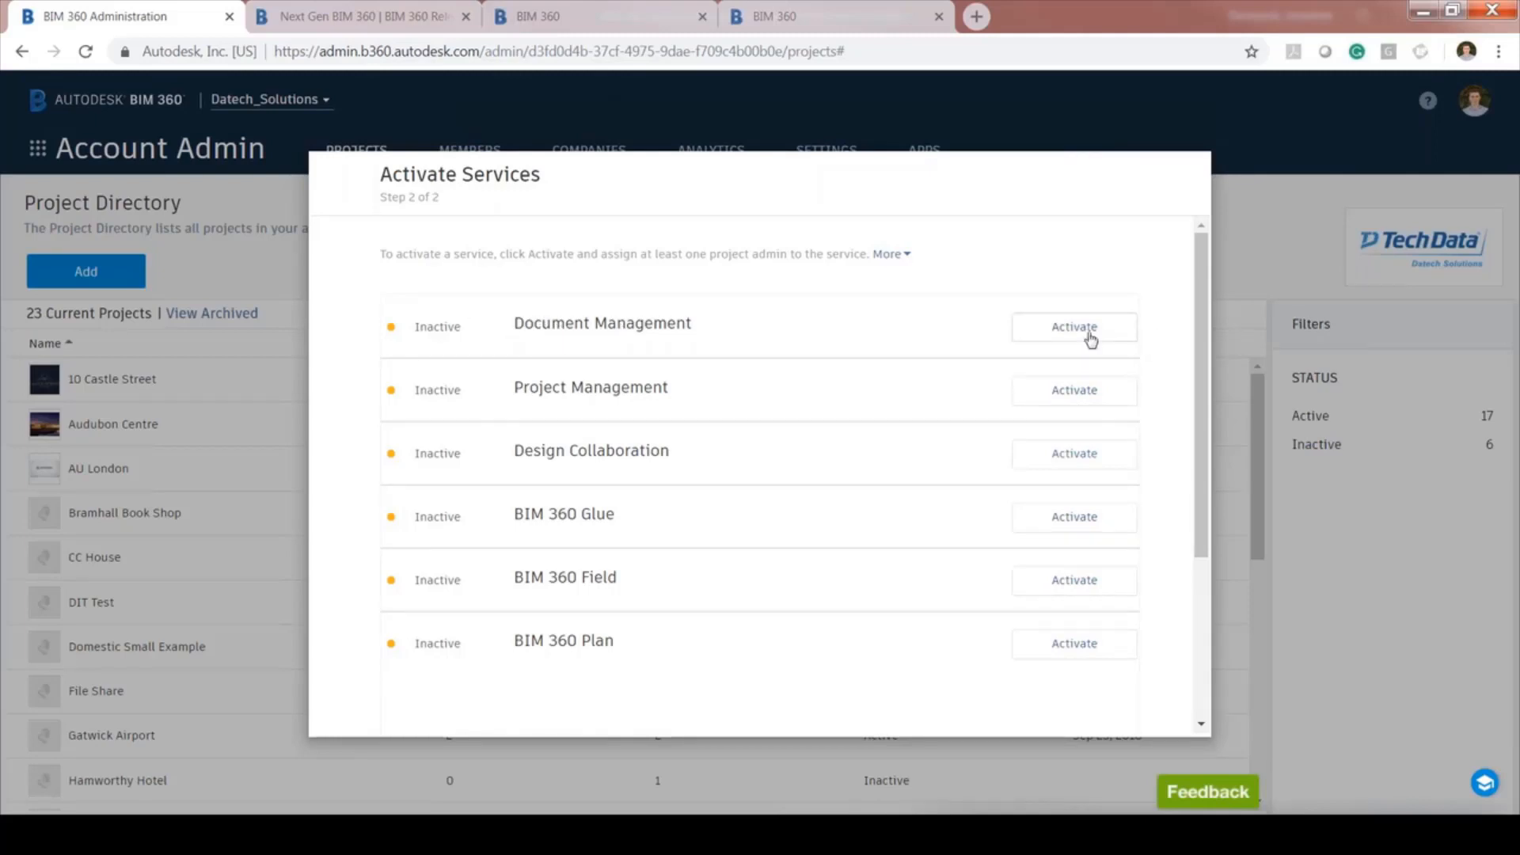
left_click(909, 255)
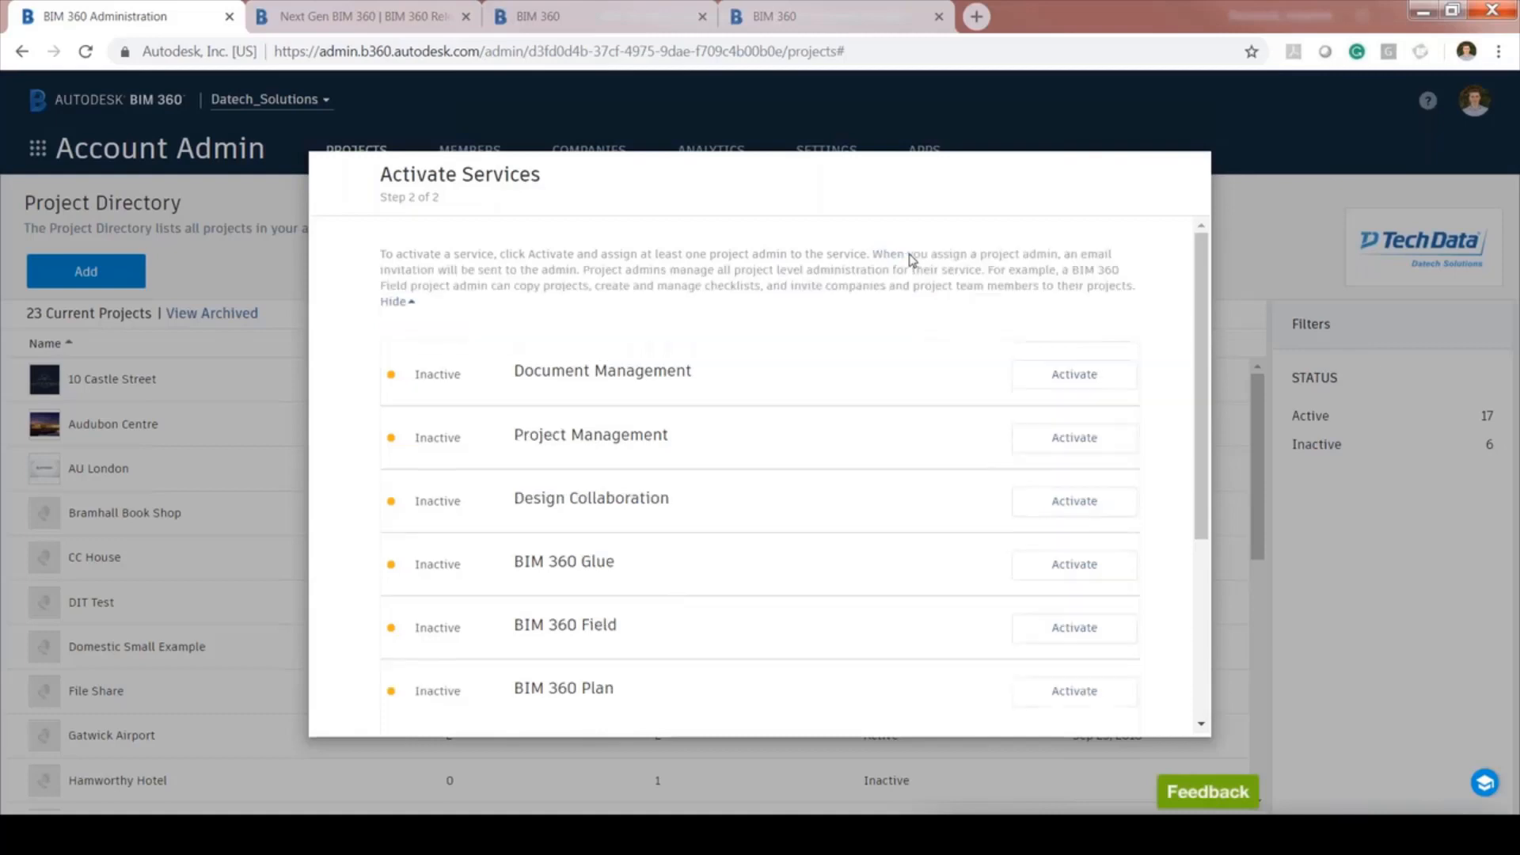
left_click(1073, 376)
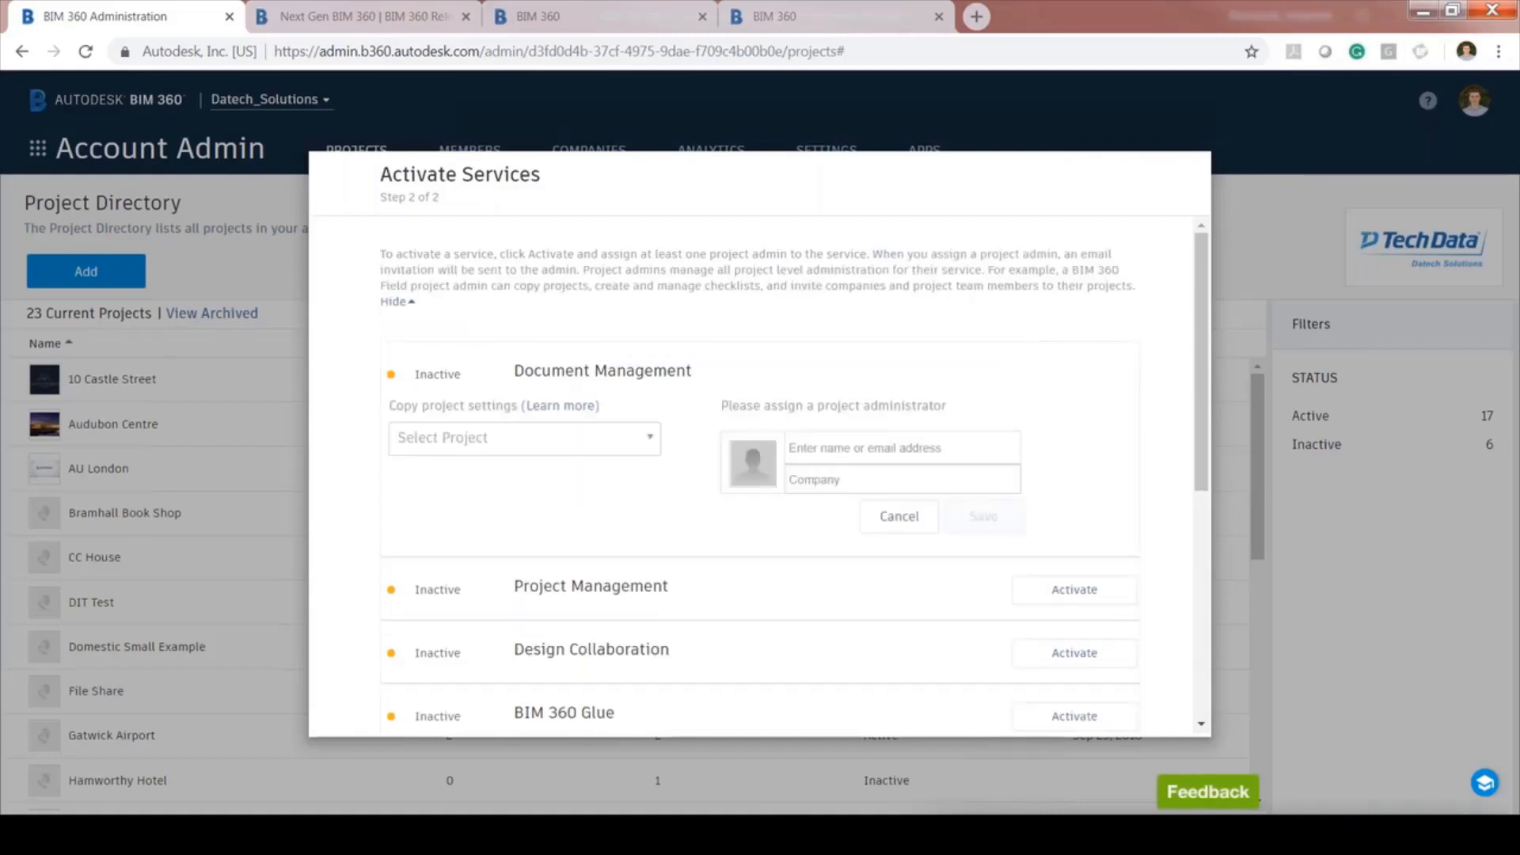
left_click(636, 448)
left_click_drag(654, 541, 647, 622)
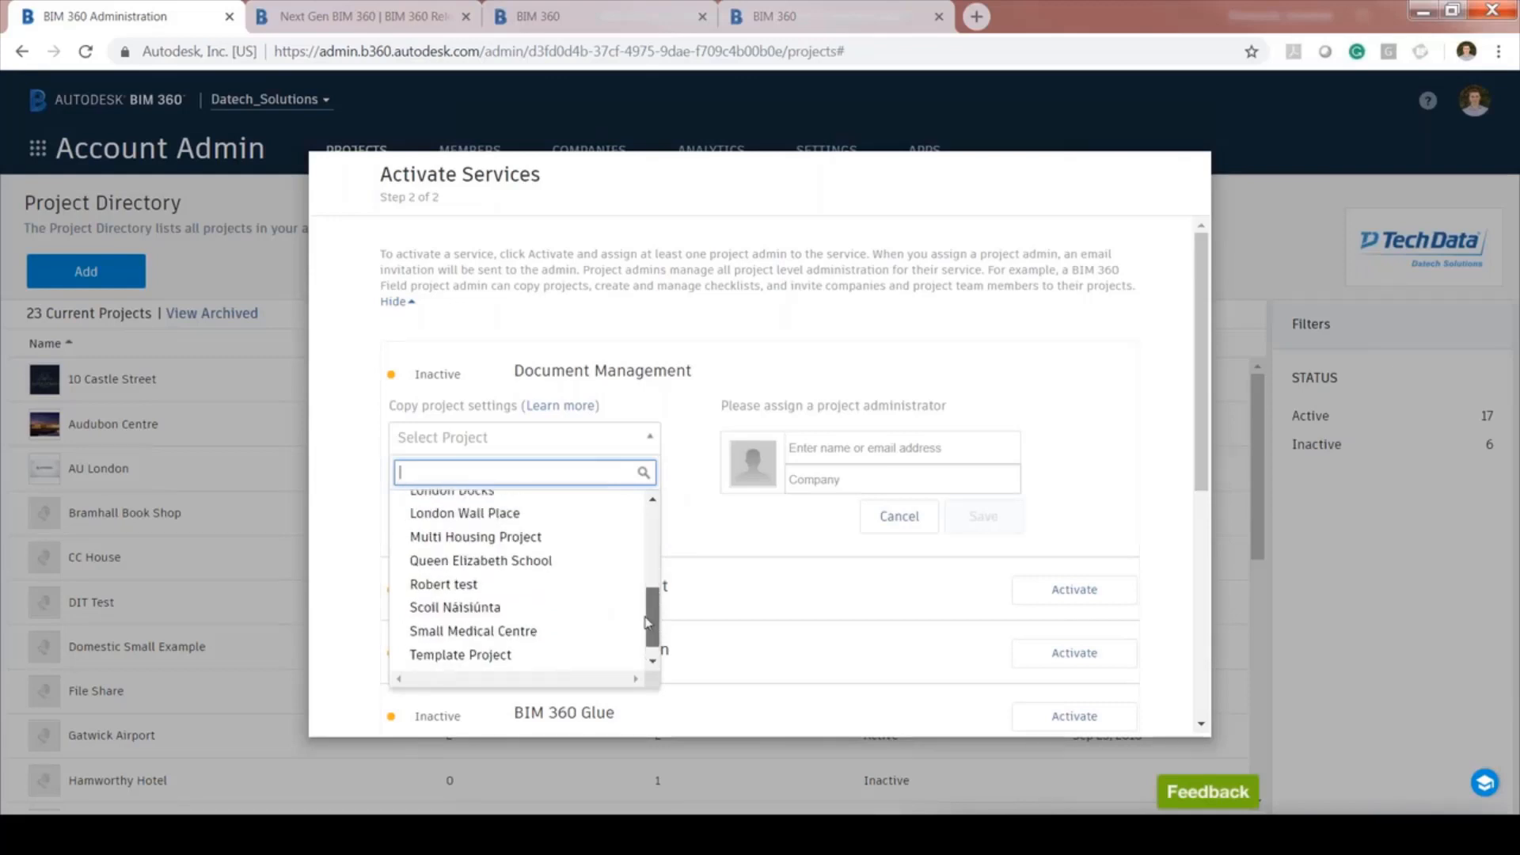
left_click_drag(647, 621, 652, 673)
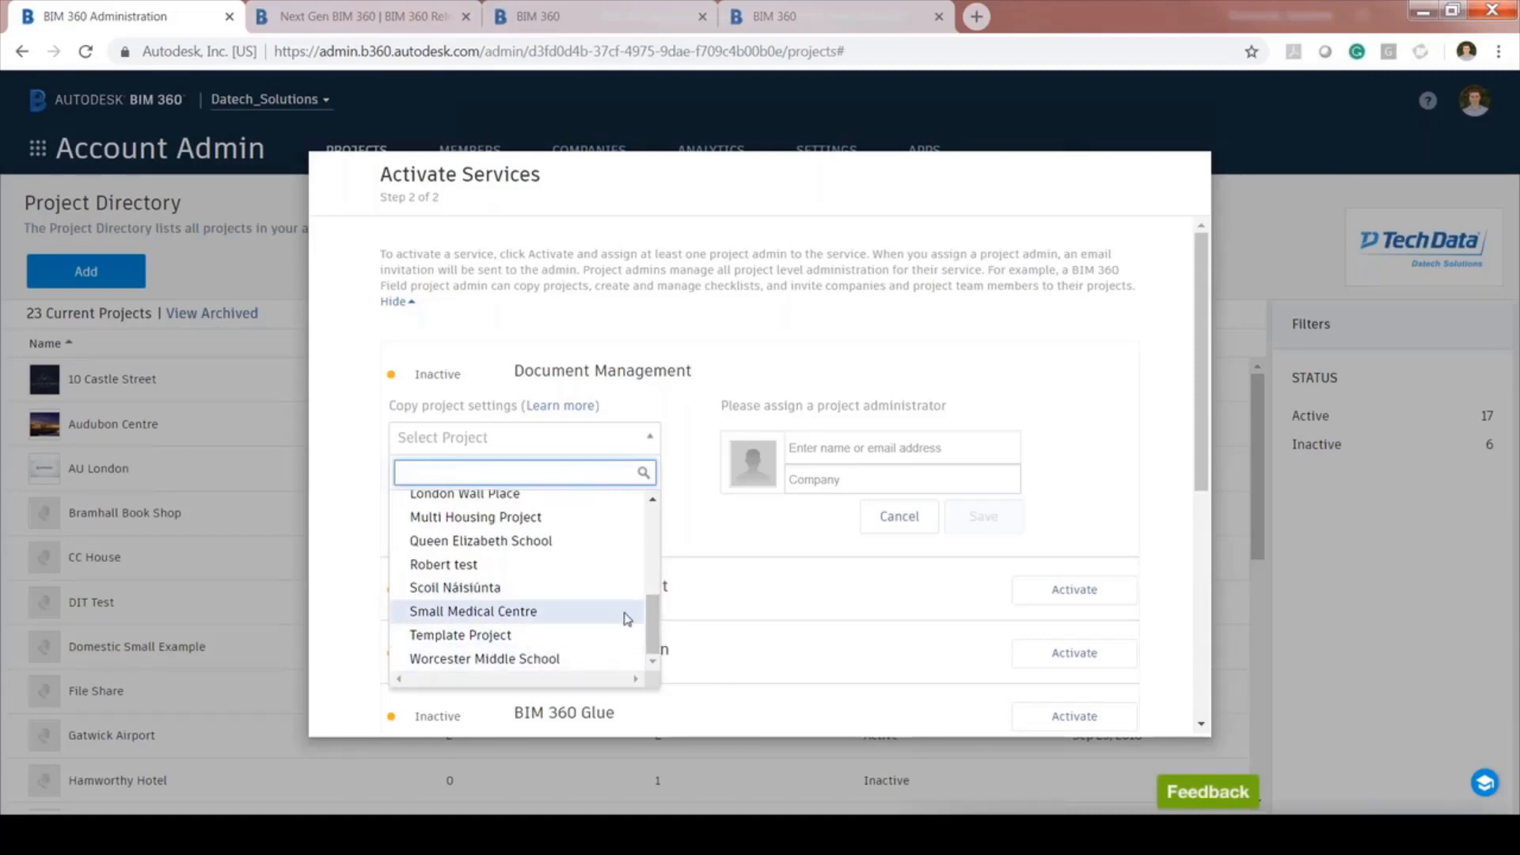
left_click(511, 596)
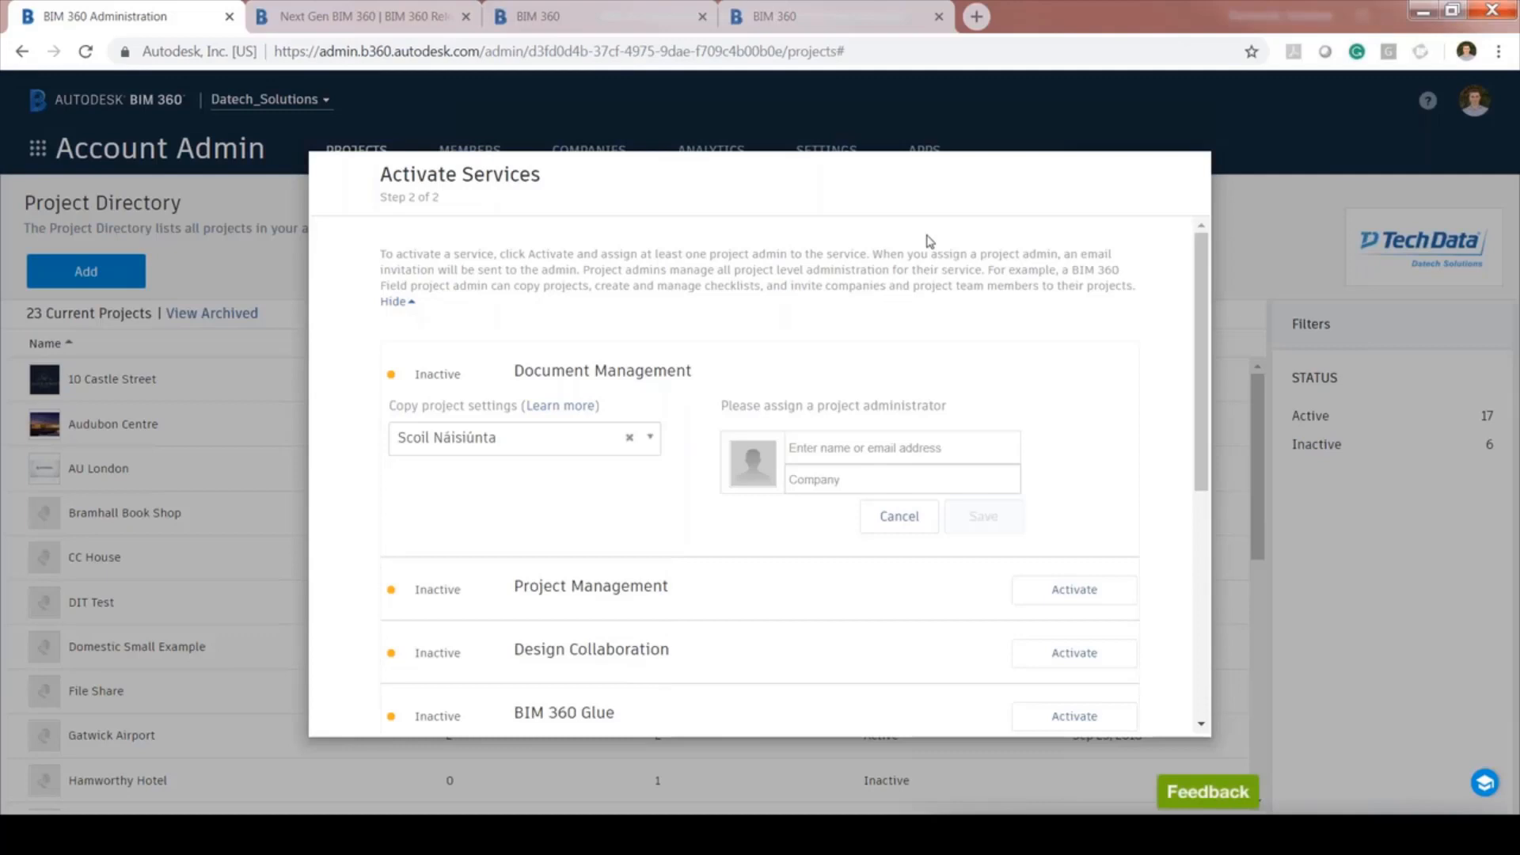
Assign a project administrator from company datech_Solutions, save, and finish activation
left_click(941, 450)
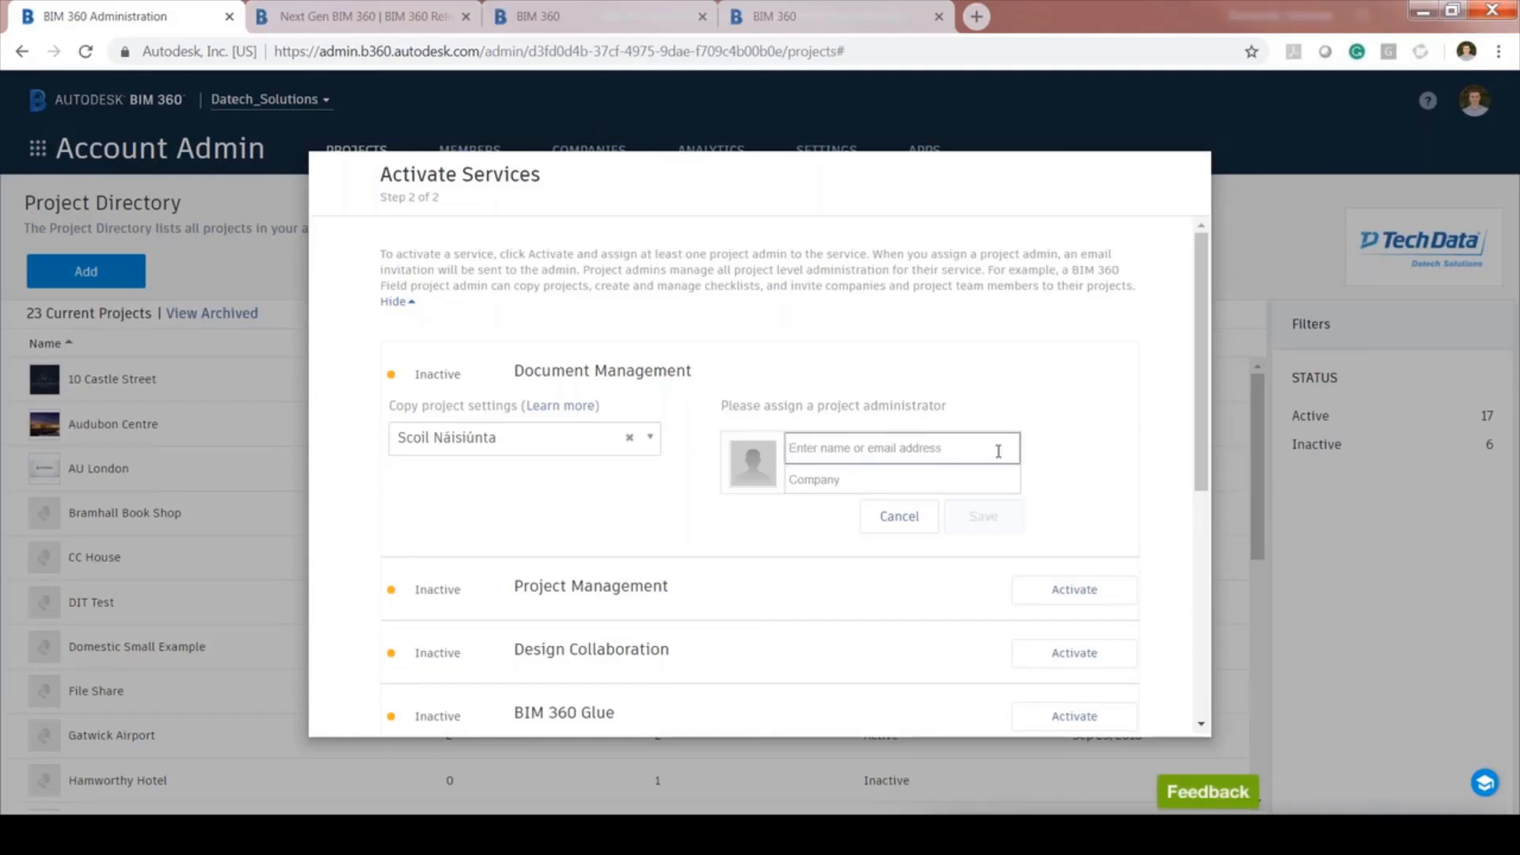
type("jo")
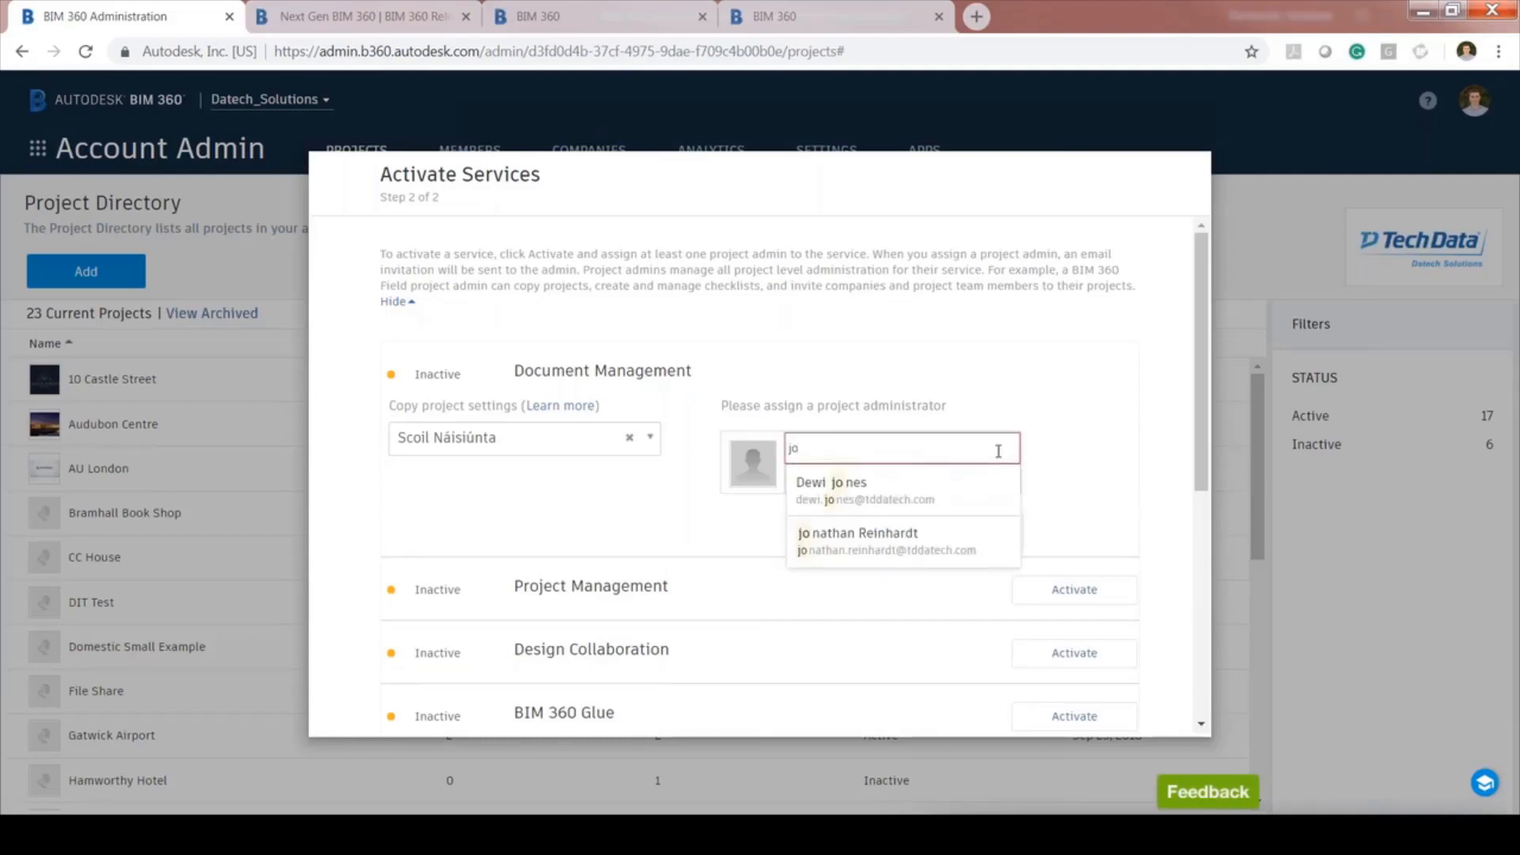
type("nathan")
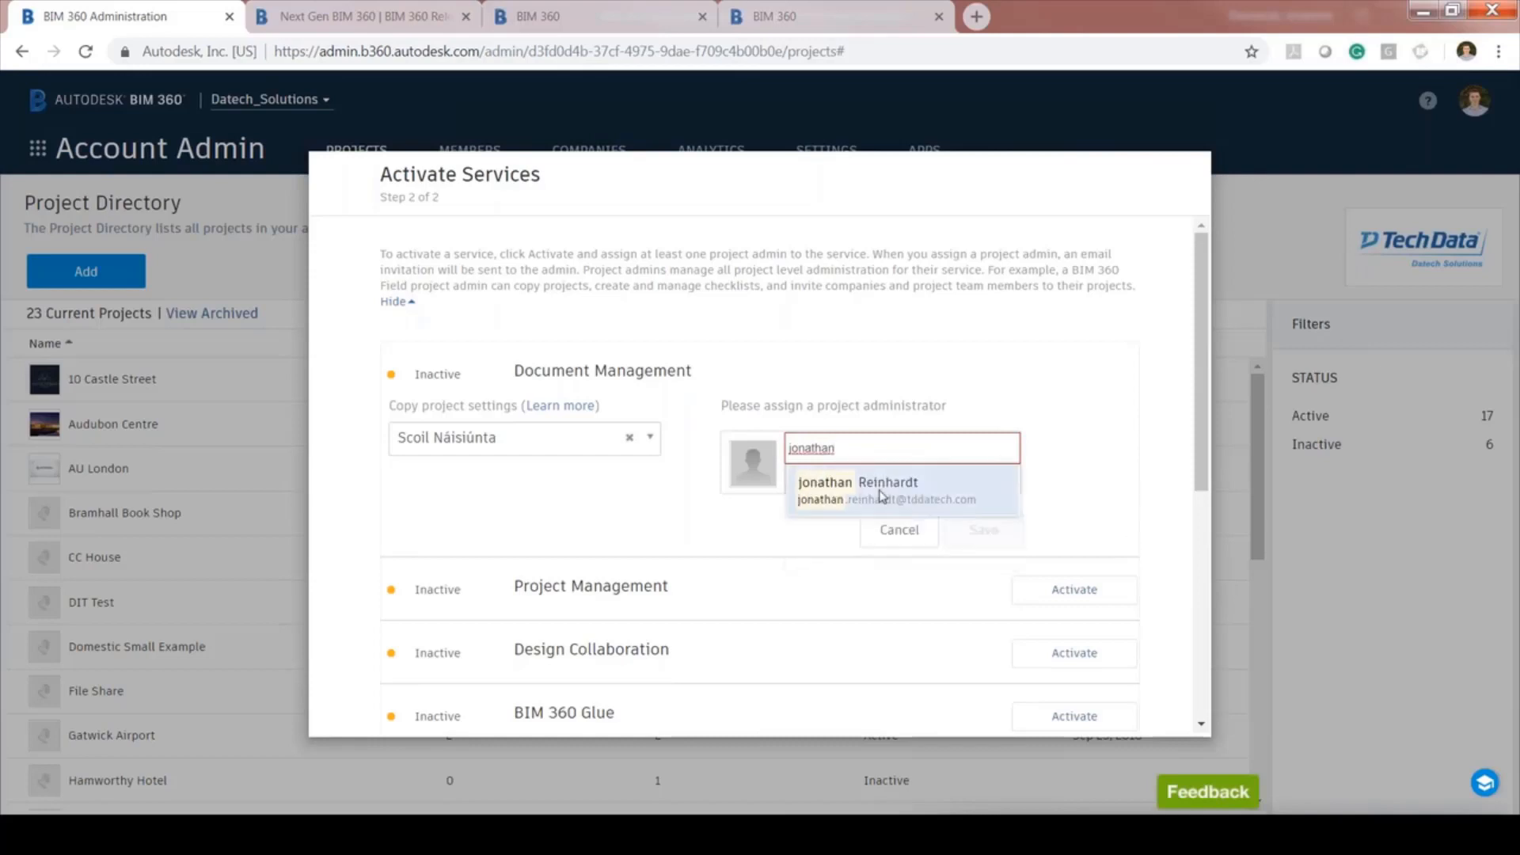
left_click(880, 480)
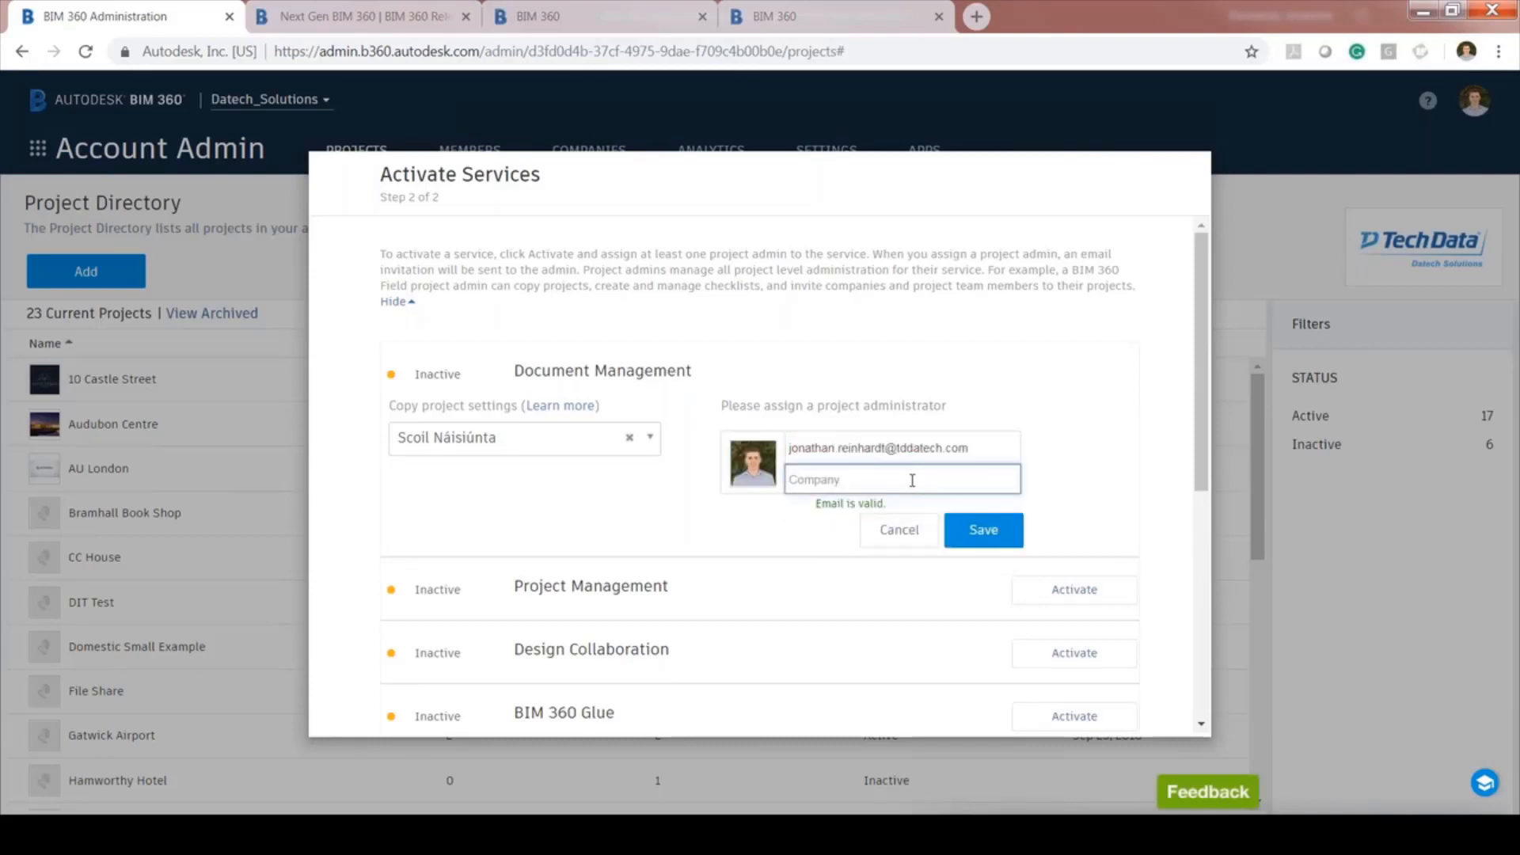
type("dat")
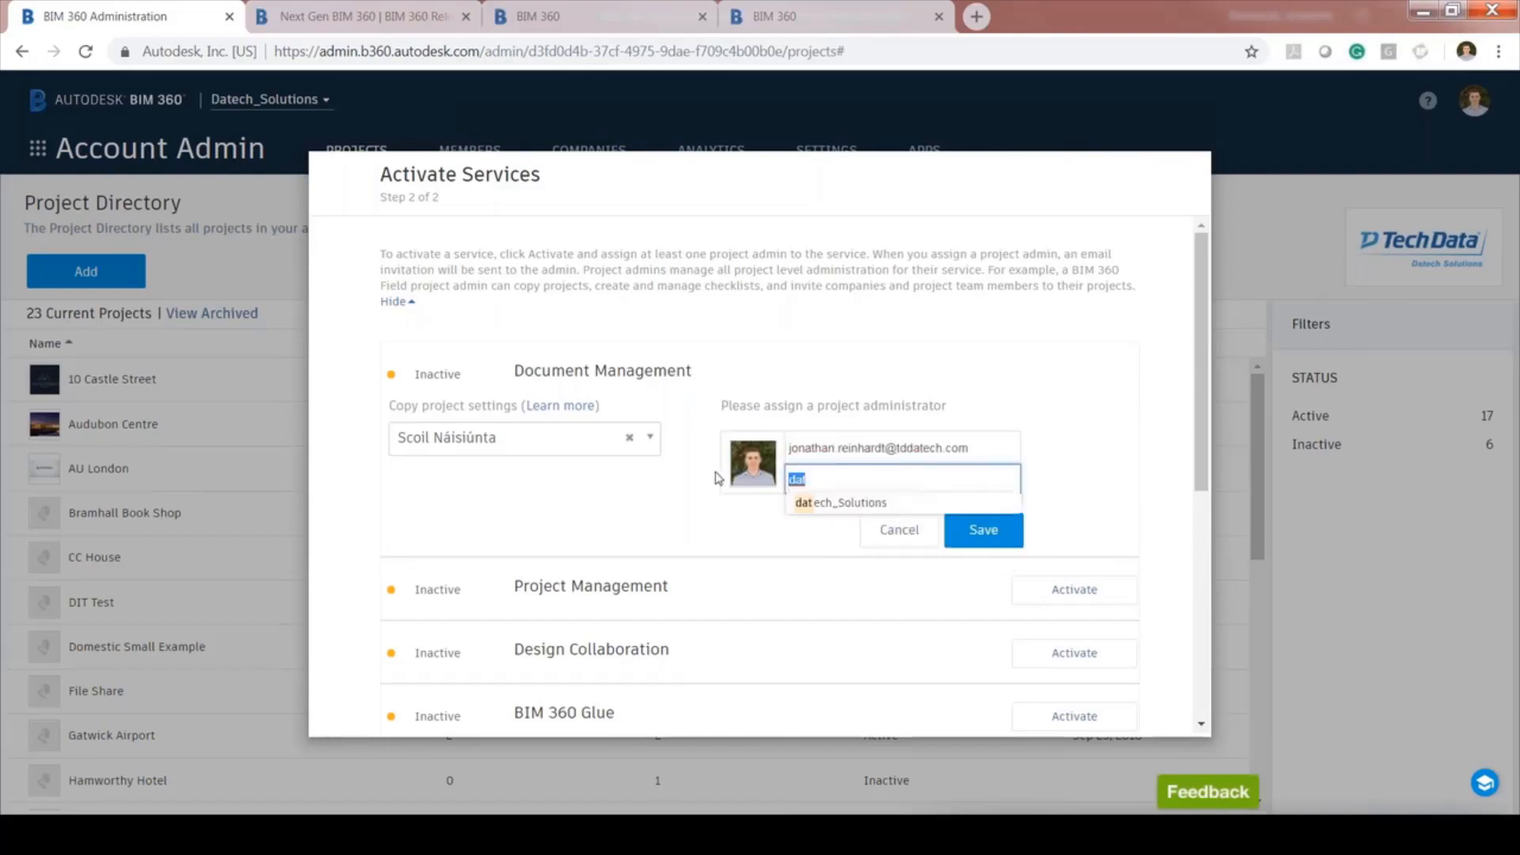
left_click(841, 502)
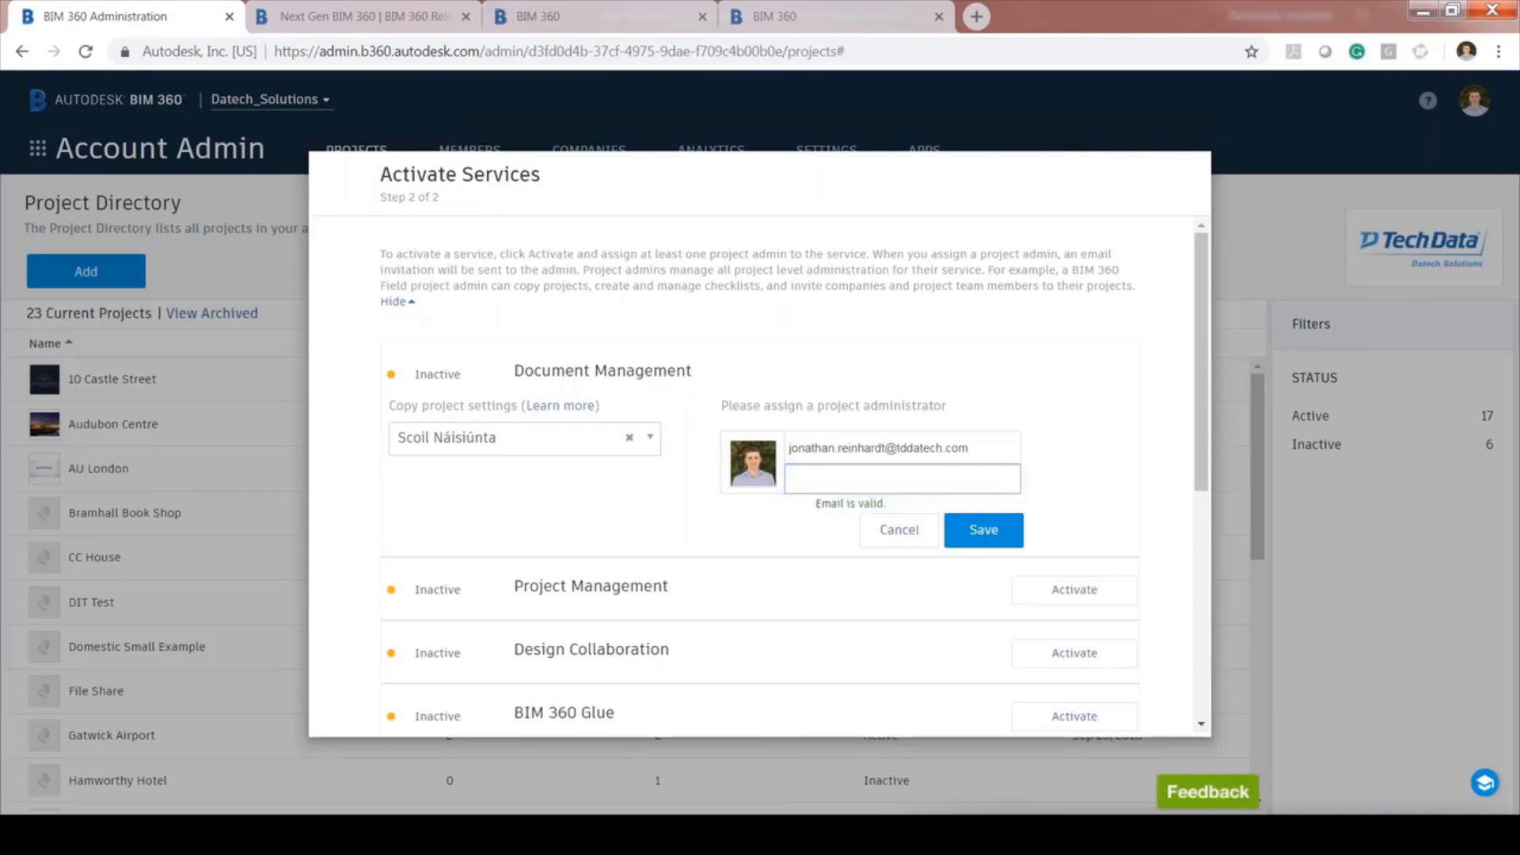
left_click(987, 532)
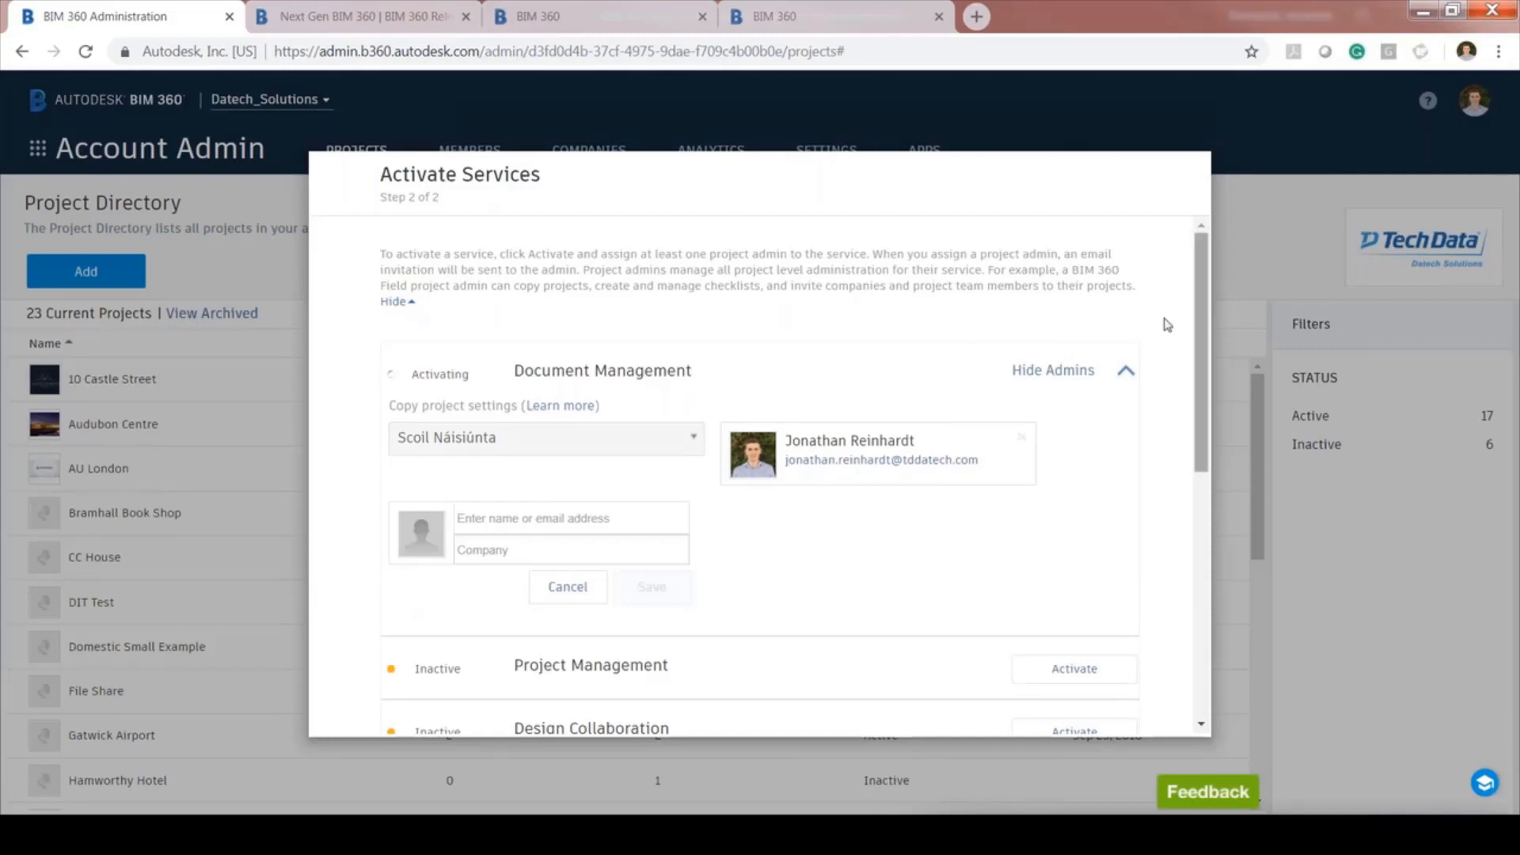
left_click_drag(1202, 401, 1202, 651)
left_click(1097, 704)
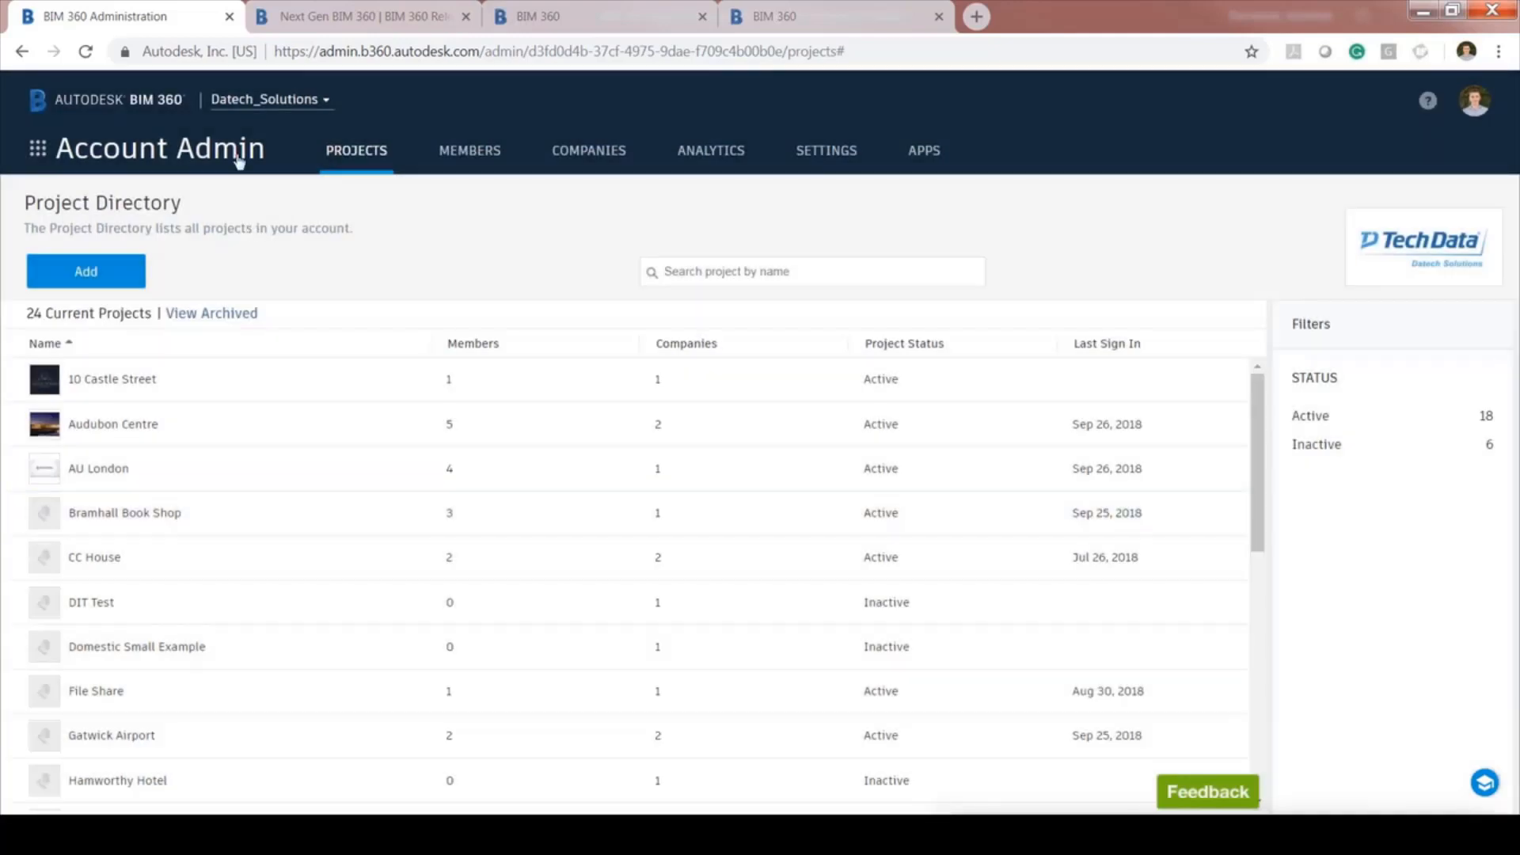
Go through the account Members list to the Analytics overview of account usage
left_click(204, 156)
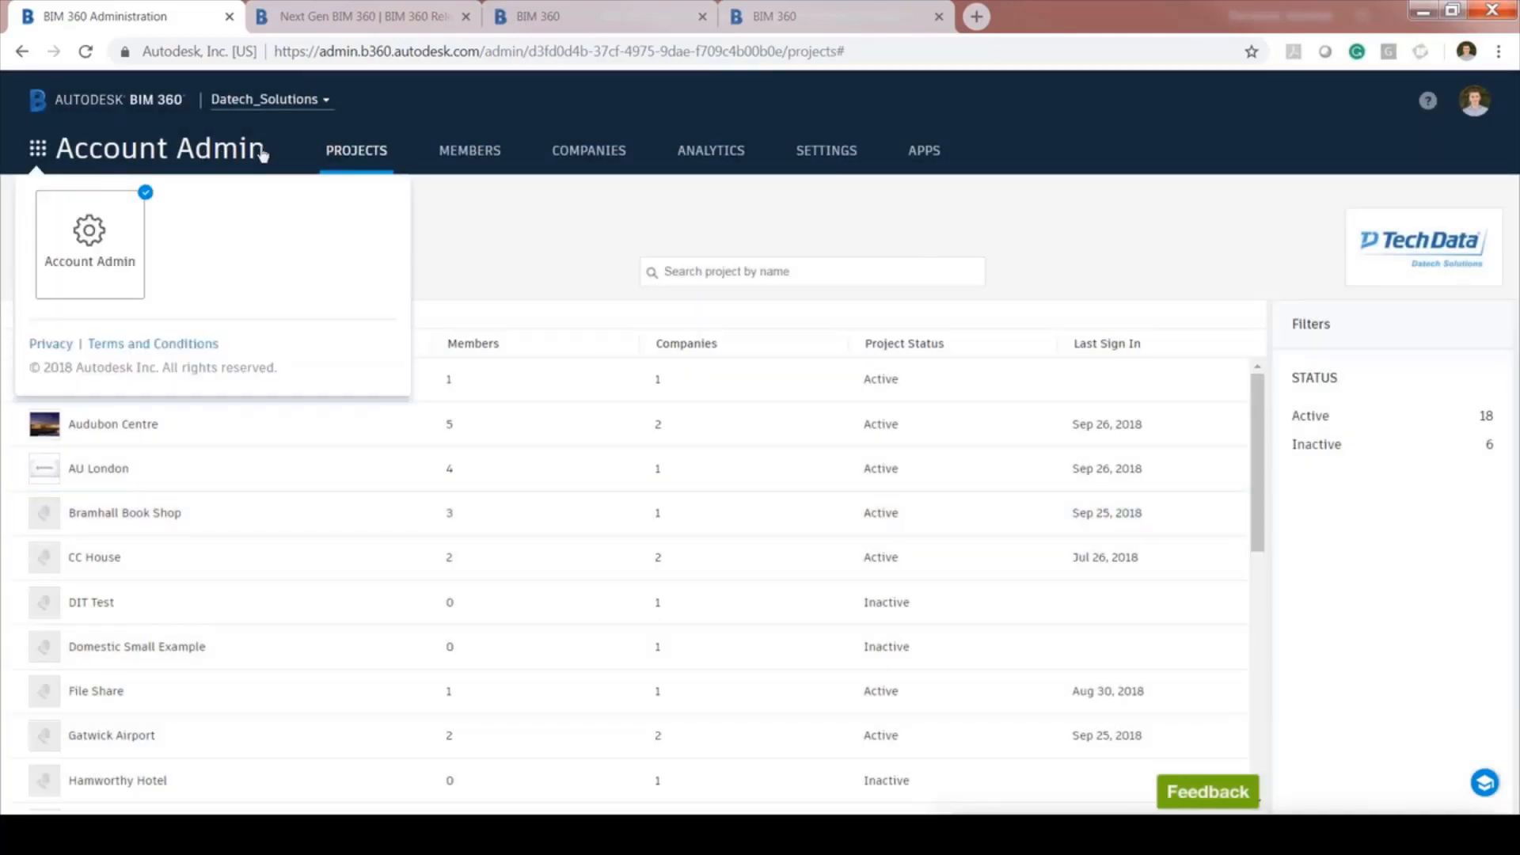
left_click(448, 156)
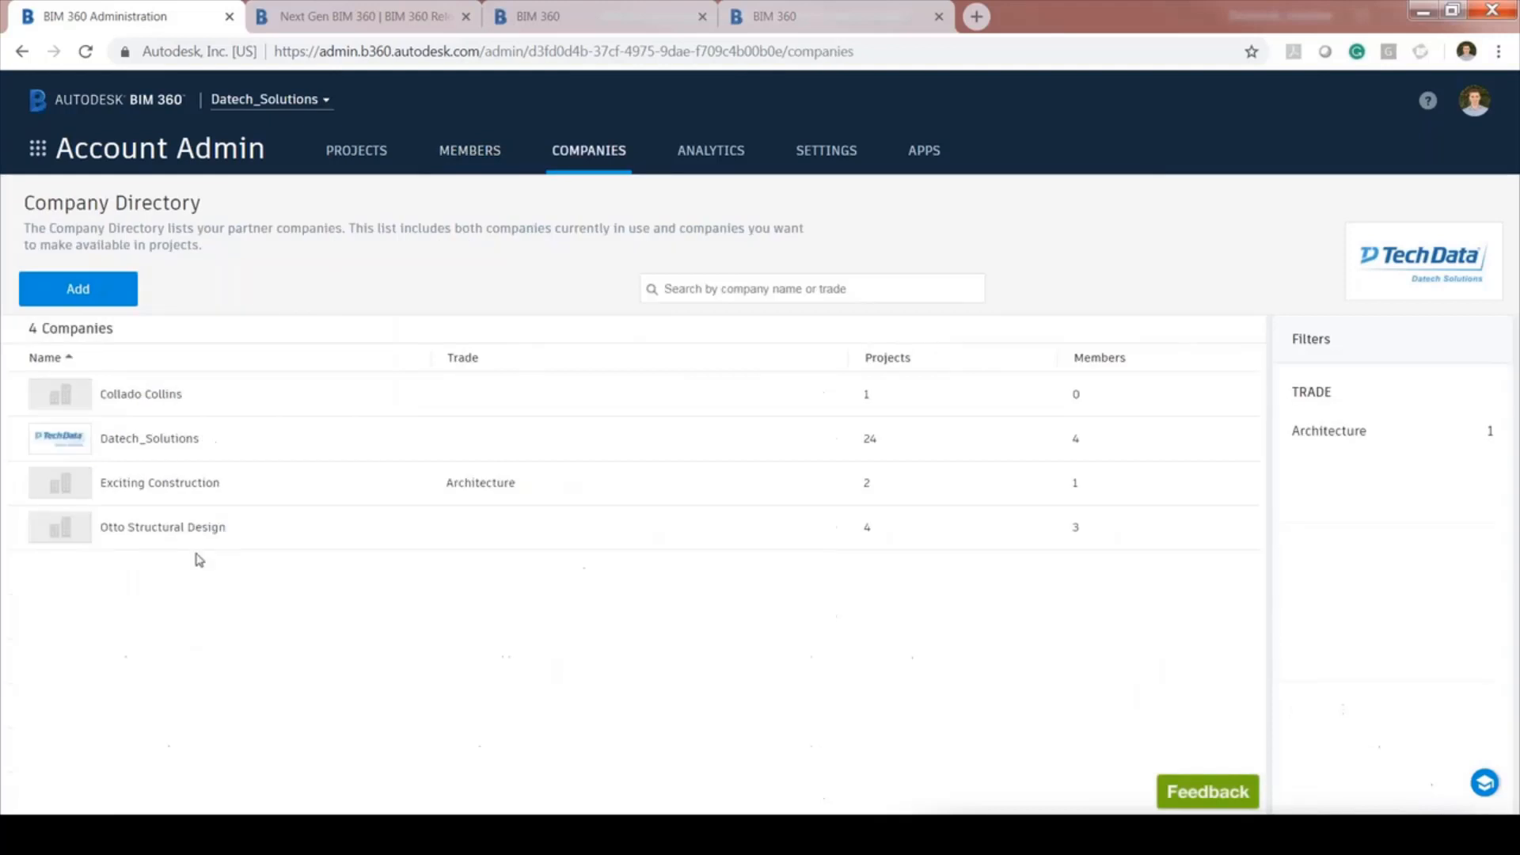
left_click(709, 153)
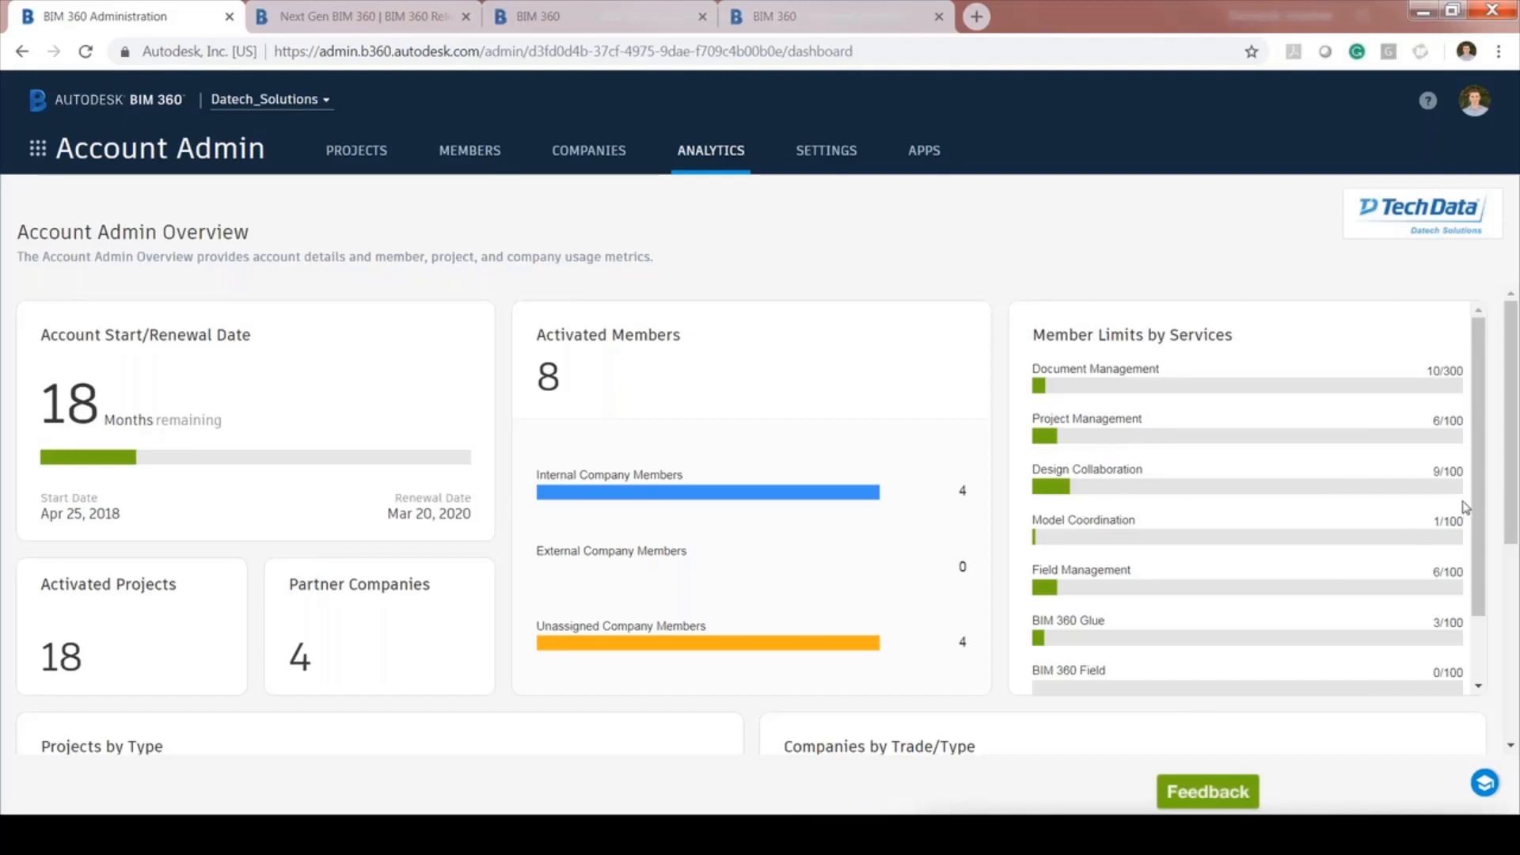
Close the Outlook 'Welcome to Test Project' email to return to the BIM 360 Analytics dashboard
scroll(1484, 561, "down", 1)
scroll(1484, 554, "up", 1)
scroll(921, 446, "down", 1)
scroll(921, 446, "down", 2)
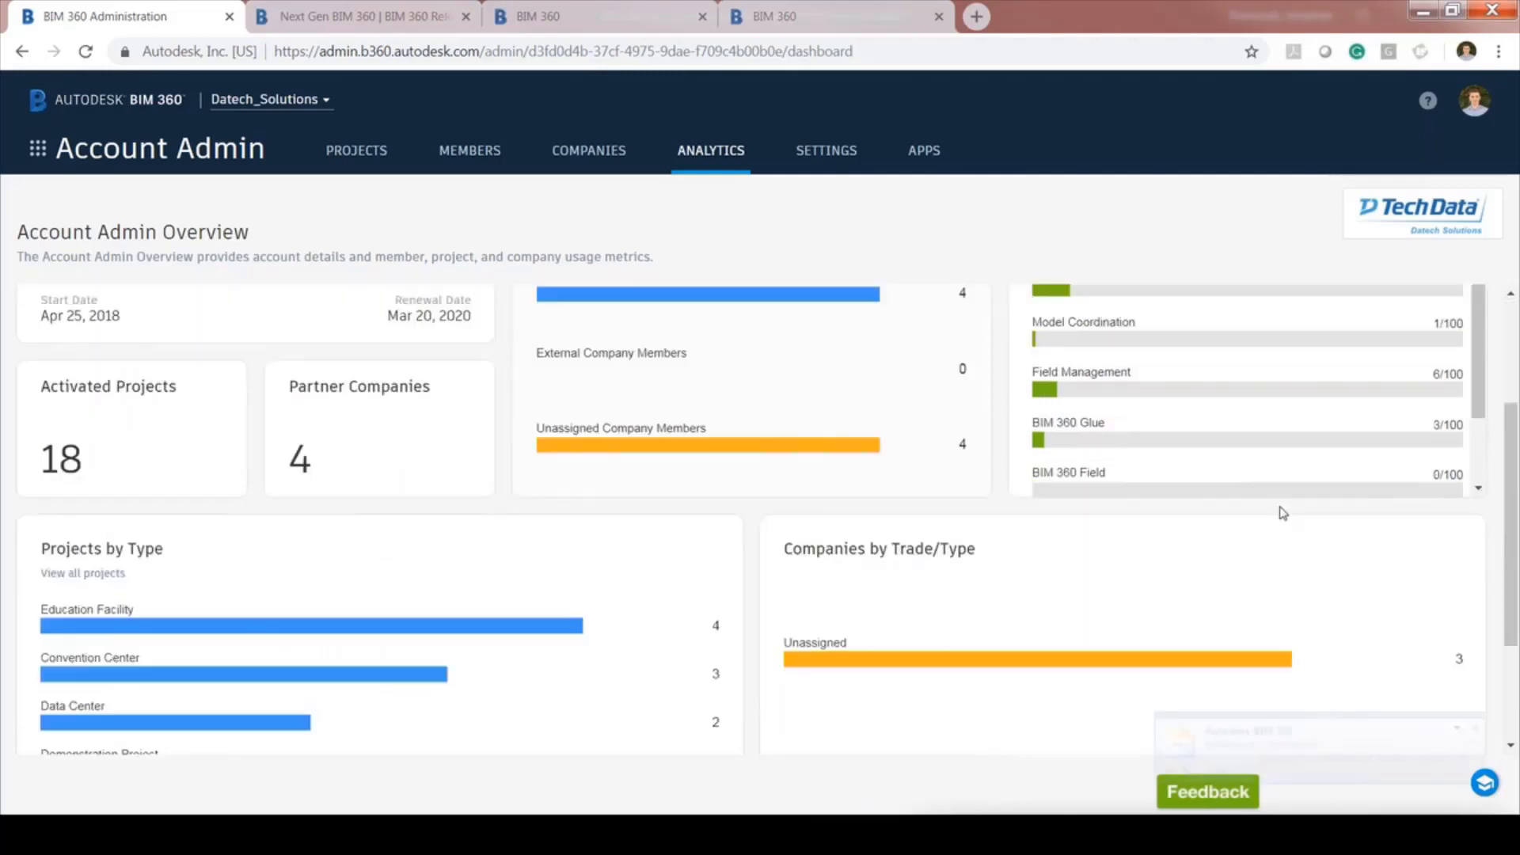
scroll(1283, 513, "up", 2)
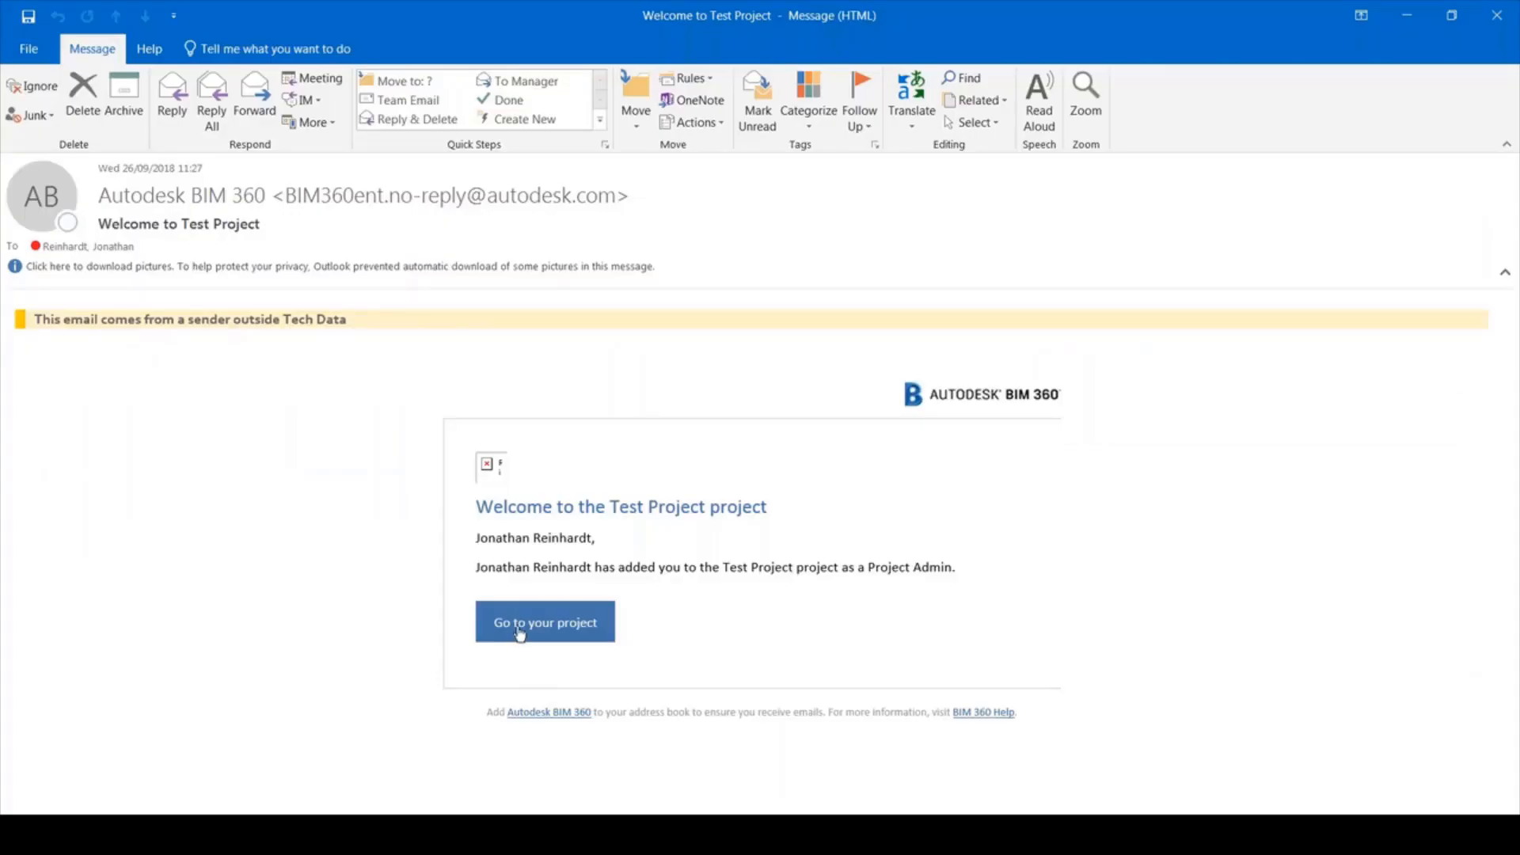
left_click(1502, 29)
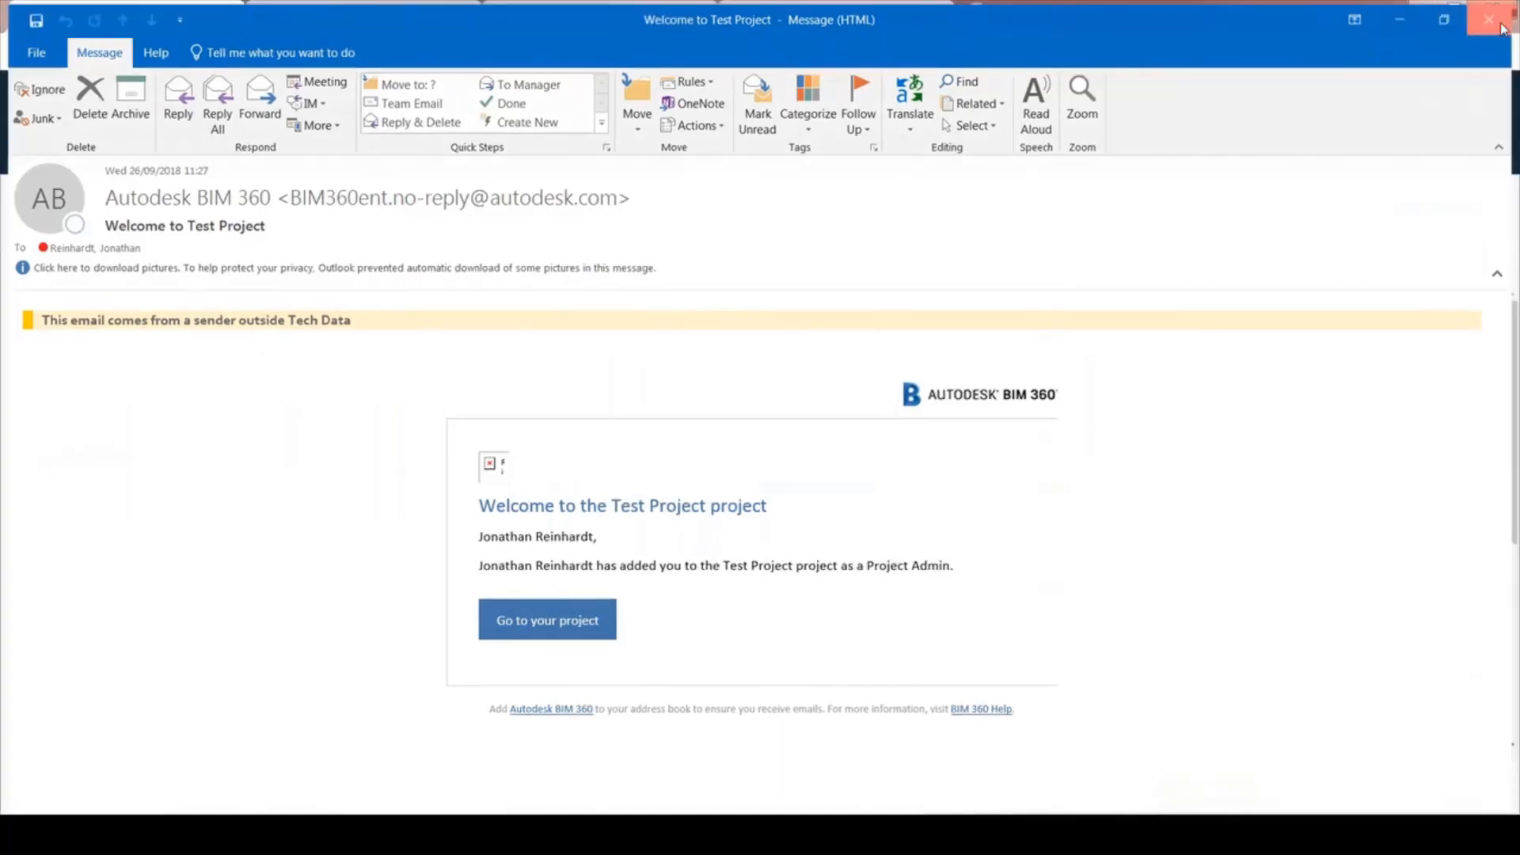
Review all projects broken down by type, sorted by amount, then close the breakdown
scroll(916, 308, "down", 2)
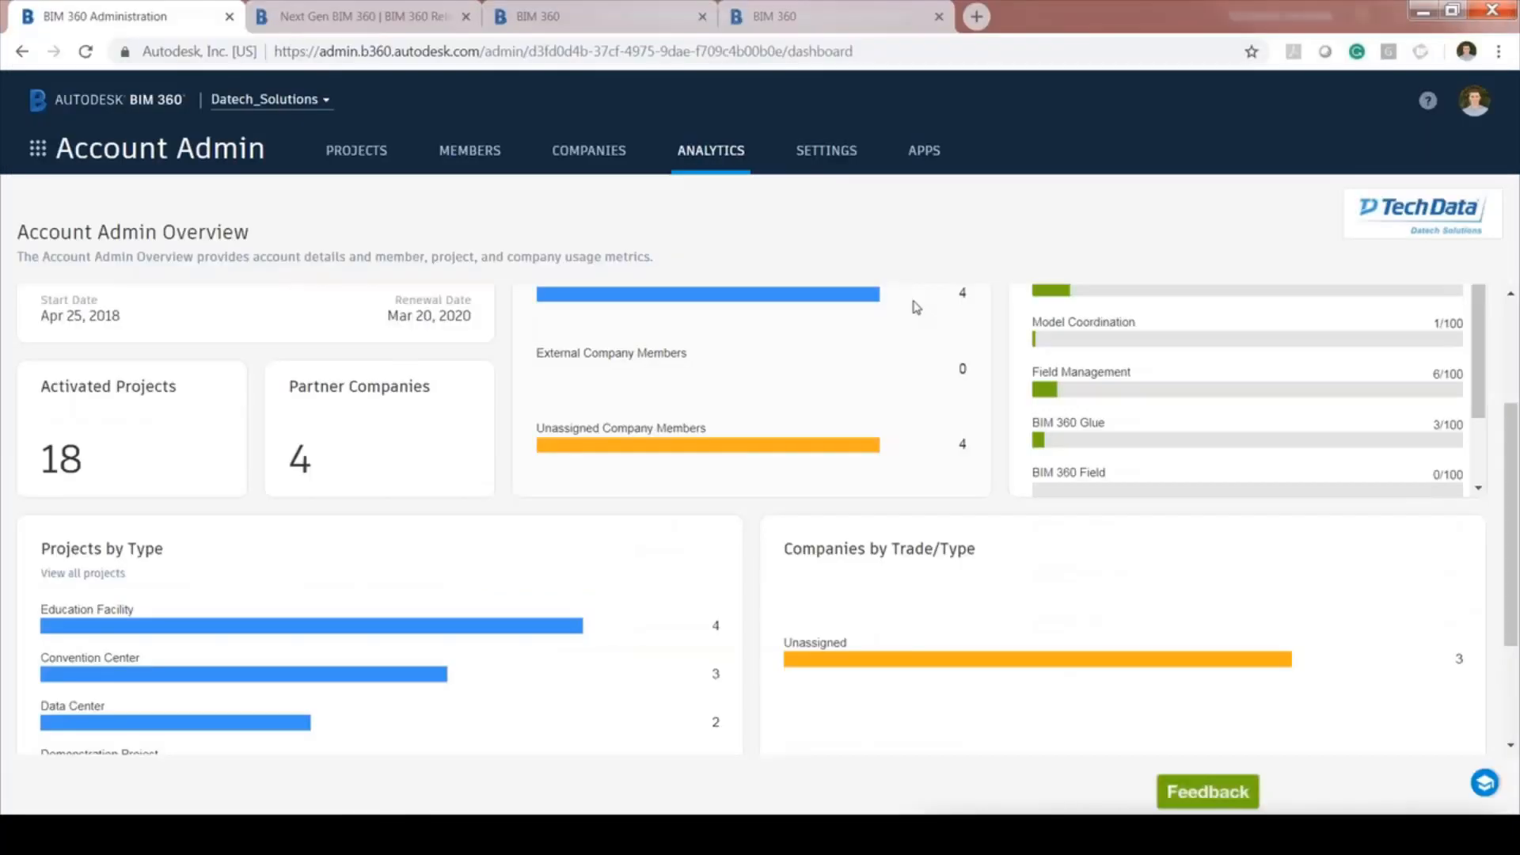
scroll(917, 307, "down", 2)
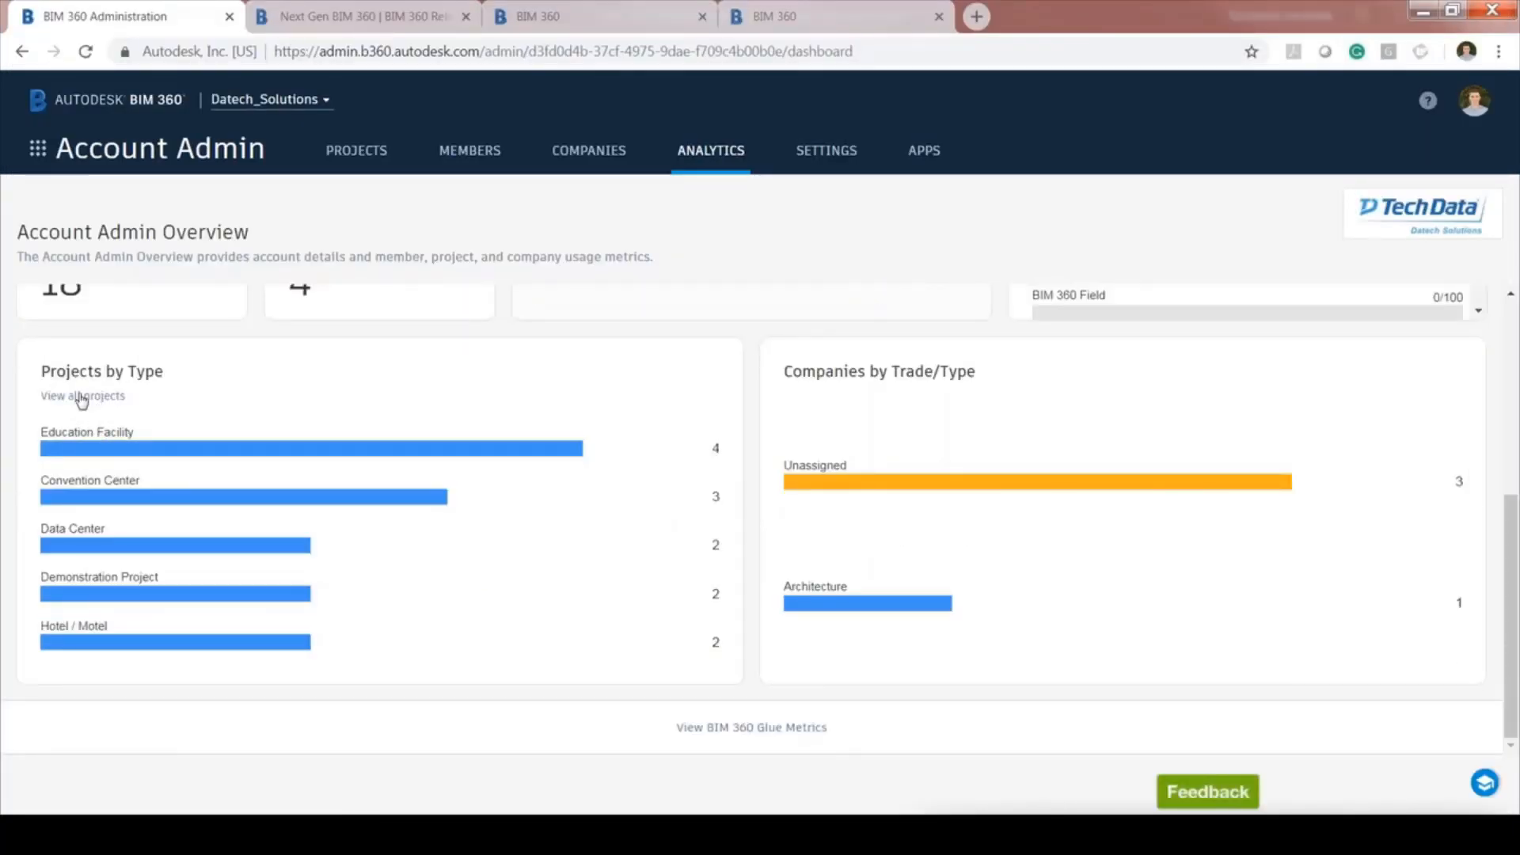
left_click(83, 398)
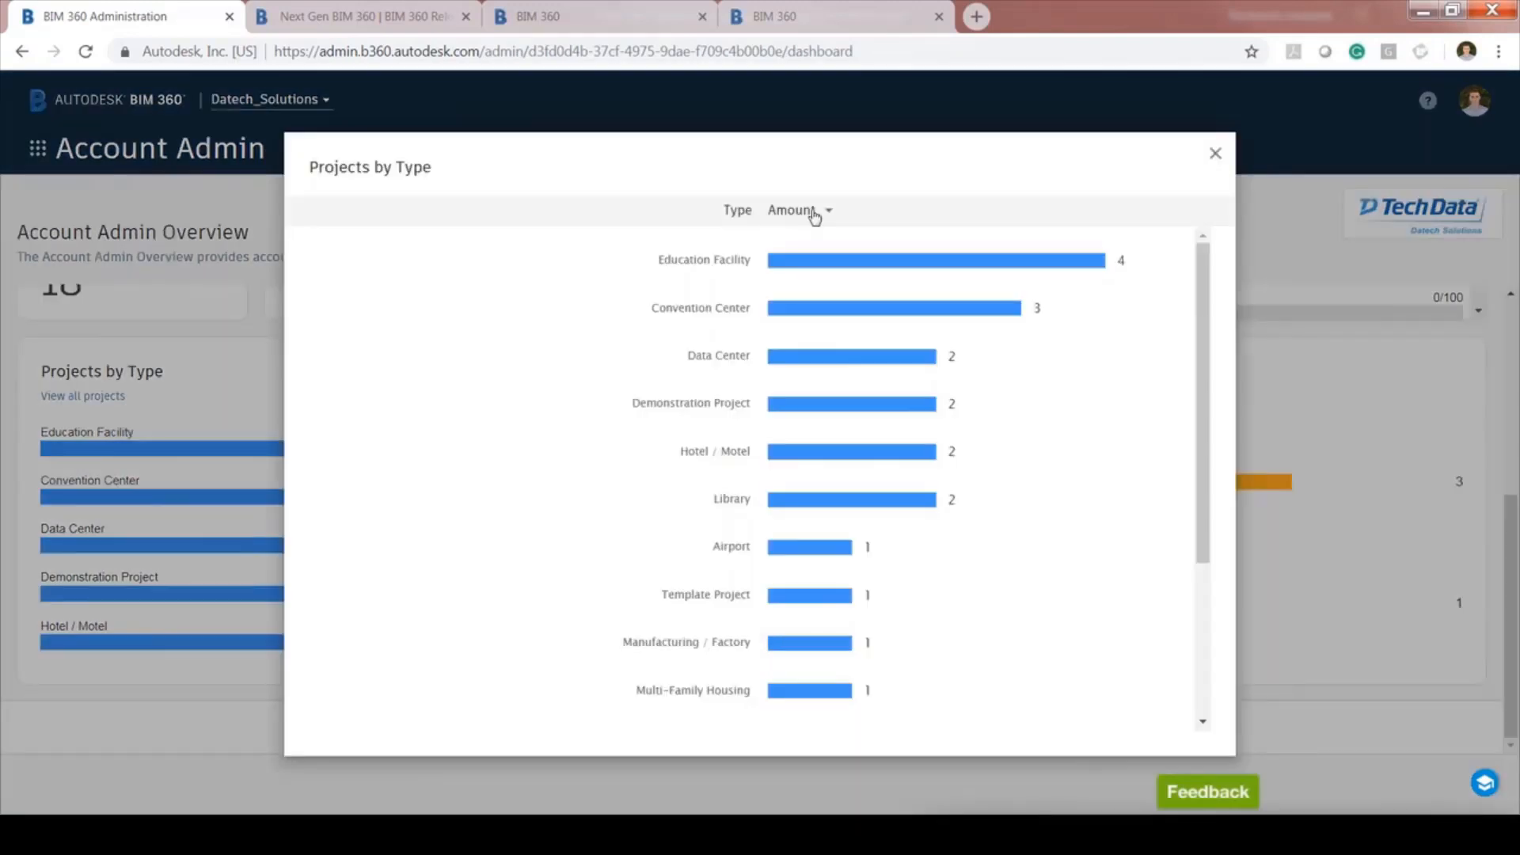
left_click(821, 211)
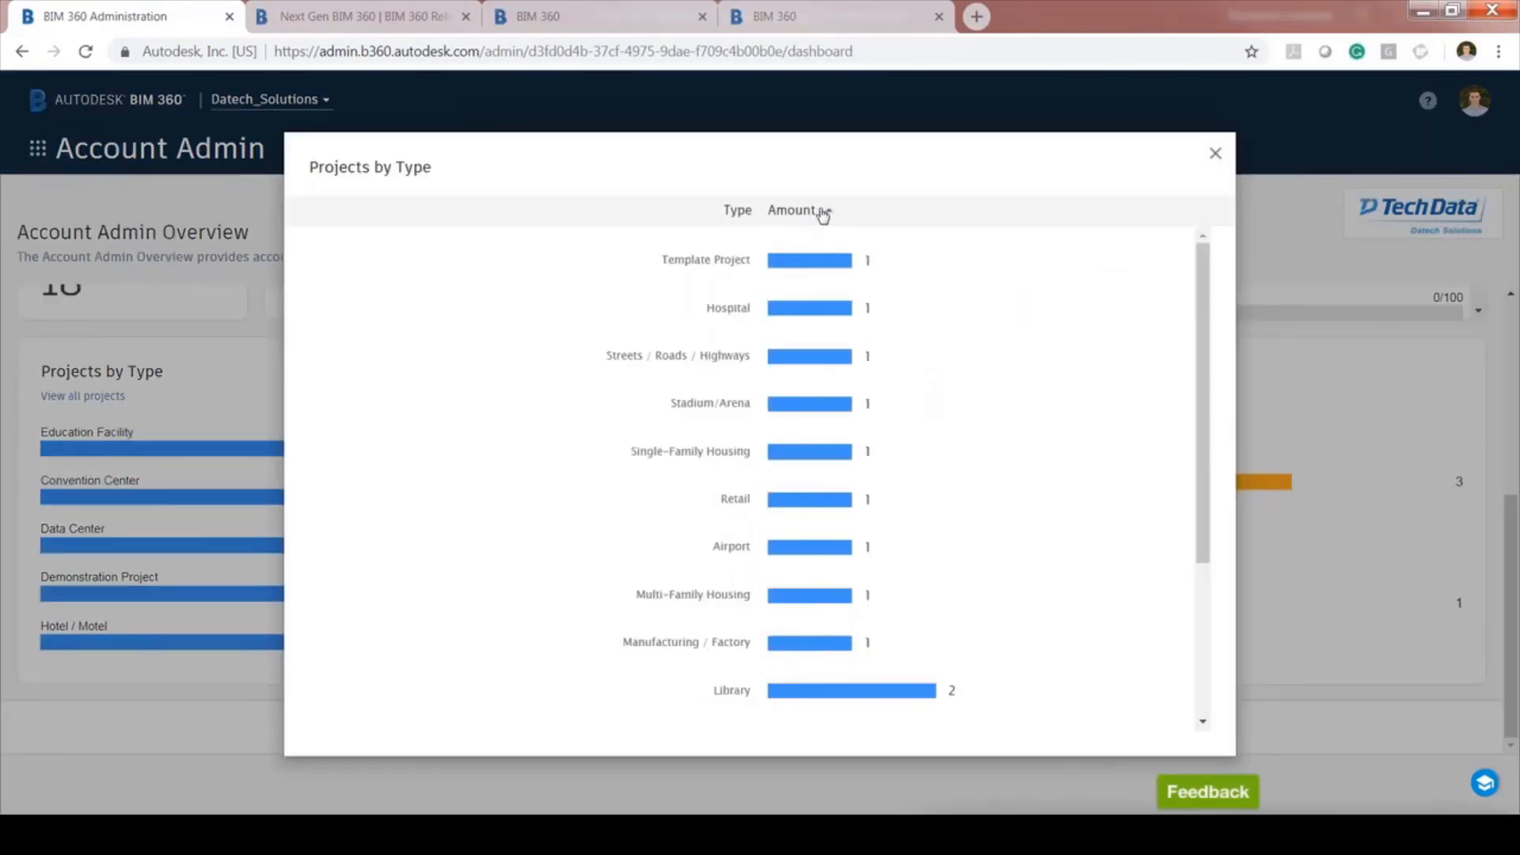
scroll(1008, 451, "down", 3)
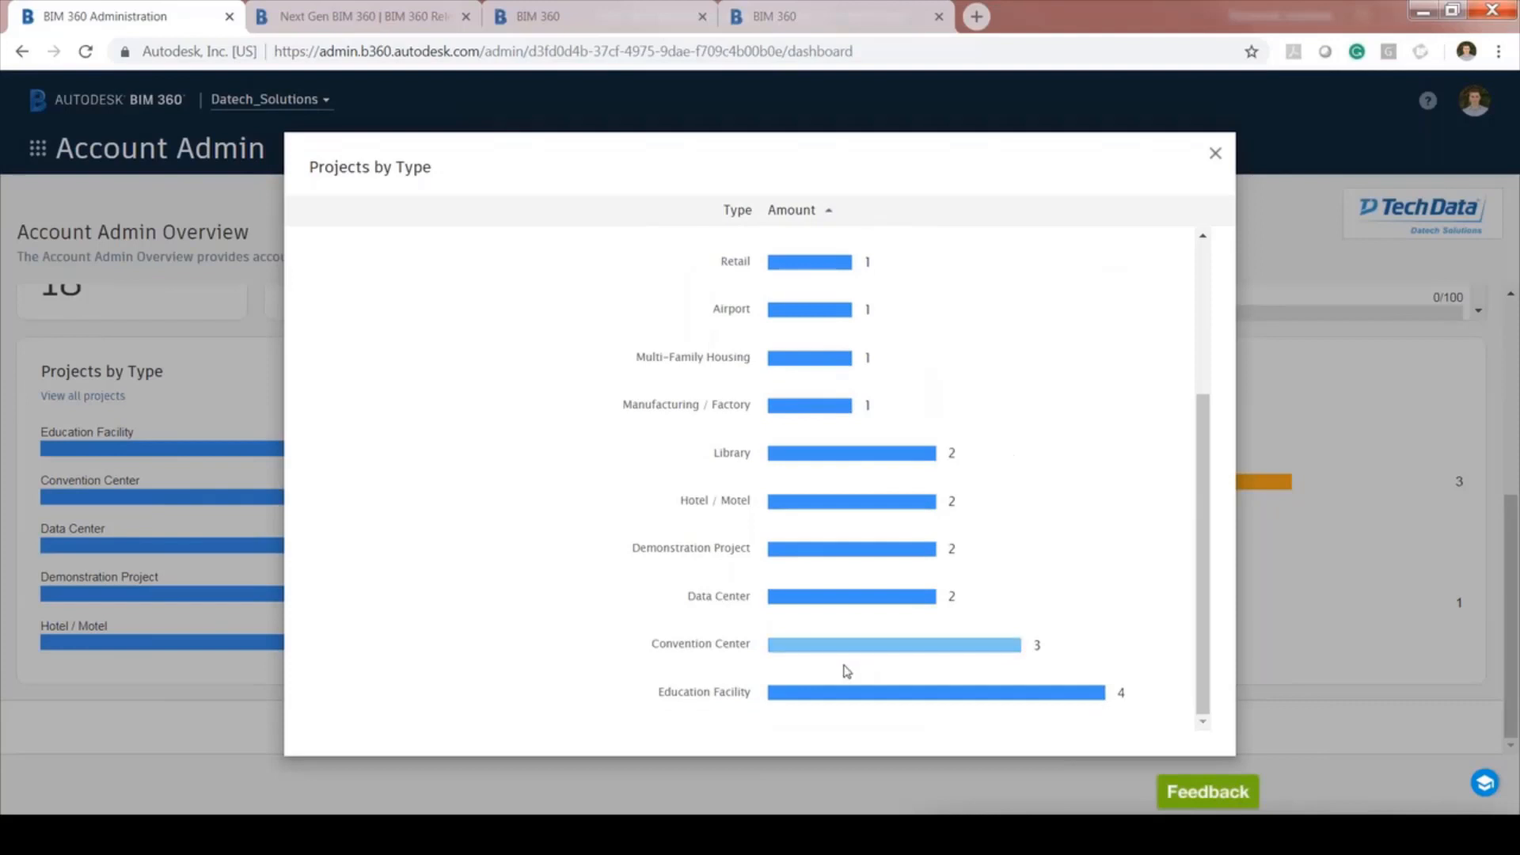
scroll(871, 444, "up", 3)
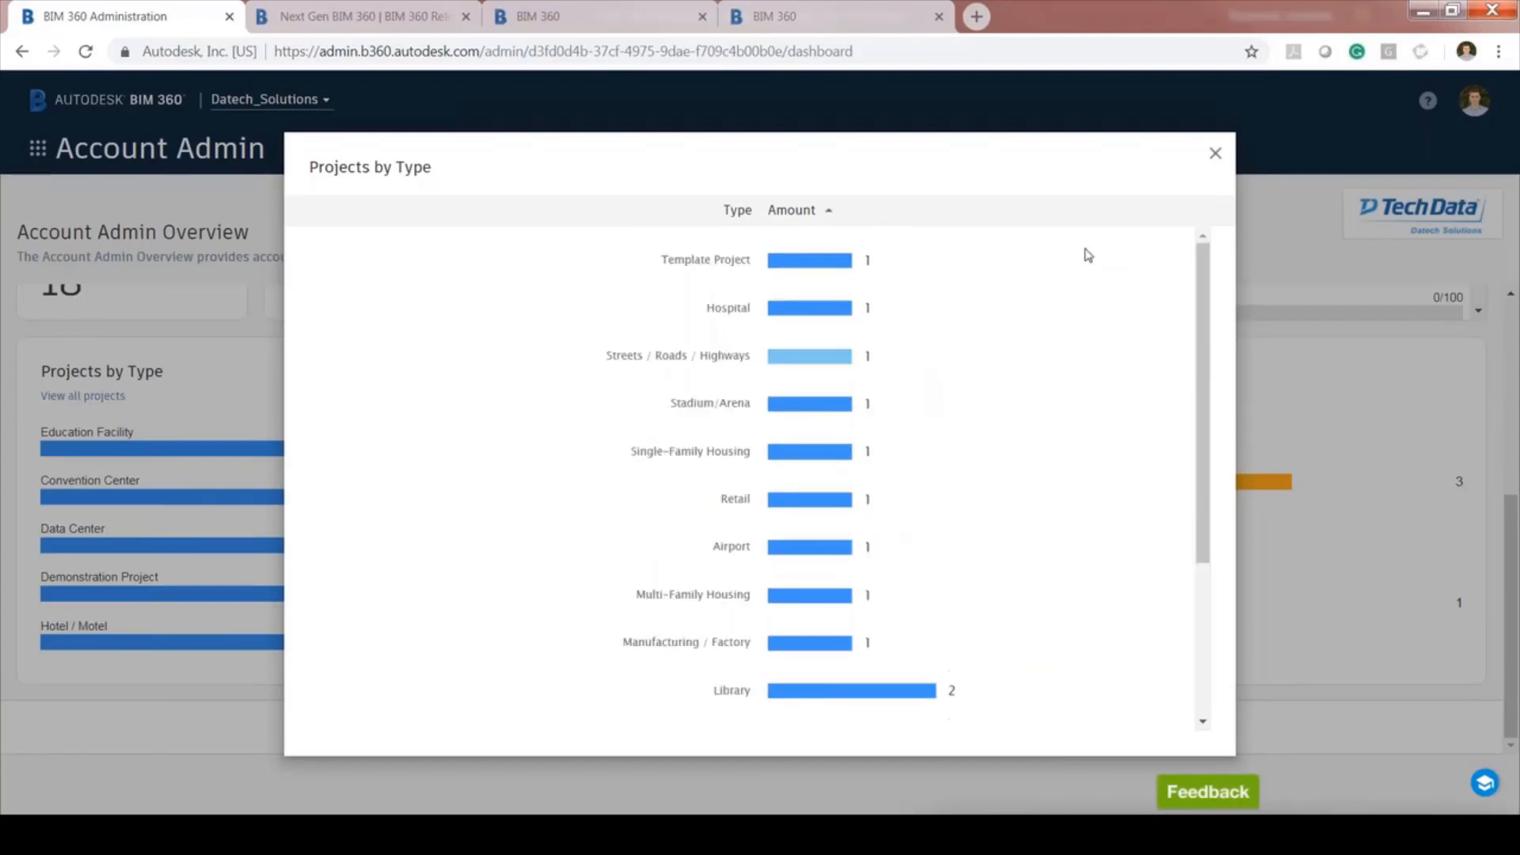
left_click(1216, 155)
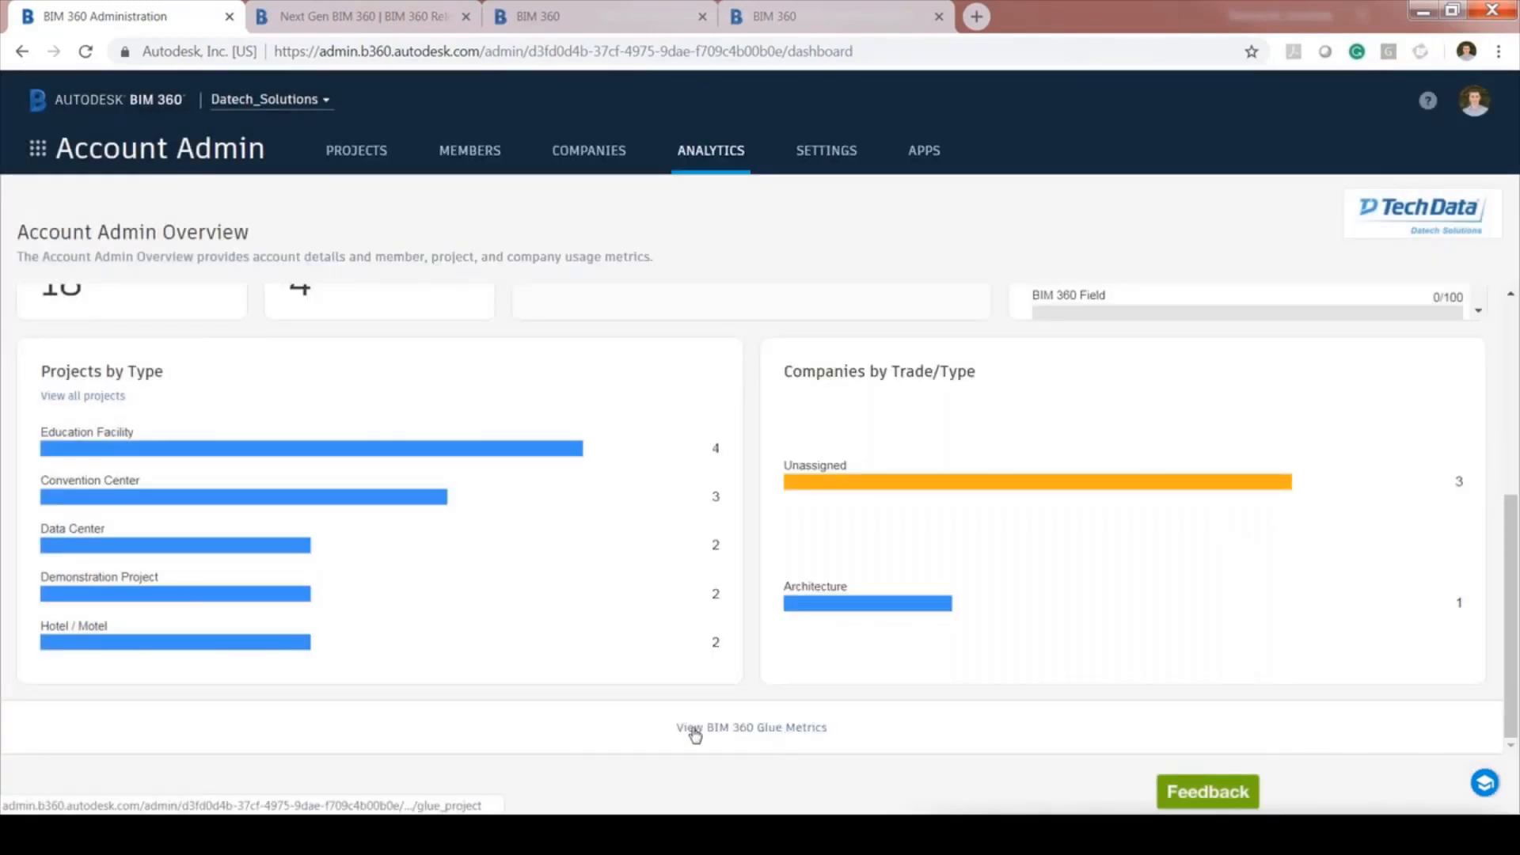
Open the account Settings profile listing the four account administrators
scroll(858, 559, "up", 1)
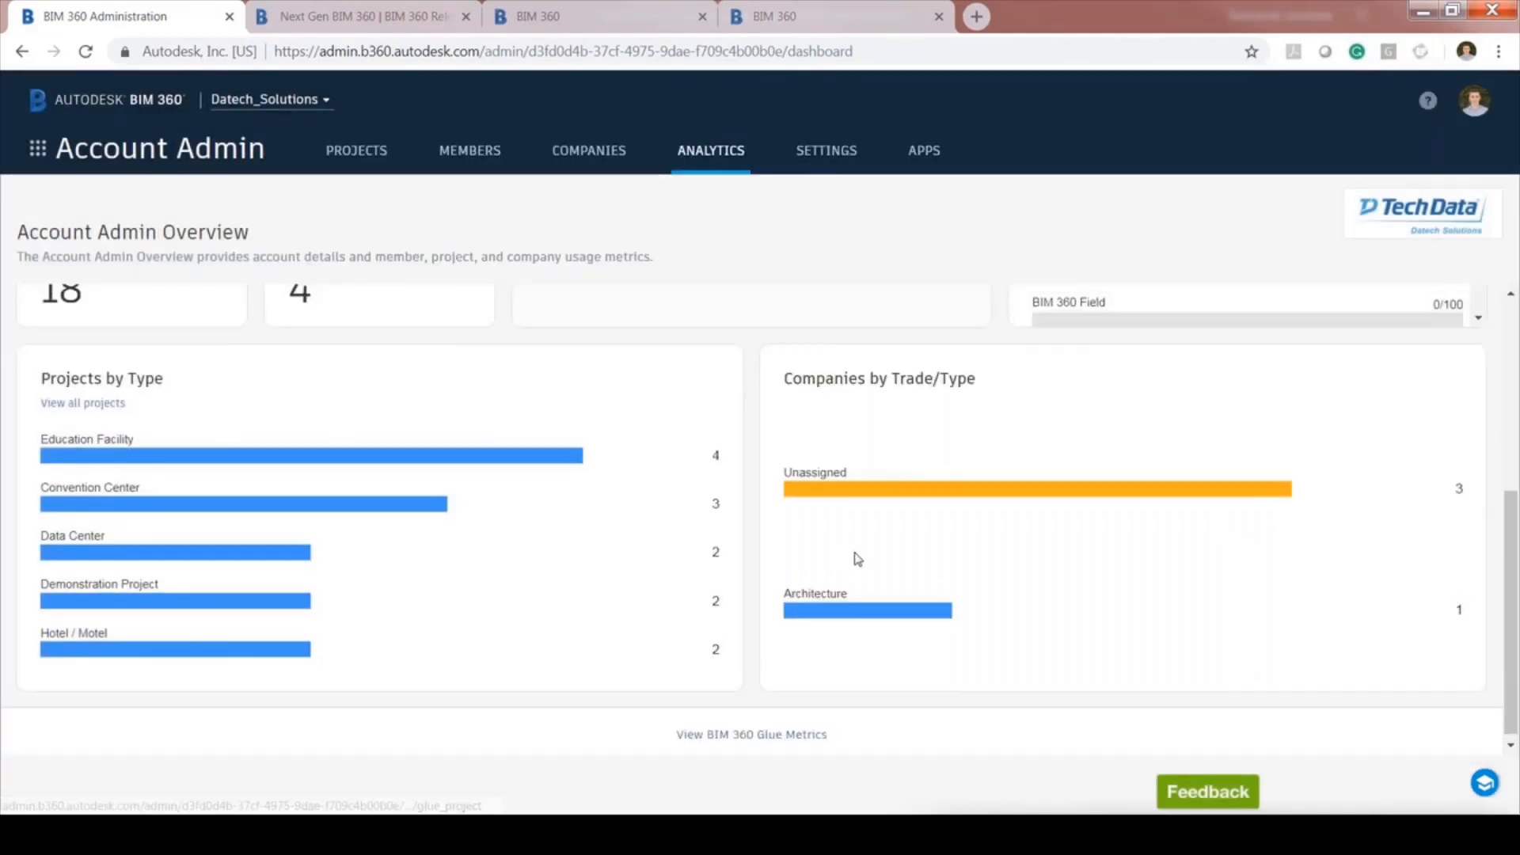
scroll(857, 559, "up", 4)
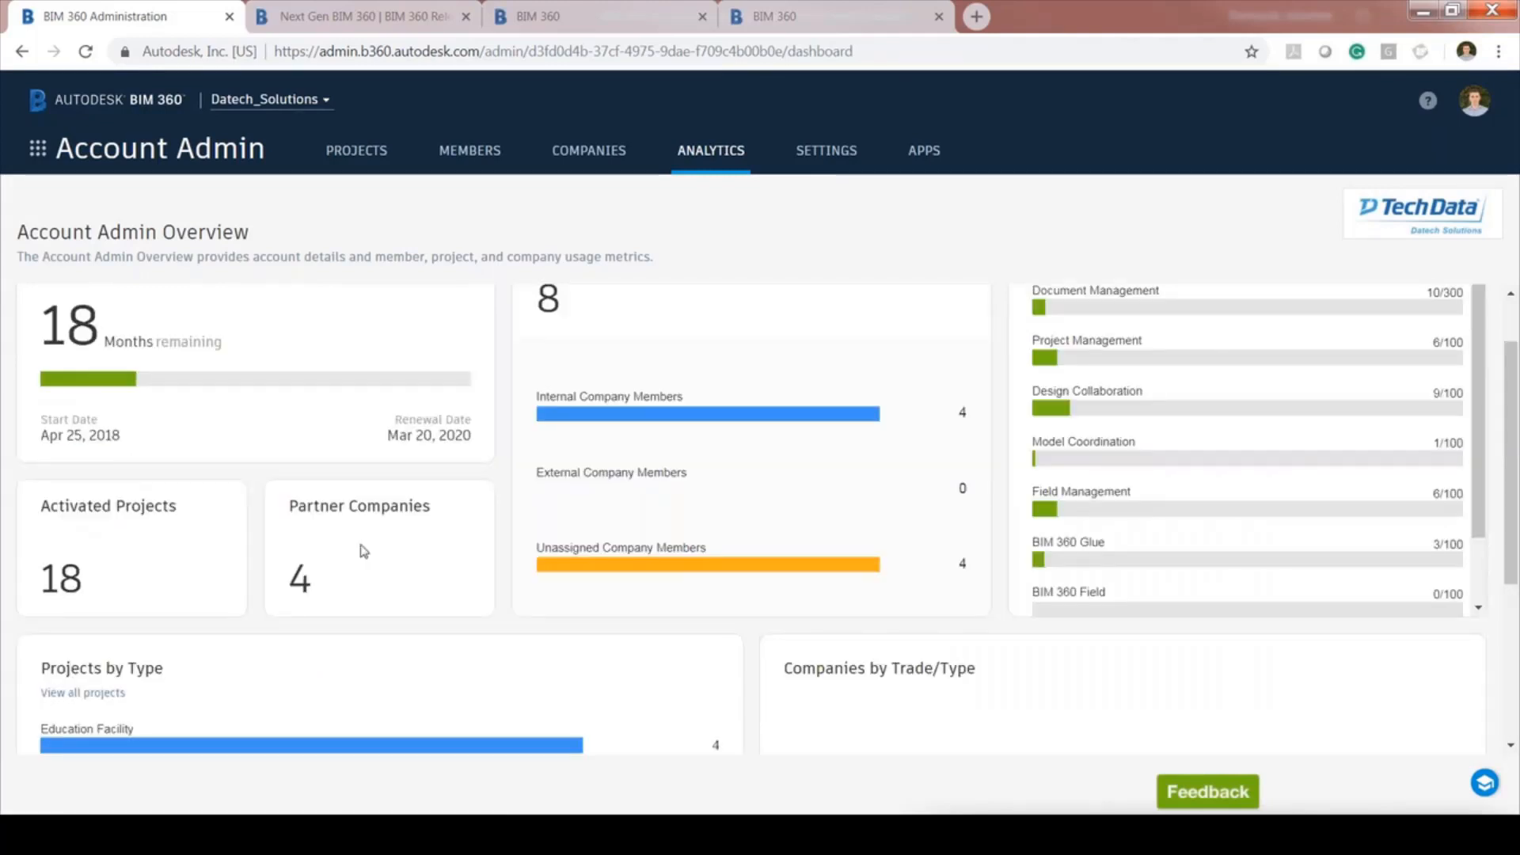
scroll(363, 551, "up", 1)
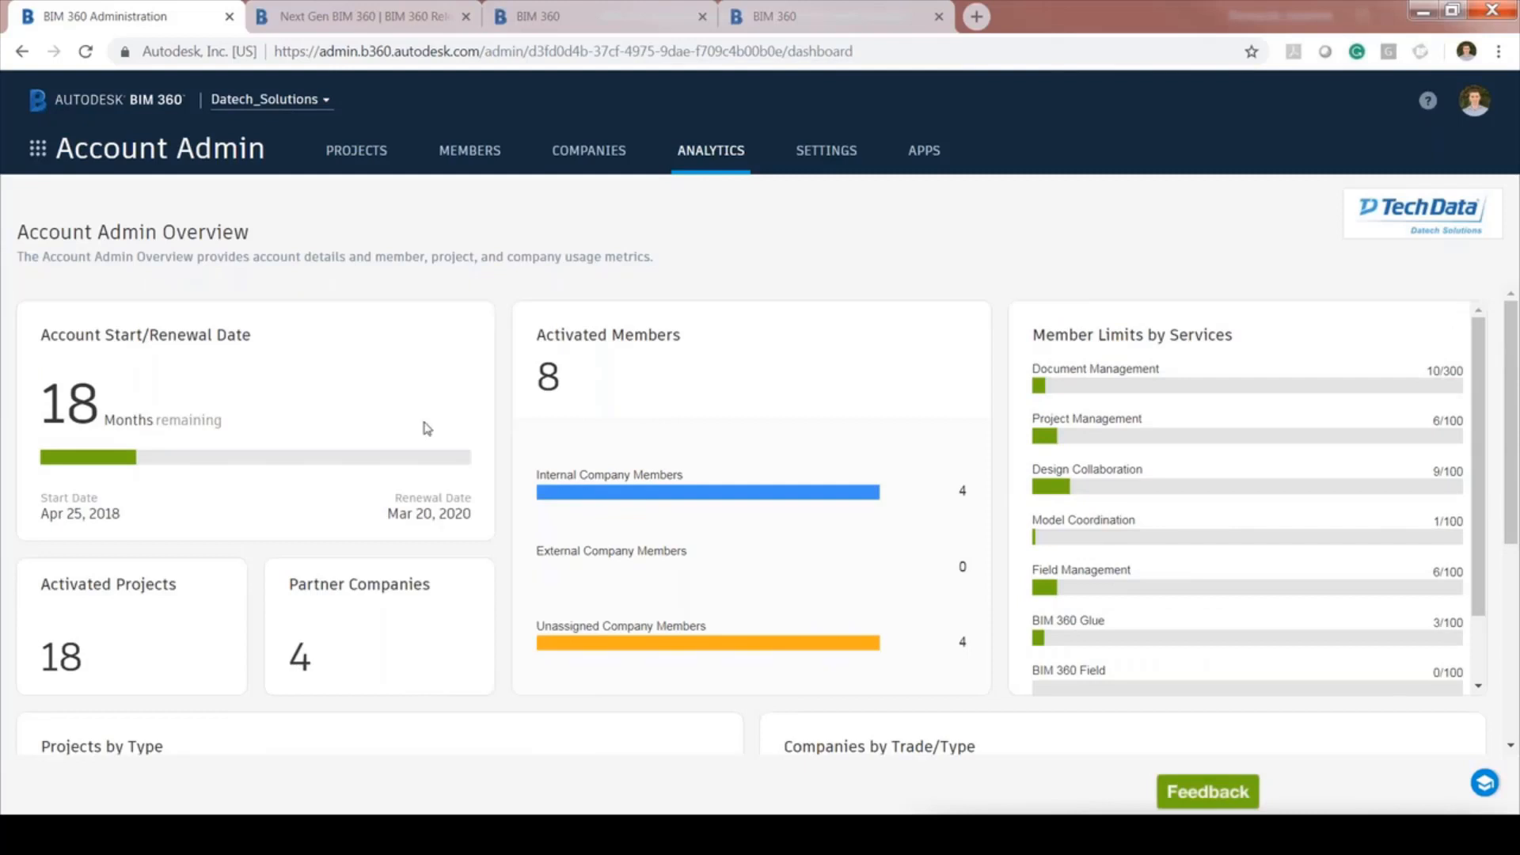
left_click(814, 161)
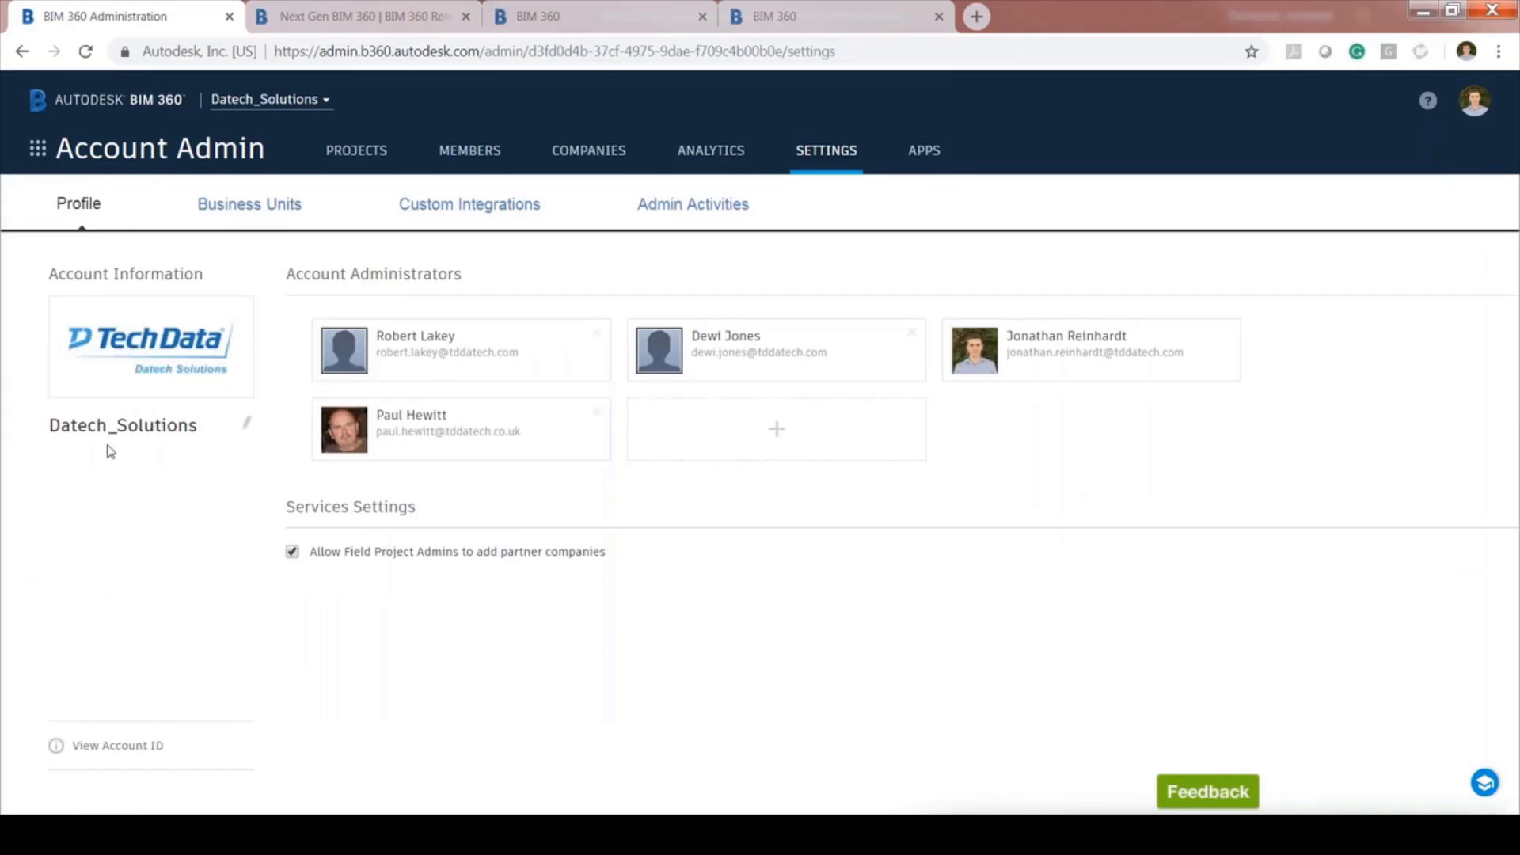
View the Retail and Civil business units, then the three active Forge custom integrations
left_click(265, 216)
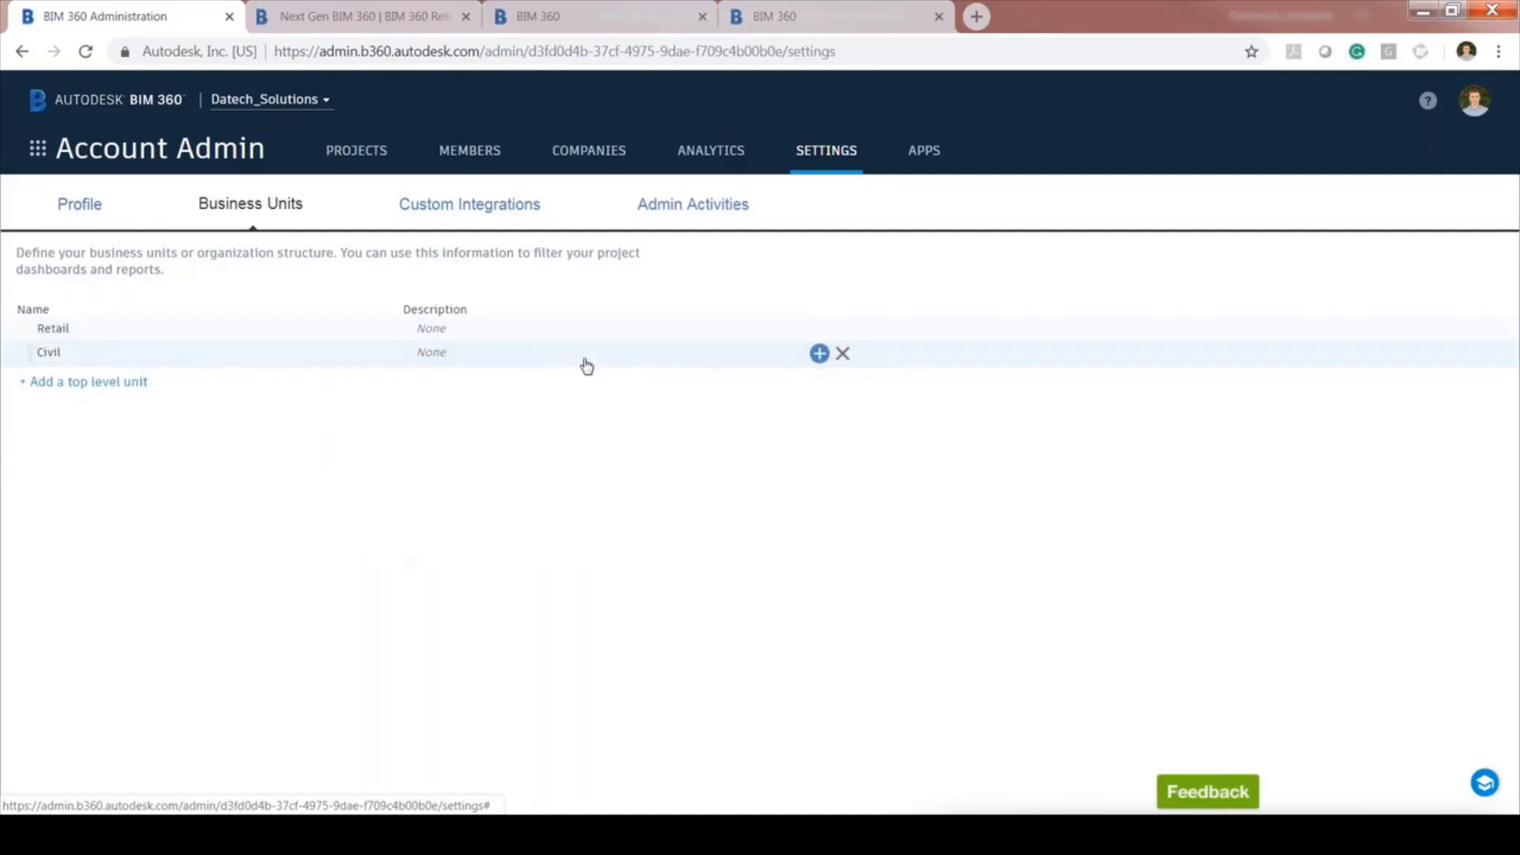
left_click(498, 217)
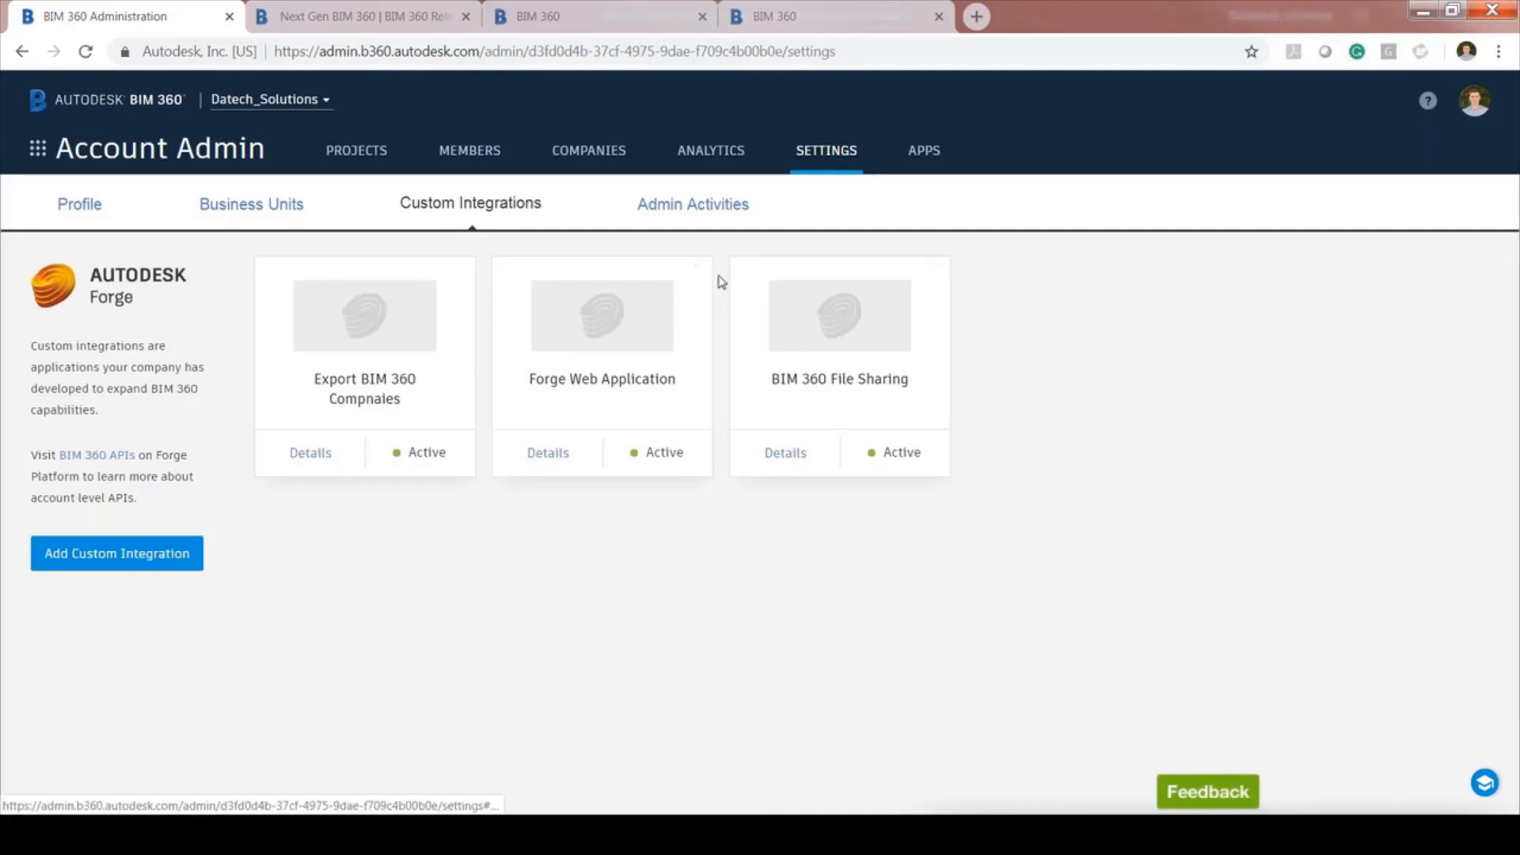
Review the account's Admin Activities log
left_click(691, 206)
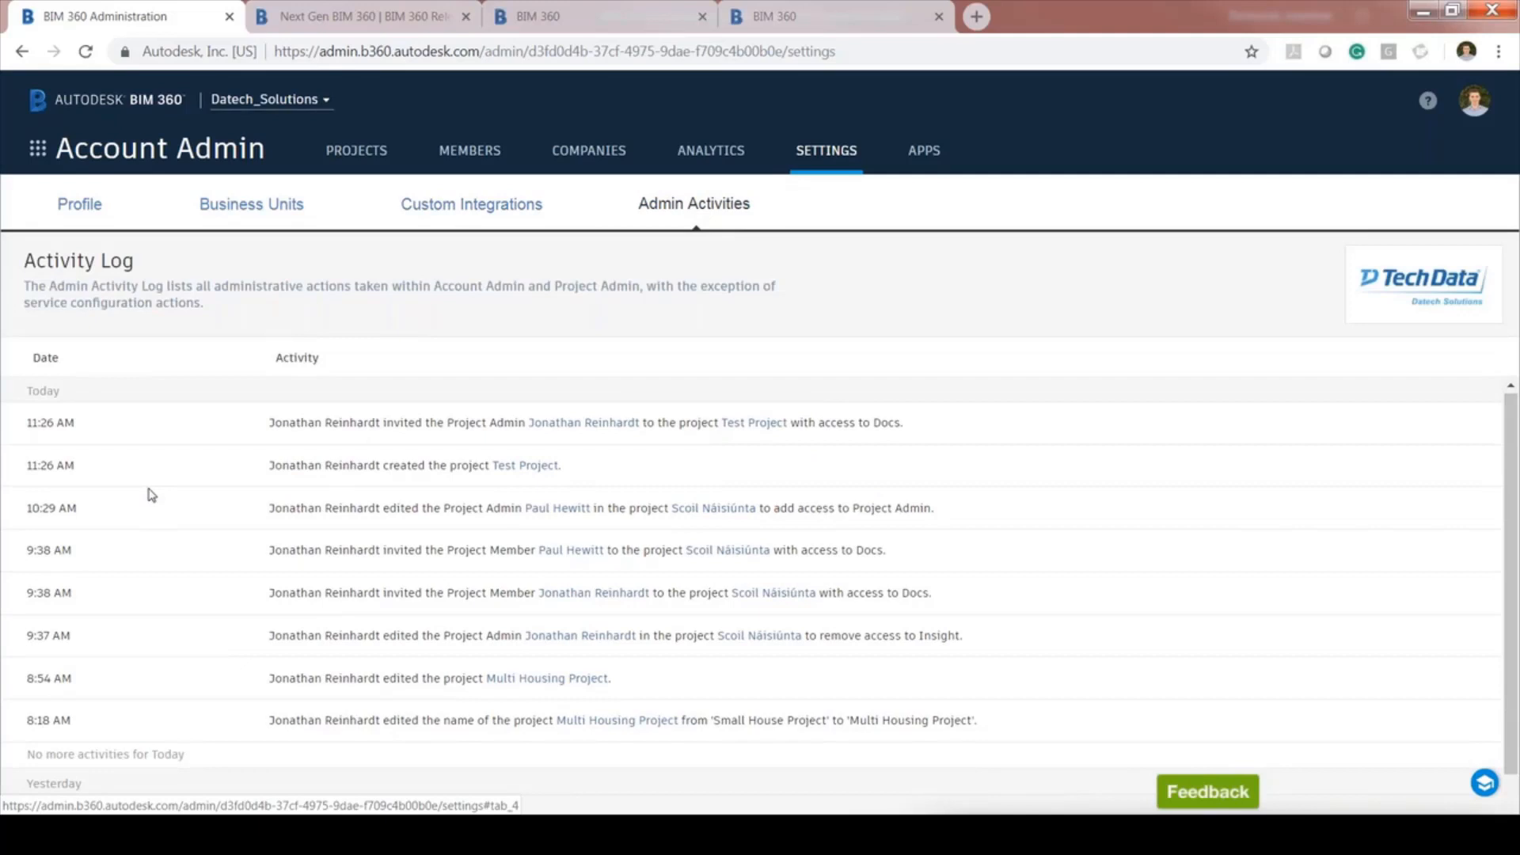
scroll(230, 579, "down", 1)
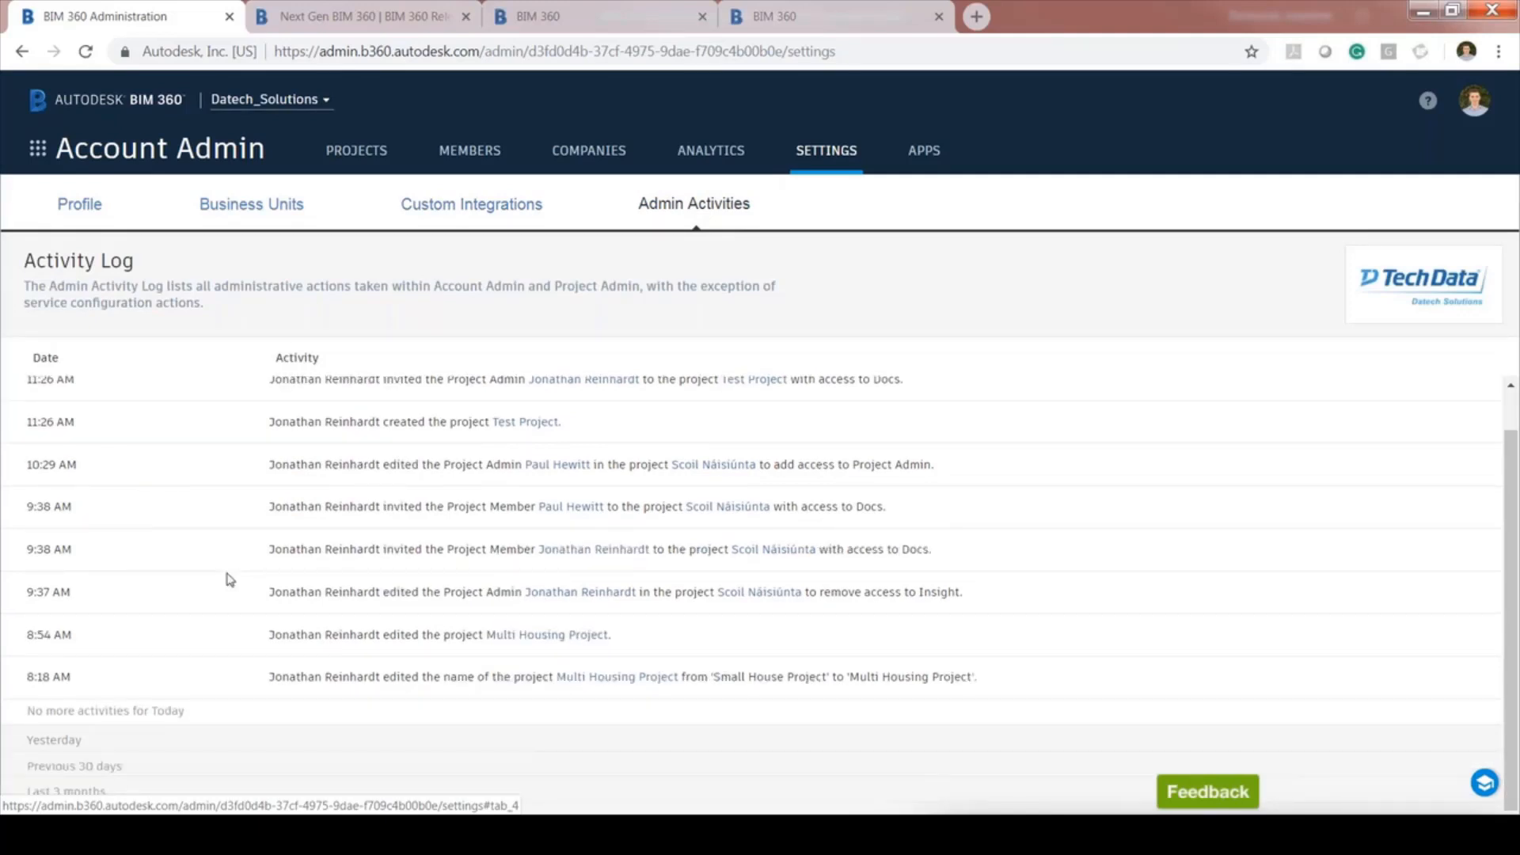
scroll(230, 580, "up", 1)
Pick Scoil Náisiúnta from the Datech_Solutions project list to open its Members admin page
left_click(313, 102)
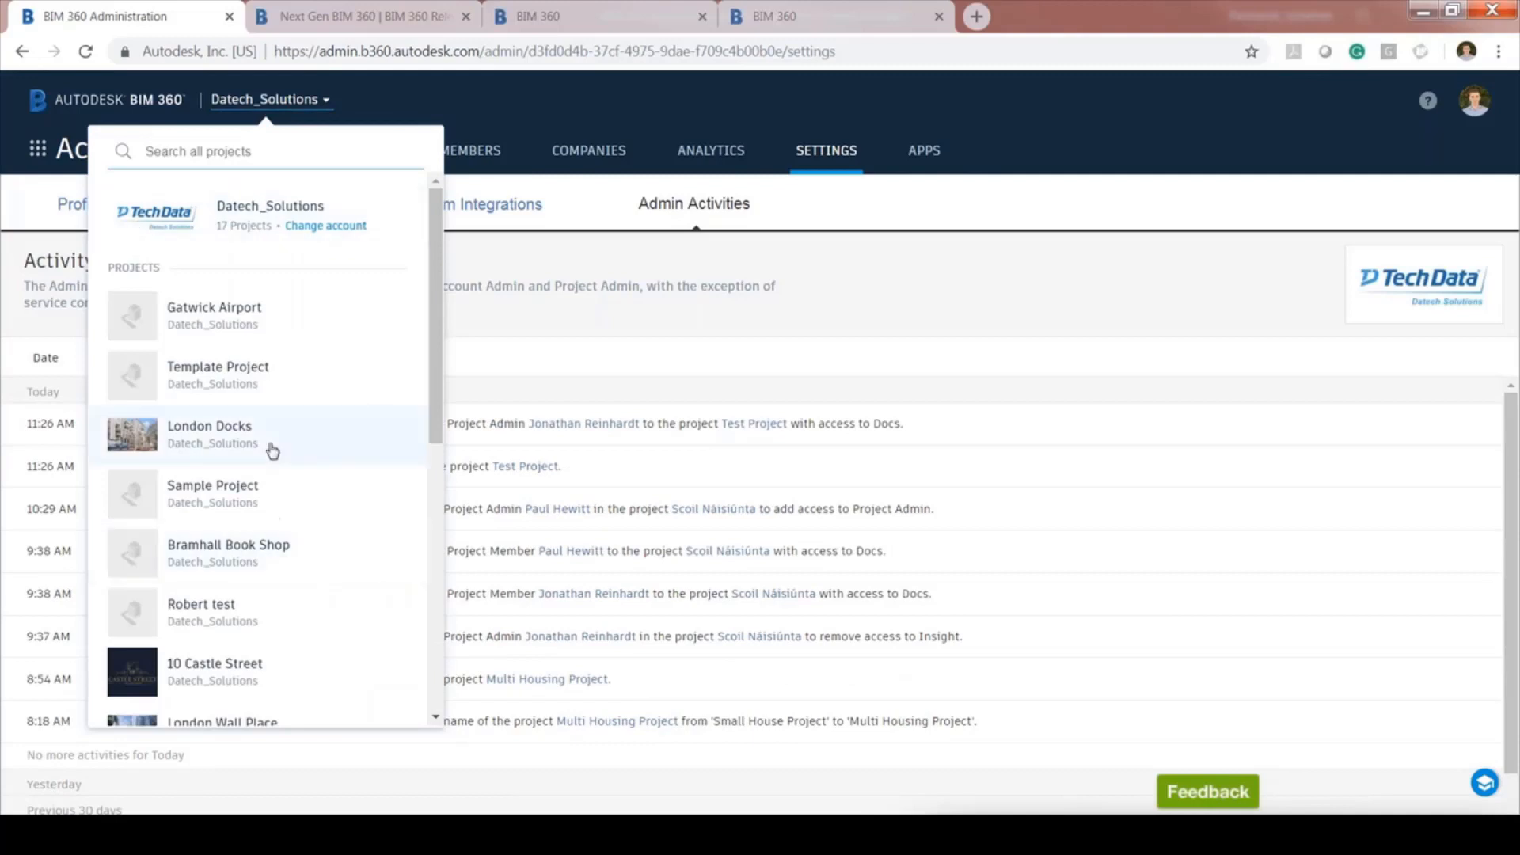
scroll(277, 444, "down", 1)
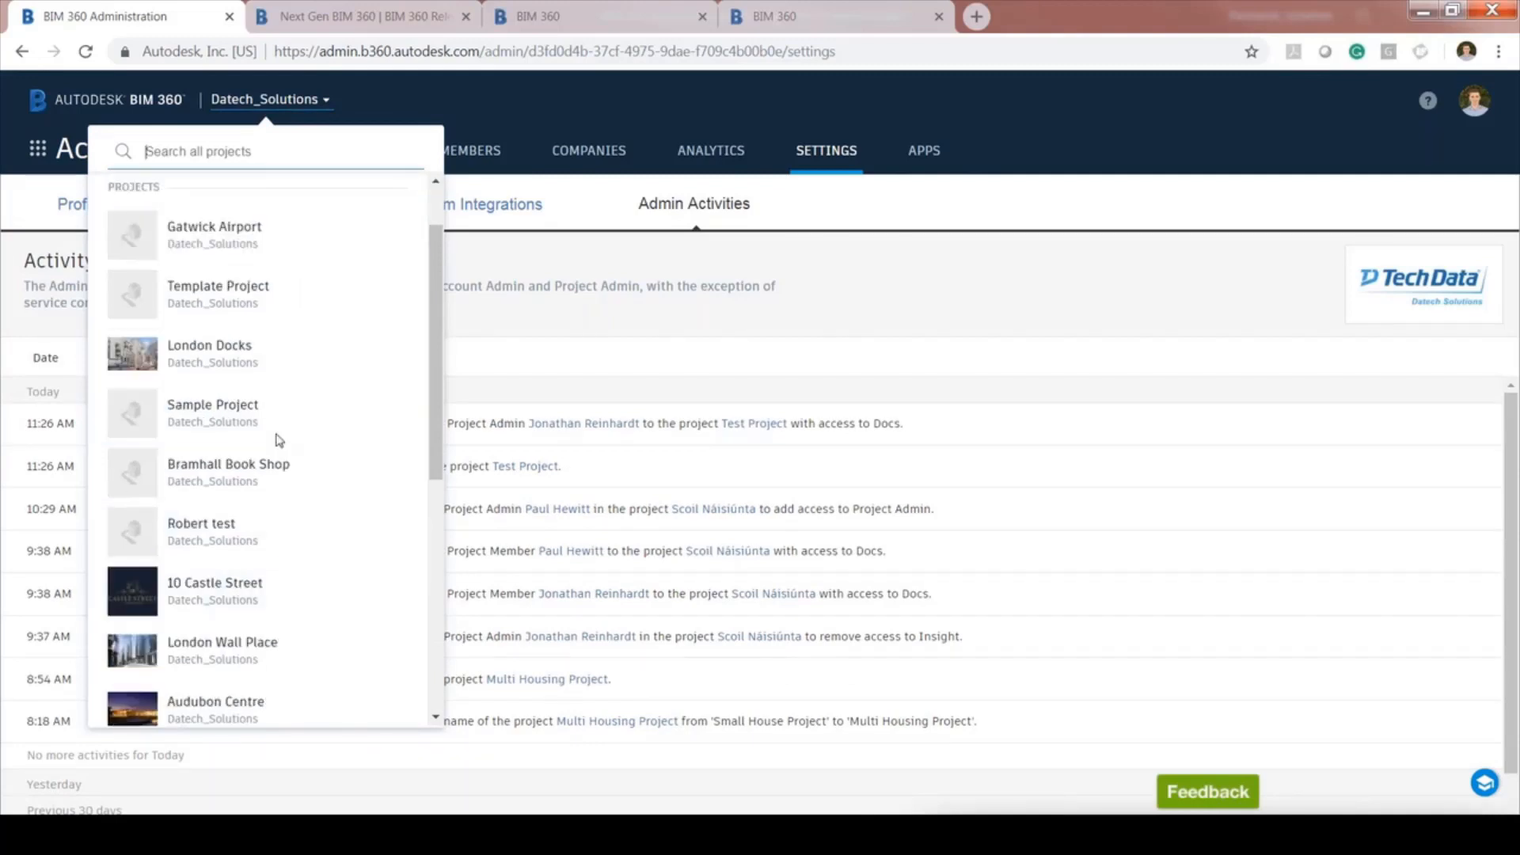
scroll(279, 441, "down", 6)
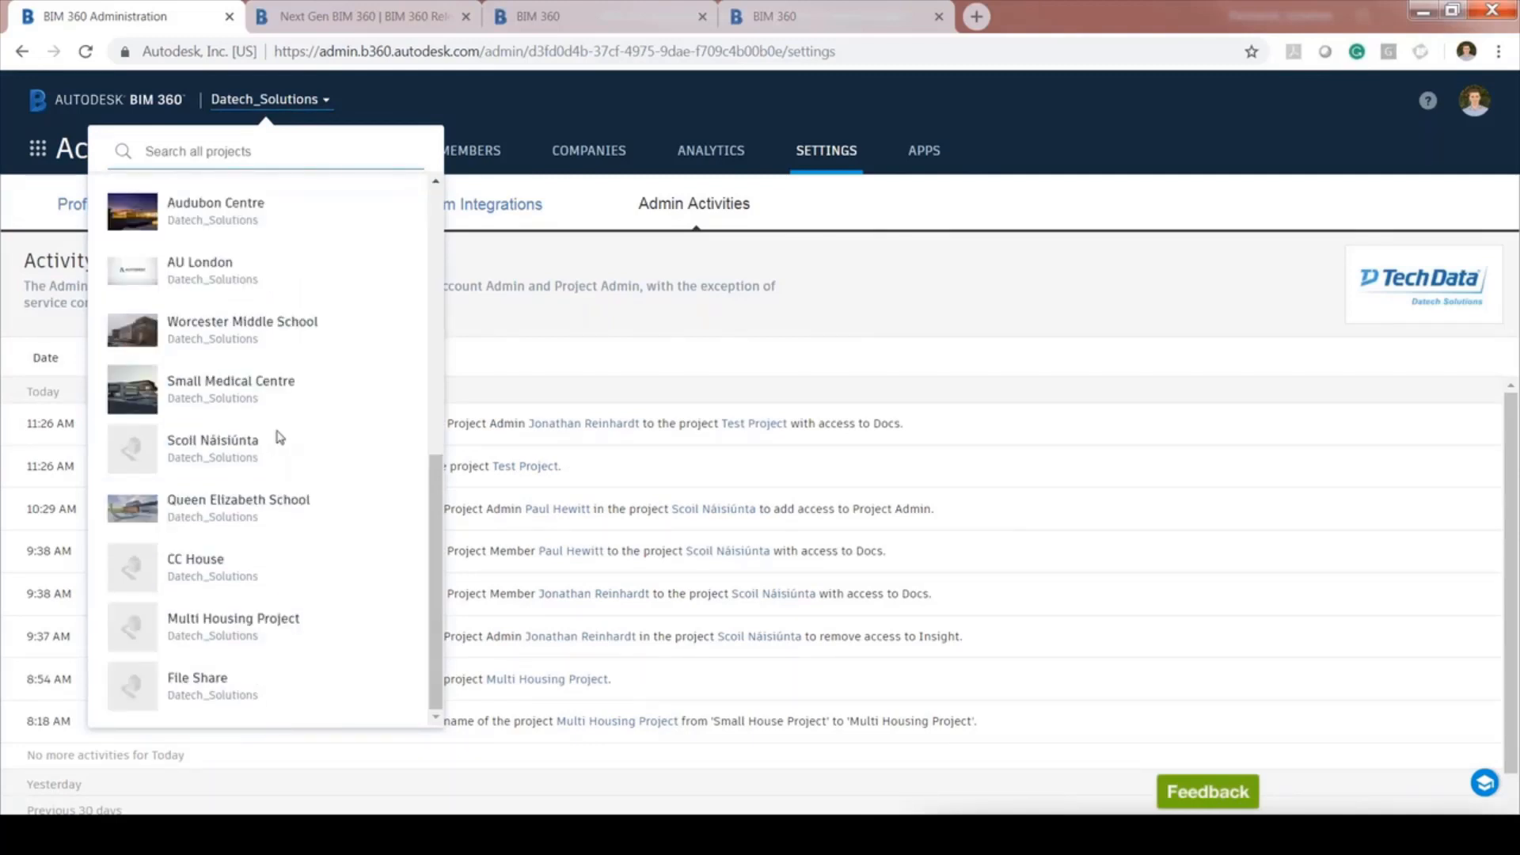
left_click(278, 438)
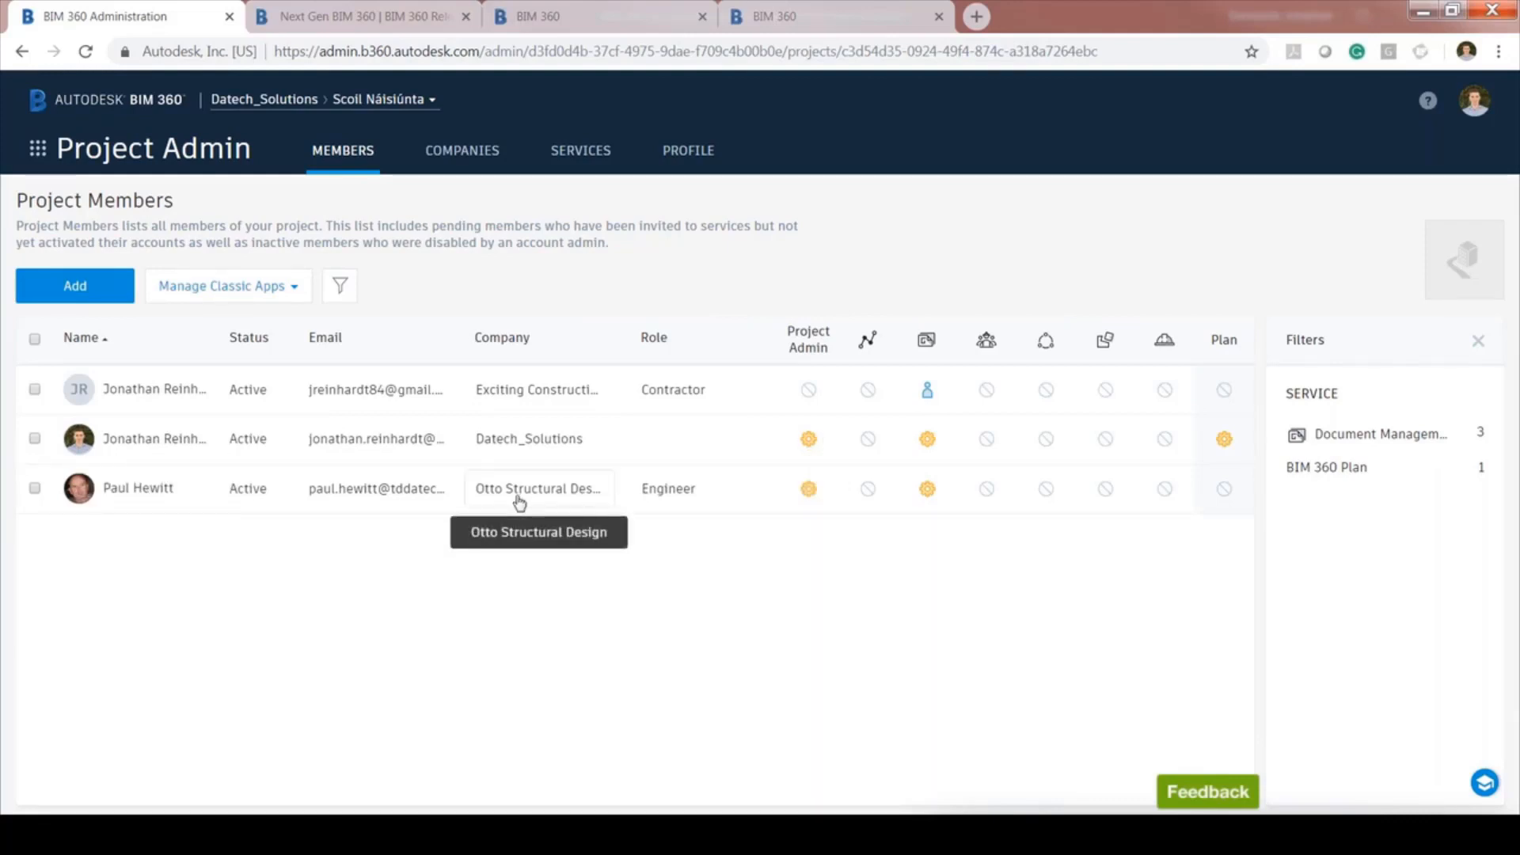
left_click(709, 496)
left_click(734, 489)
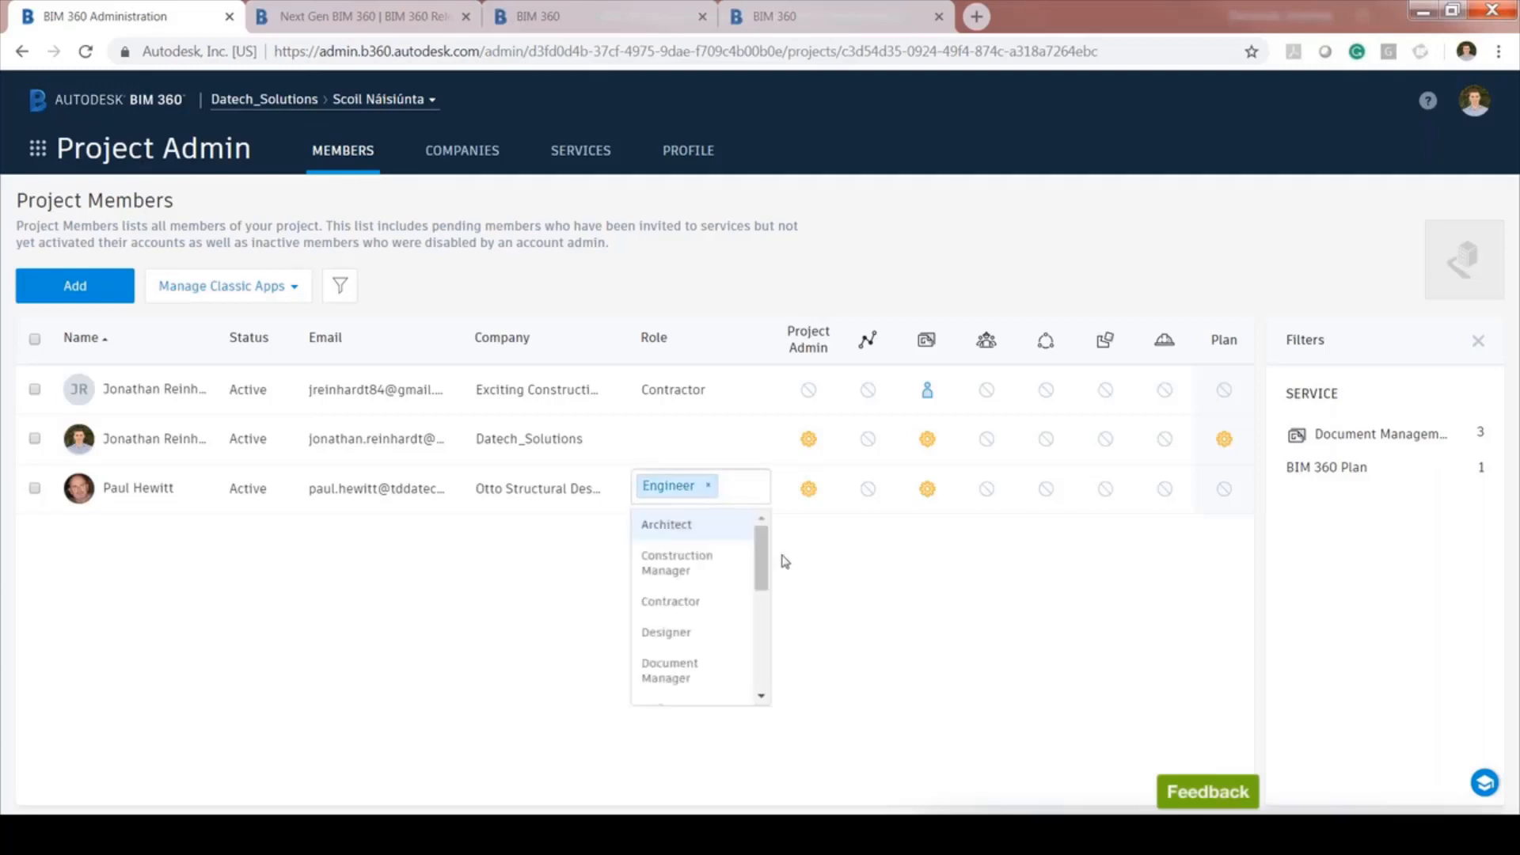
left_click_drag(763, 570, 774, 705)
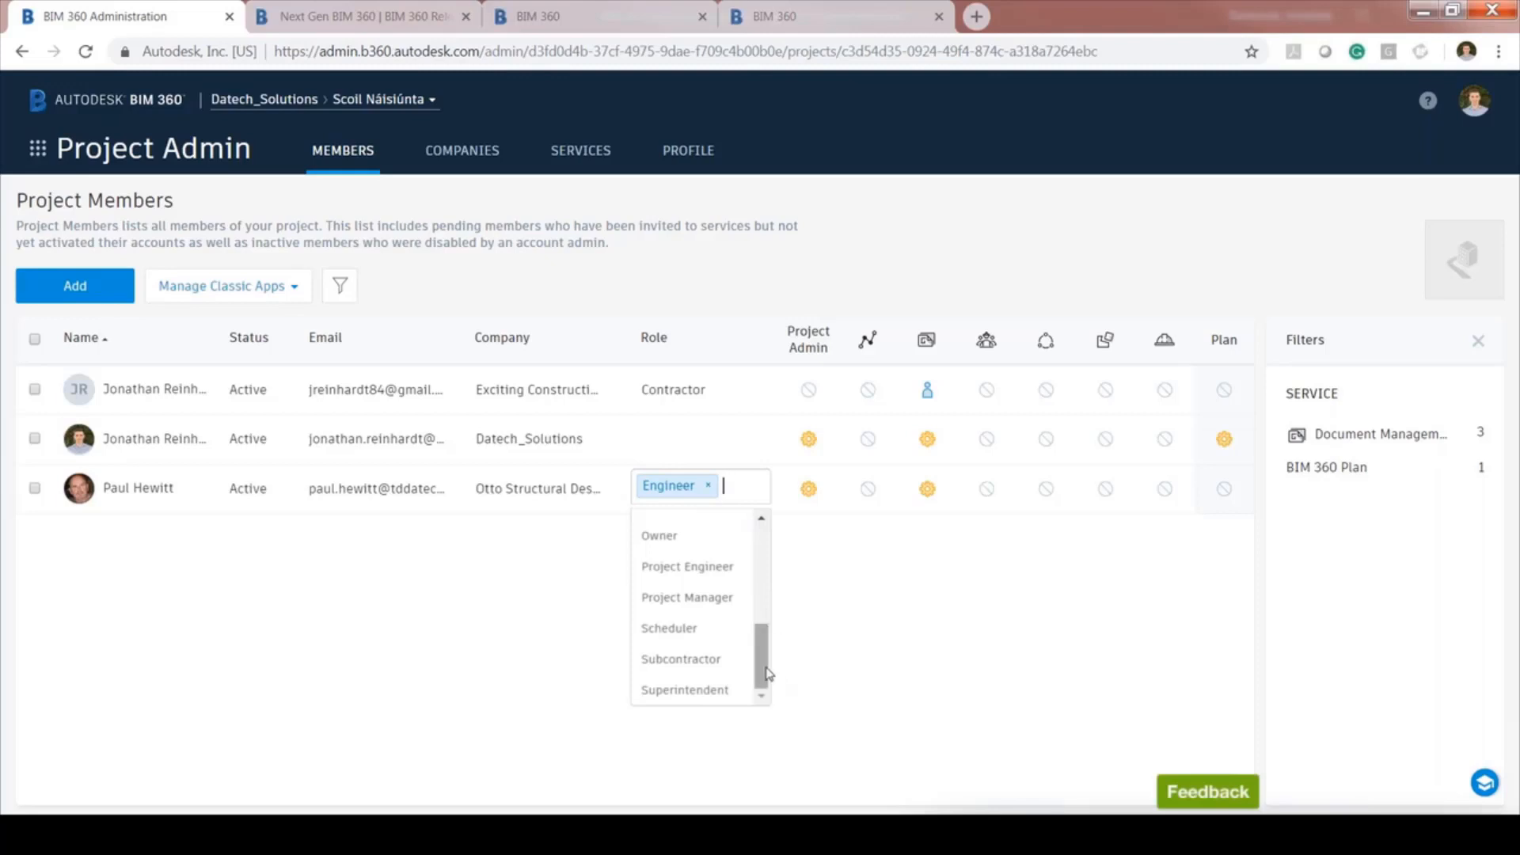
left_click_drag(761, 674, 766, 656)
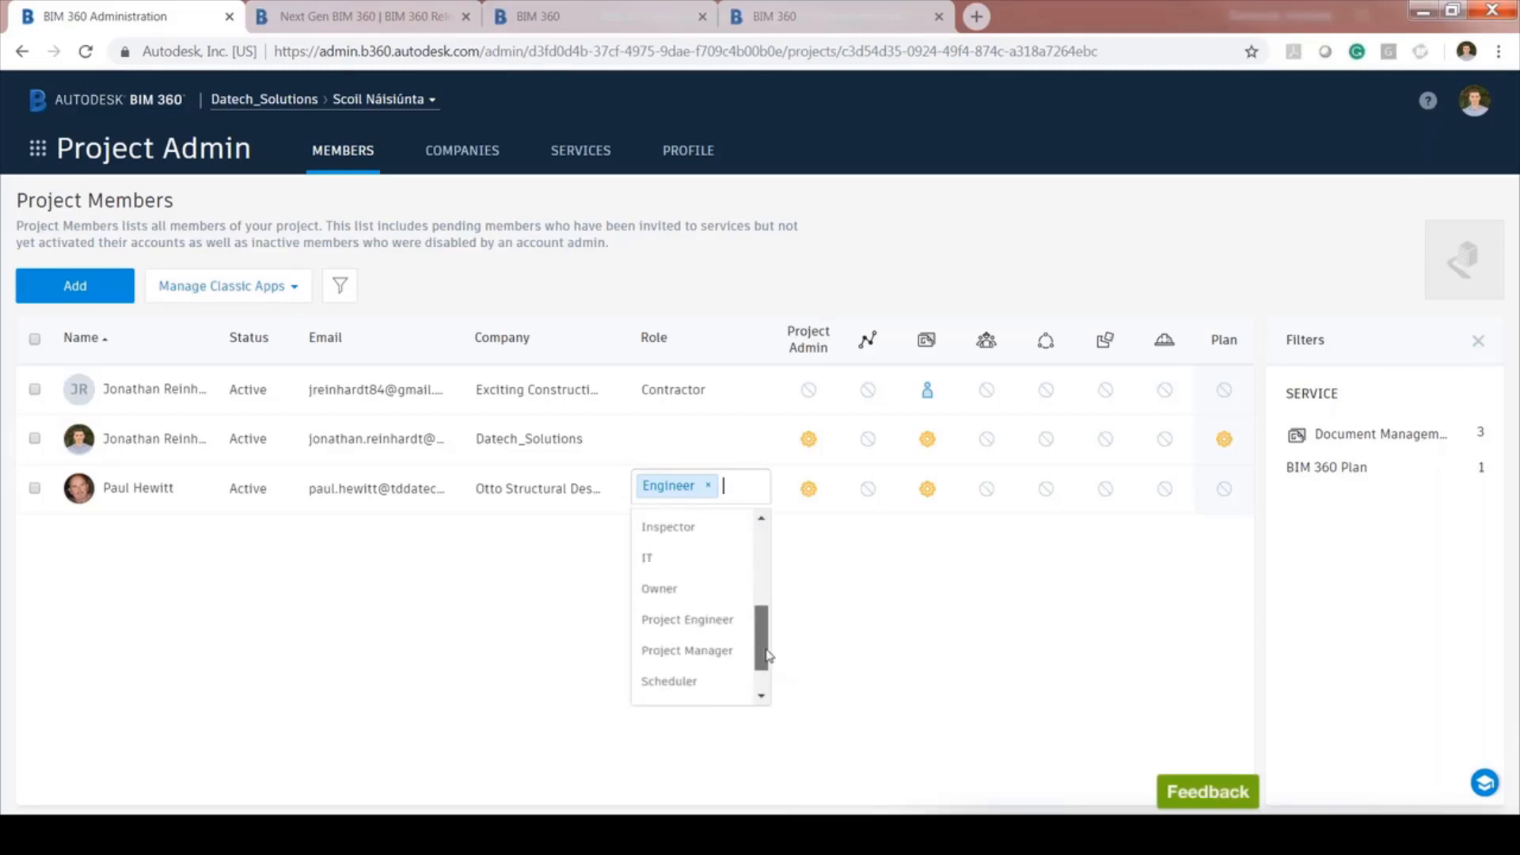
left_click_drag(766, 656, 868, 614)
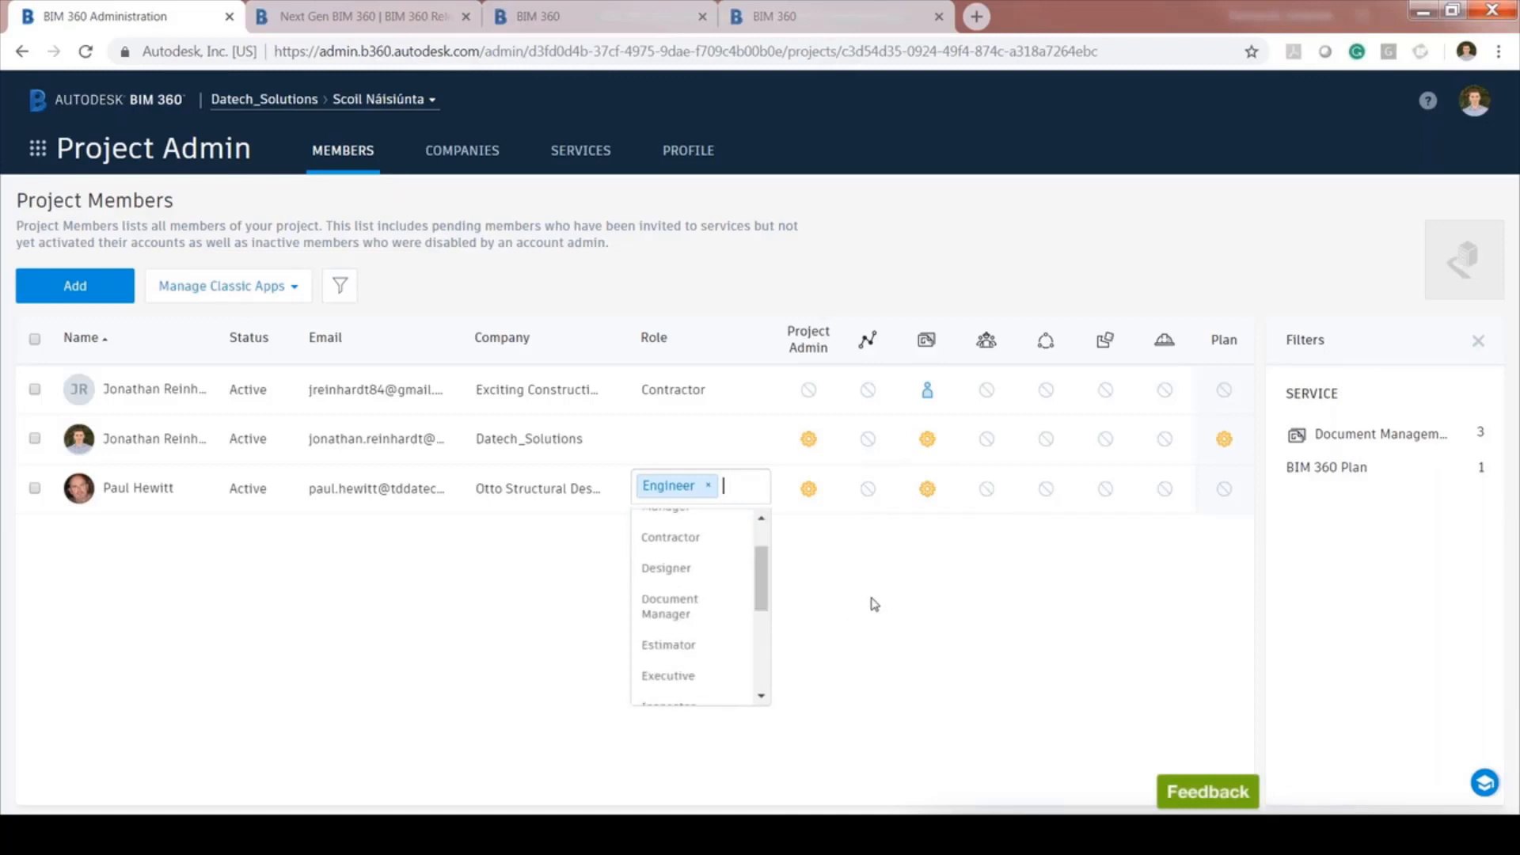
left_click(911, 570)
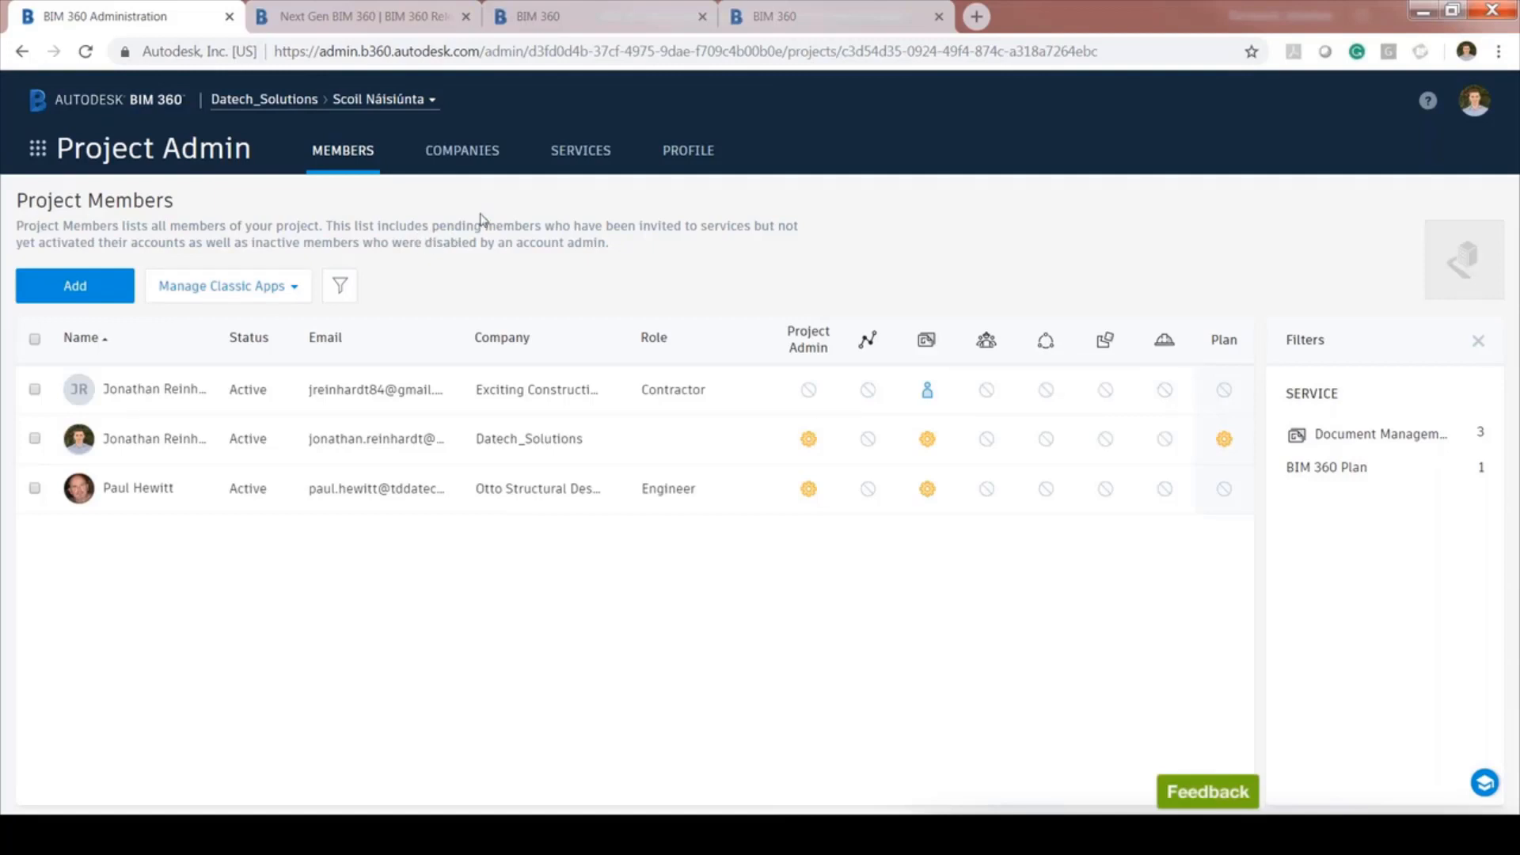
View Scoil Náisiúnta's three member companies, then its six active services and their admins
left_click(460, 158)
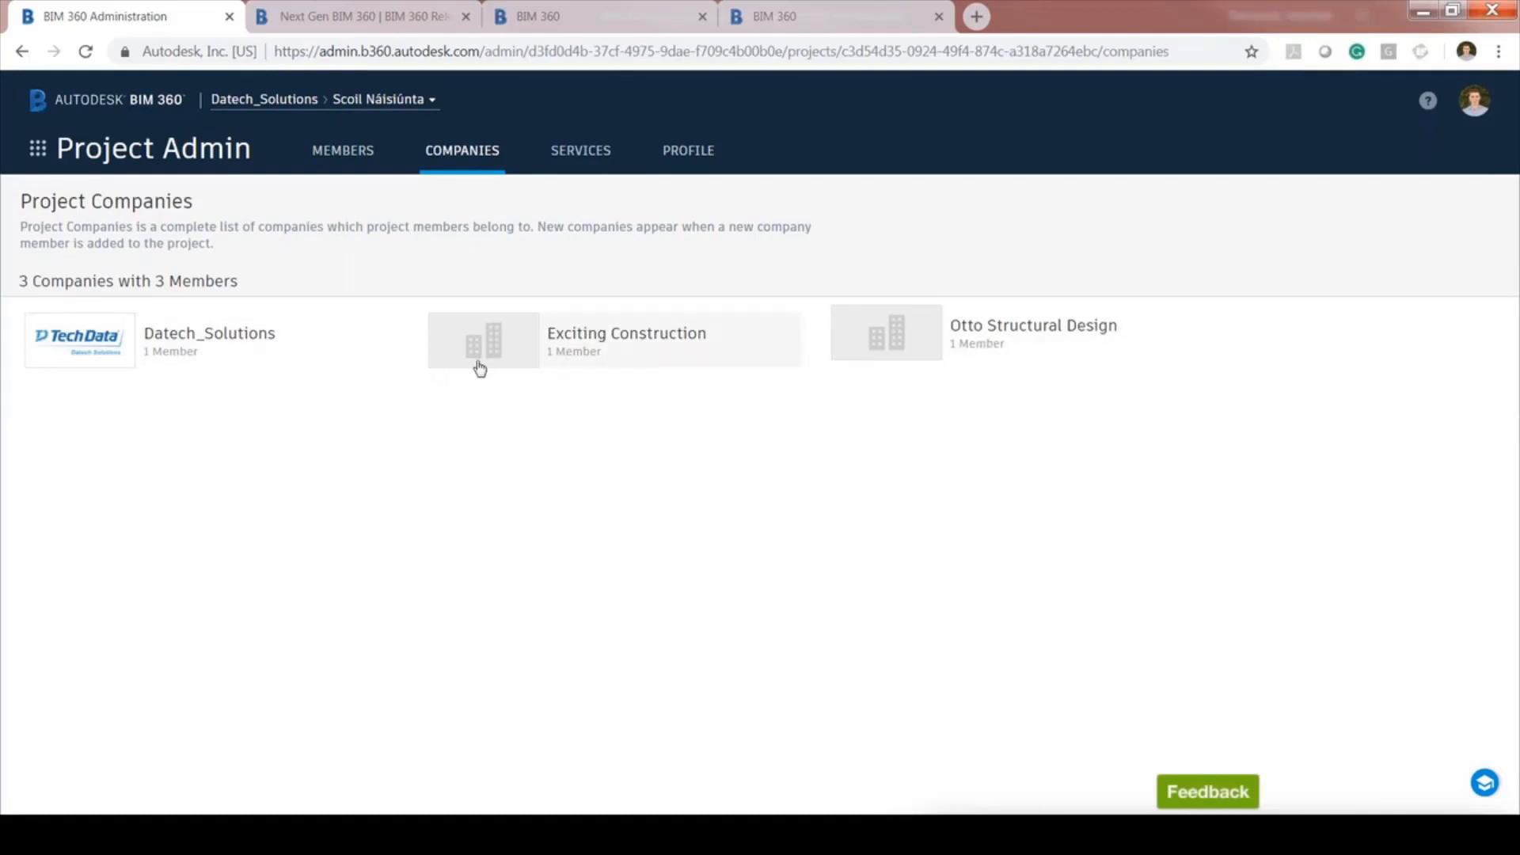
left_click(575, 156)
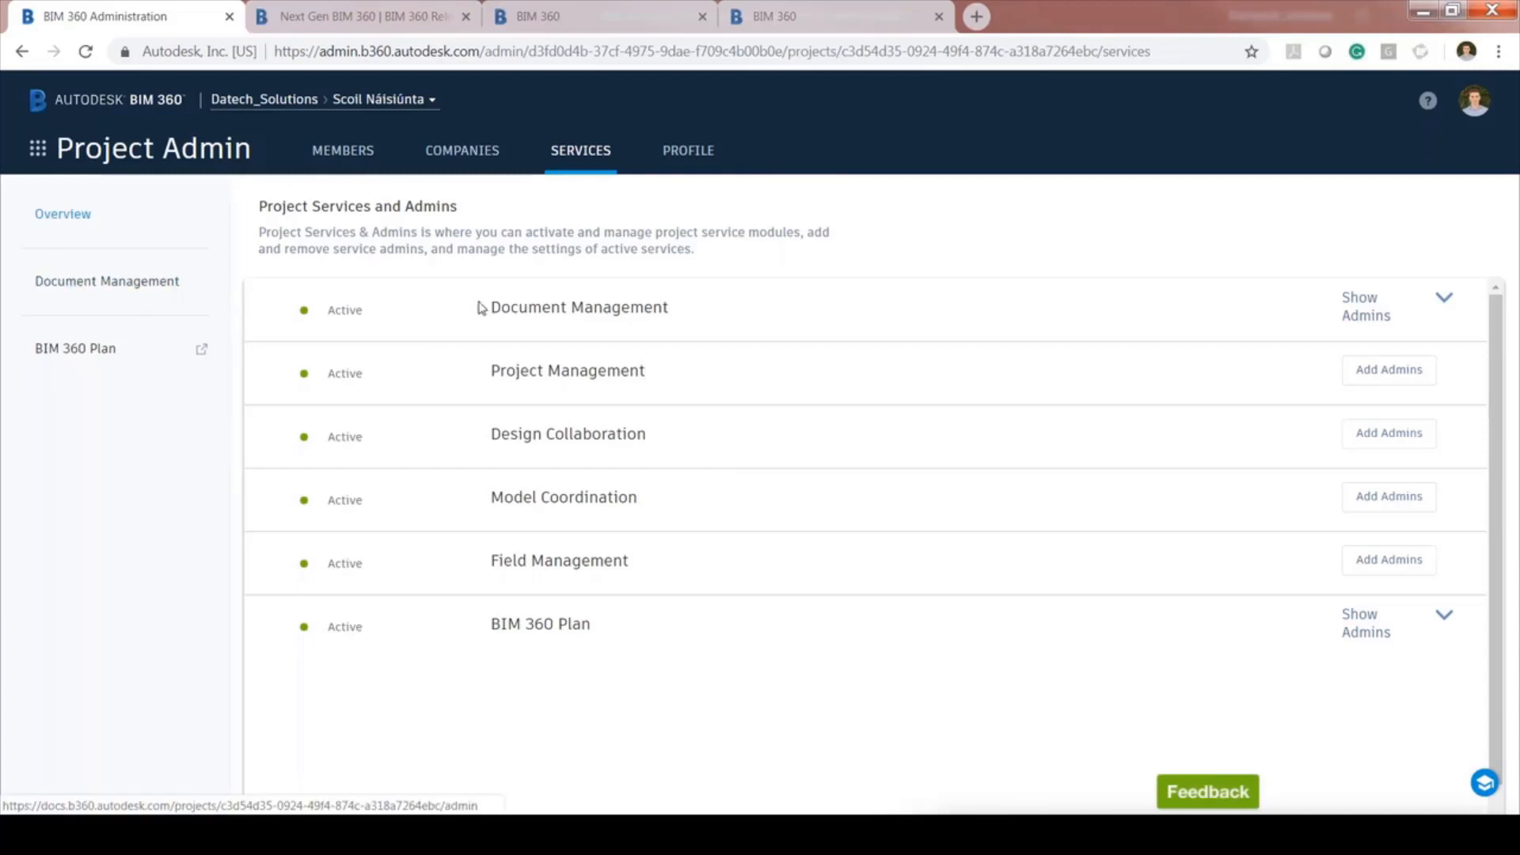
Browse the Document Management activity list of today's uploads, subfolder additions and moves
left_click(163, 297)
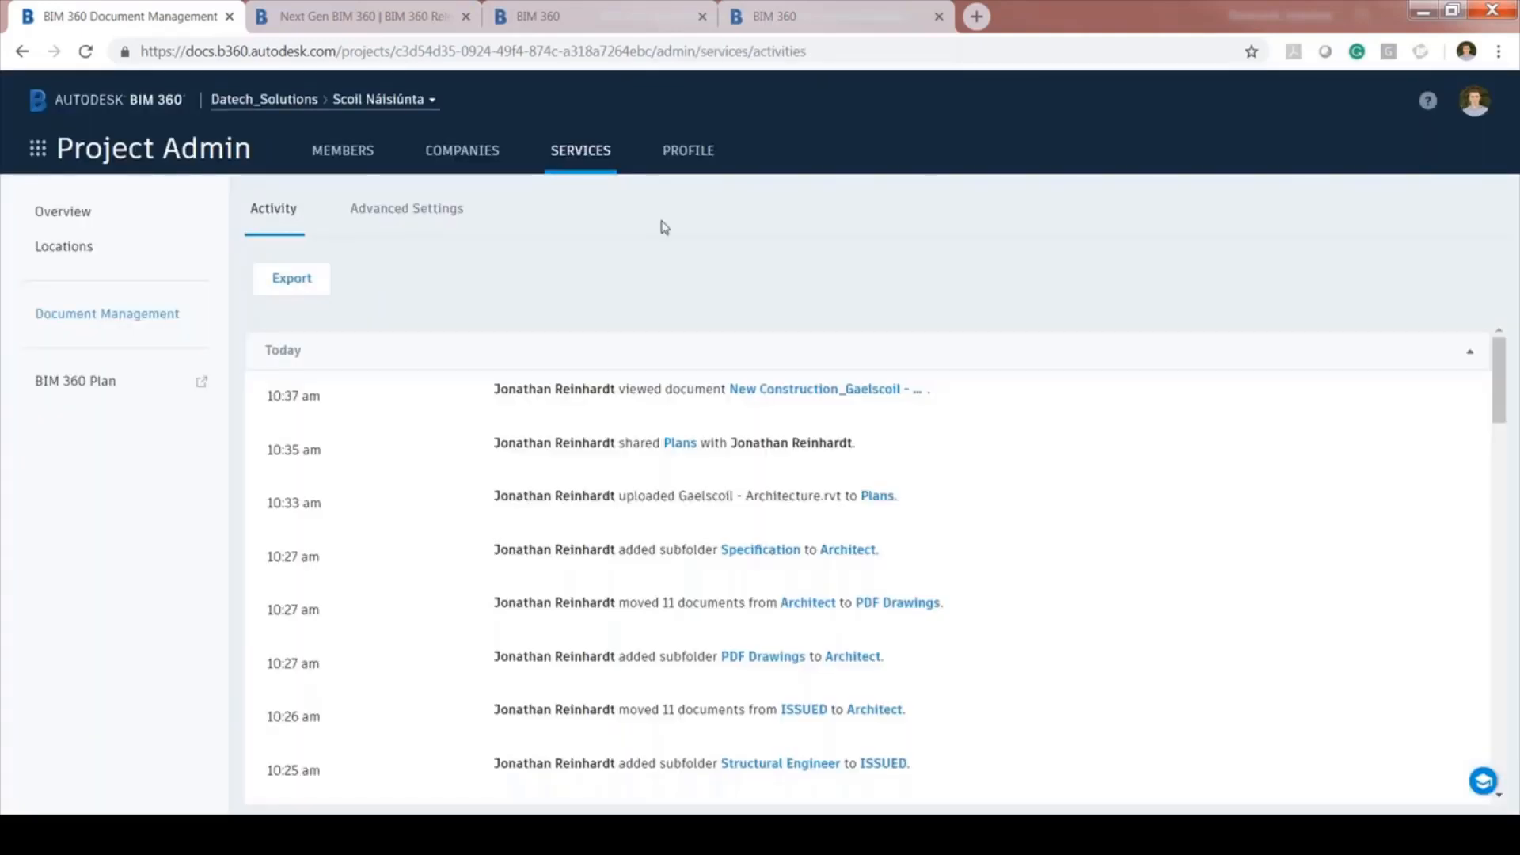
scroll(1038, 537, "down", 4)
scroll(1039, 537, "down", 5)
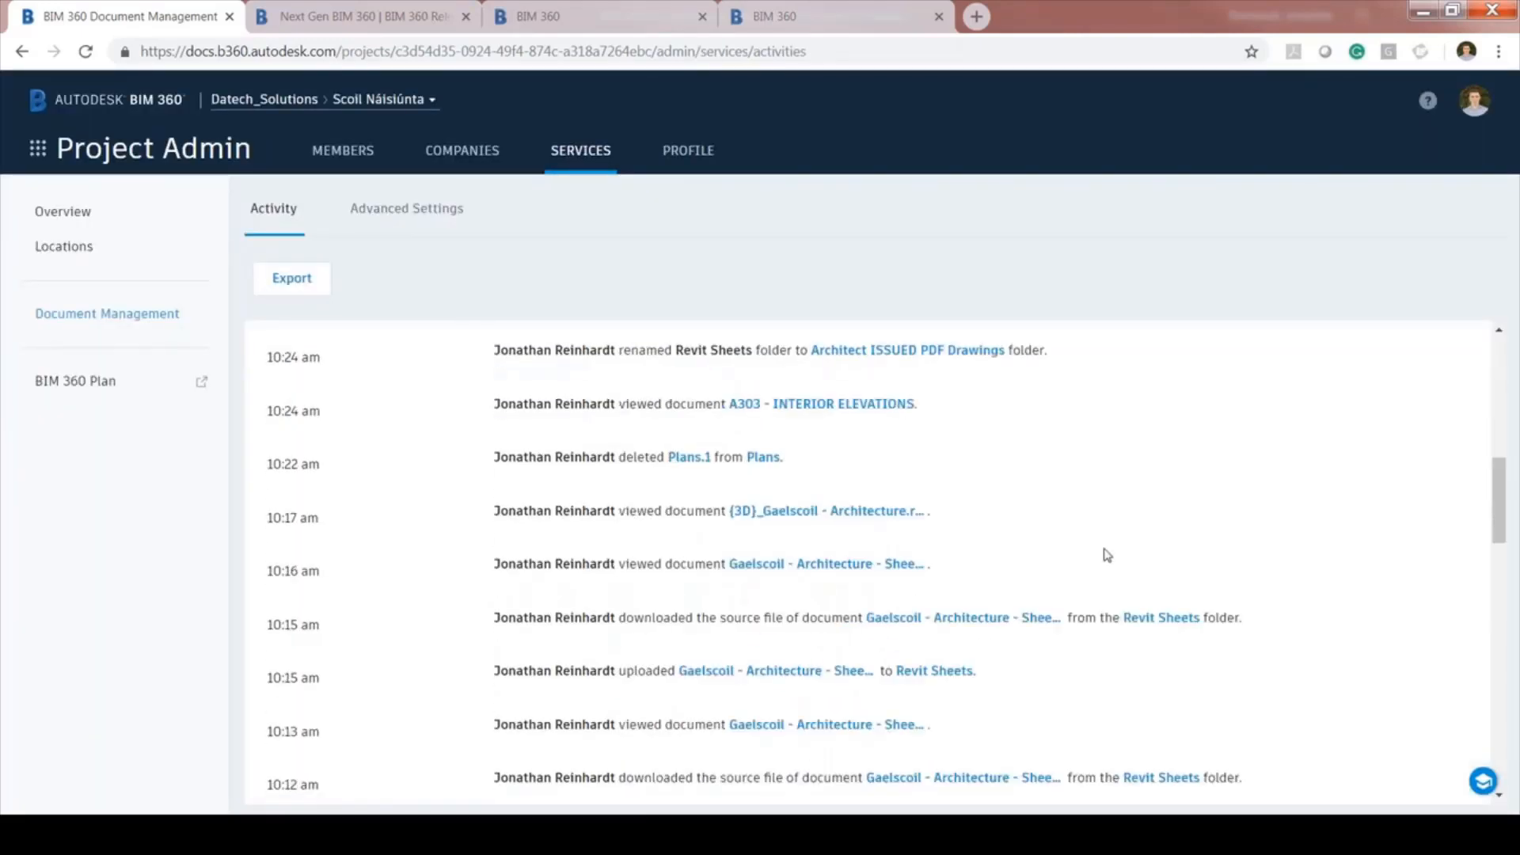
scroll(1100, 547, "down", 1)
scroll(1093, 537, "down", 4)
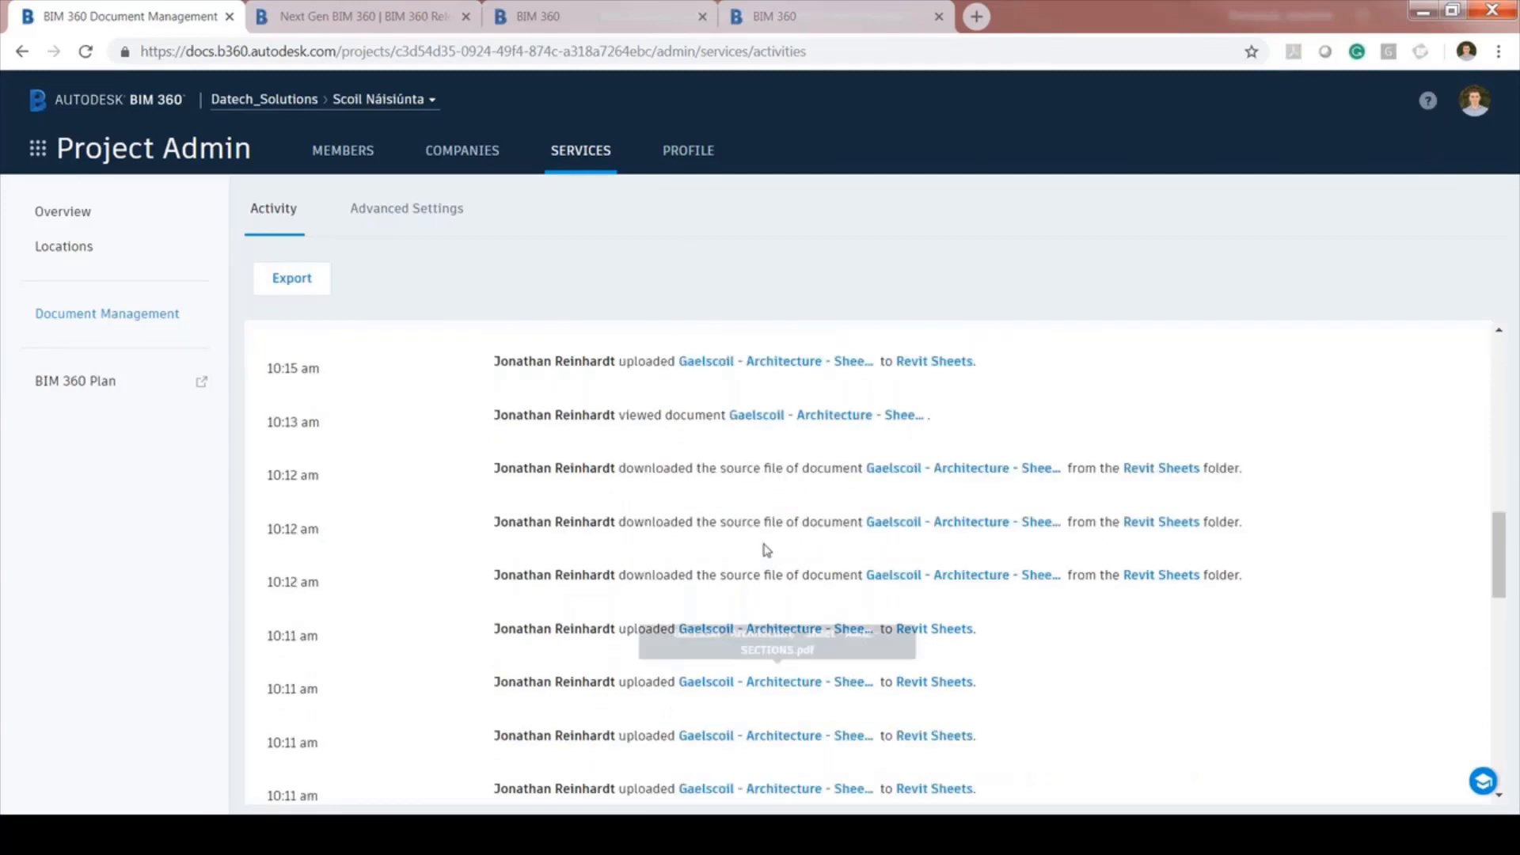
scroll(964, 605, "up", 4)
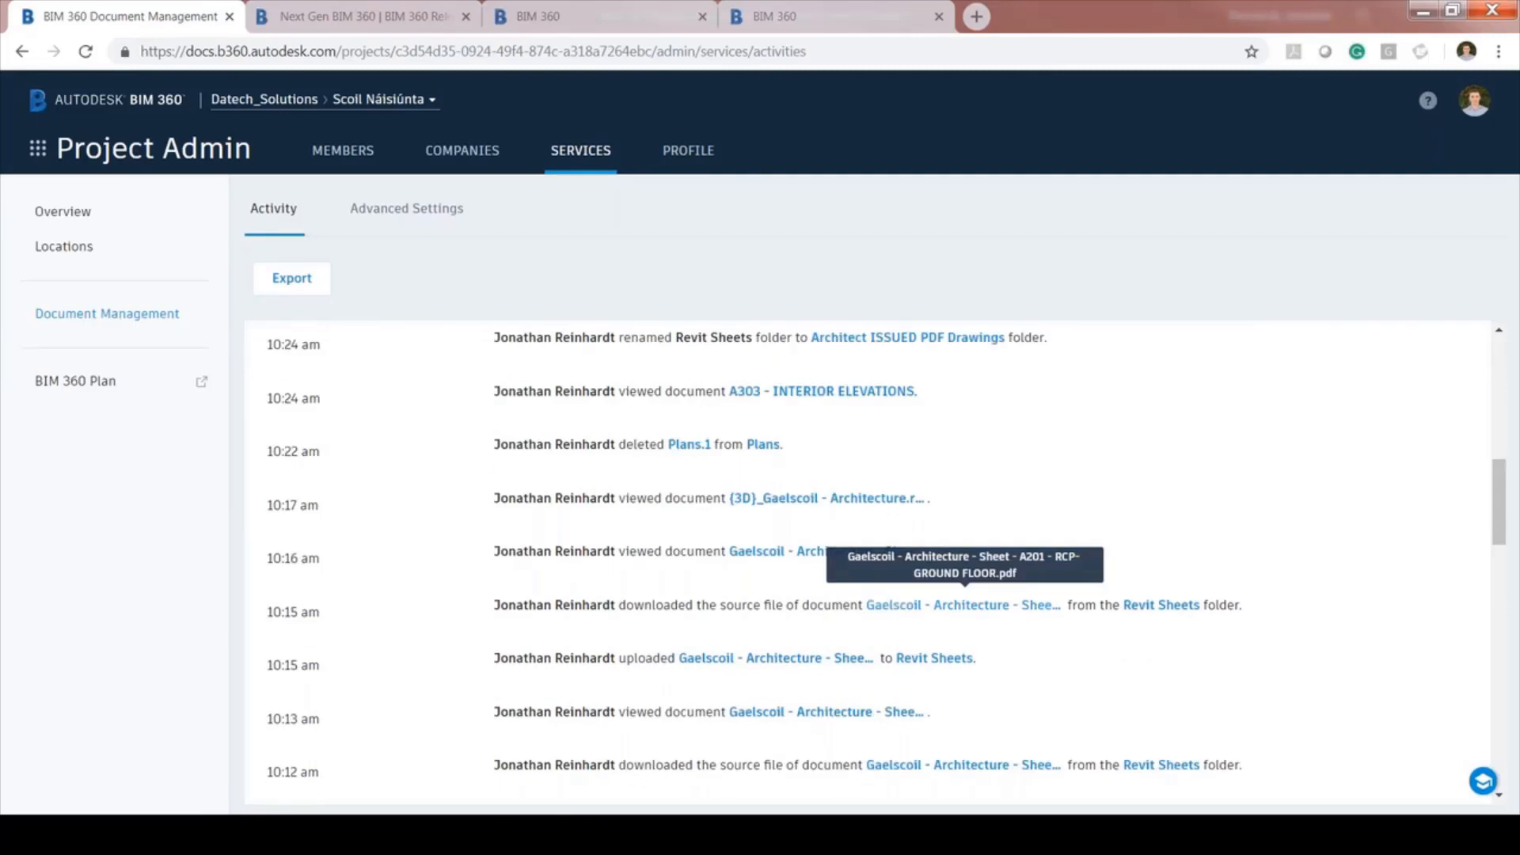
scroll(254, 451, "up", 10)
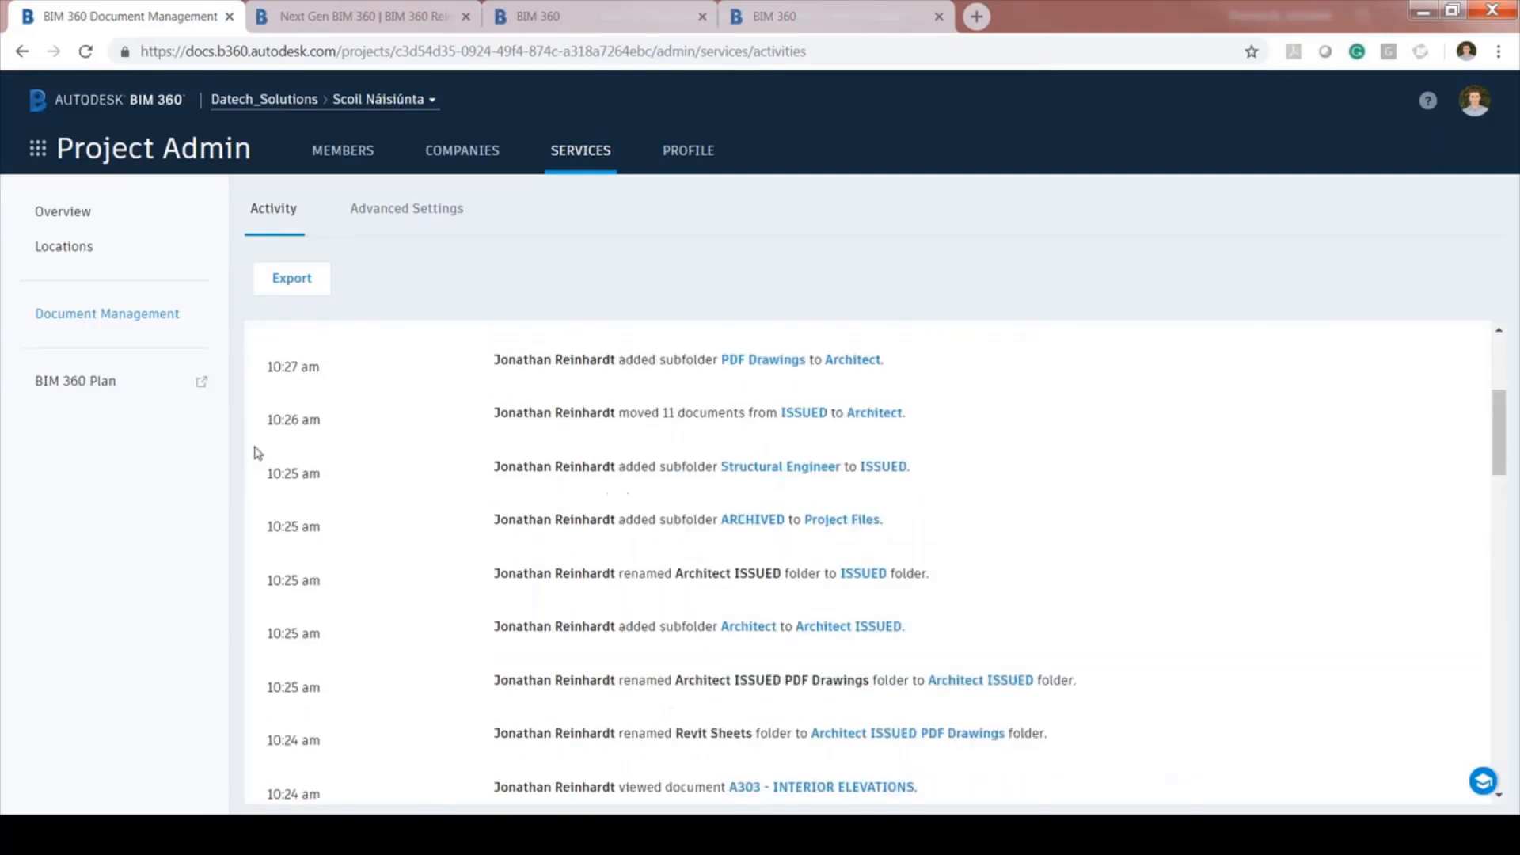
Export activity for 2018-08-27 to 2018-09-26 to CSV with 'Send file via email' checked
left_click(292, 279)
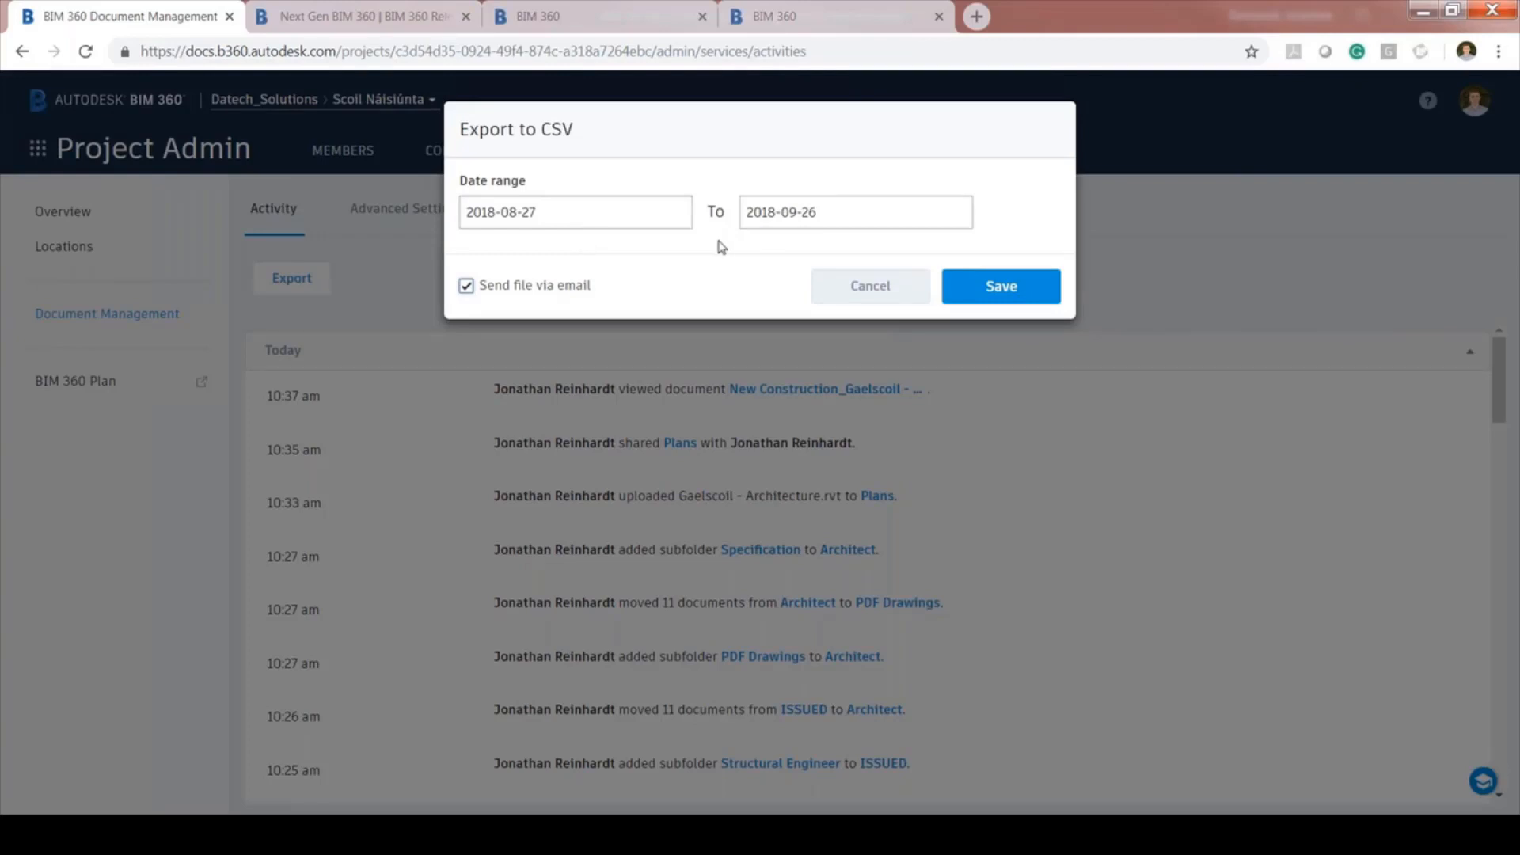
left_click(1018, 292)
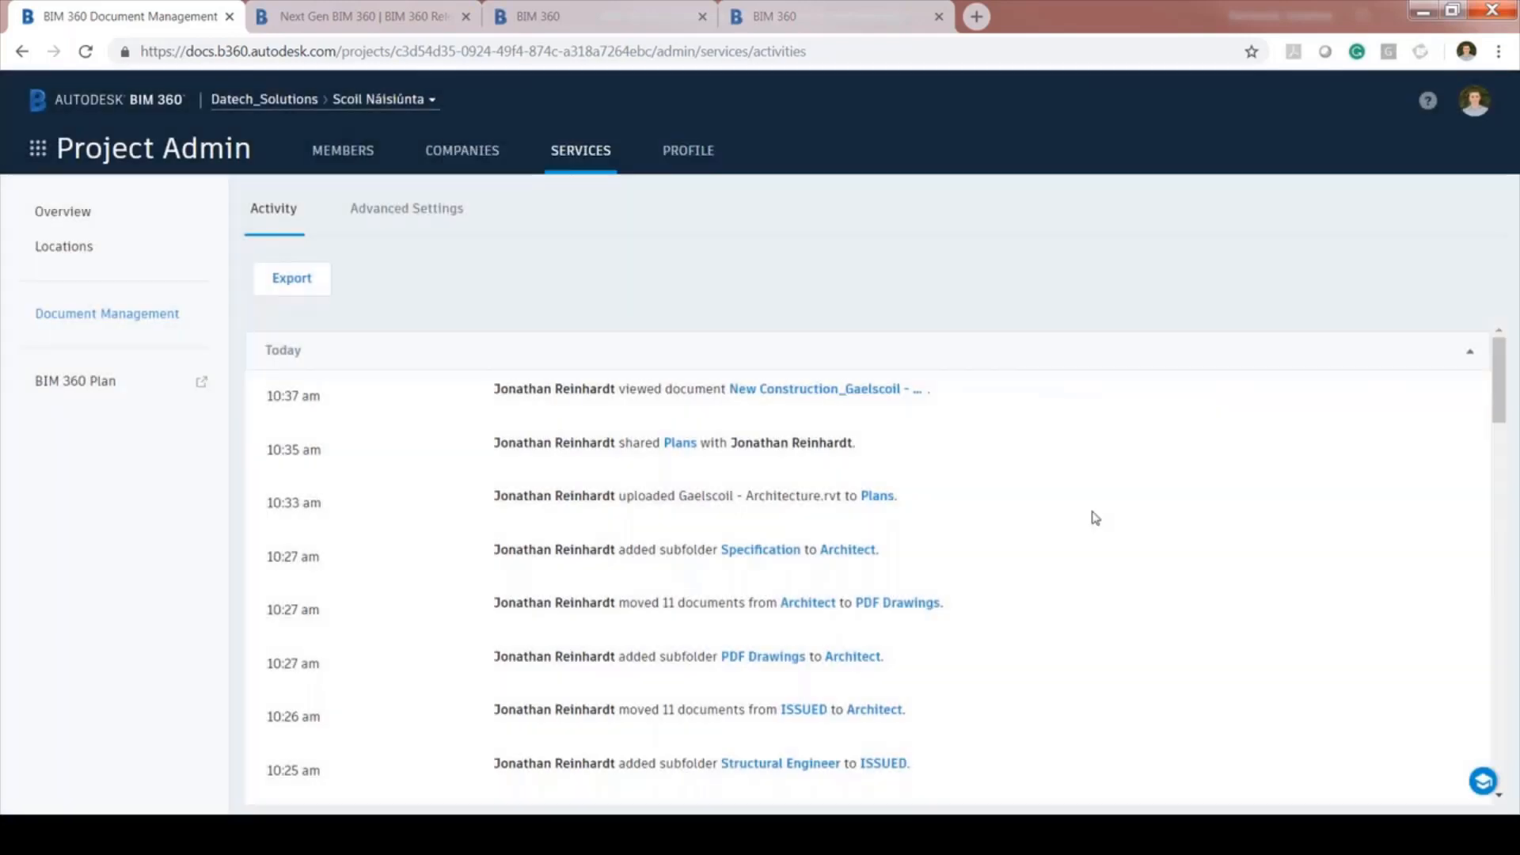
Check Document Management advanced settings, then put the Scoil Náisiúnta project profile into edit mode
left_click(415, 212)
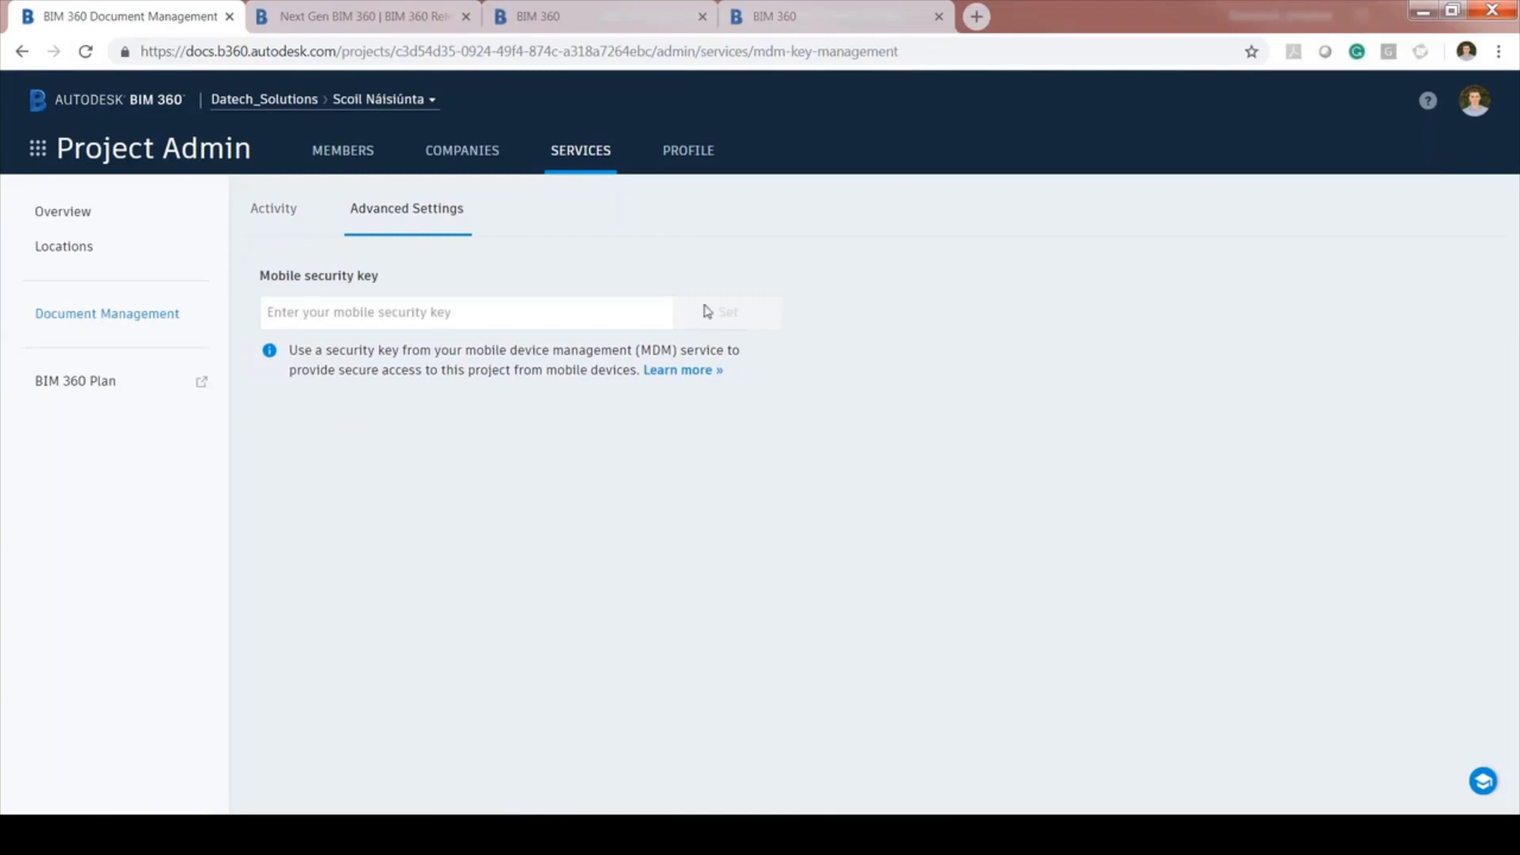
left_click(474, 306)
left_click(673, 155)
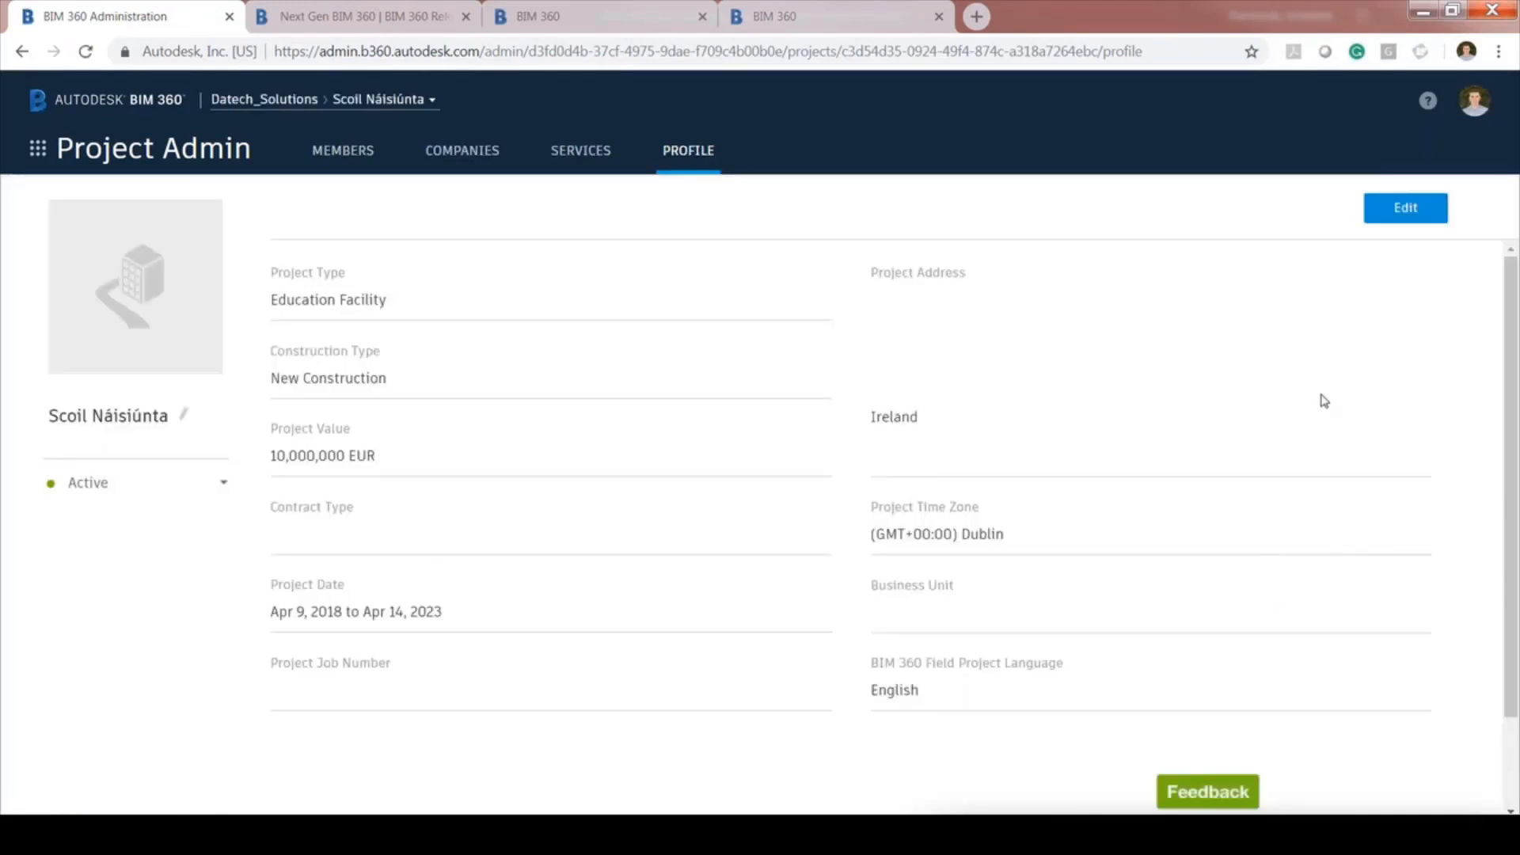
scroll(1411, 687, "down", 2)
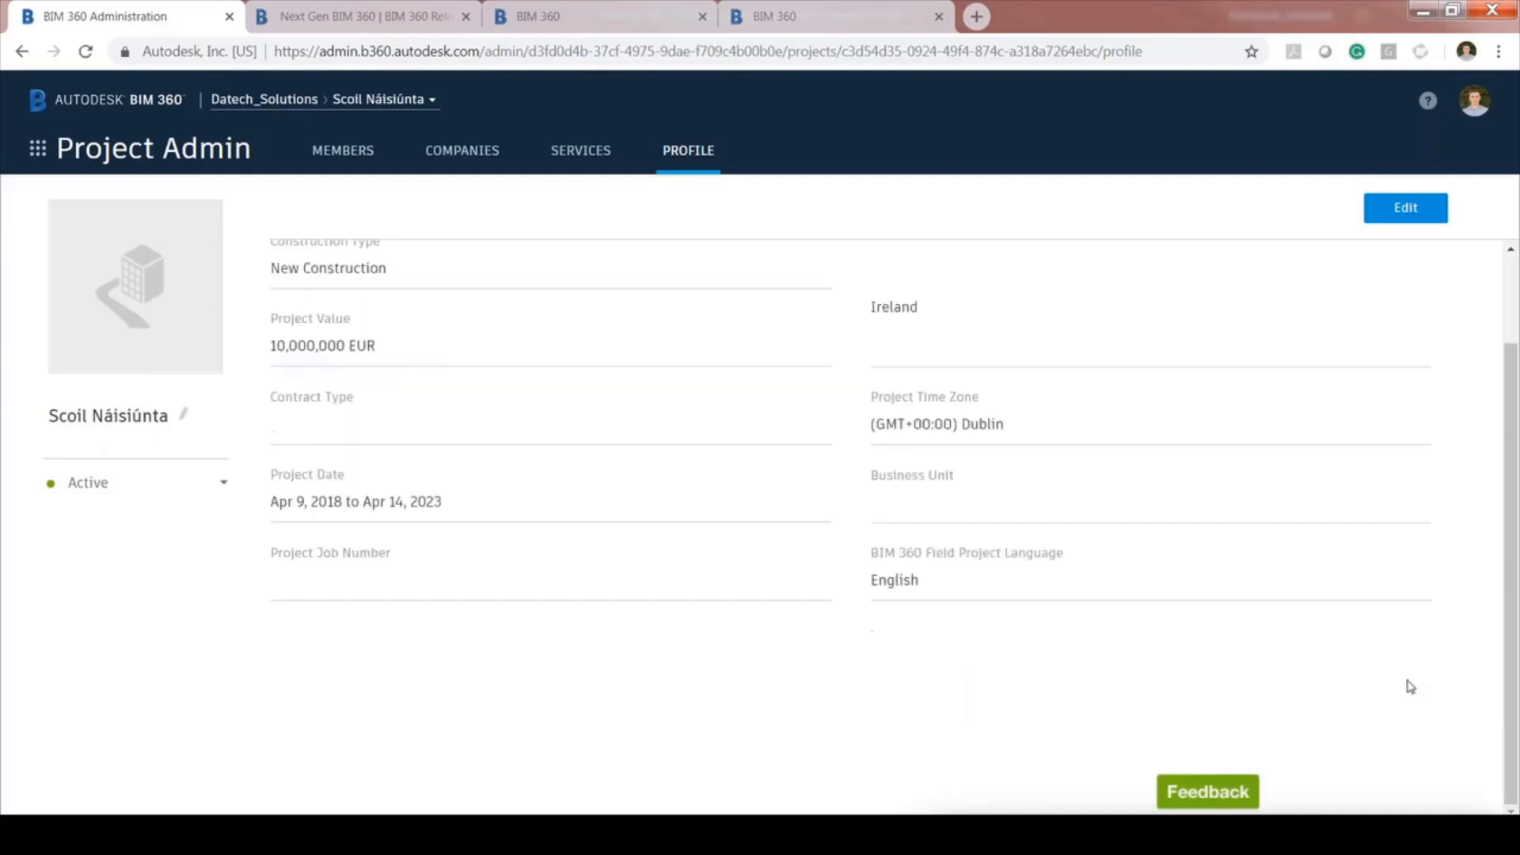
scroll(1411, 687, "up", 2)
left_click(1405, 208)
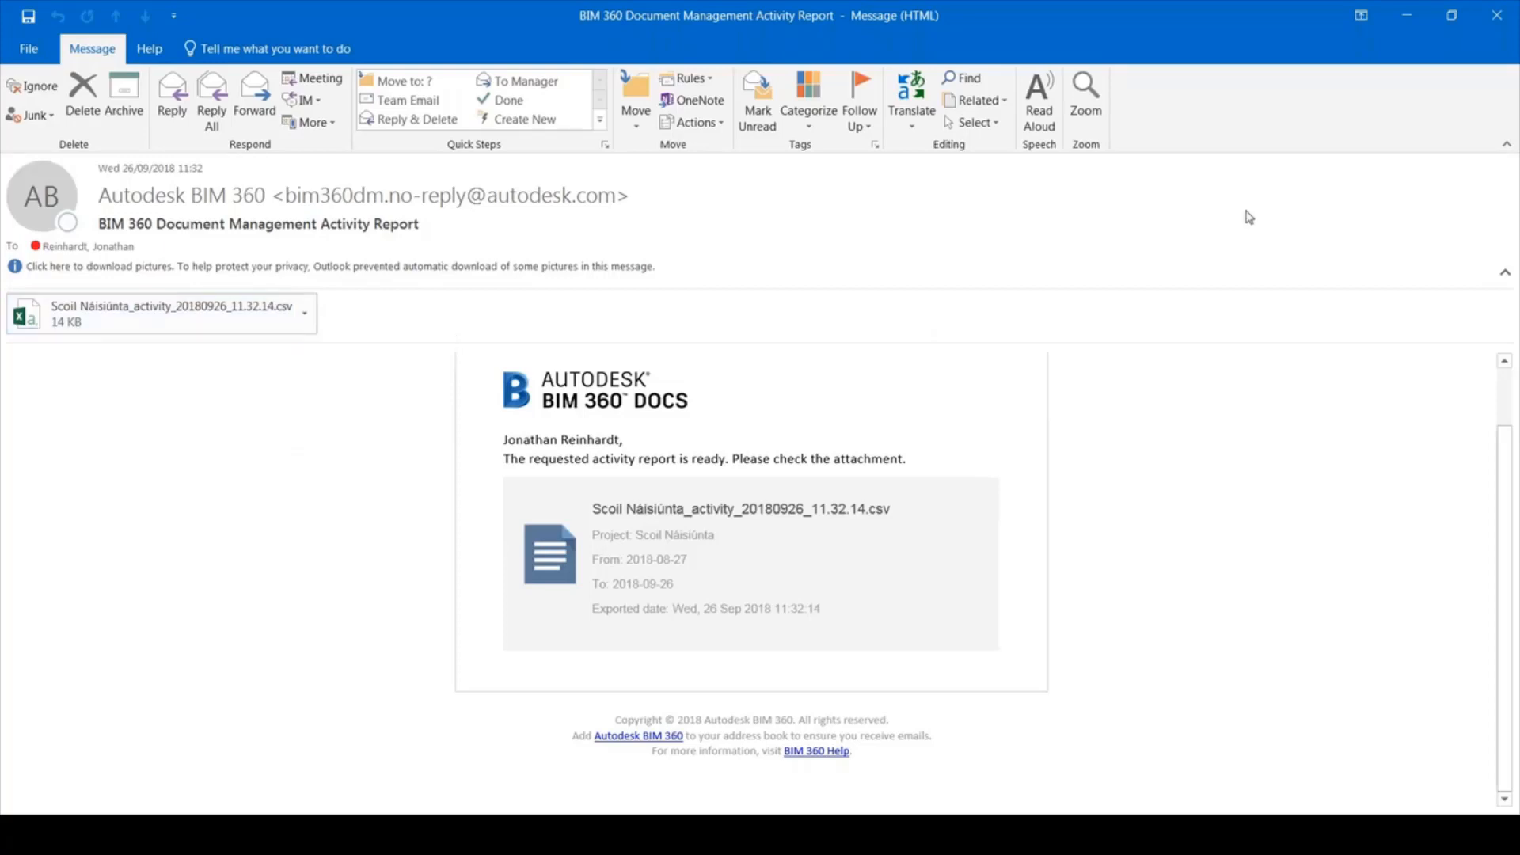
Preview the emailed activity report CSV, then choose Save As for the attachment
left_click(119, 318)
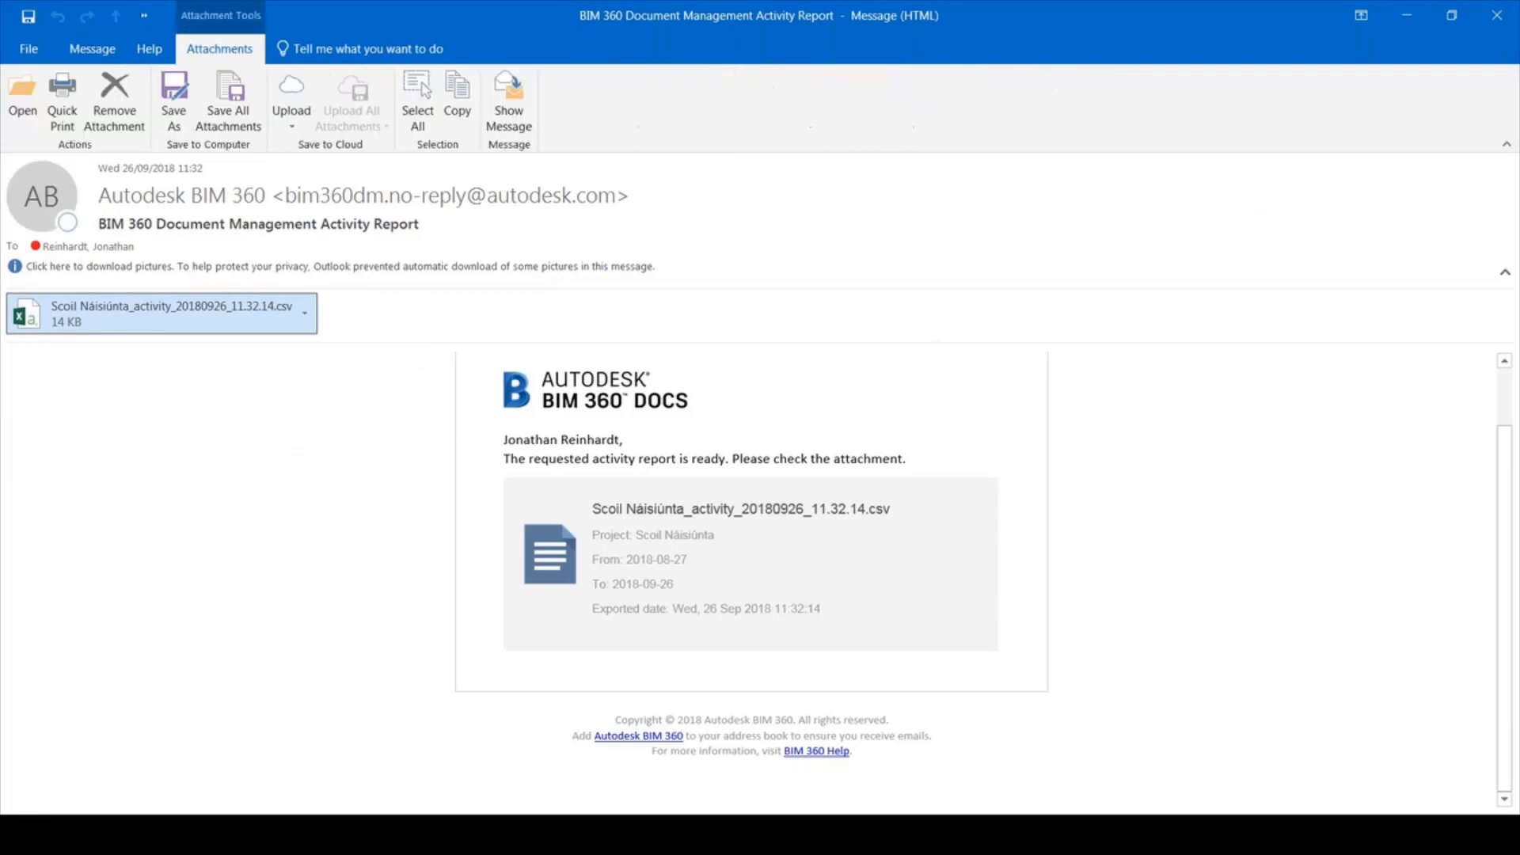
left_click(225, 315)
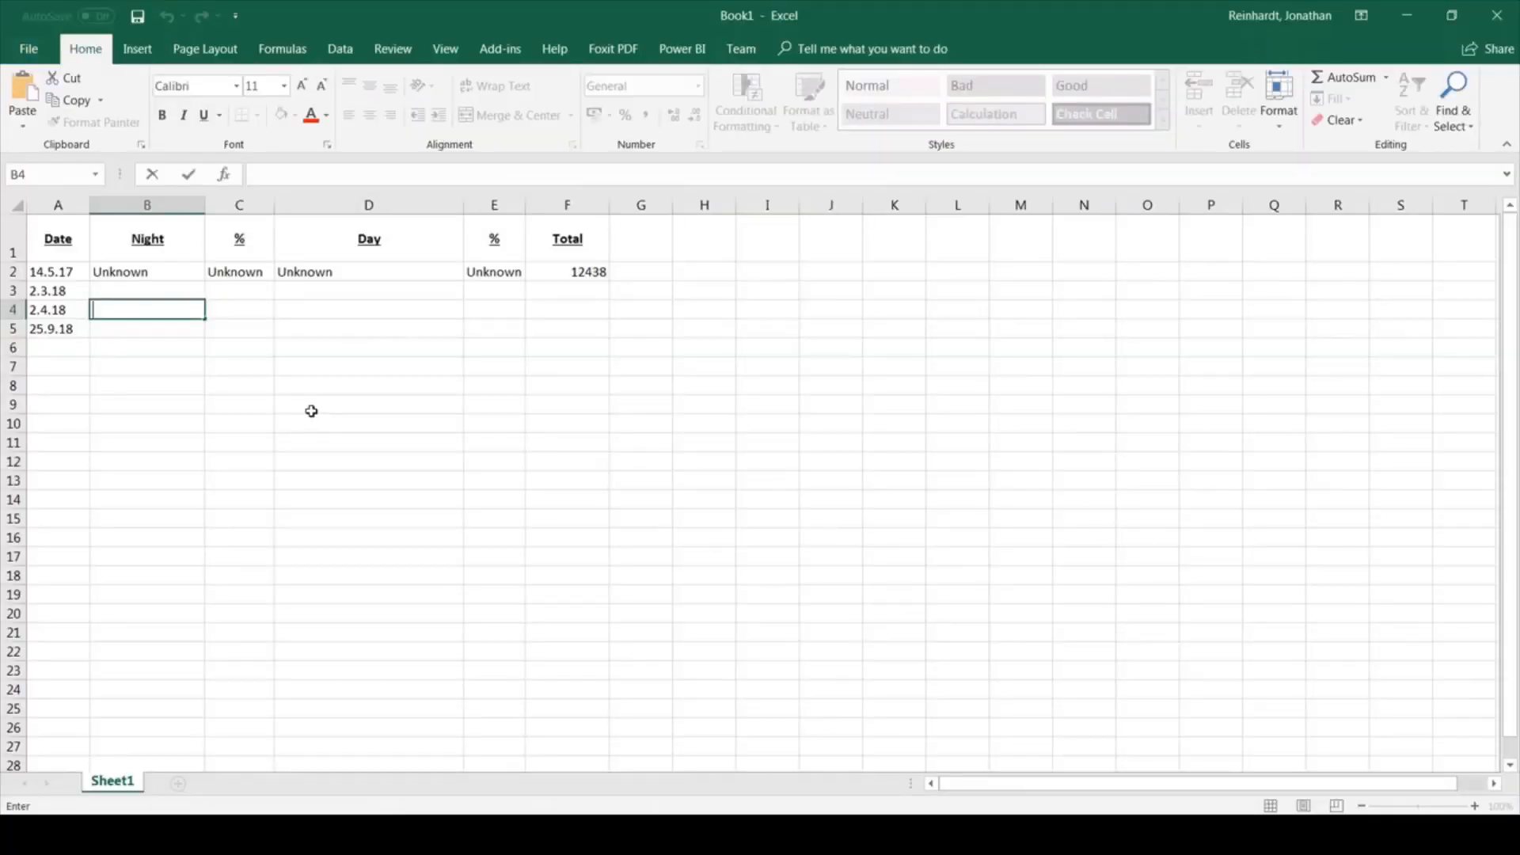
left_click(1418, 16)
right_click(147, 326)
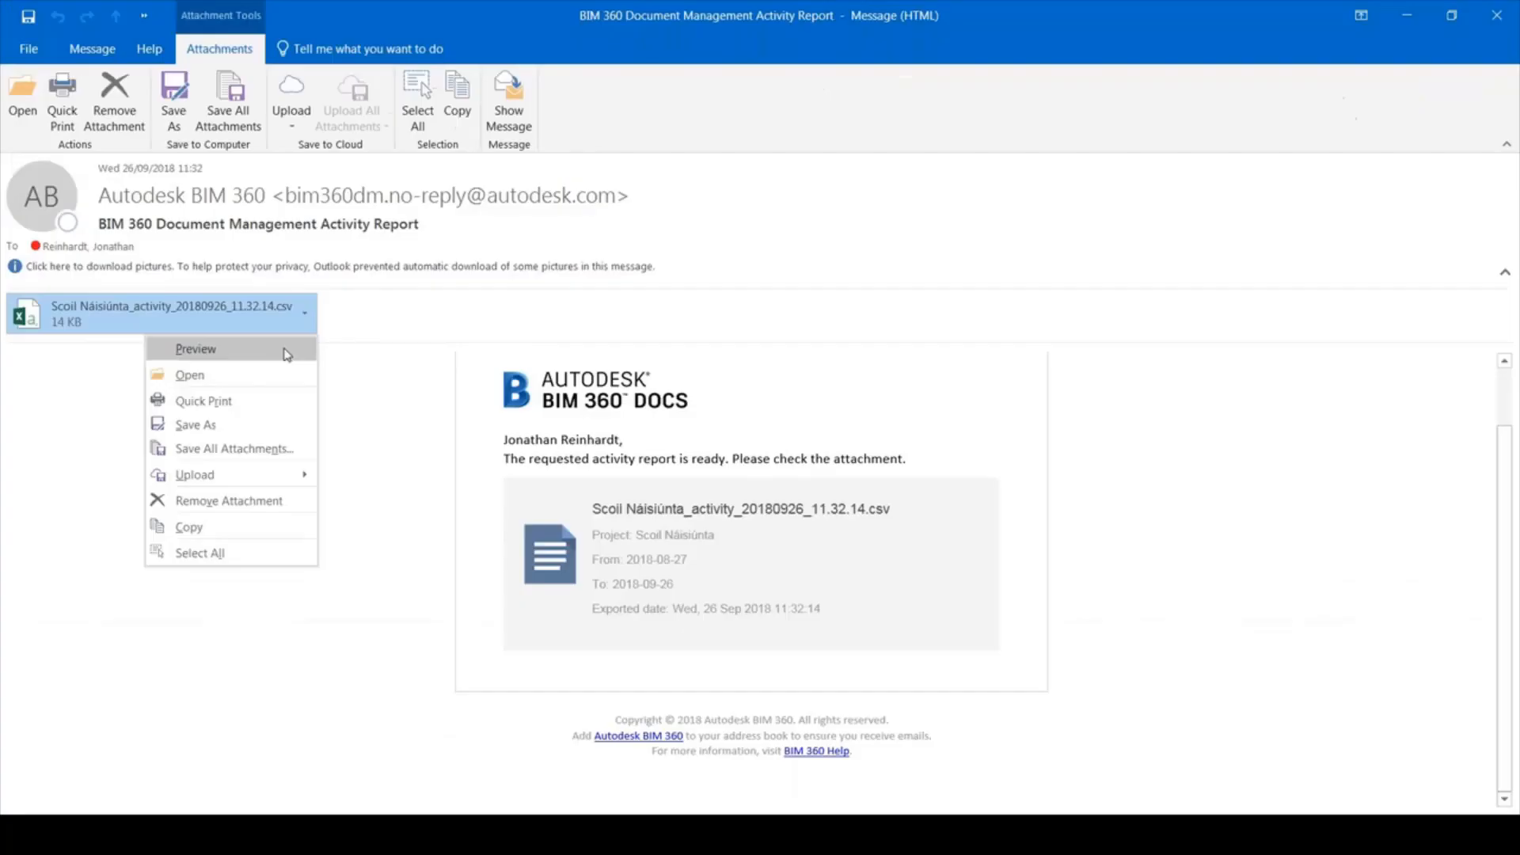
left_click(221, 373)
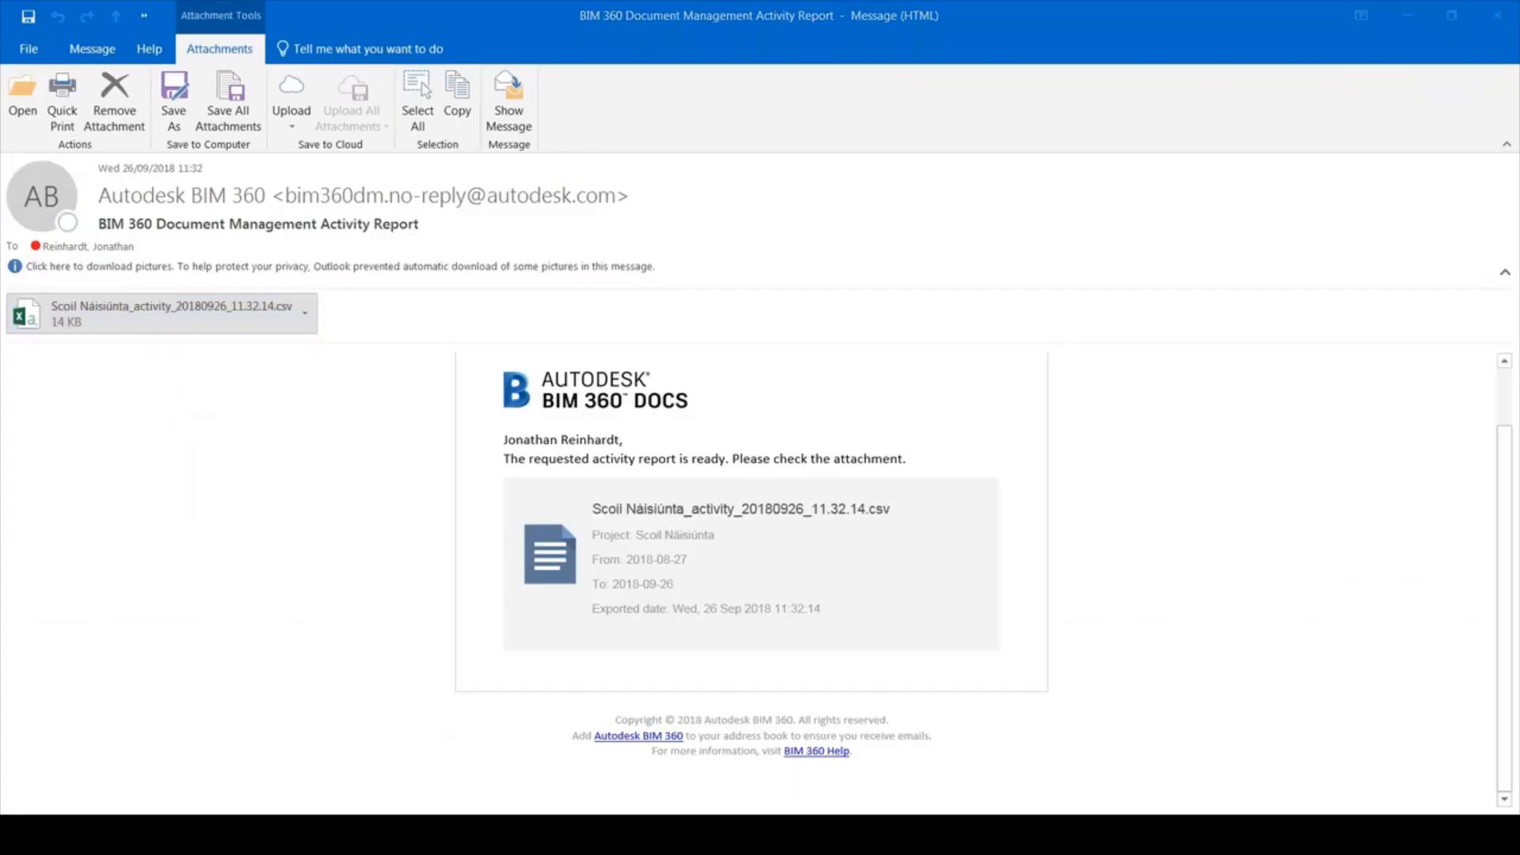
right_click(147, 304)
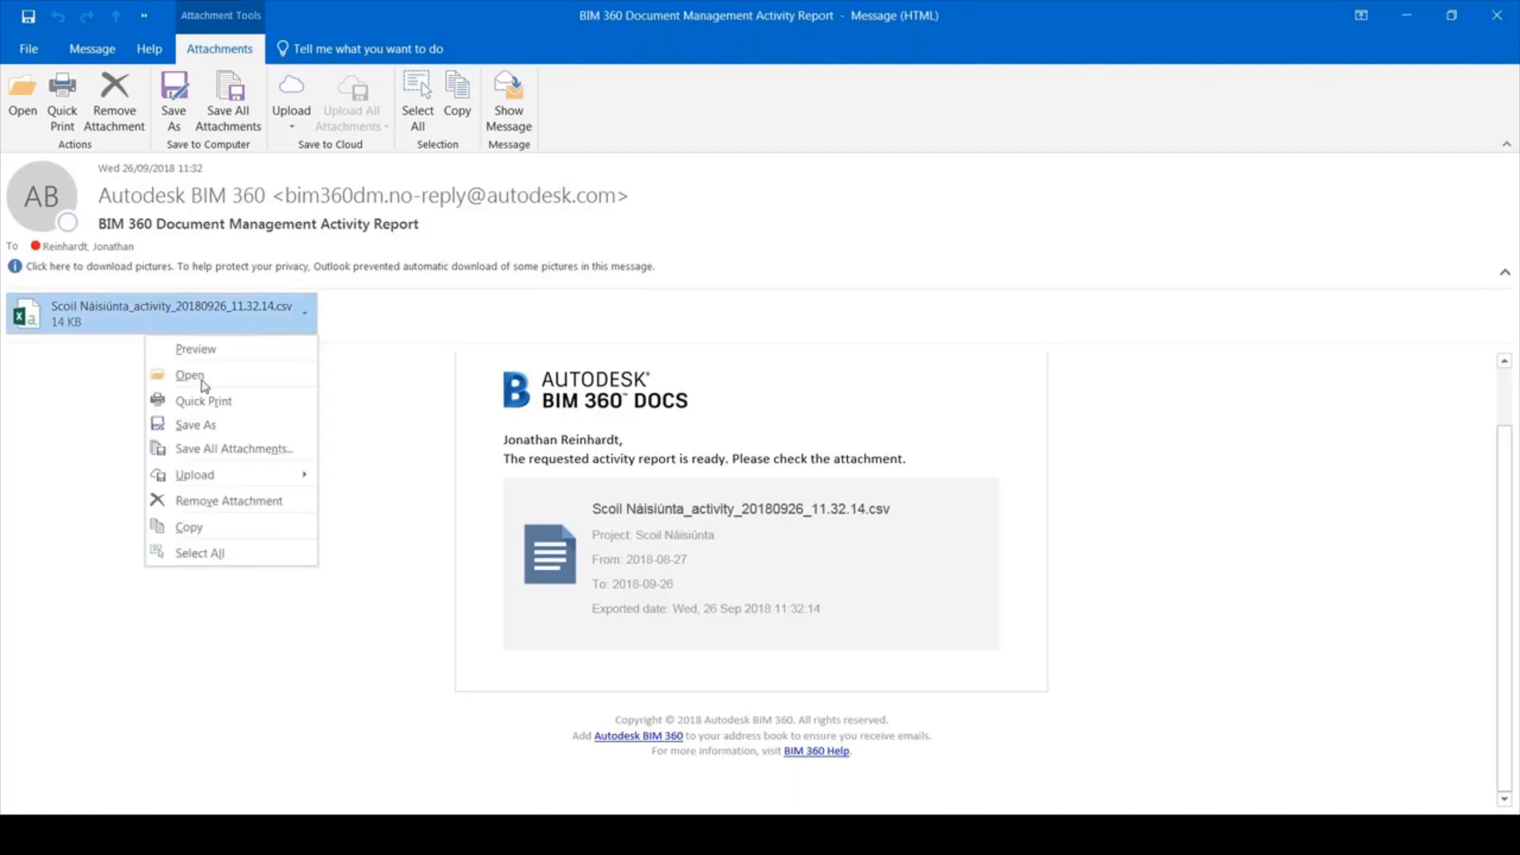
left_click(274, 428)
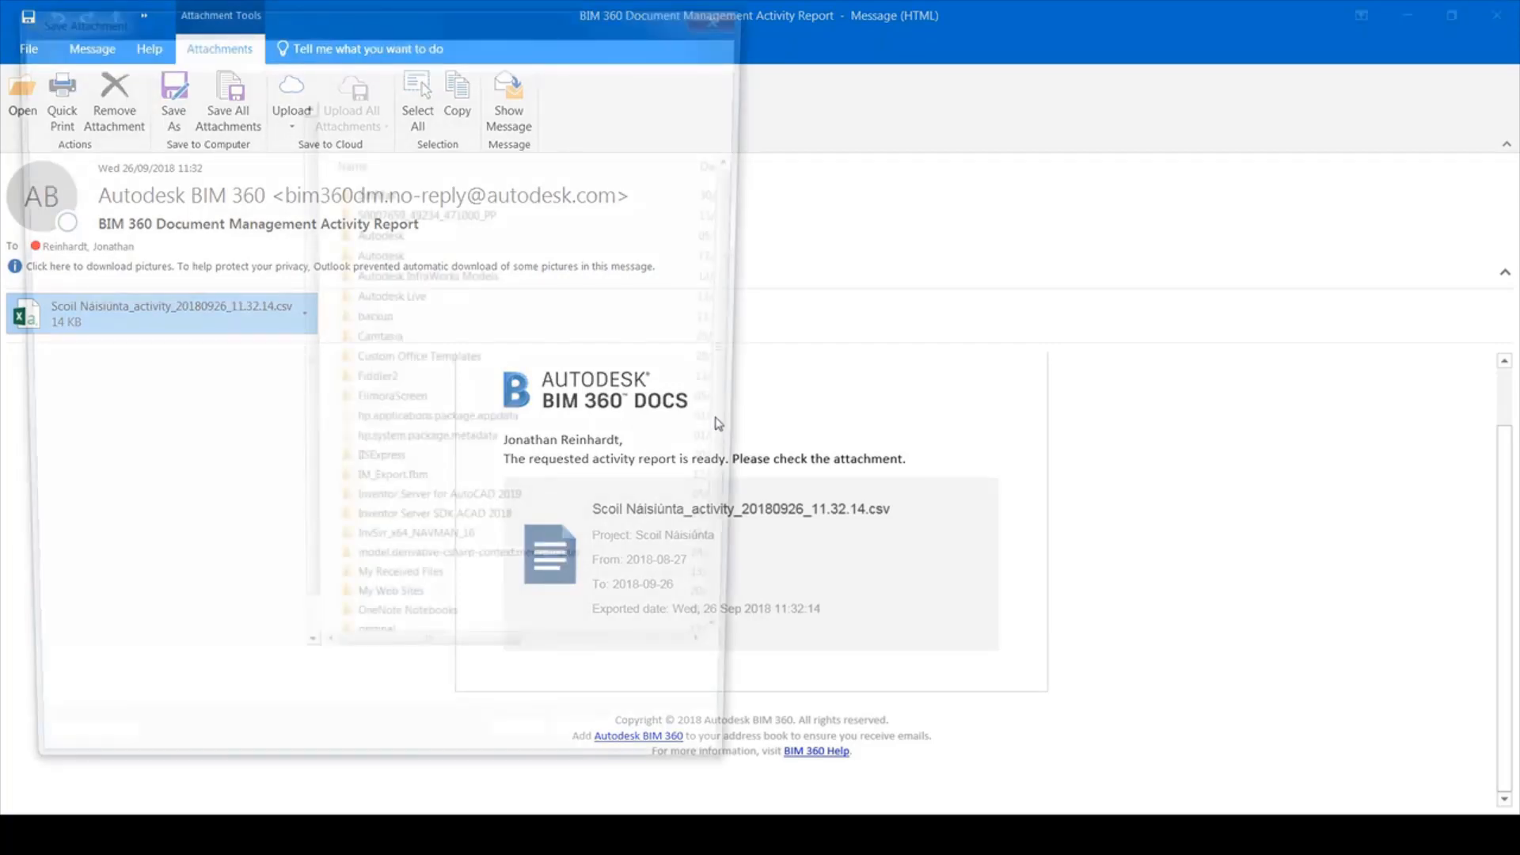
Look through the Documents library and confirm the Autodesk Desktop Connector is running
left_click(104, 318)
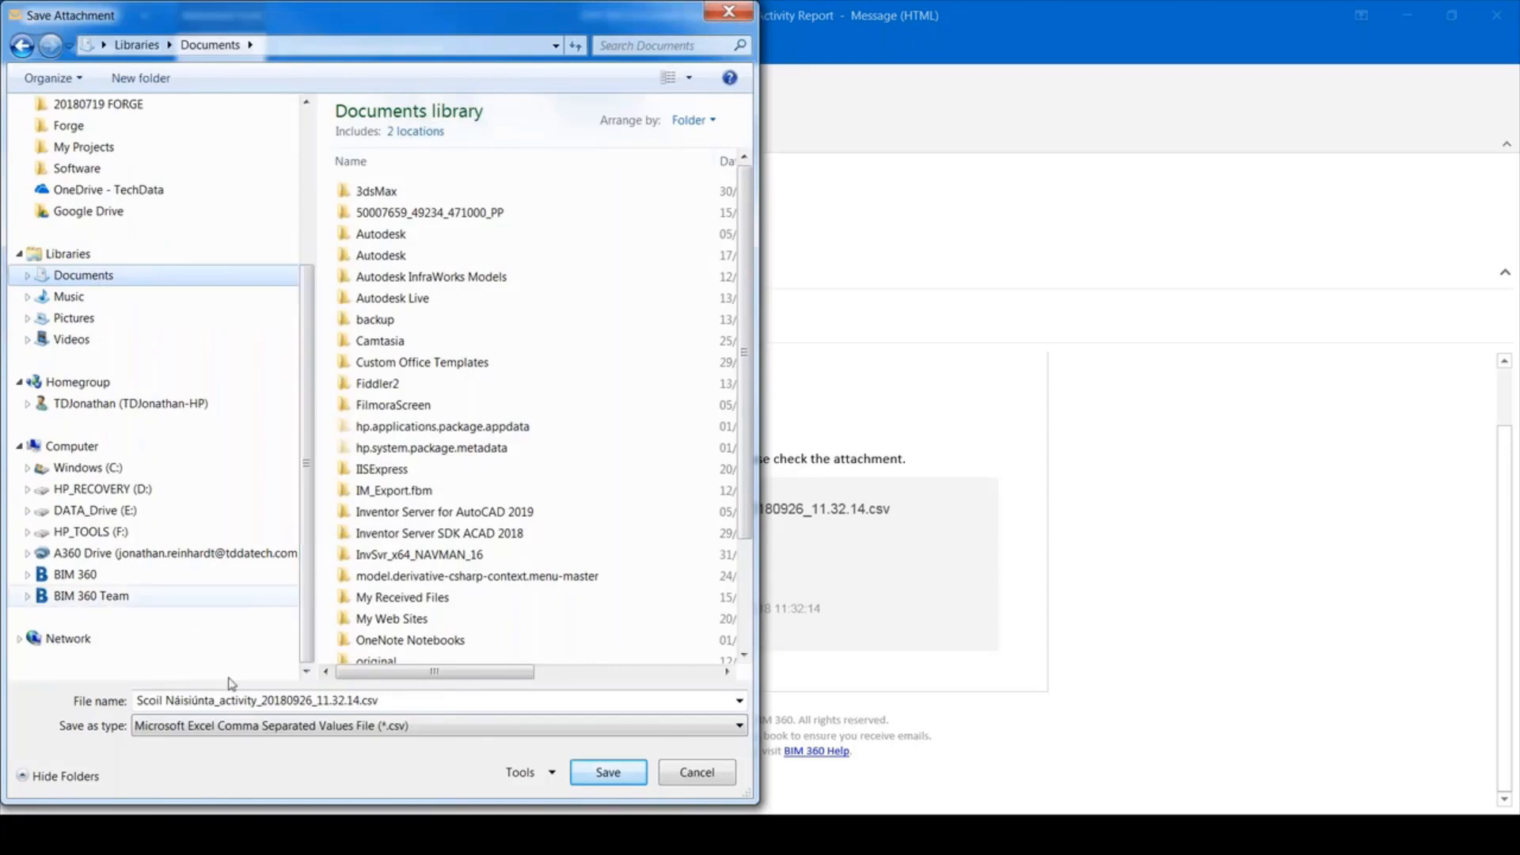
left_click_drag(310, 640, 310, 543)
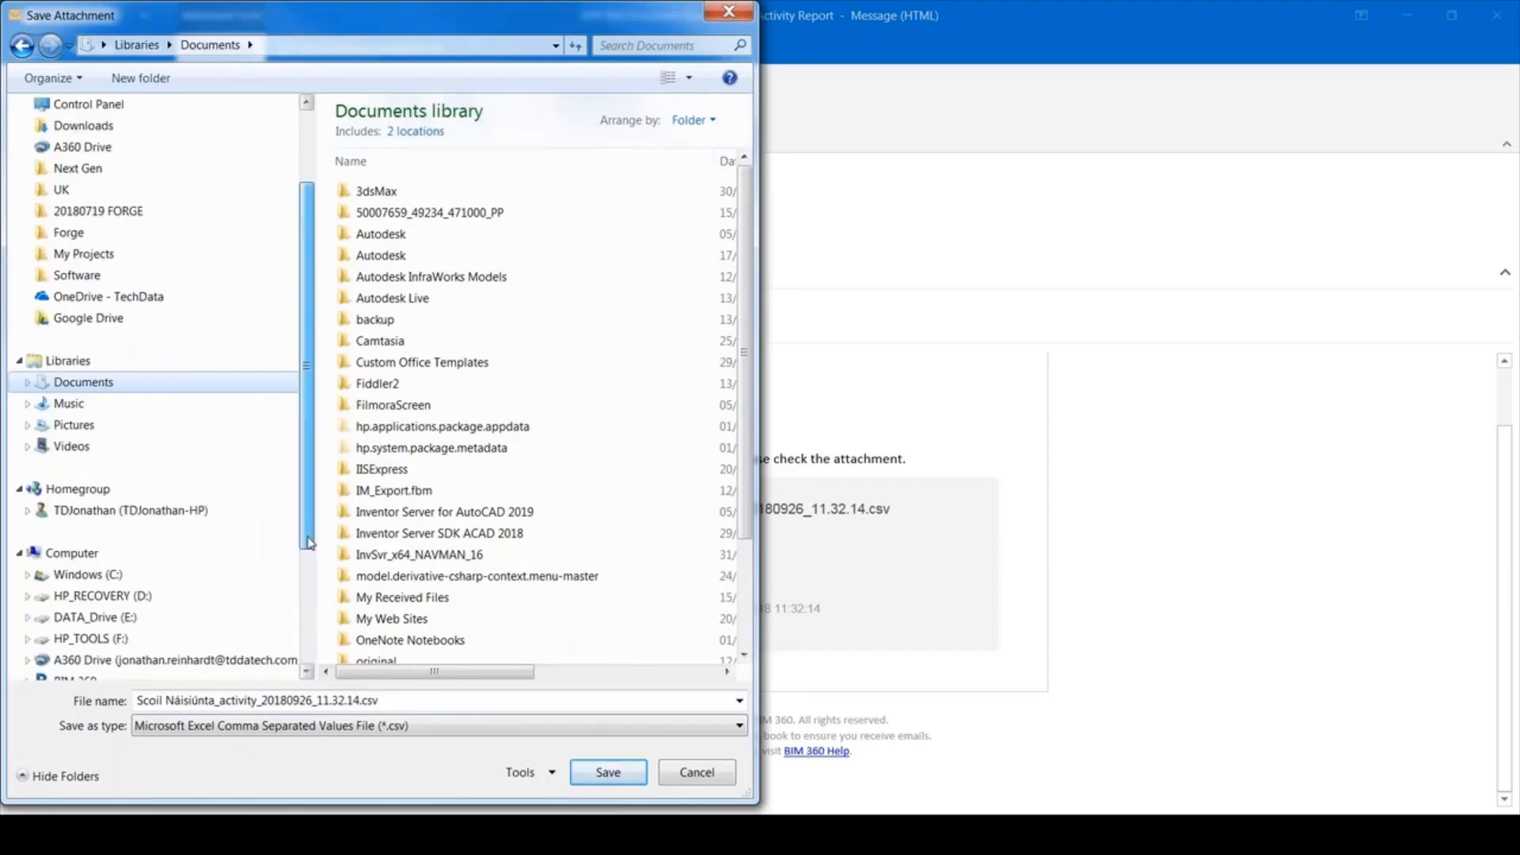
scroll(99, 513, "down", 3)
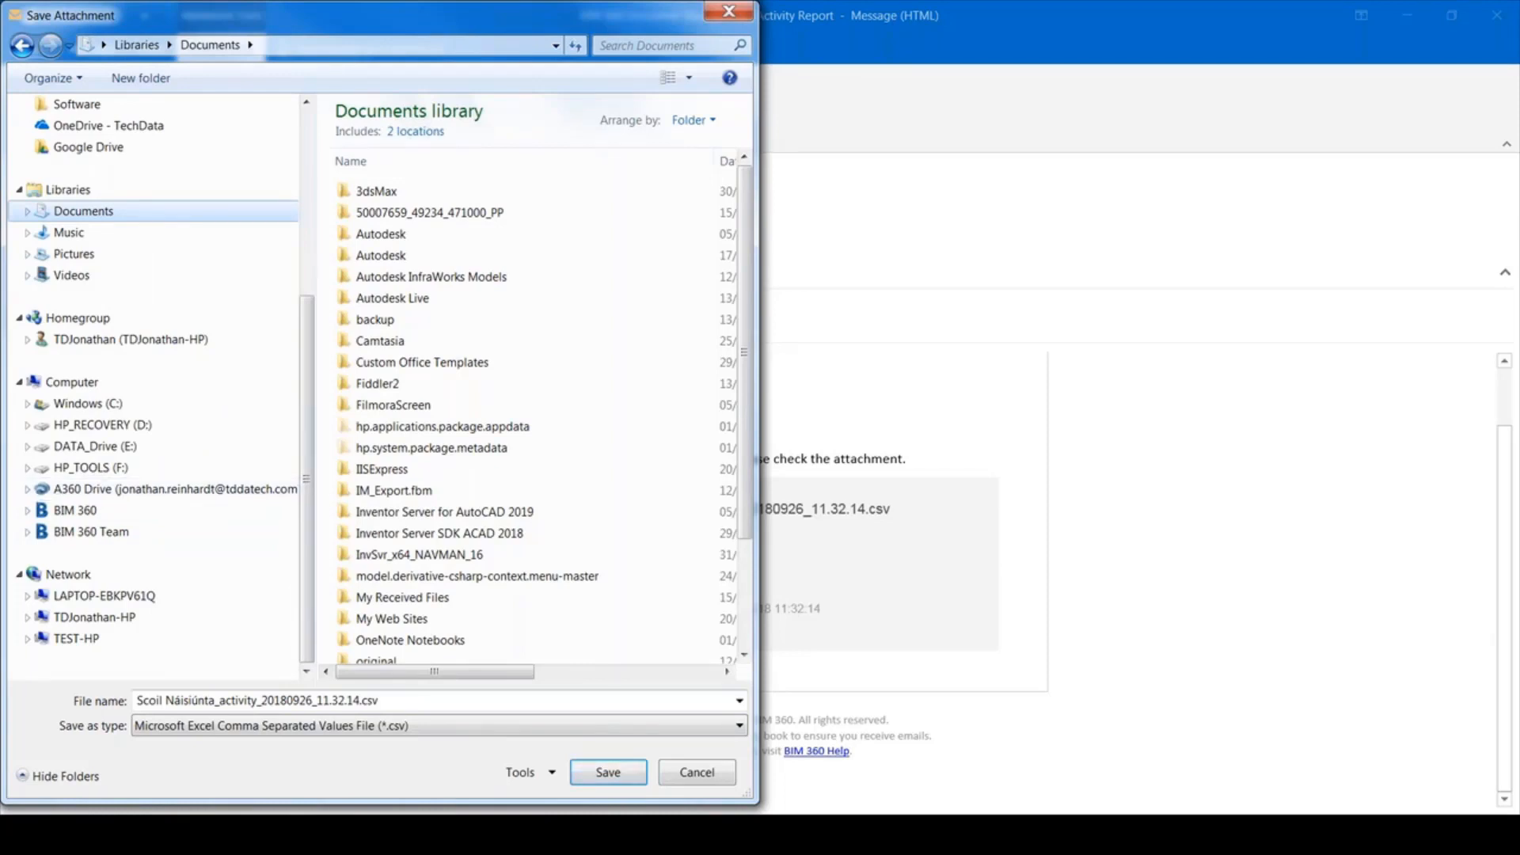
left_click(1269, 834)
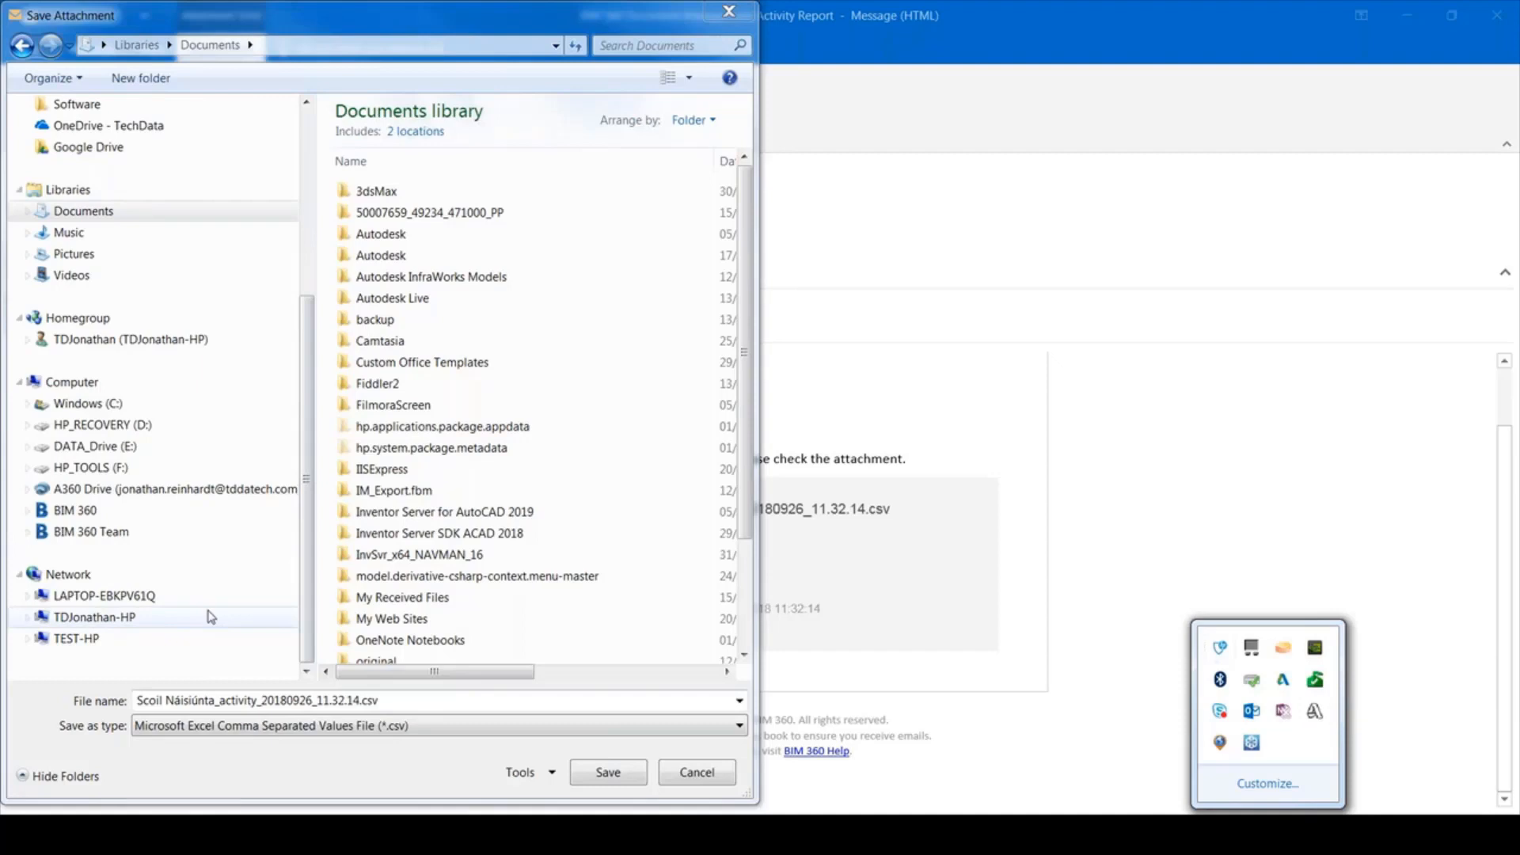
Save the CSV into BIM 360 > Datech_Solutions > Scoil Náisiúnta > Project Files
left_click(75, 511)
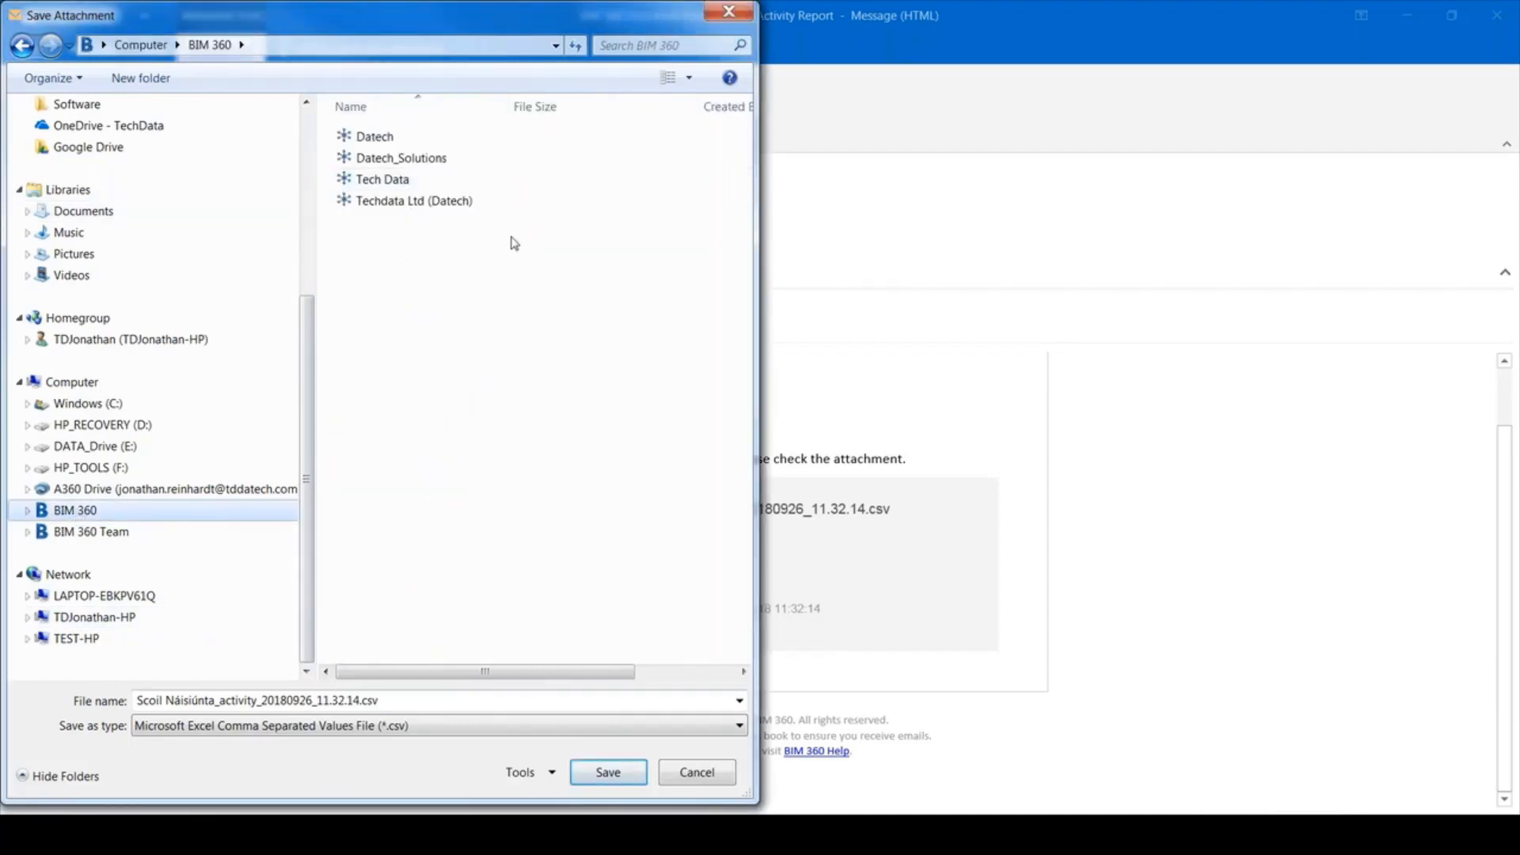
left_click(386, 160)
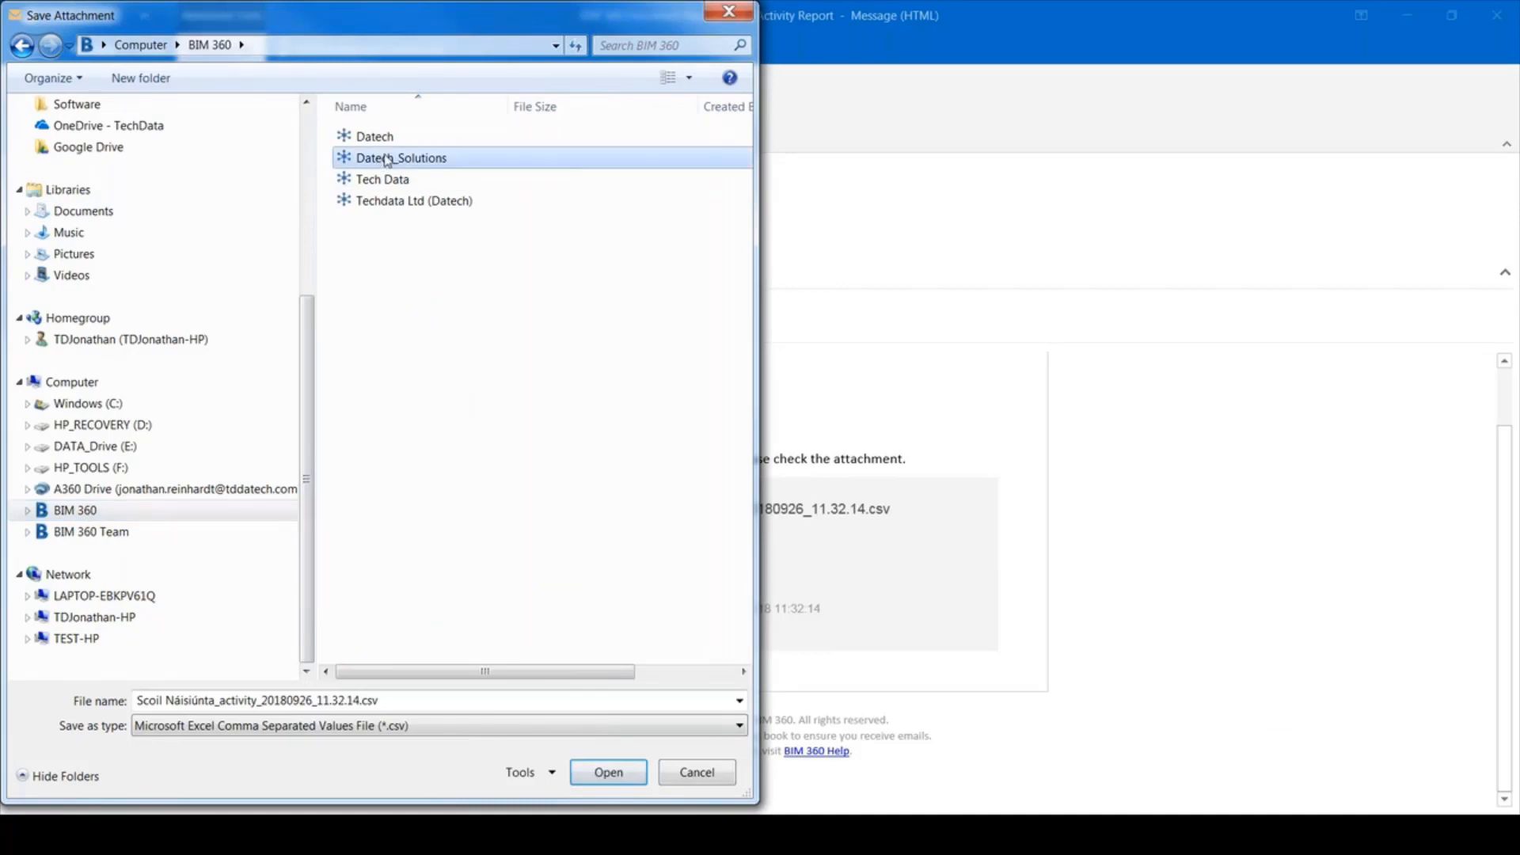
double_click(386, 160)
double_click(420, 223)
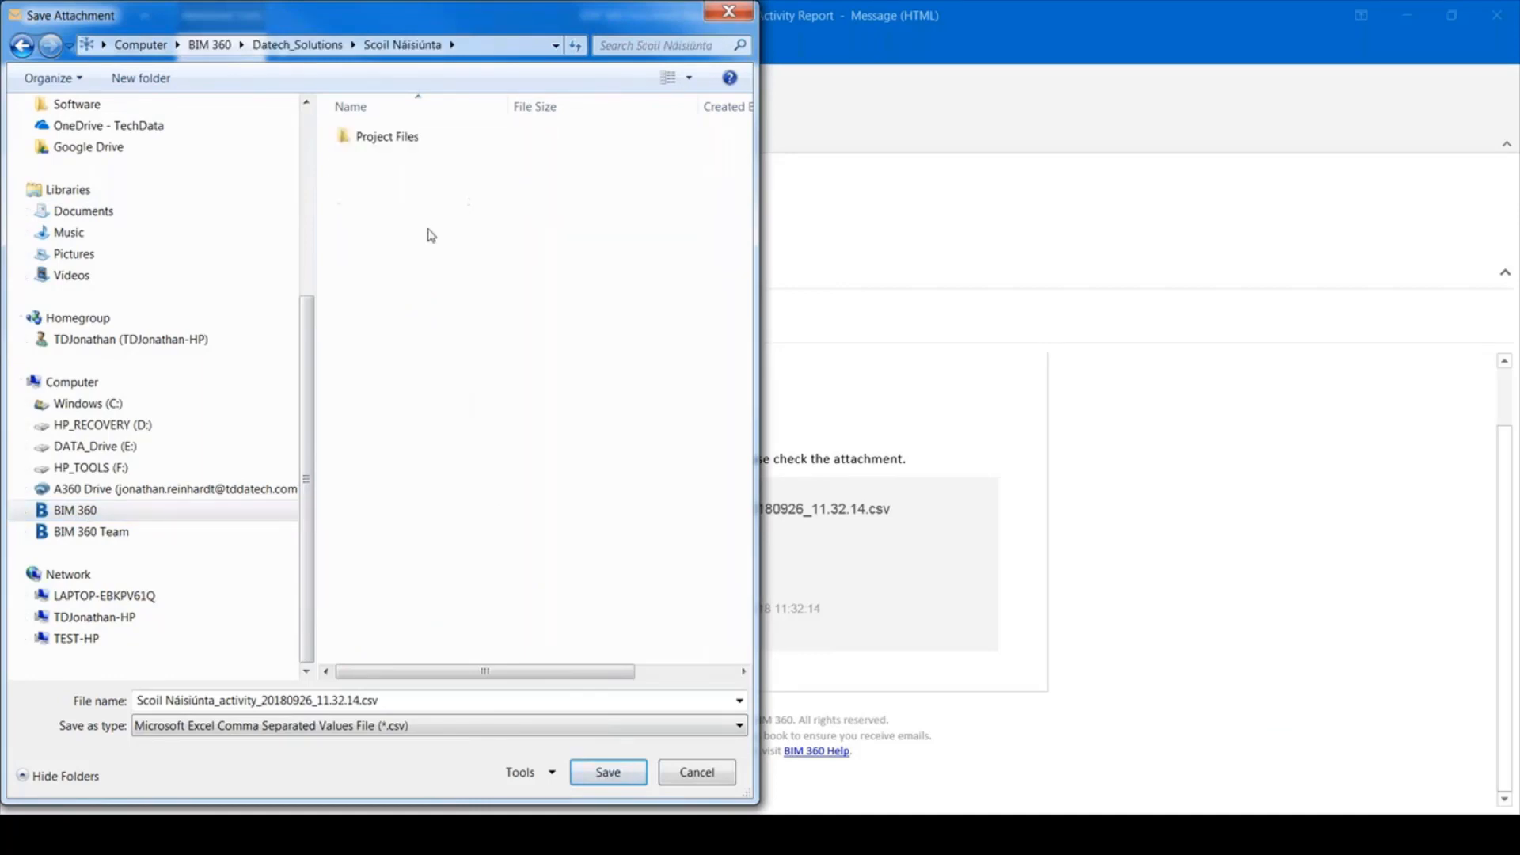
left_click(404, 140)
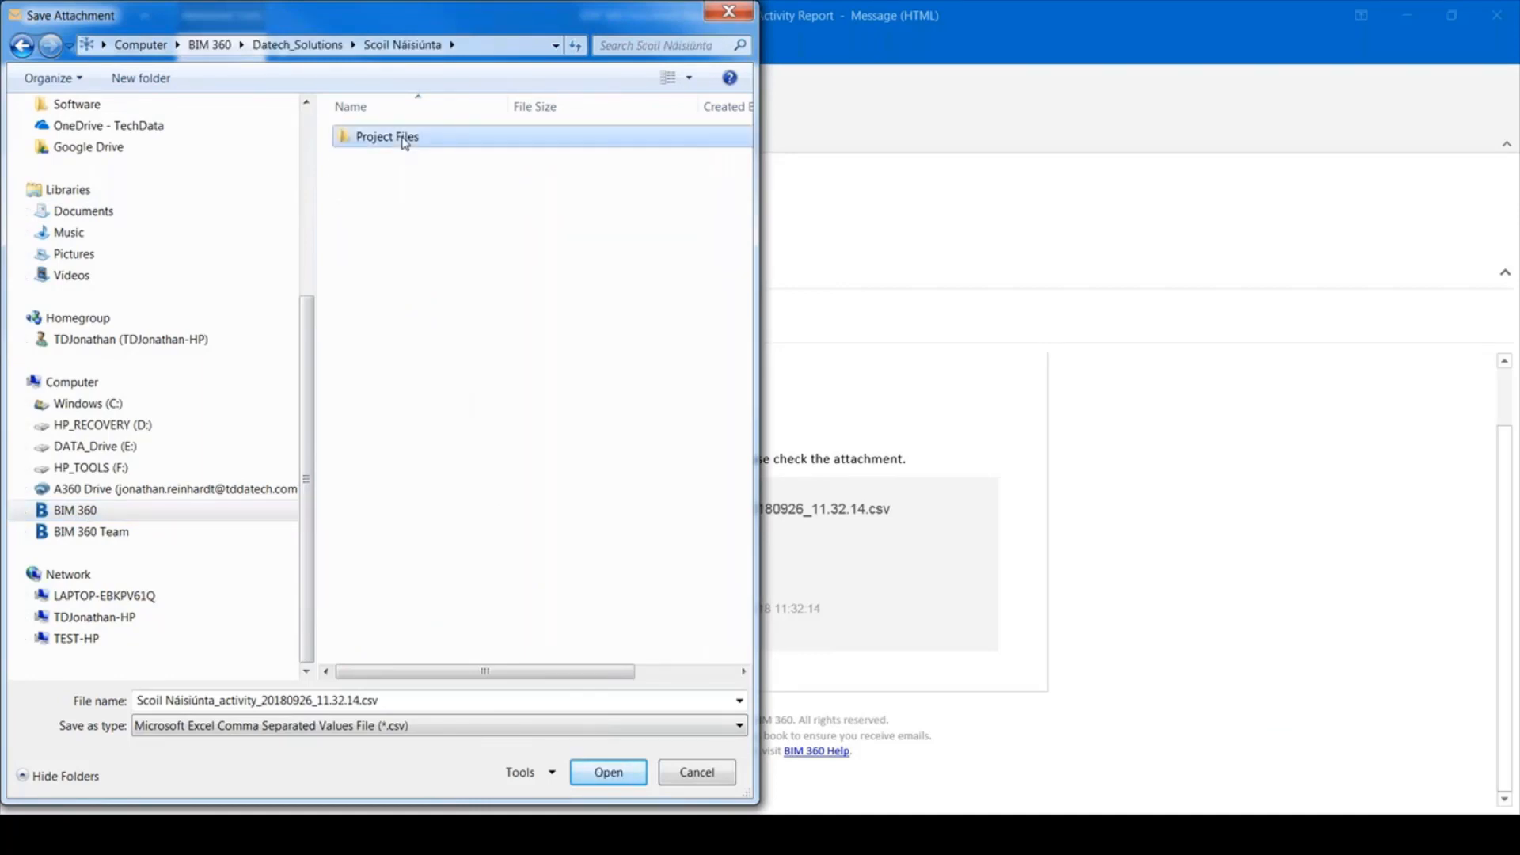
double_click(404, 140)
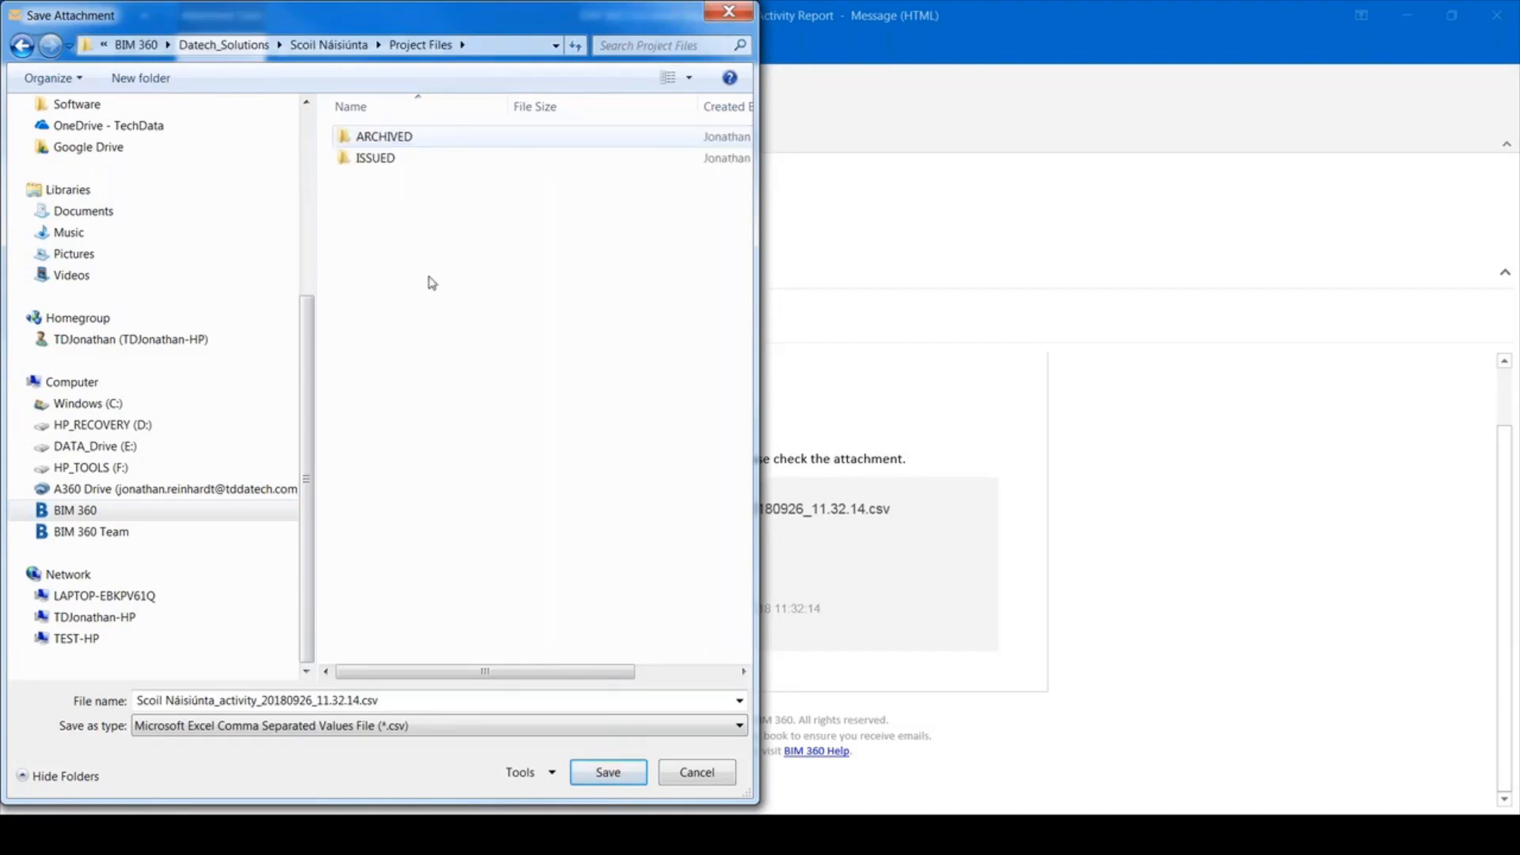
left_click(608, 774)
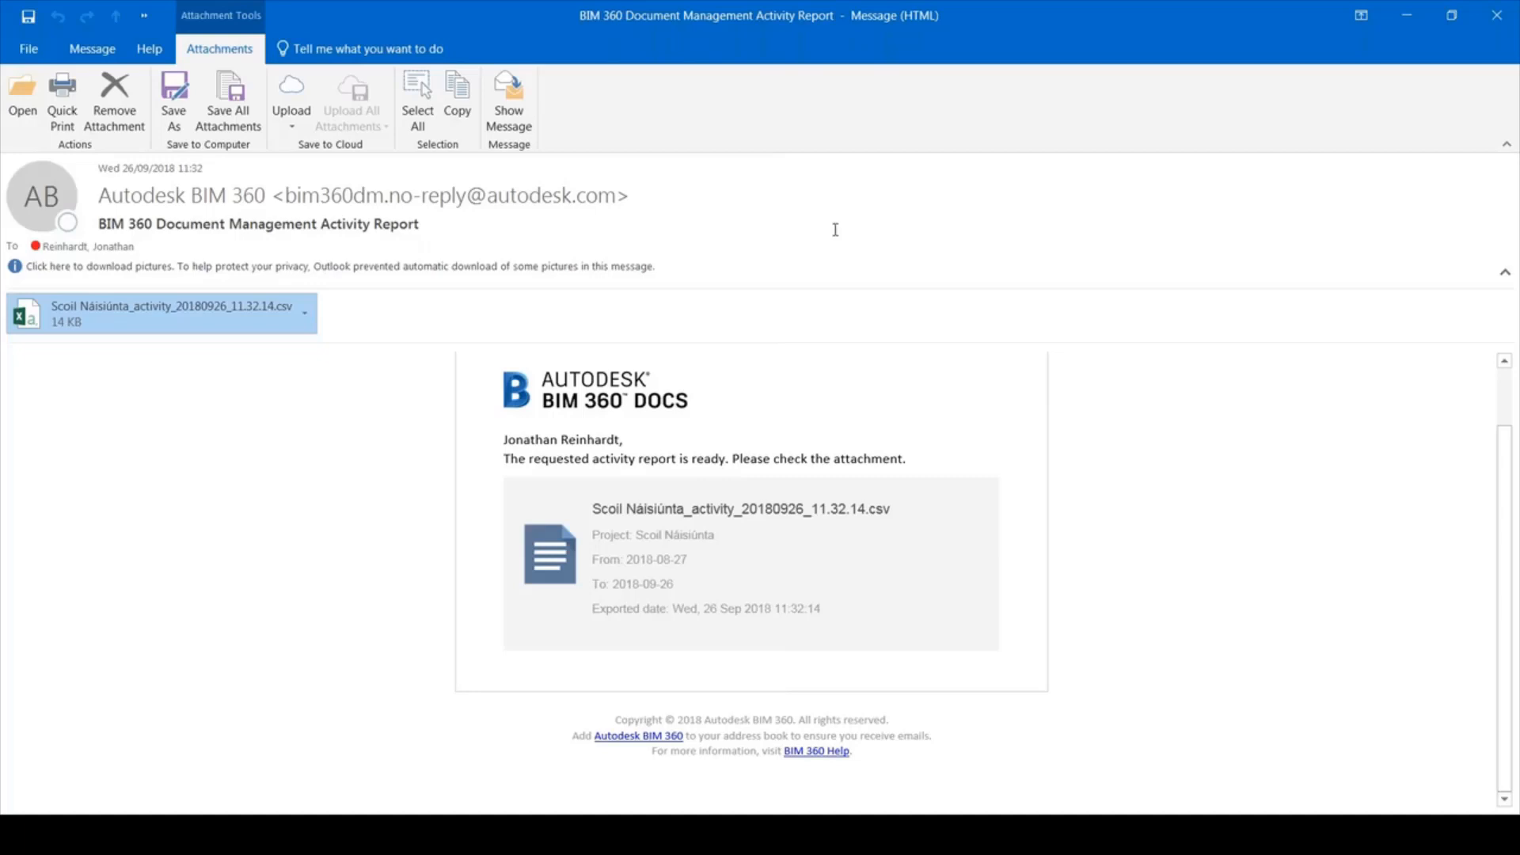
Close the activity report email and cancel the unsaved Scoil Náisiúnta profile edits
left_click(1492, 21)
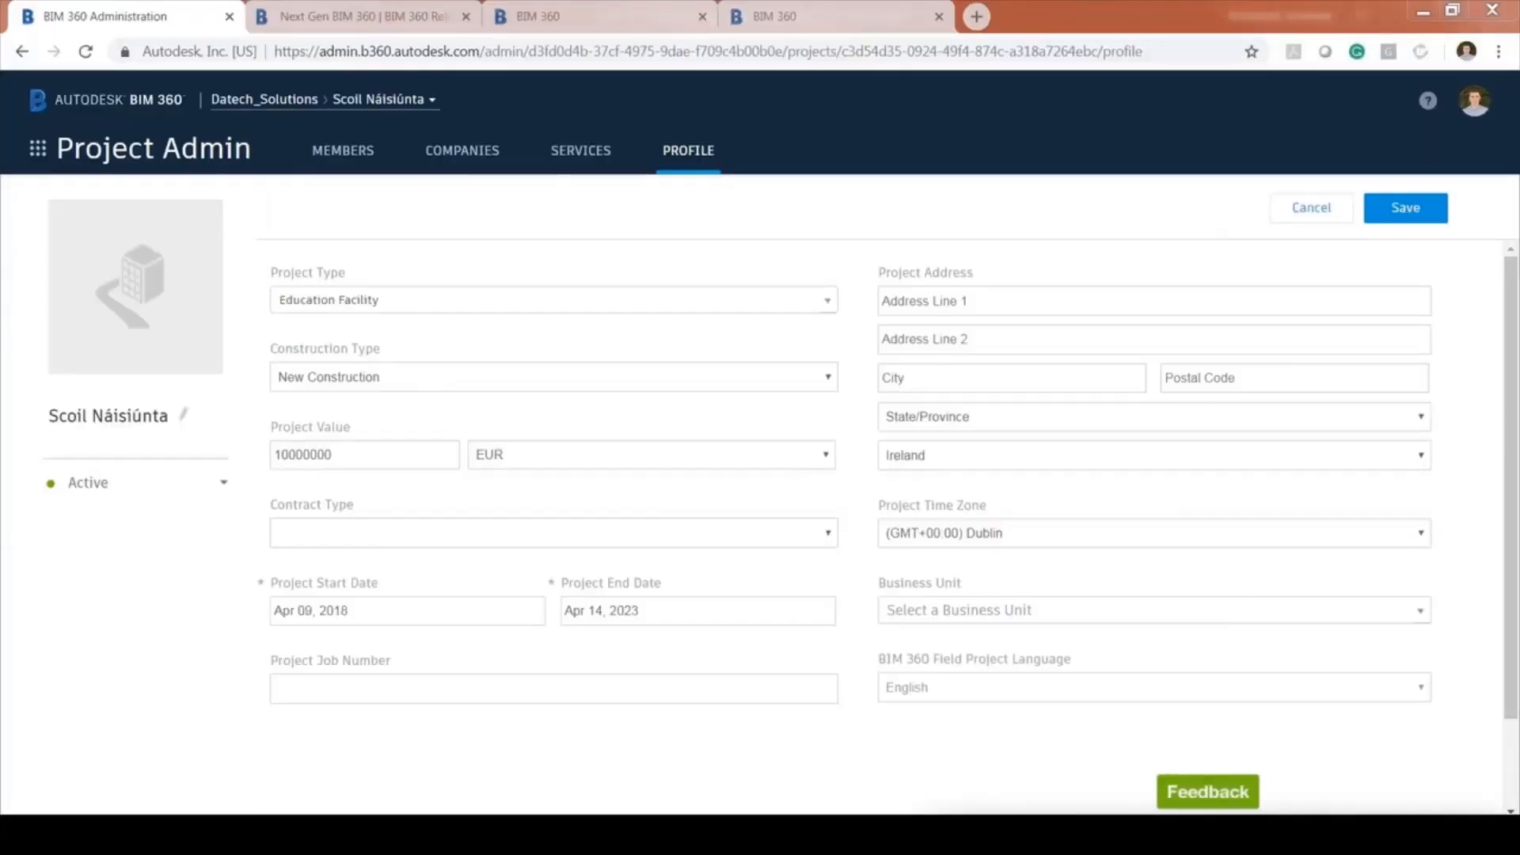
left_click(1327, 209)
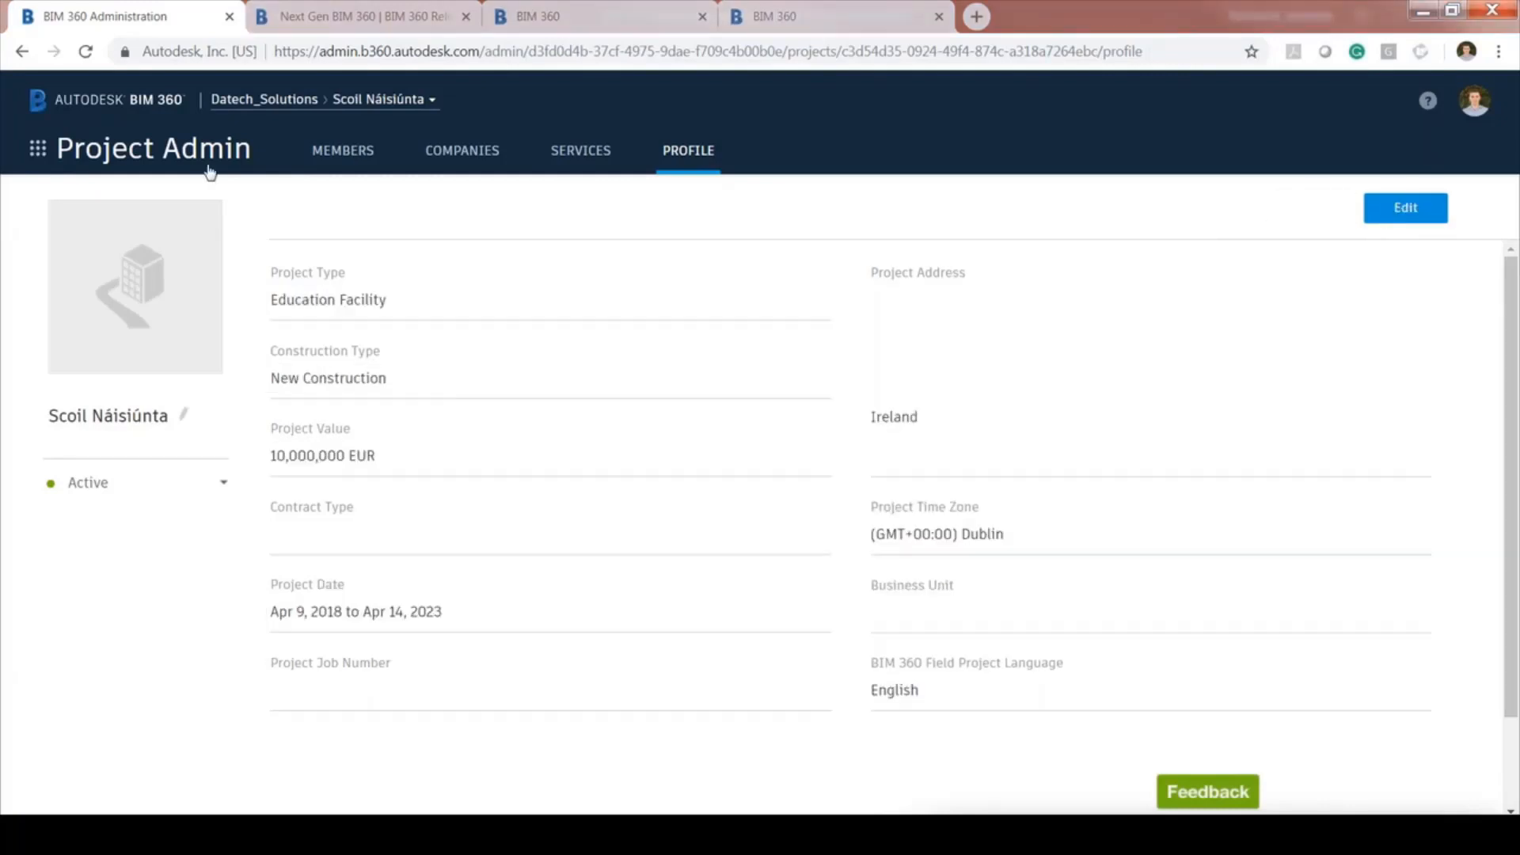
From Members, search for the new user and add them to the member table
left_click(358, 158)
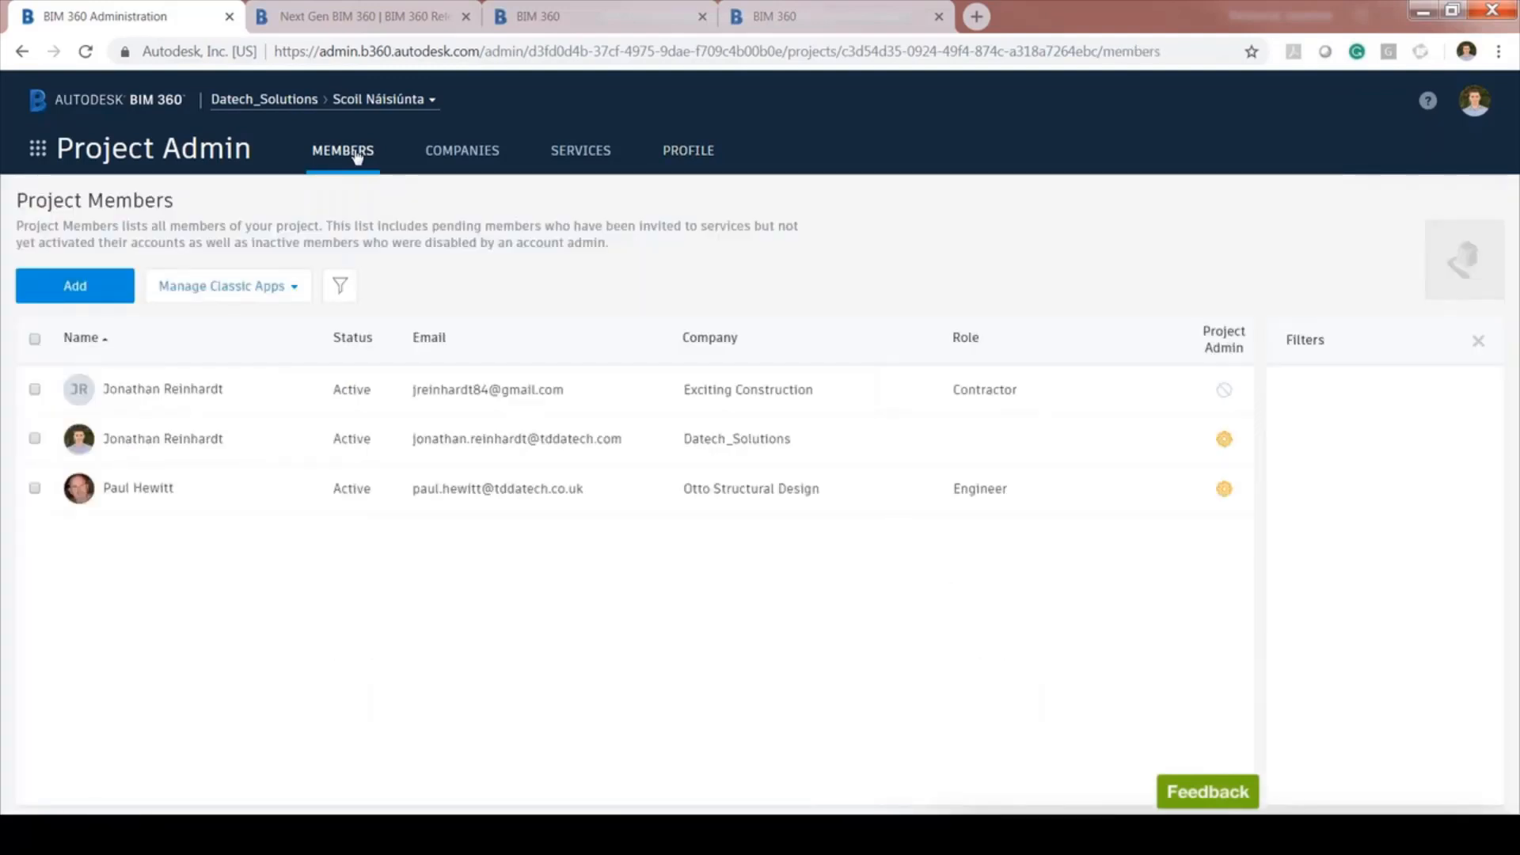
left_click(76, 286)
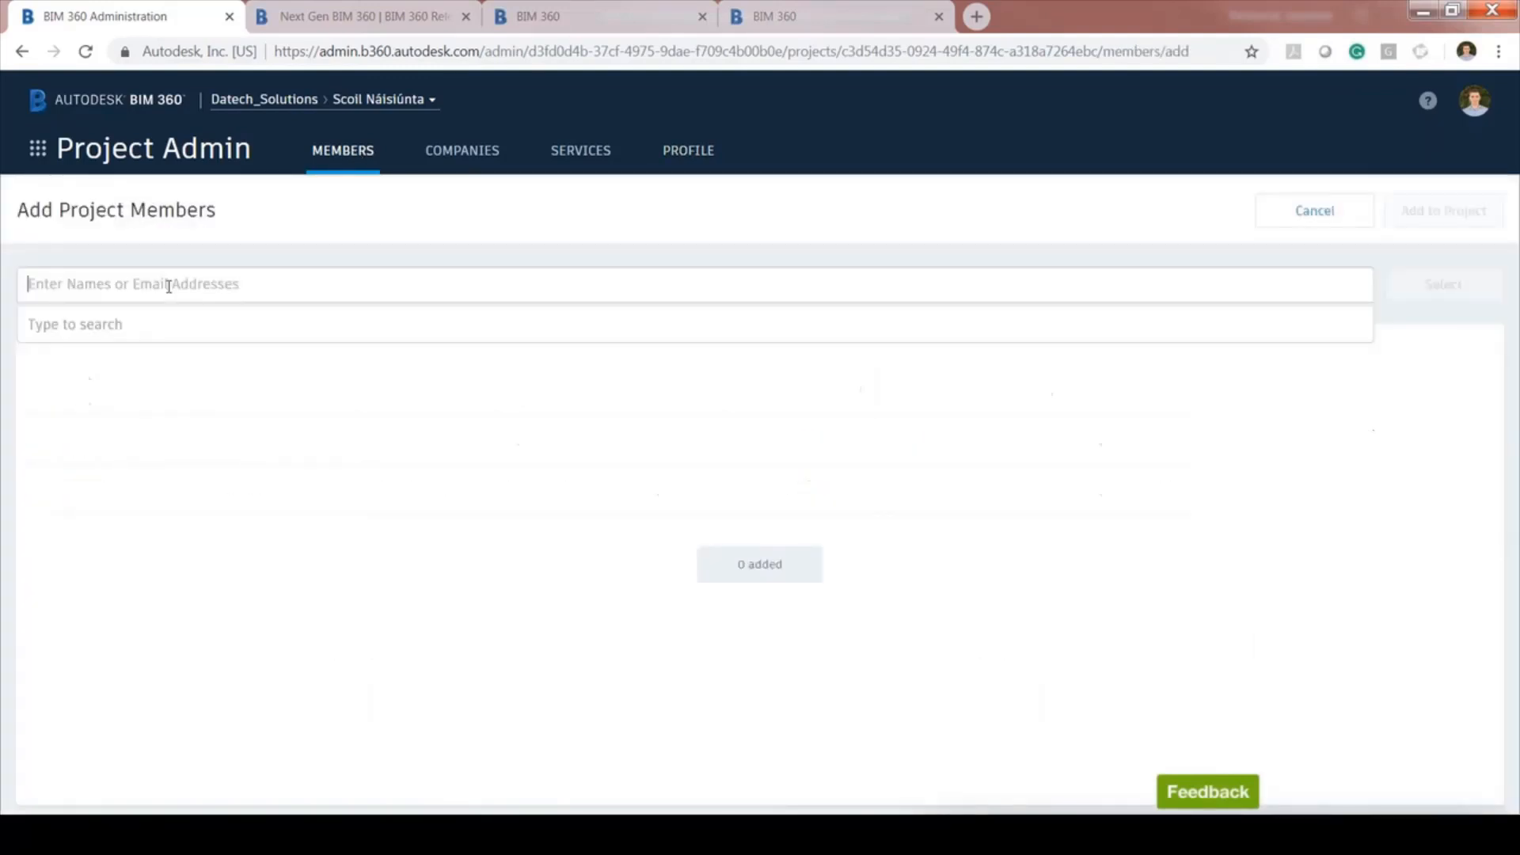
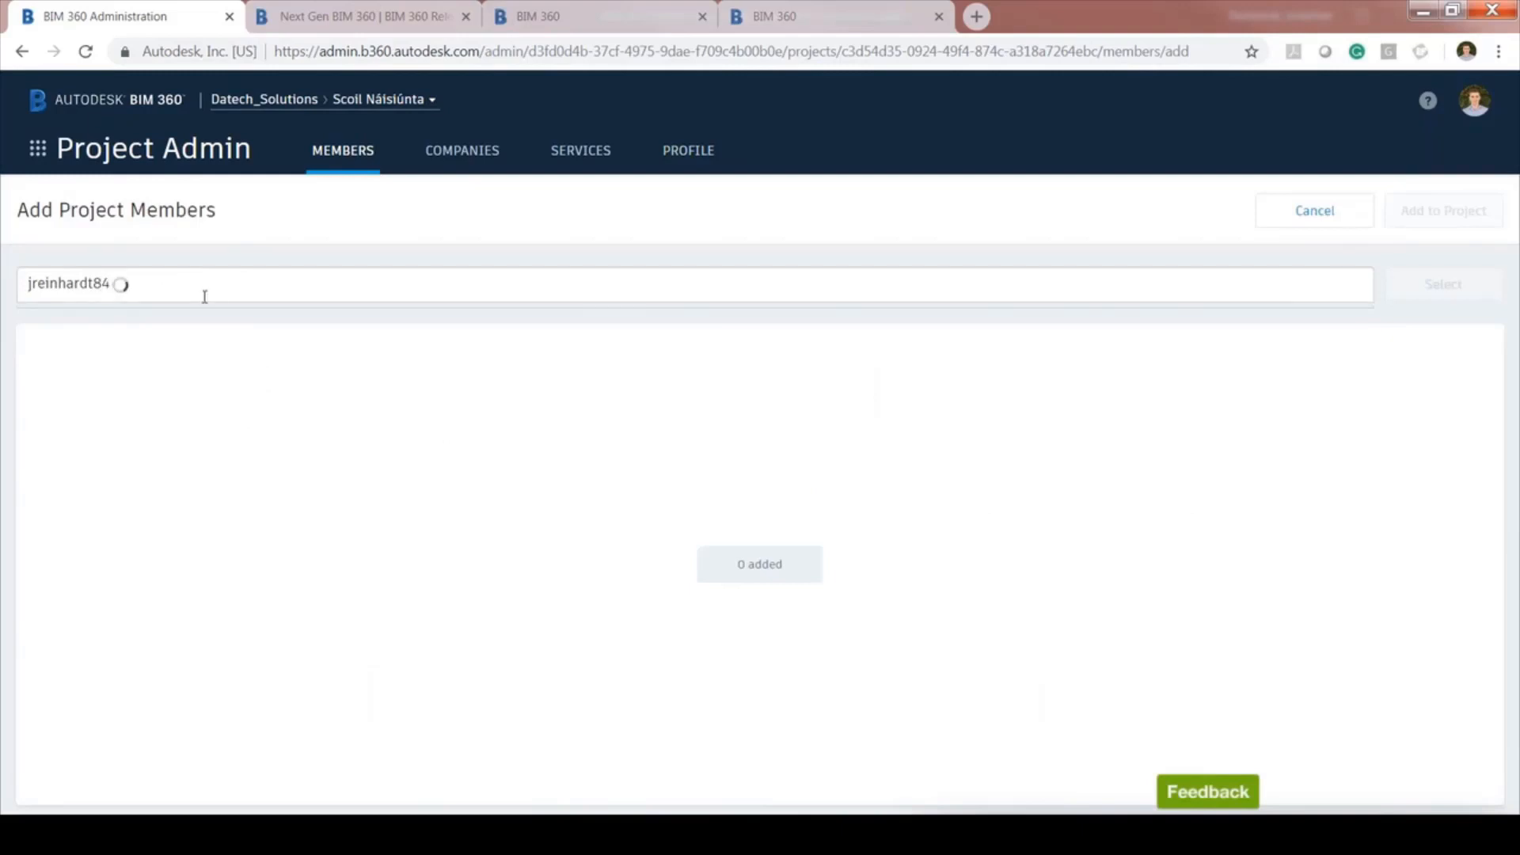
double_click(130, 286)
type("dewi")
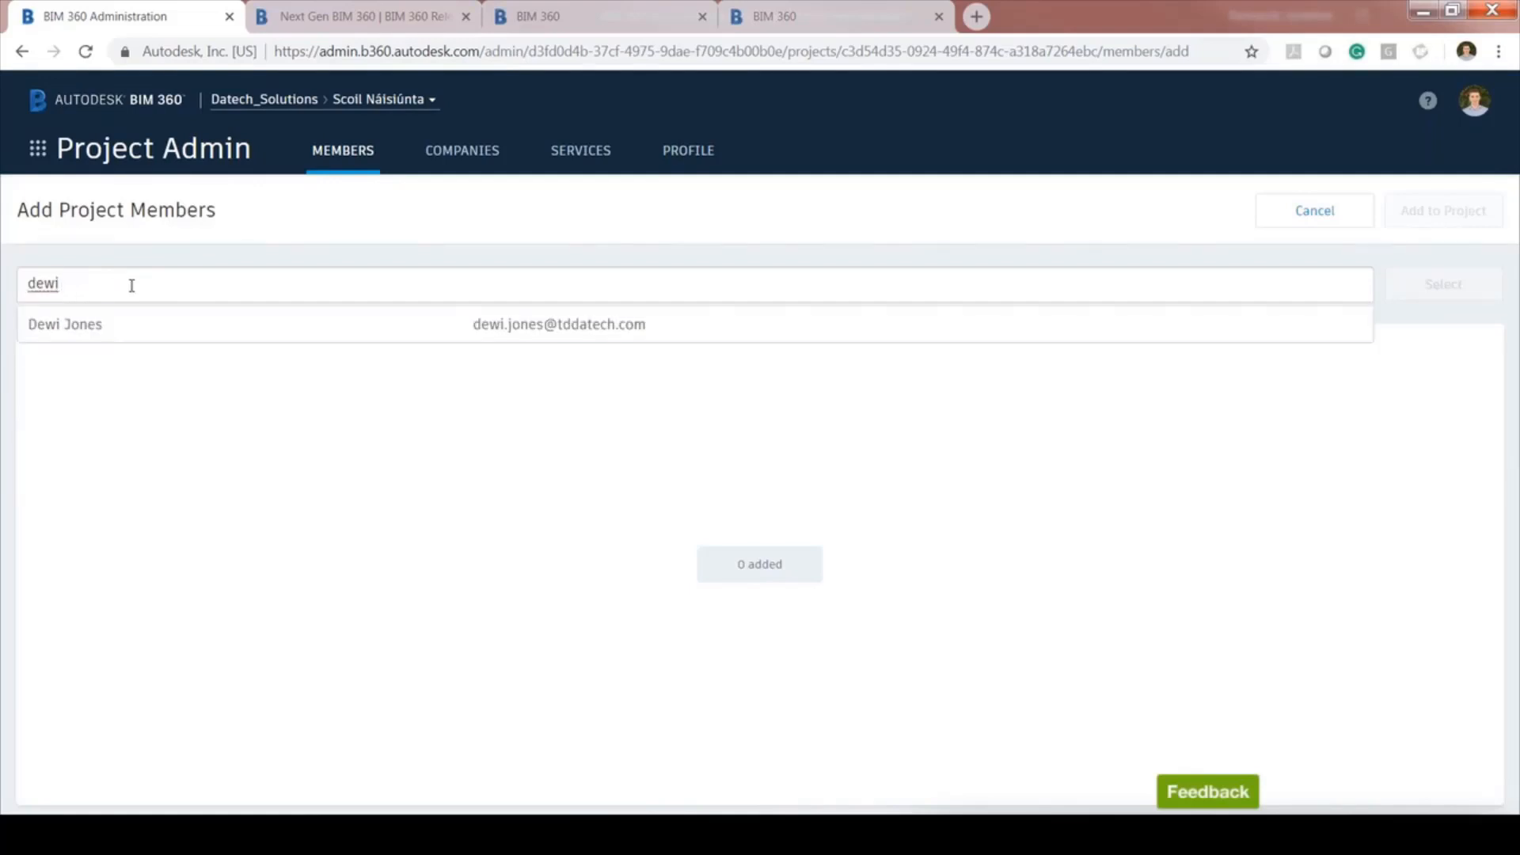
left_click(265, 325)
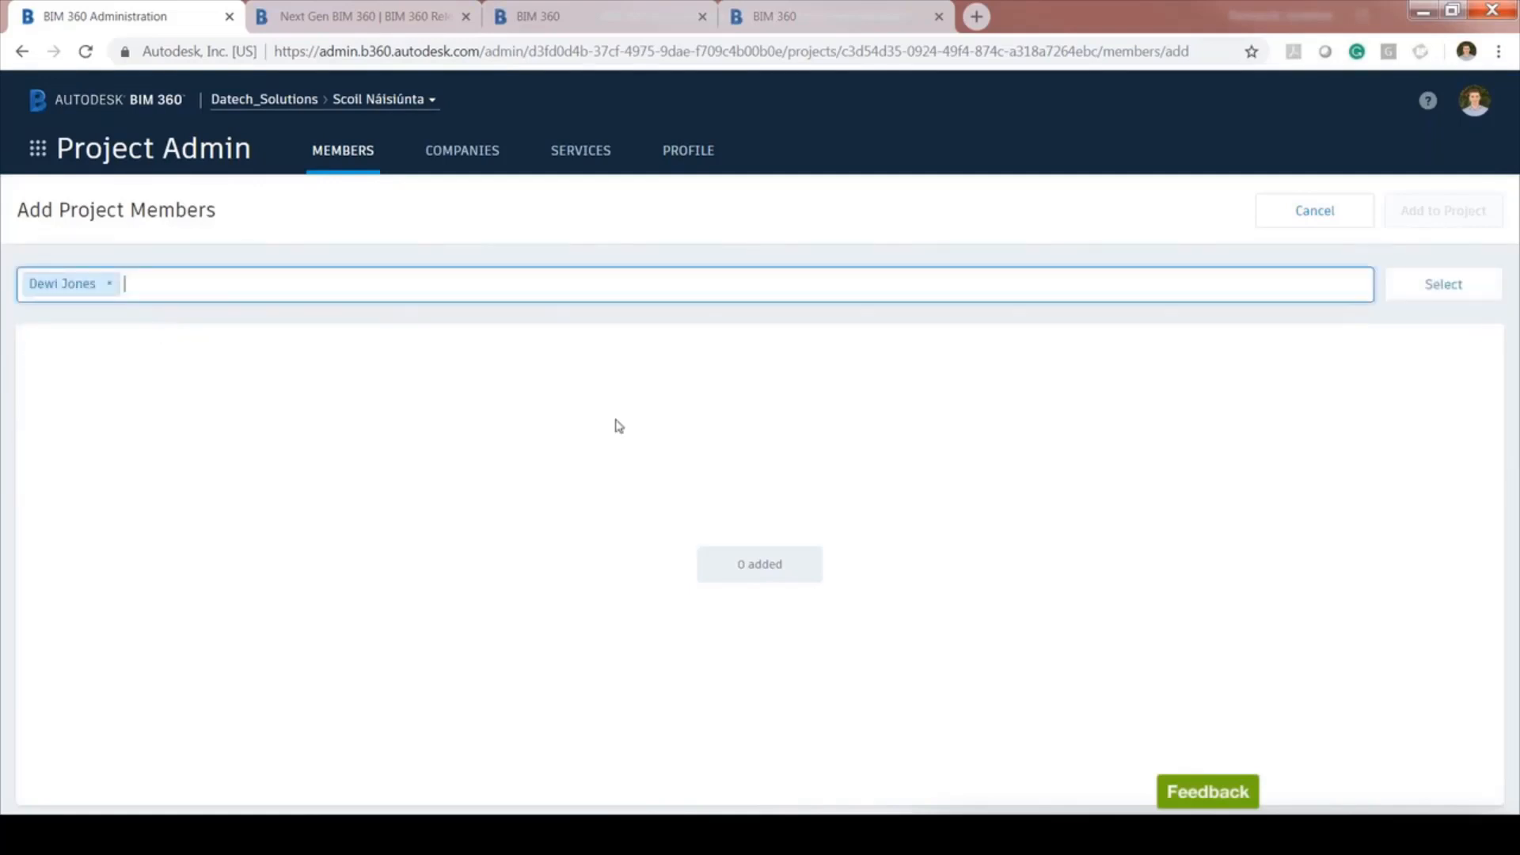
left_click(1442, 286)
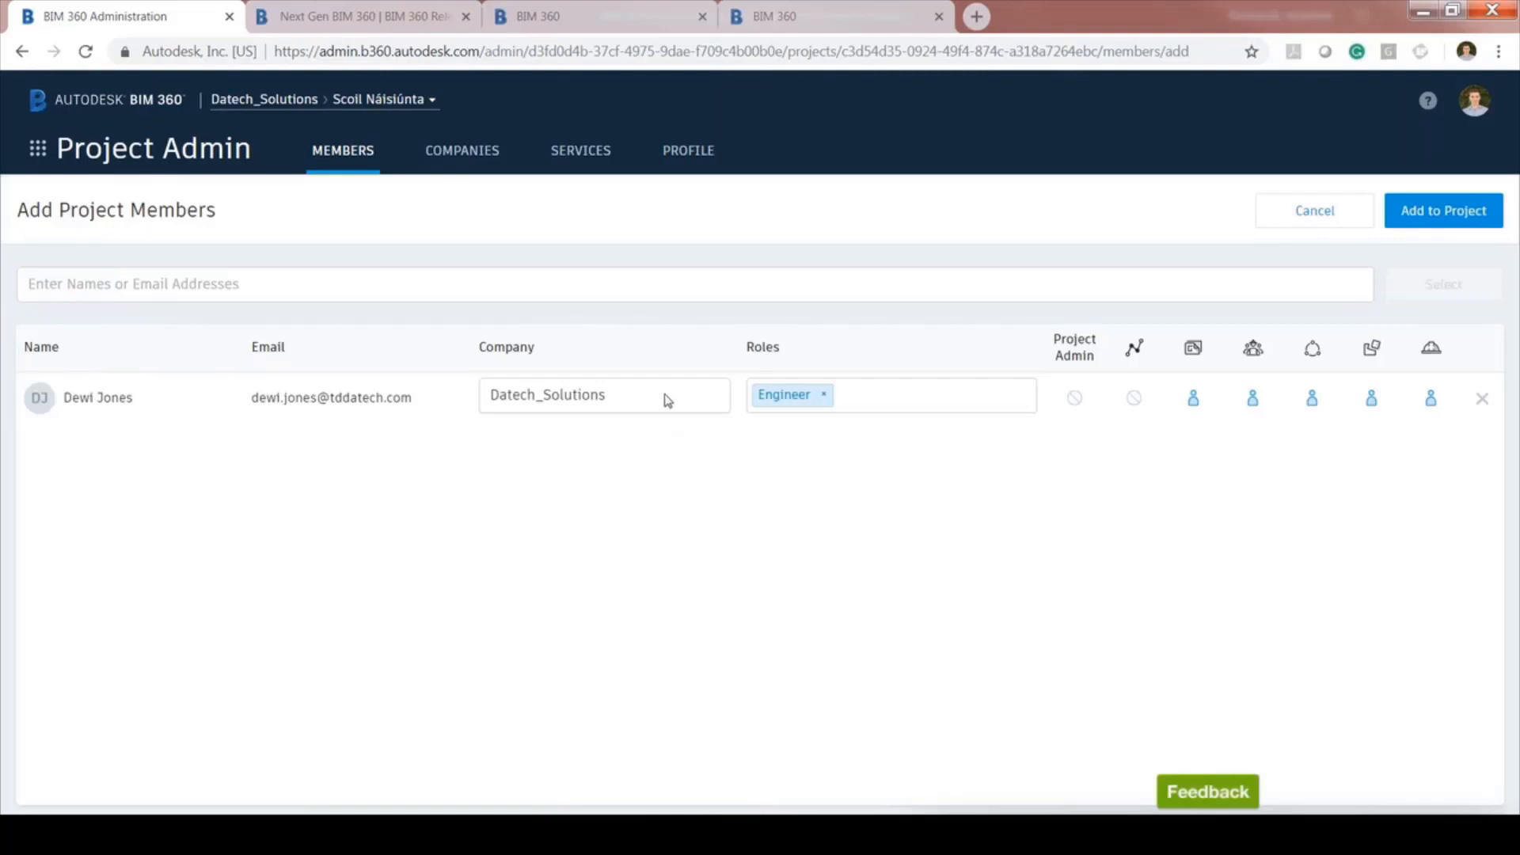
Assign the new member to Collado Collins with the Document Manager role
left_click(668, 400)
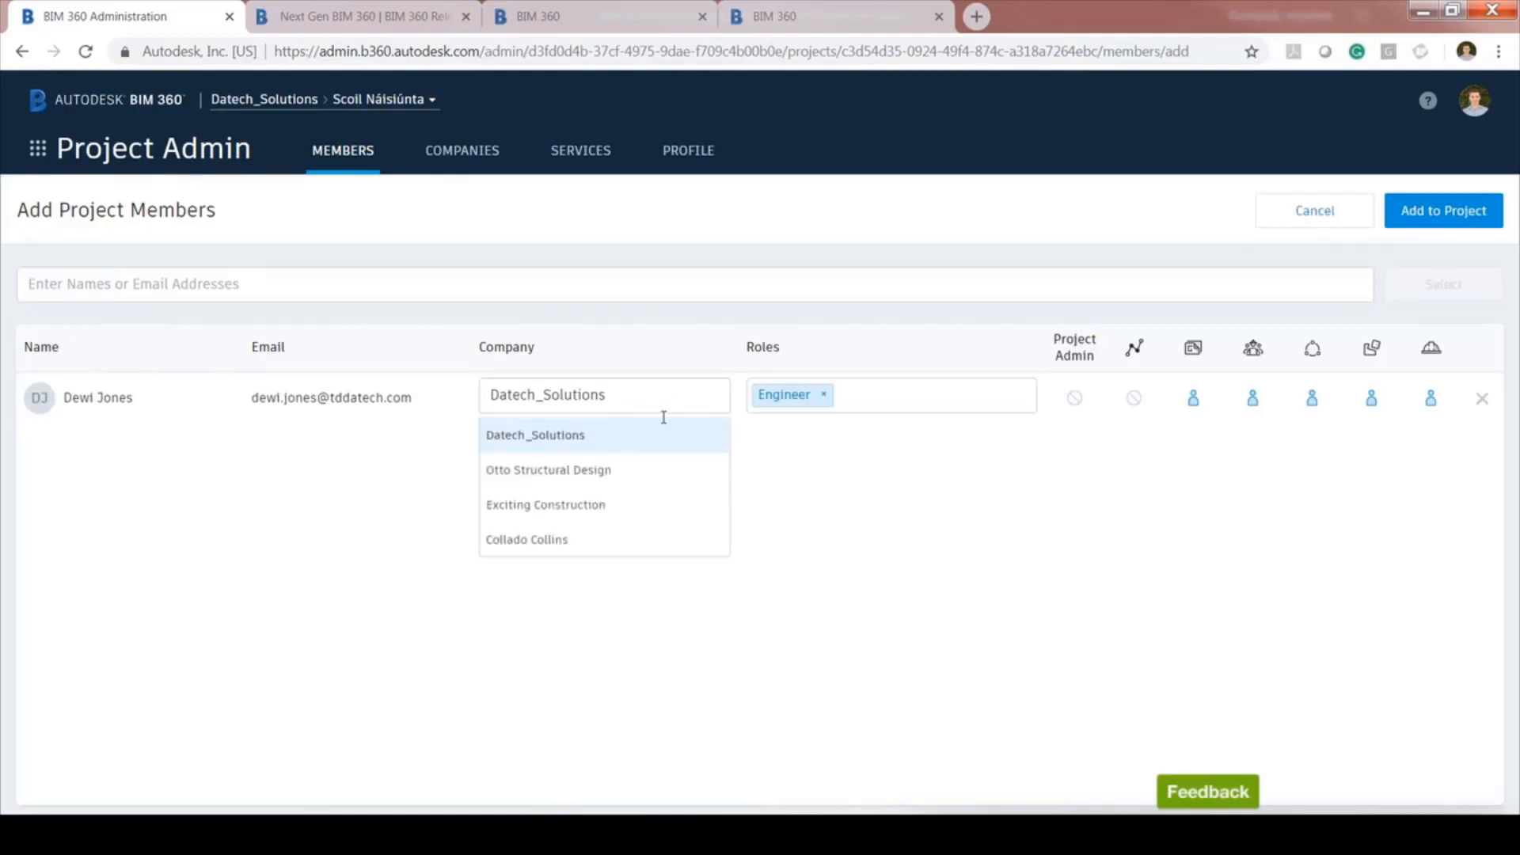
left_click(556, 542)
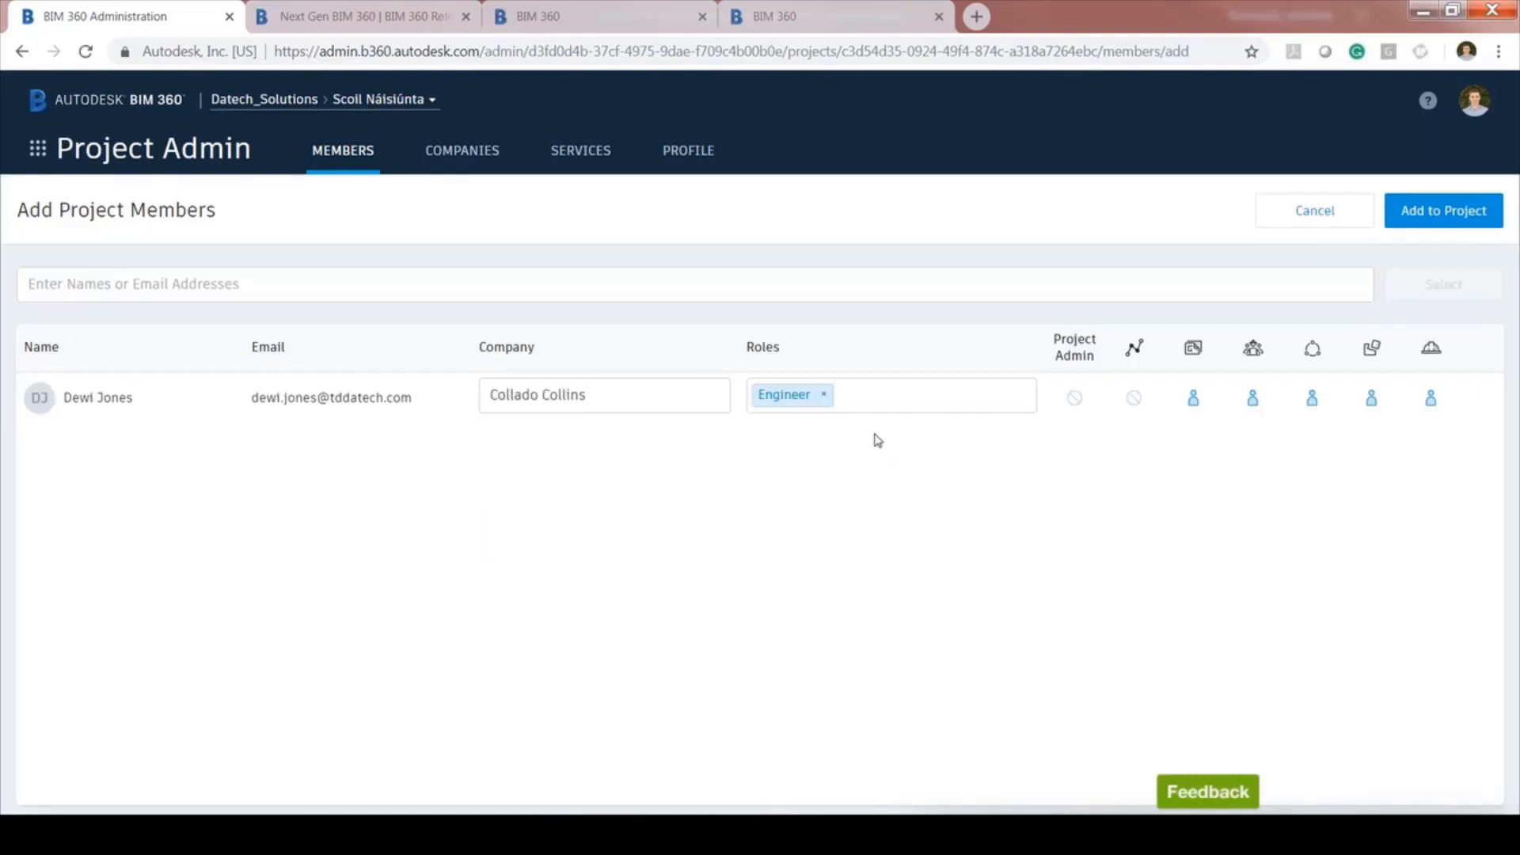
left_click(824, 395)
left_click(823, 394)
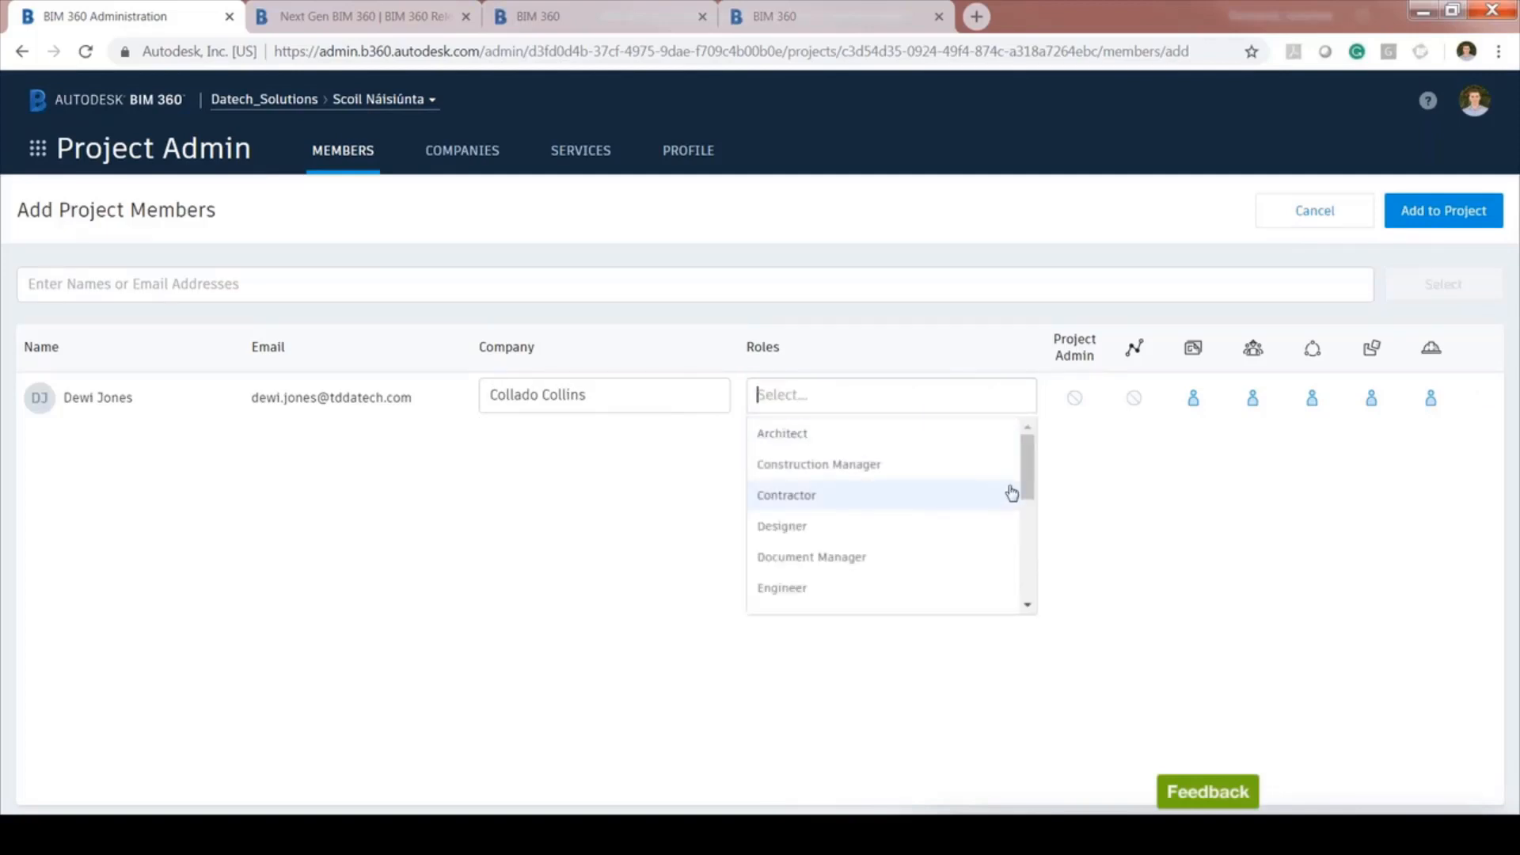
left_click(906, 557)
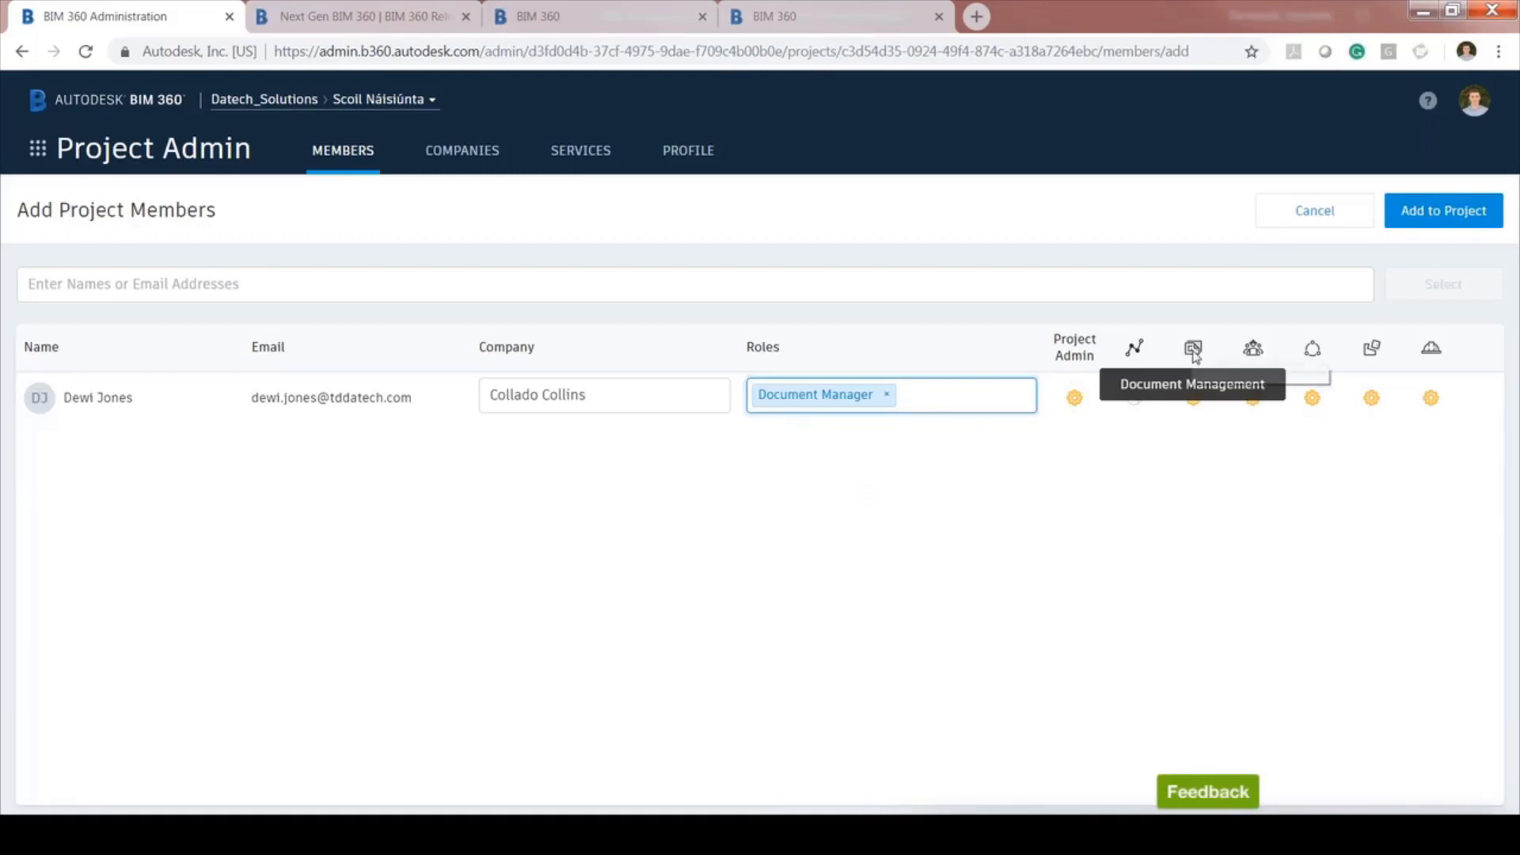
Remove the four other services, keeping Project Admin and Document Management, and add the member to the project
left_click(1253, 399)
left_click(1313, 399)
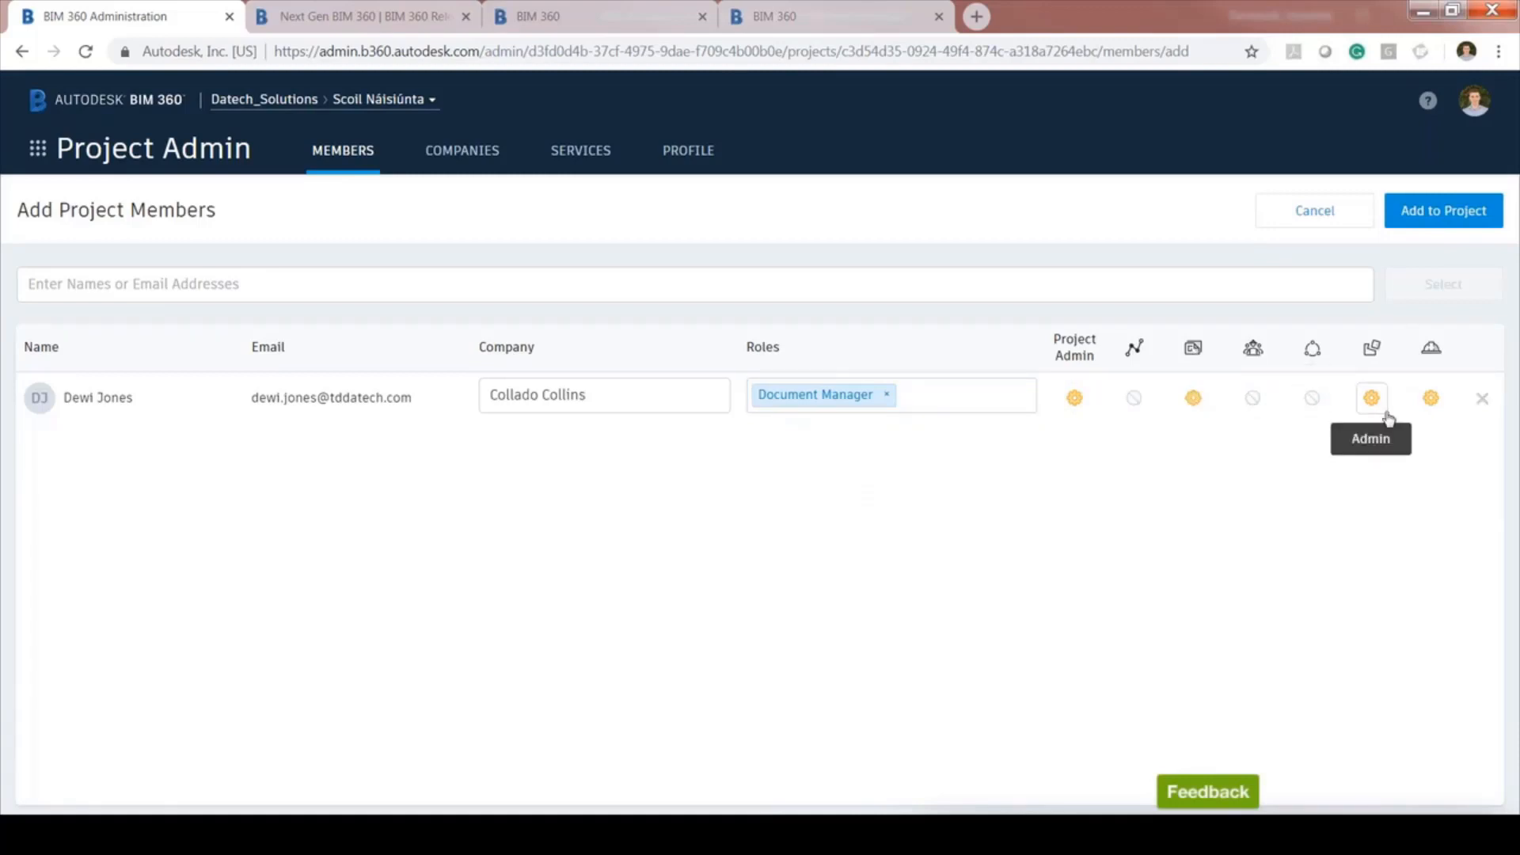
left_click(1372, 398)
left_click(1432, 398)
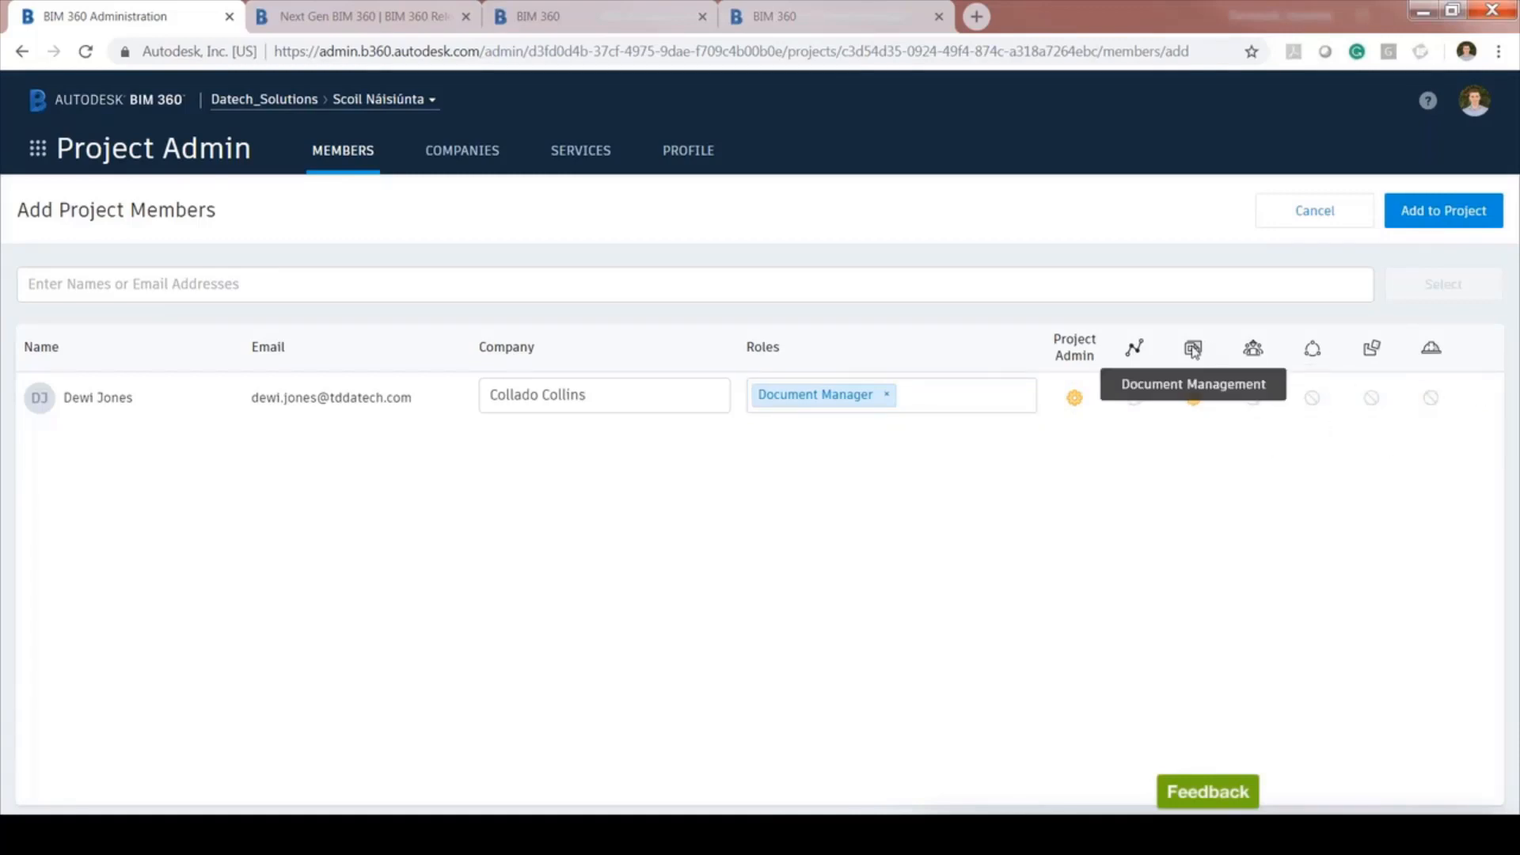
left_click(1434, 223)
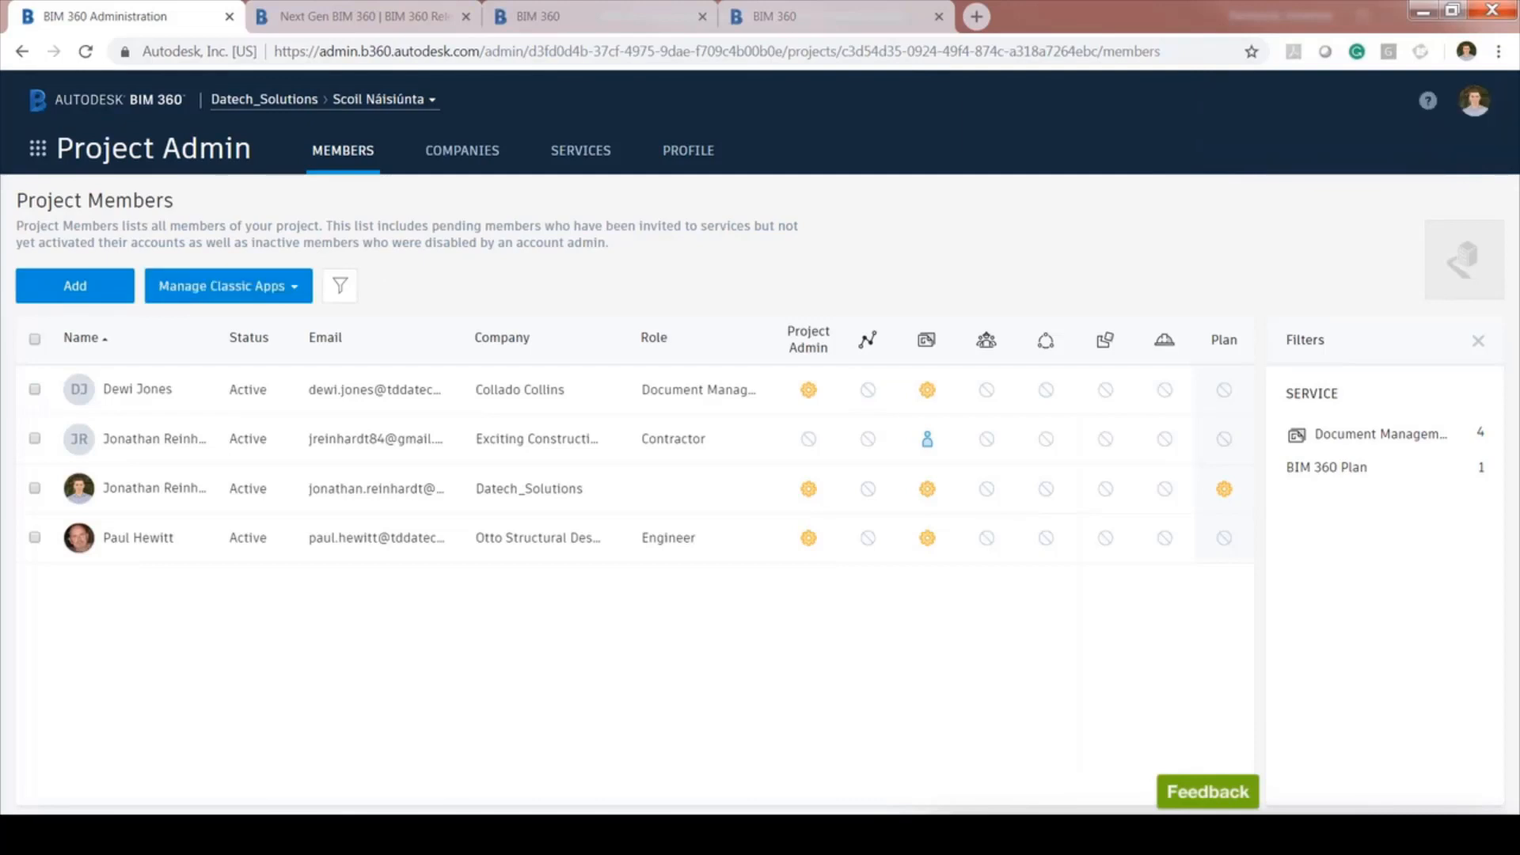
Review the project's four companies and its services, then bring up the BIM 360 module switcher
left_click(457, 162)
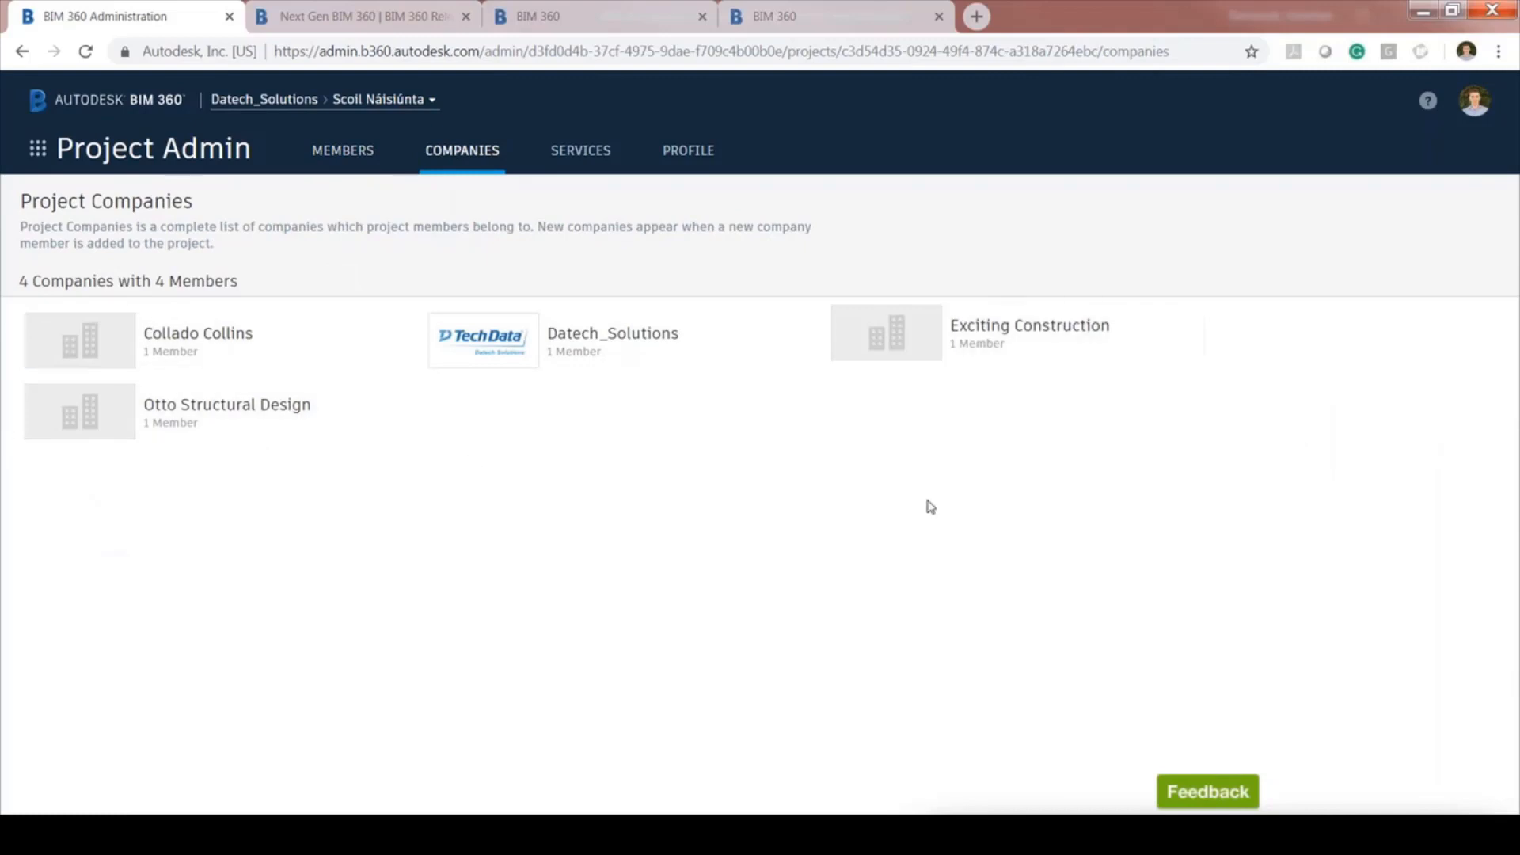
left_click(582, 152)
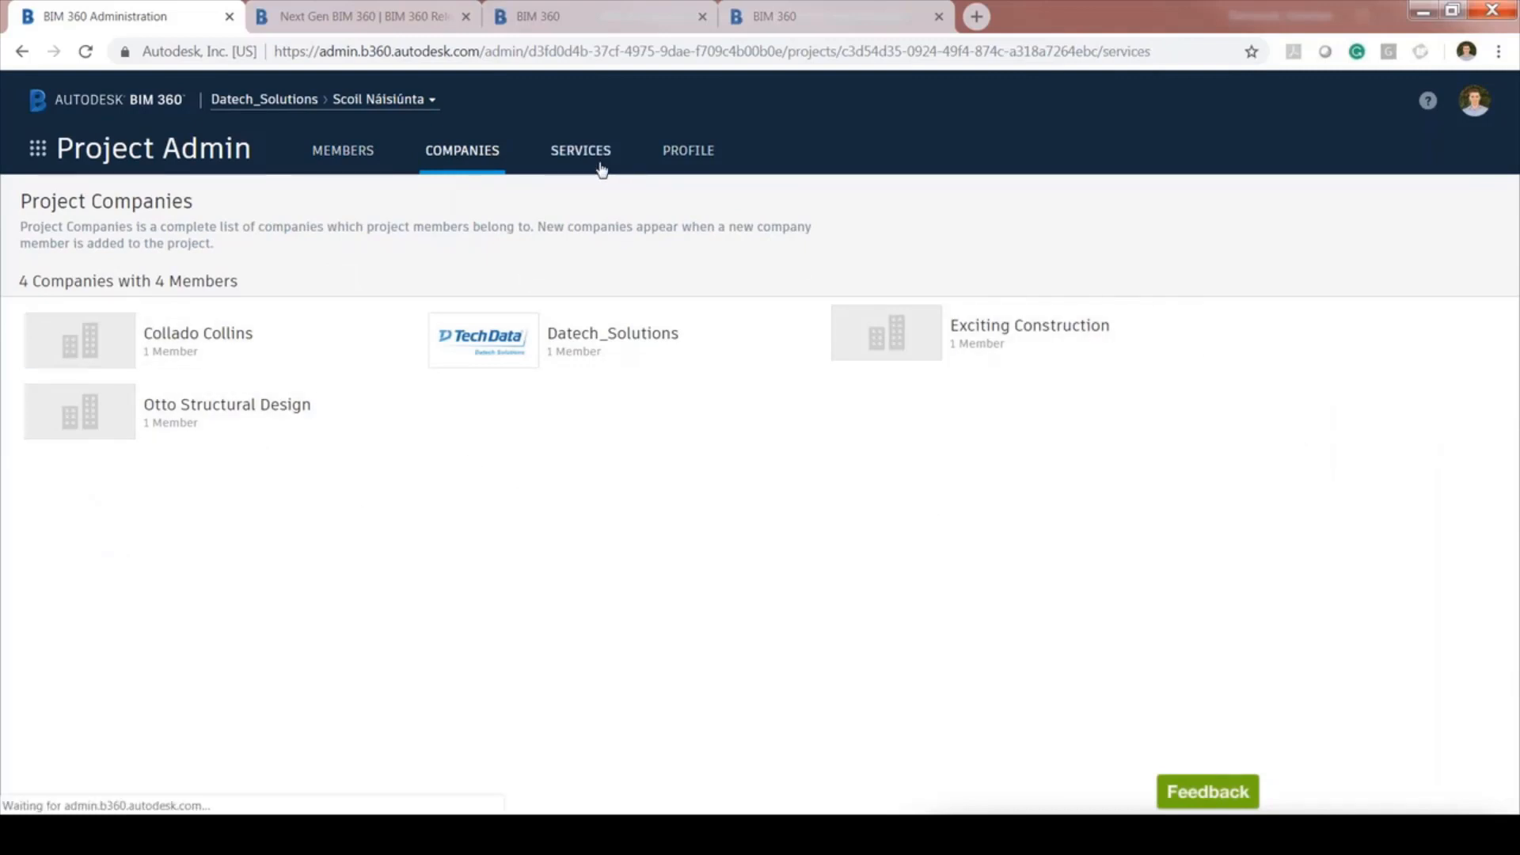
left_click(38, 148)
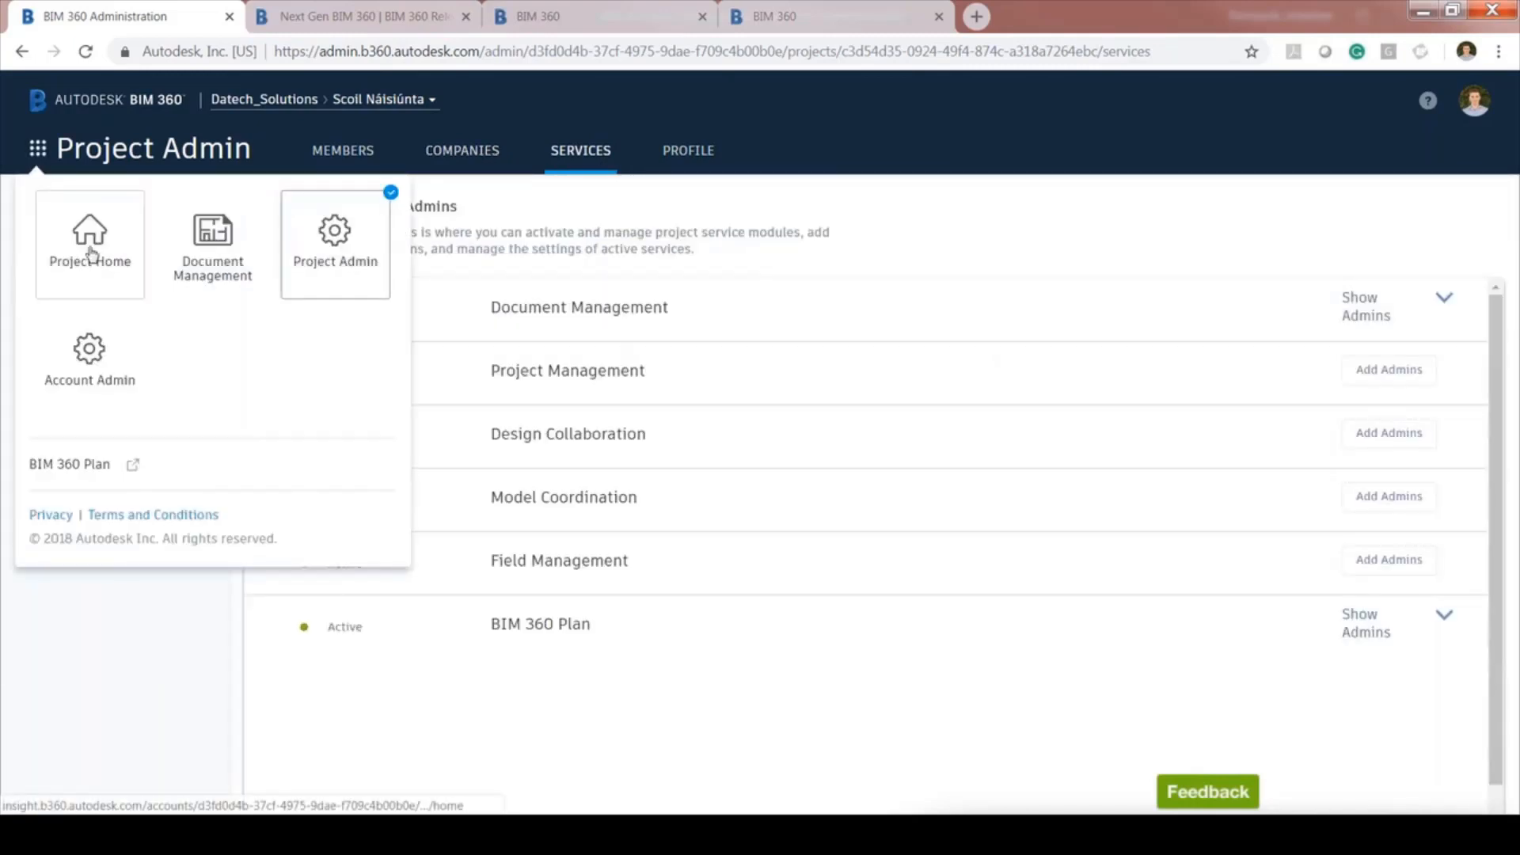
Go to Project Home, close the extra Chrome tabs, and switch to Document Management
left_click(92, 254)
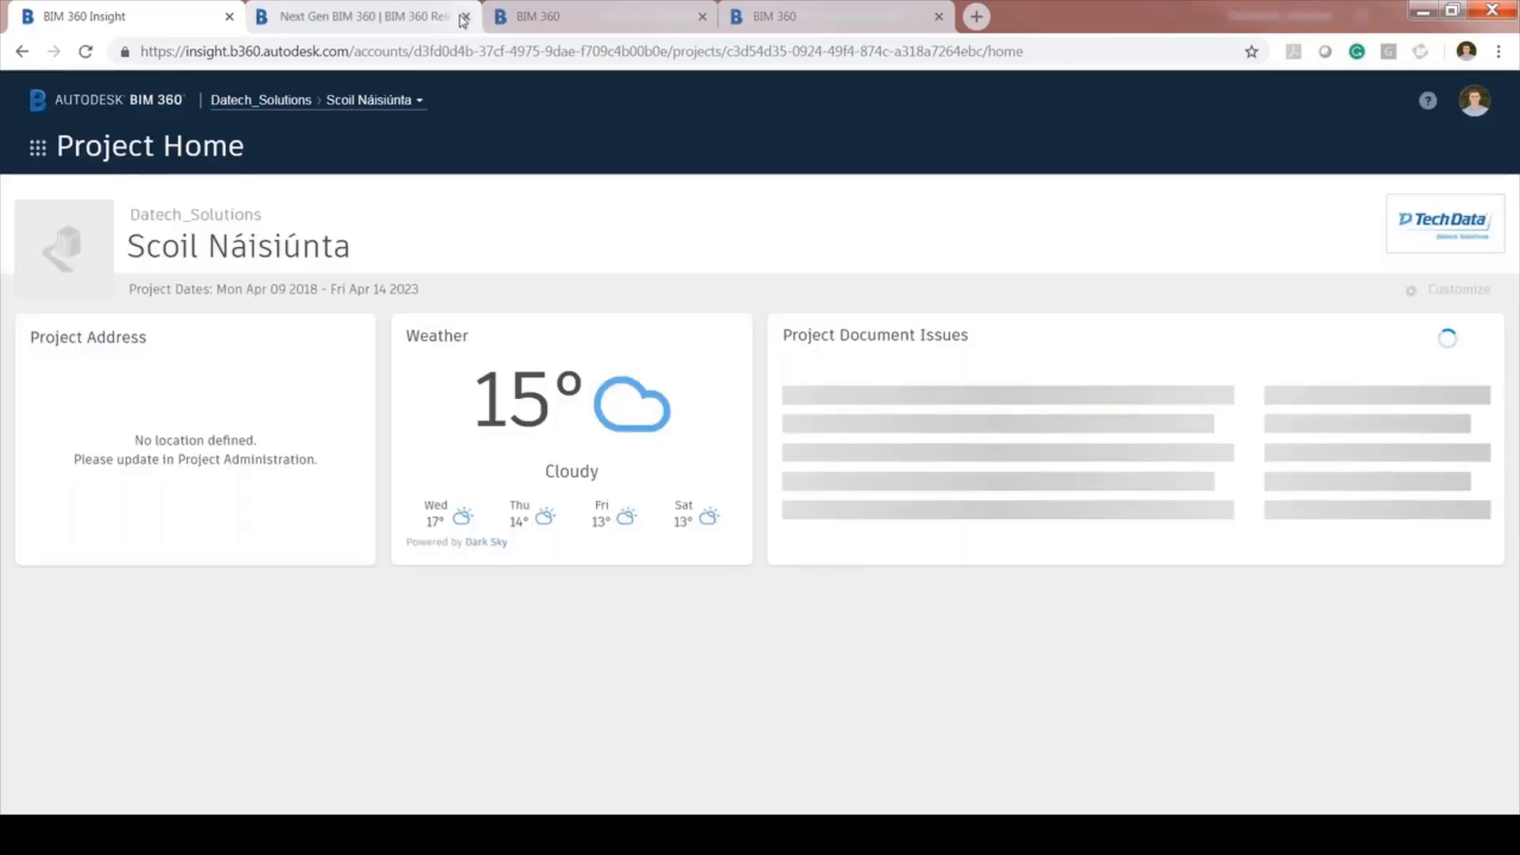
left_click(464, 16)
left_click(464, 17)
left_click(464, 16)
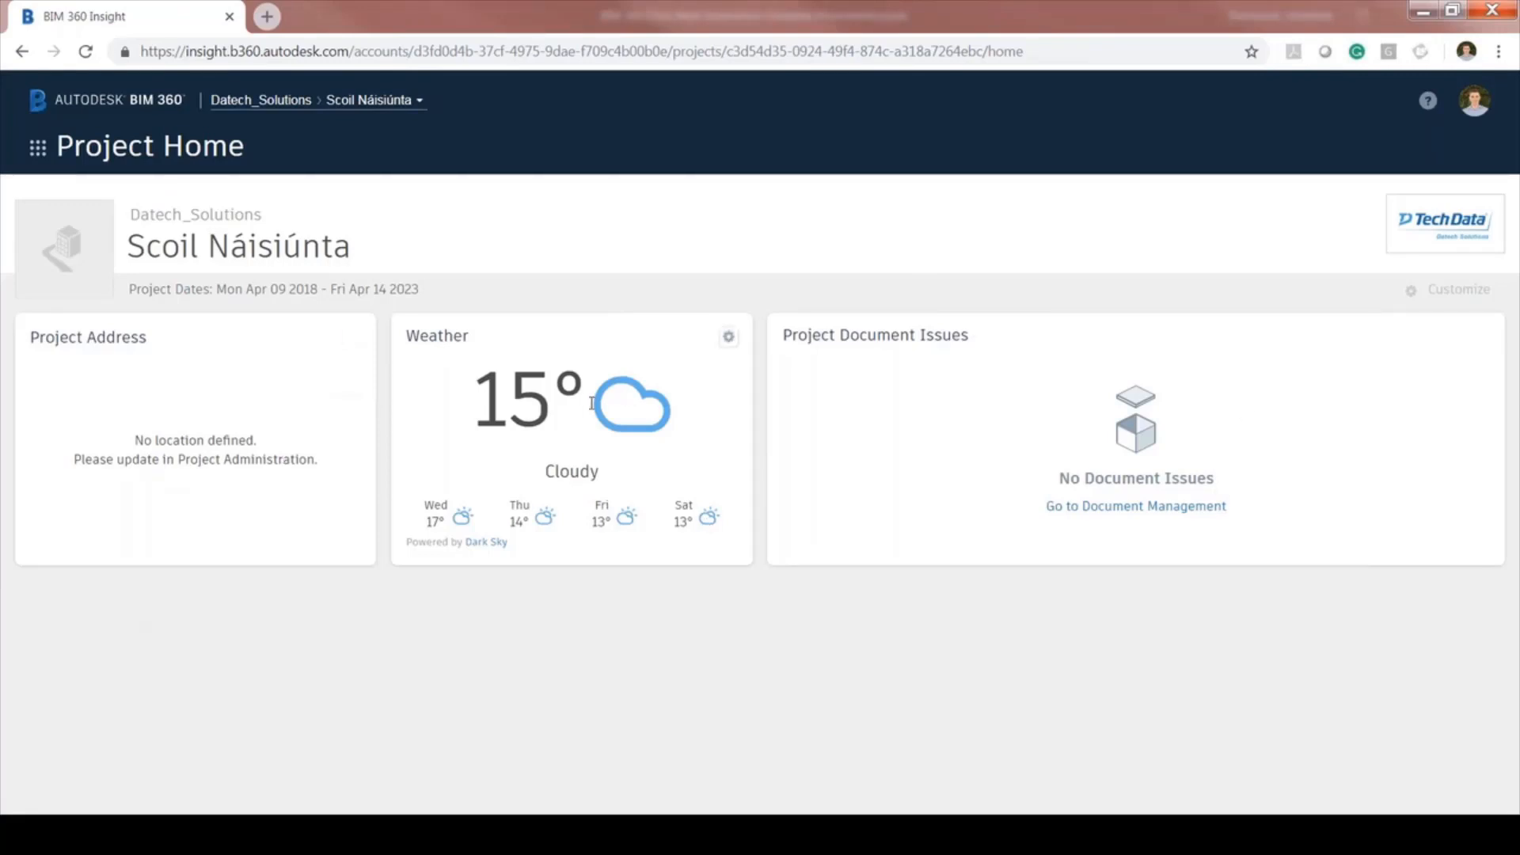
left_click(193, 154)
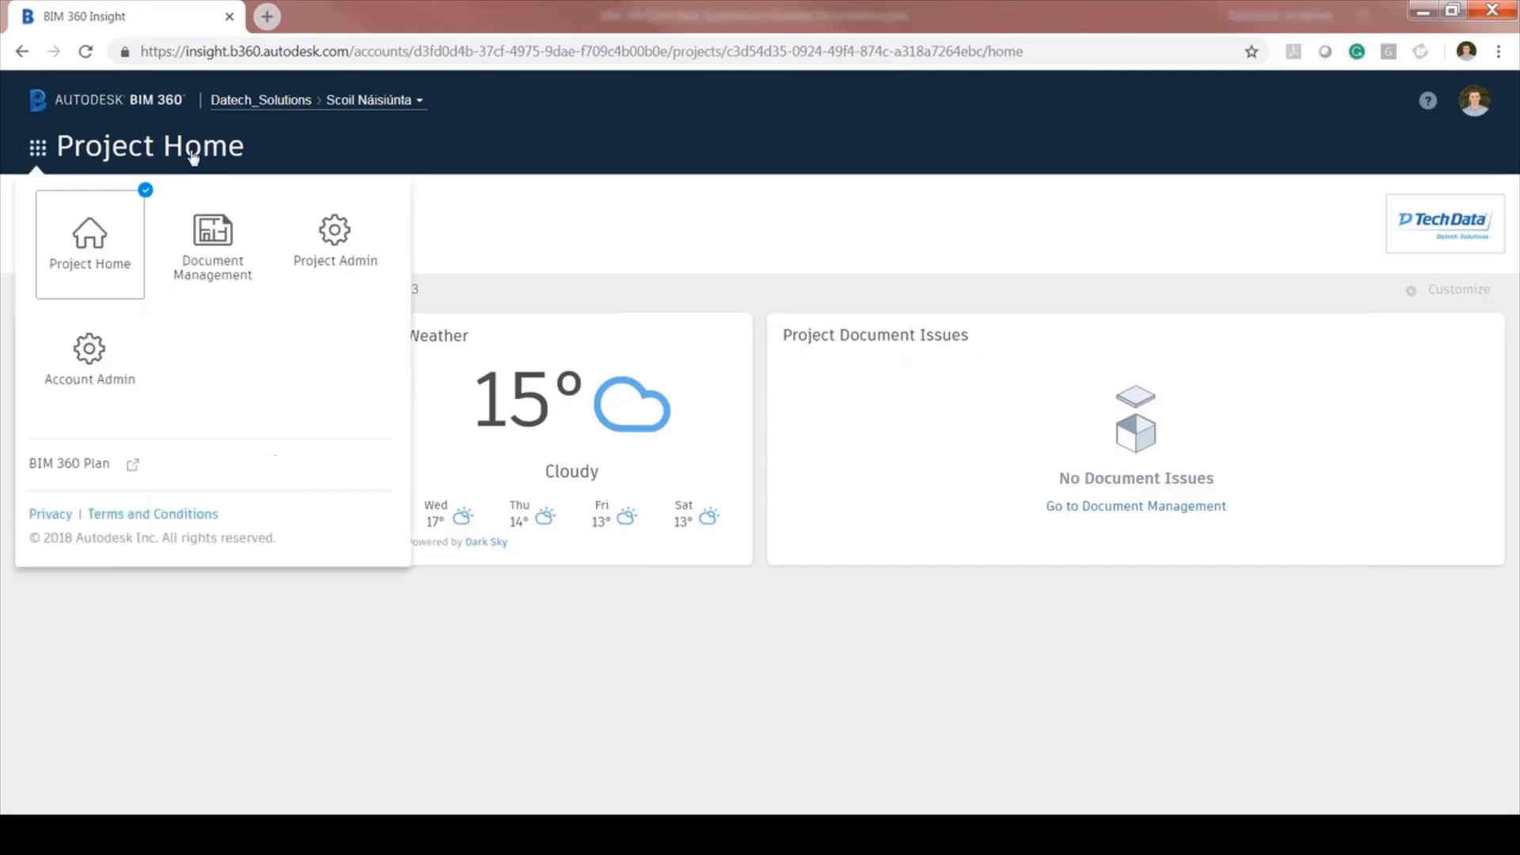
left_click(222, 244)
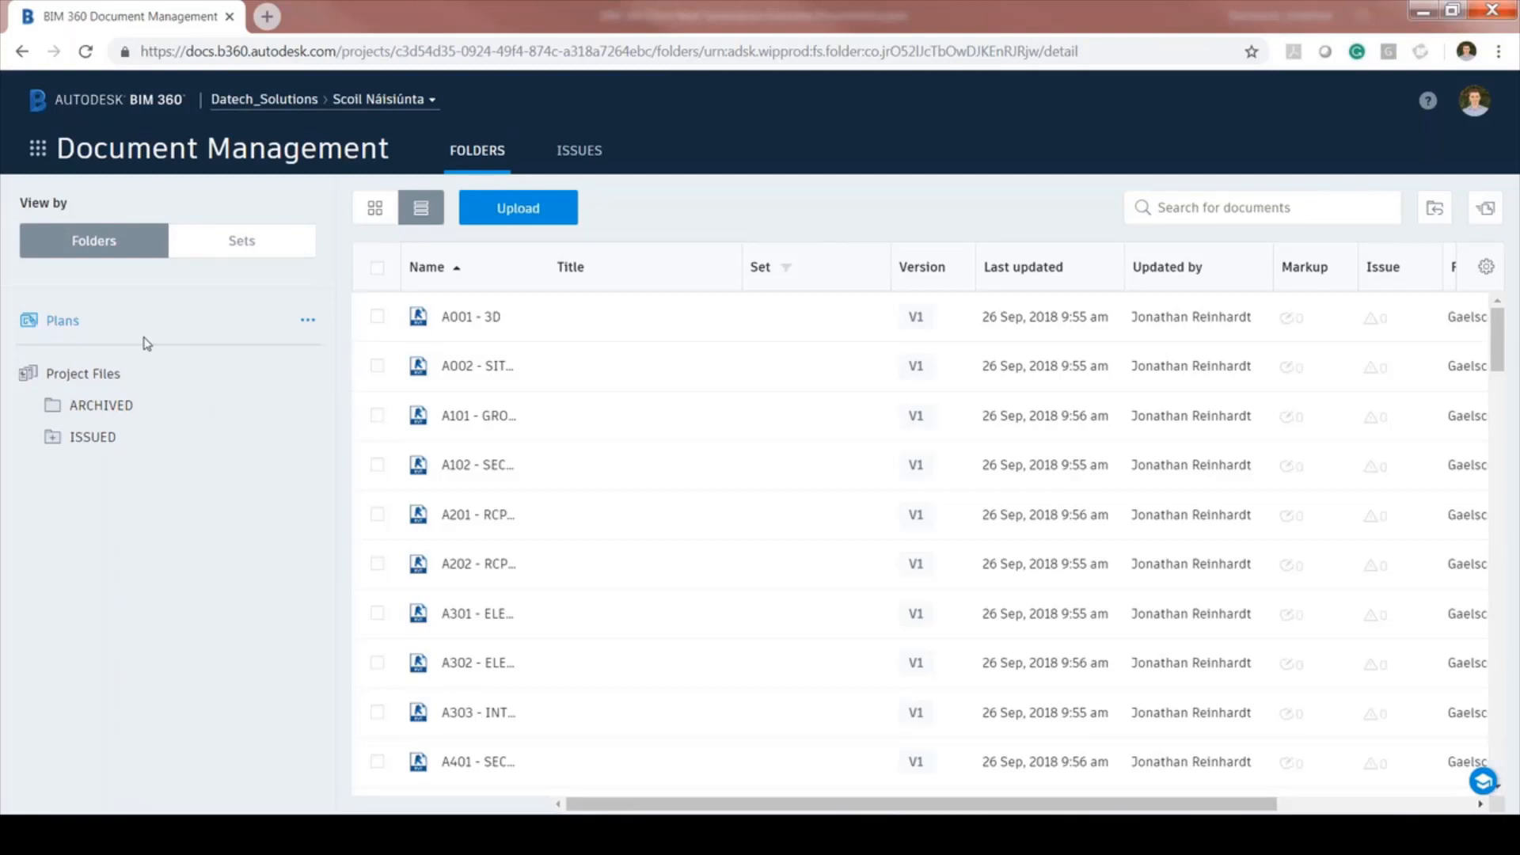
Upload Gaelscoil - Architecture.pdf from the computer into the Project Files folder
left_click(123, 380)
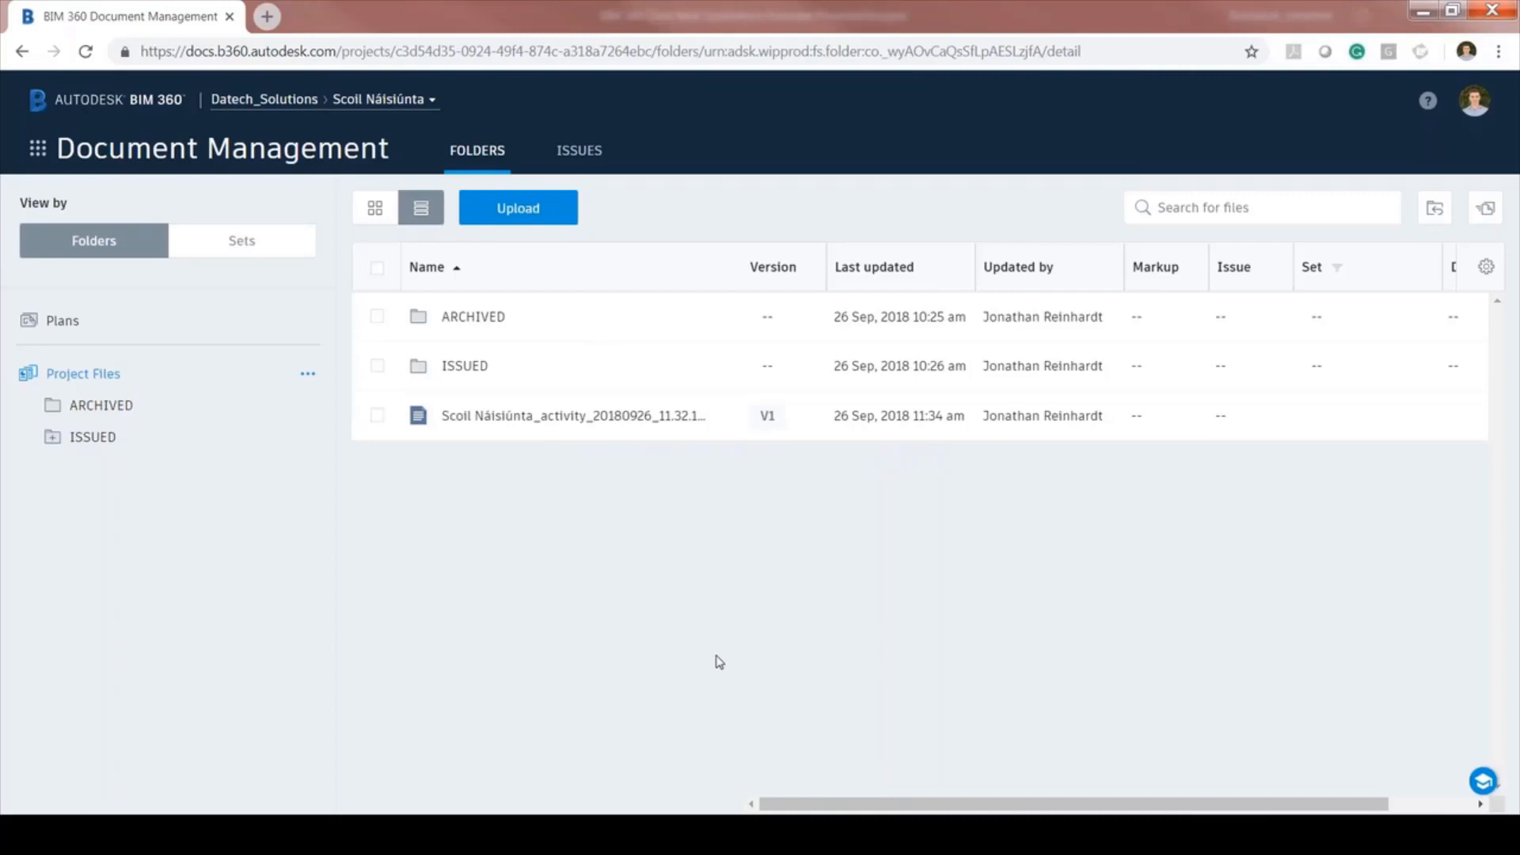
left_click(524, 213)
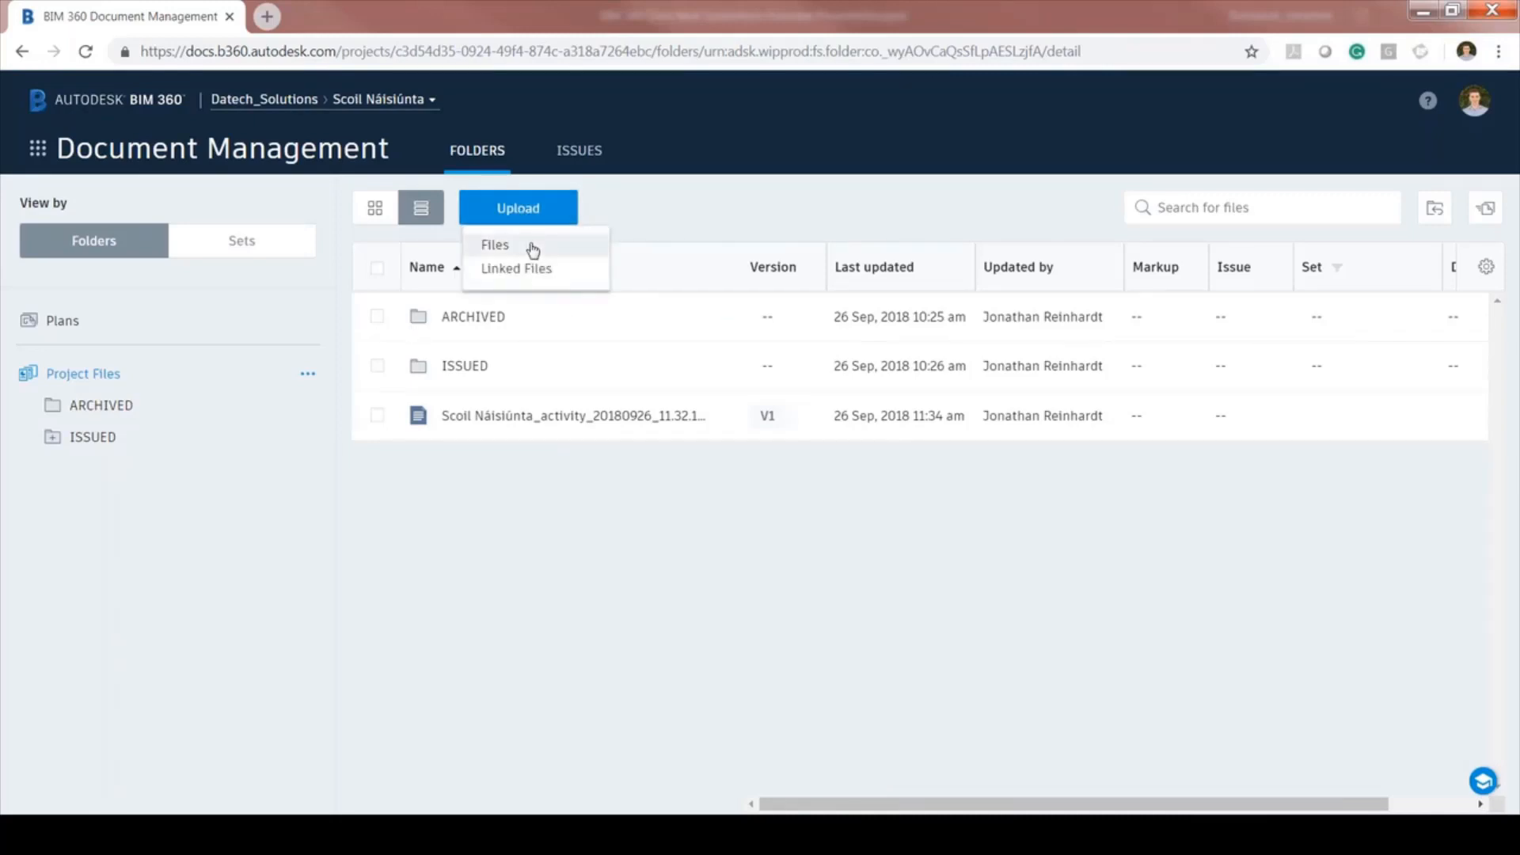
left_click(532, 247)
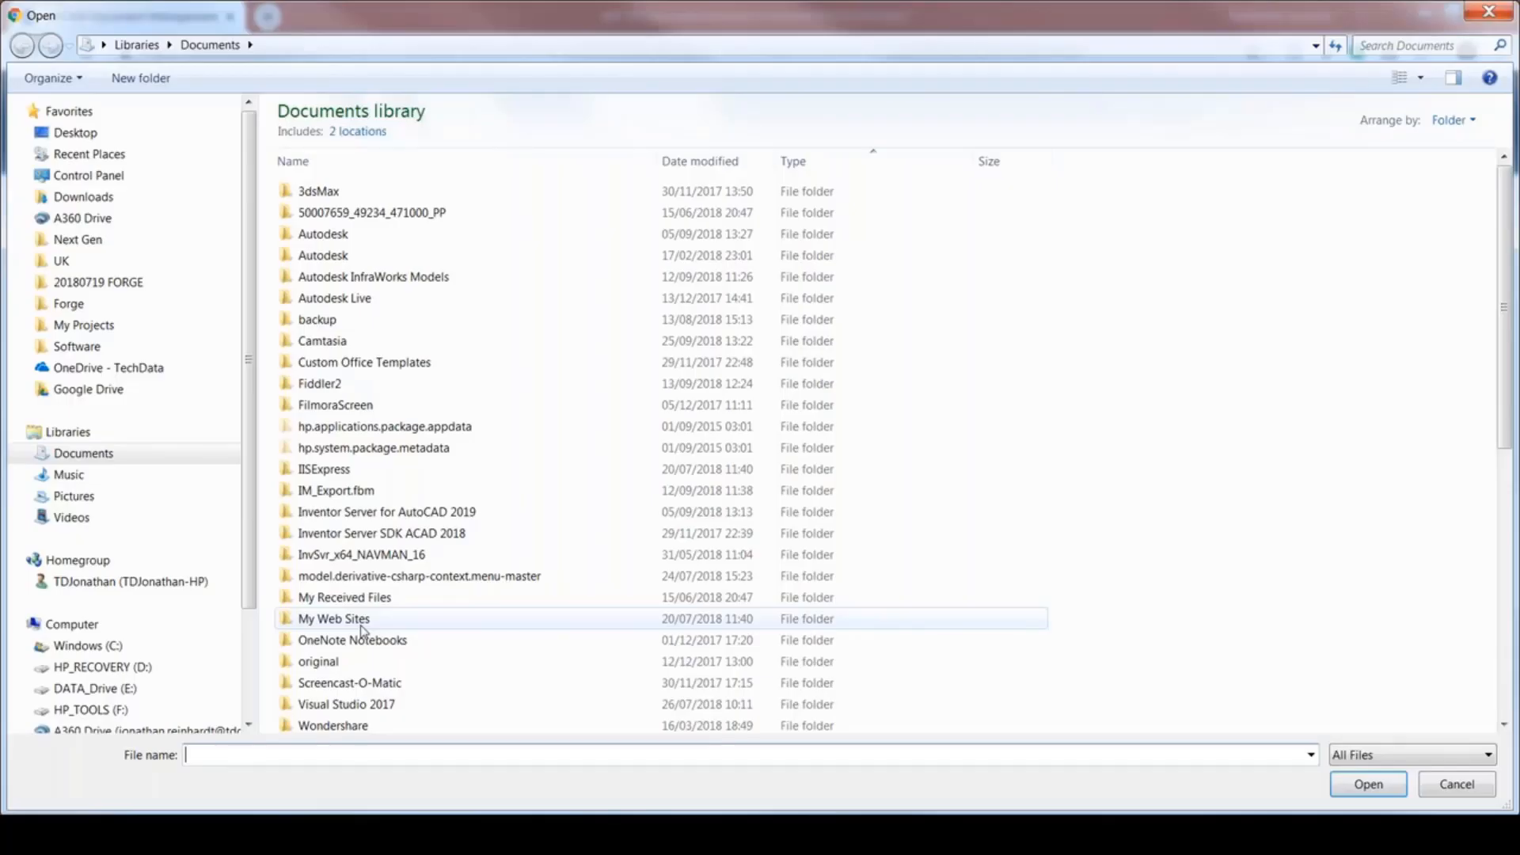
scroll(362, 631, "down", 8)
left_click(369, 552)
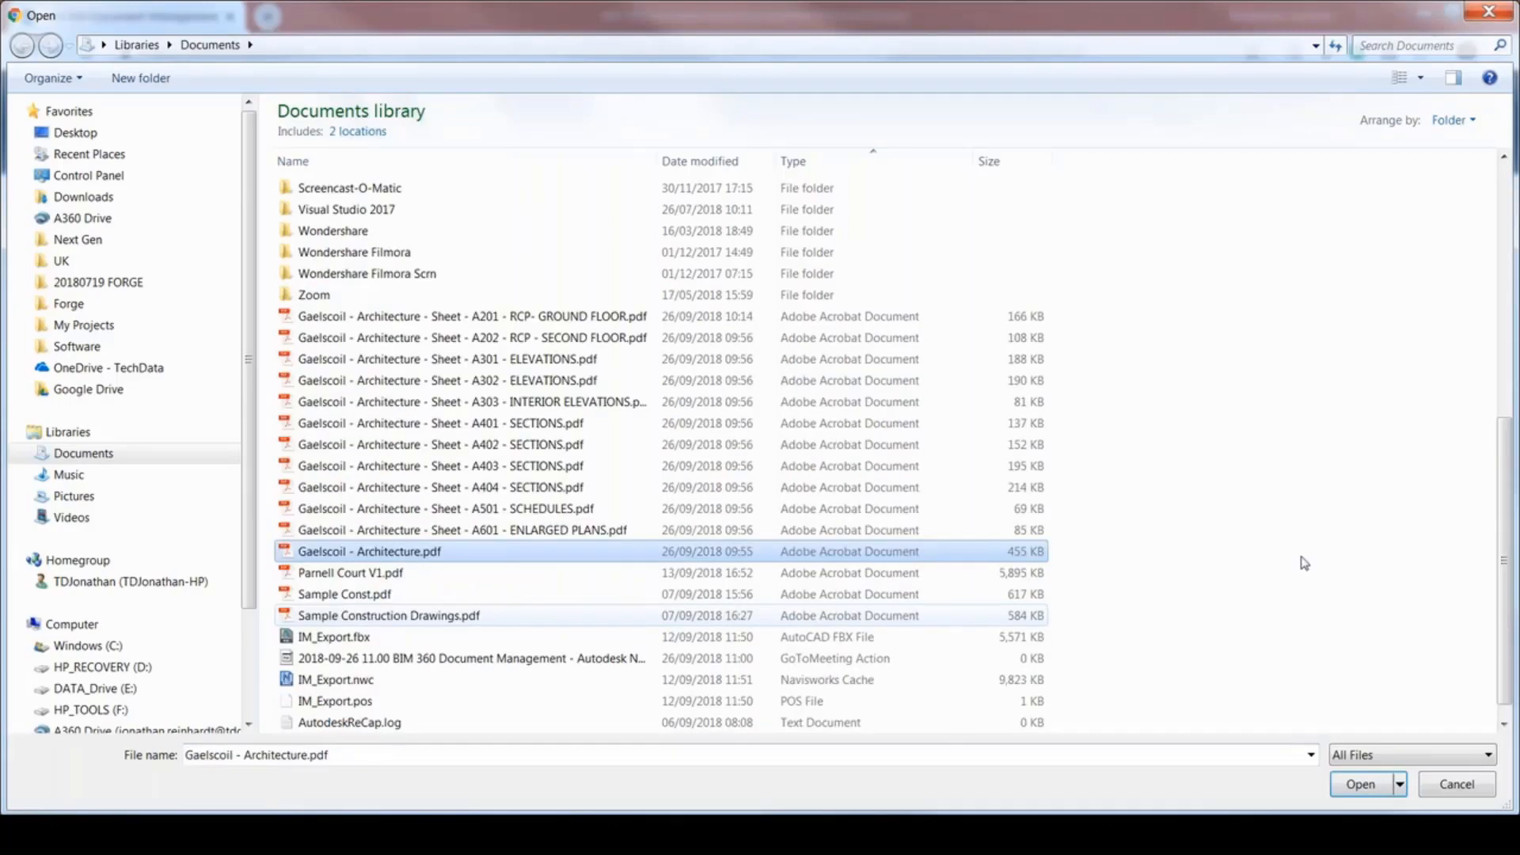
key("Return")
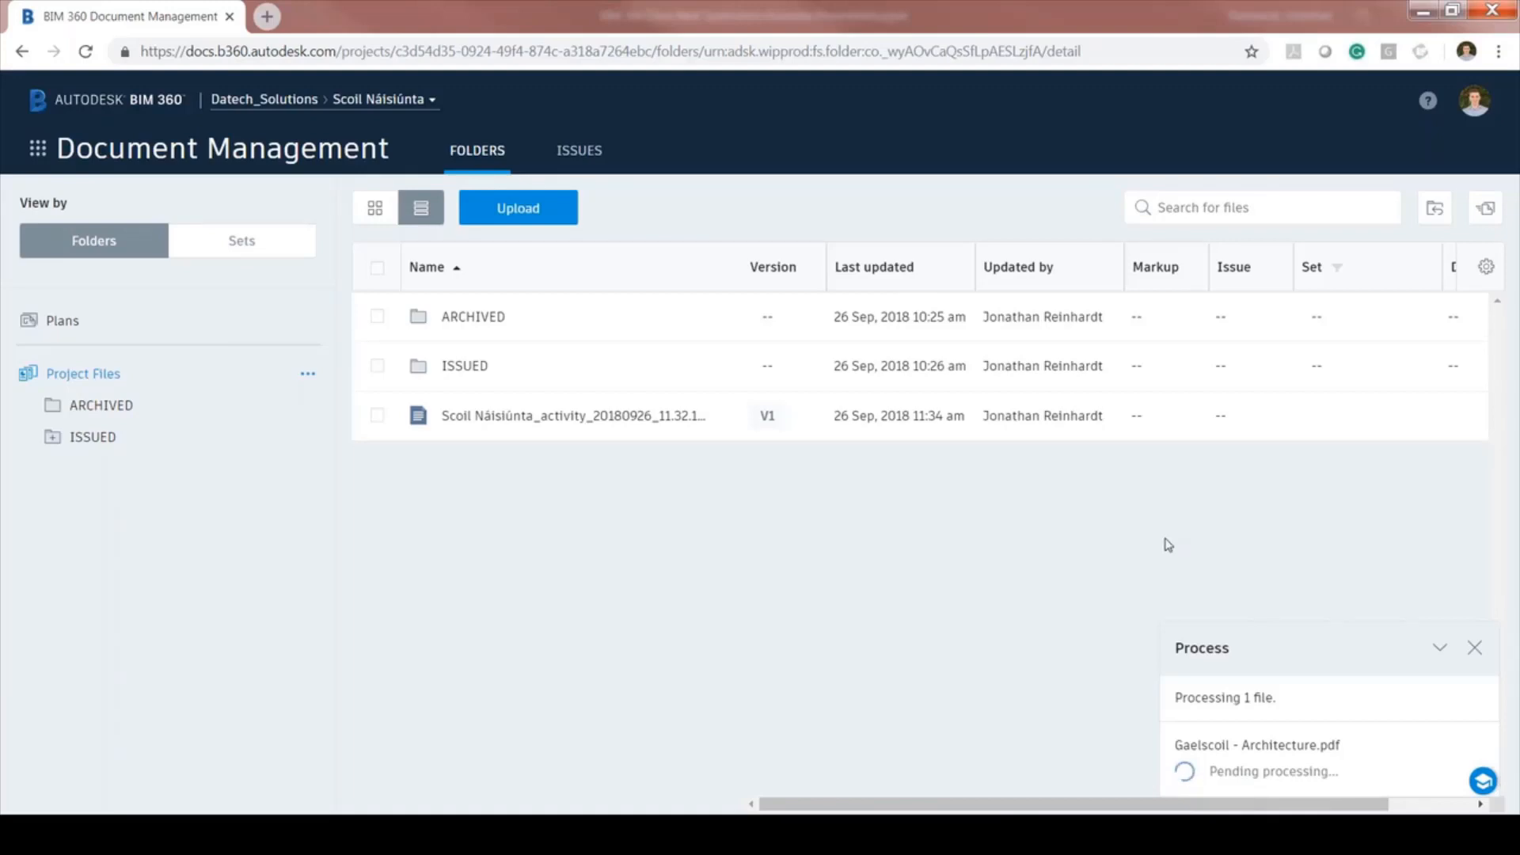
Collapse the upload panel and widen the Name column in the Plans folder sheet list
left_click(1440, 648)
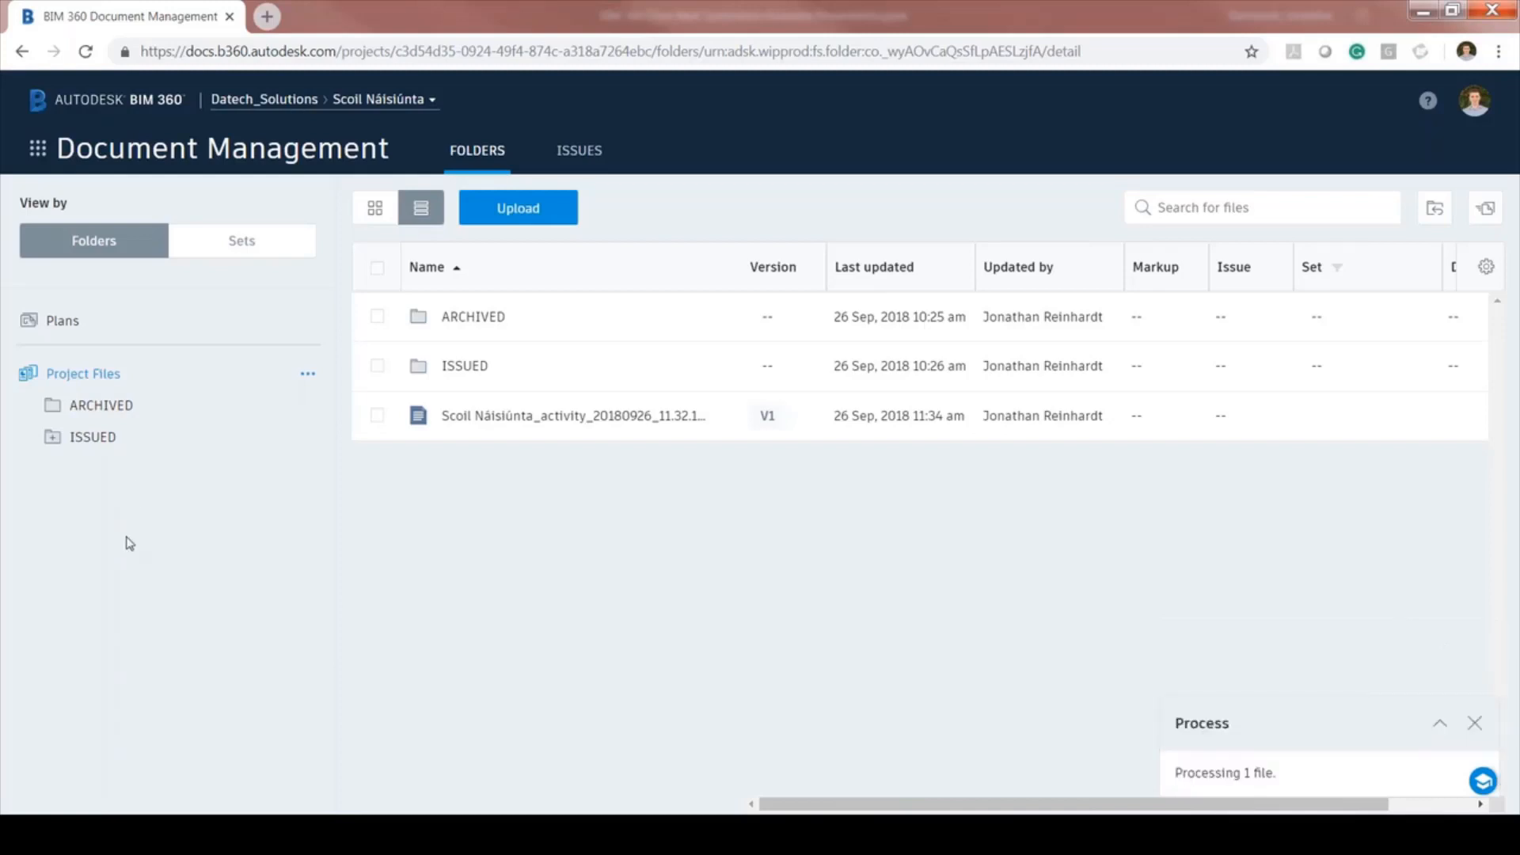
left_click(76, 324)
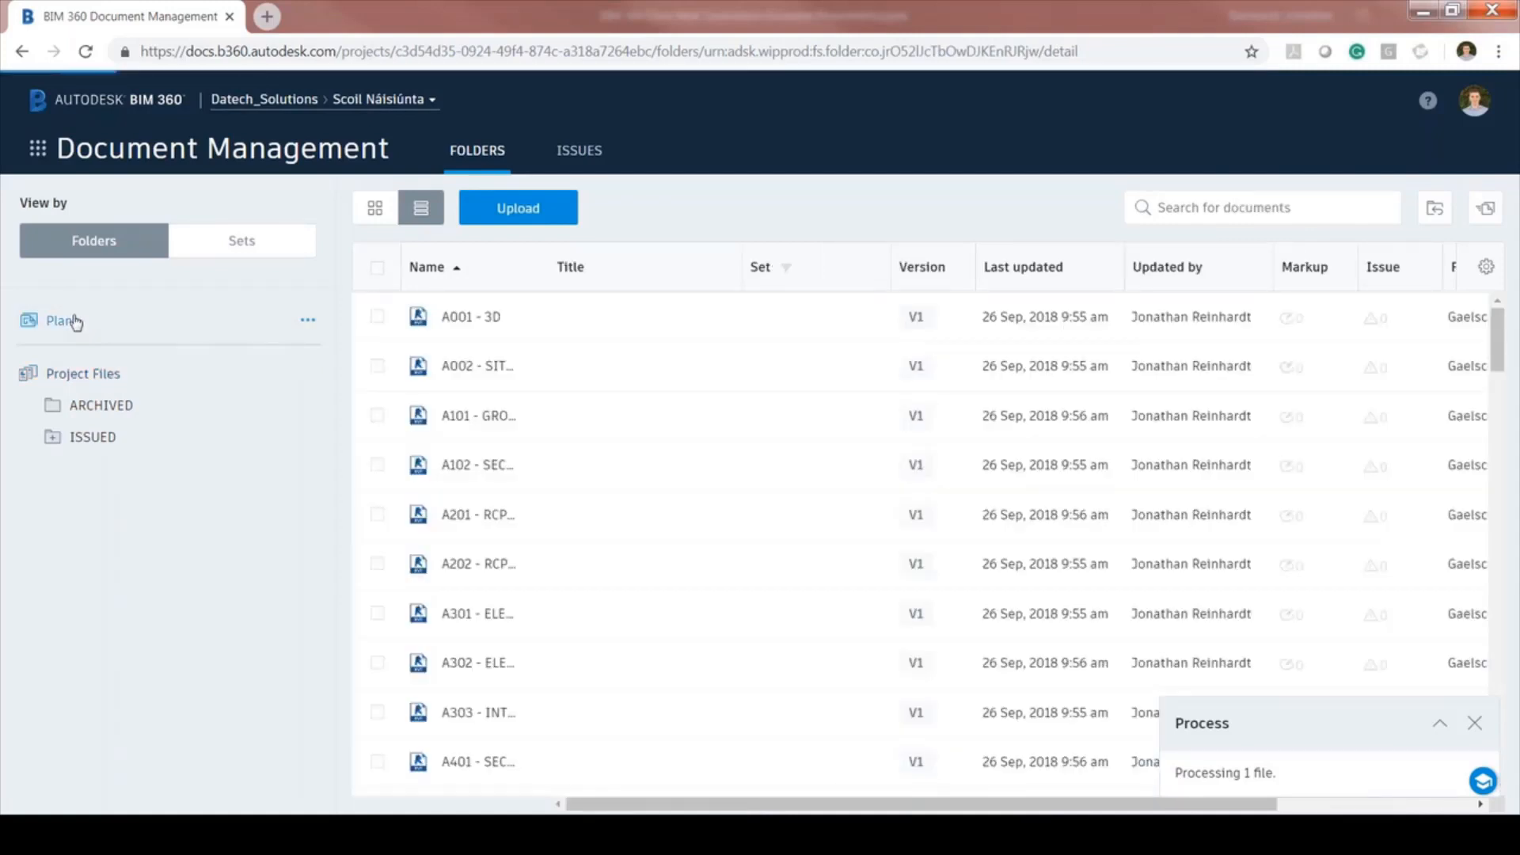
left_click_drag(548, 276, 768, 277)
scroll(640, 459, "down", 7)
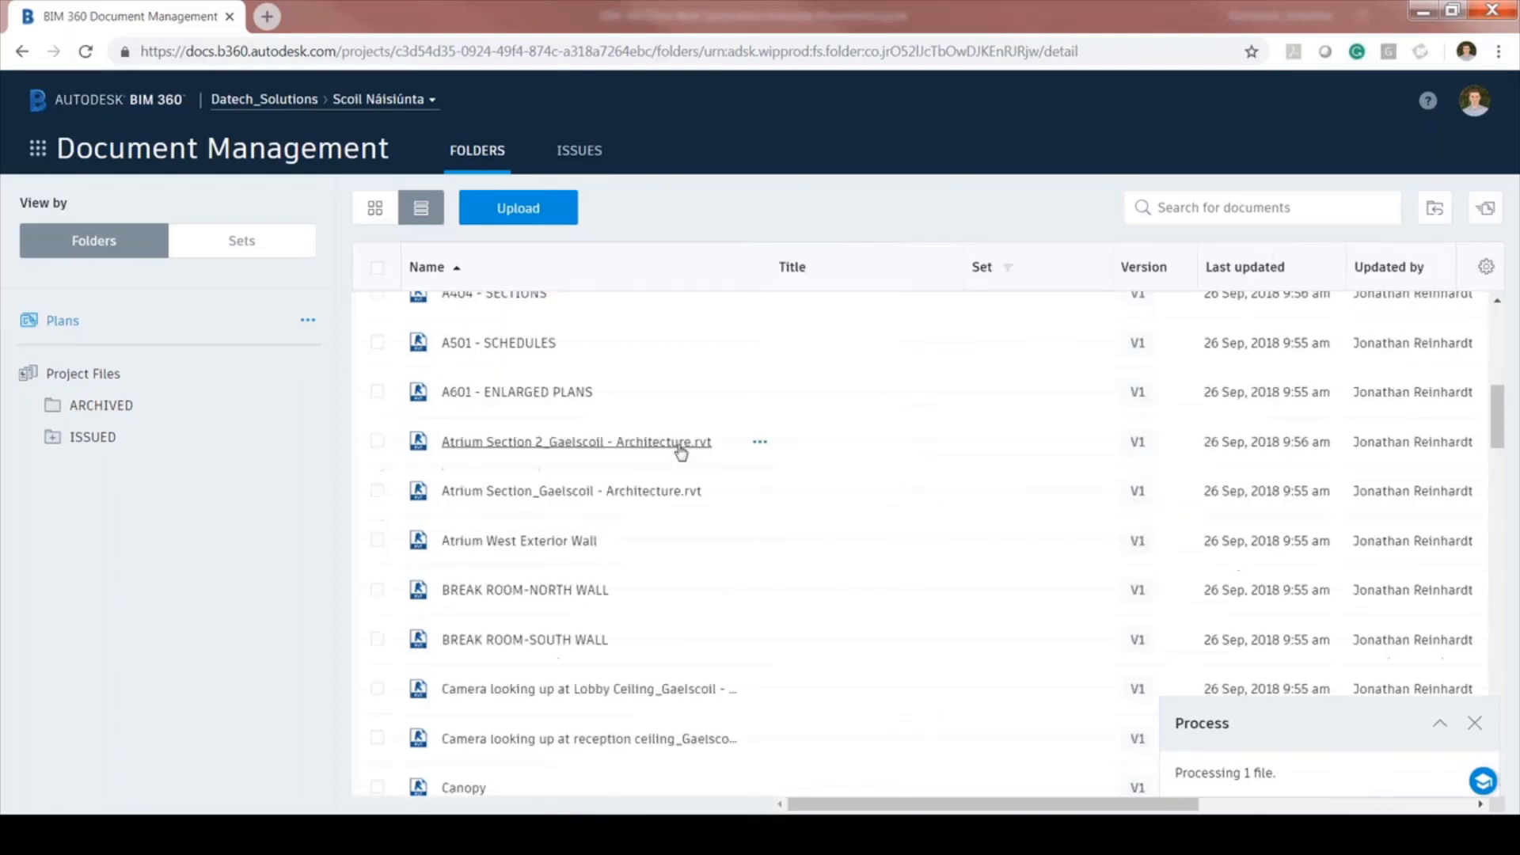
scroll(681, 453, "up", 7)
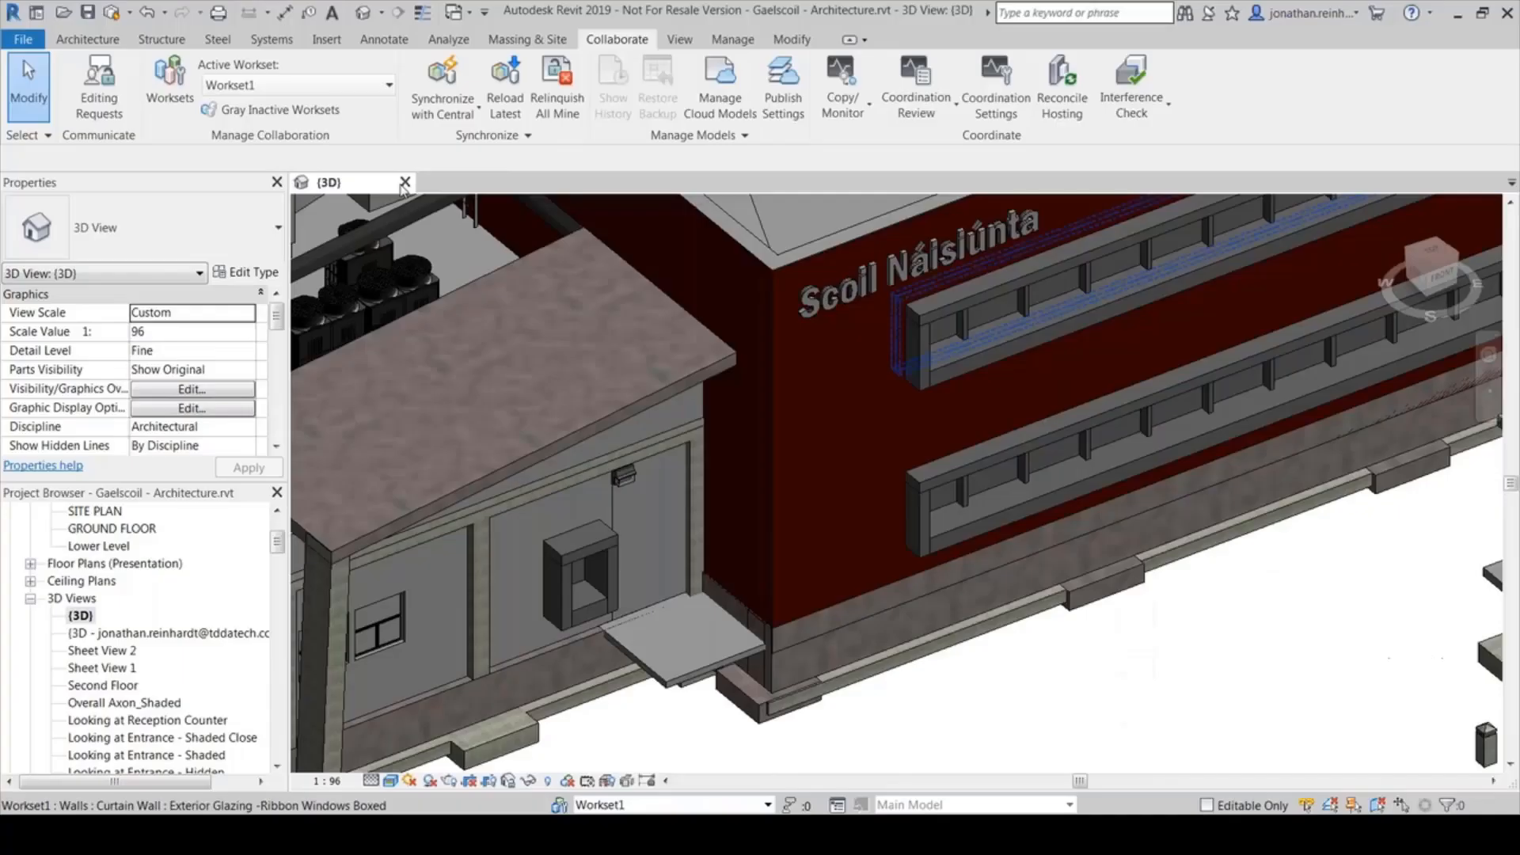
Close Revit's {3D} view, reopen the Gaelscoil - Architecture cloud model, and return to the BIM 360 browser
left_click(404, 183)
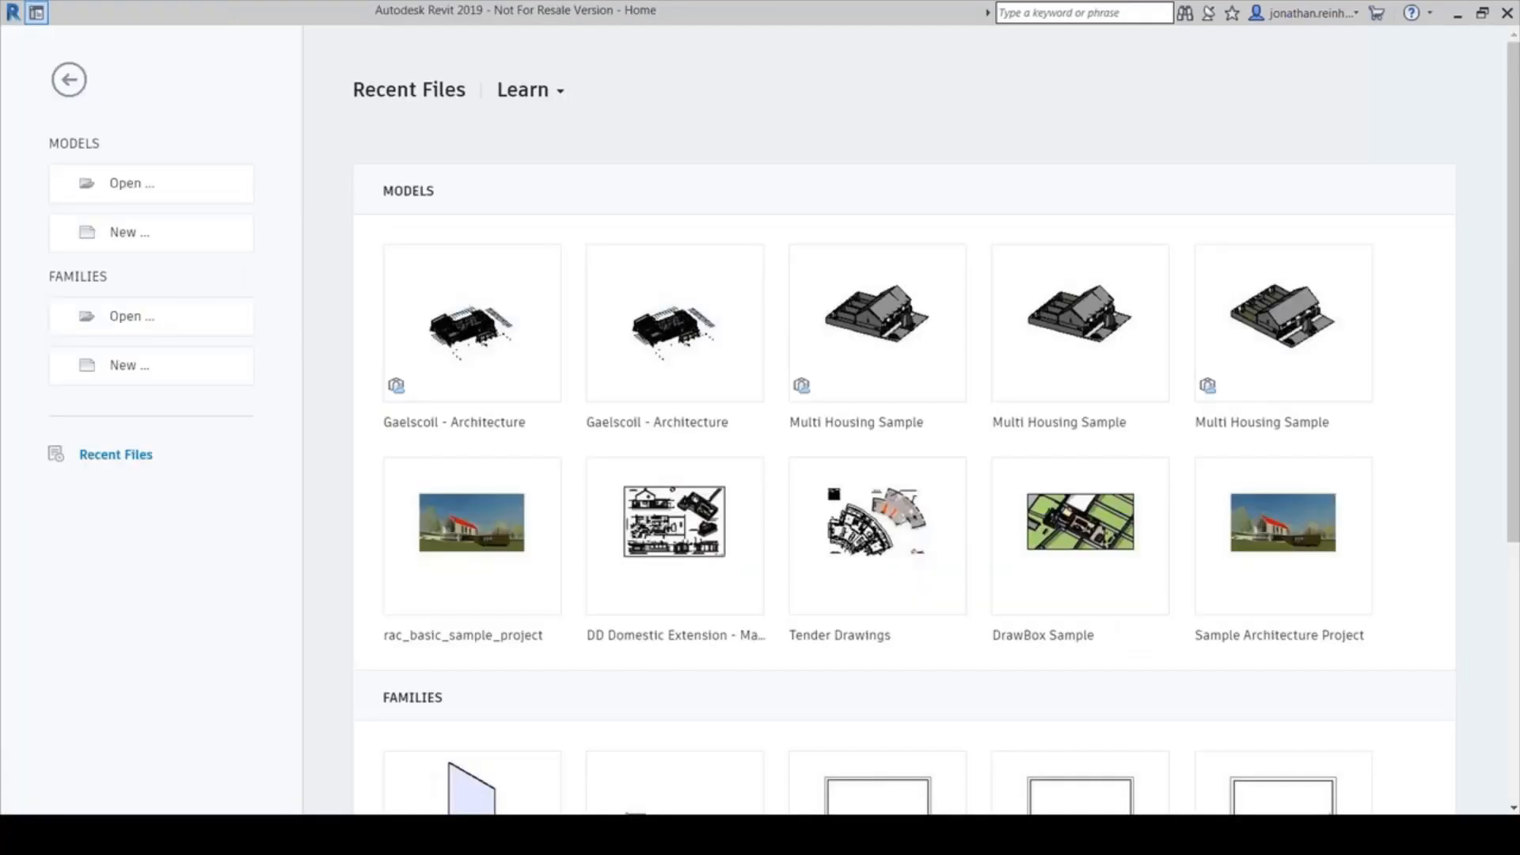
mouse_move(397, 396)
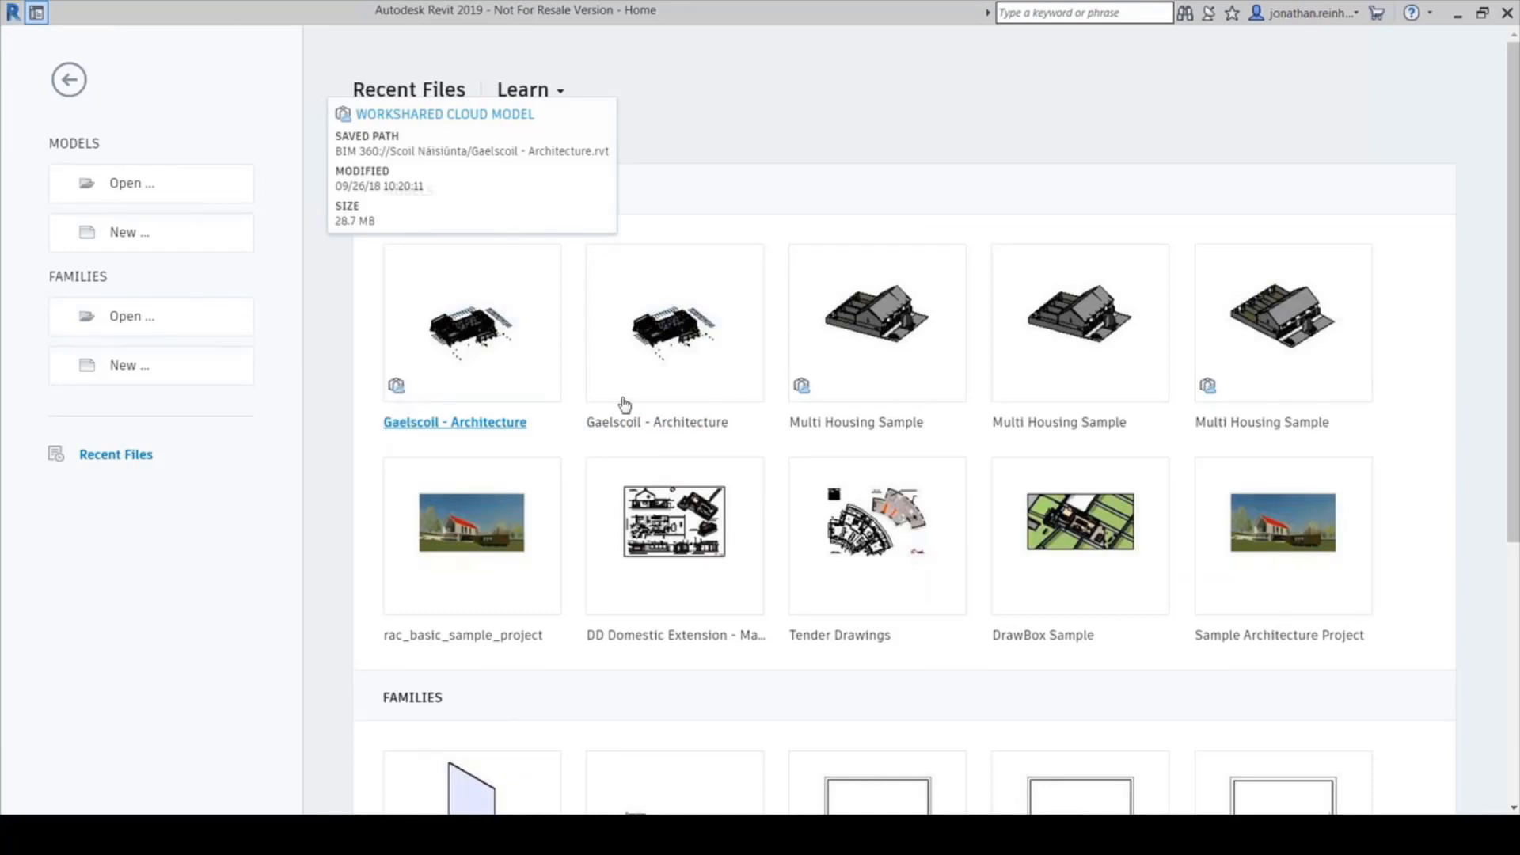
left_click(678, 346)
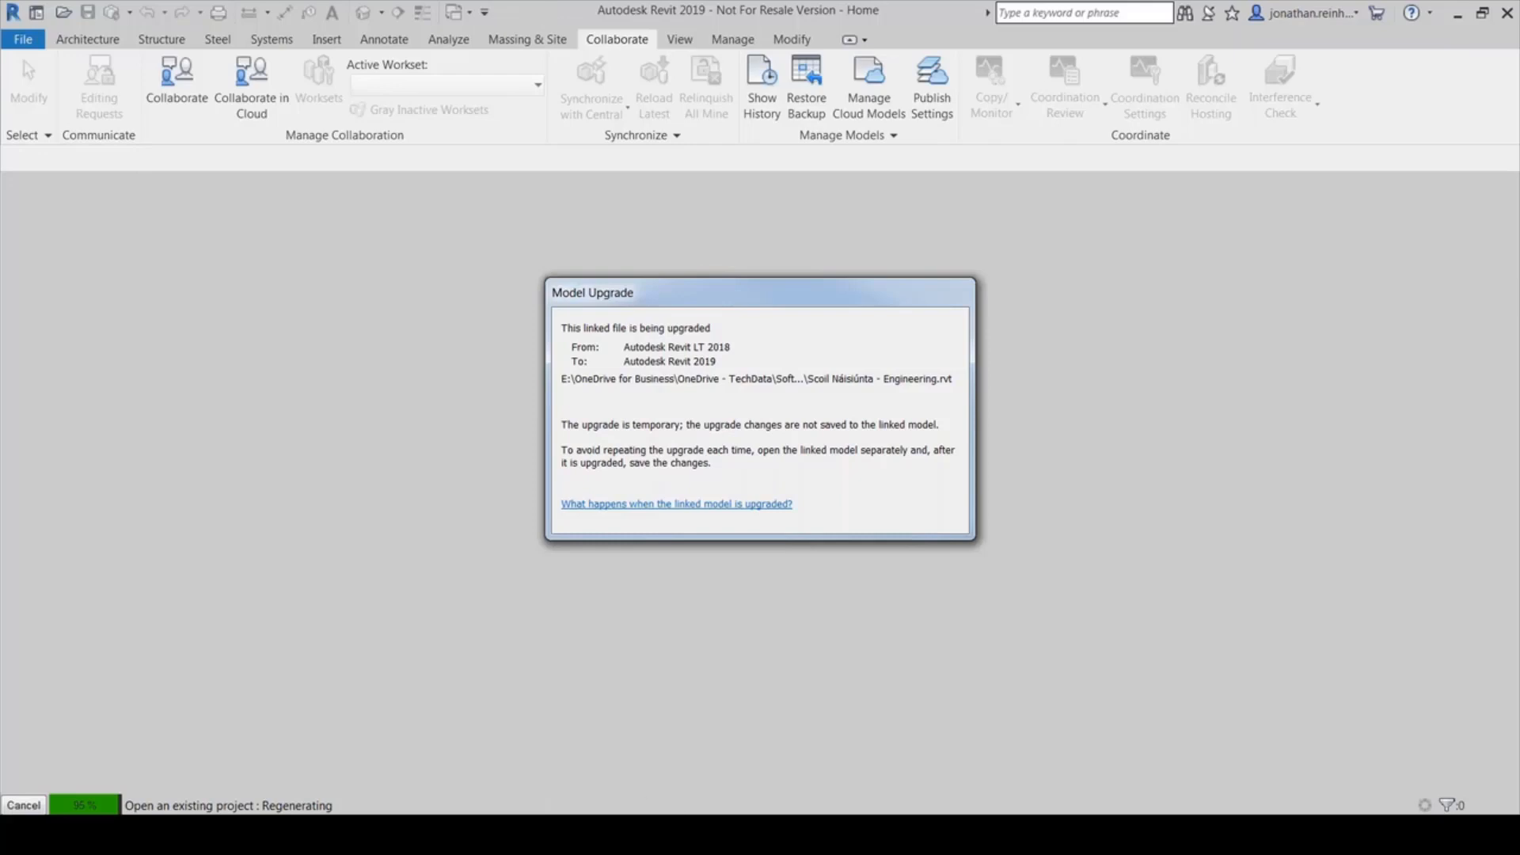
left_click(486, 835)
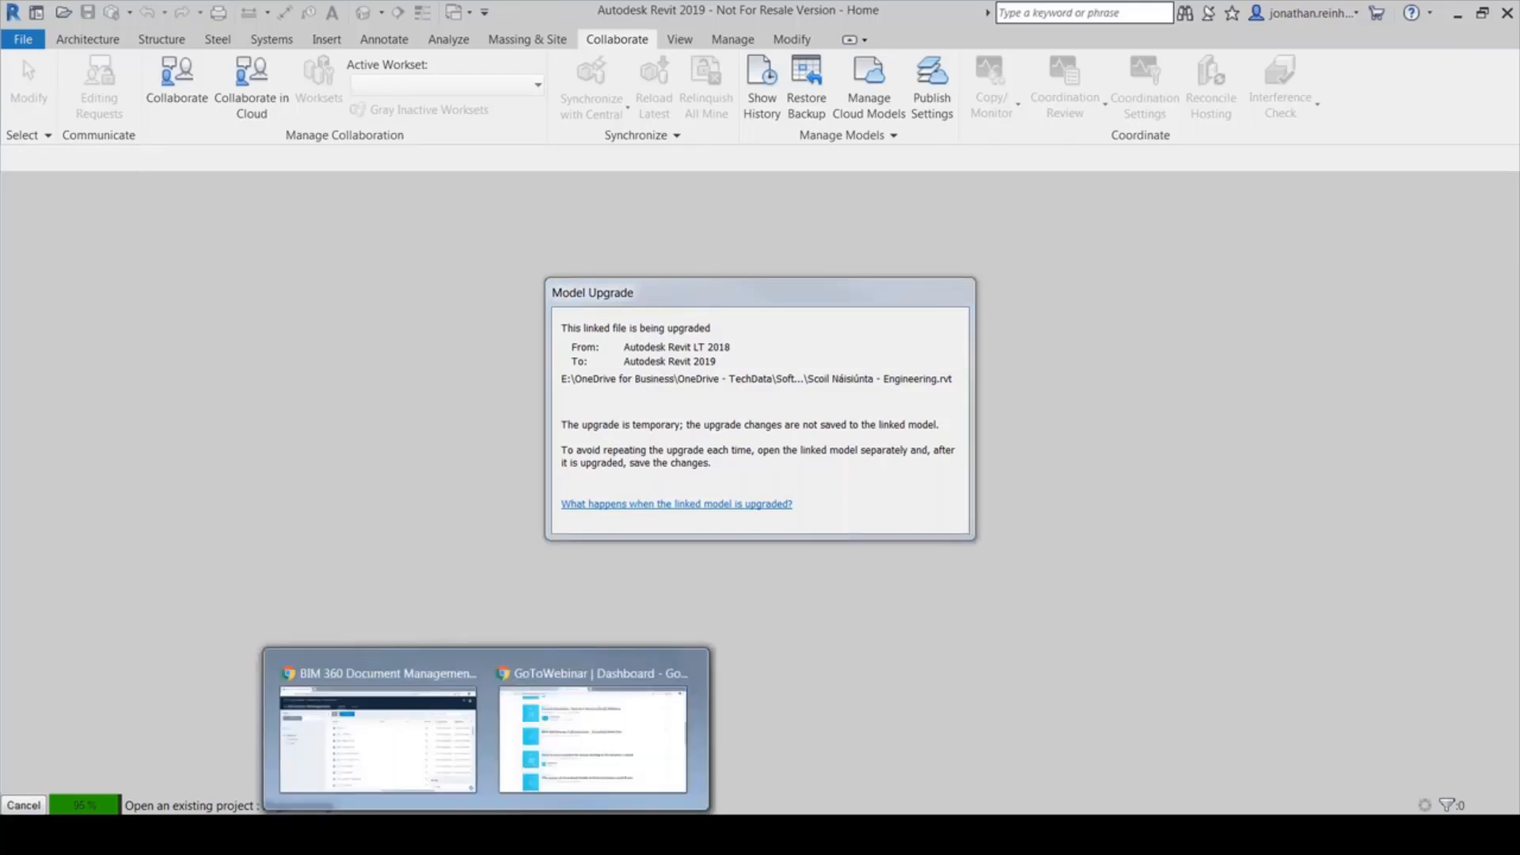
left_click(367, 763)
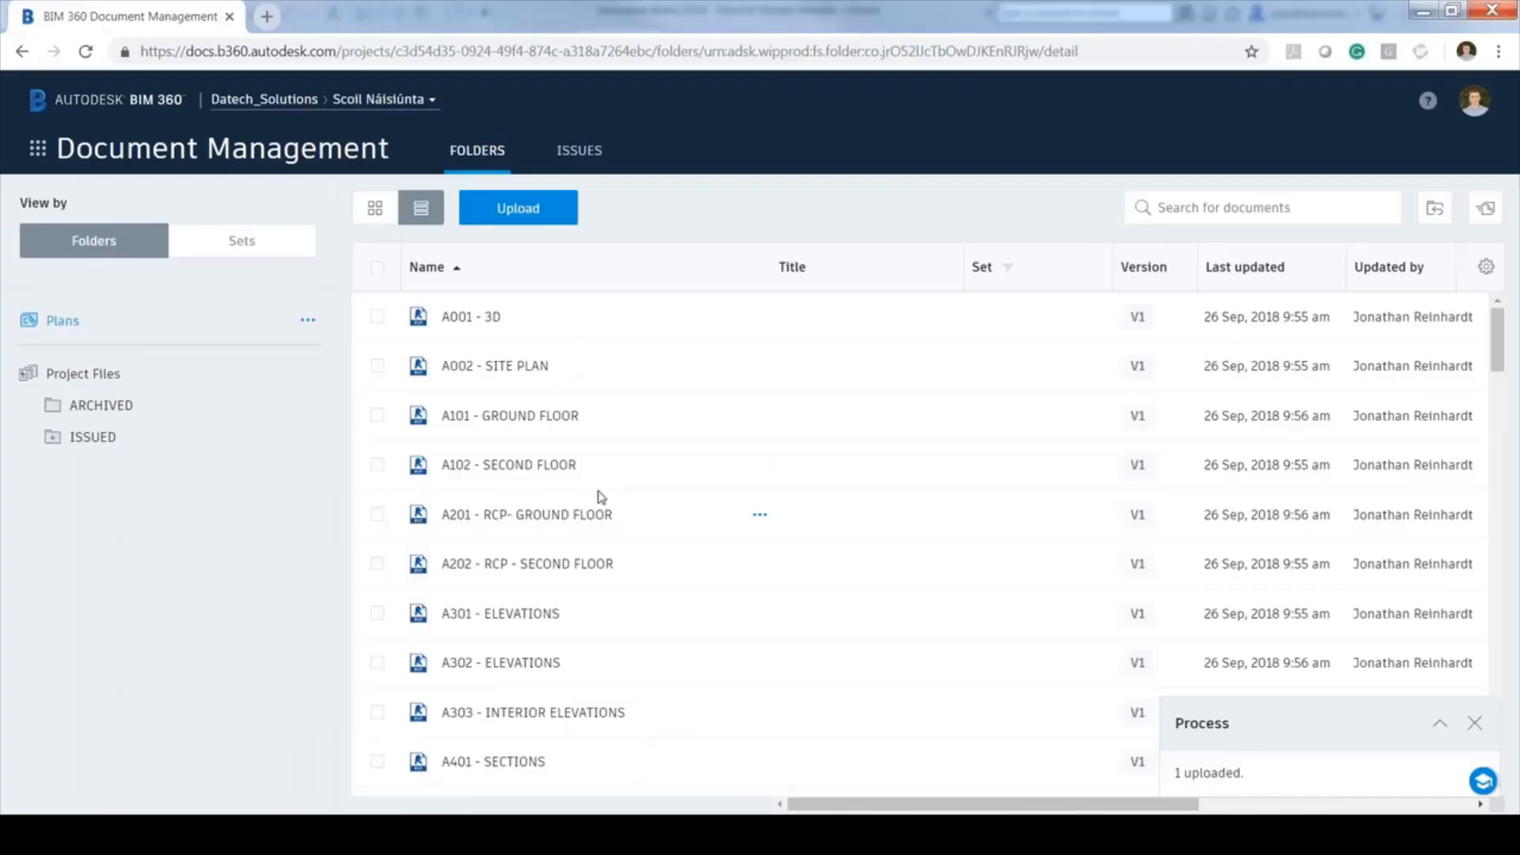
scroll(595, 497, "down", 2)
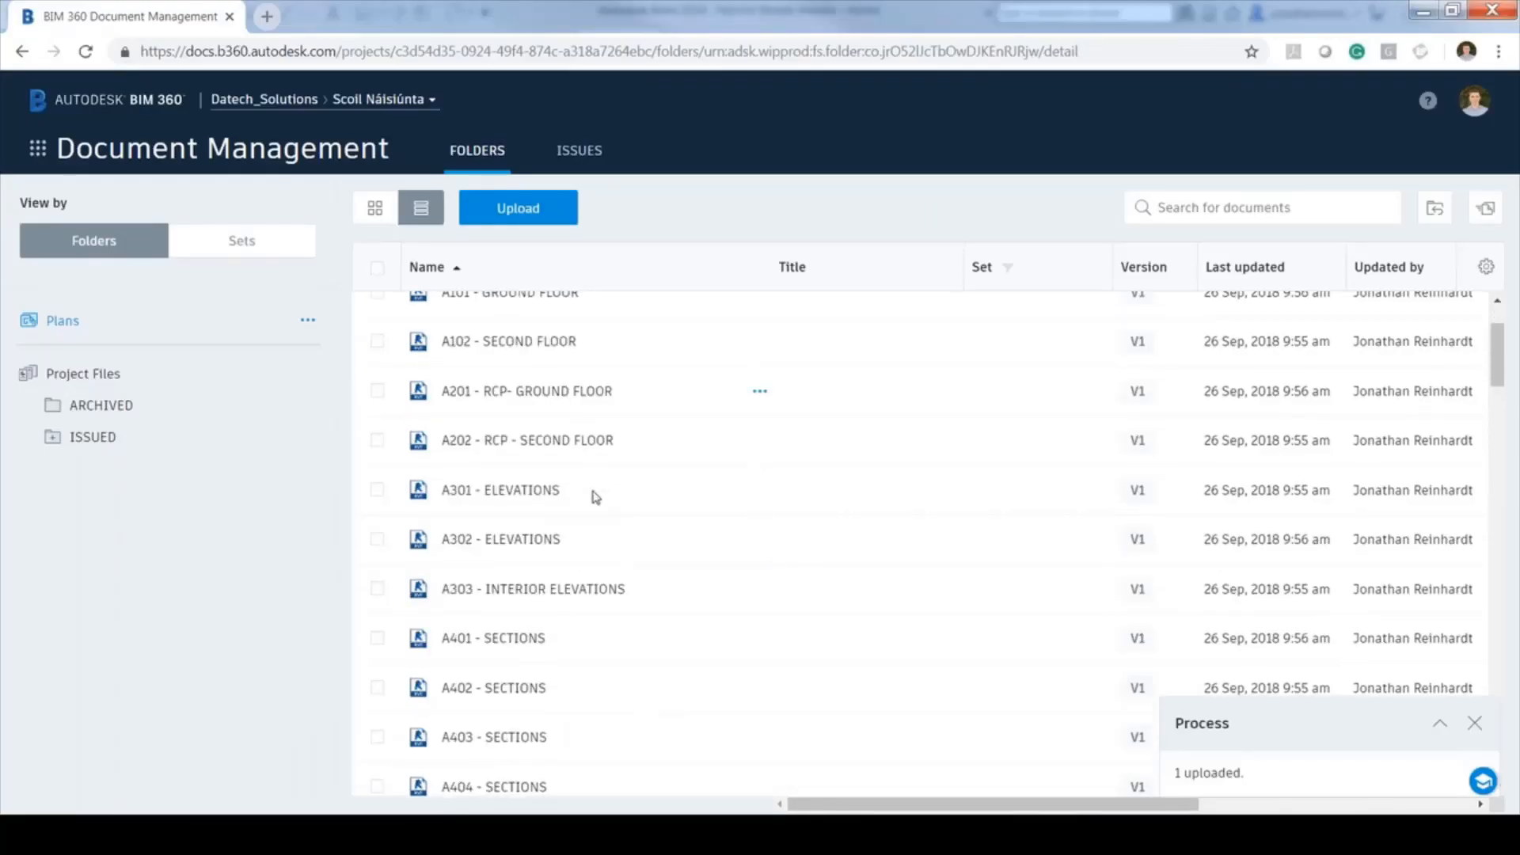
scroll(595, 496, "down", 9)
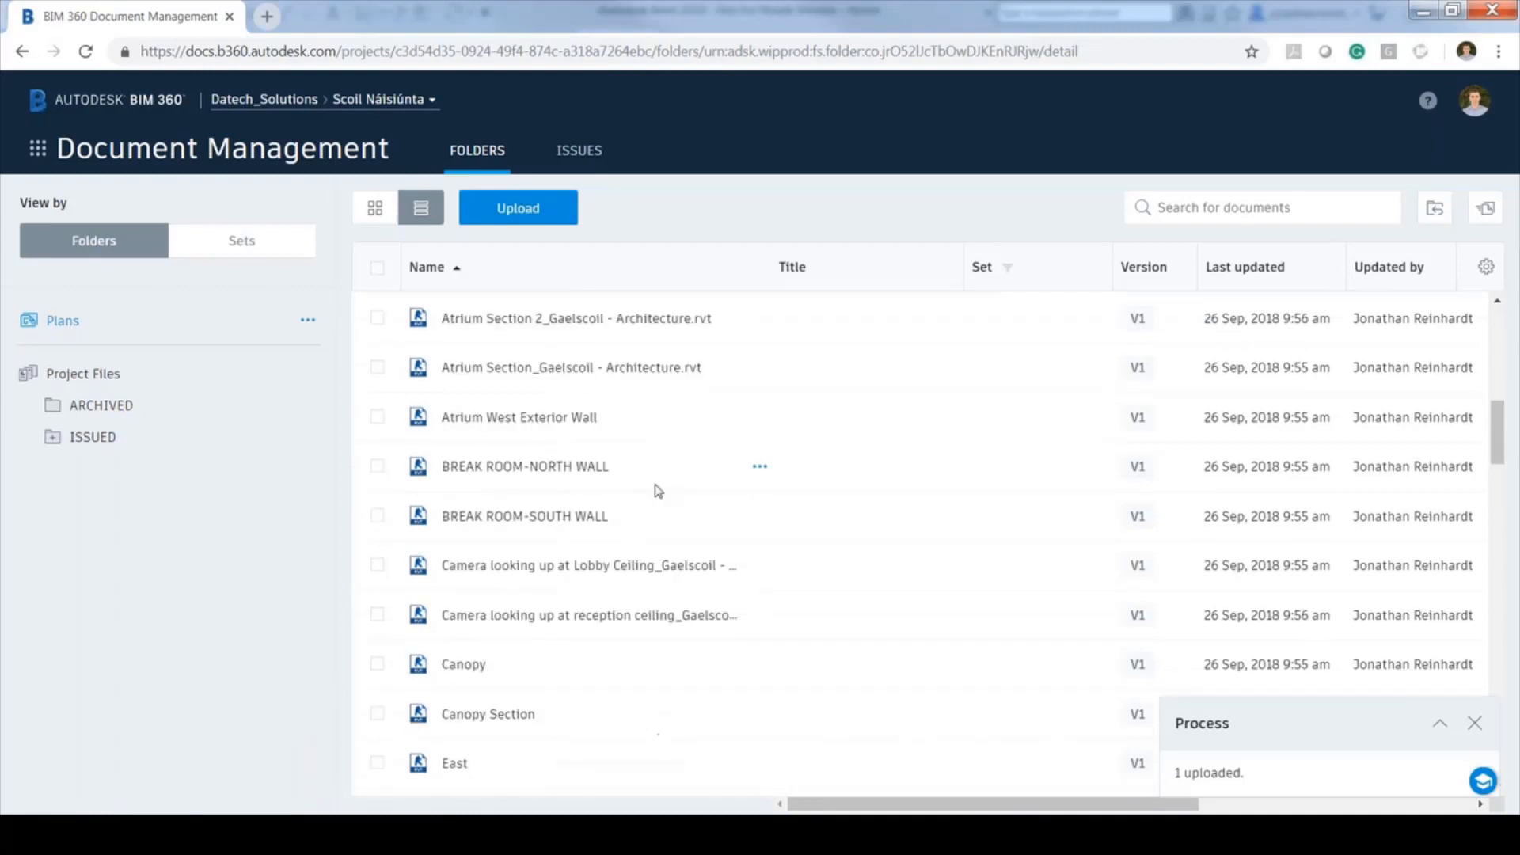
scroll(658, 491, "down", 10)
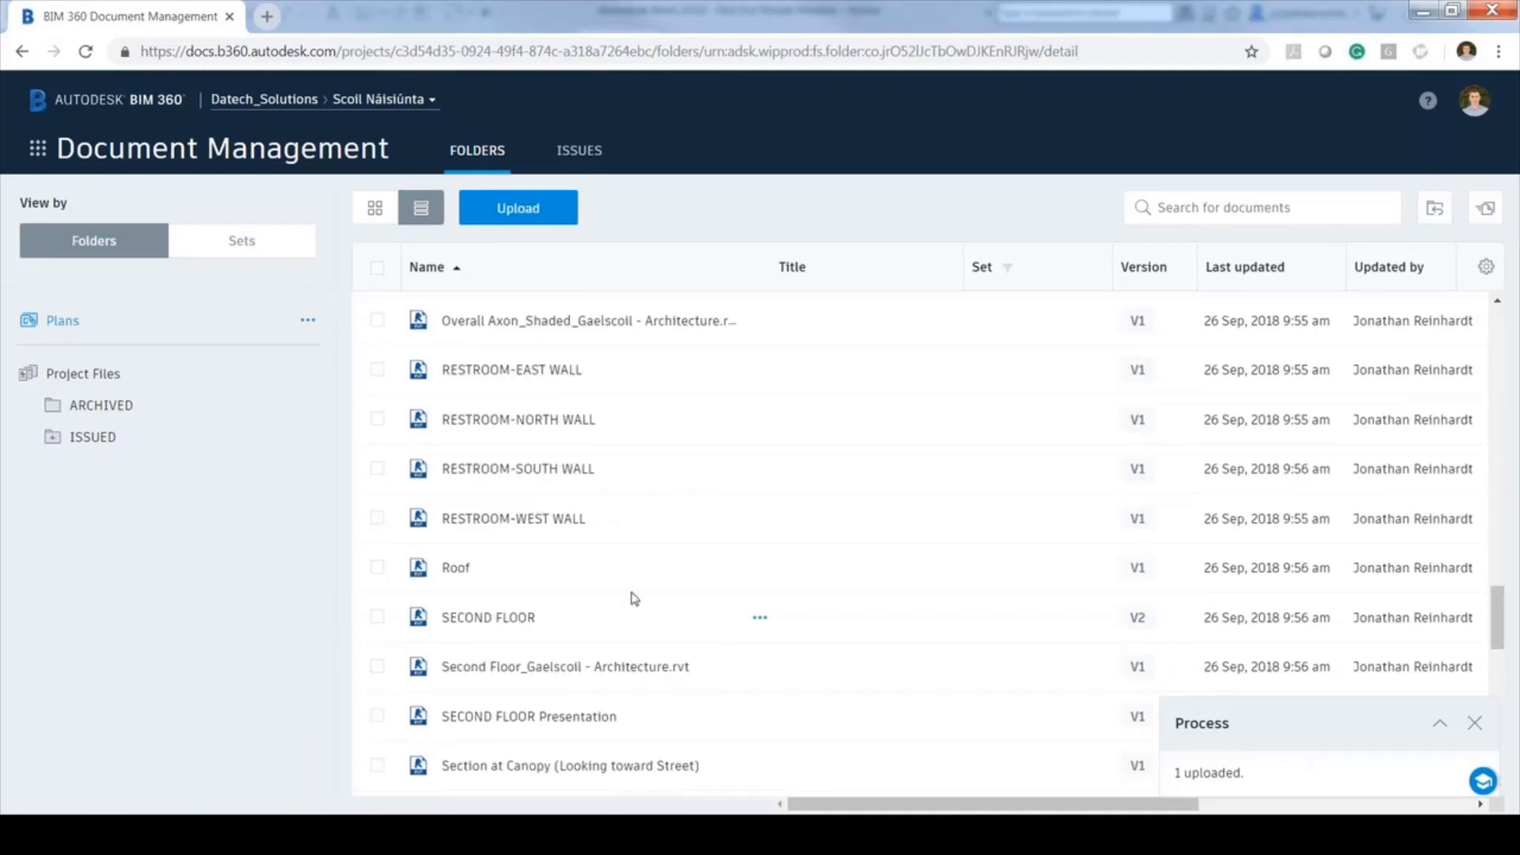
scroll(640, 509, "down", 7)
scroll(639, 509, "down", 3)
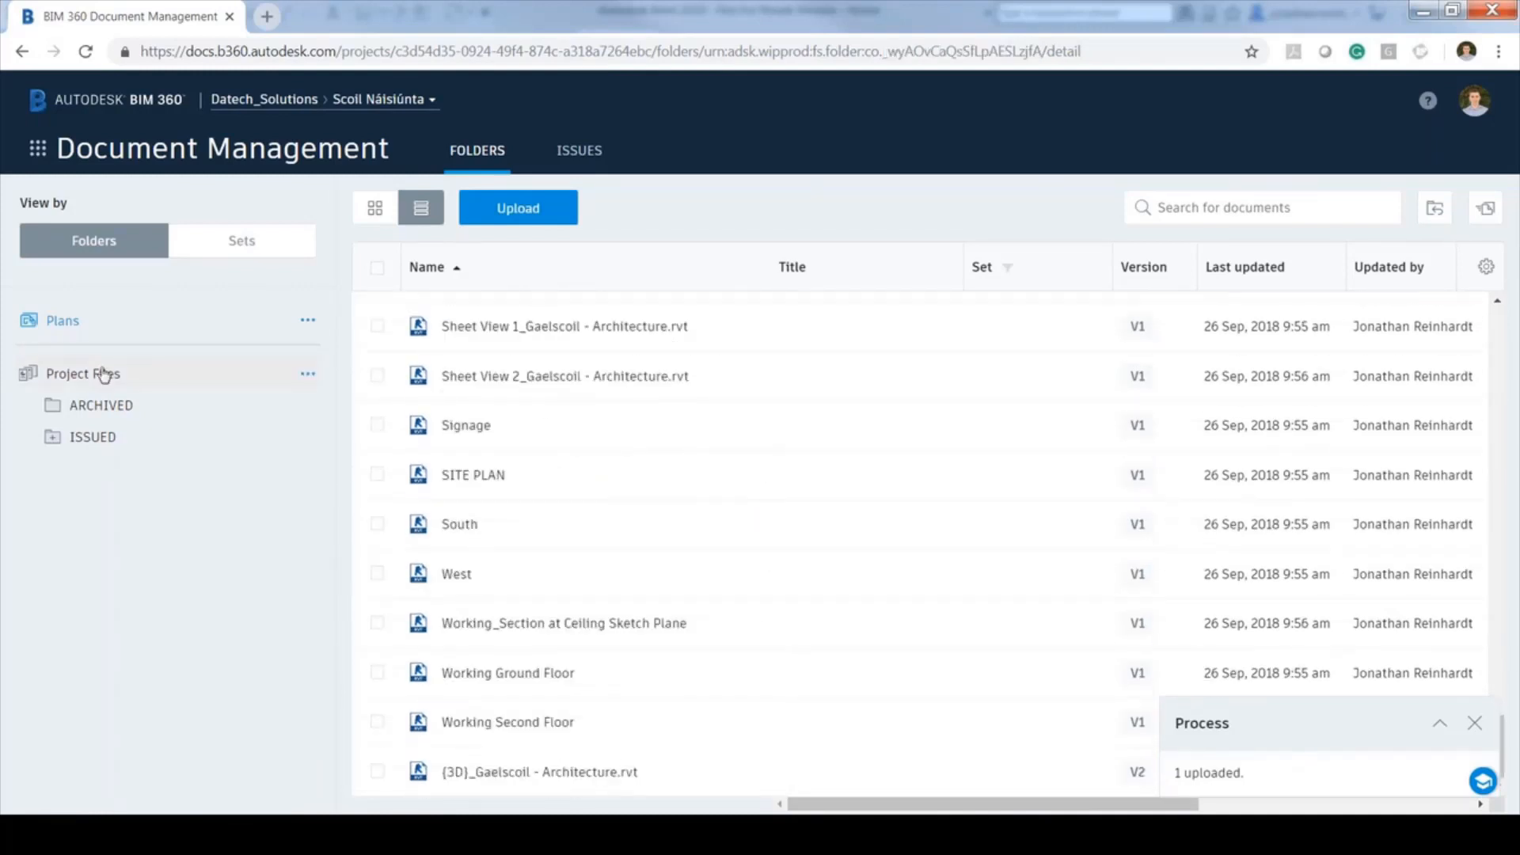
left_click(104, 375)
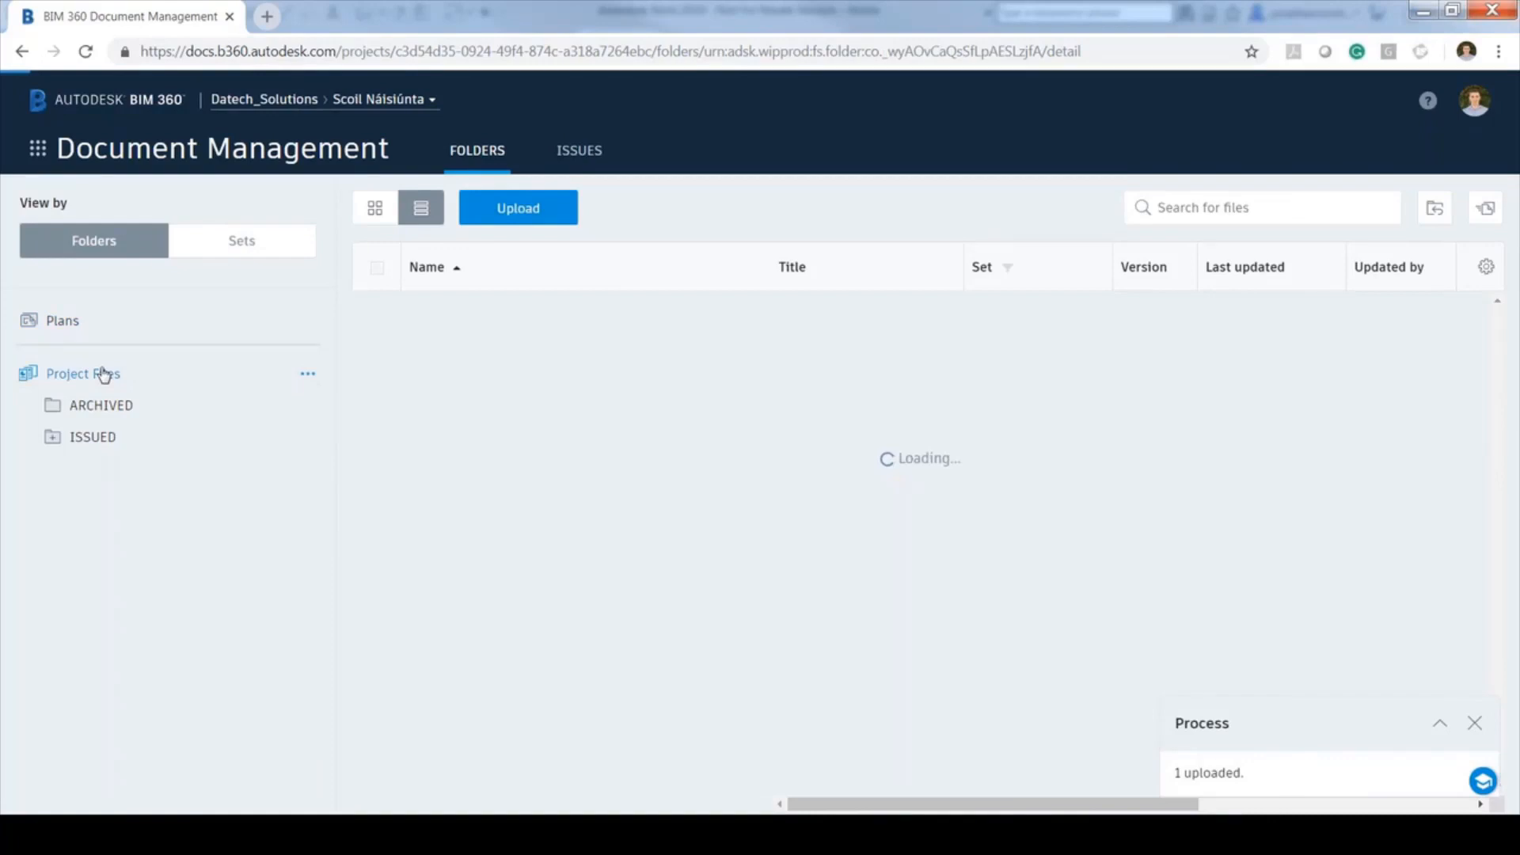
left_click(181, 323)
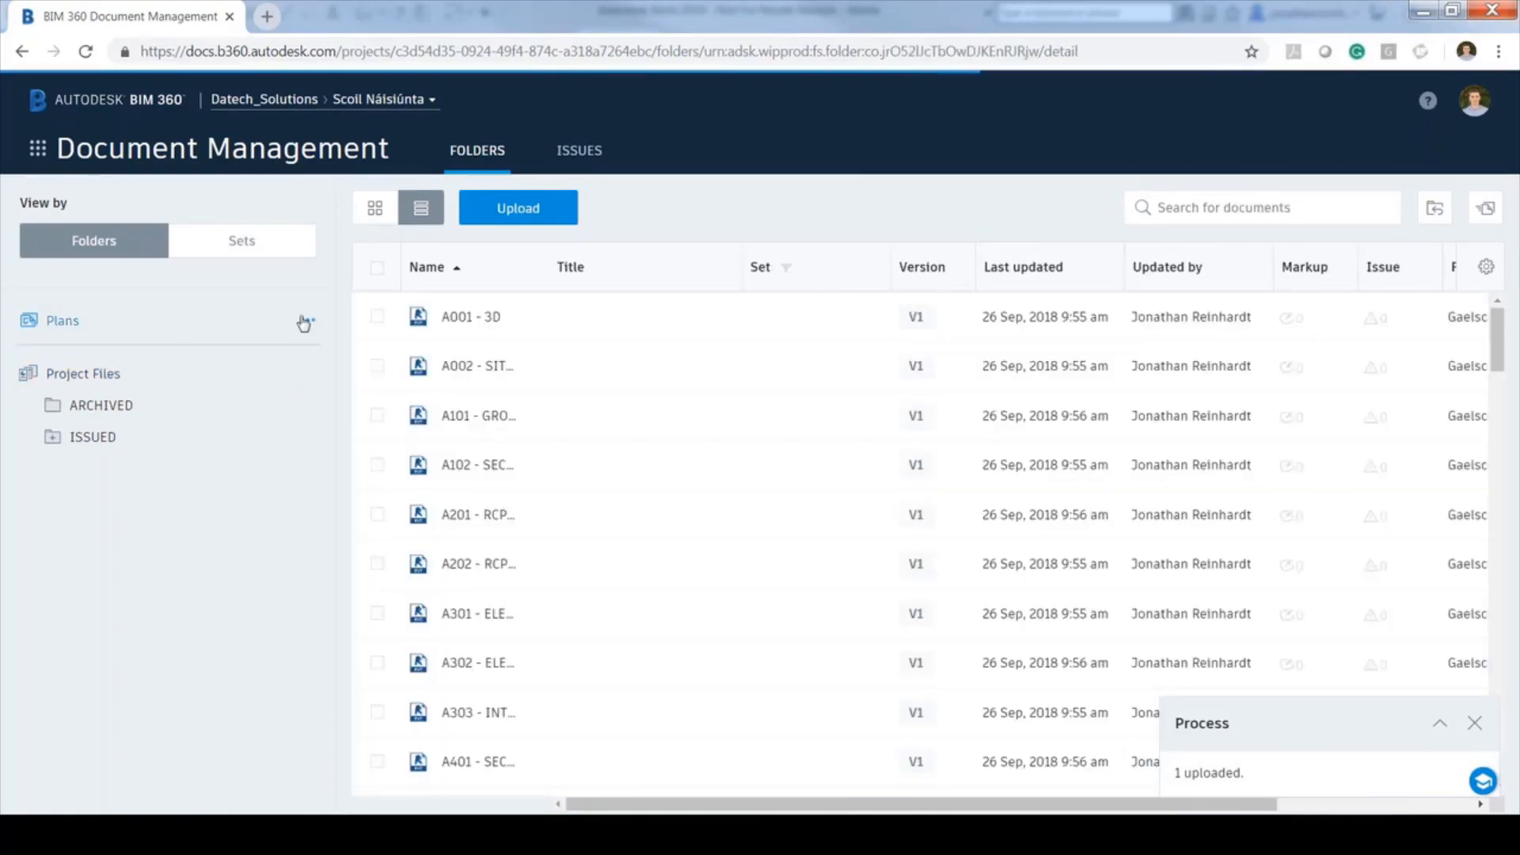
Create the subfolder Plans.1 under Plans, then choose Subscribe for the Plans folder
left_click(305, 322)
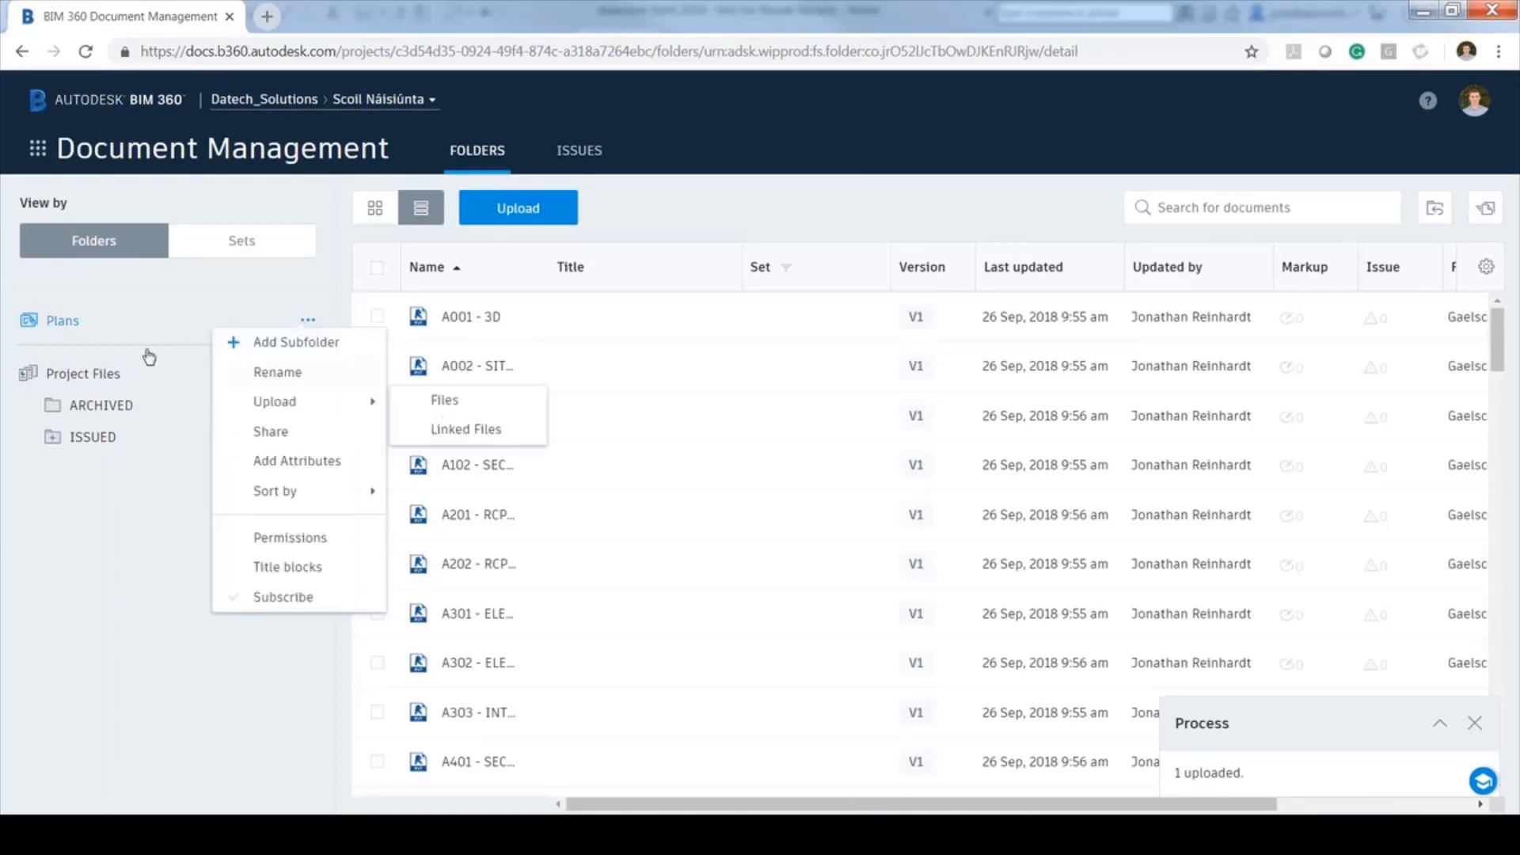
mouse_move(370, 378)
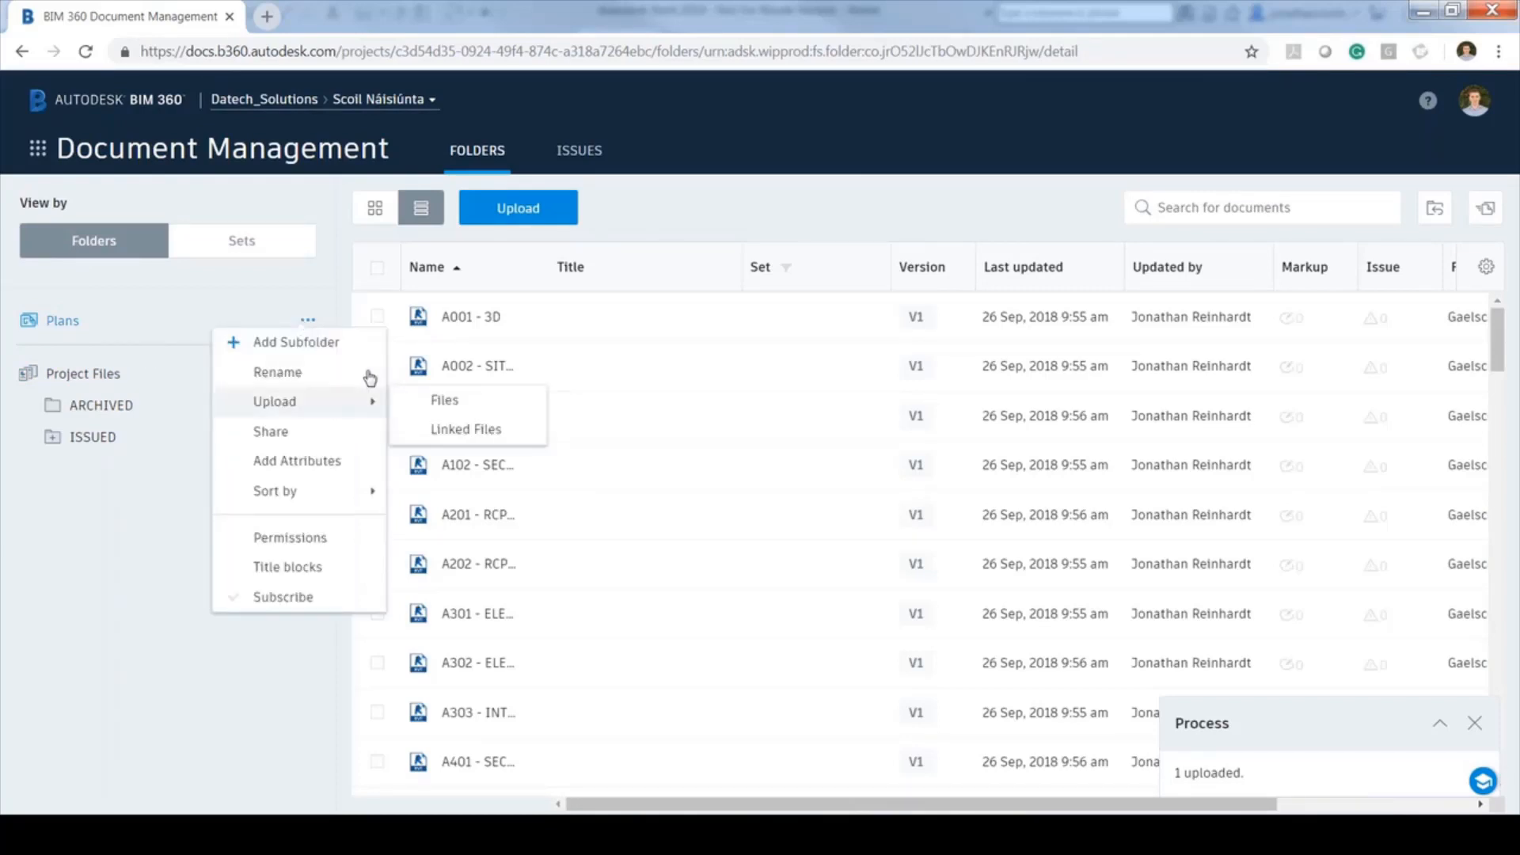
left_click(308, 346)
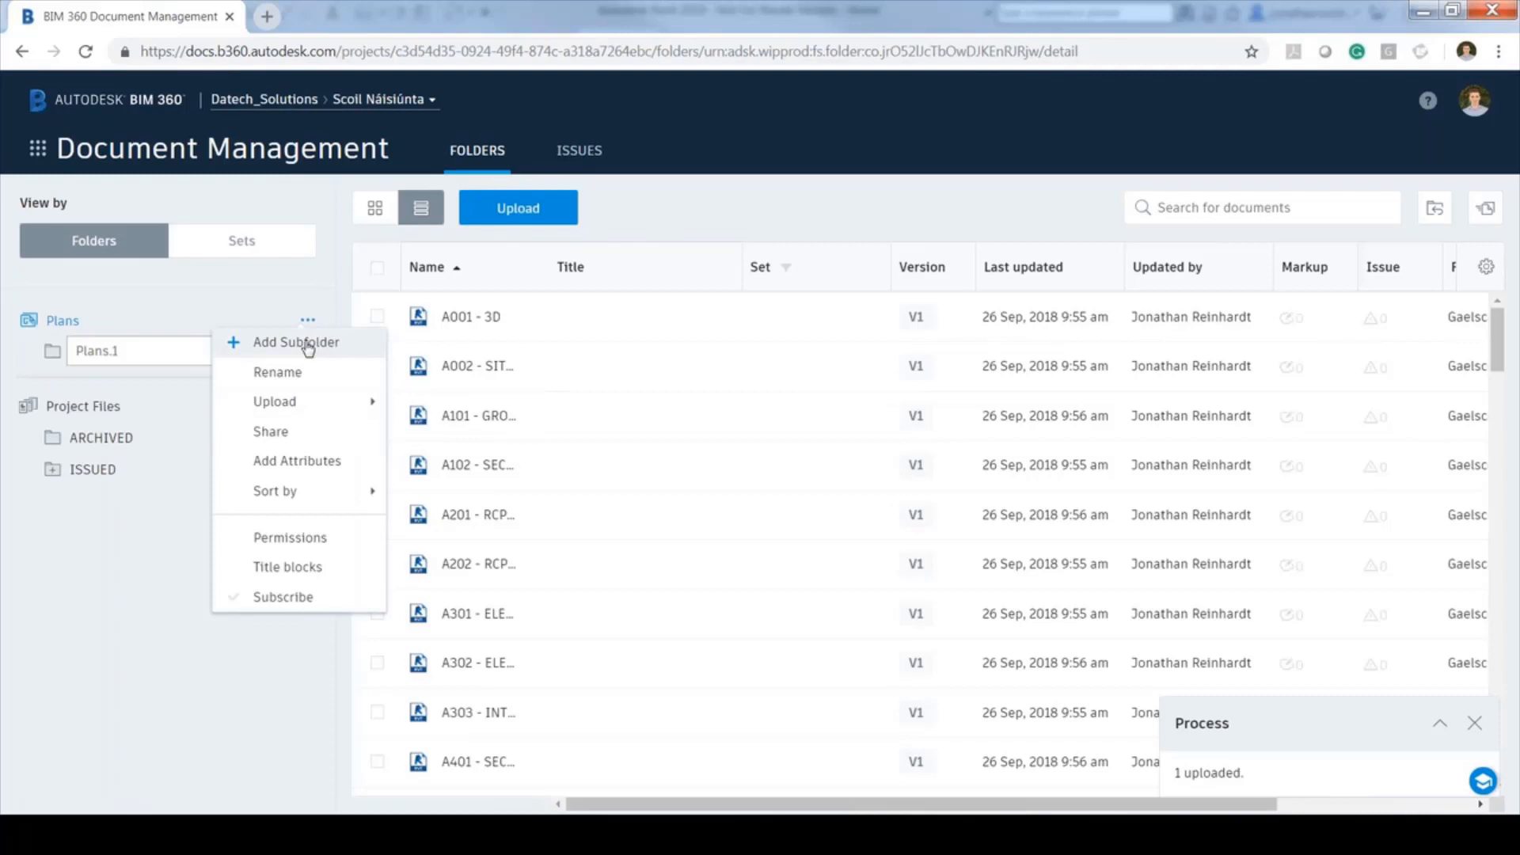
left_click(221, 387)
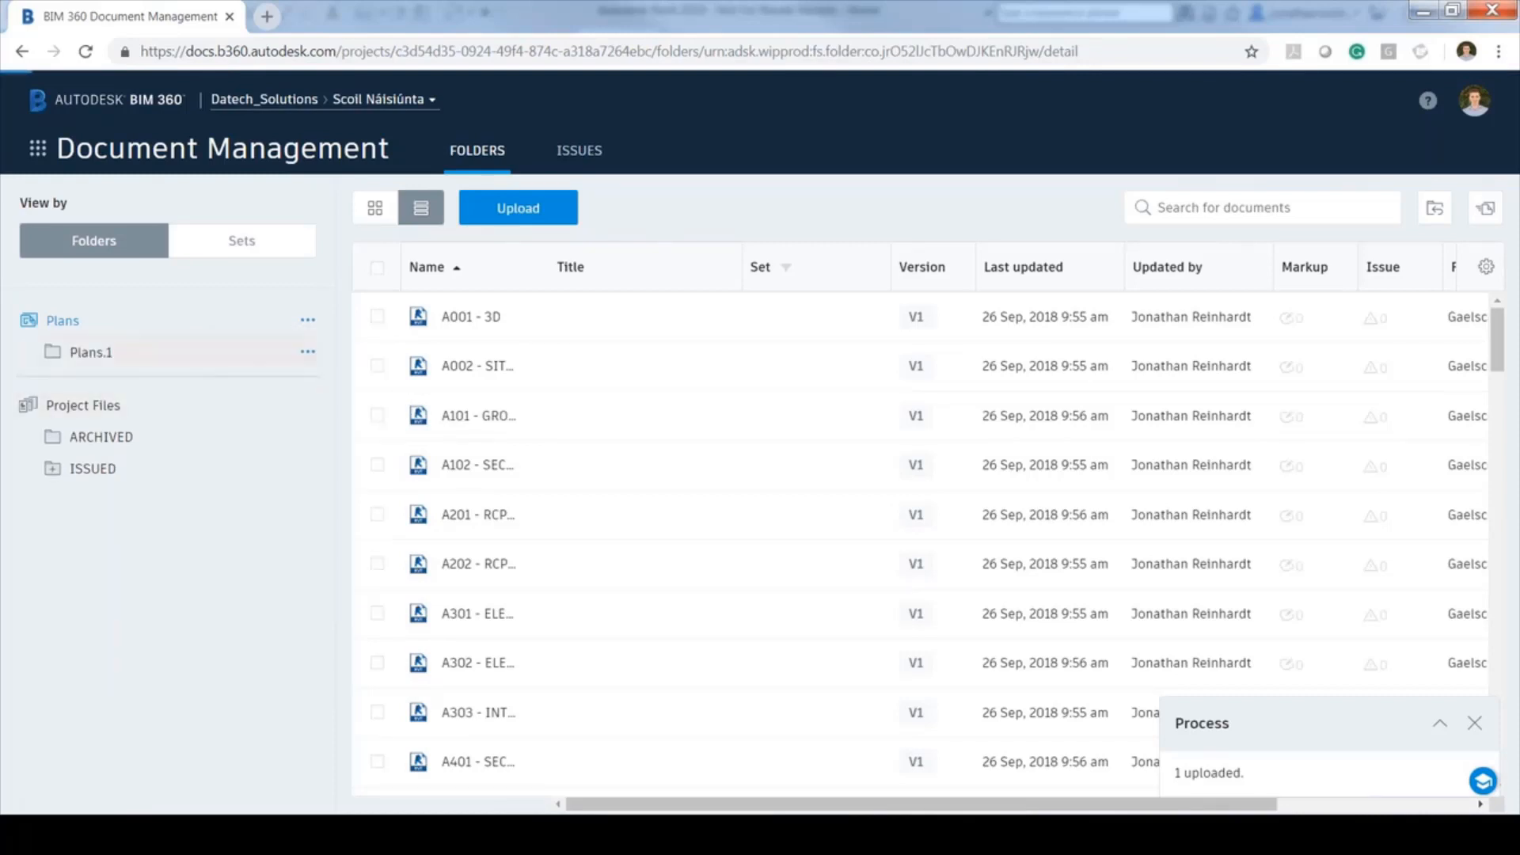
left_click(308, 322)
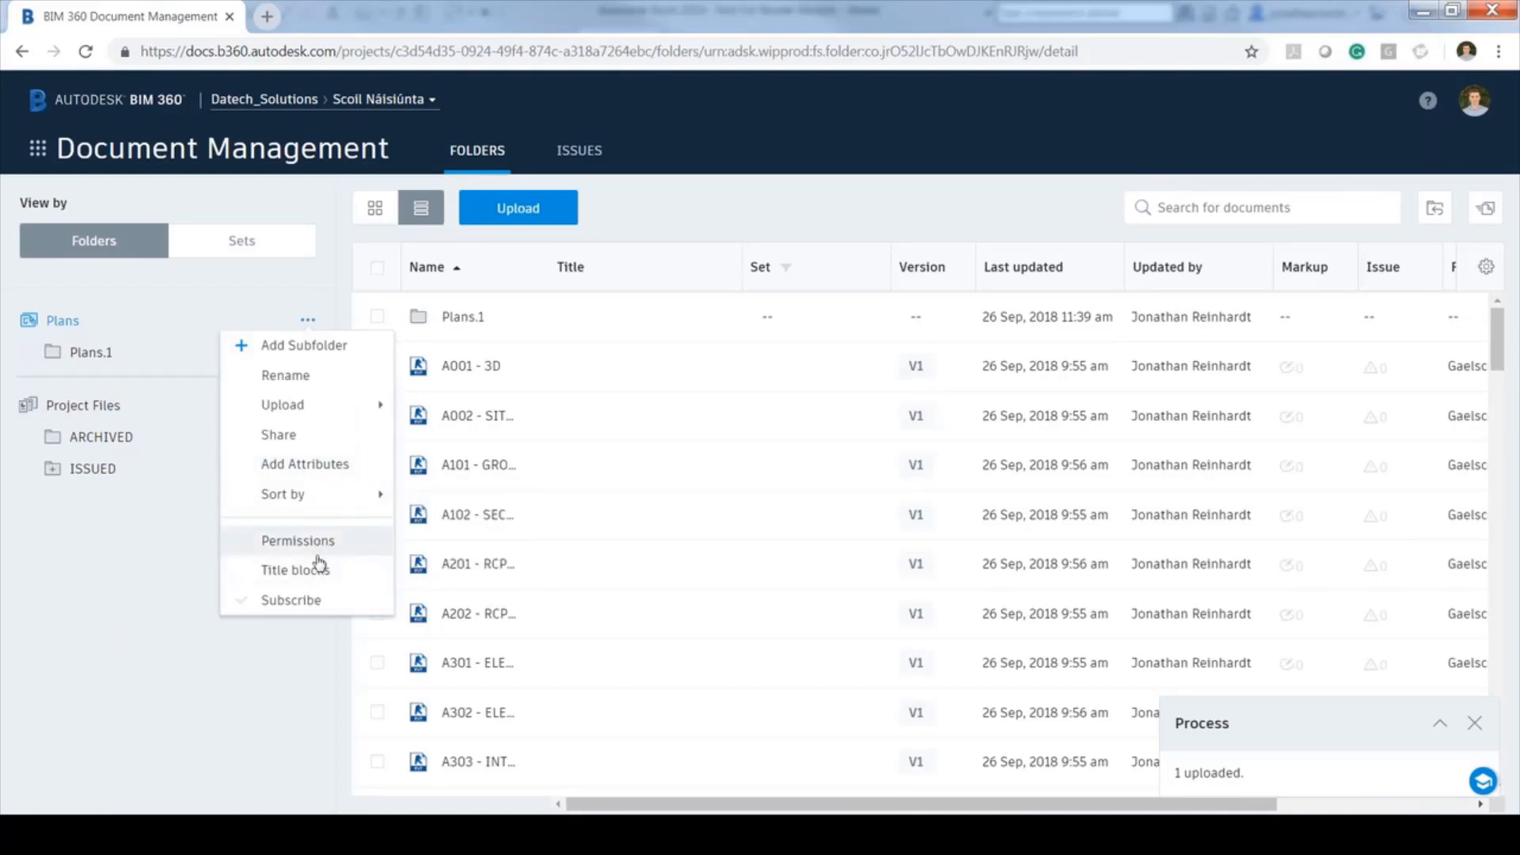
left_click(256, 602)
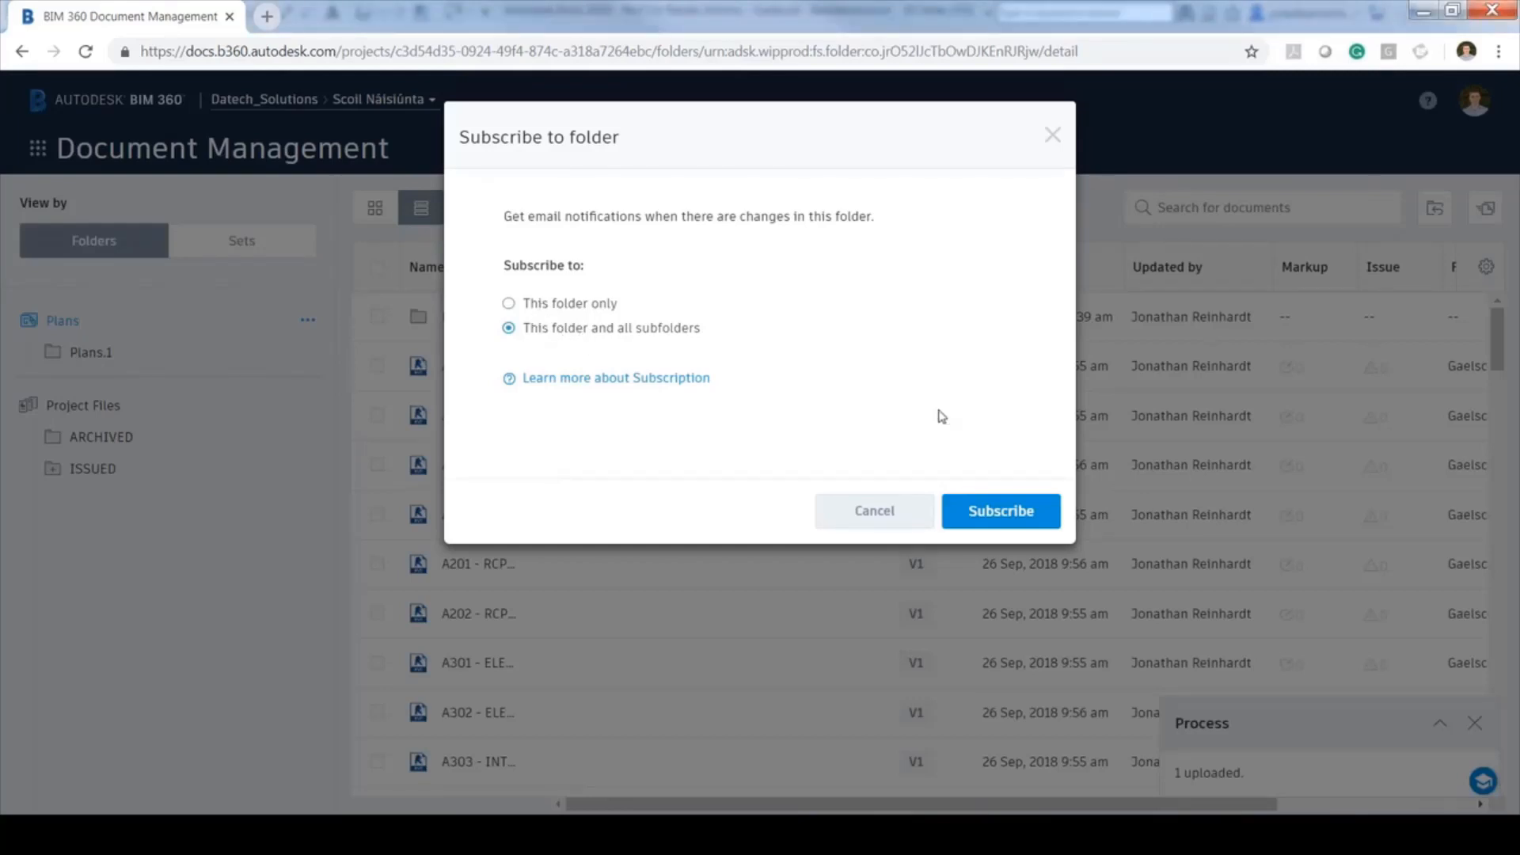
Subscribe to the Plans folder using the 'This folder only' option
left_click(555, 309)
left_click(1001, 511)
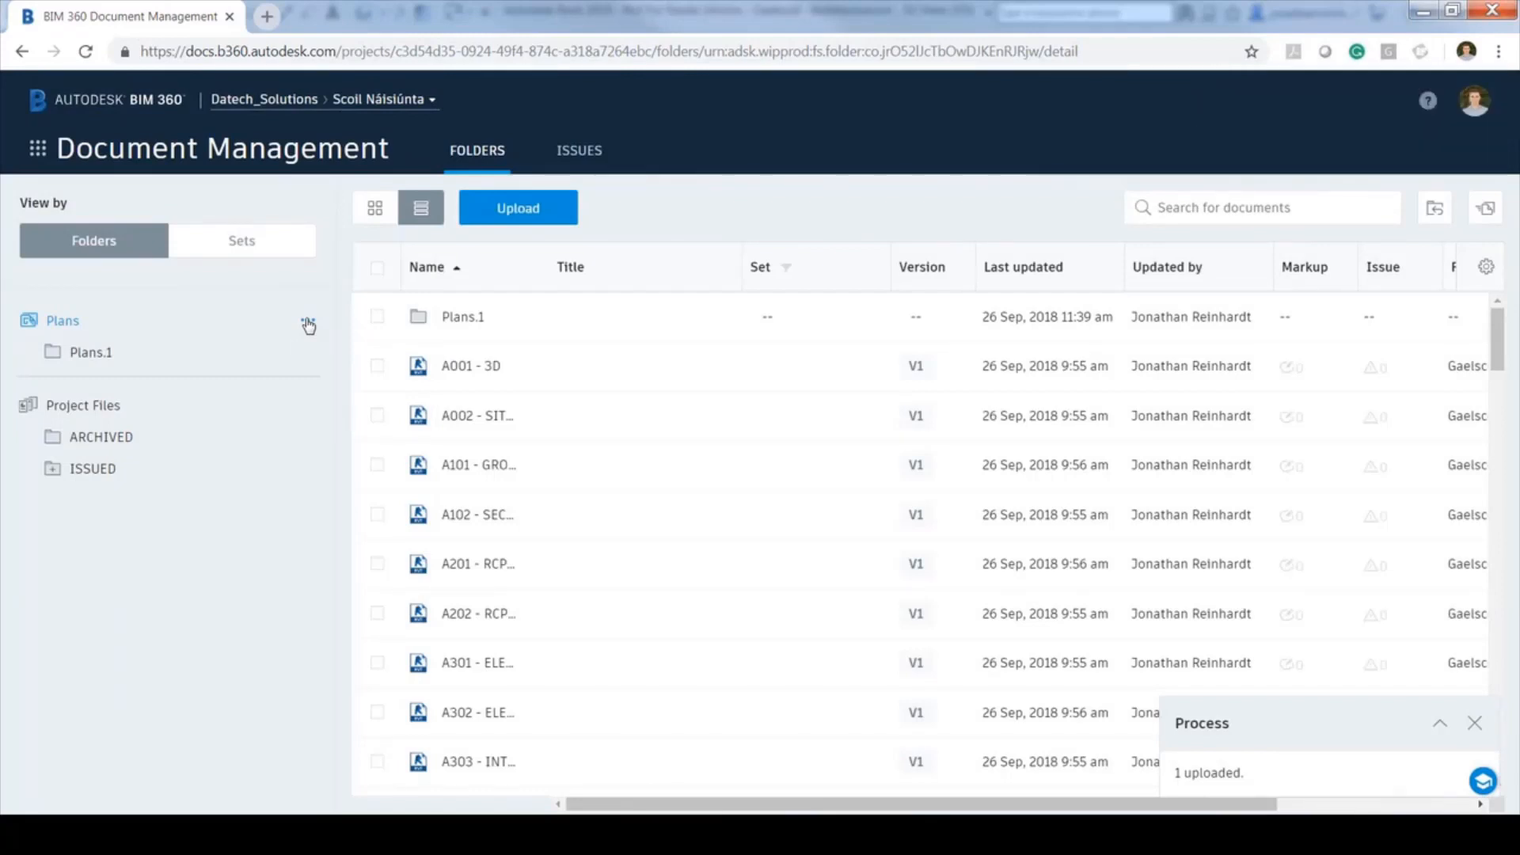
In Plans folder permissions, try a member's access levels, ending at View + Upload + Edit + Control
left_click(308, 322)
left_click(294, 541)
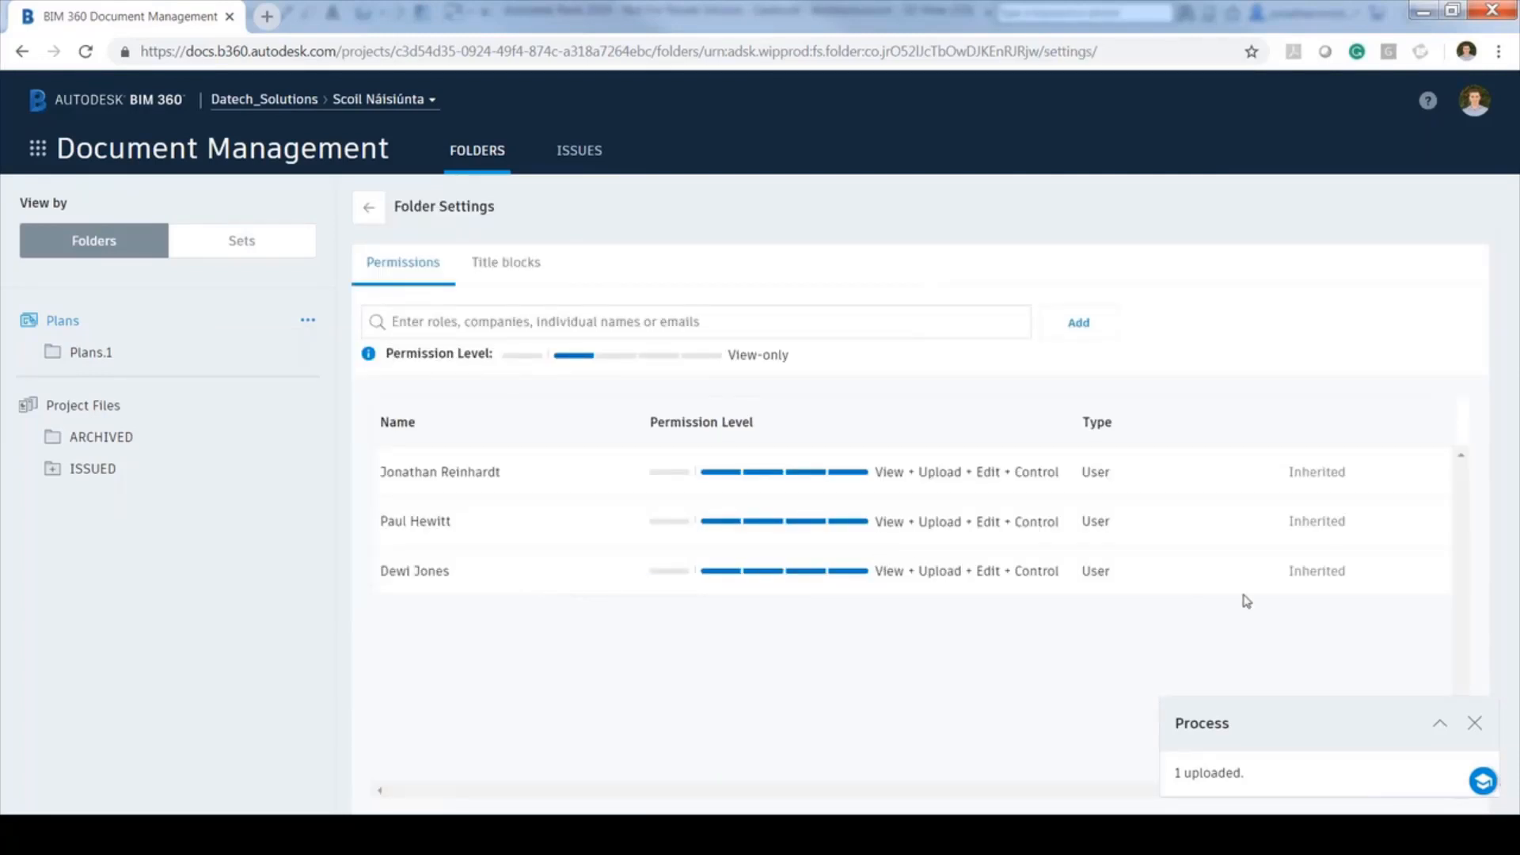
left_click(722, 571)
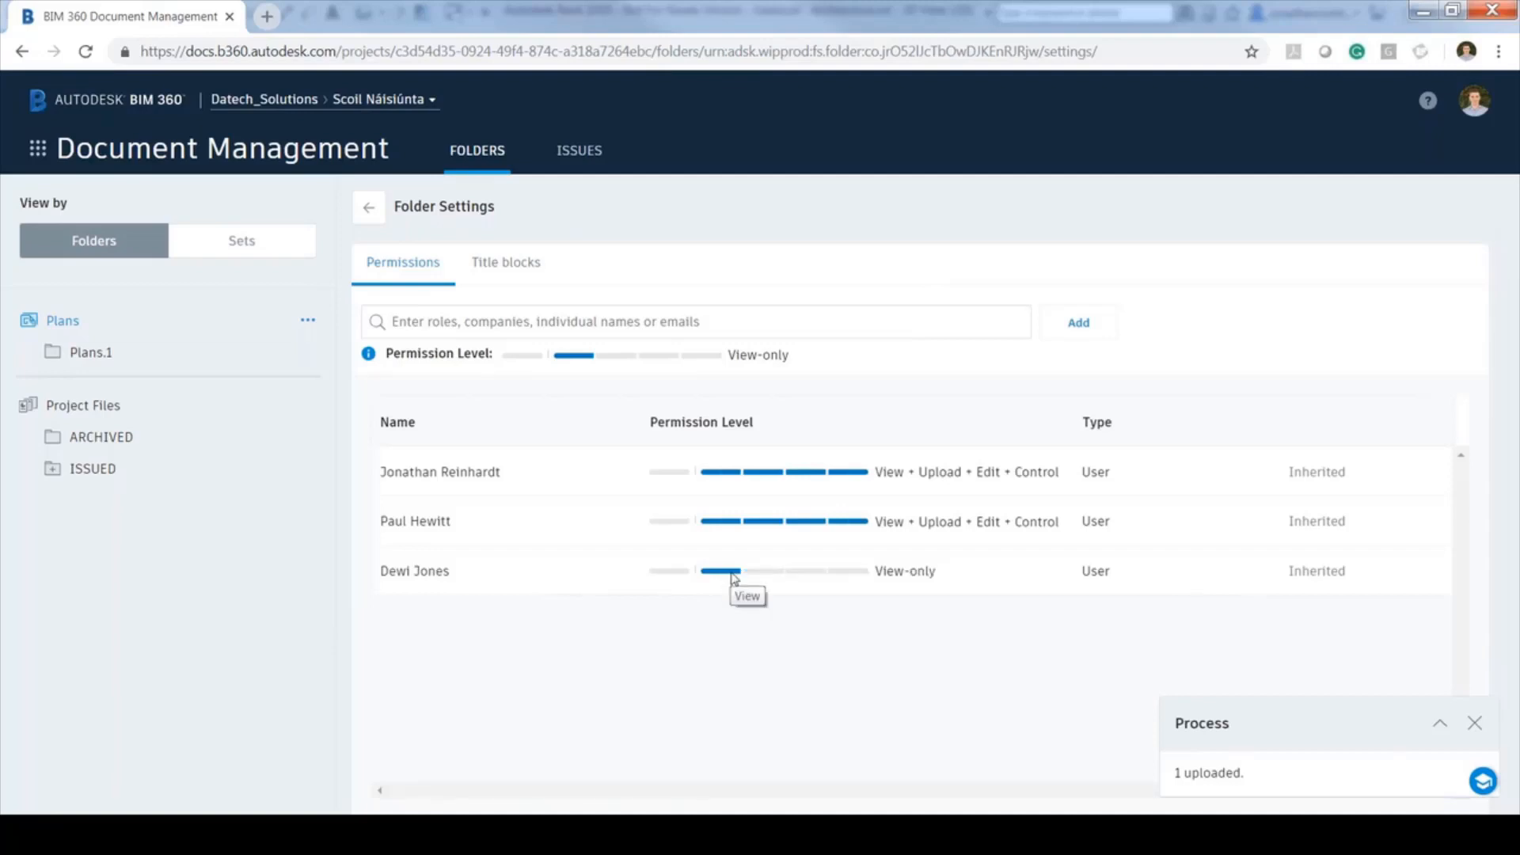
left_click(681, 572)
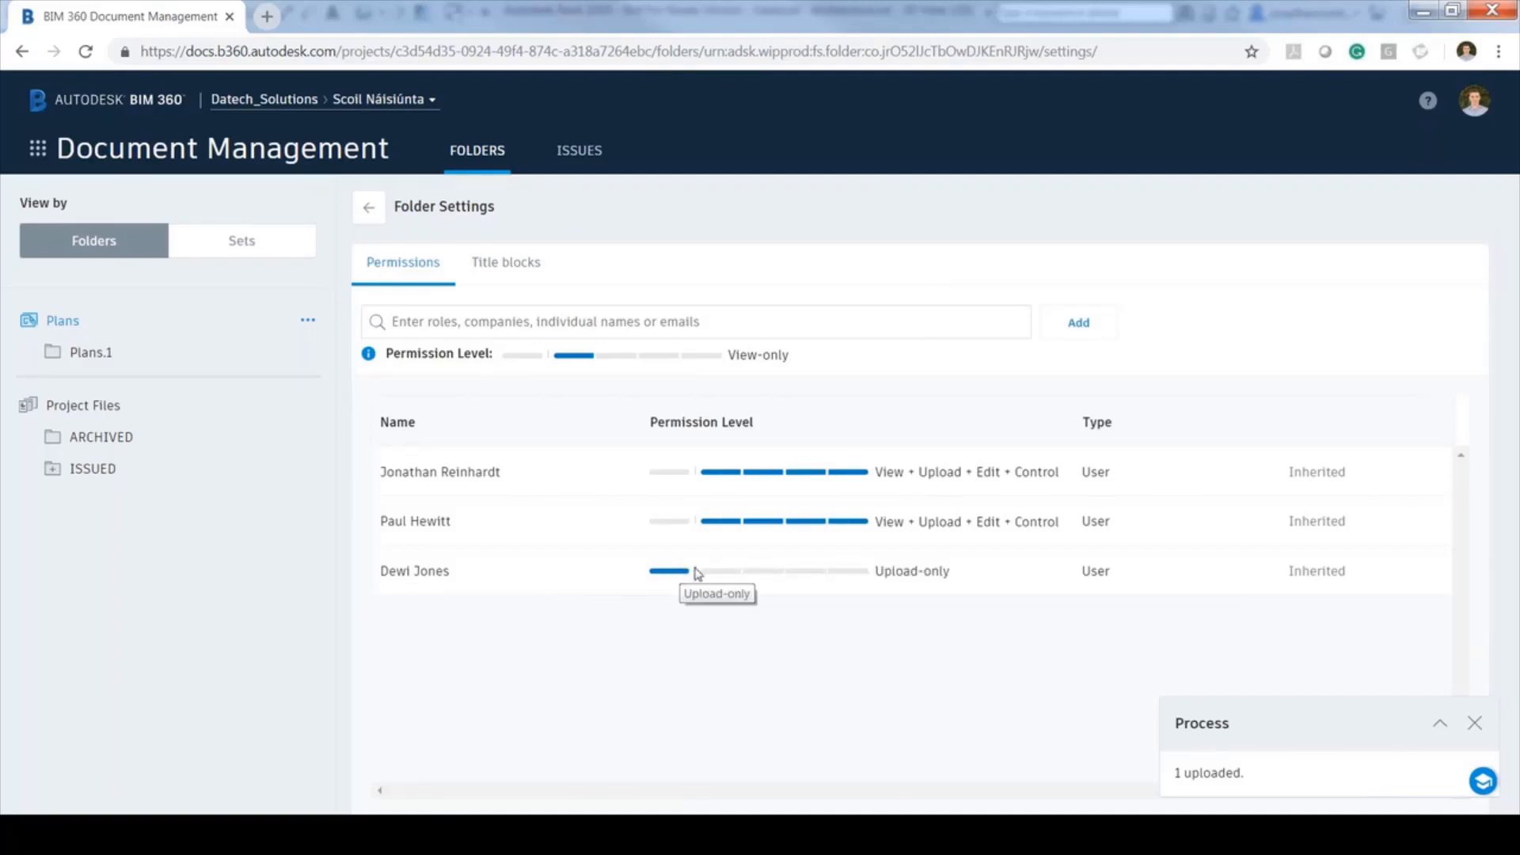
left_click(704, 572)
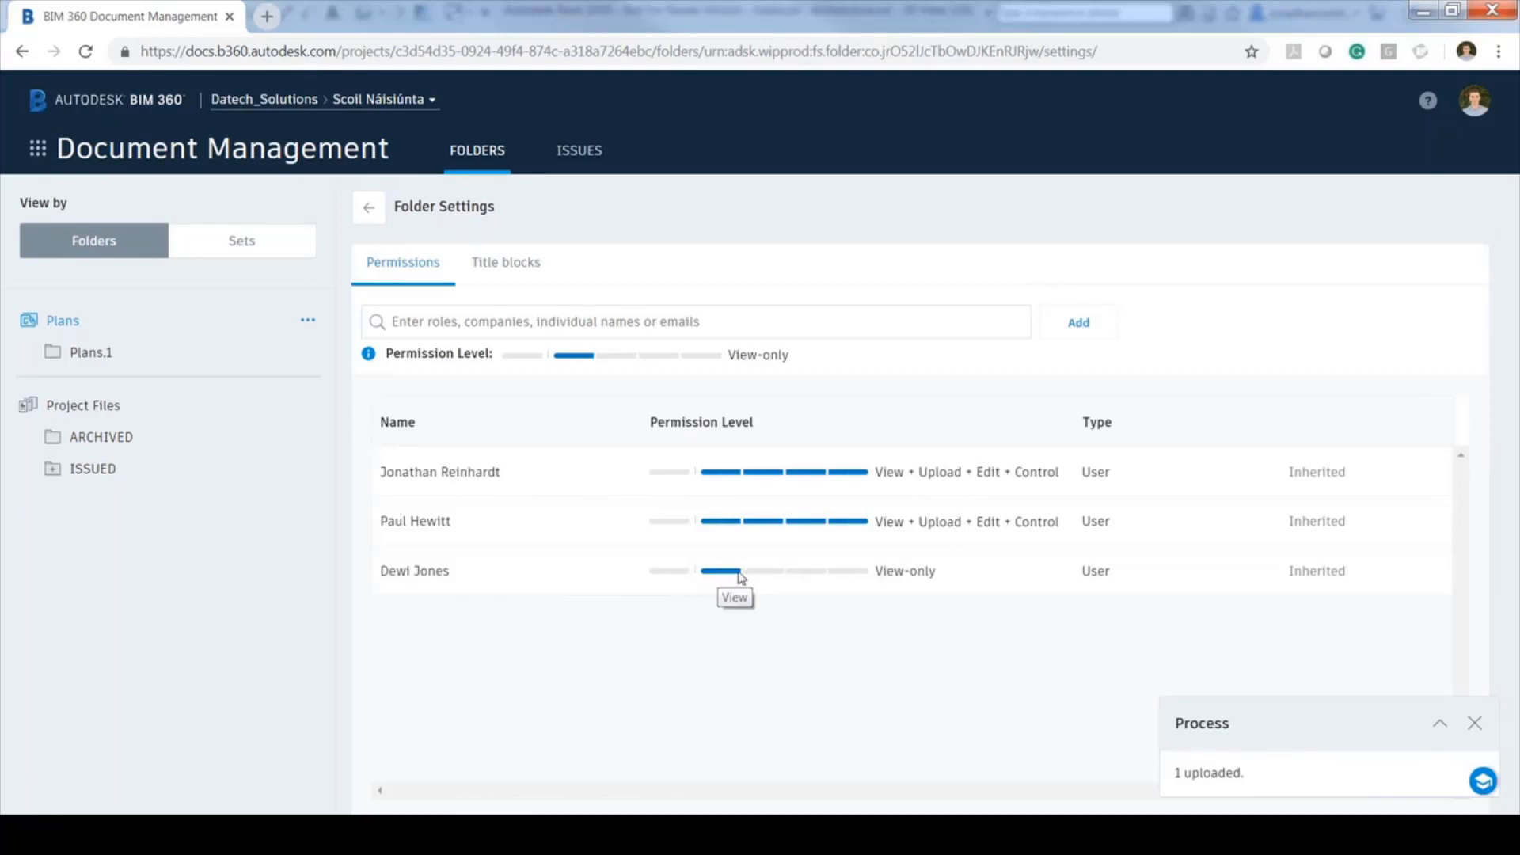
left_click(748, 572)
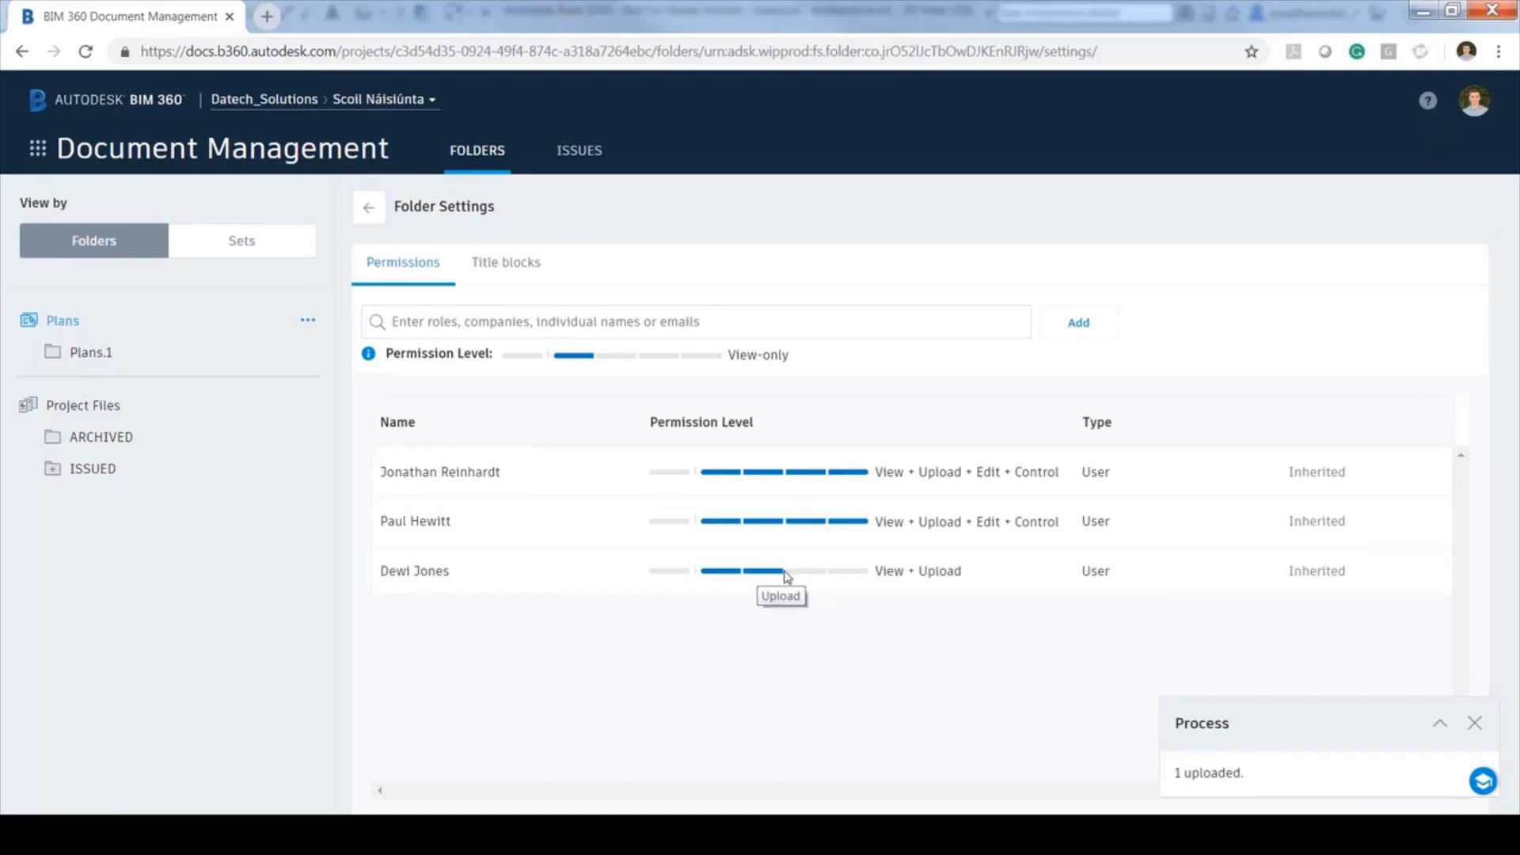
left_click(791, 571)
left_click(846, 572)
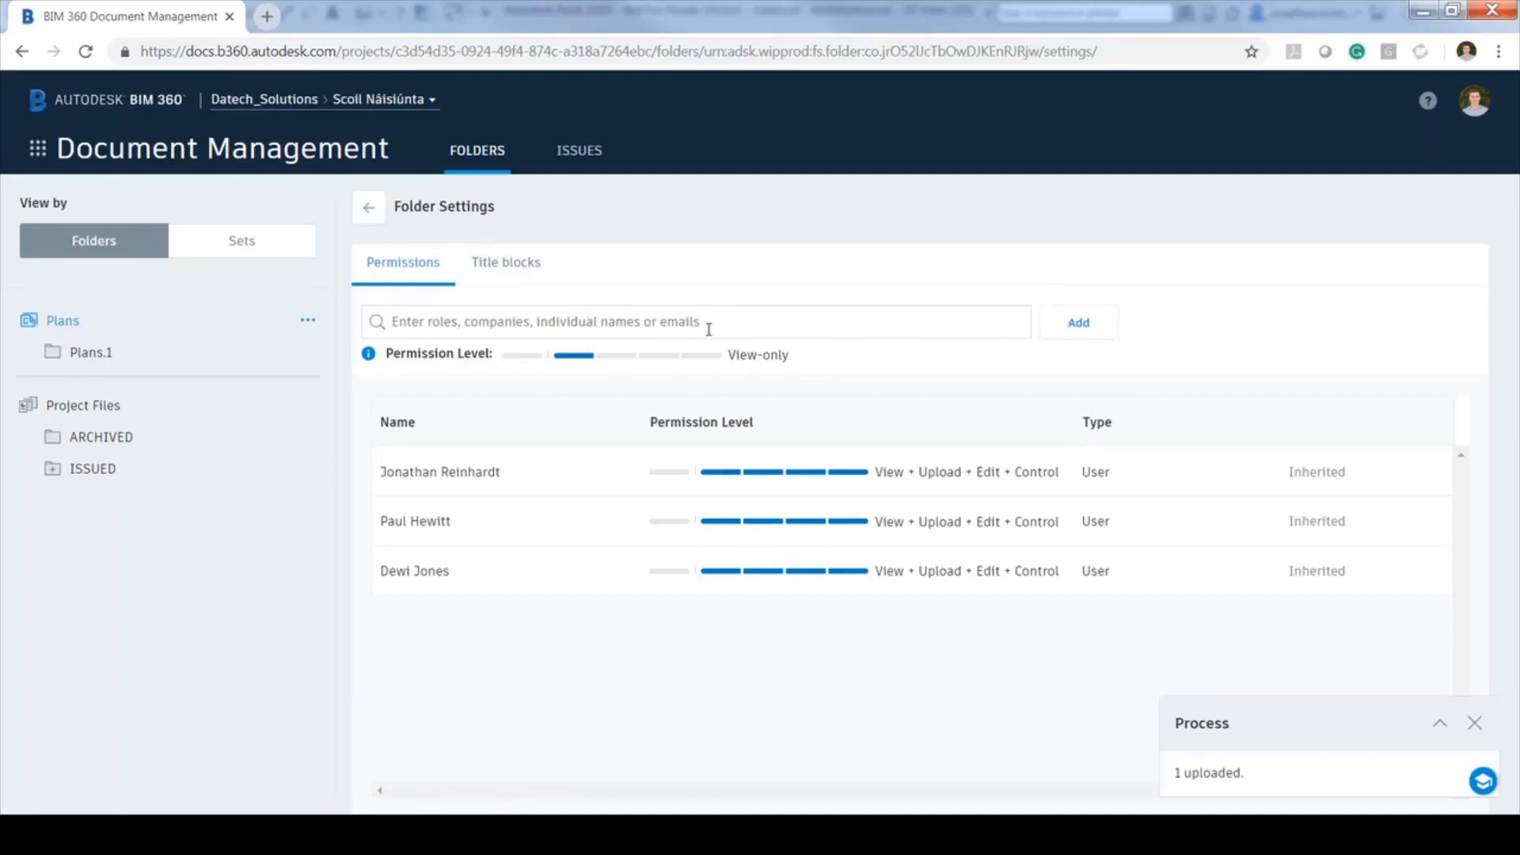
Return the new permission entry to view-only and clear the 'stru' search term
left_click(619, 357)
left_click(620, 357)
type("stru")
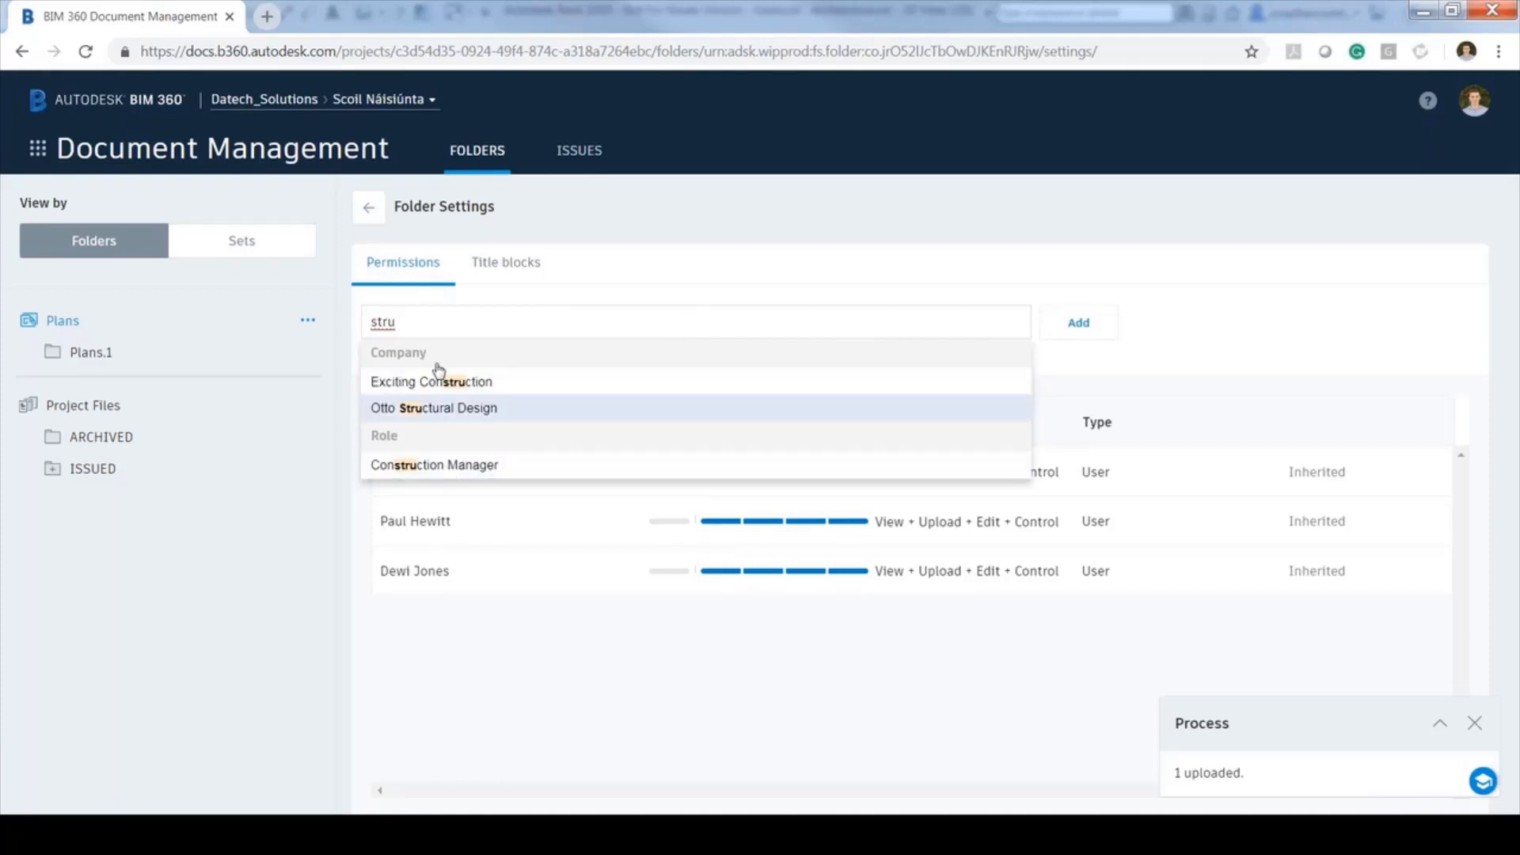
left_click_drag(436, 328, 346, 317)
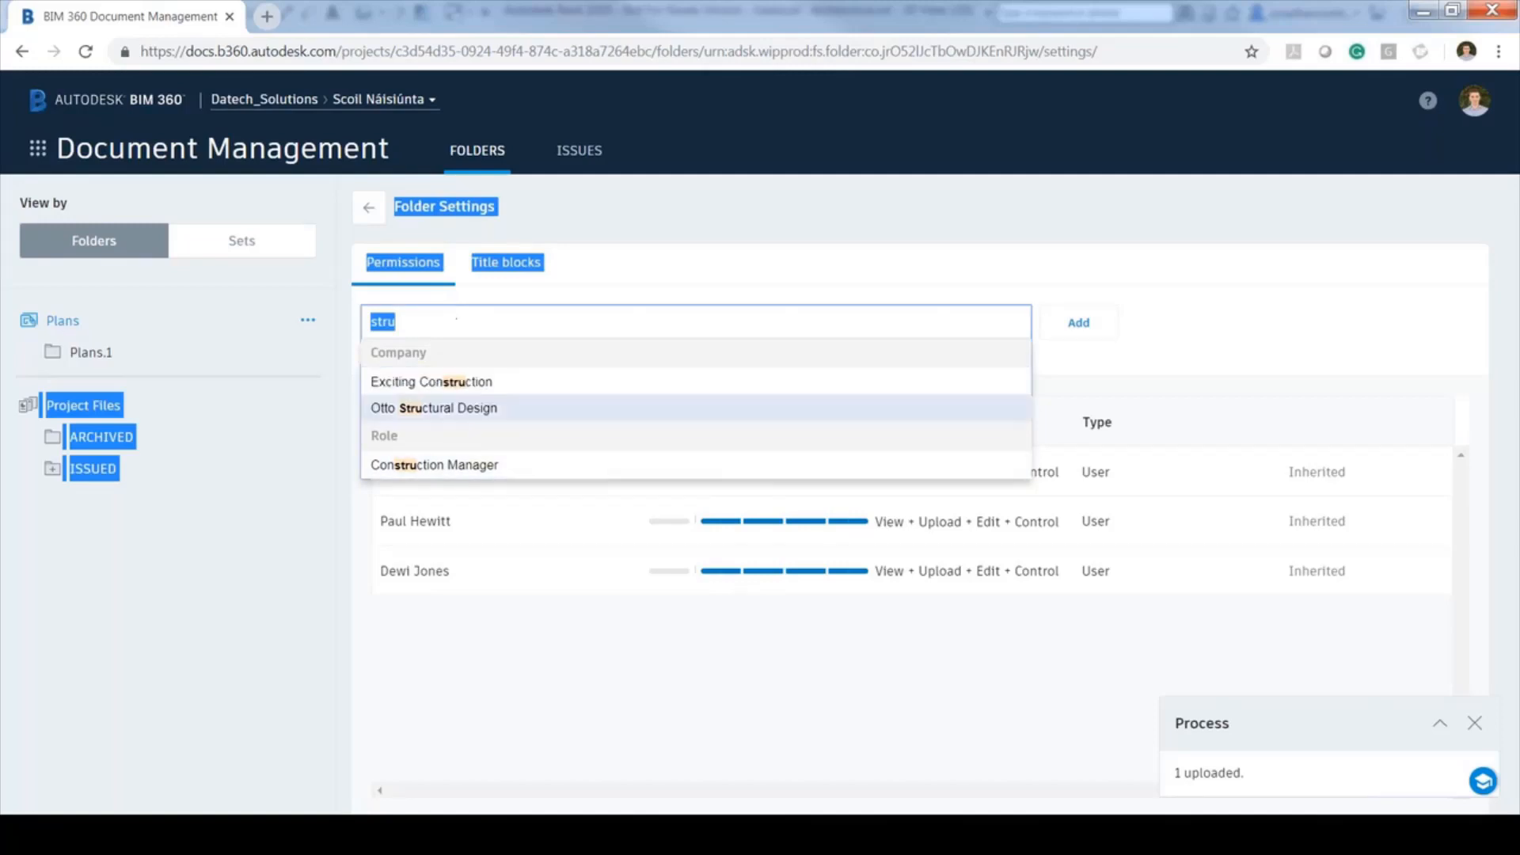
left_click(426, 319)
double_click(378, 316)
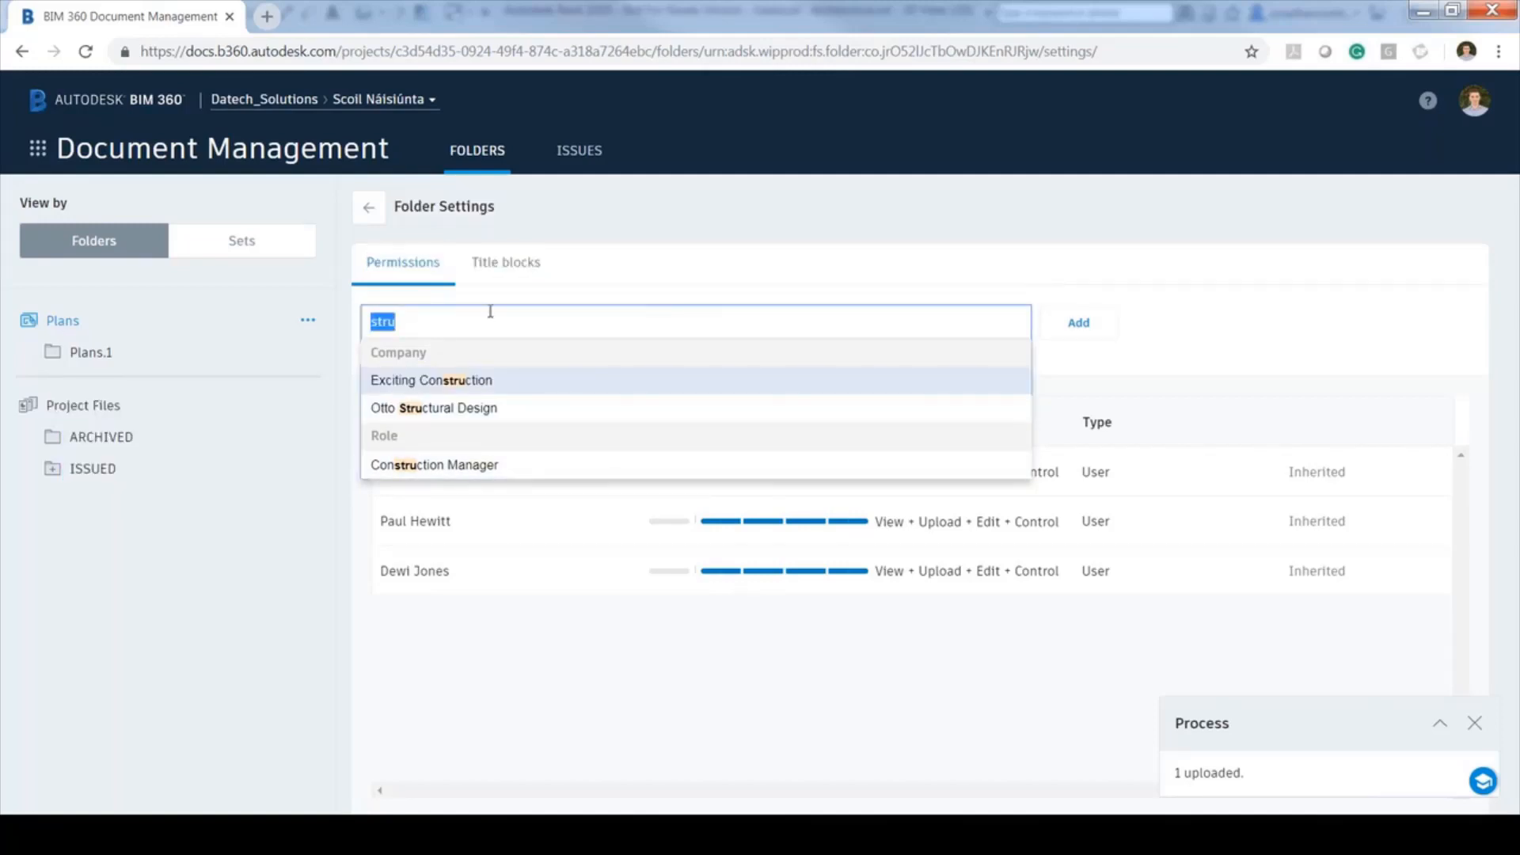
left_click(451, 322)
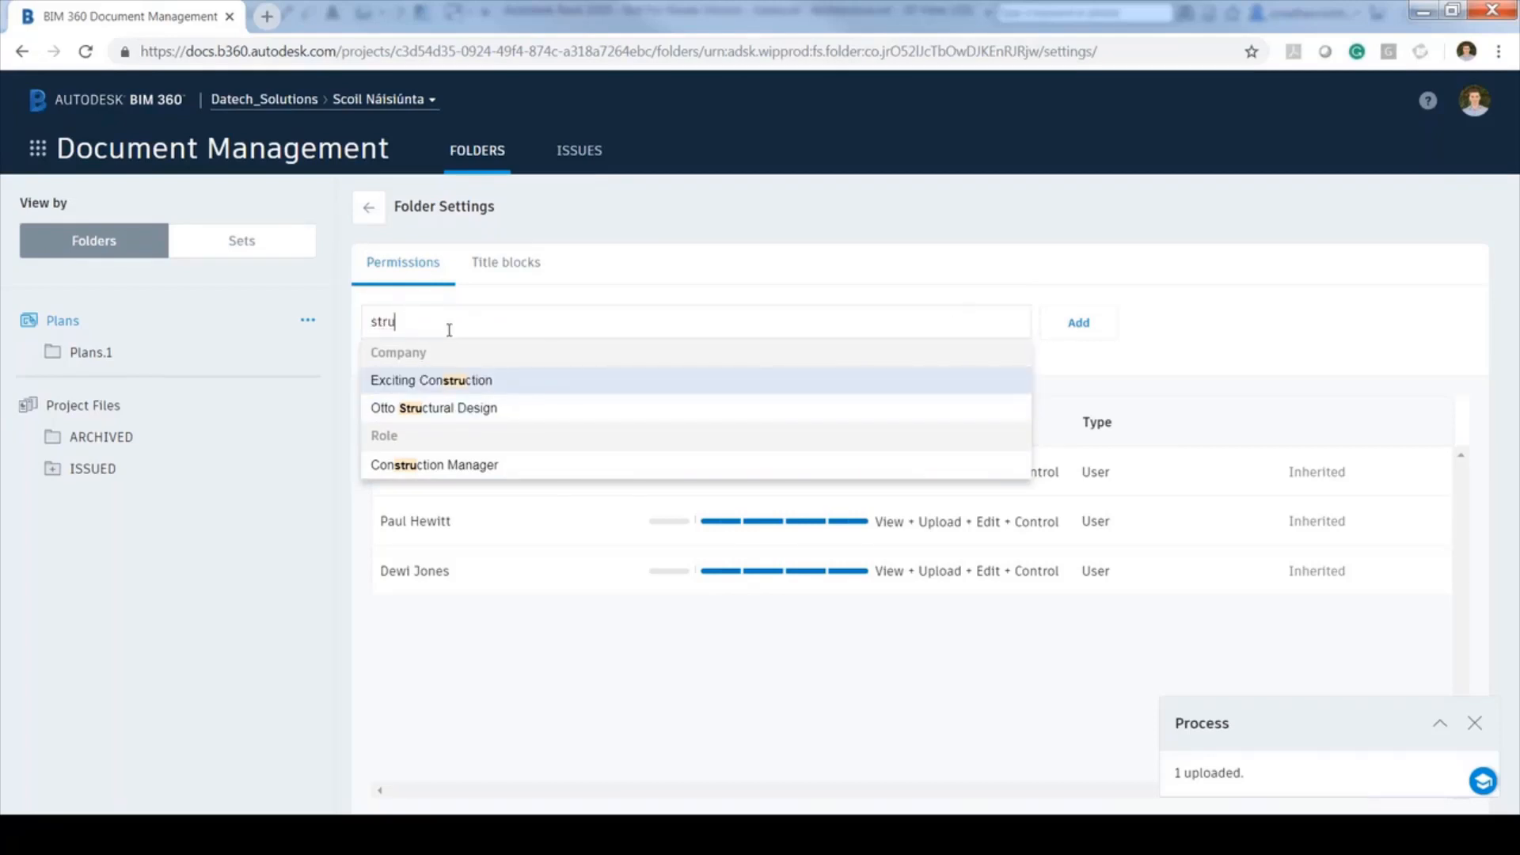
key("BackSpace")
key("BackSpace")
key("BackSpace")
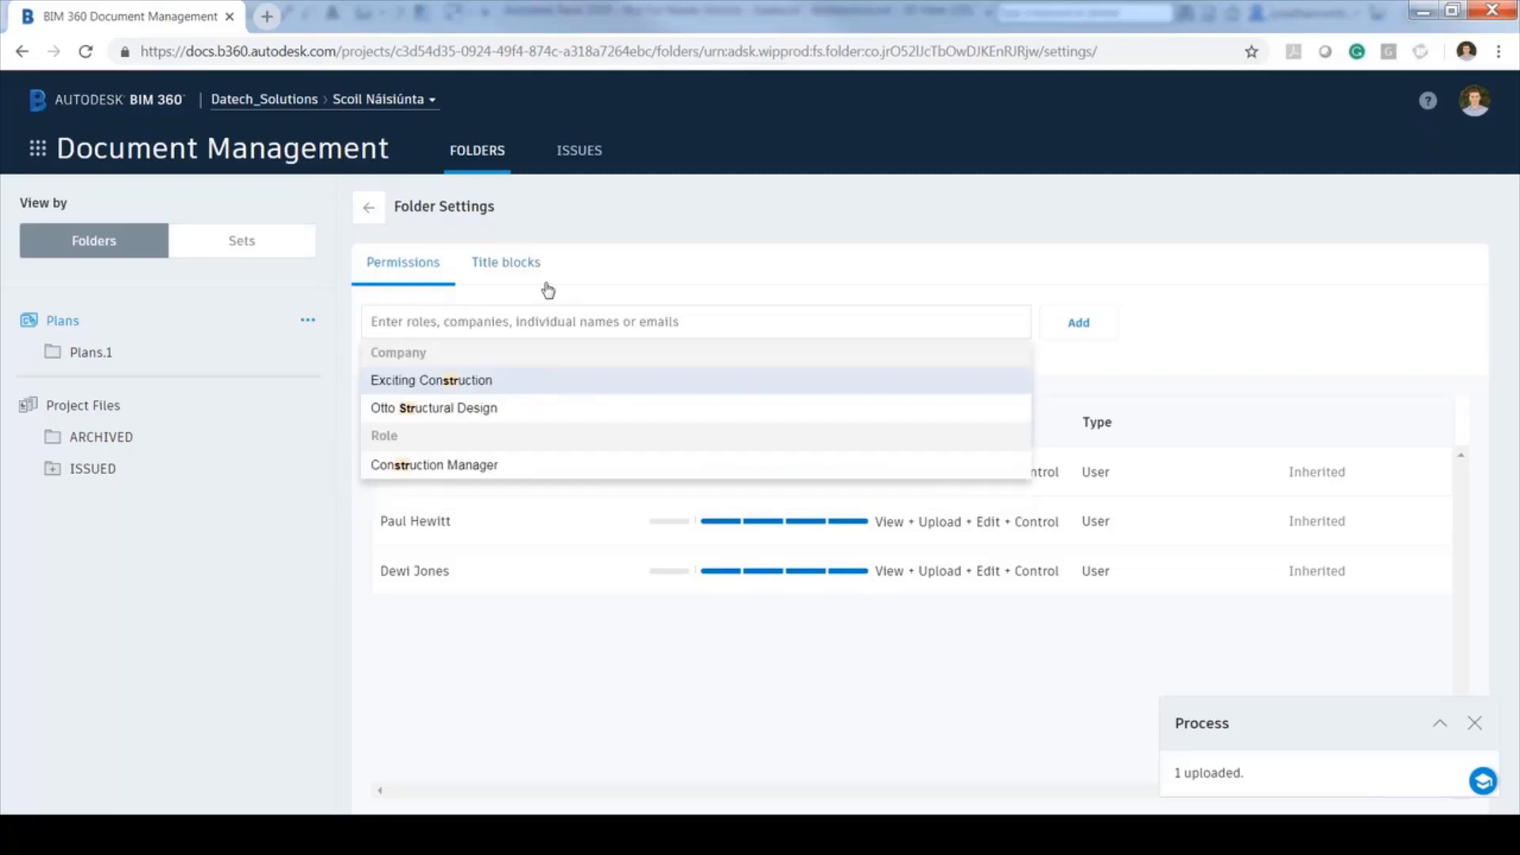
Add the Architect role to the Plans folder with View + Upload + Edit access
type("arch")
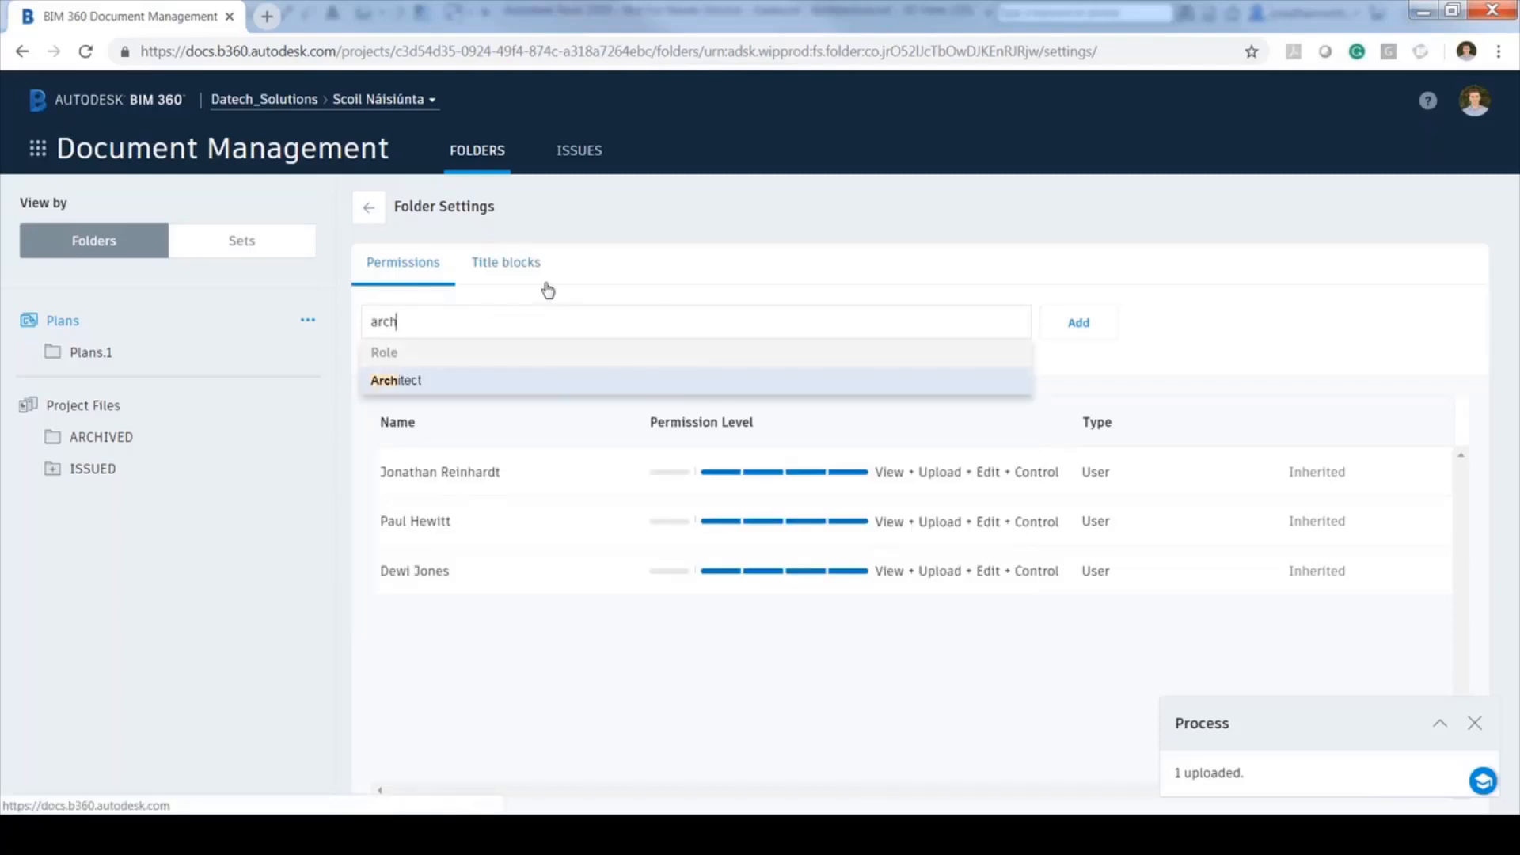
left_click(392, 382)
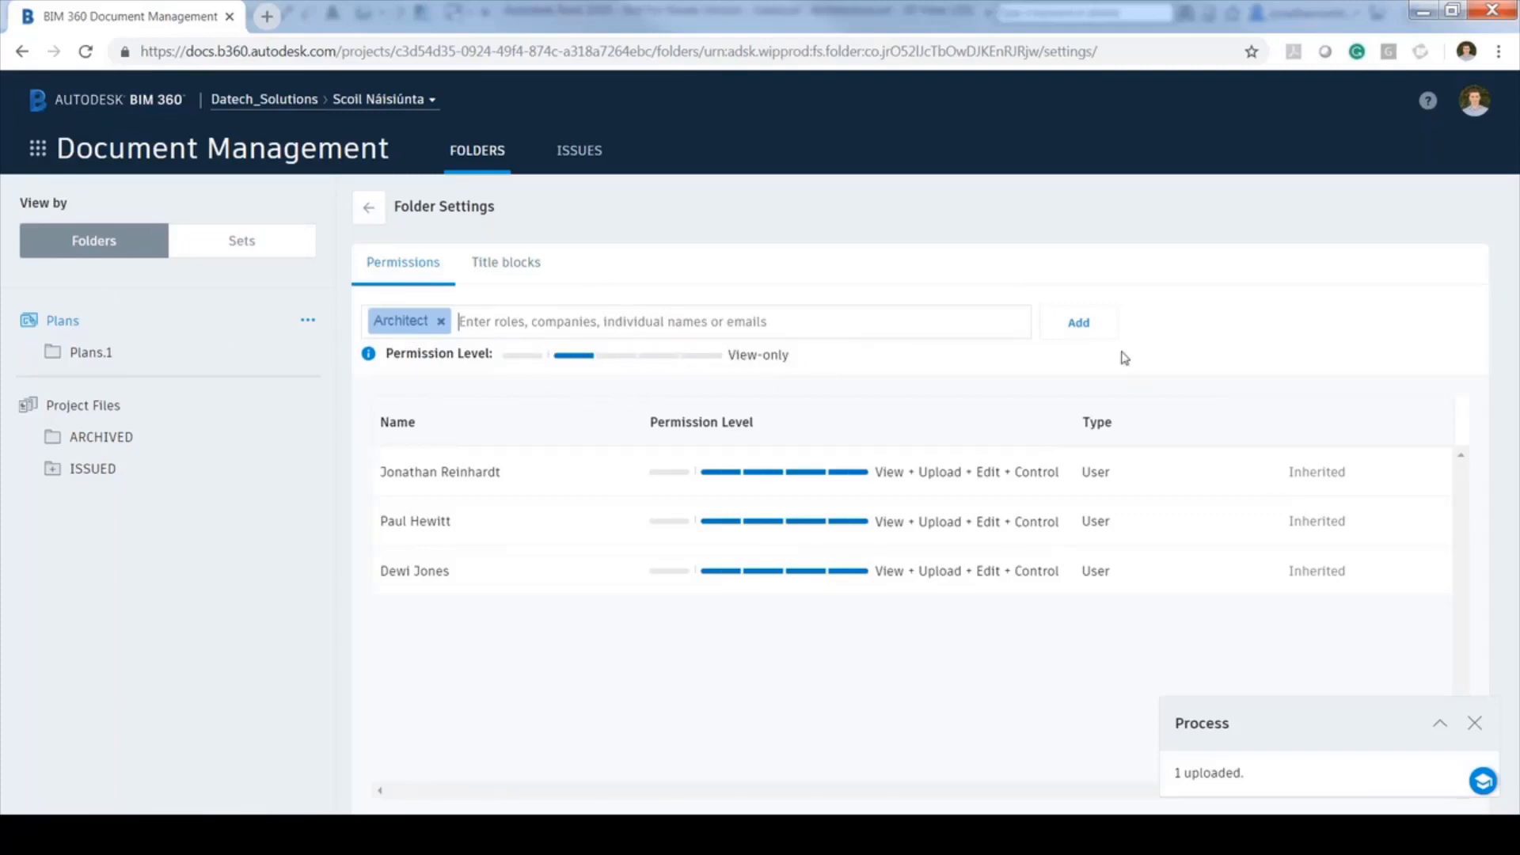
left_click(1079, 324)
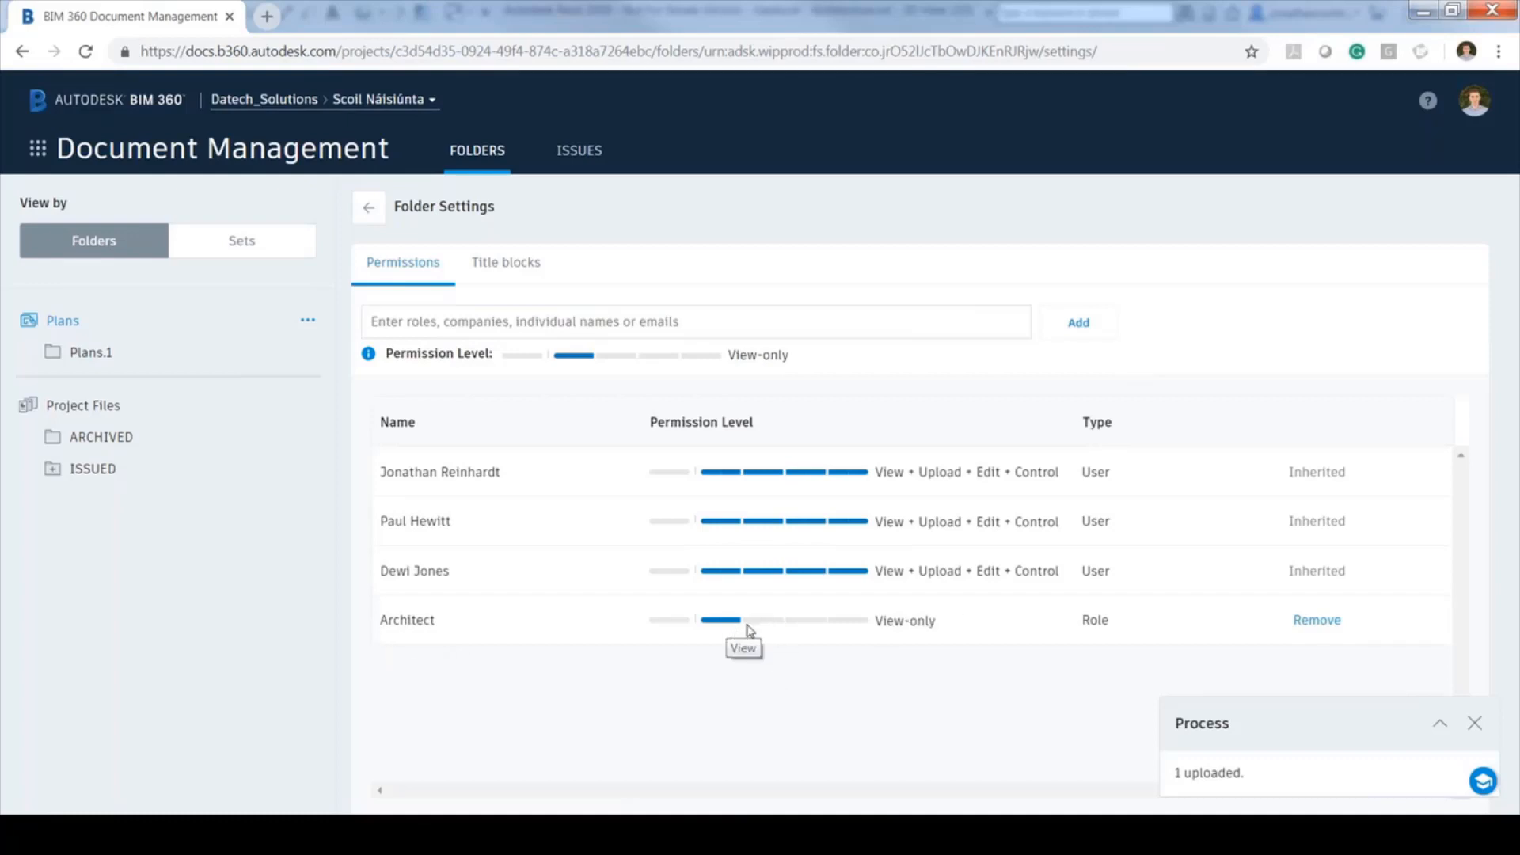
left_click(807, 627)
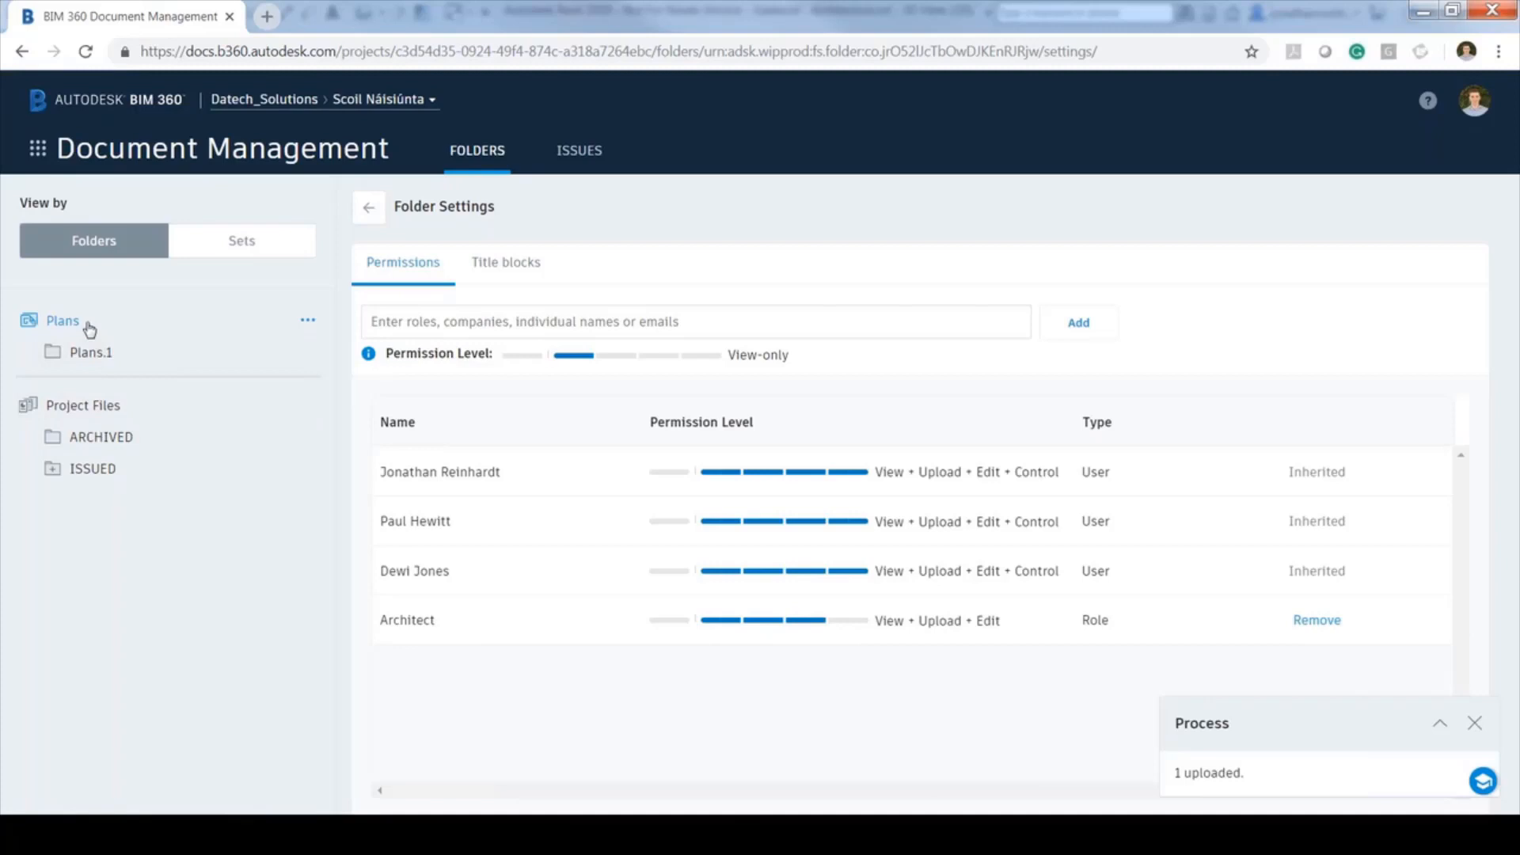
Return to the Plans document list, then orbit Revit's school 3D view and show the Collaborate tools
left_click(370, 209)
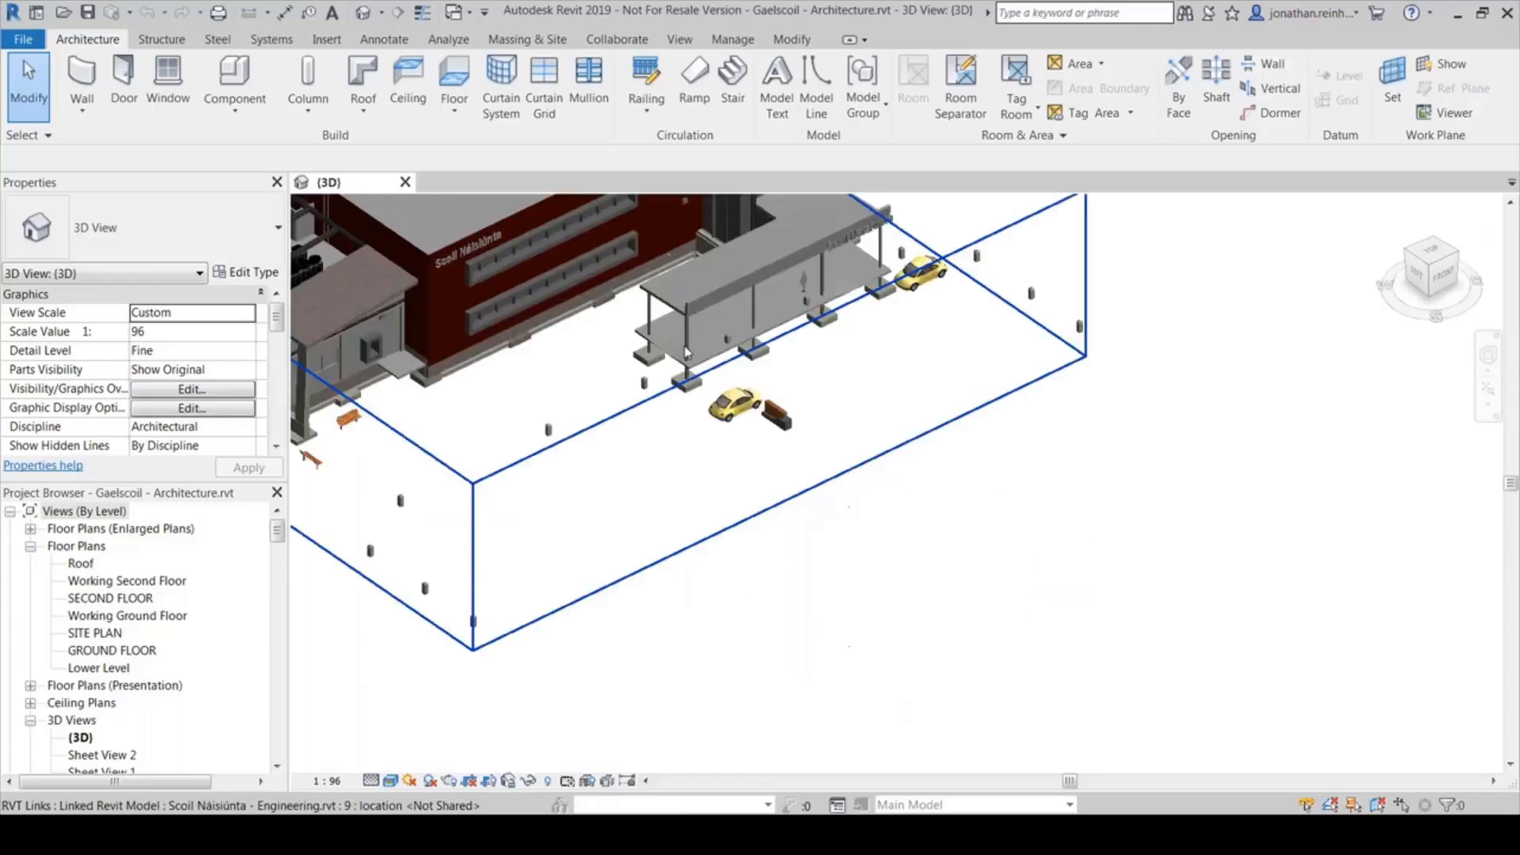
scroll(467, 240, "up", 4)
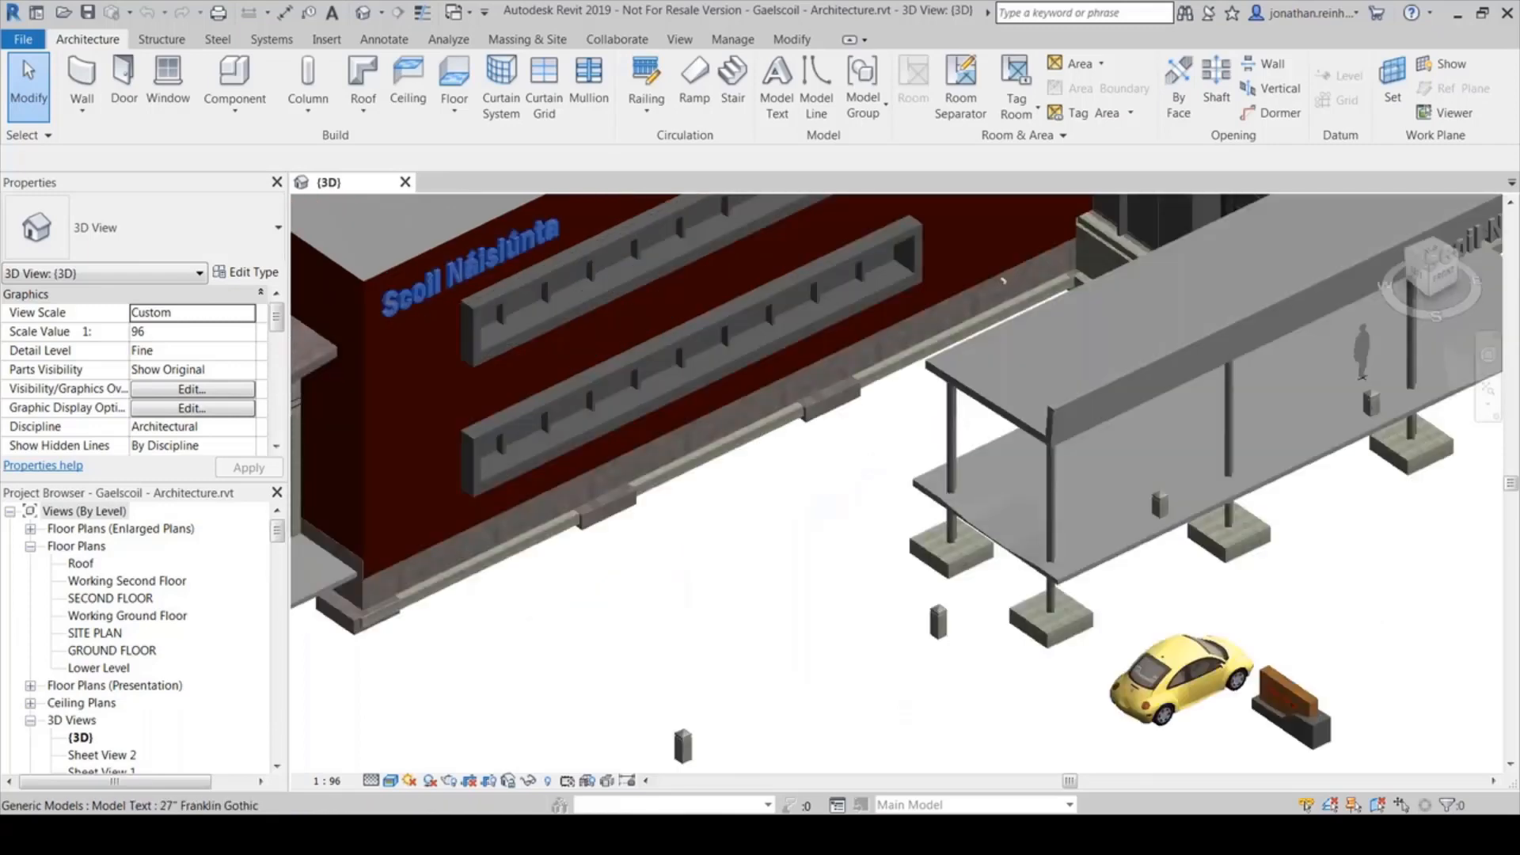
scroll(1002, 280, "down", 6)
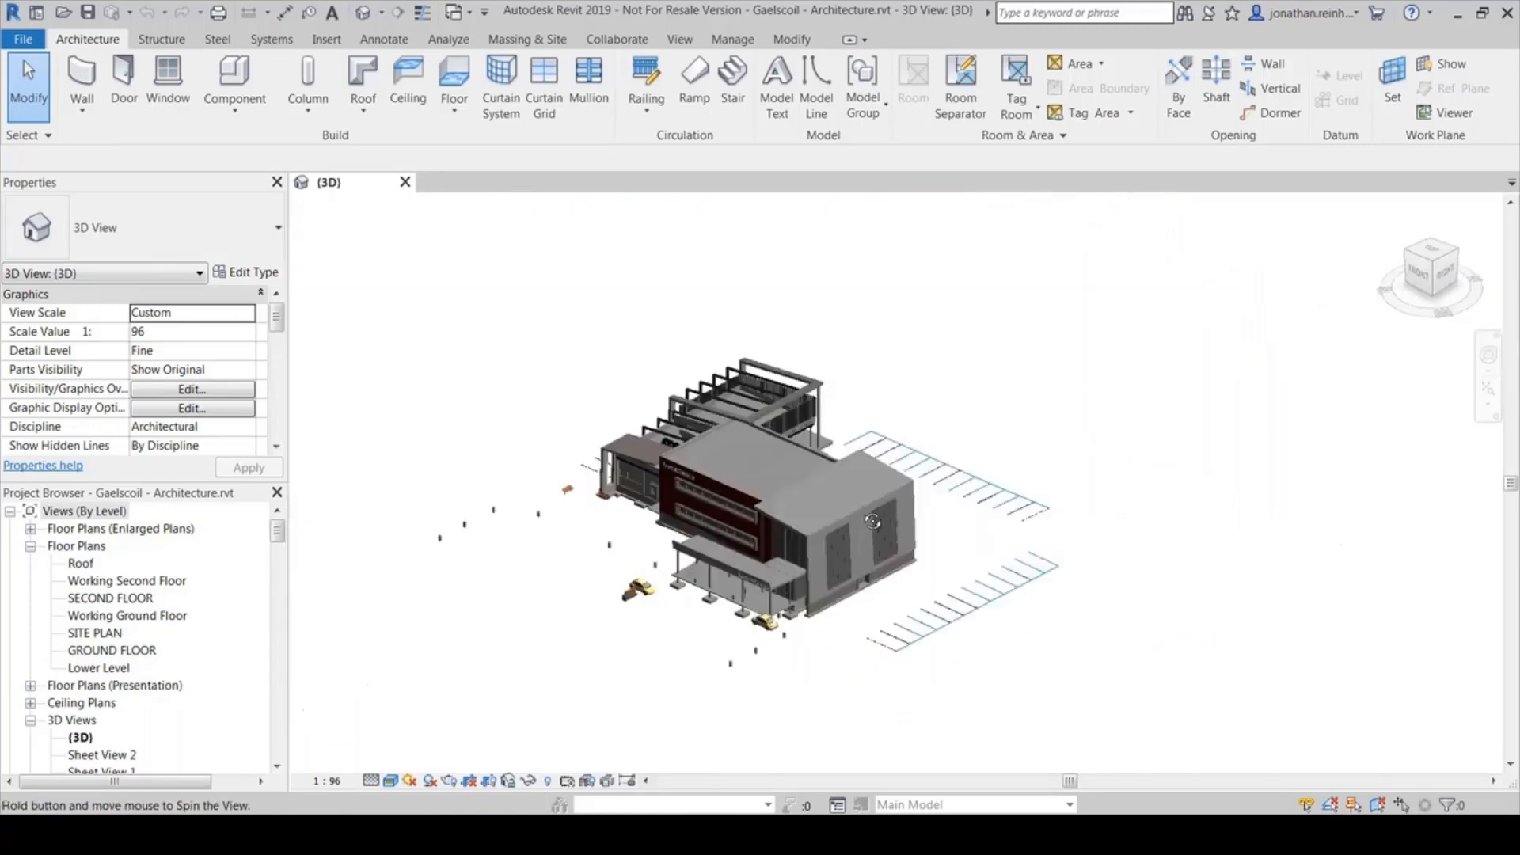
middle_click_drag(1255, 506, 1283, 506, "shift")
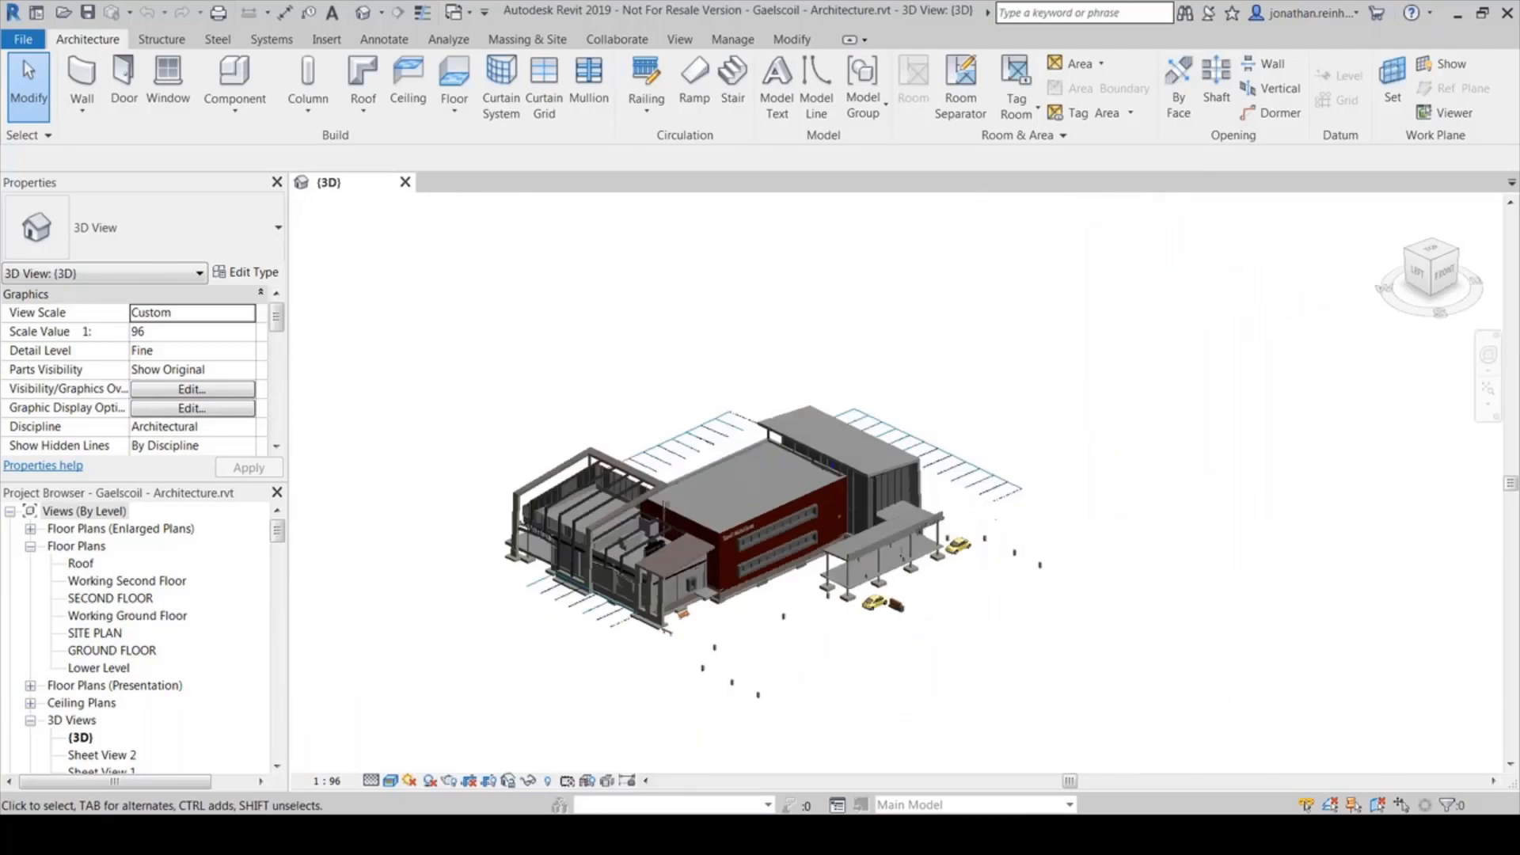
scroll(730, 523, "up", 3)
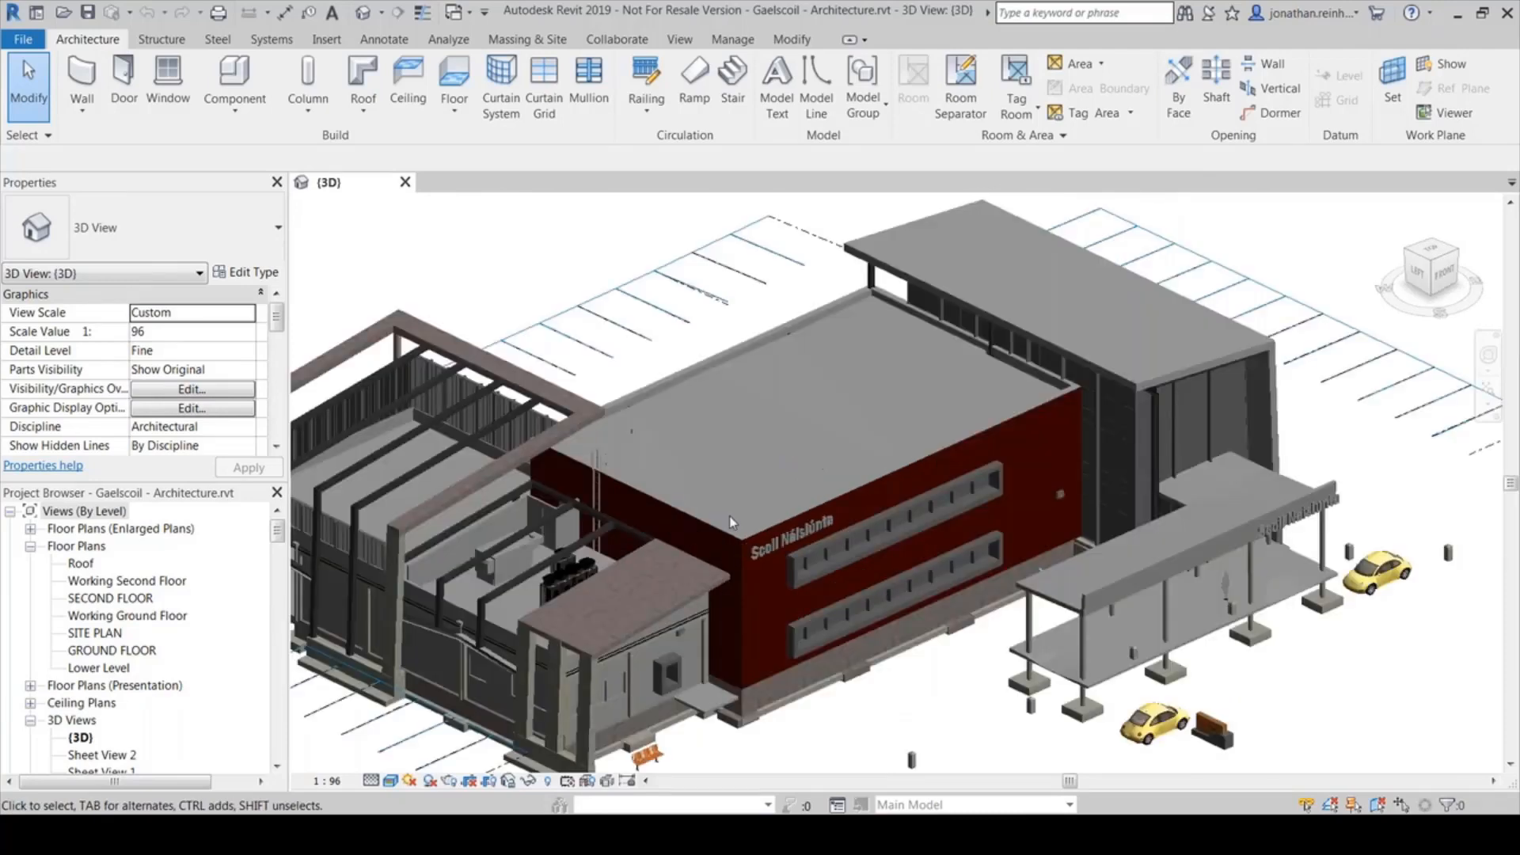
left_click(615, 41)
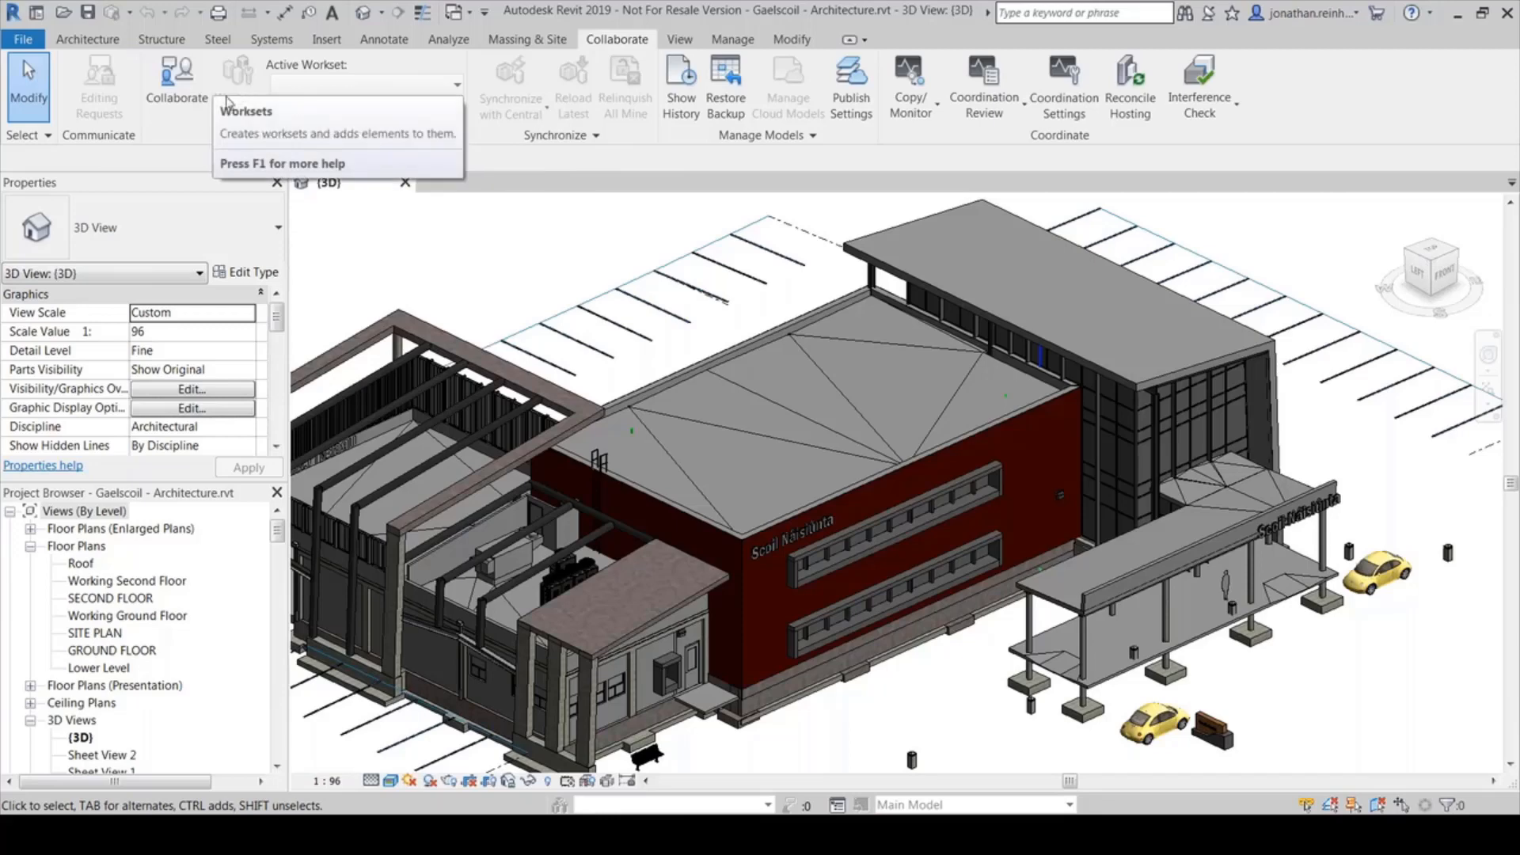
left_click(182, 76)
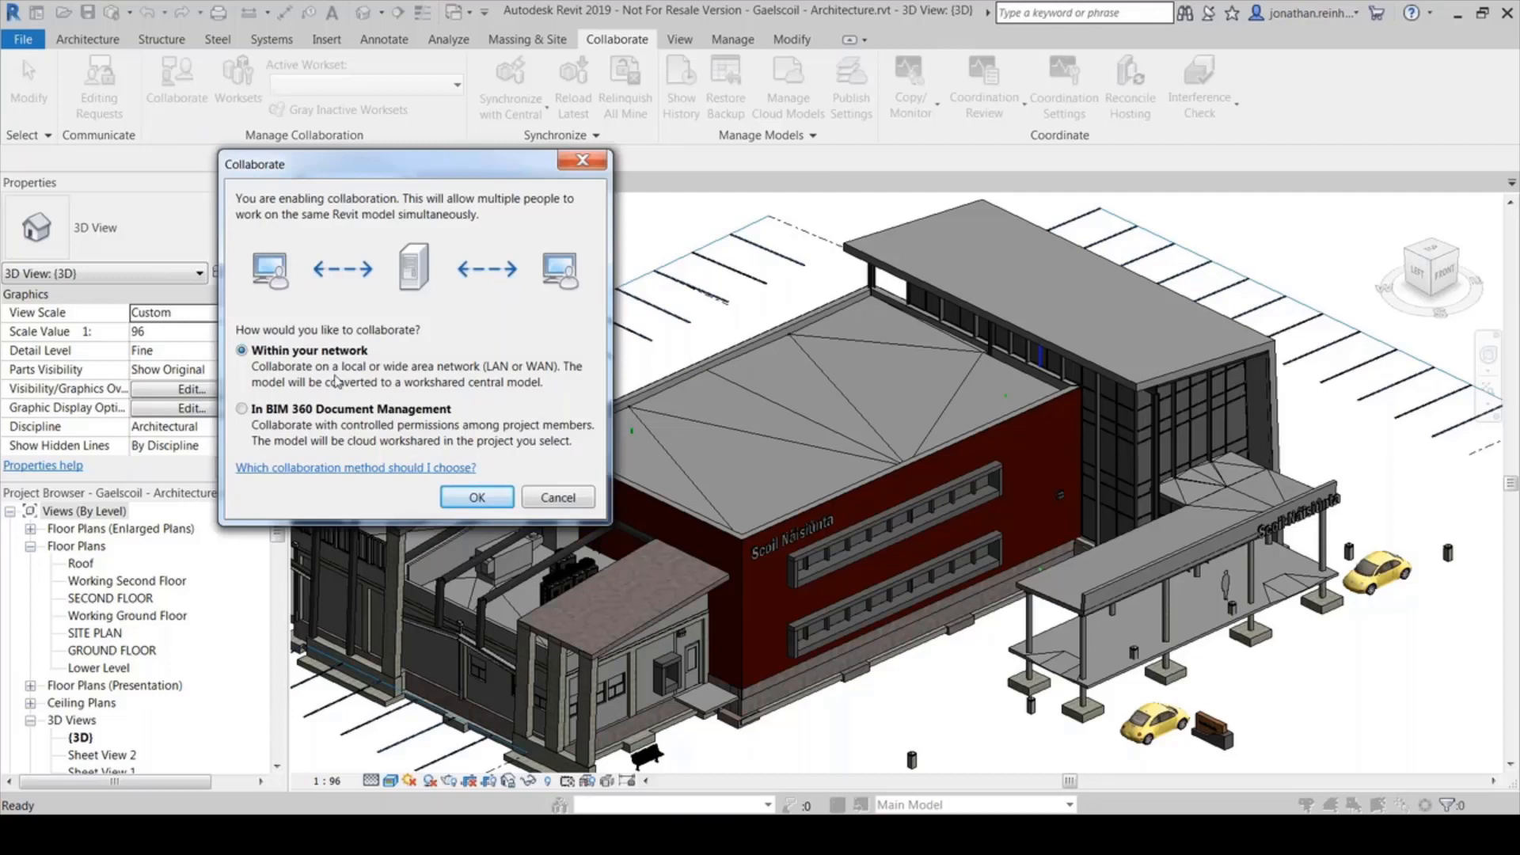
left_click(535, 416)
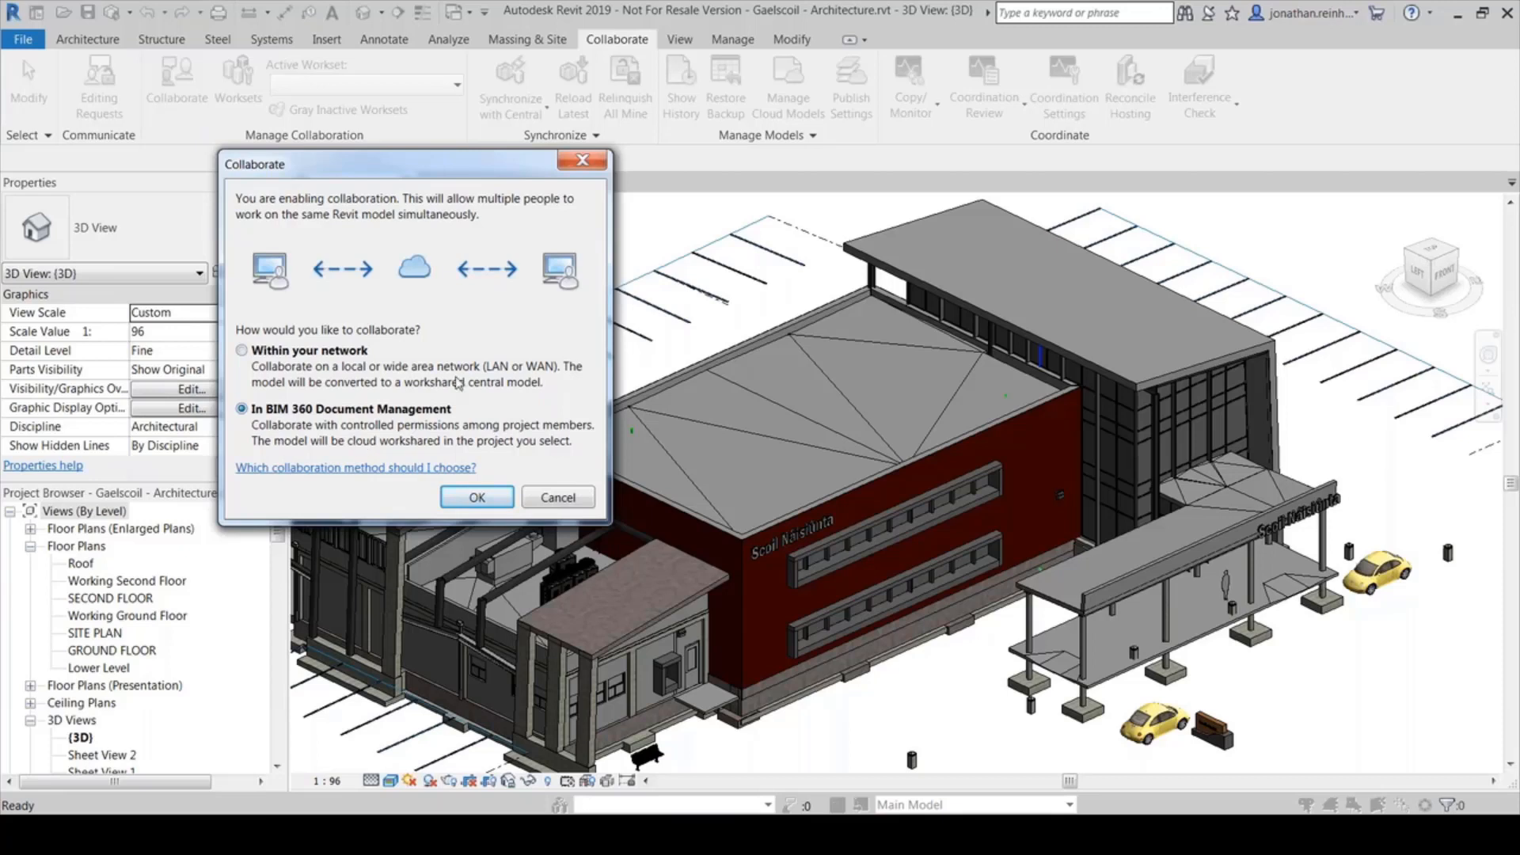
left_click(558, 498)
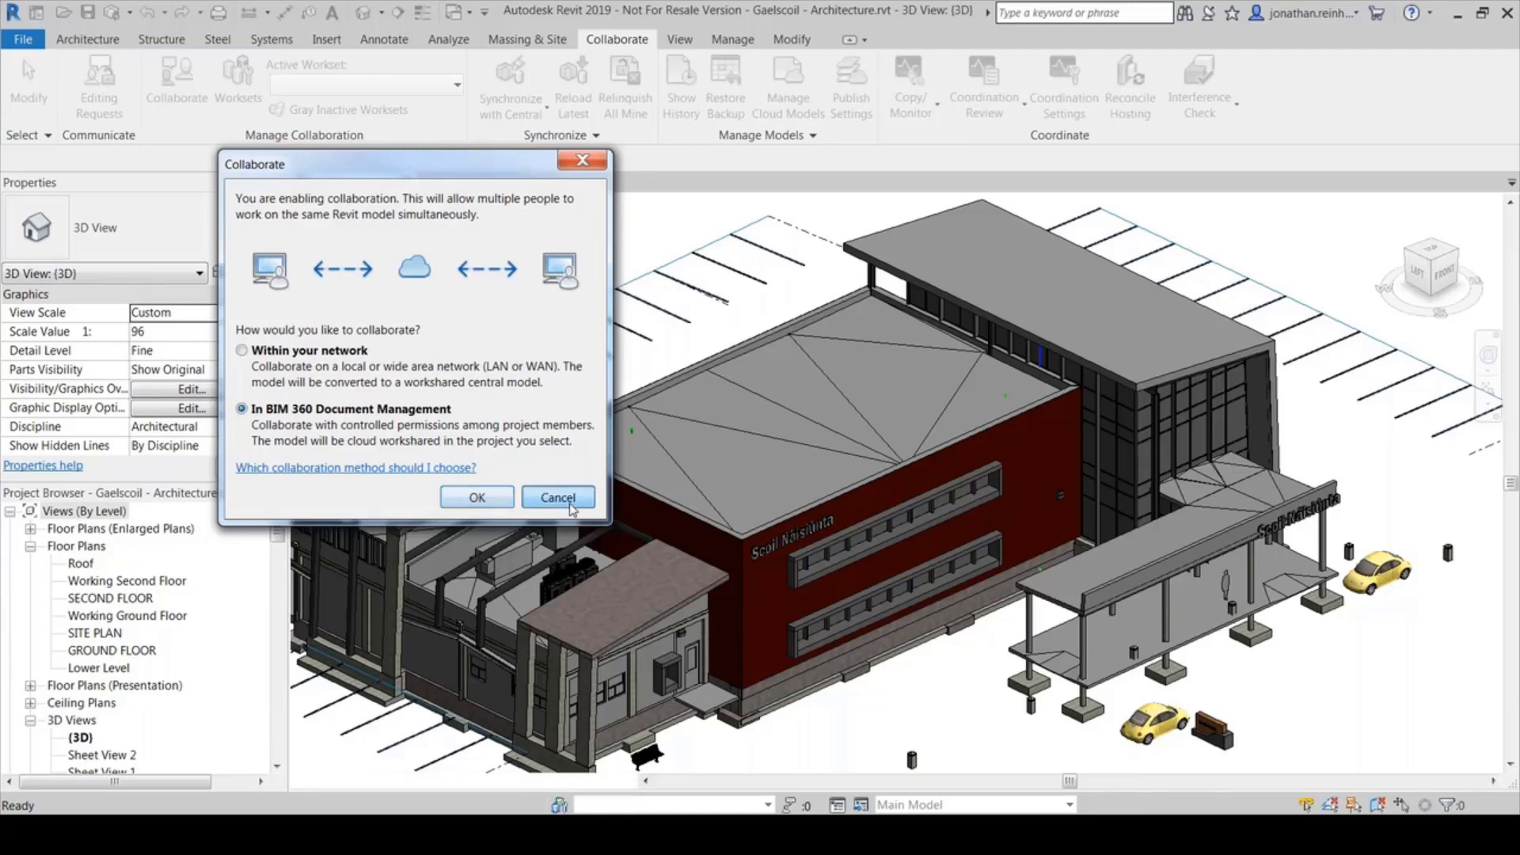
scroll(820, 494, "down", 4)
scroll(820, 490, "up", 4)
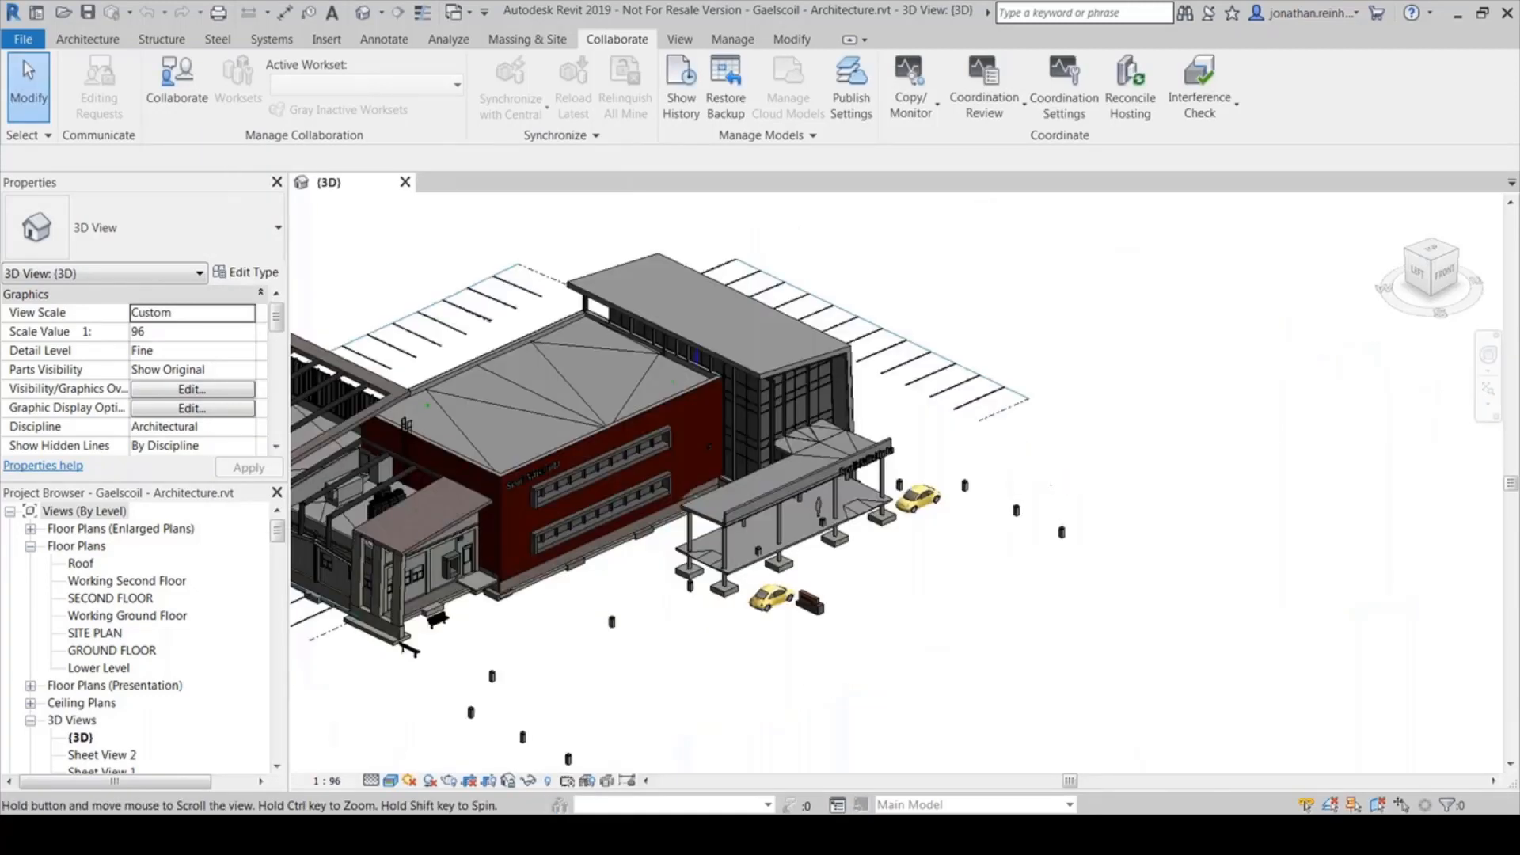
scroll(633, 616, "up", 3)
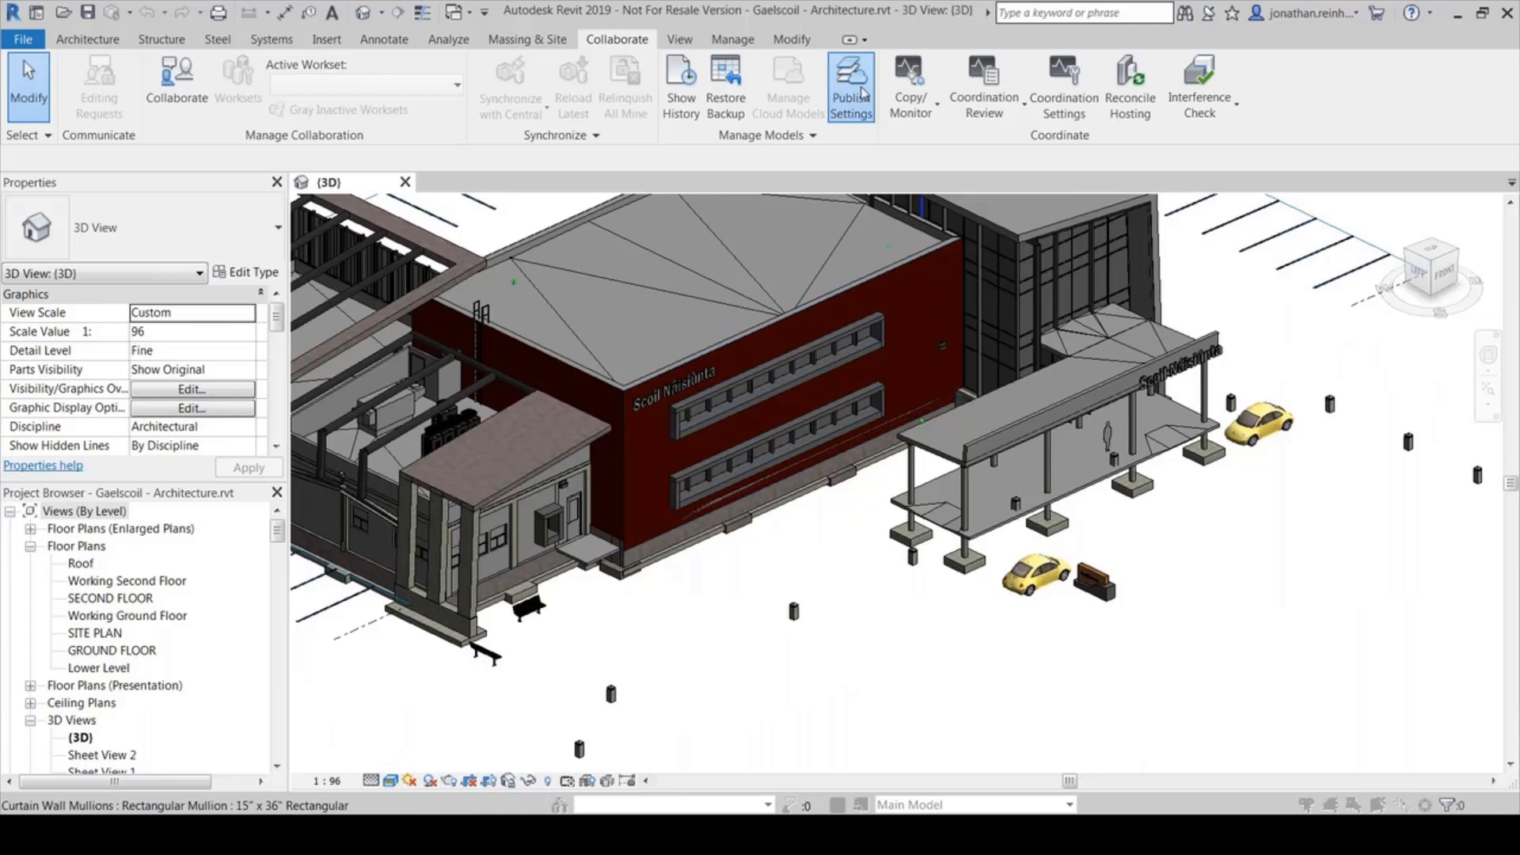
left_click(863, 95)
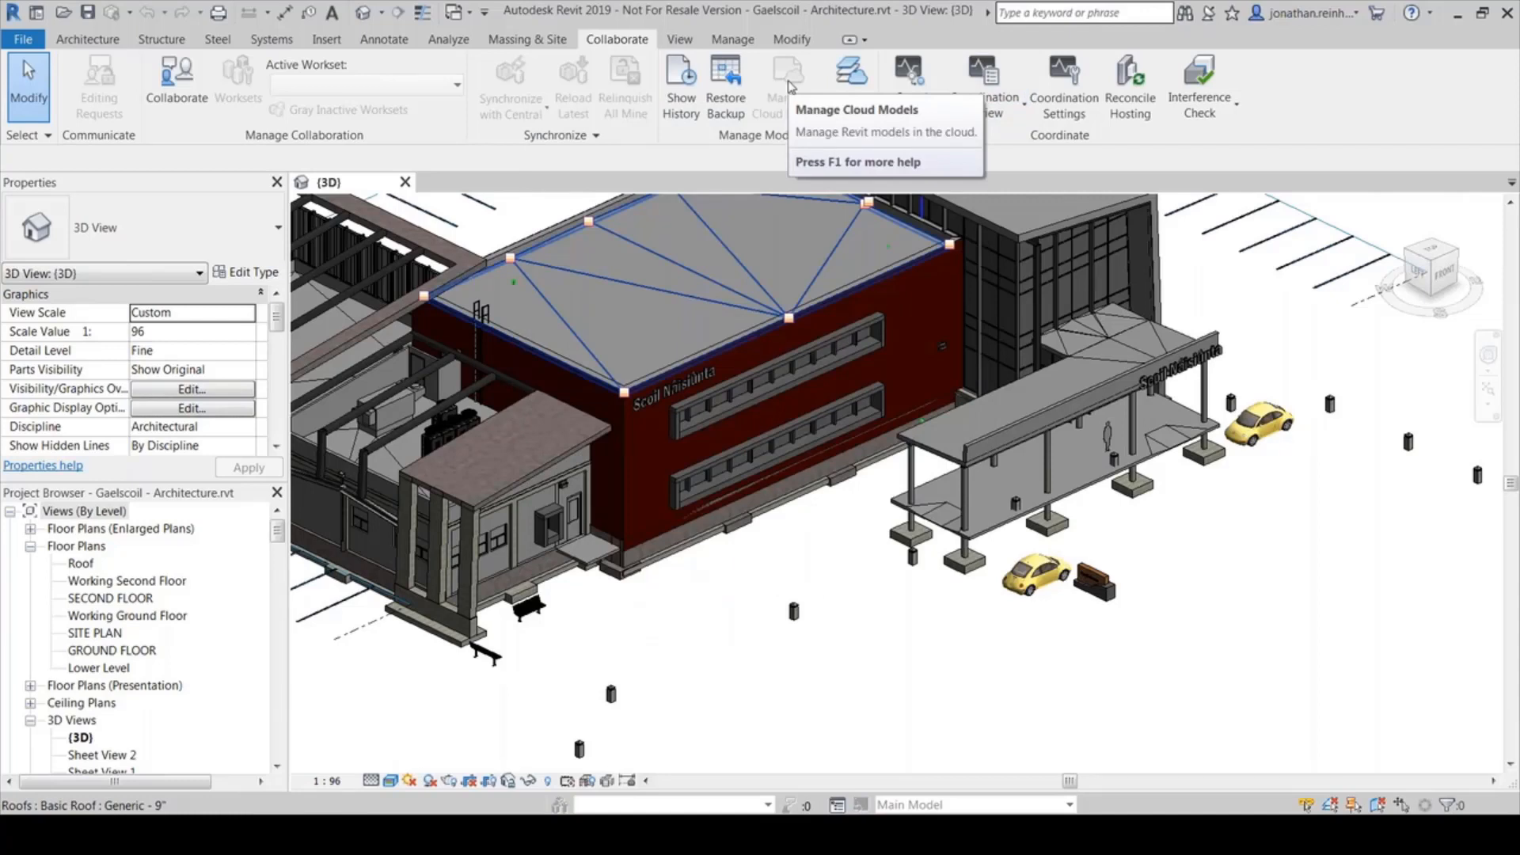
key("Escape")
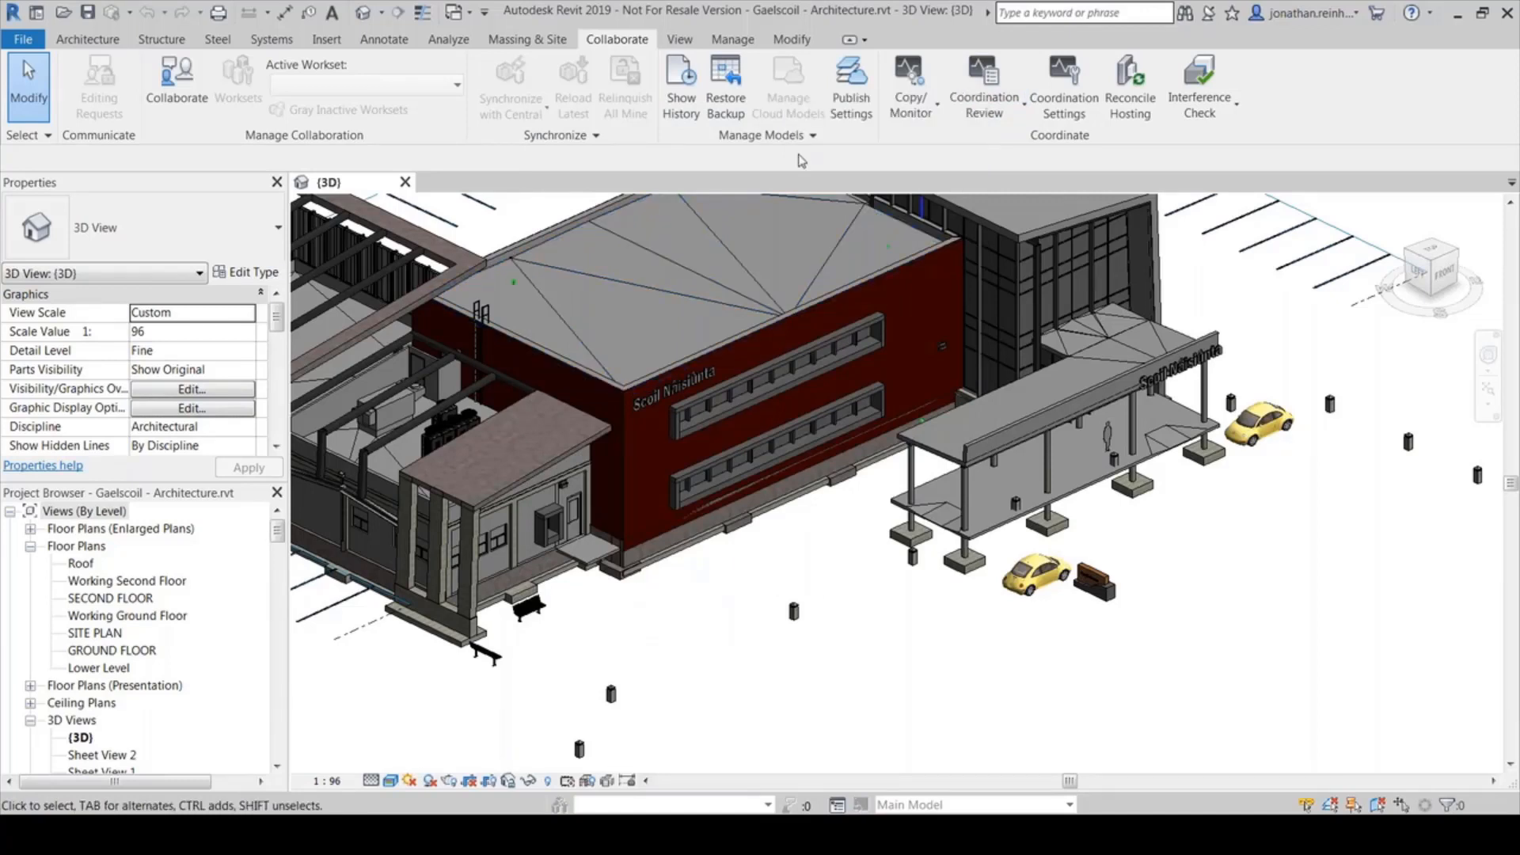
mouse_move(486, 833)
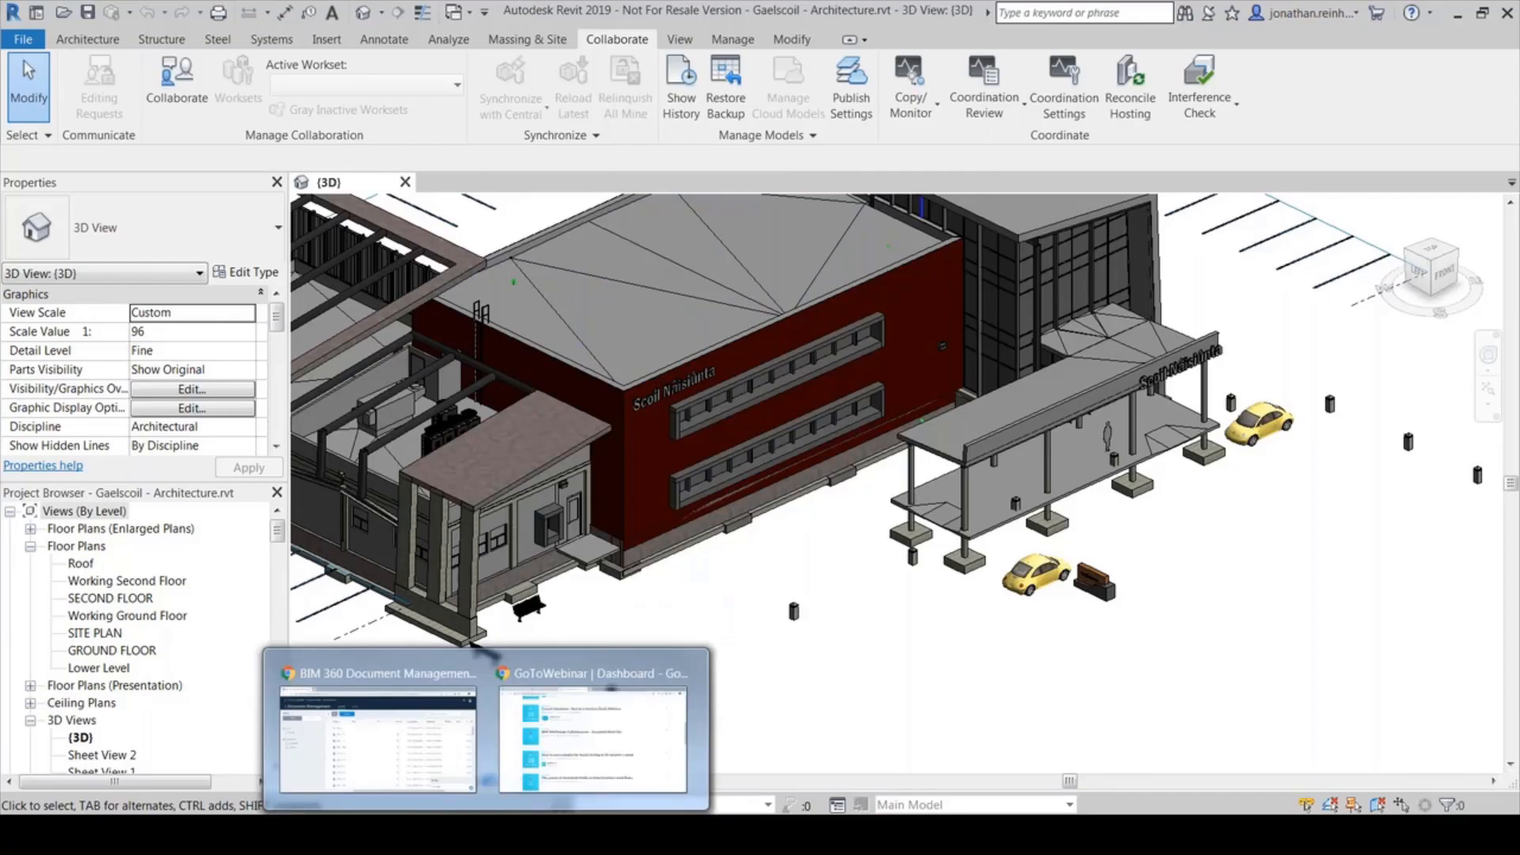
Widen the Name column in the BIM 360 file list and open sheet A001 - 3D
left_click(379, 712)
scroll(648, 665, "down", 8)
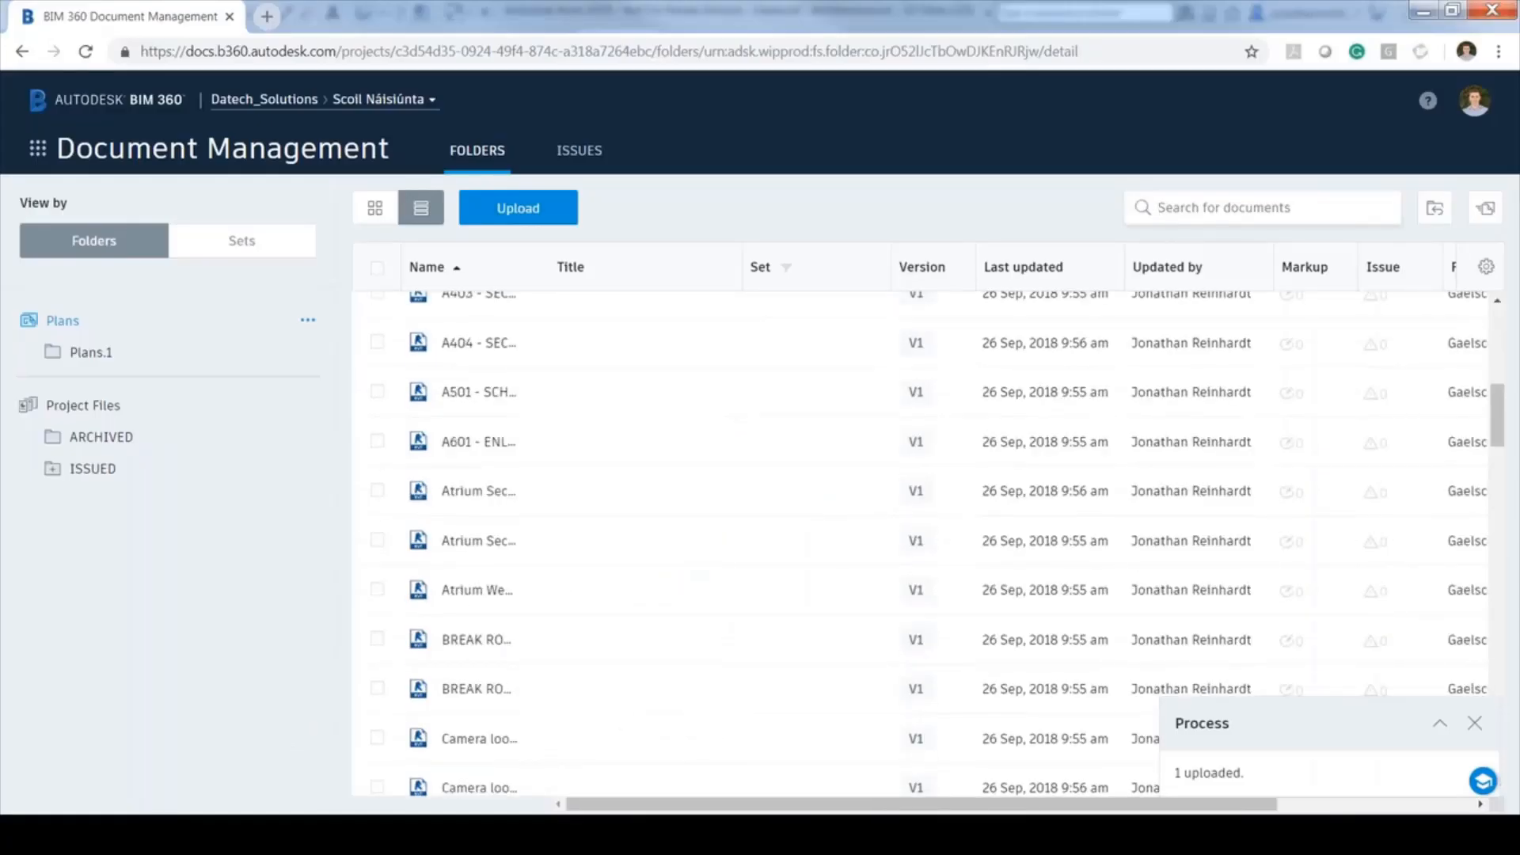
left_click_drag(543, 271, 793, 270)
scroll(498, 382, "up", 8)
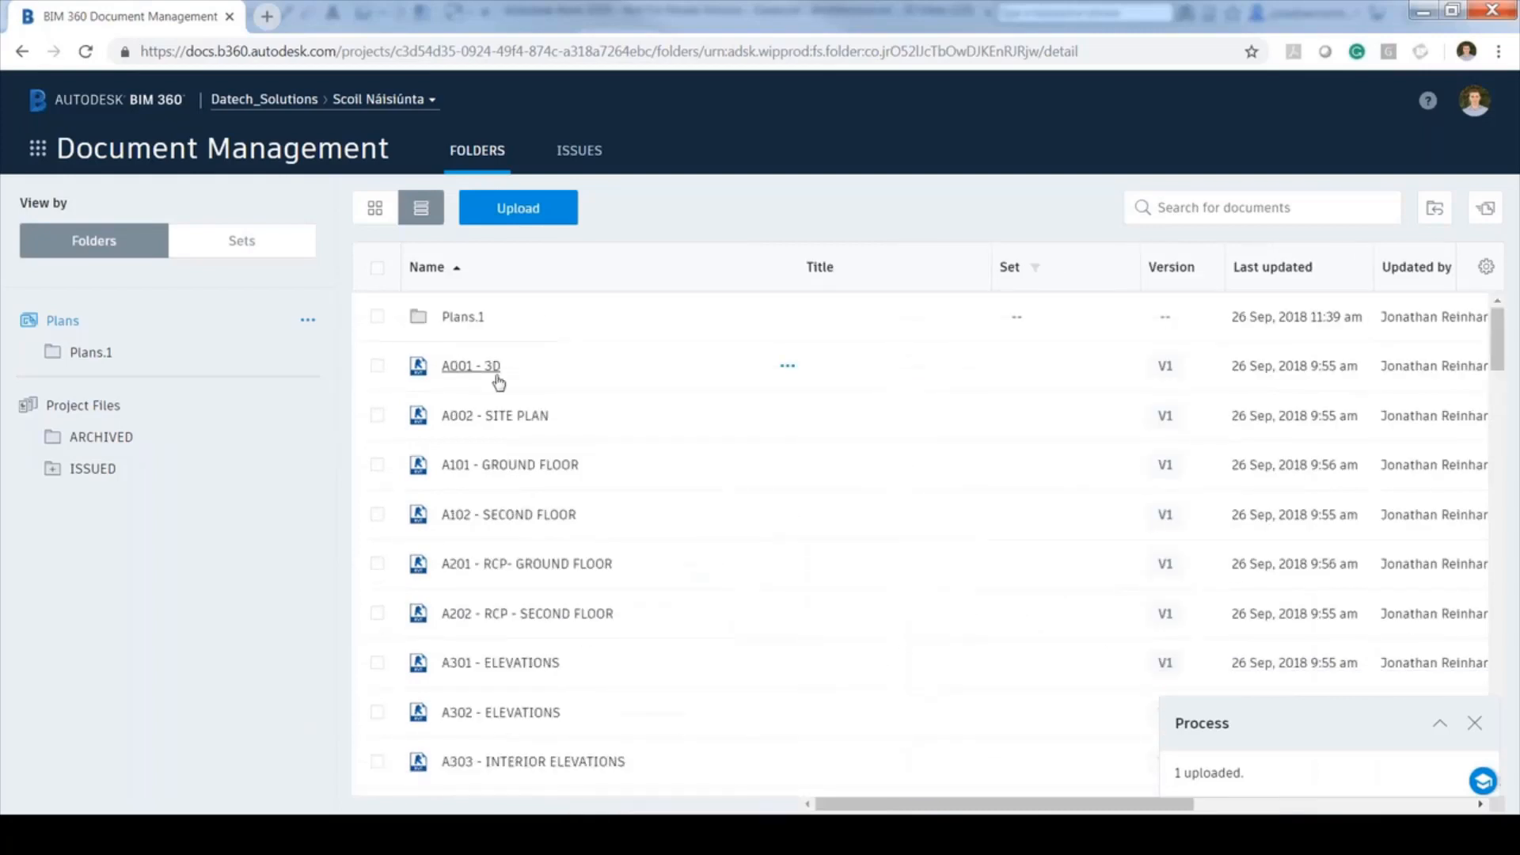
left_click(472, 366)
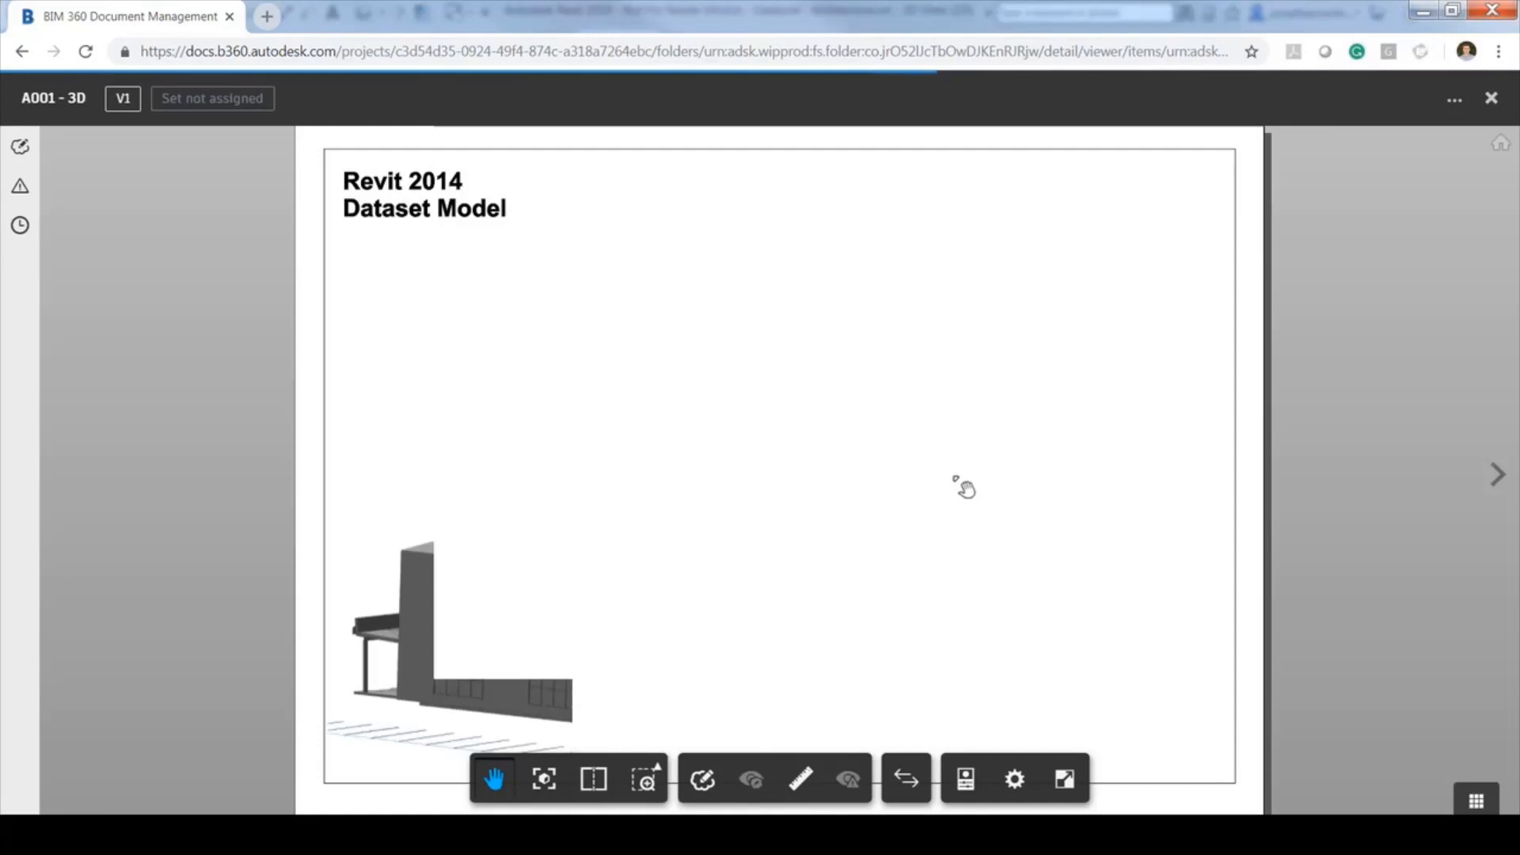
Draw and save a rectangle markup around the entrance canopy and car on A001 - 3D
left_click(1454, 99)
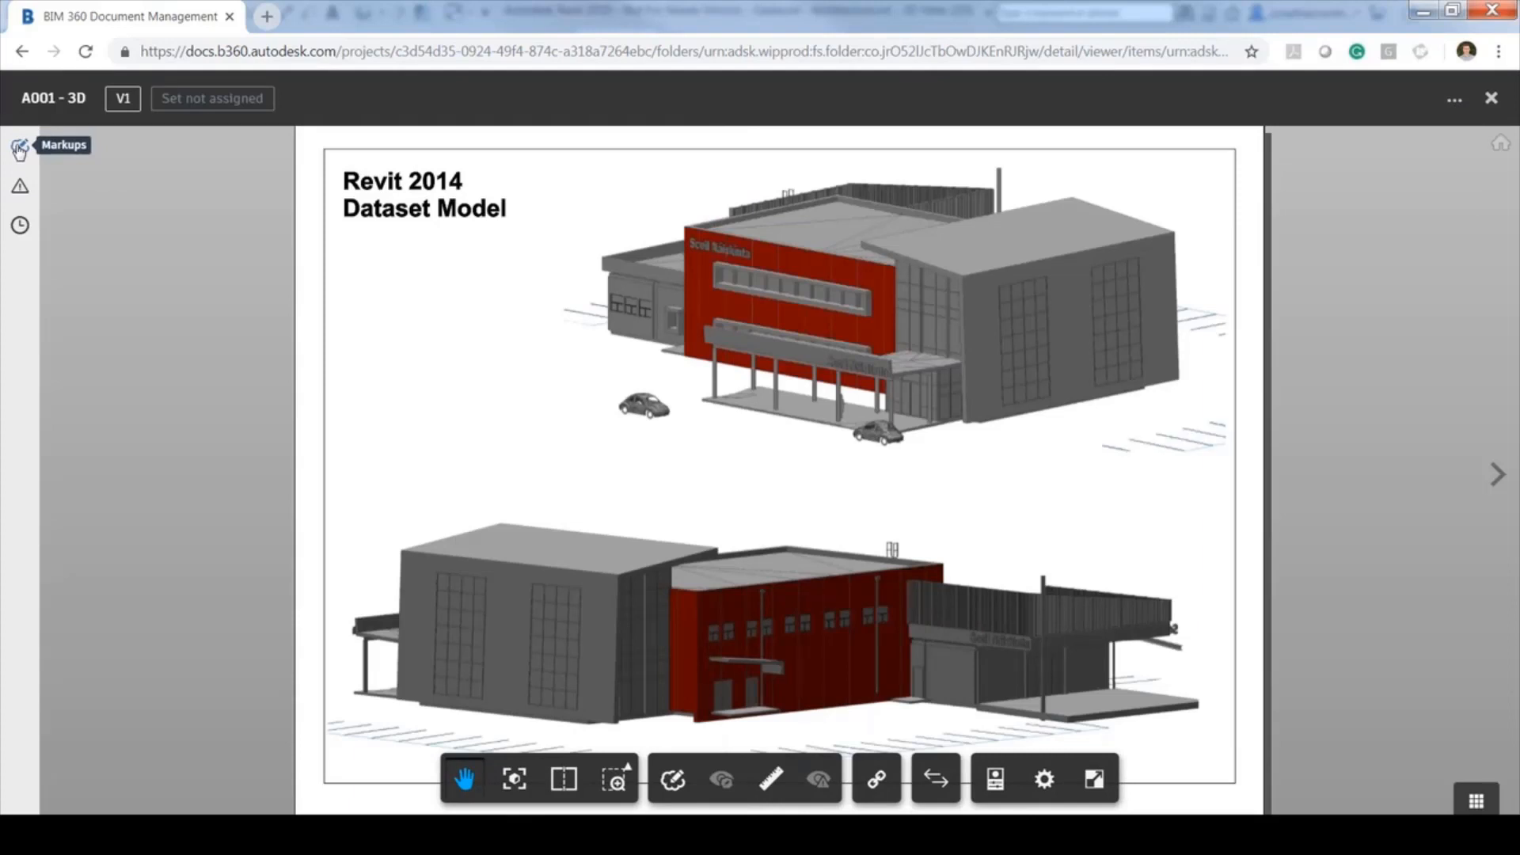
left_click(20, 148)
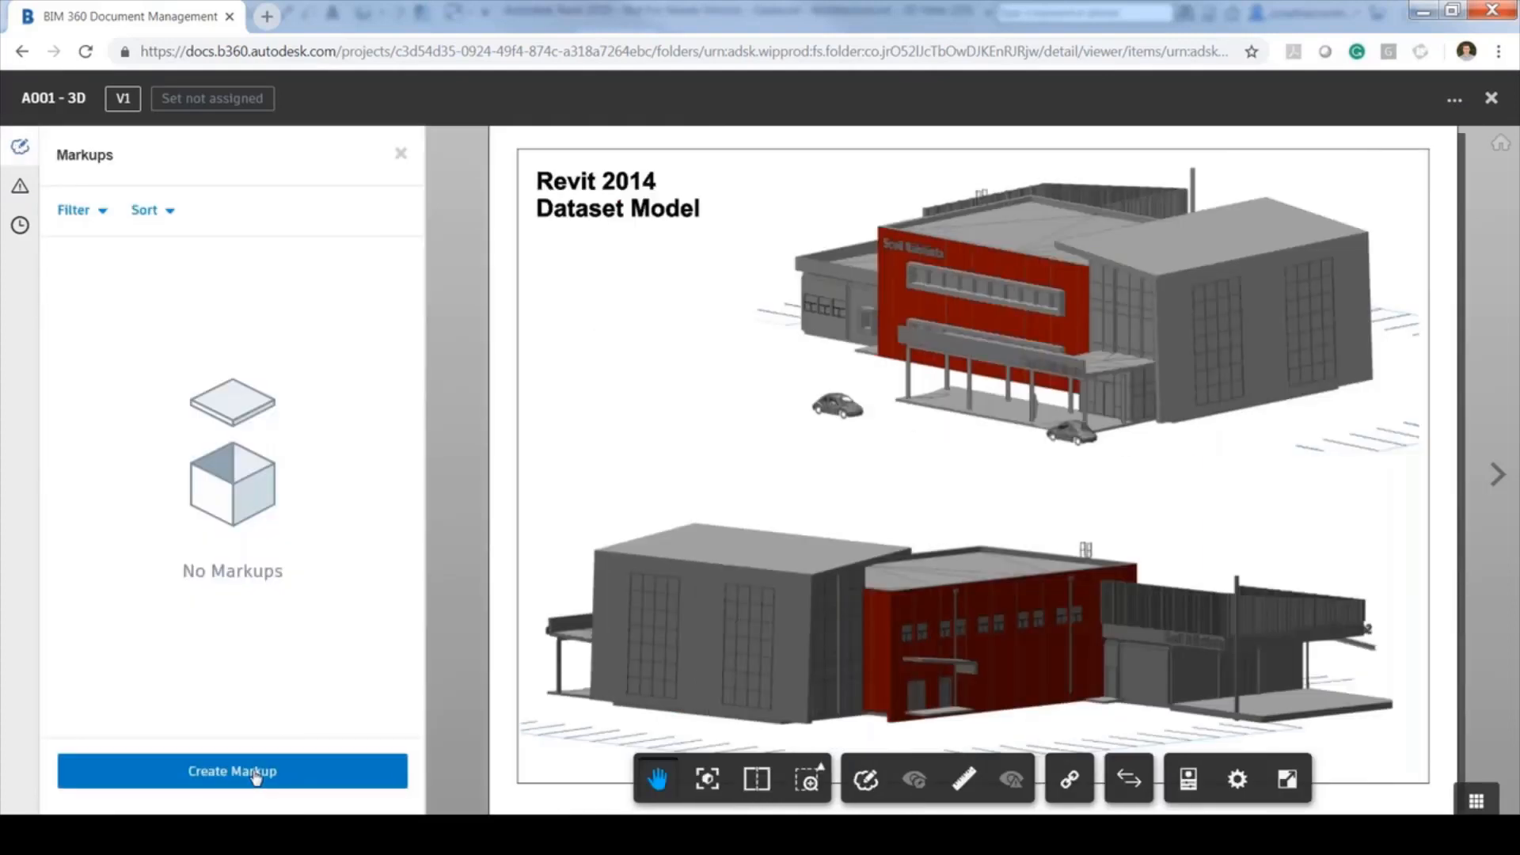
left_click(255, 779)
left_click(765, 780)
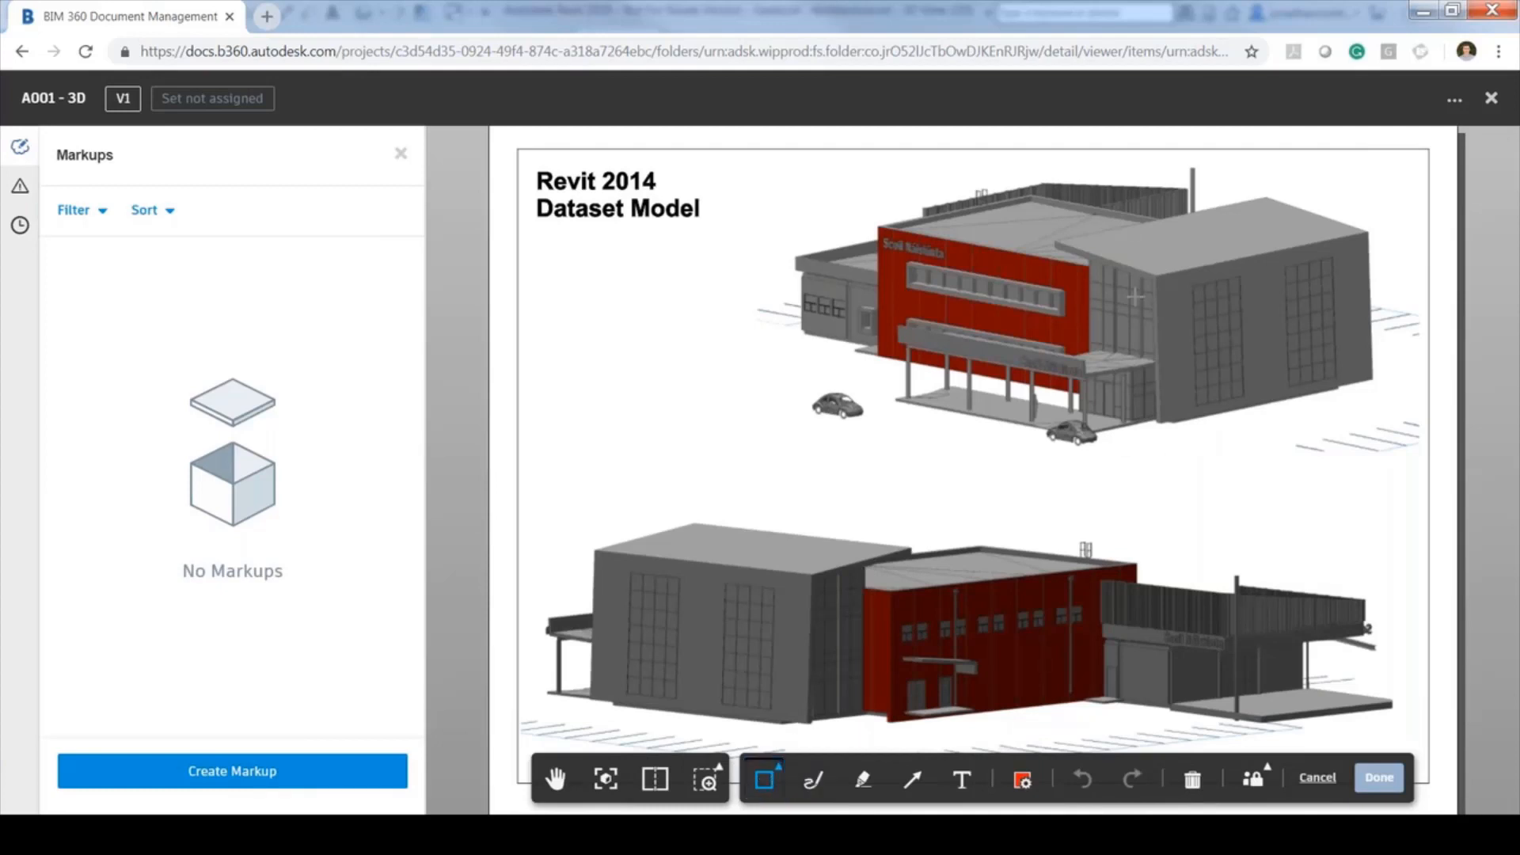
mouse_move(1001, 331)
left_mouse_down()
mouse_move(1058, 408)
mouse_move(1178, 462)
left_mouse_up()
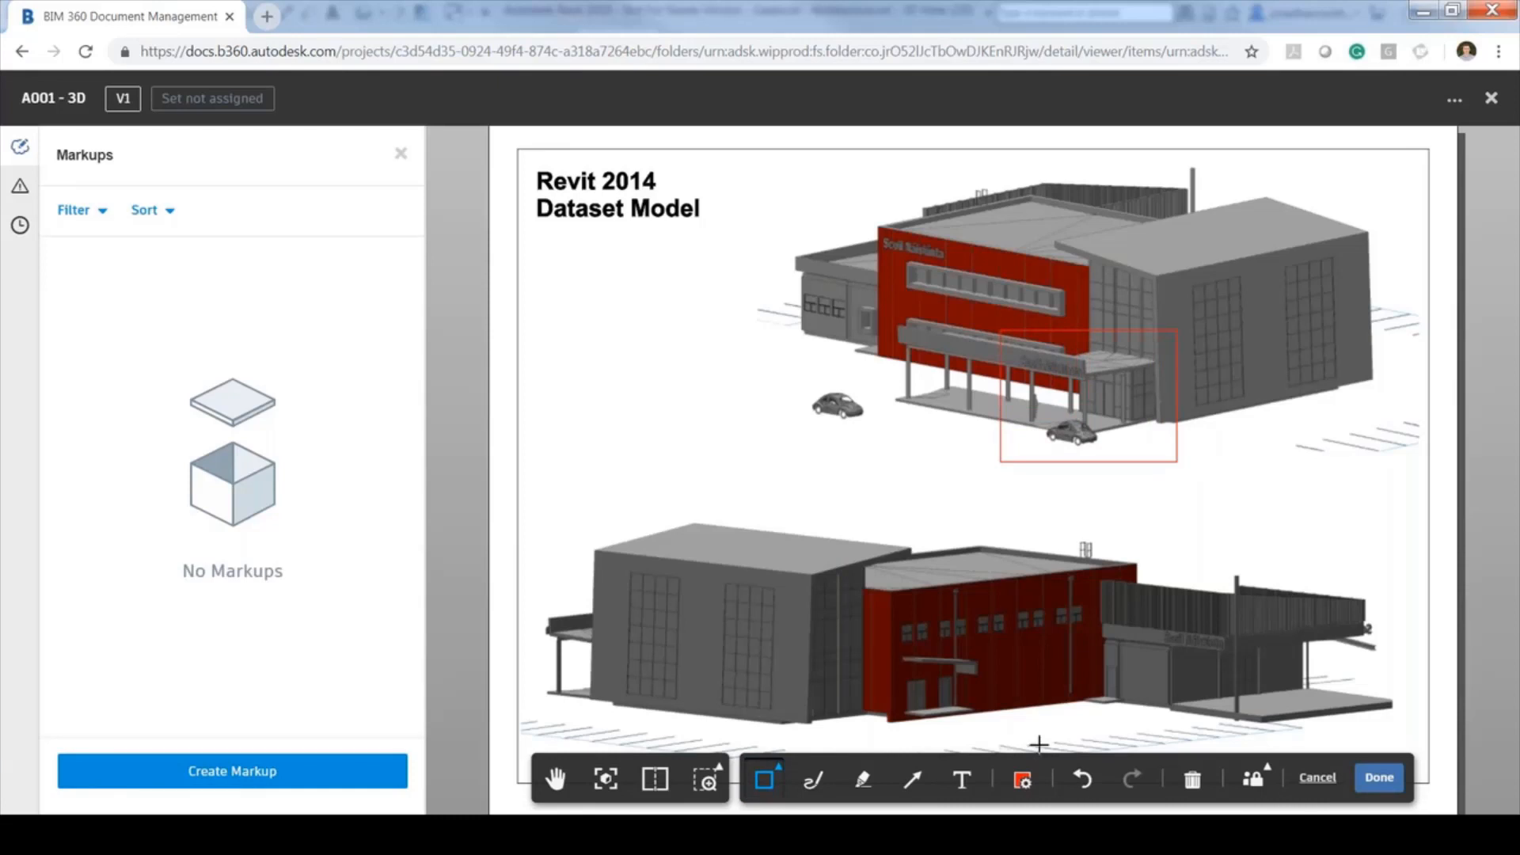
left_click(962, 780)
mouse_move(1177, 444)
left_mouse_down()
mouse_move(1272, 472)
mouse_move(1151, 439)
mouse_move(1173, 440)
left_mouse_up()
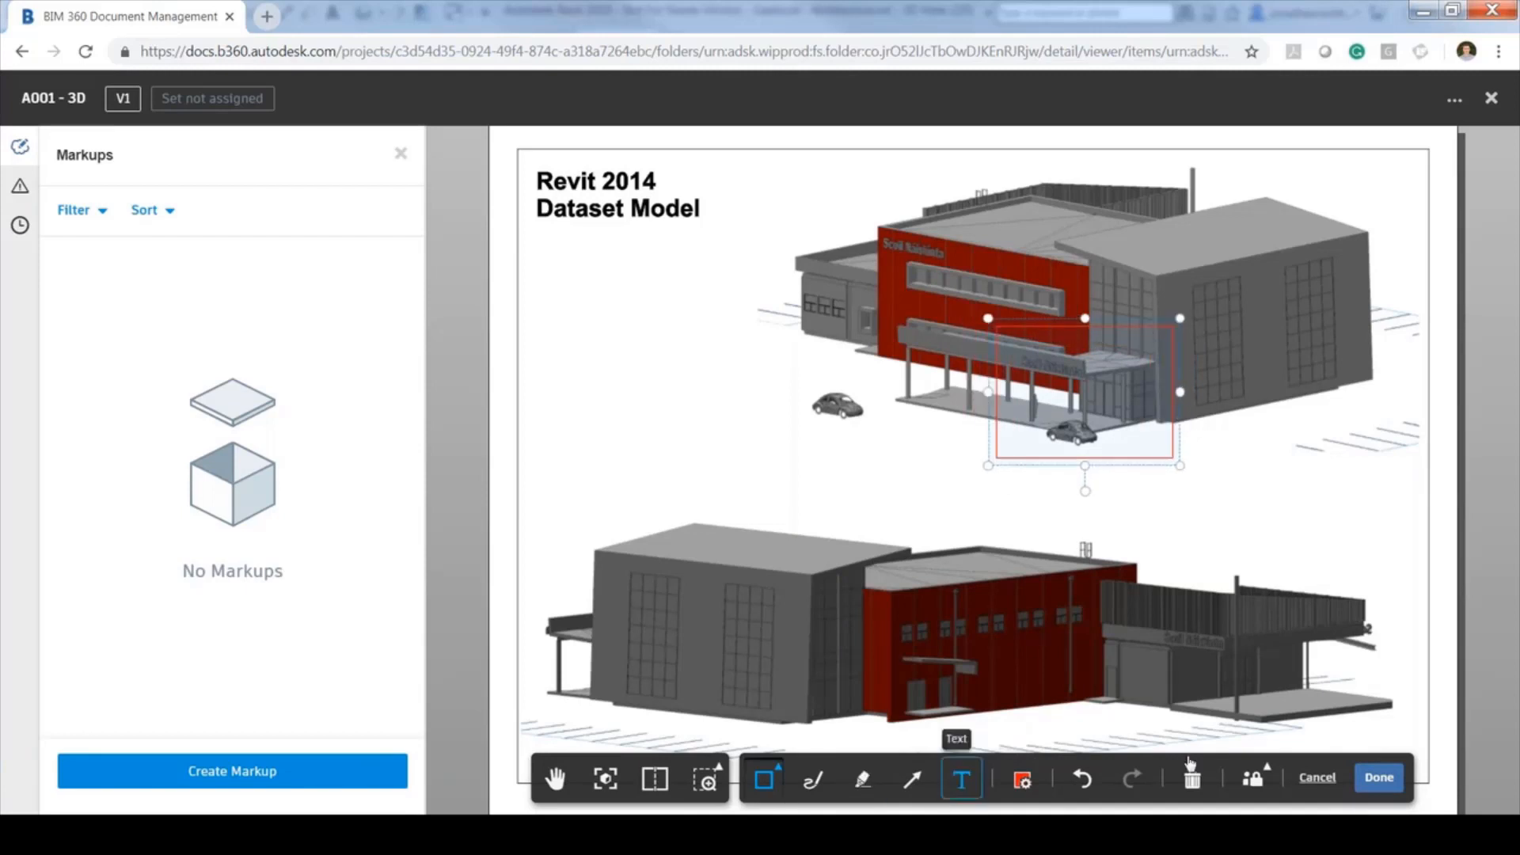
left_click(1378, 777)
left_click(937, 780)
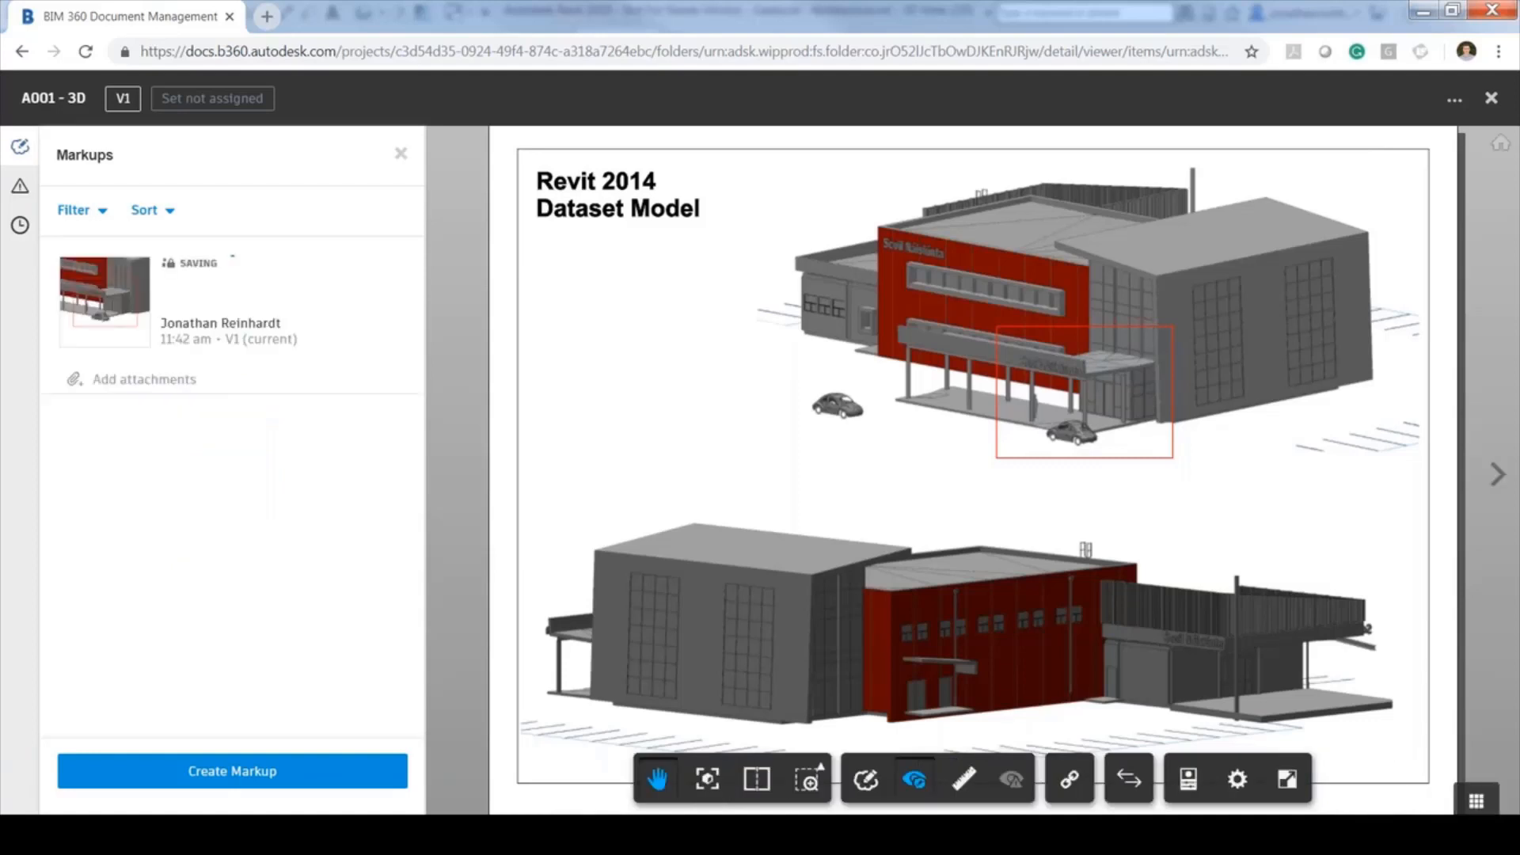
Add a freehand loop markup around the building's upper-right corner and save it
left_click(871, 781)
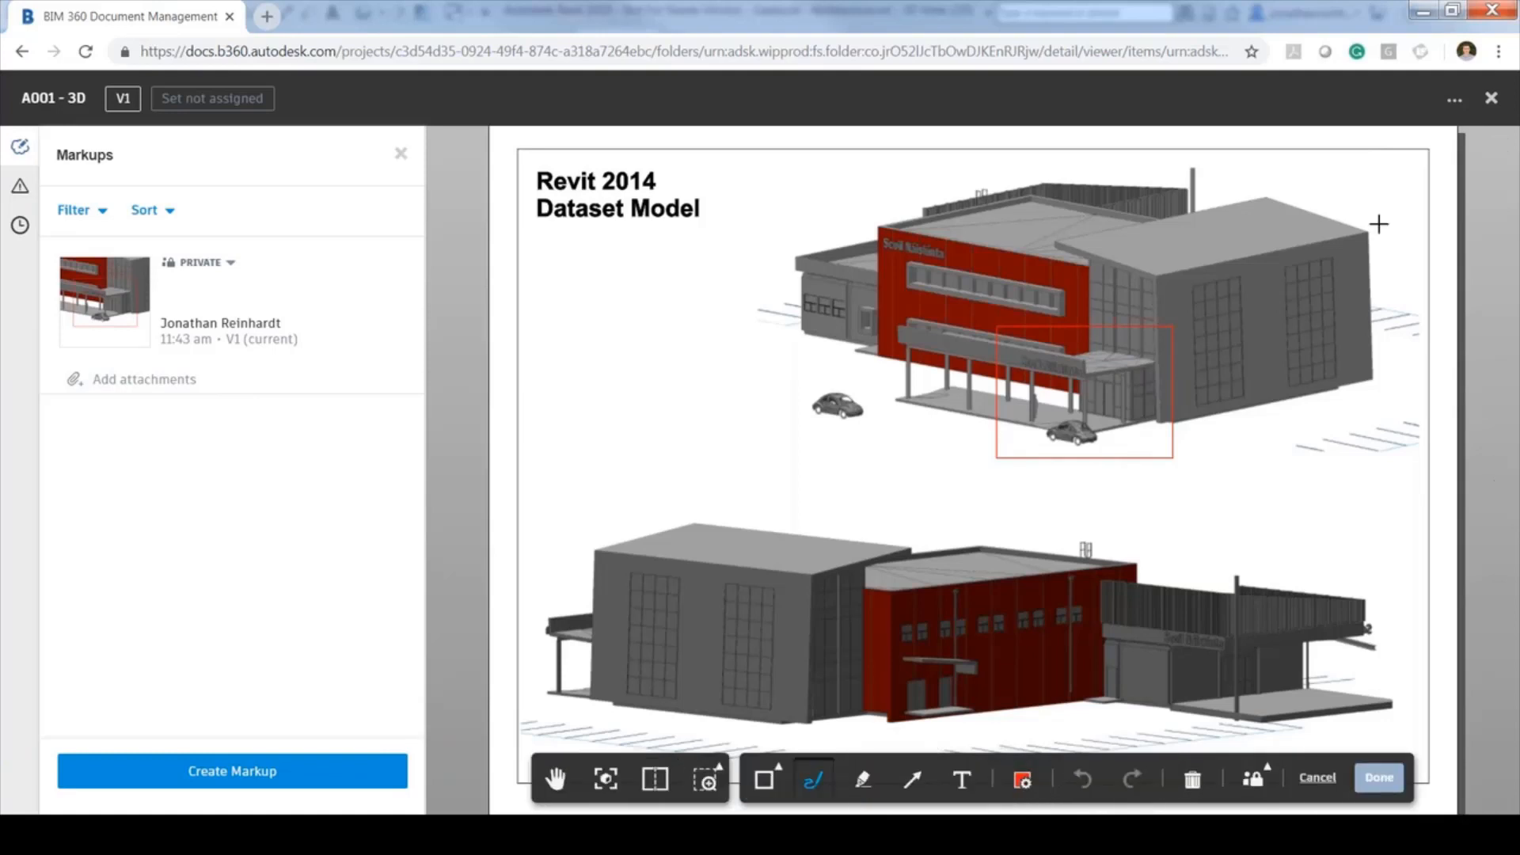
mouse_move(1378, 220)
left_mouse_down()
mouse_move(1353, 295)
mouse_move(1395, 295)
mouse_move(1376, 211)
left_mouse_up()
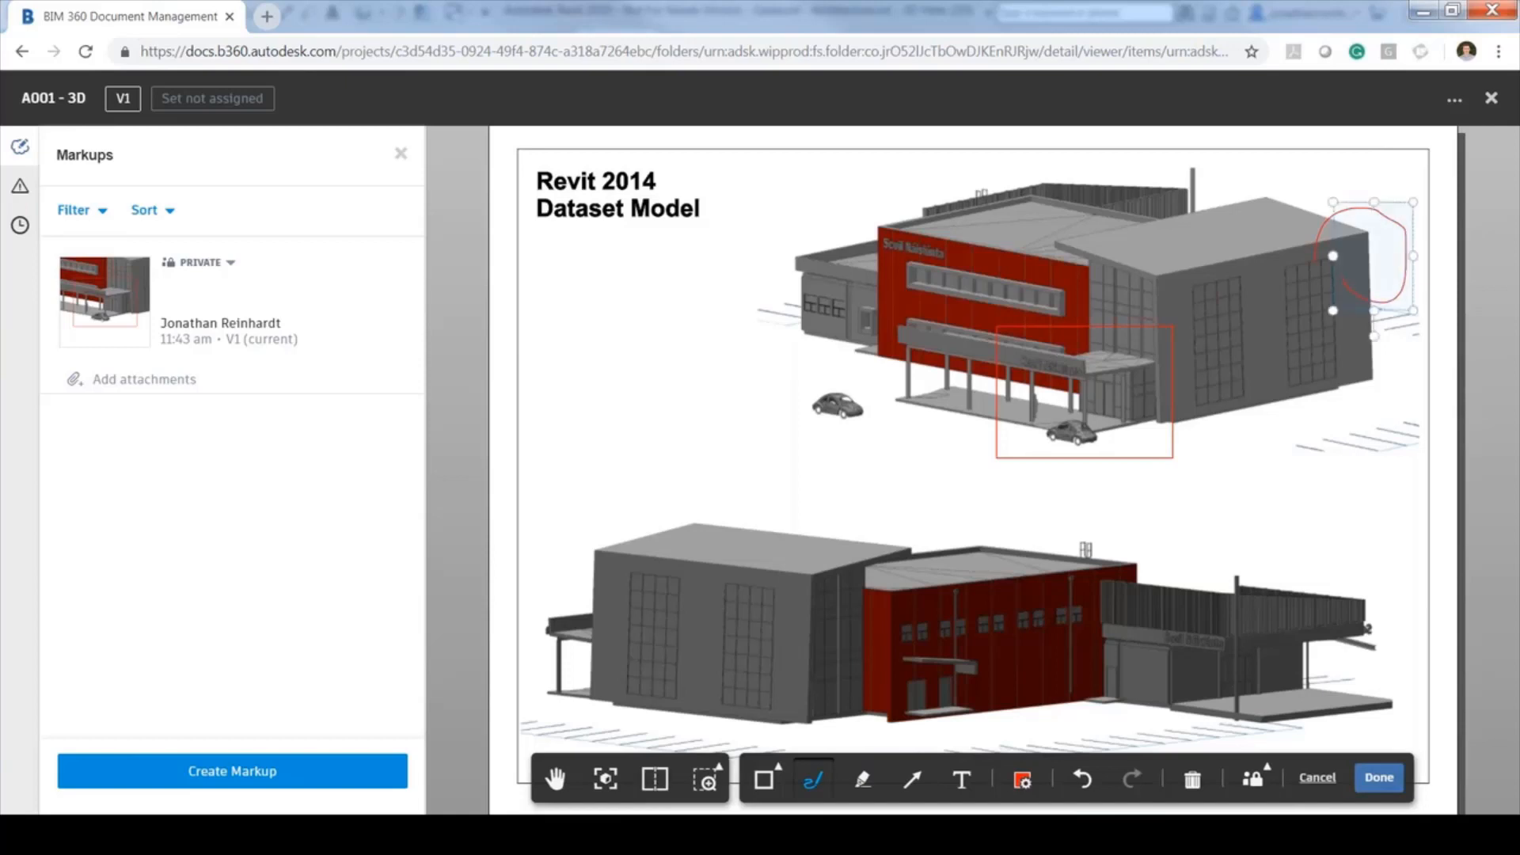
left_click(1379, 777)
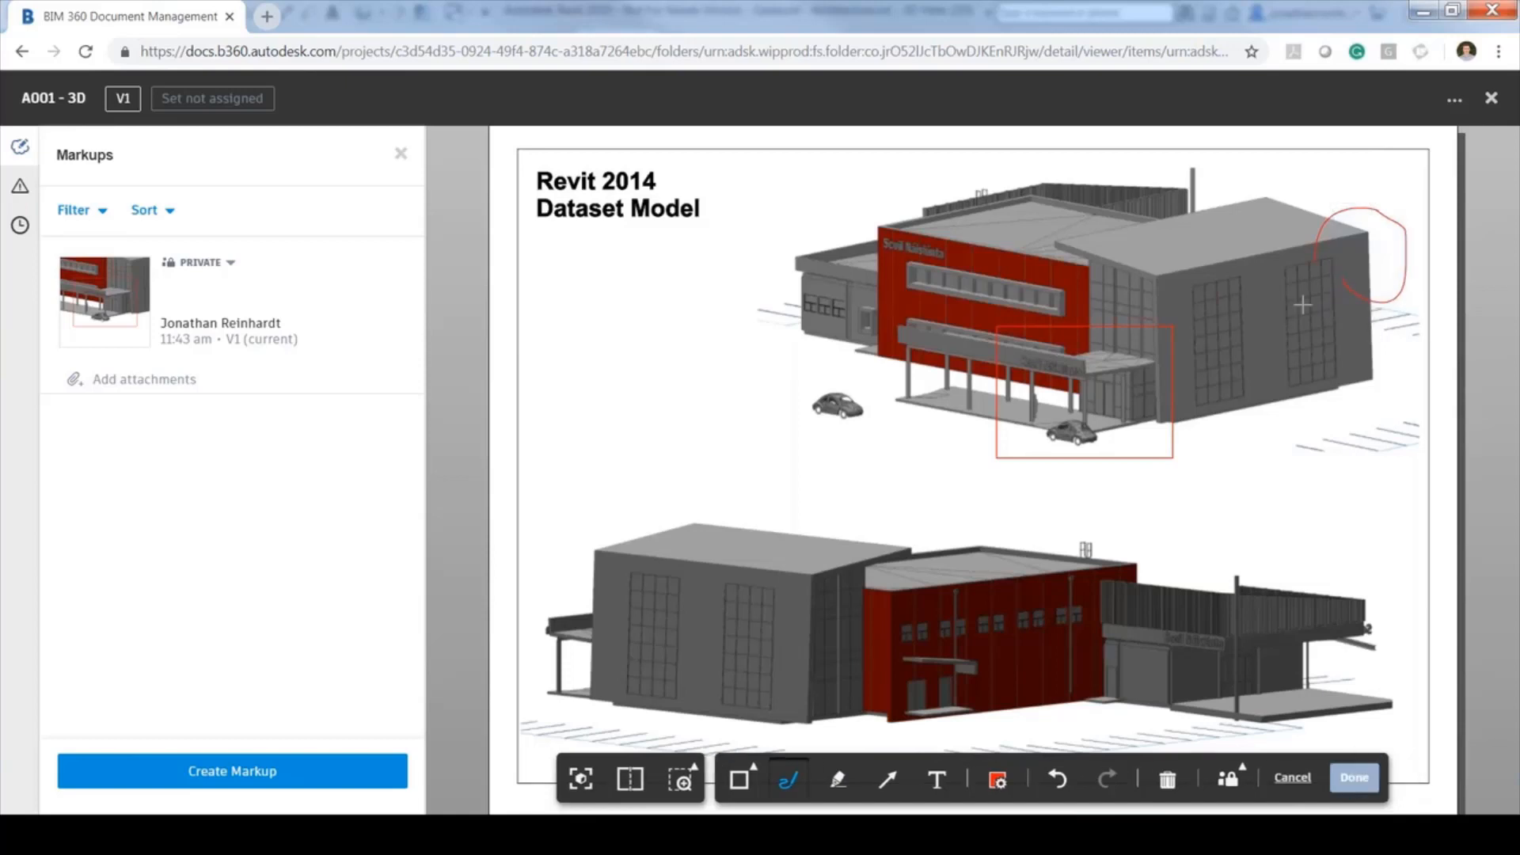
Select and zoom to the freehand loop, then start editing the rectangle markup
left_click(1302, 305)
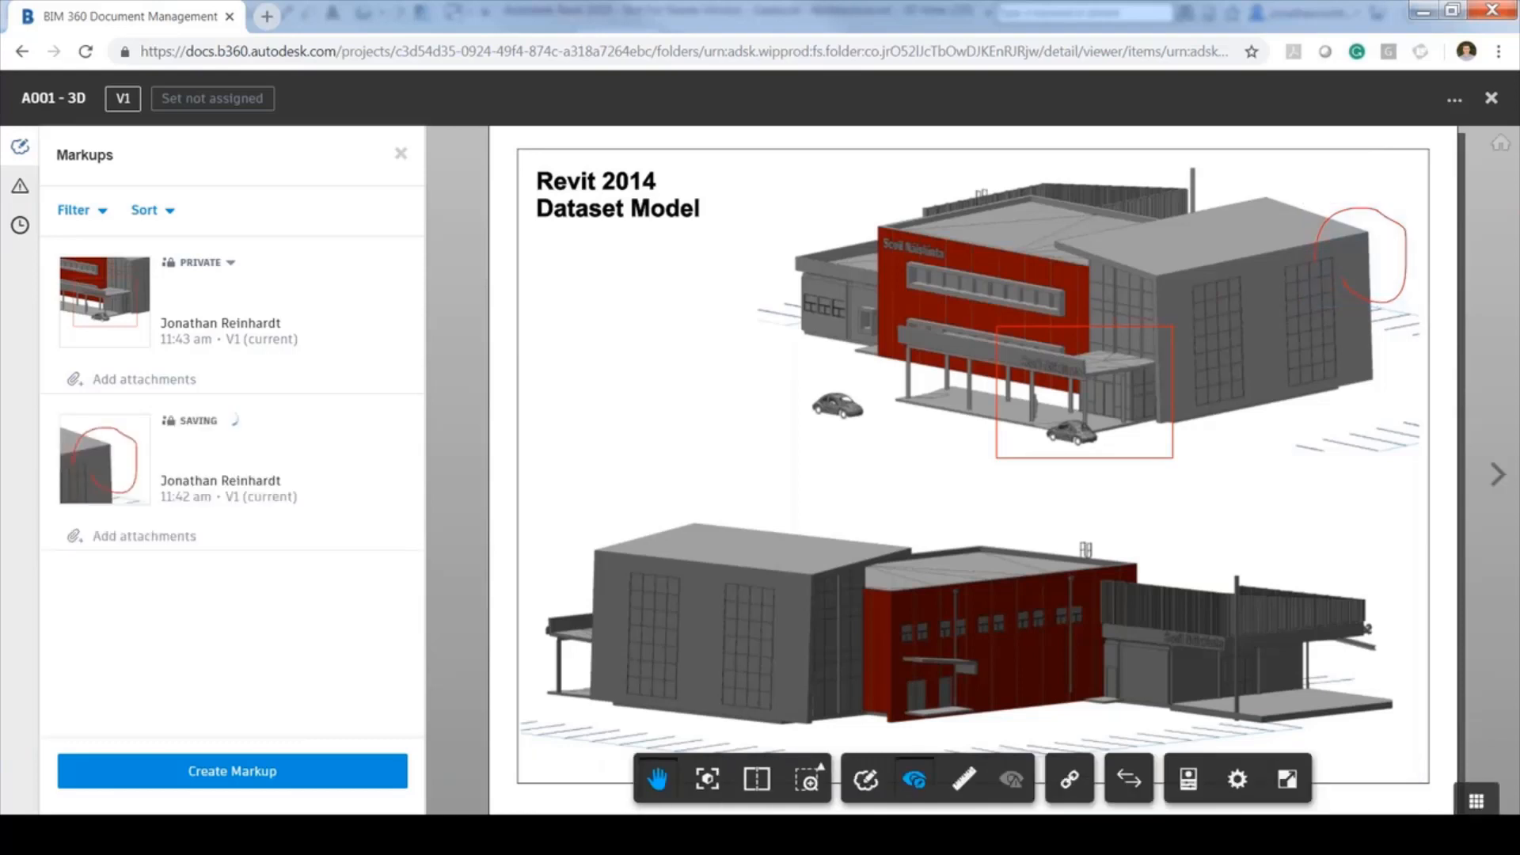
left_click(305, 475)
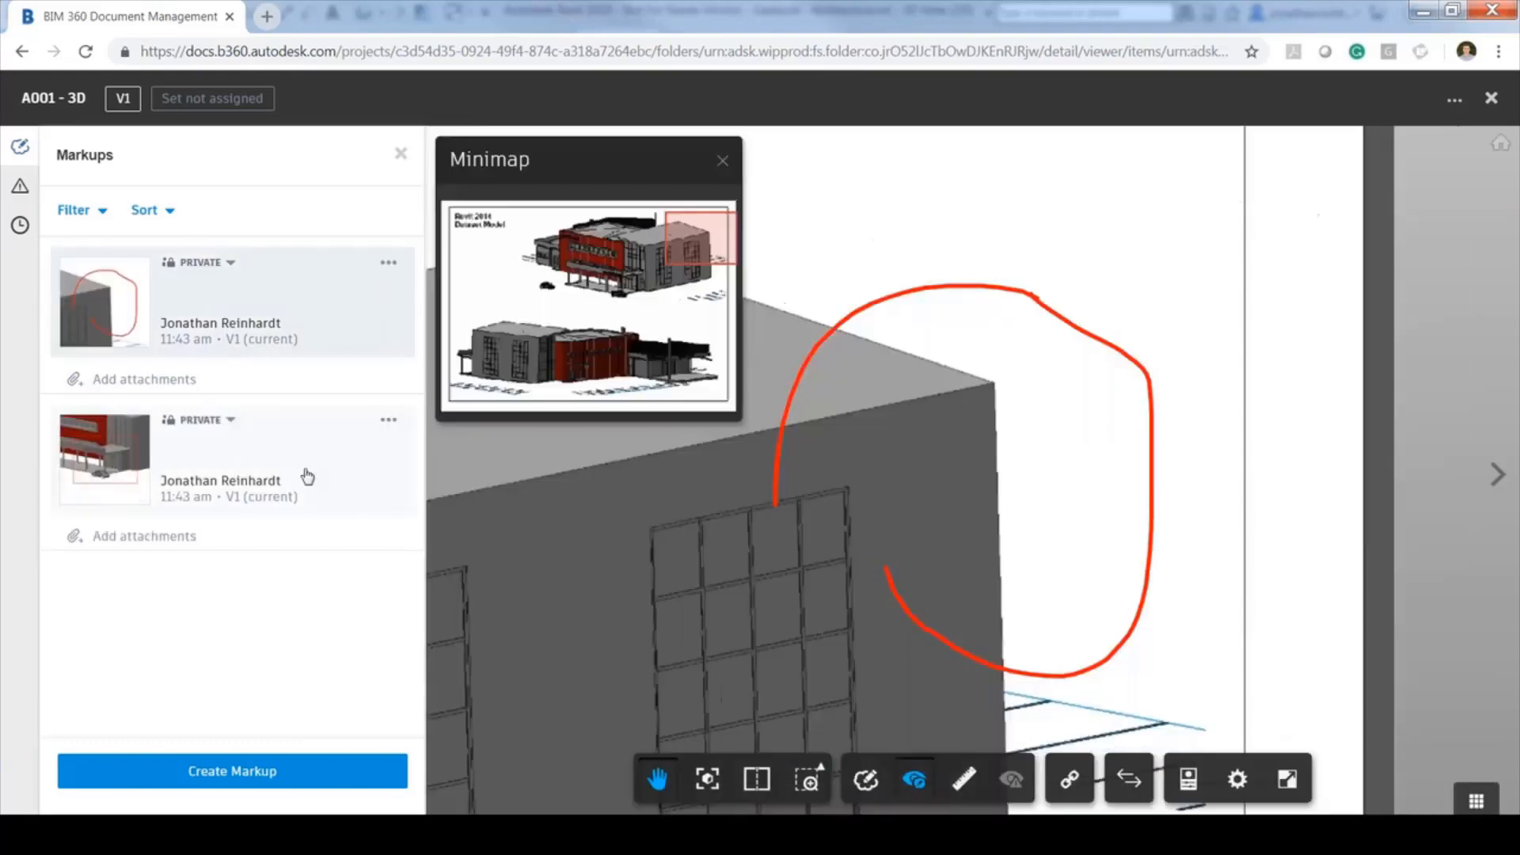
left_click(387, 422)
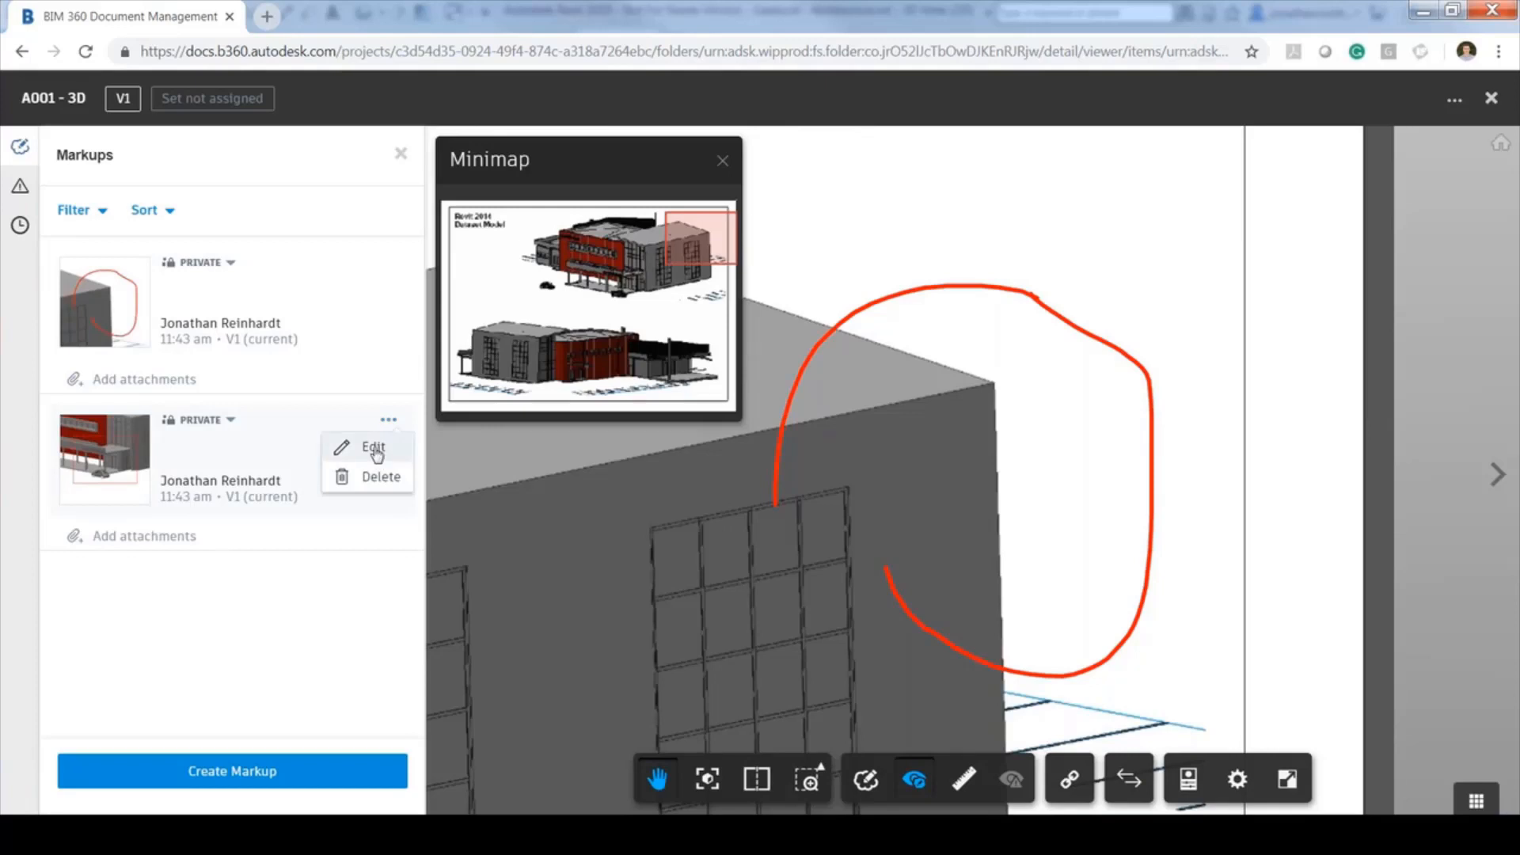
left_click(375, 448)
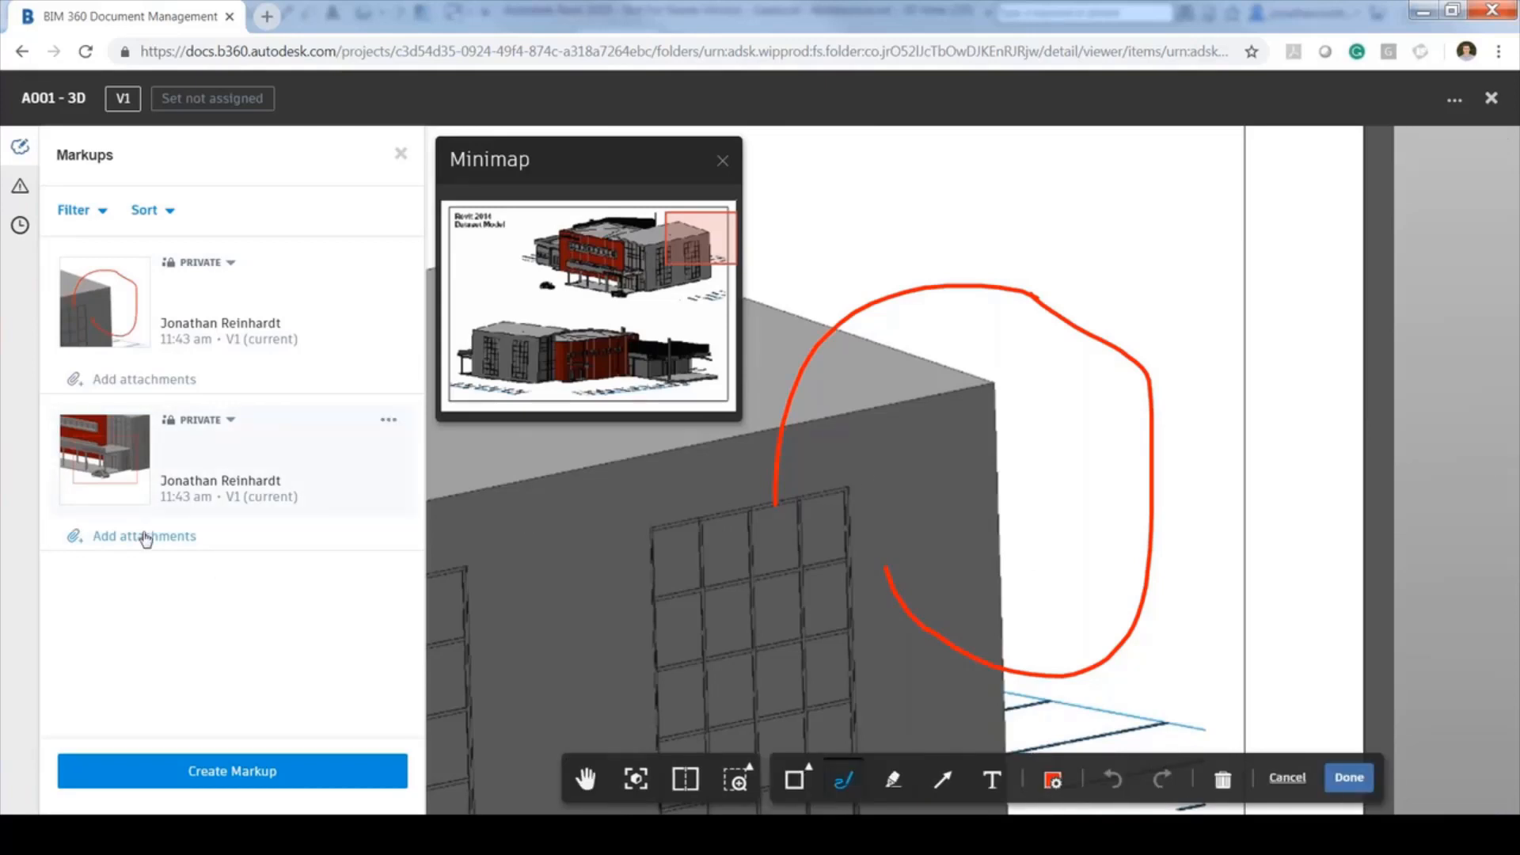
Change the rectangle markup from Private to Published and confirm publishing to all members
left_click(387, 420)
left_click(226, 422)
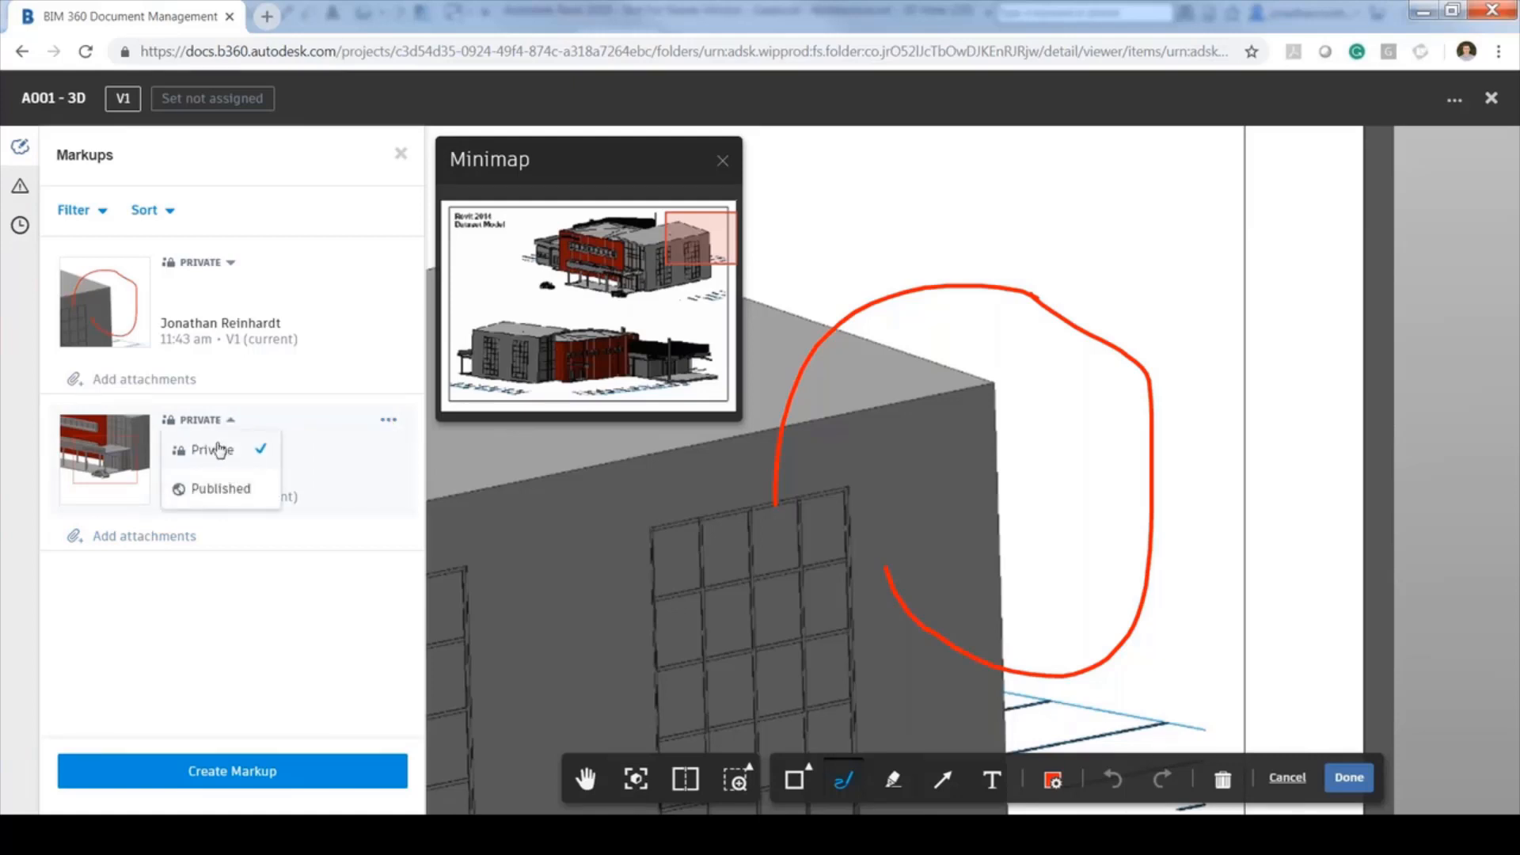
left_click(226, 498)
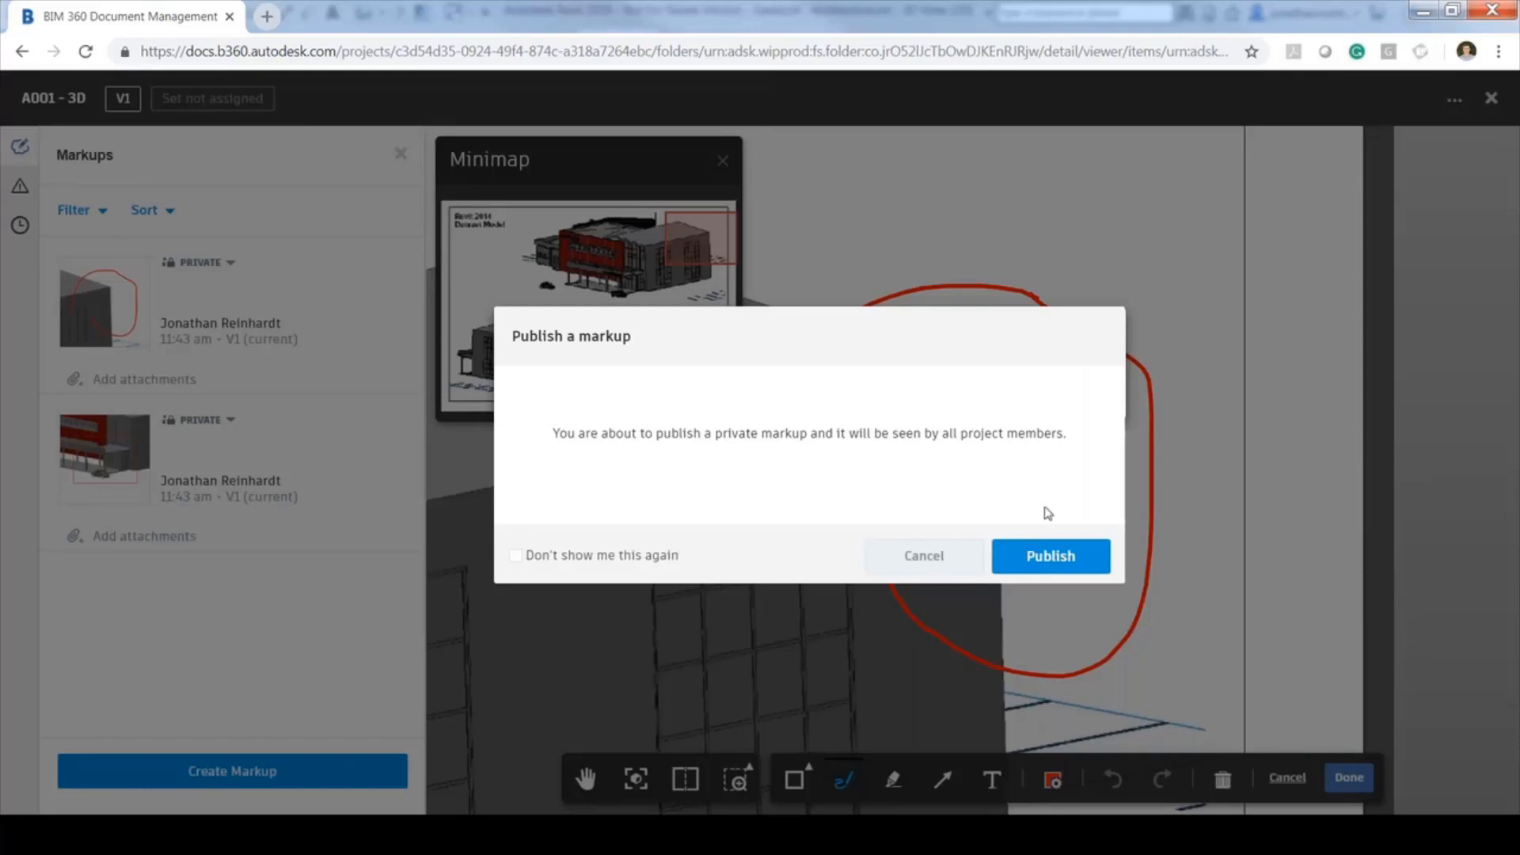
left_click(1054, 558)
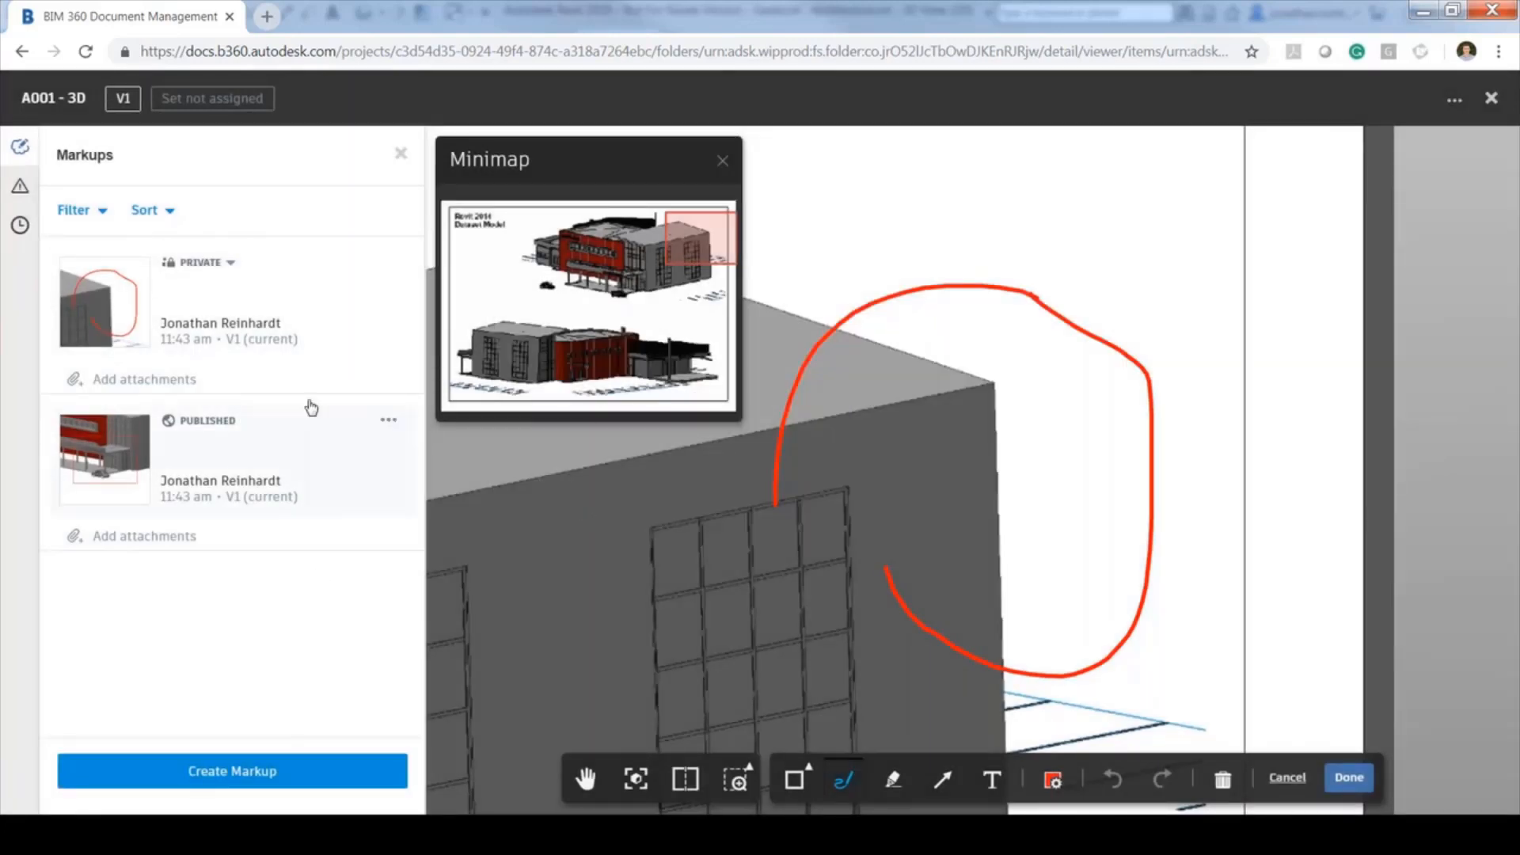
Review the sheet's Issues and History panels and finish the markup session
left_click(21, 188)
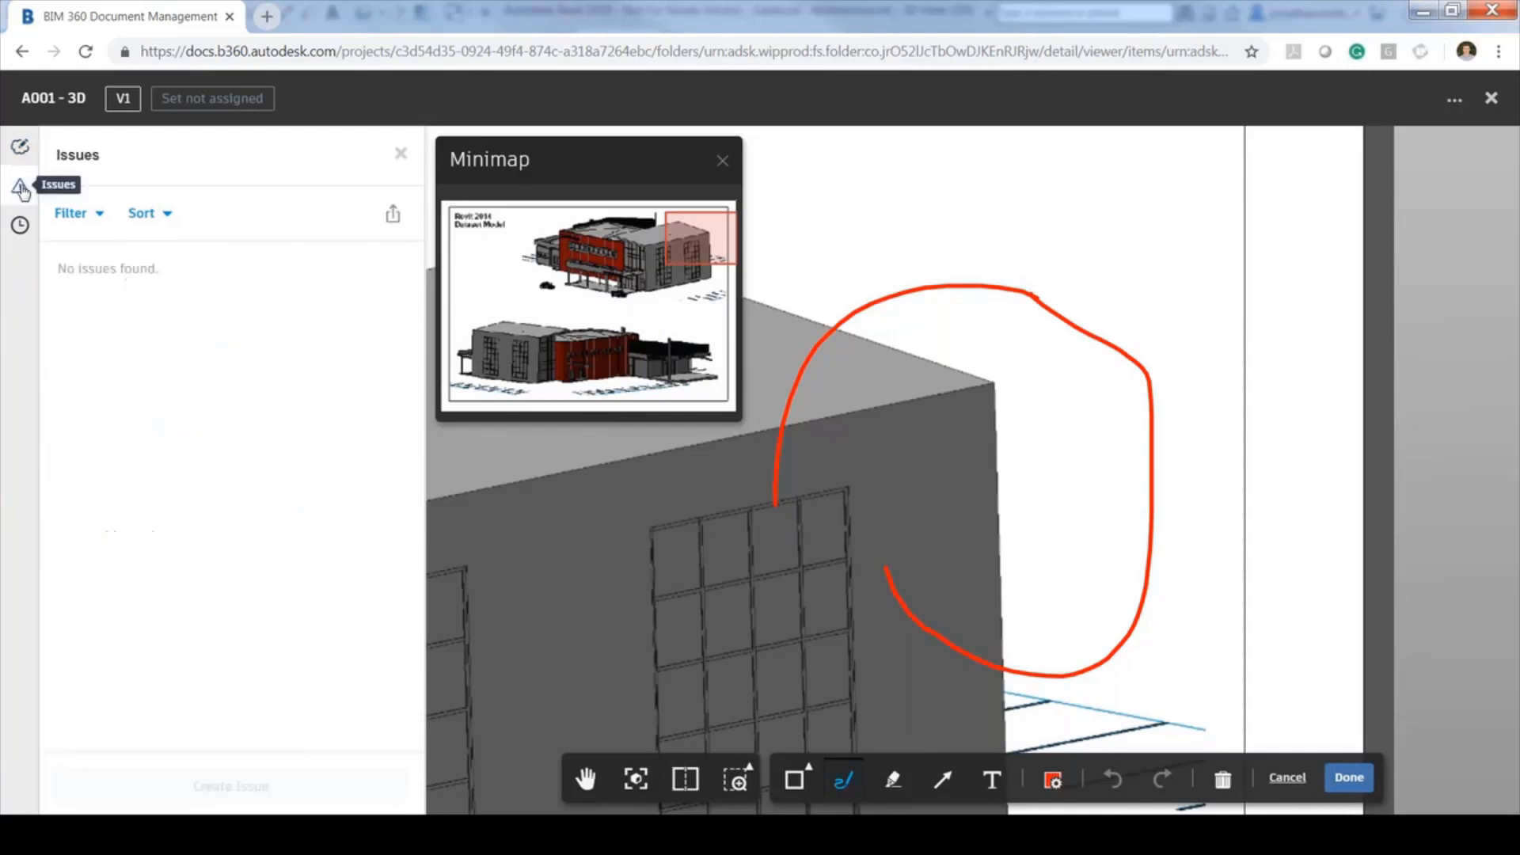
left_click(21, 228)
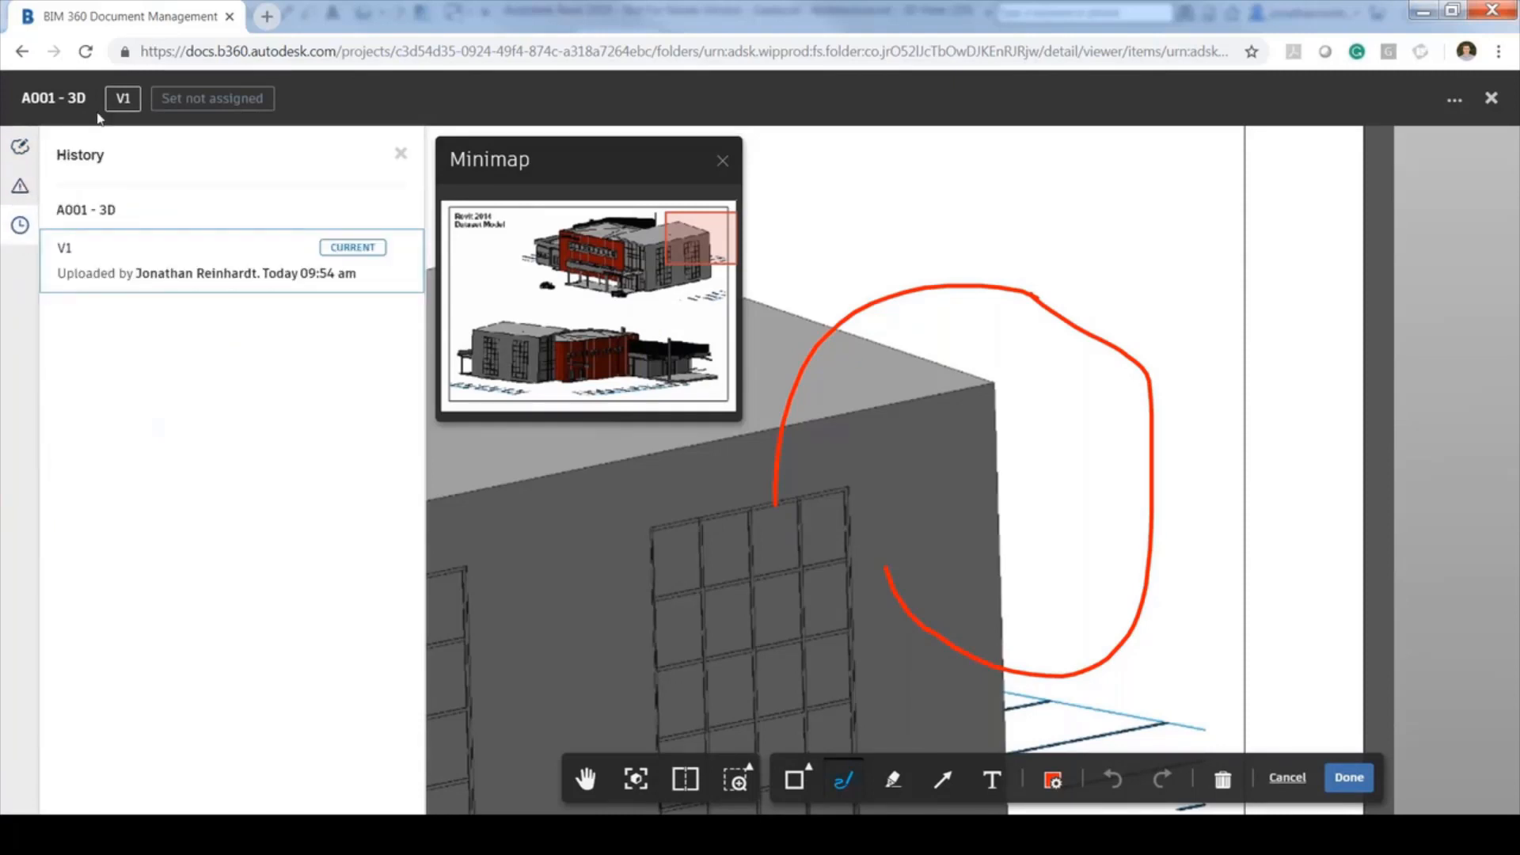
left_click(1455, 102)
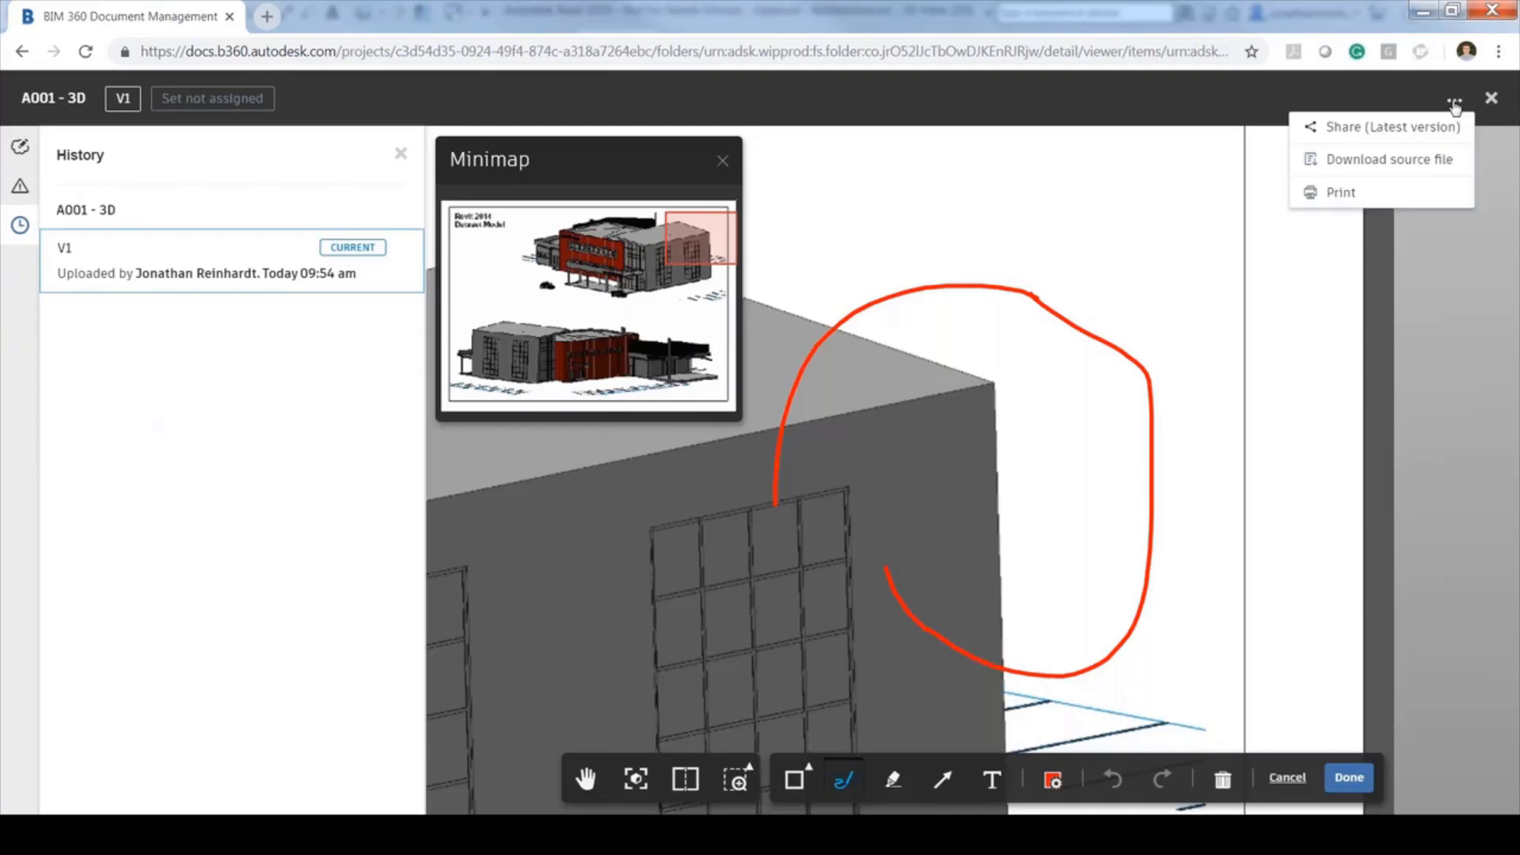
left_click(1350, 777)
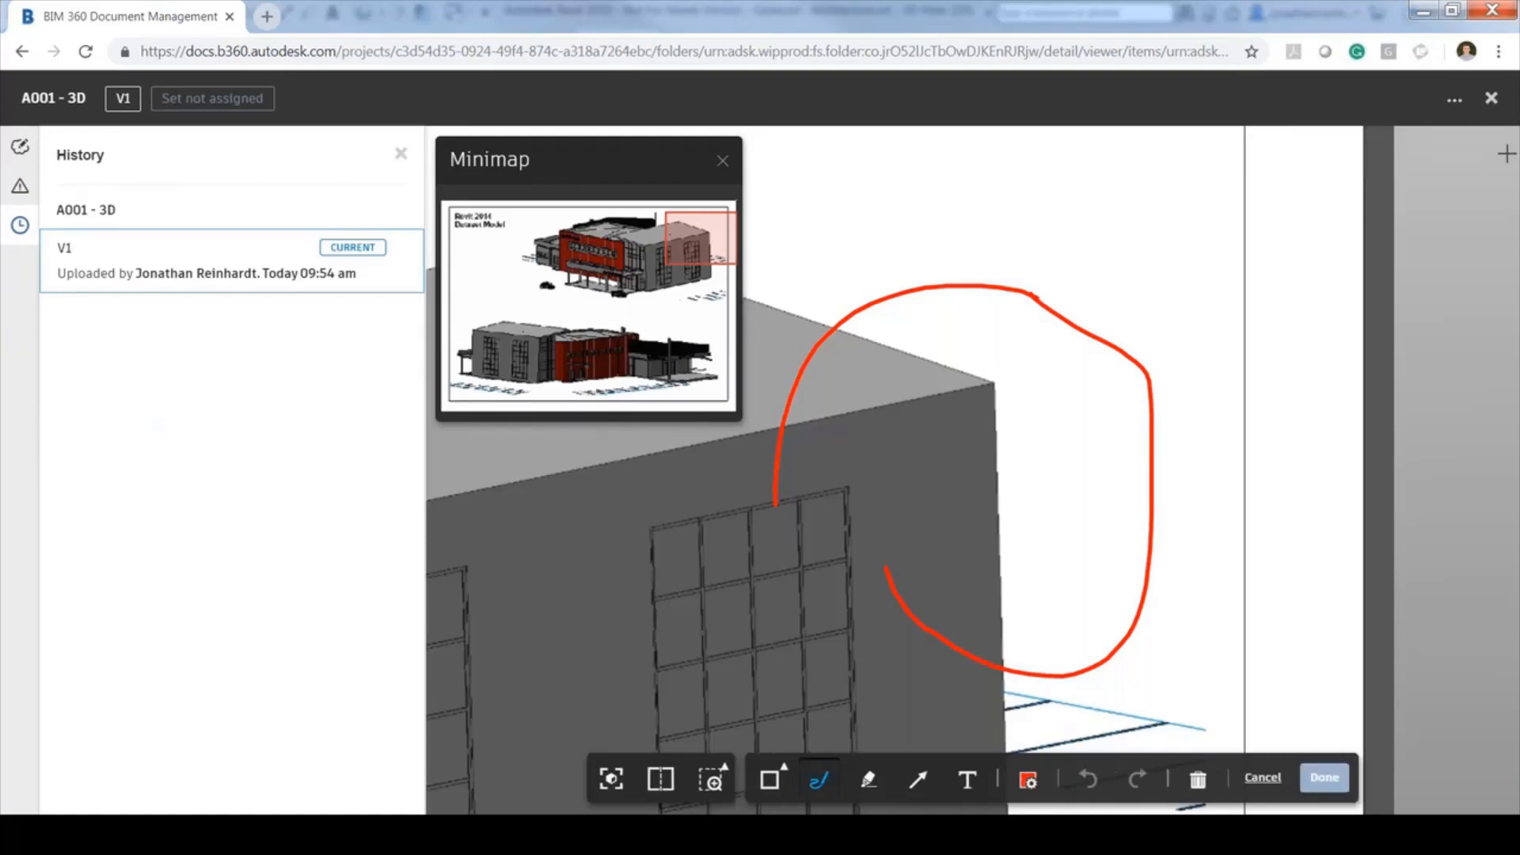
Close the A001 - 3D viewer and go to the Scoil Náisiúnta Project Home
left_click(1492, 99)
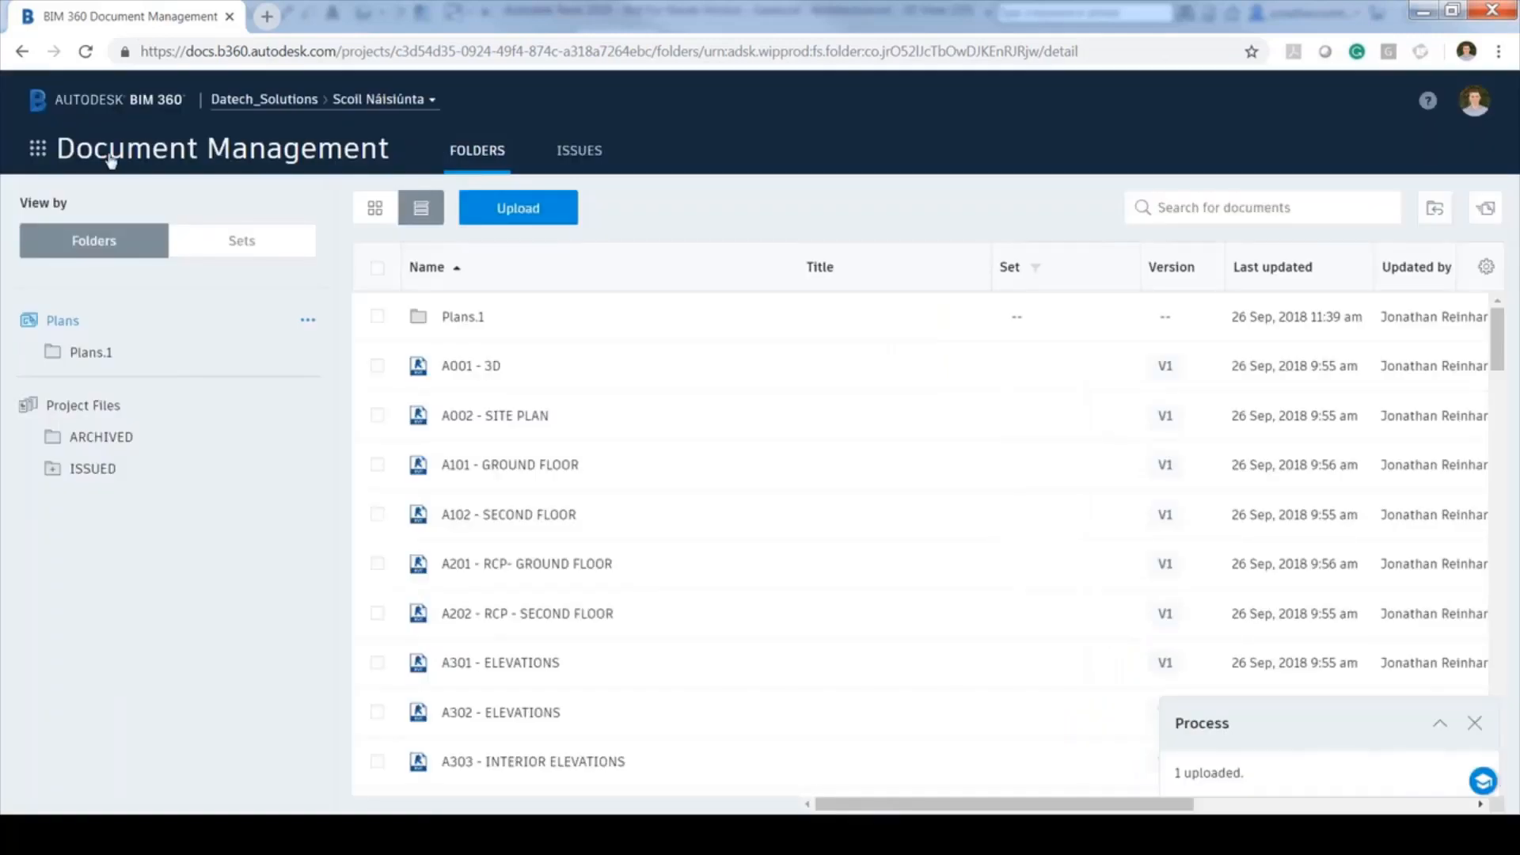
left_click(37, 148)
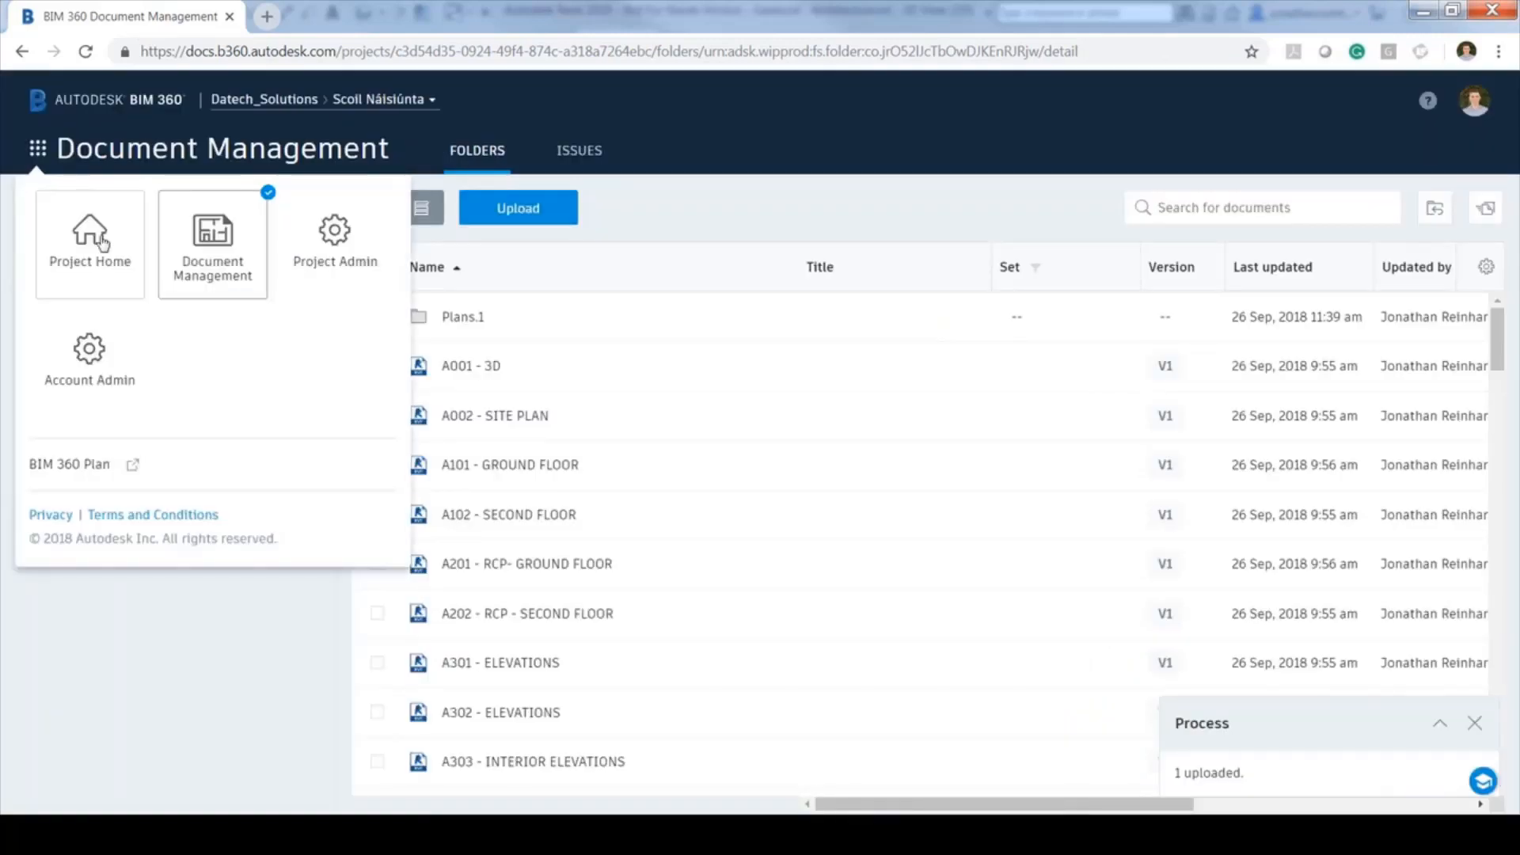
left_click(102, 243)
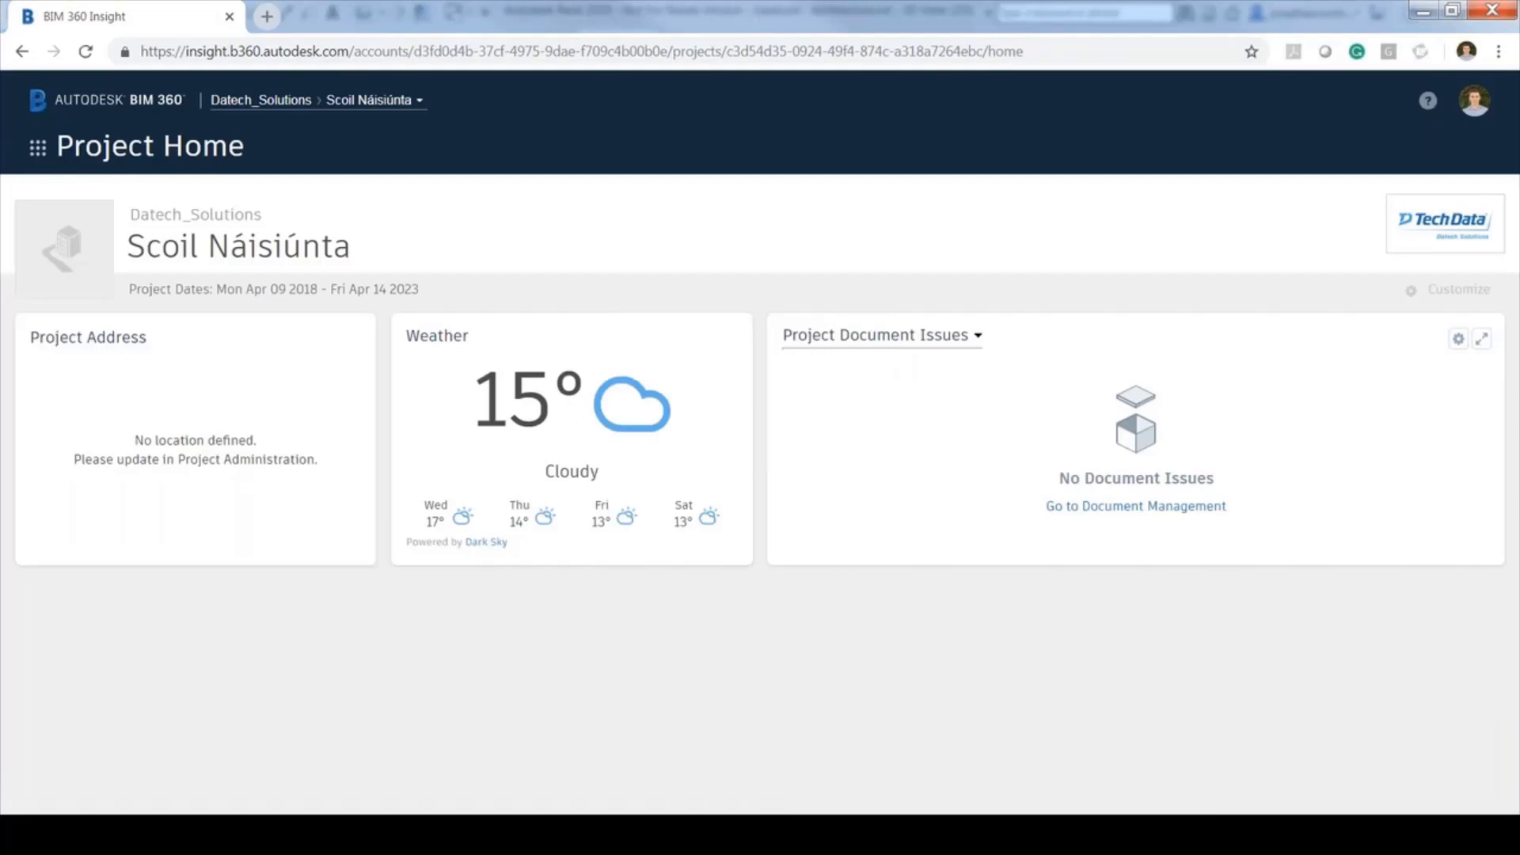
Dismiss the home-page card customisation and switch via the module menu to Document Management
left_click(1130, 505)
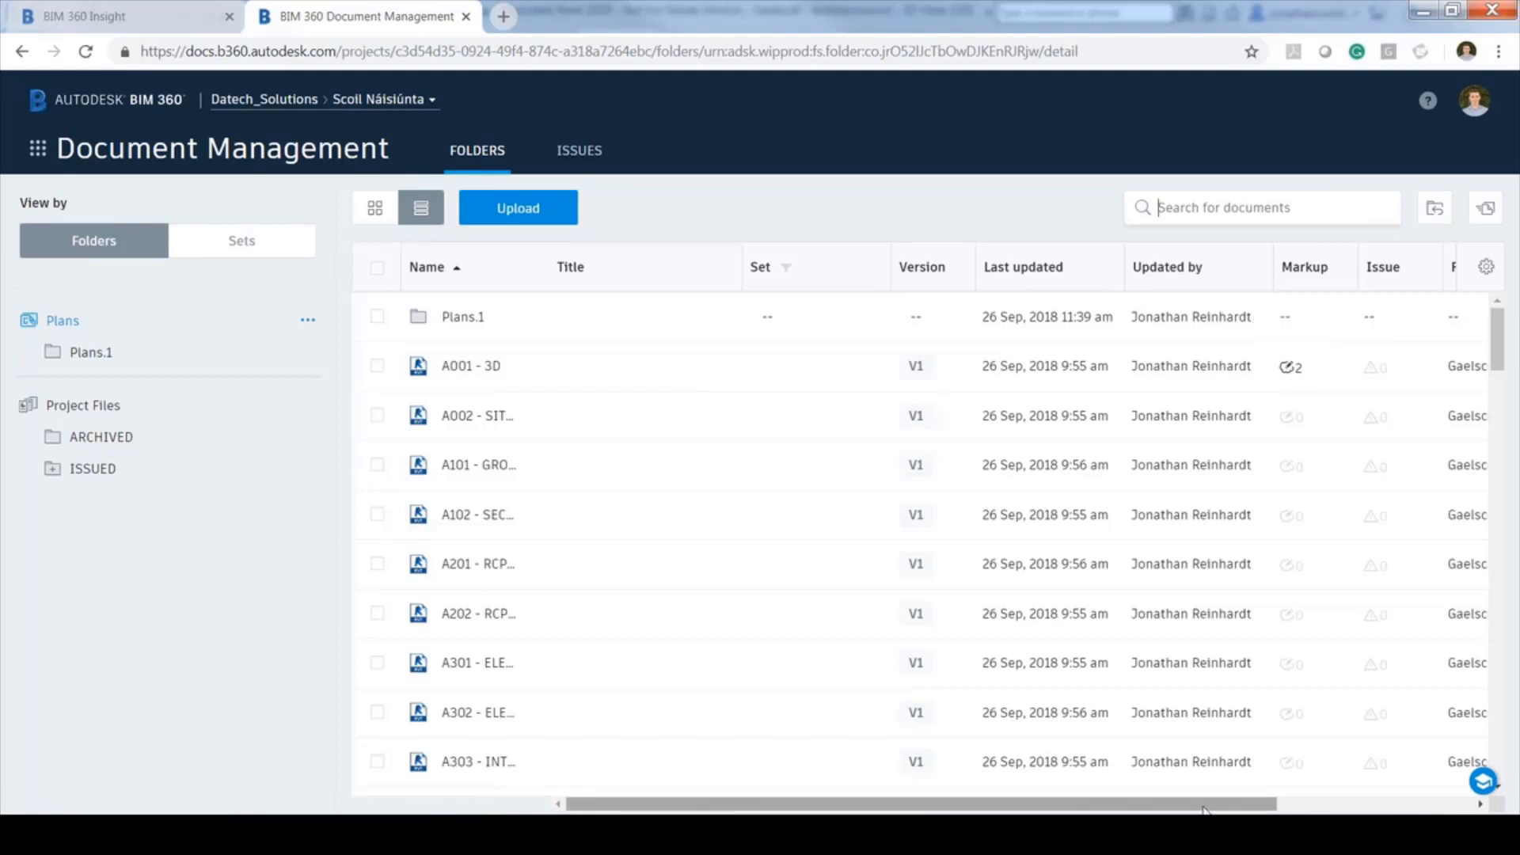
mouse_move(1203, 806)
left_mouse_down()
mouse_move(1335, 806)
mouse_move(1203, 807)
left_mouse_up()
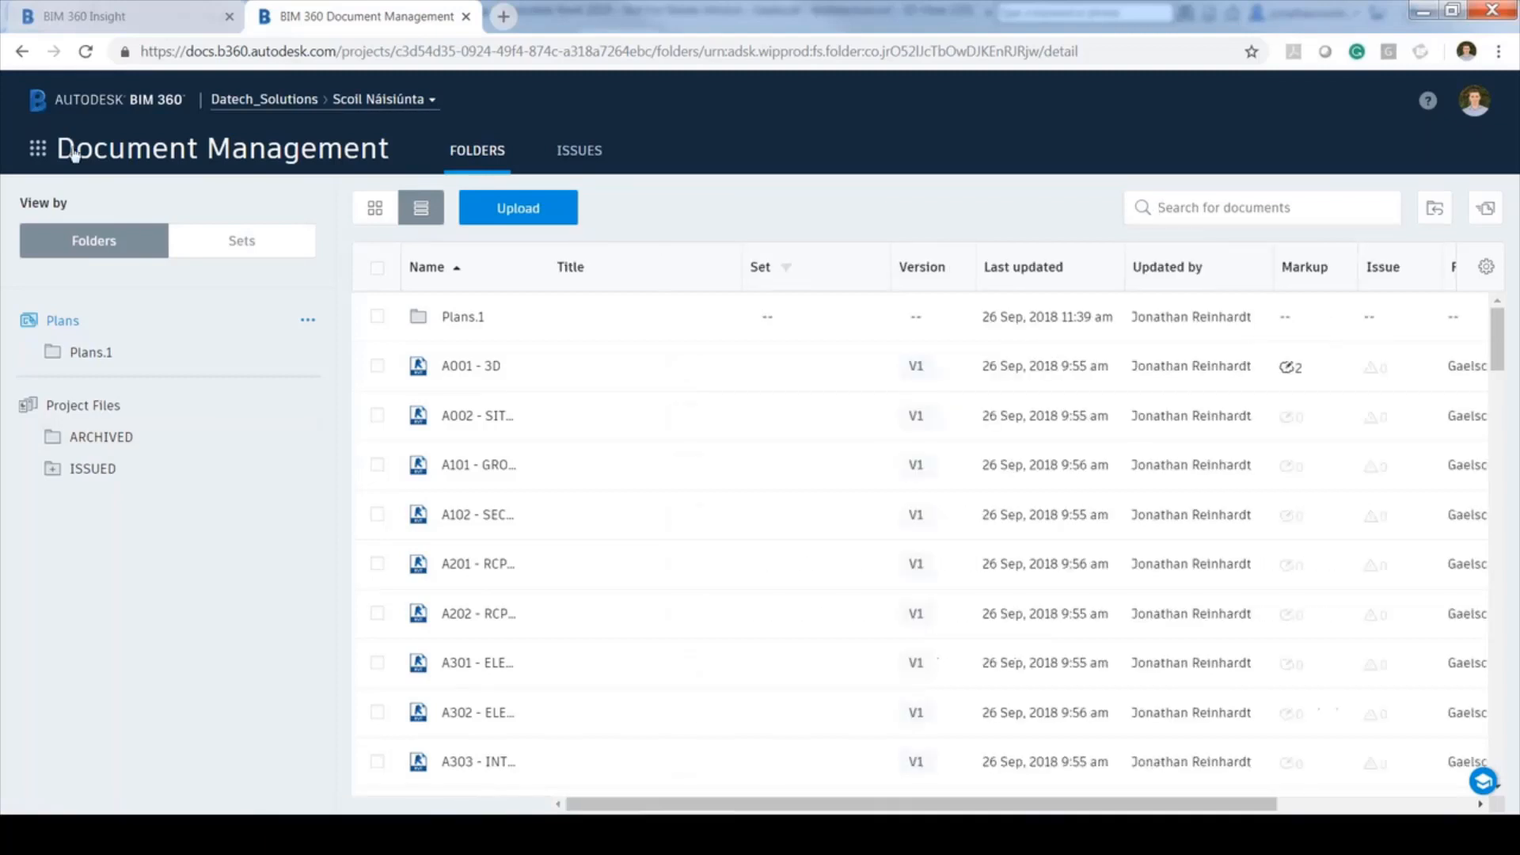
left_click(39, 148)
left_click(91, 245)
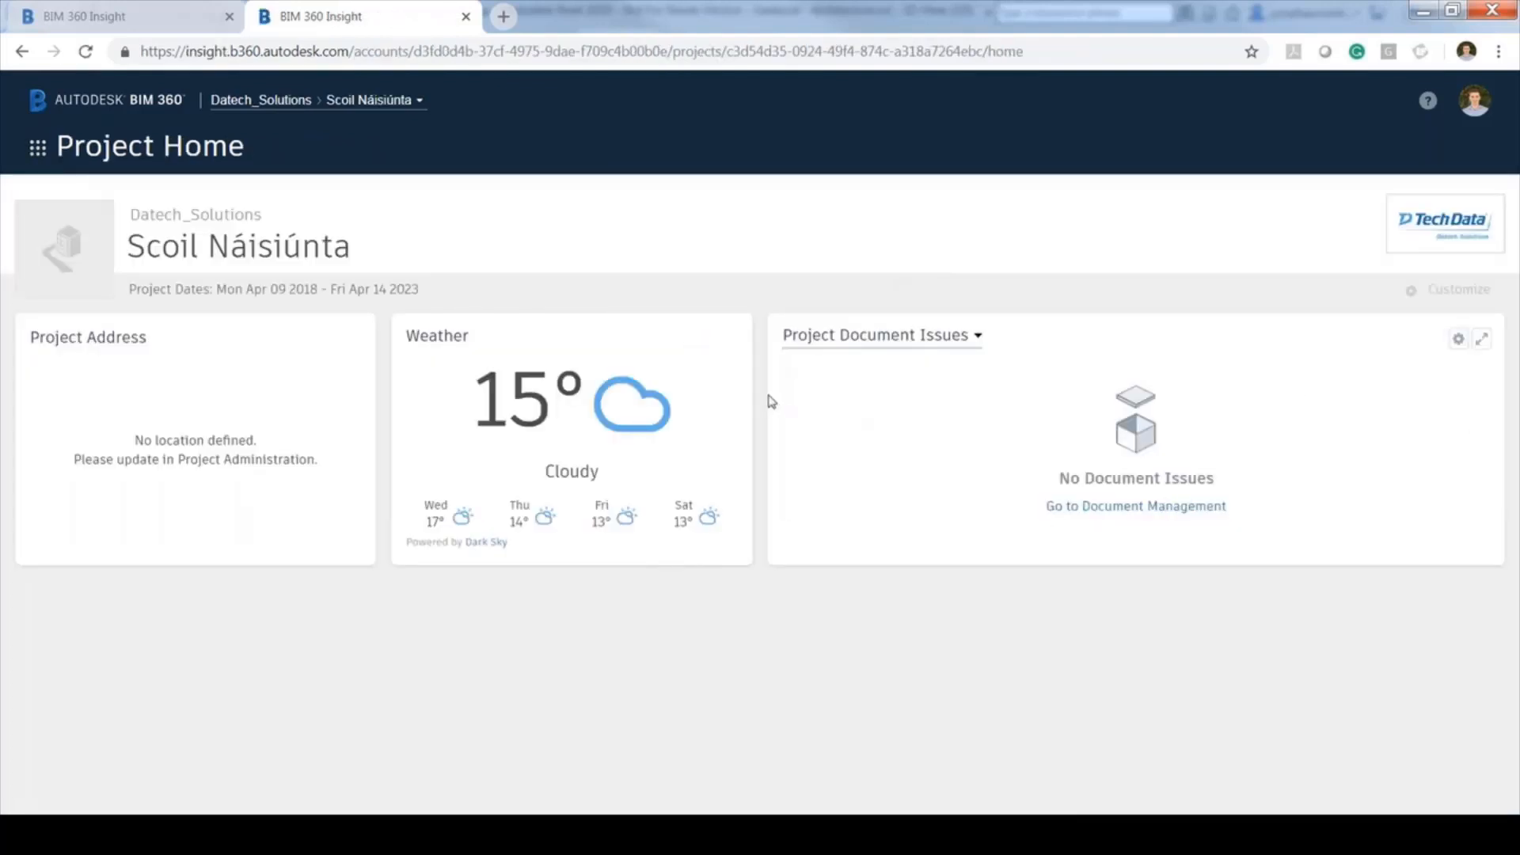
left_click(1415, 294)
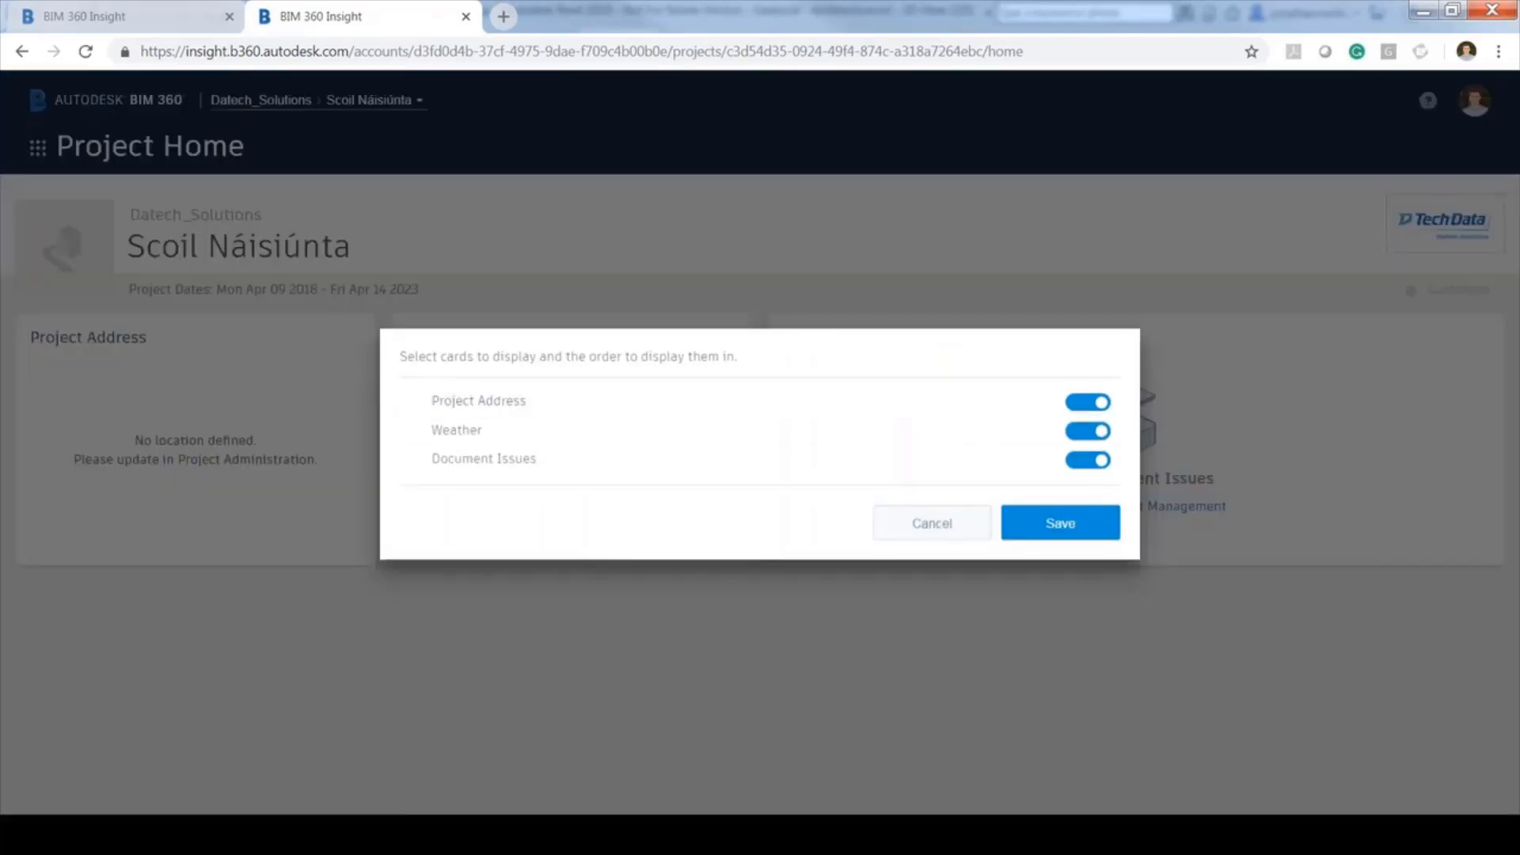
left_click(1390, 257)
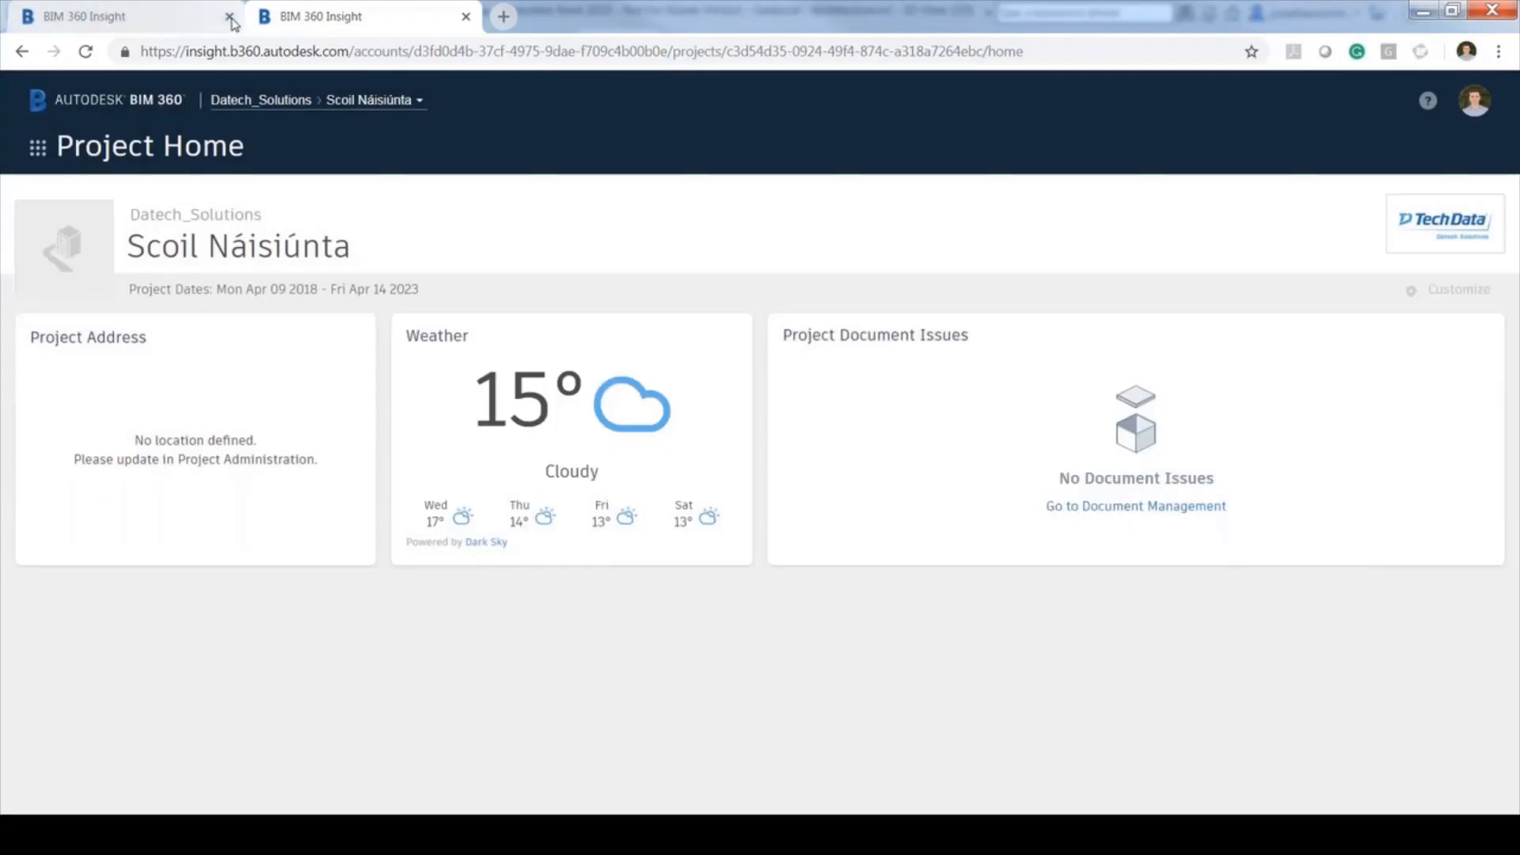
left_click(230, 16)
left_click(156, 160)
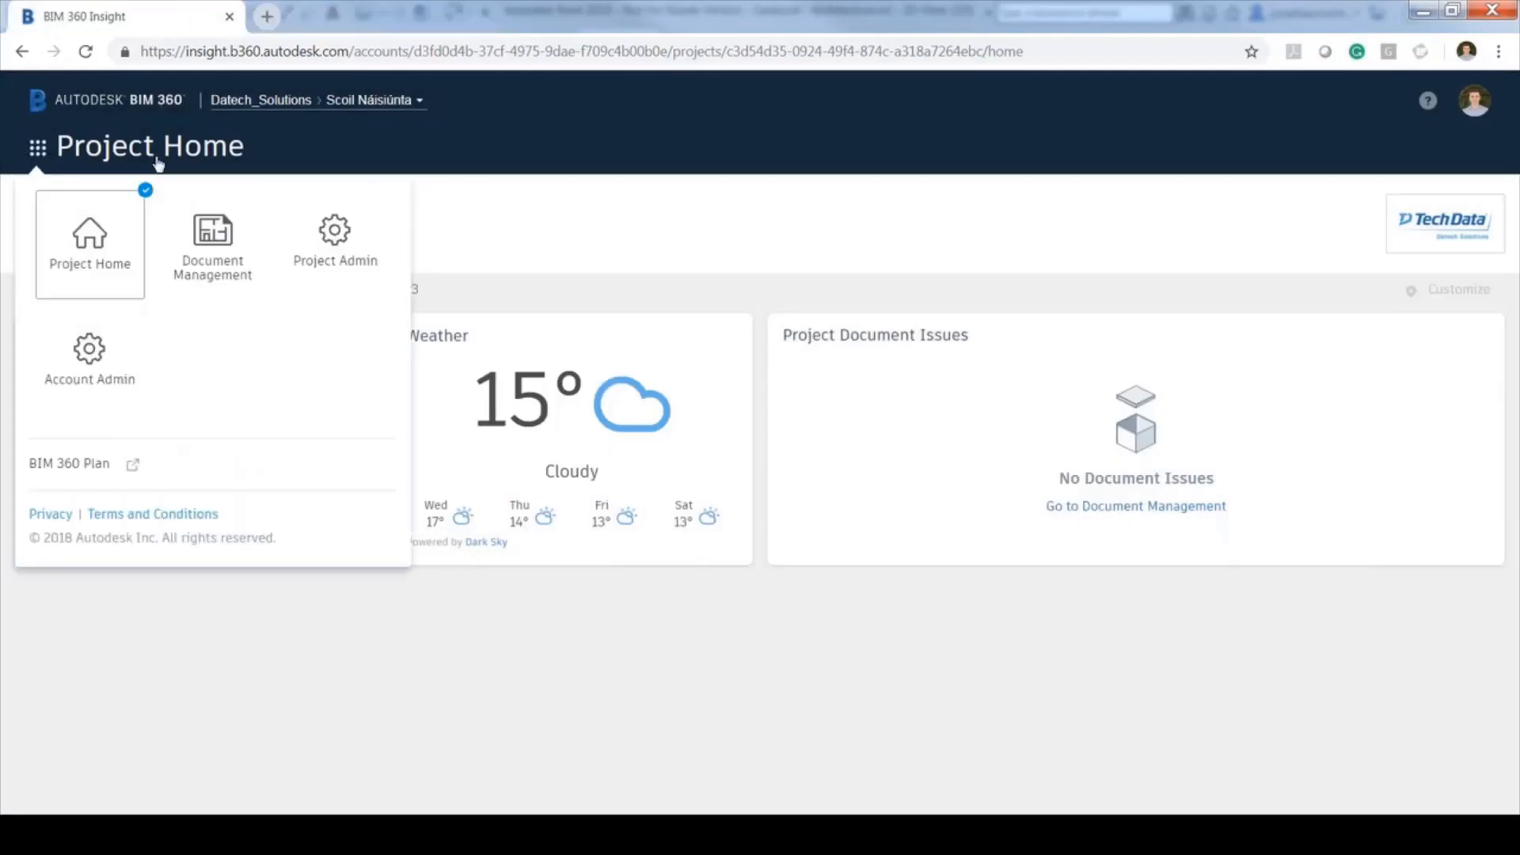
left_click(213, 245)
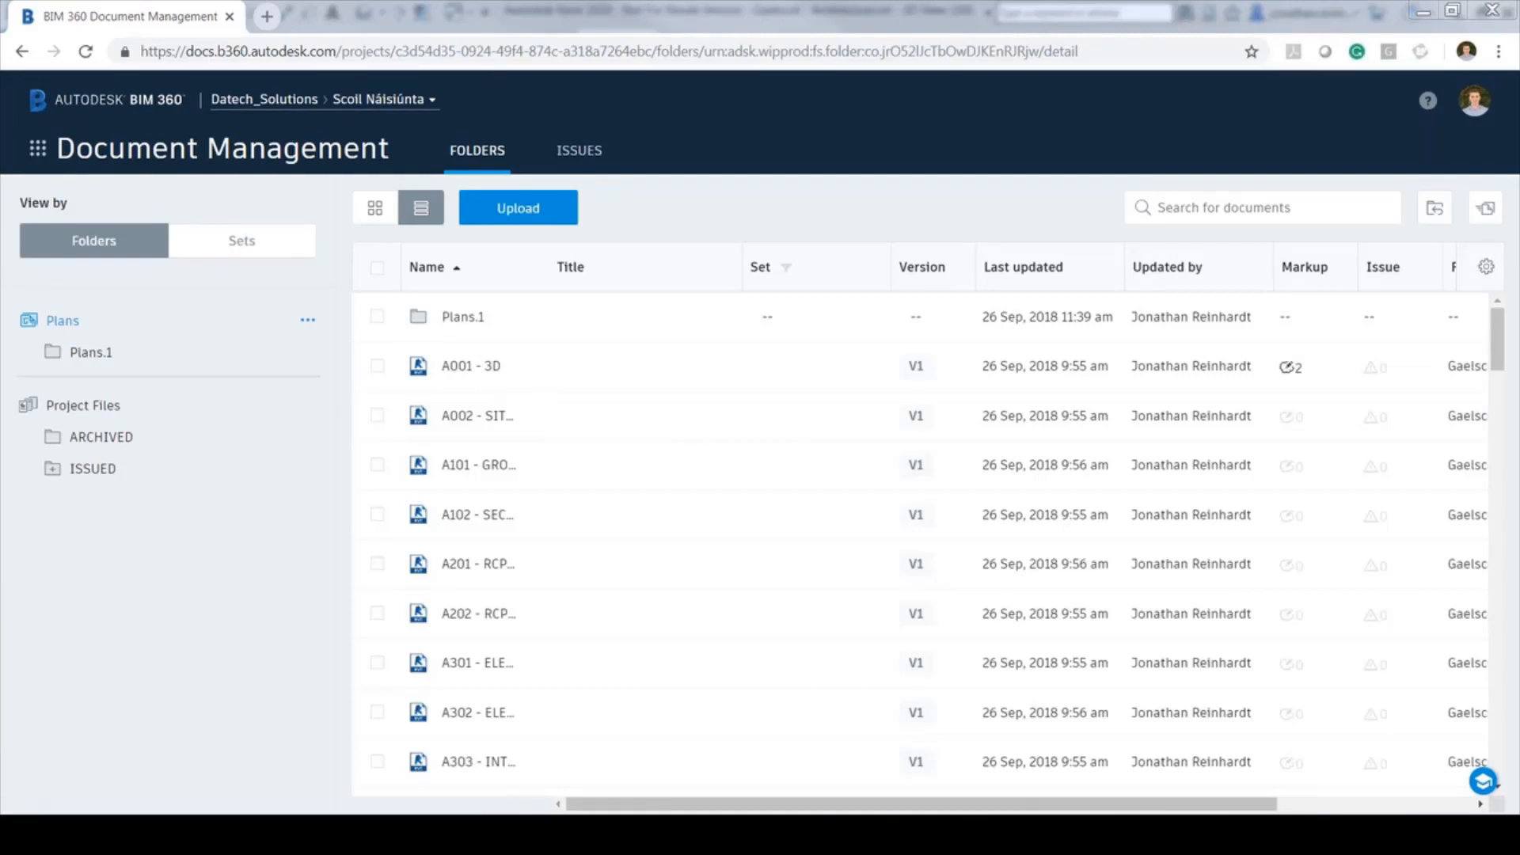
Sort drawings by Version descending, open GROUND FLOOR, and start a new issue
left_click_drag(1497, 343, 1447, 355)
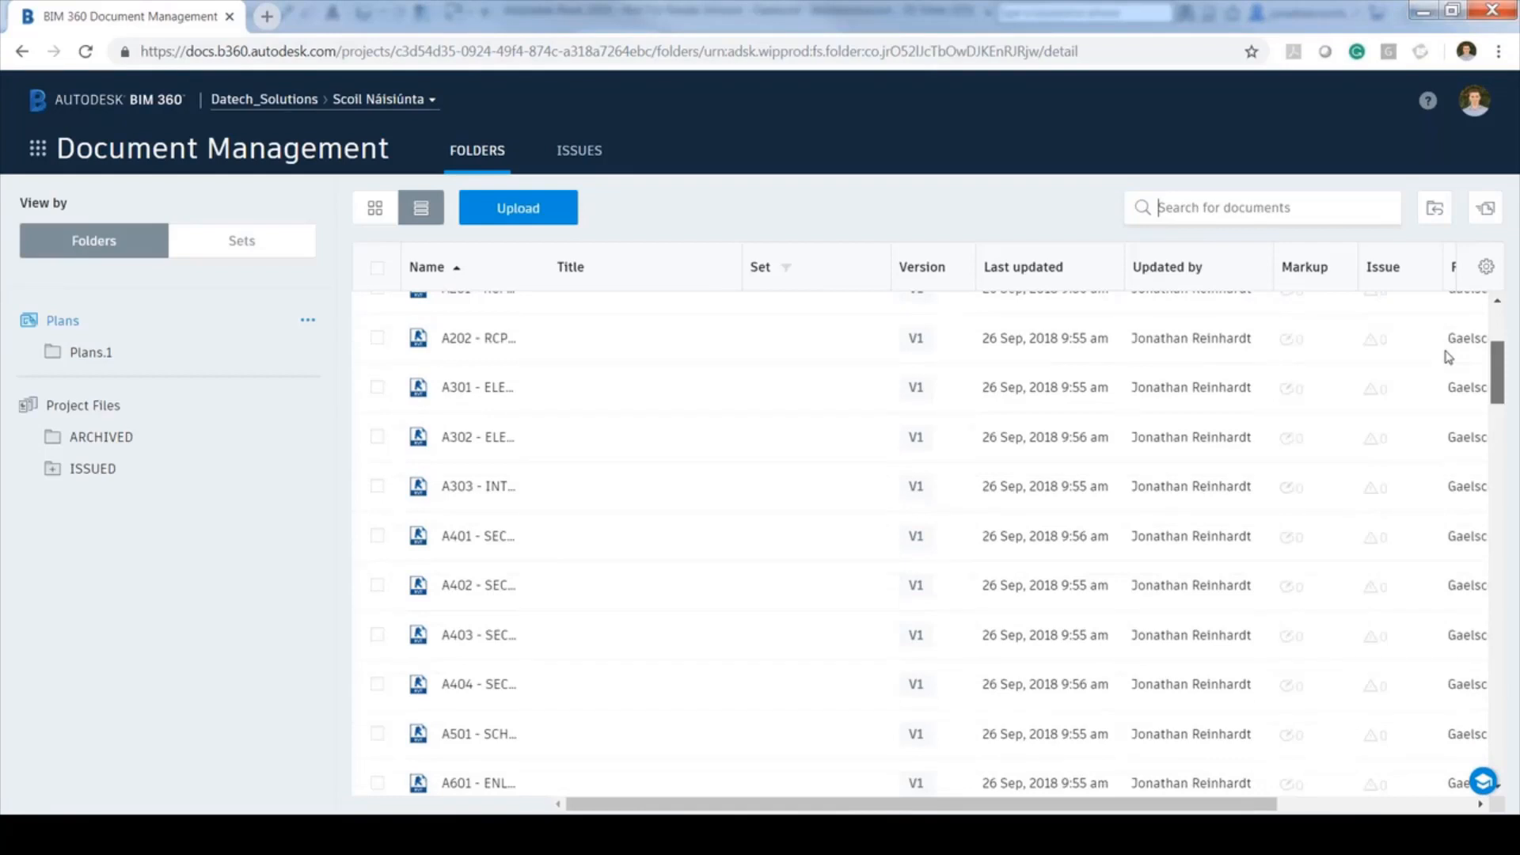
left_click(935, 269)
left_click(935, 269)
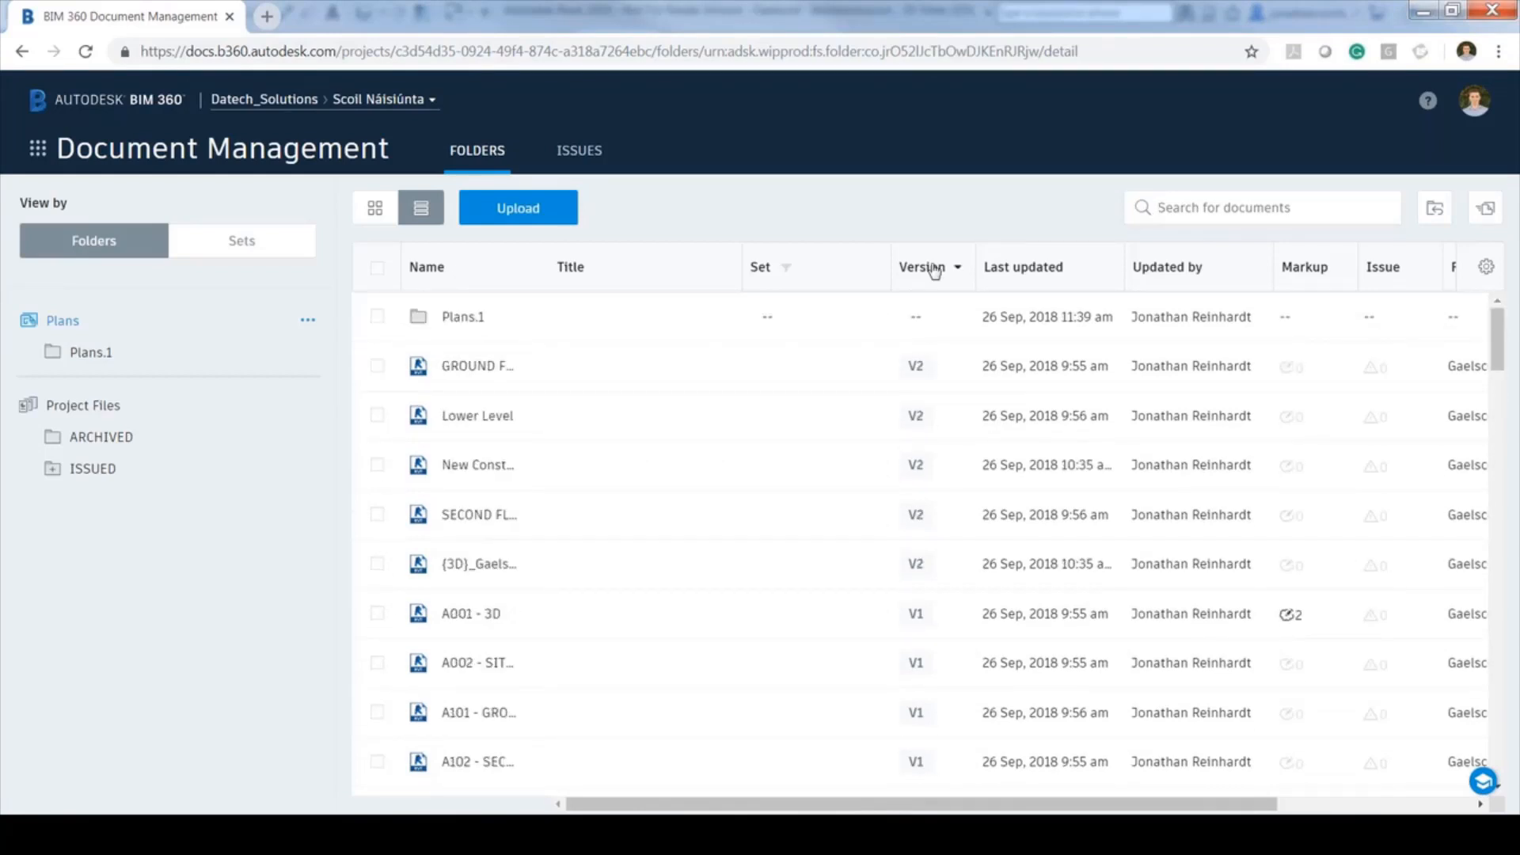
left_click(472, 367)
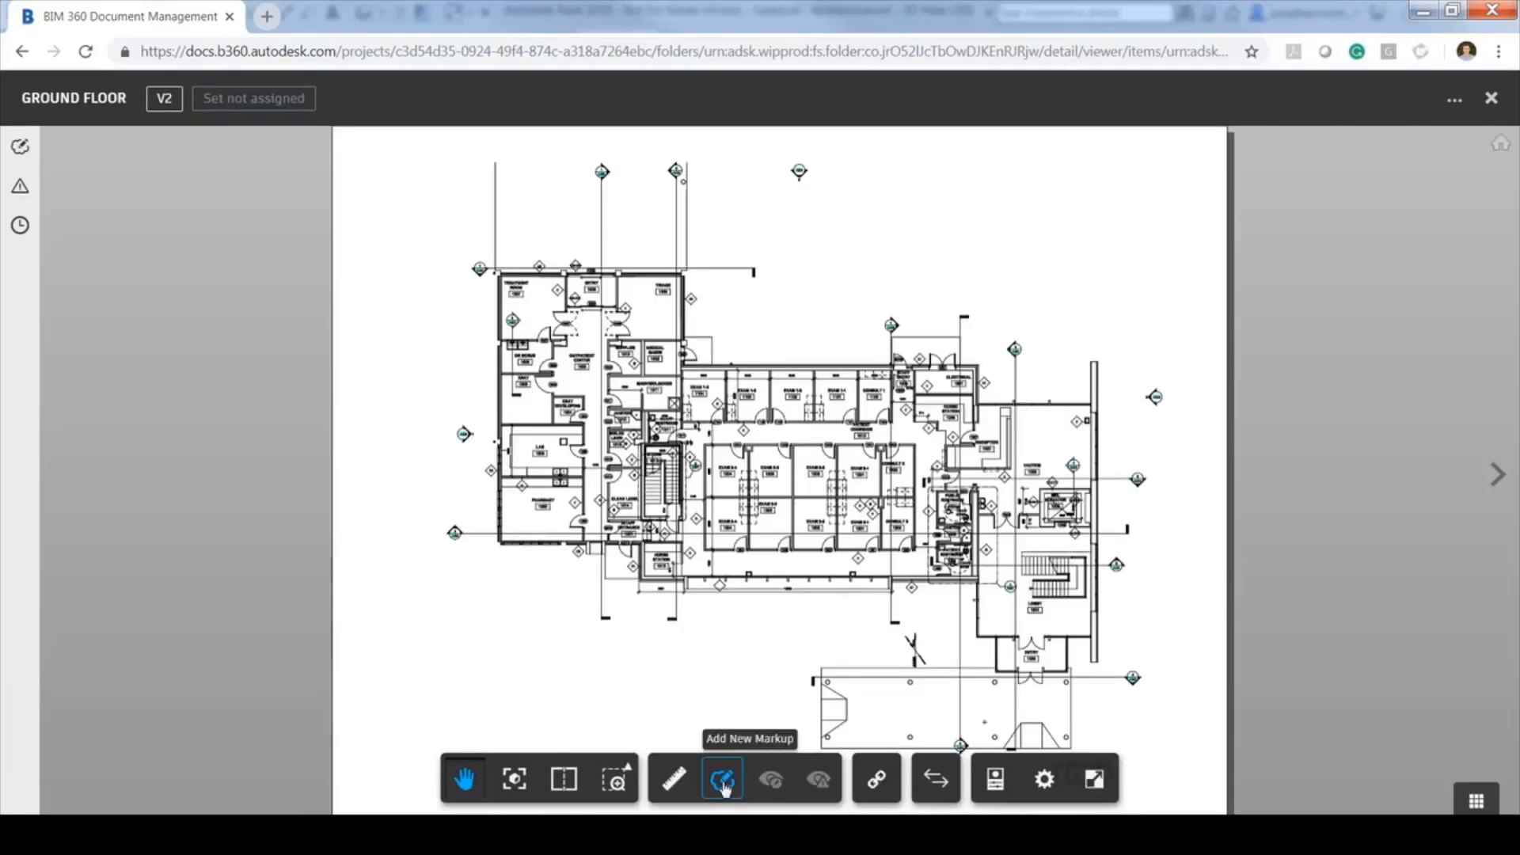
left_click(22, 190)
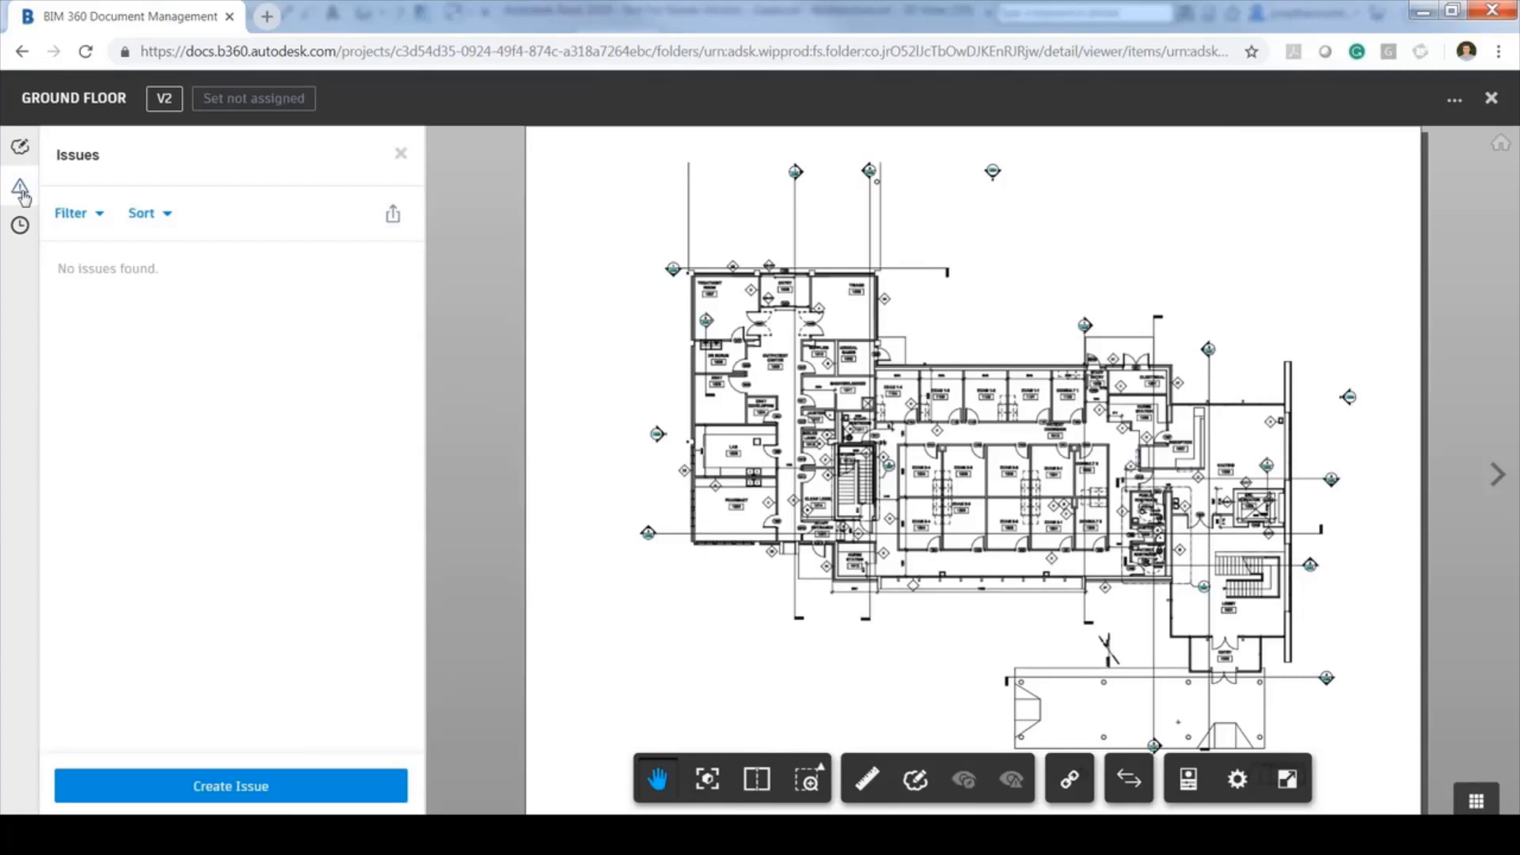
left_click(231, 785)
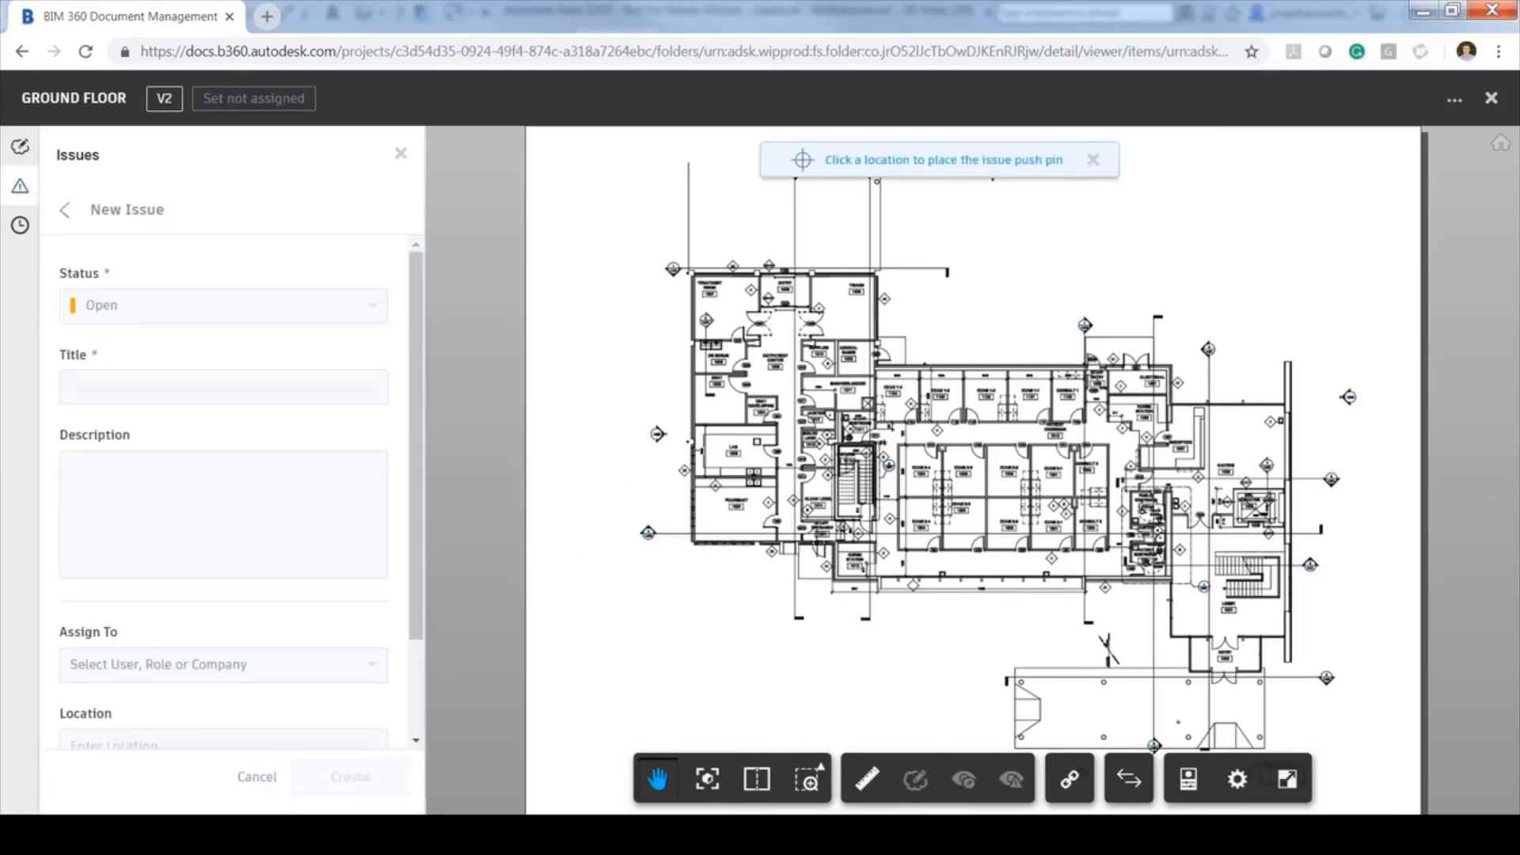
Pin the issue at the staff entrance door, titled 'Remove door', described 'Non compliant Part M door to be removed.'
left_click(817, 542)
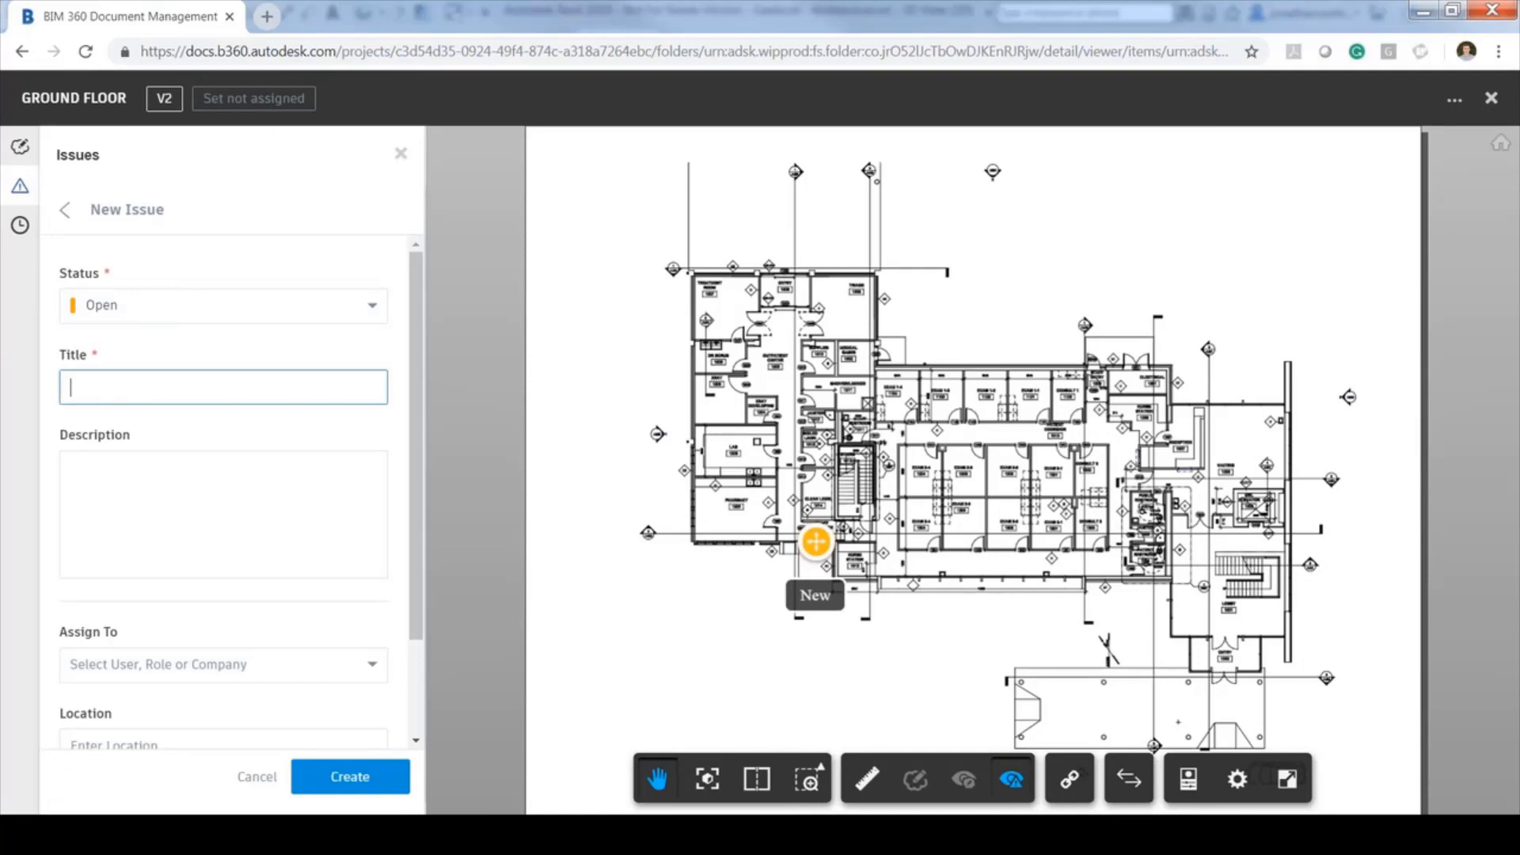
type("Remove door.")
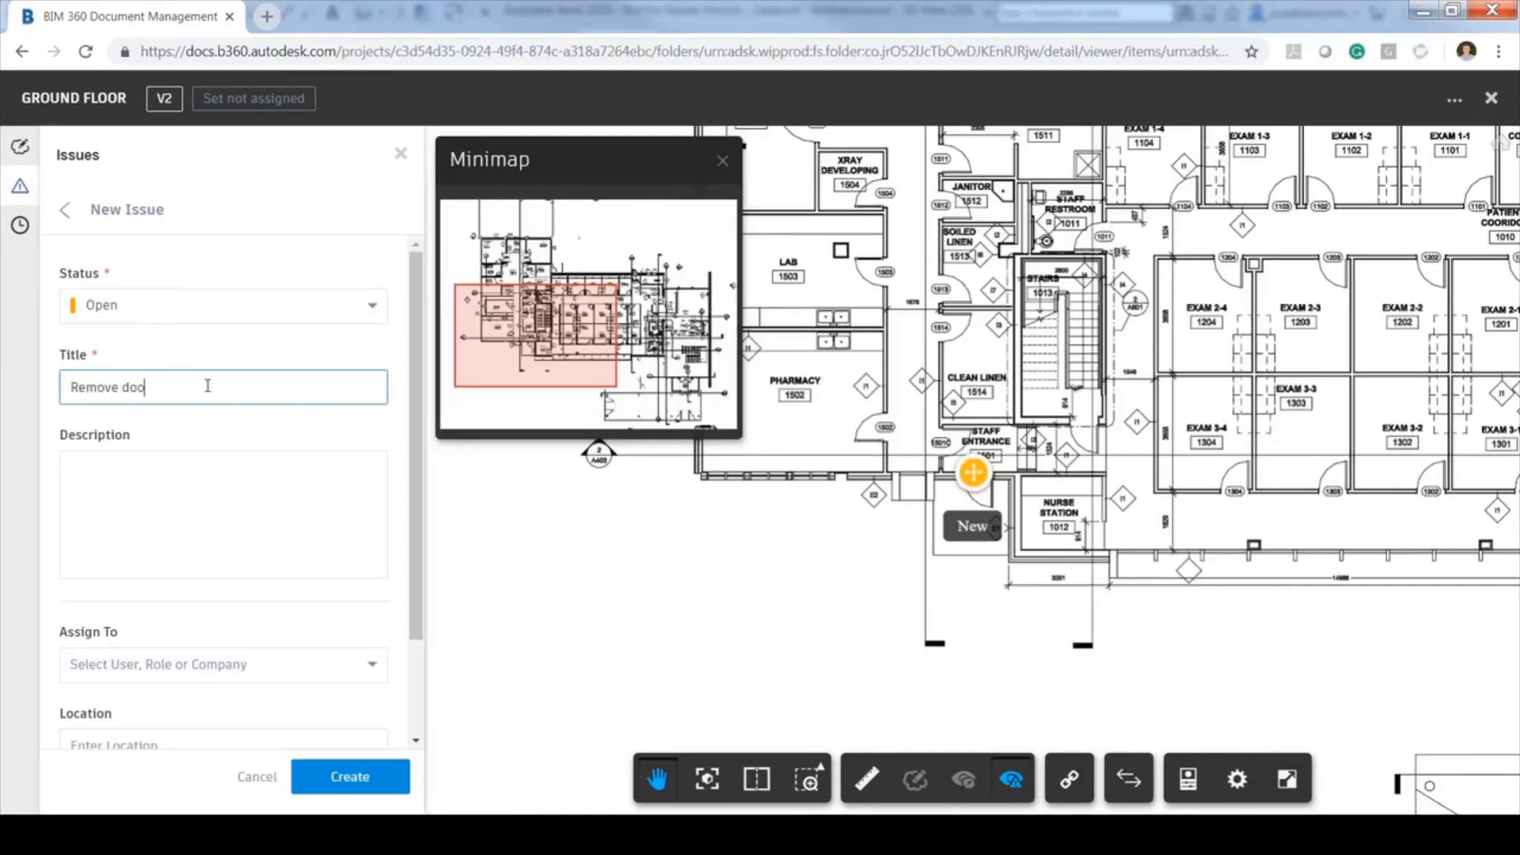
left_click(163, 484)
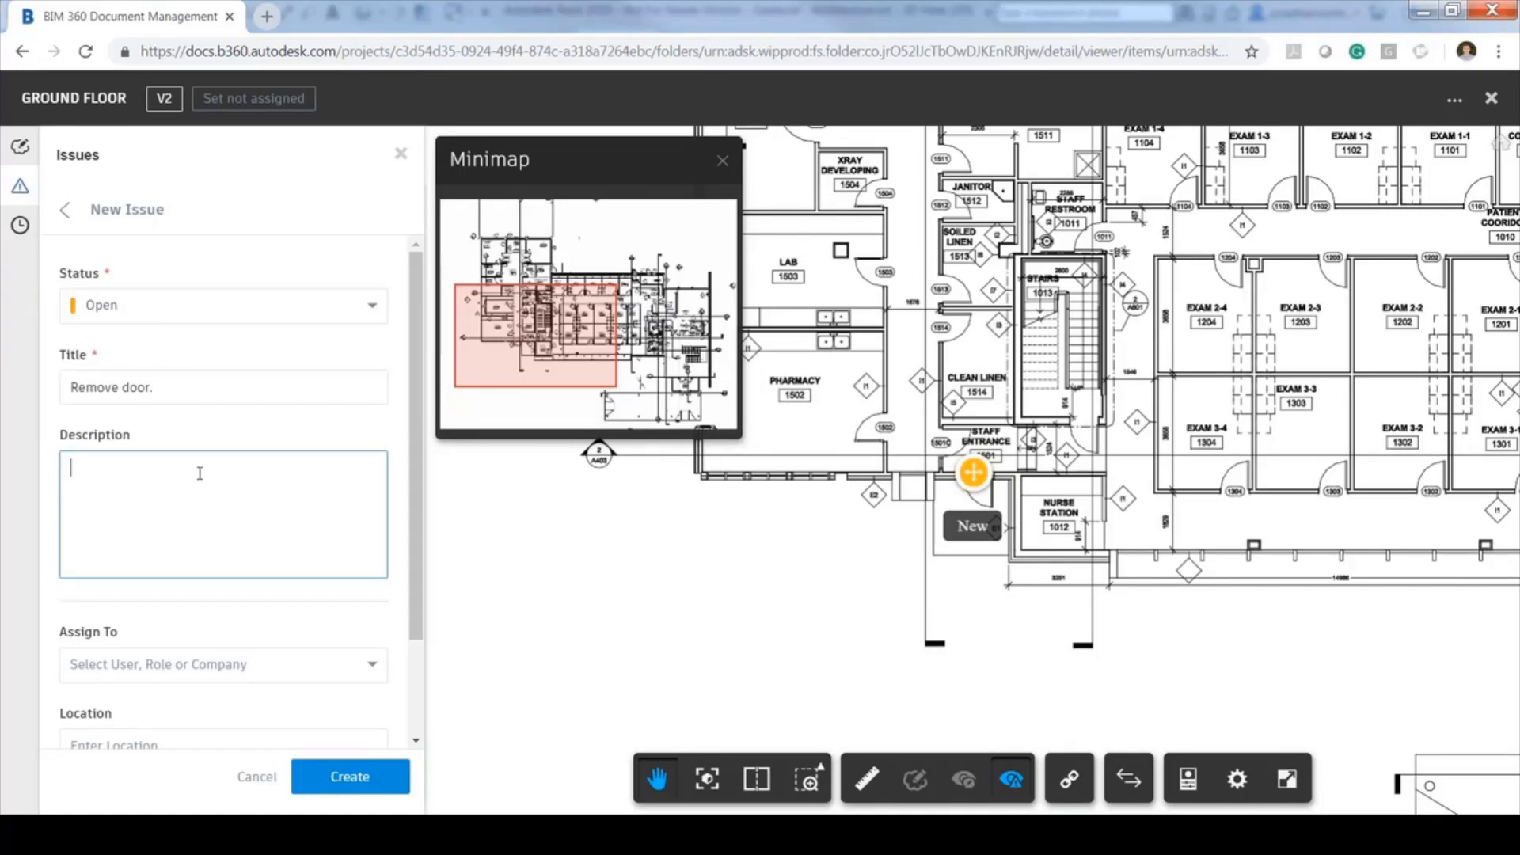
type("Non compliant Part M door to")
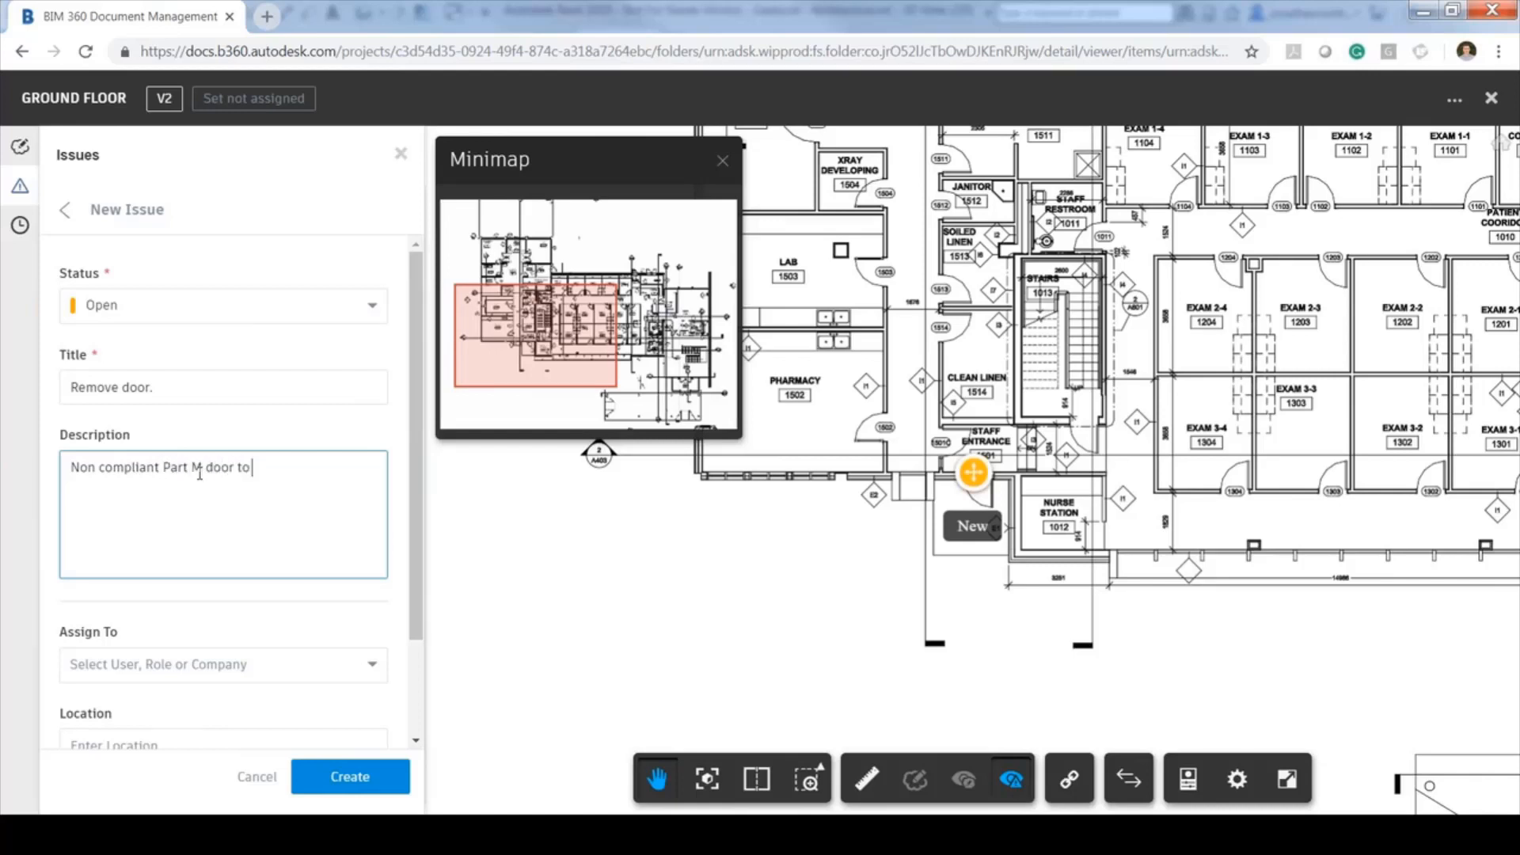
type(" be removed.")
Assign the issue to a team member and set its location to 'Ground Floor Staff Entrance'
scroll(337, 539, "down", 2)
left_click(338, 539)
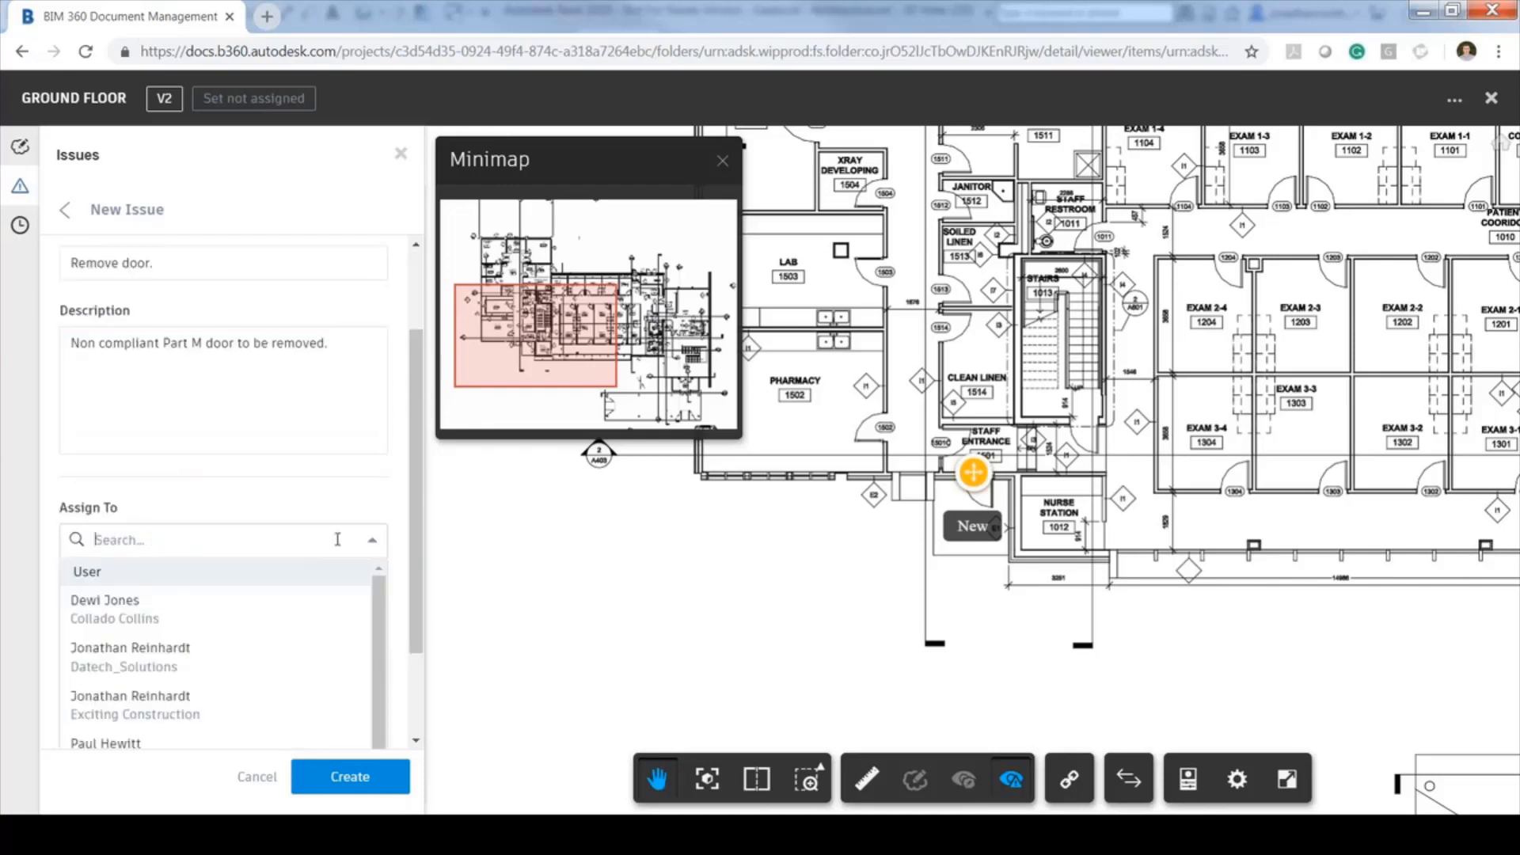
scroll(305, 541, "down", 2)
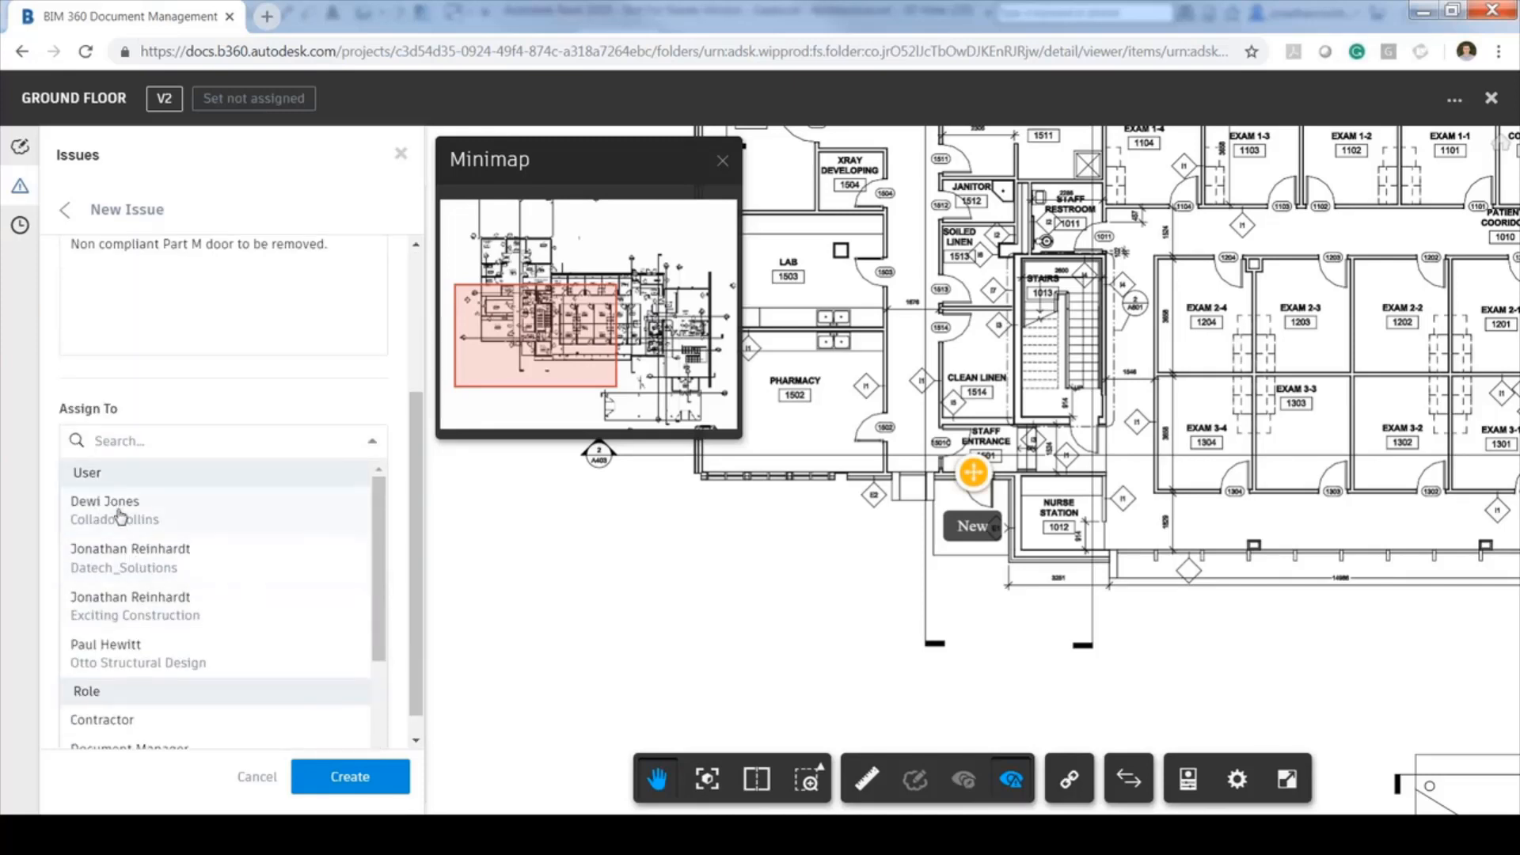
left_click(141, 654)
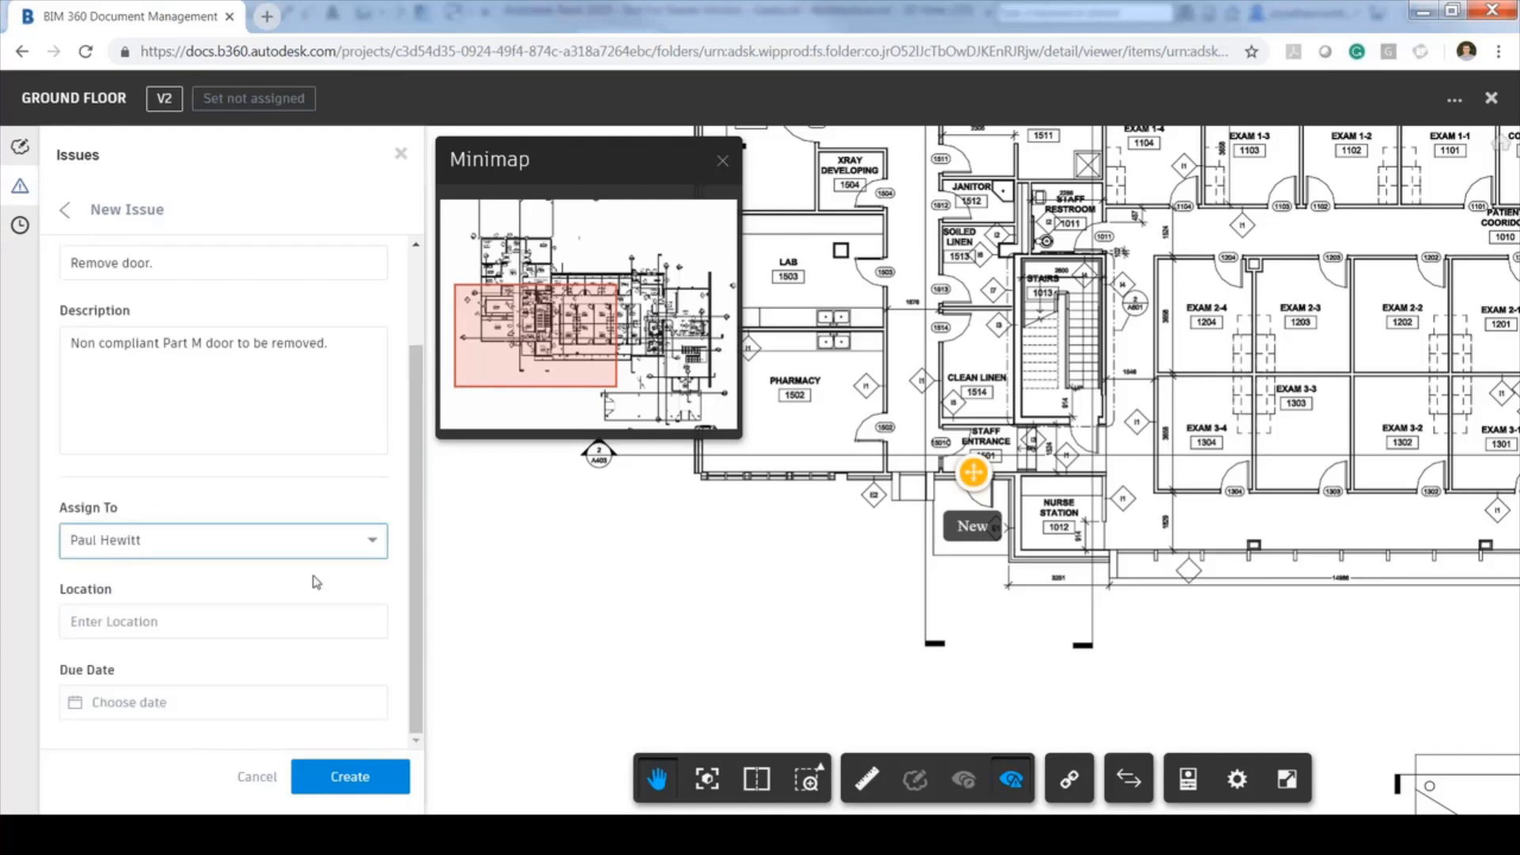
left_click(257, 622)
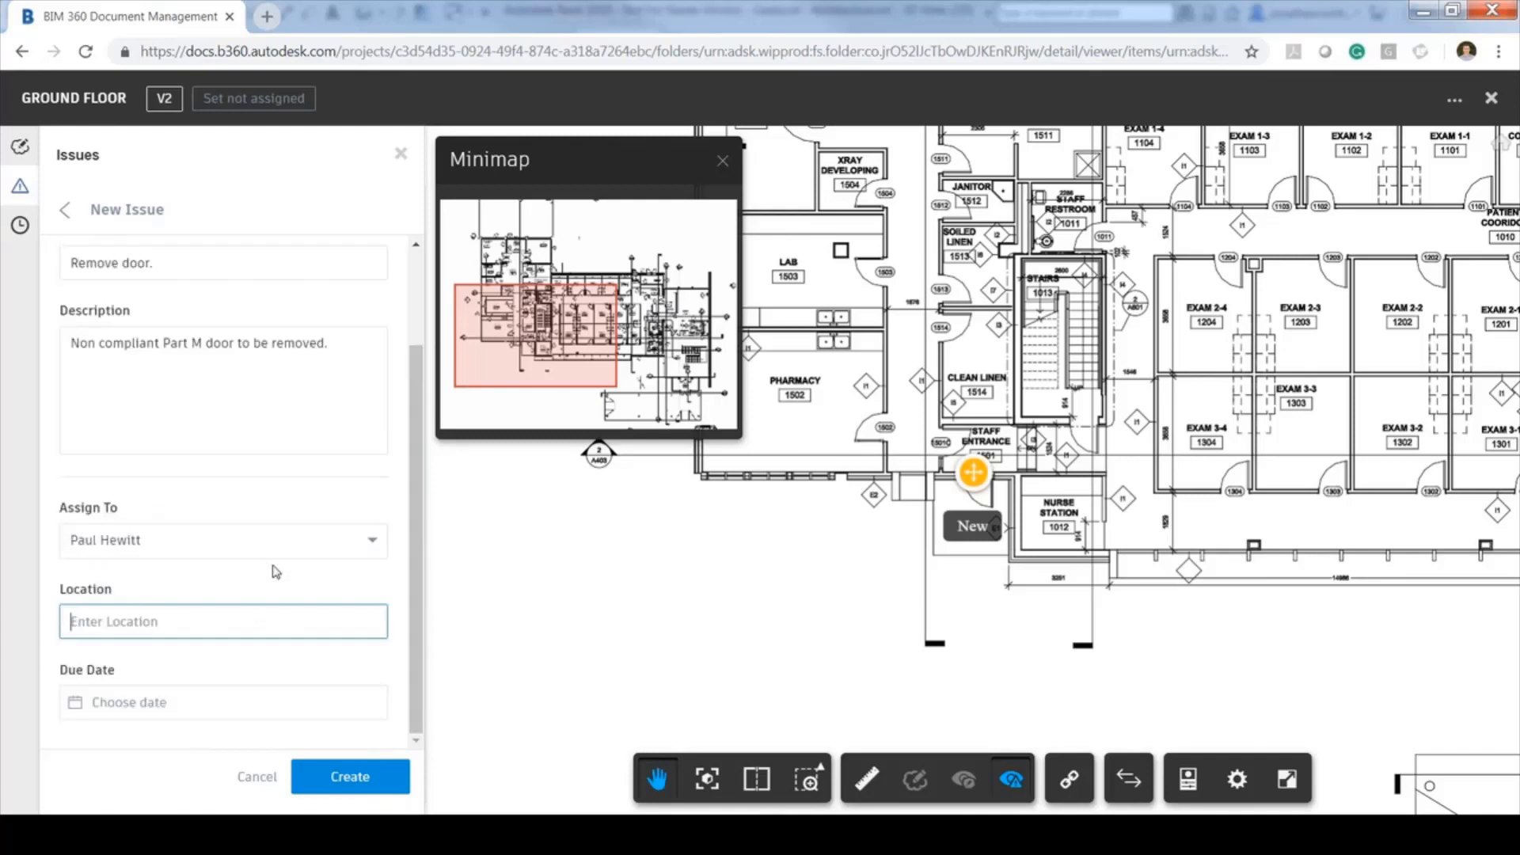
type("Ground Floor Staff Entrance")
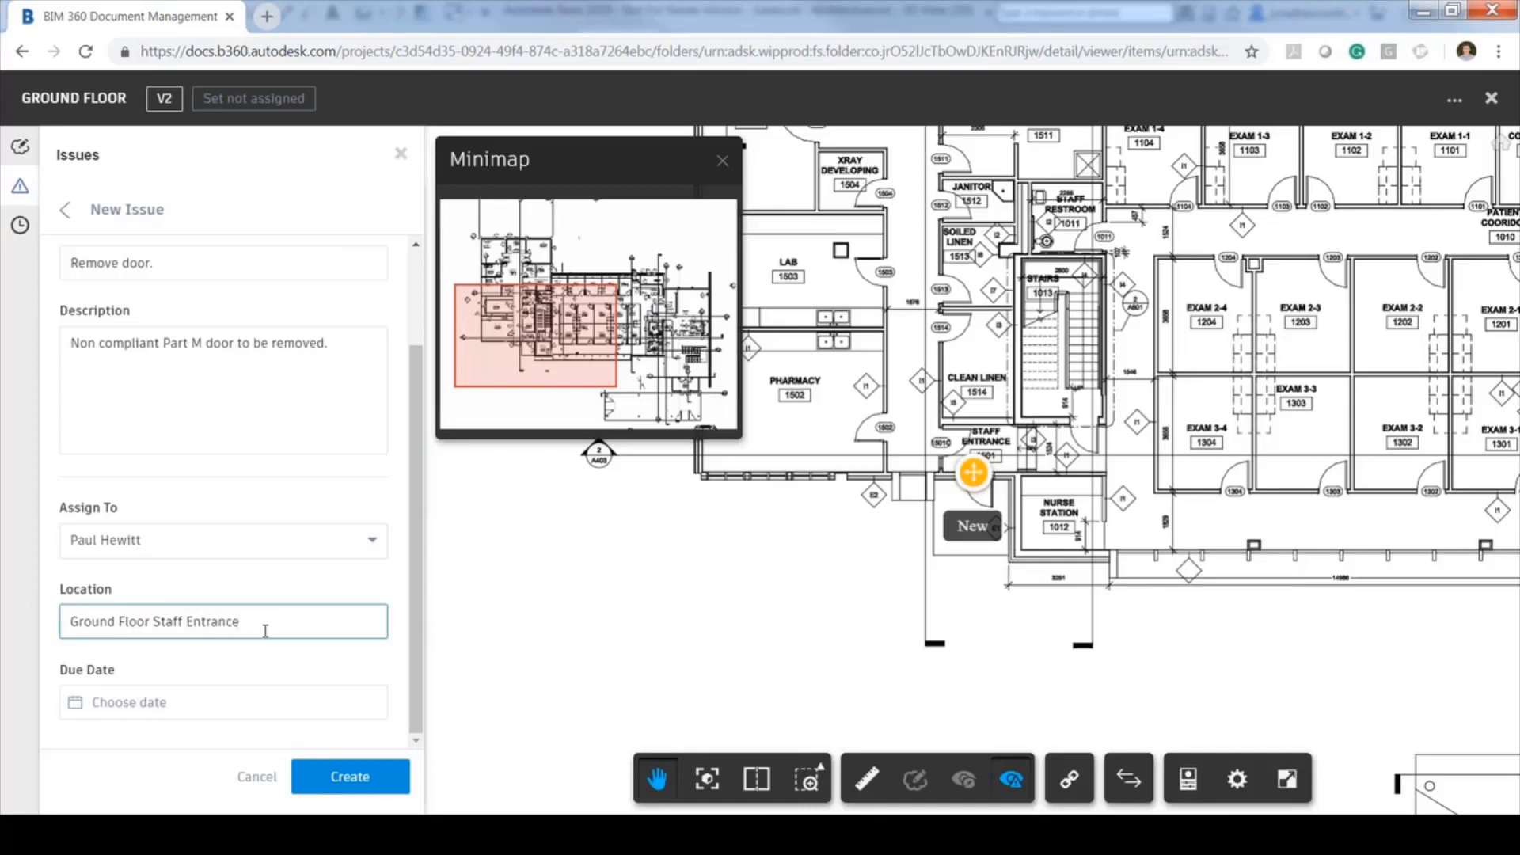
Set the due date to Sep 27, keep status Open, and create the issue
left_click(125, 704)
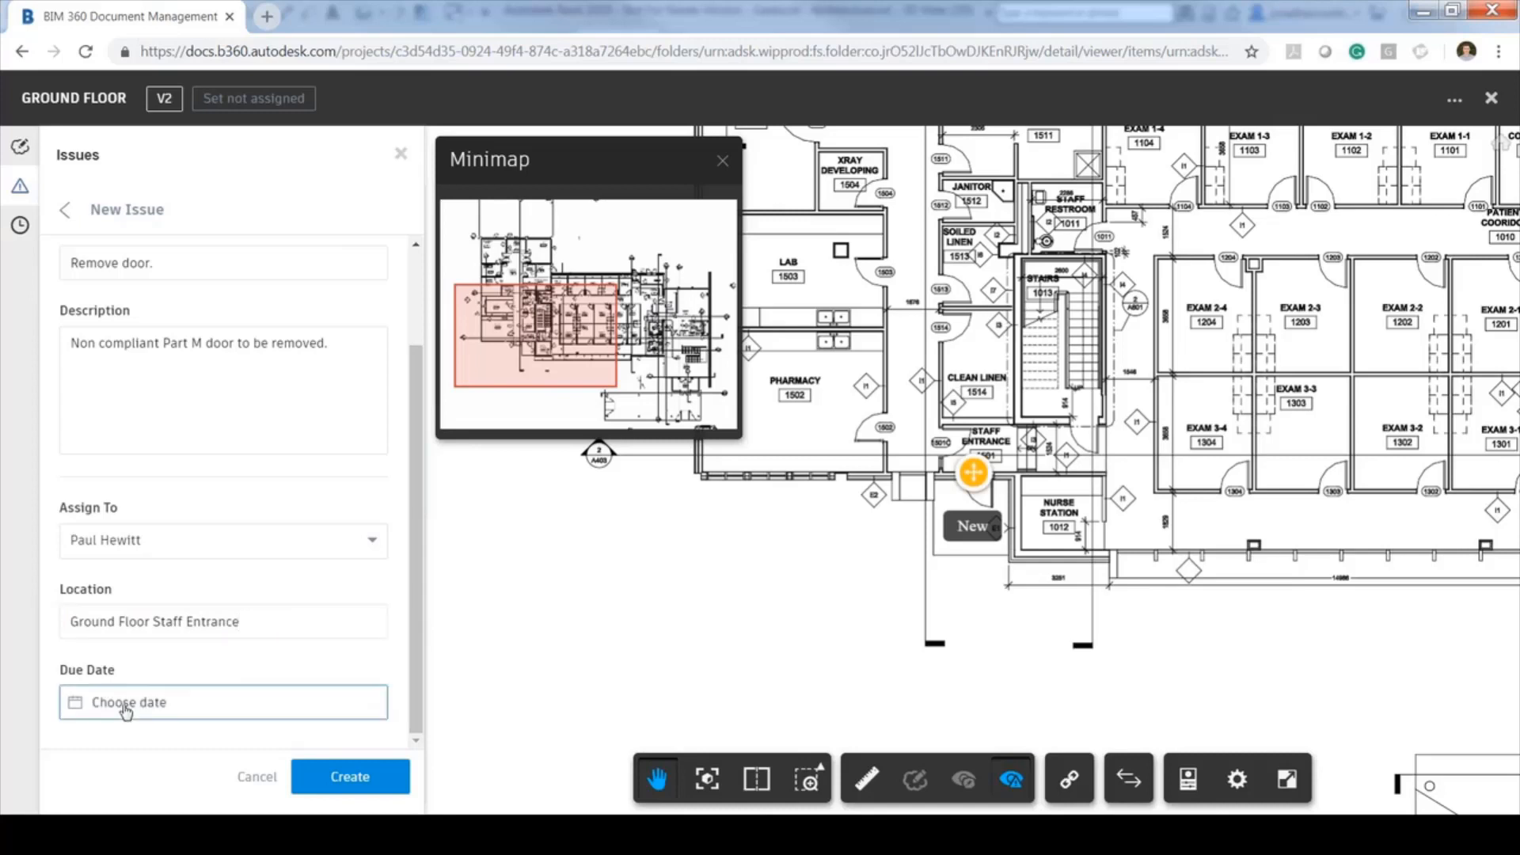
left_click(178, 658)
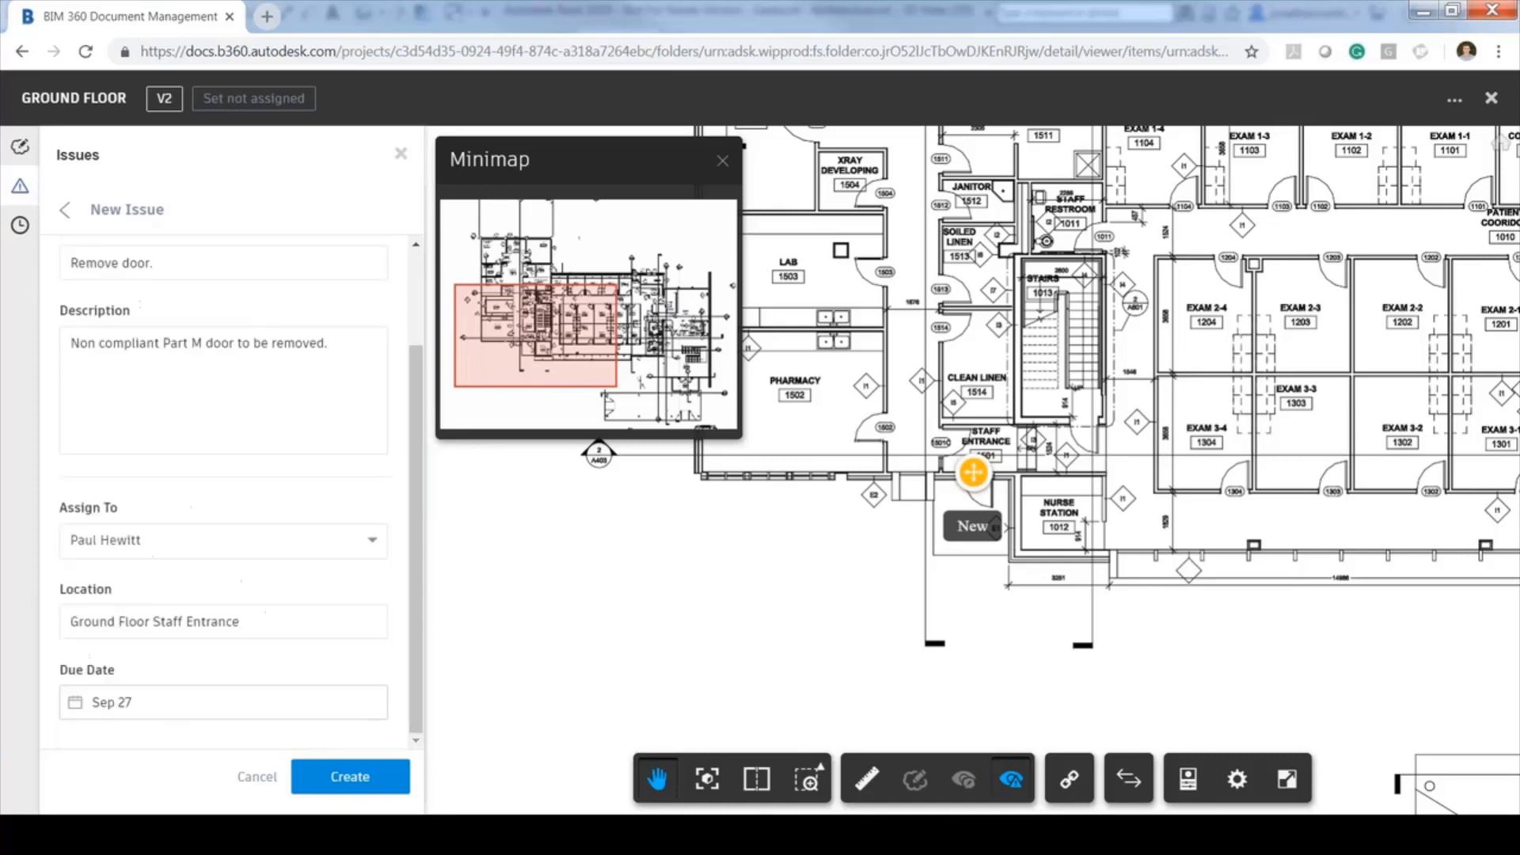
scroll(420, 632, "up", 3)
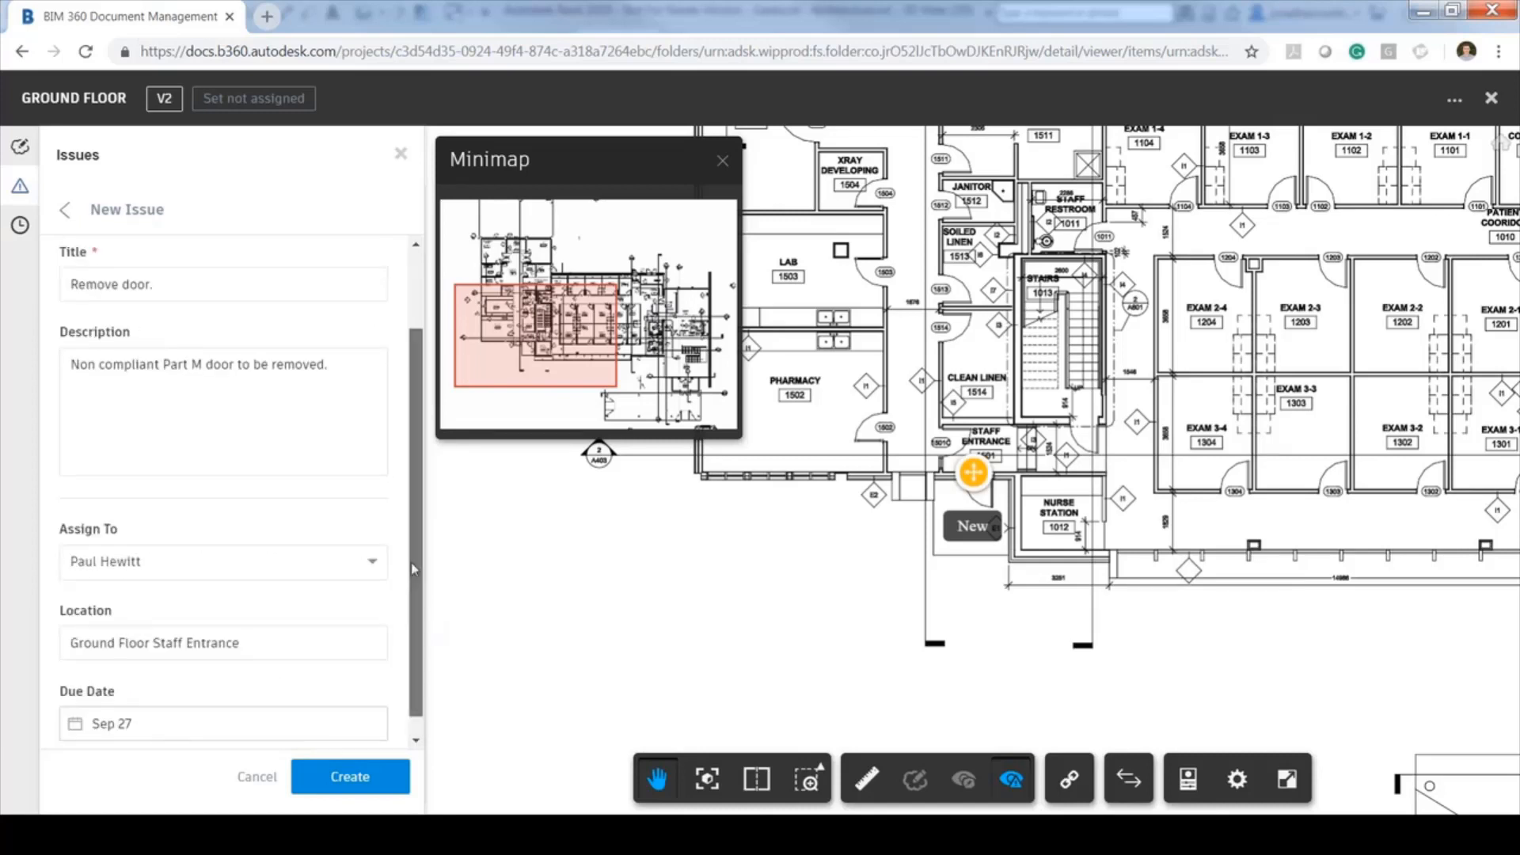
left_click(316, 305)
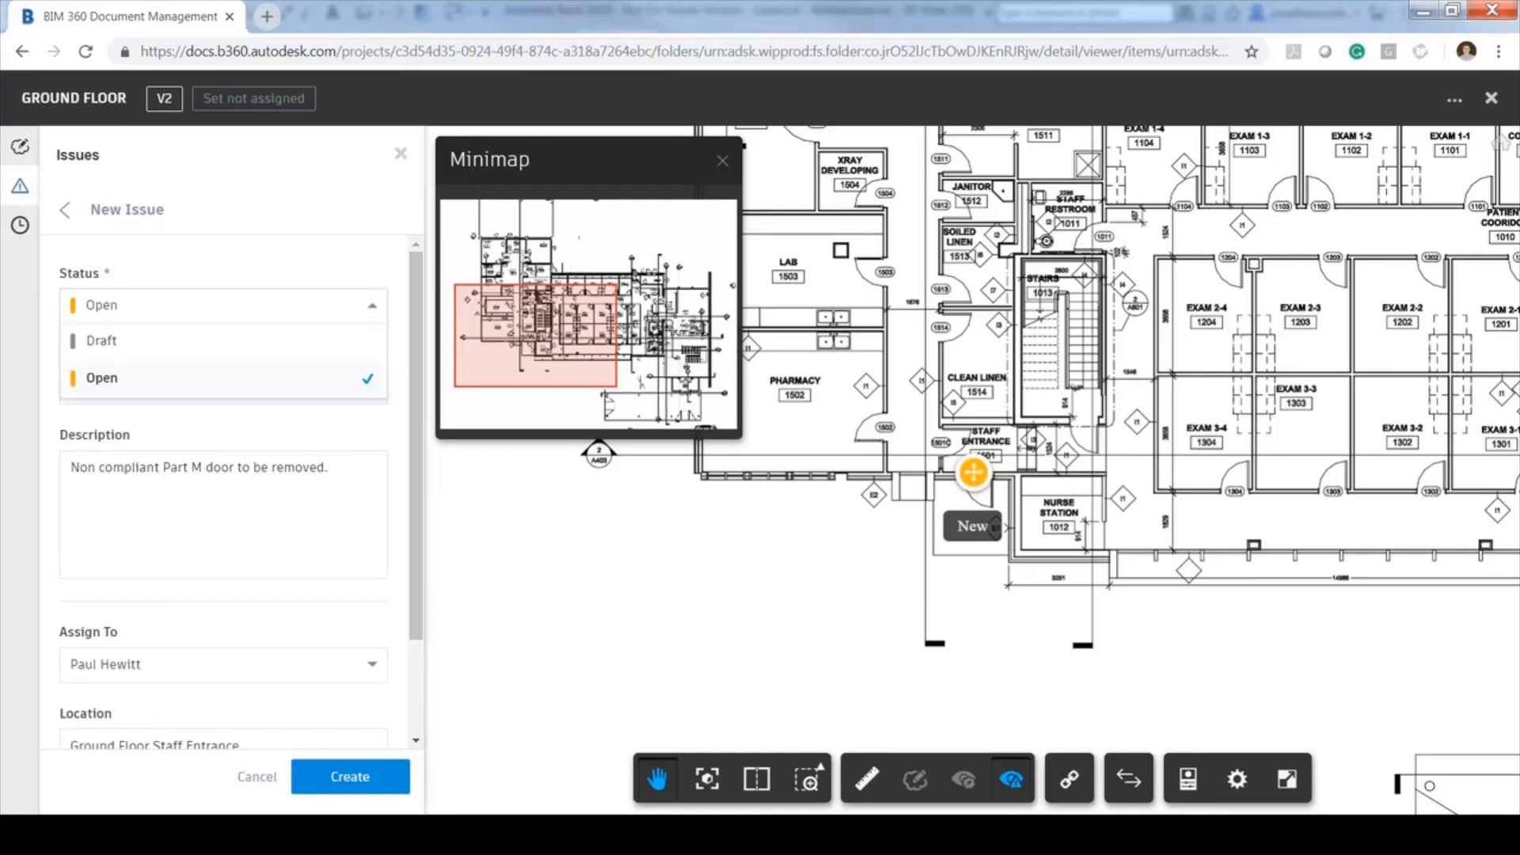
left_click(249, 385)
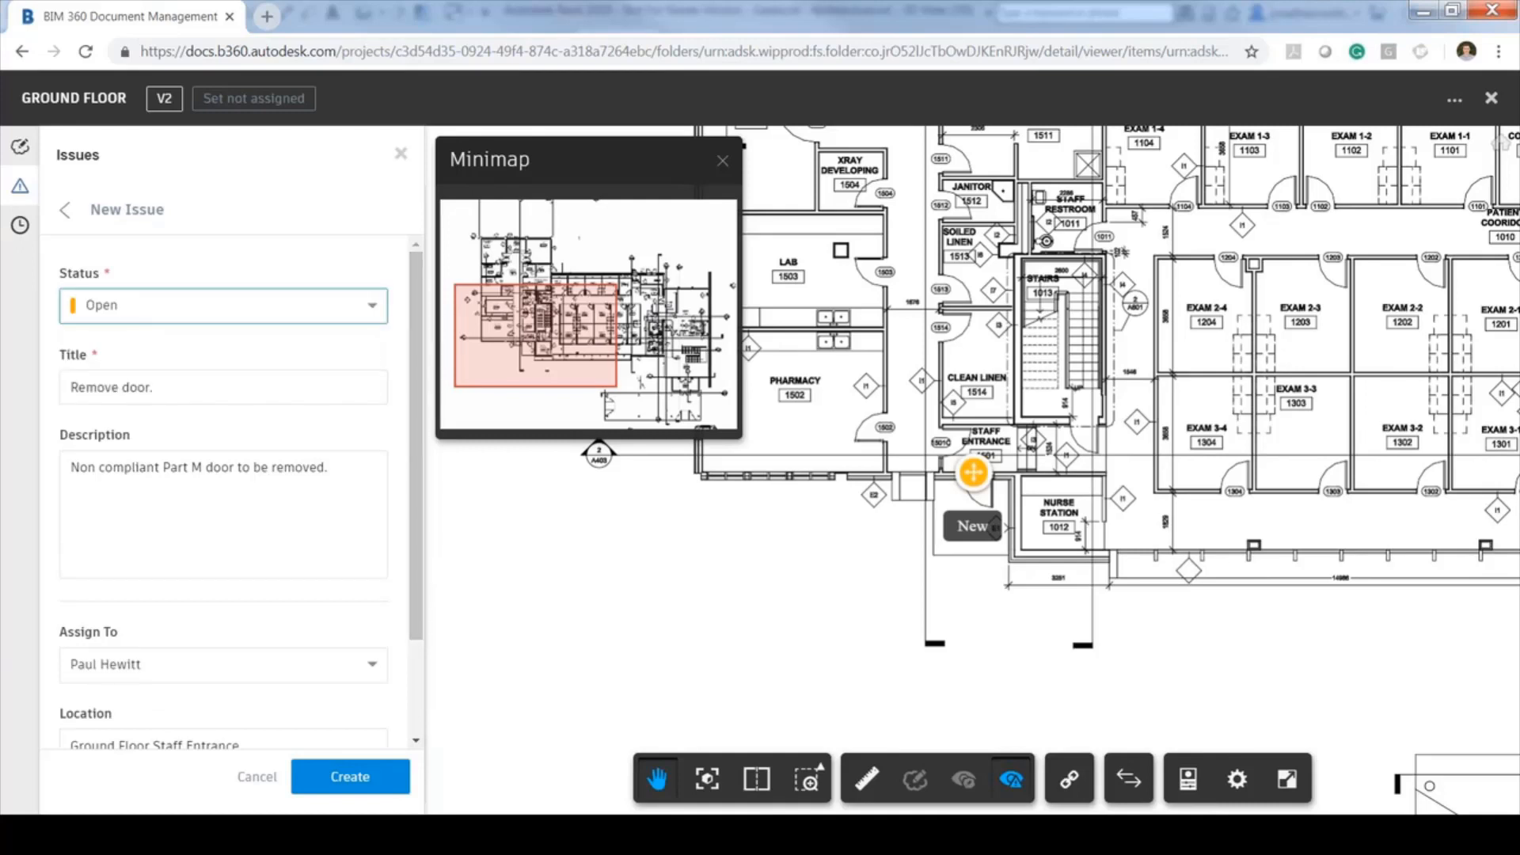
left_click(360, 784)
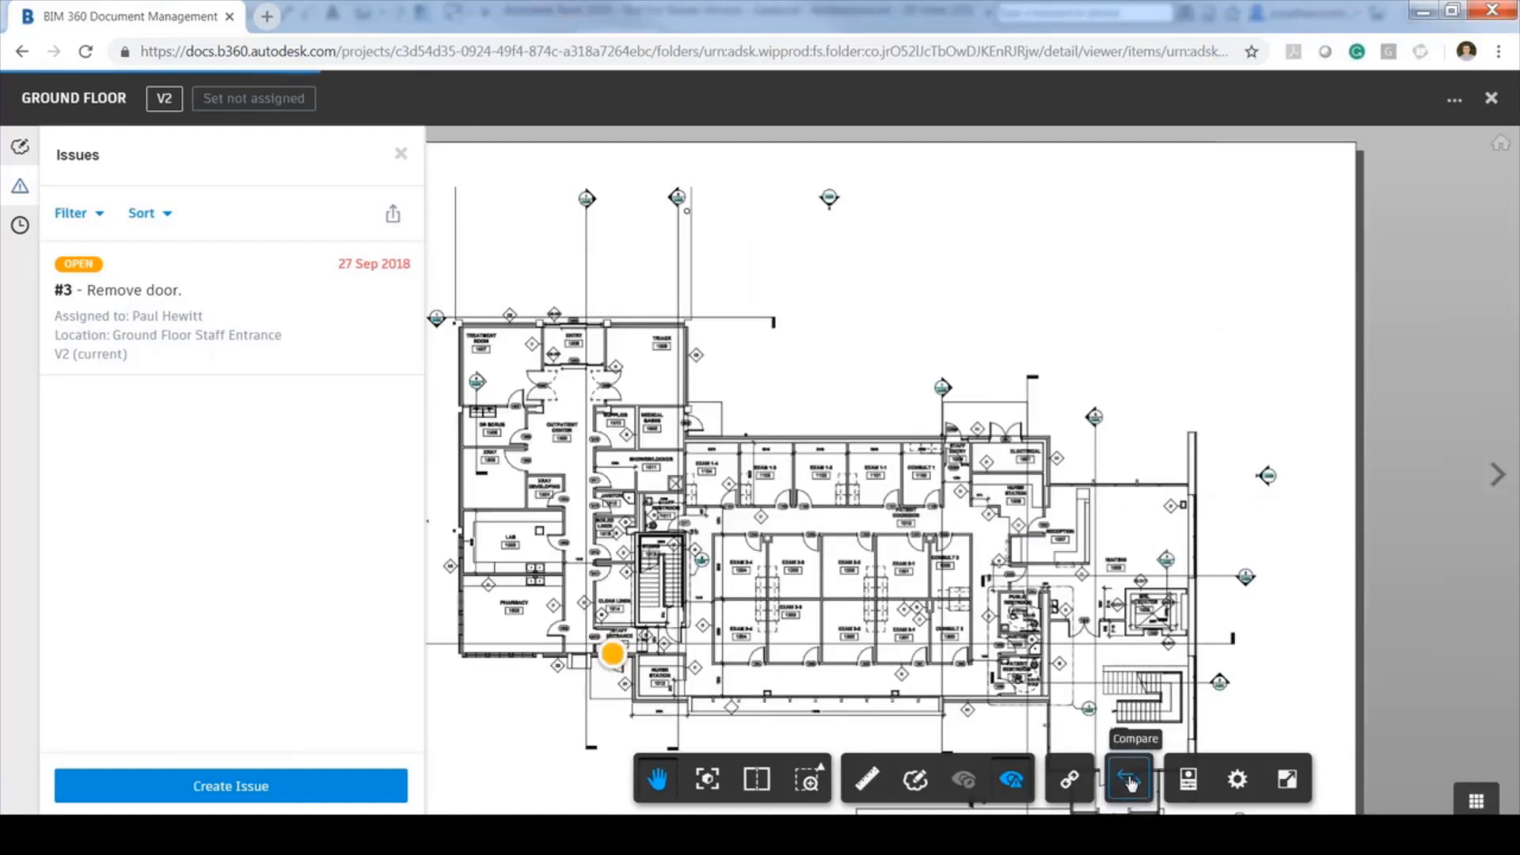
Open Compare for the Ground Floor drawing with v2 as Document A and v1 as Document B
left_click(1130, 783)
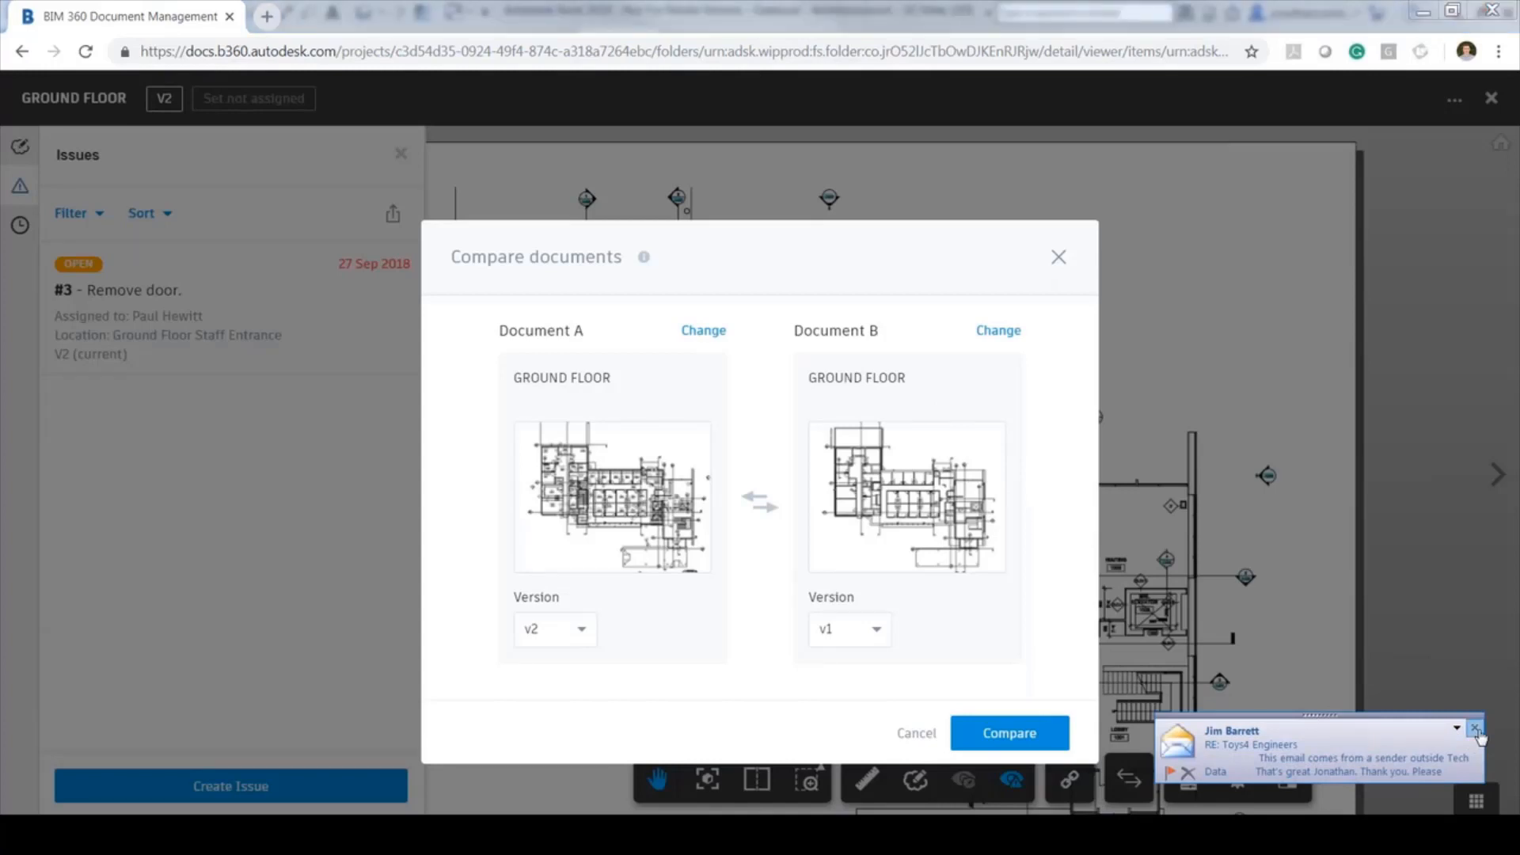
left_click(1476, 728)
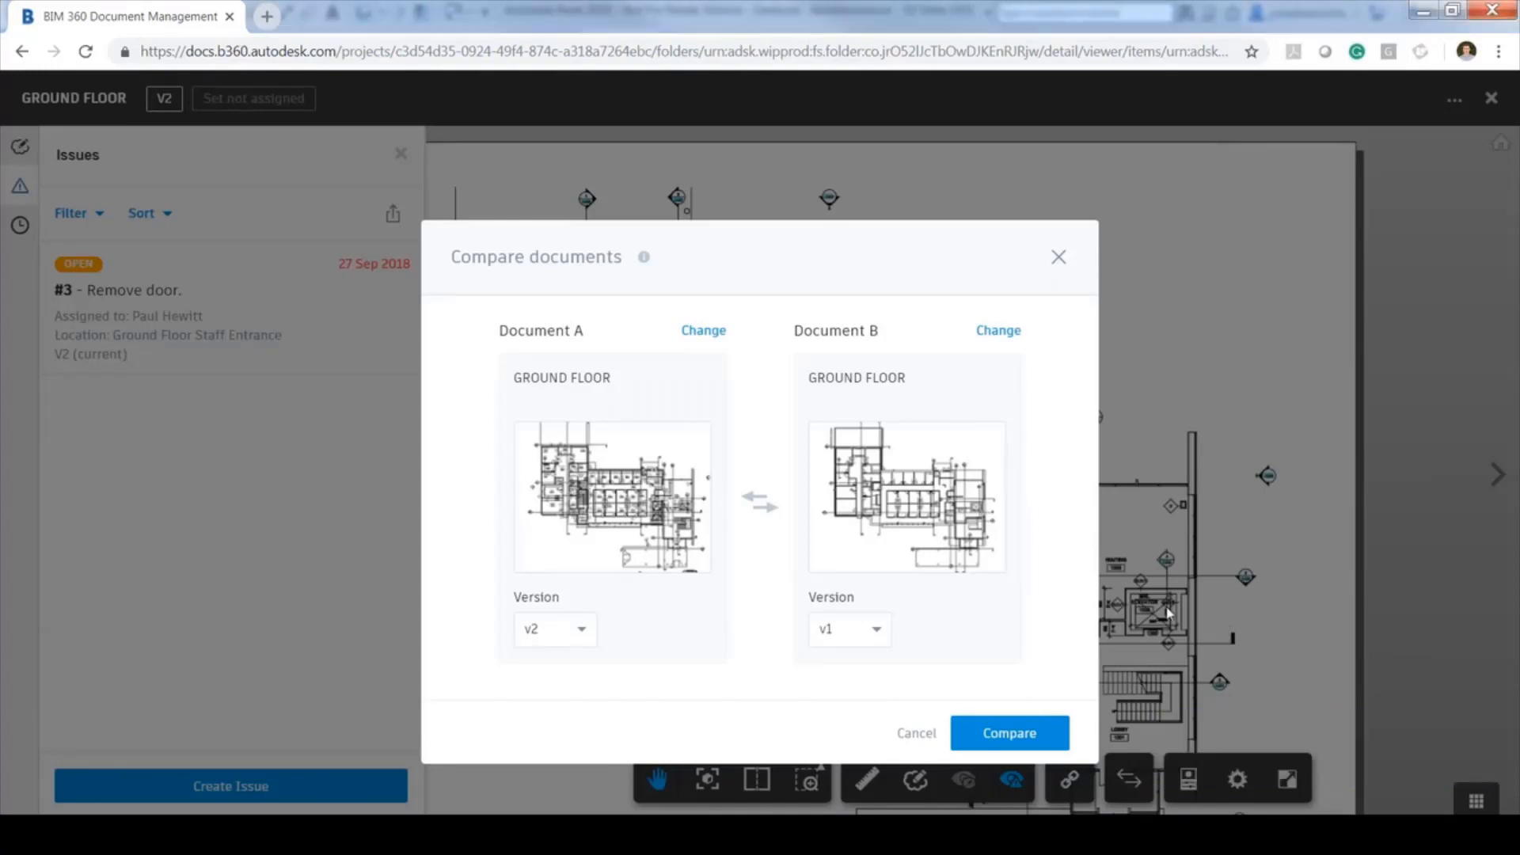
left_click(587, 632)
left_click(572, 641)
left_click(845, 631)
left_click(845, 631)
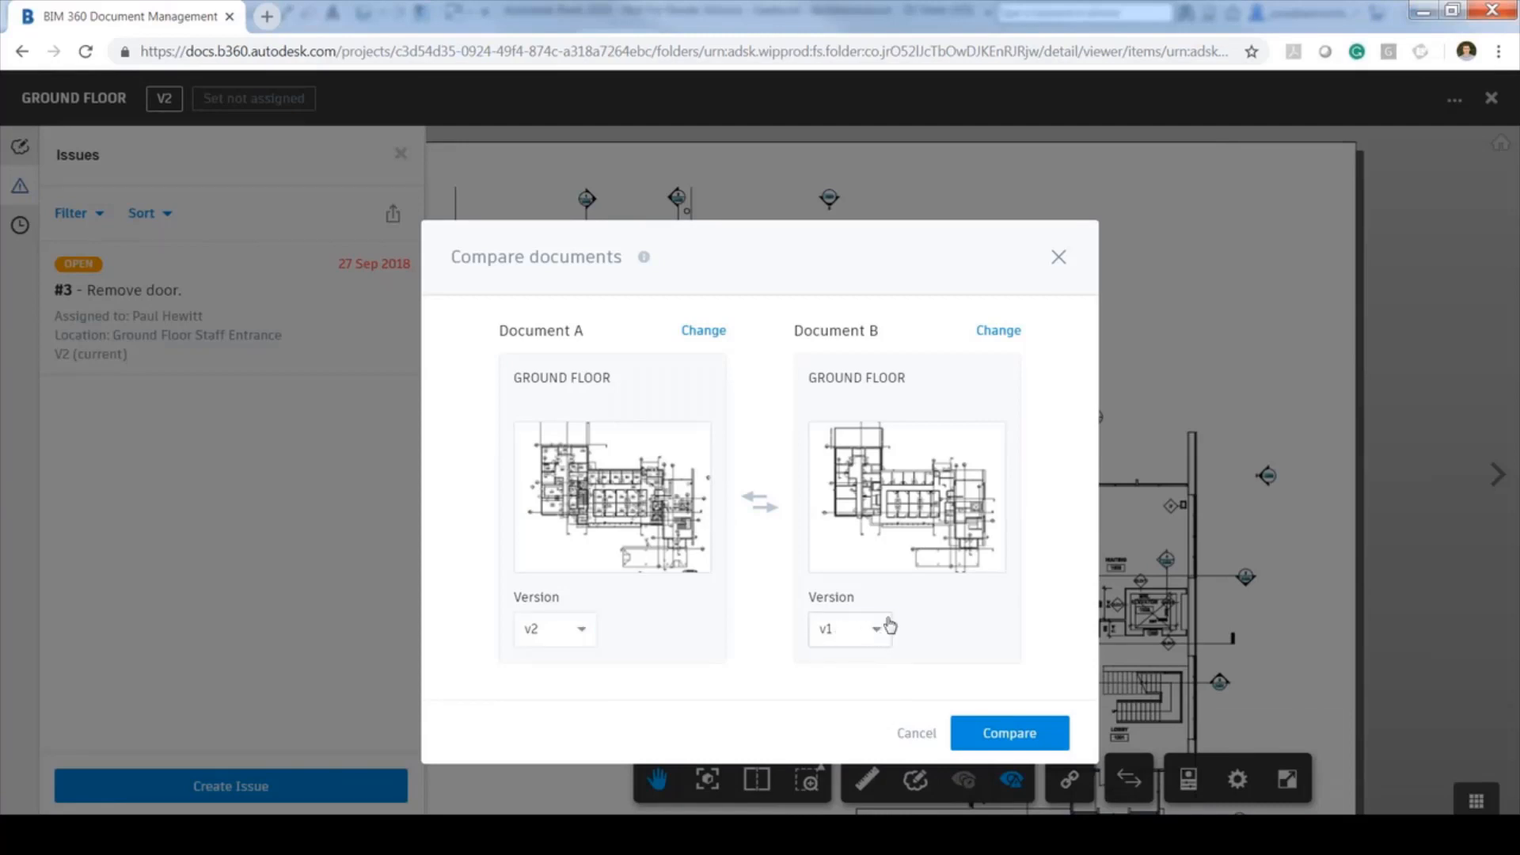
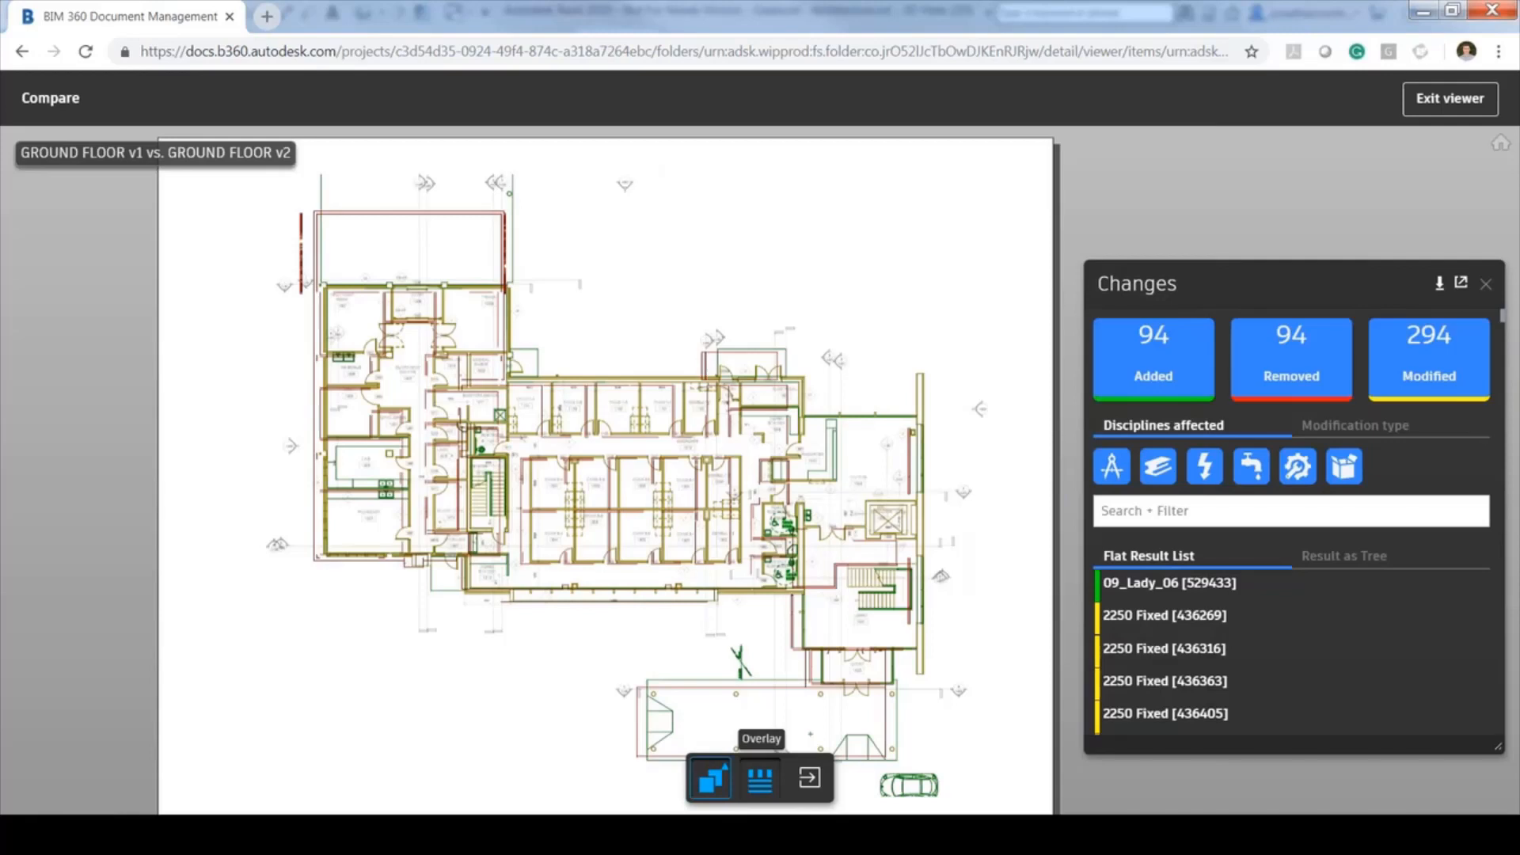
Toggle the Change List off and on, reposition and zoom the plan, and show the compare-mode options
left_click(770, 781)
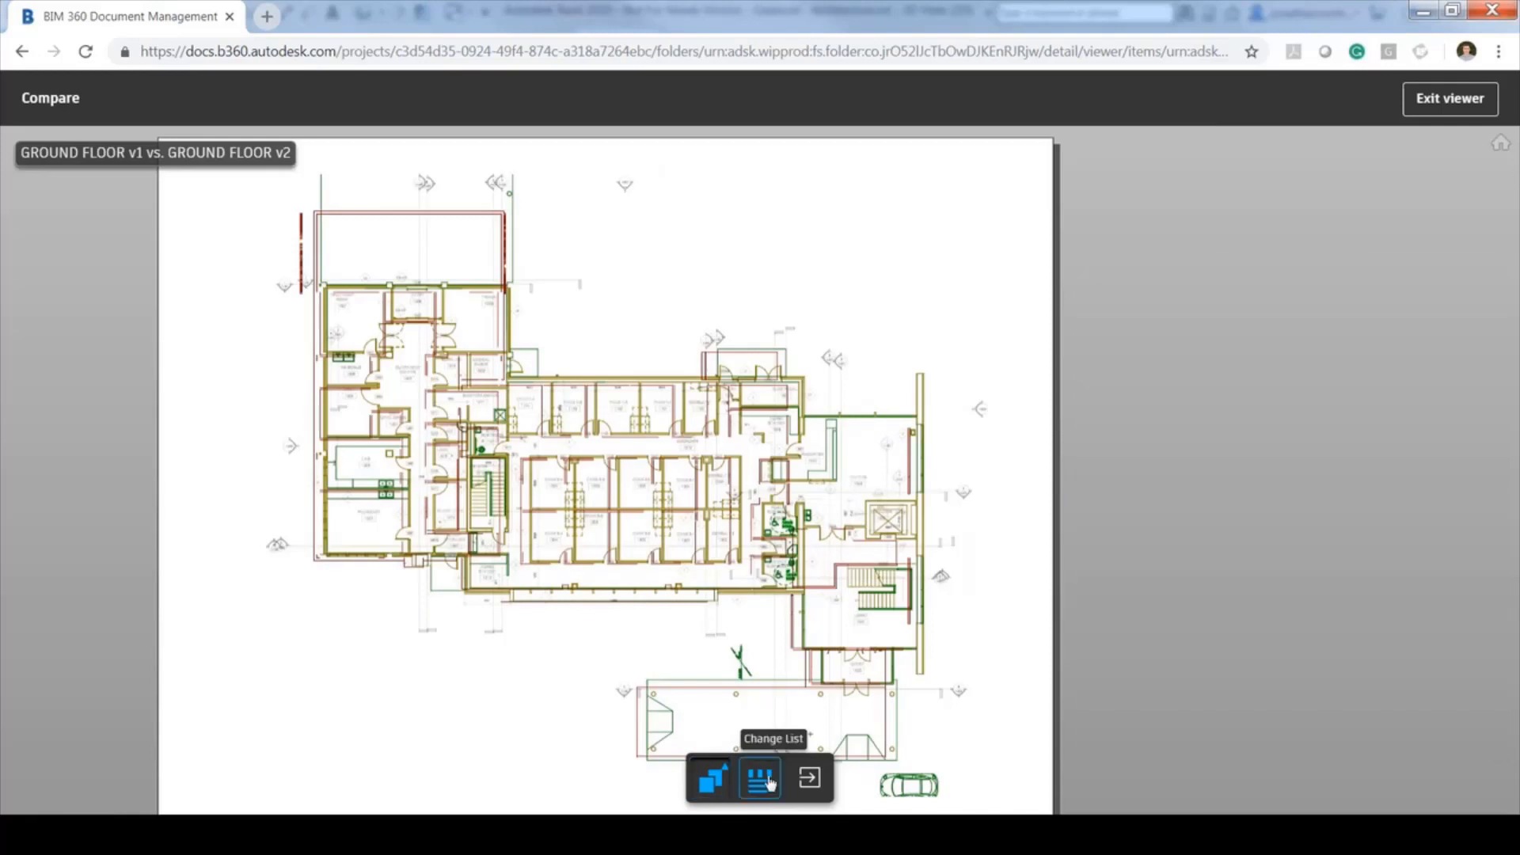
left_click(770, 780)
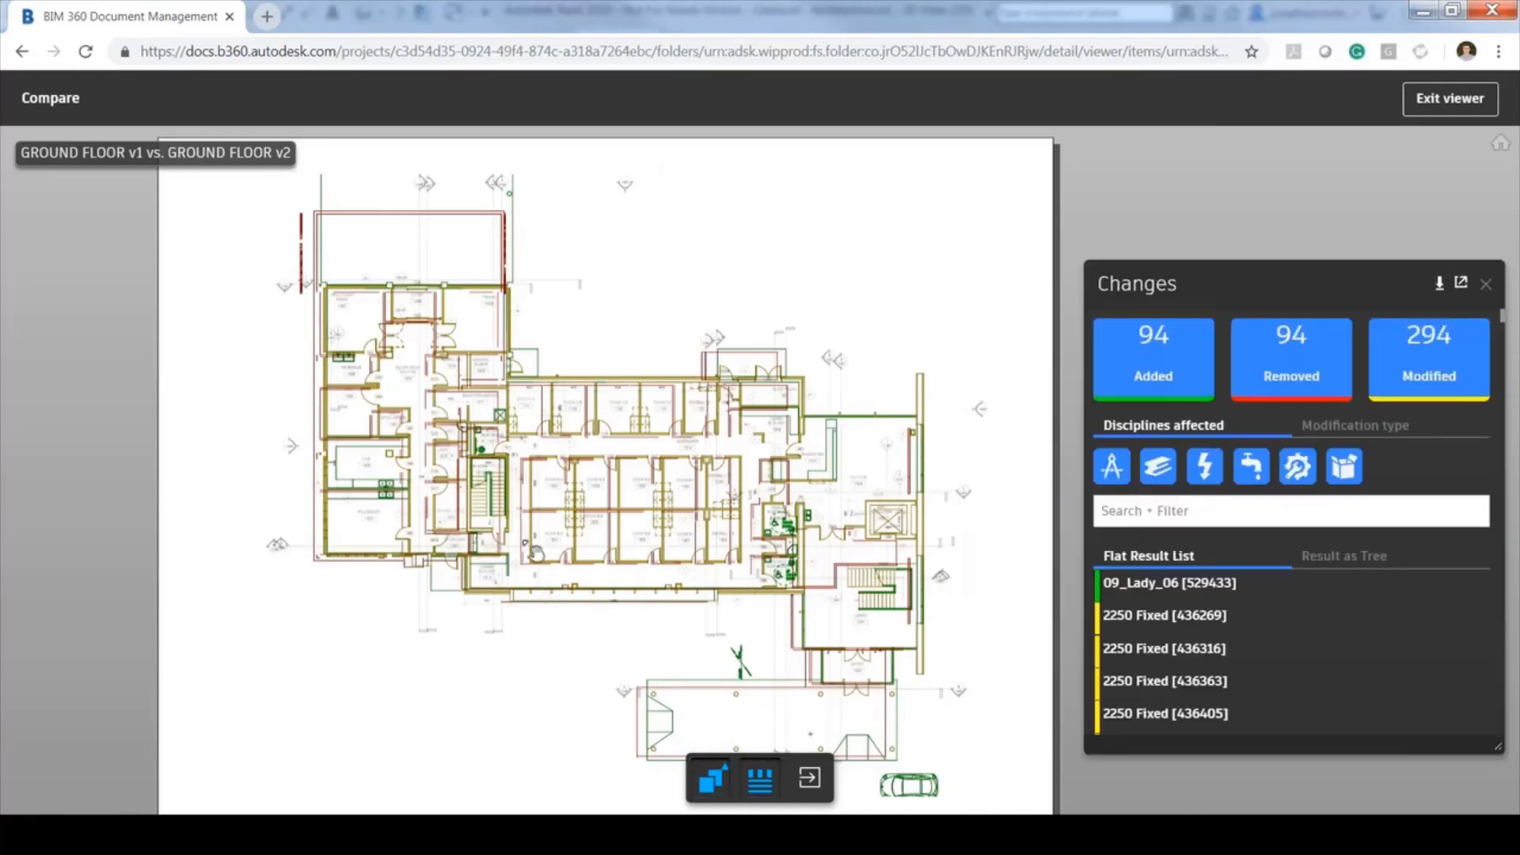
left_click_drag(536, 552, 580, 552)
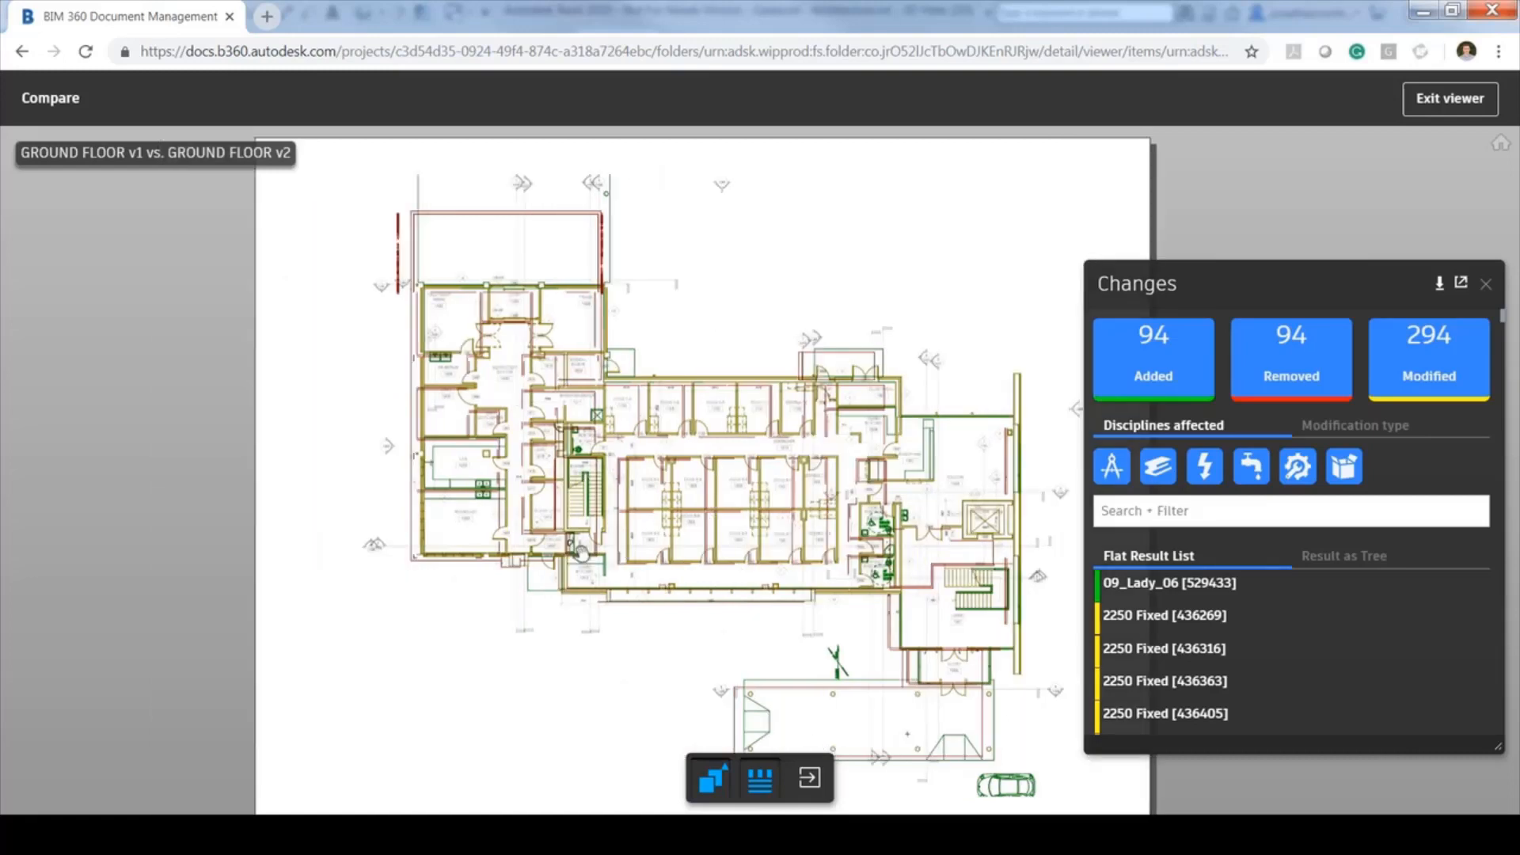
scroll(582, 553, "up", 3)
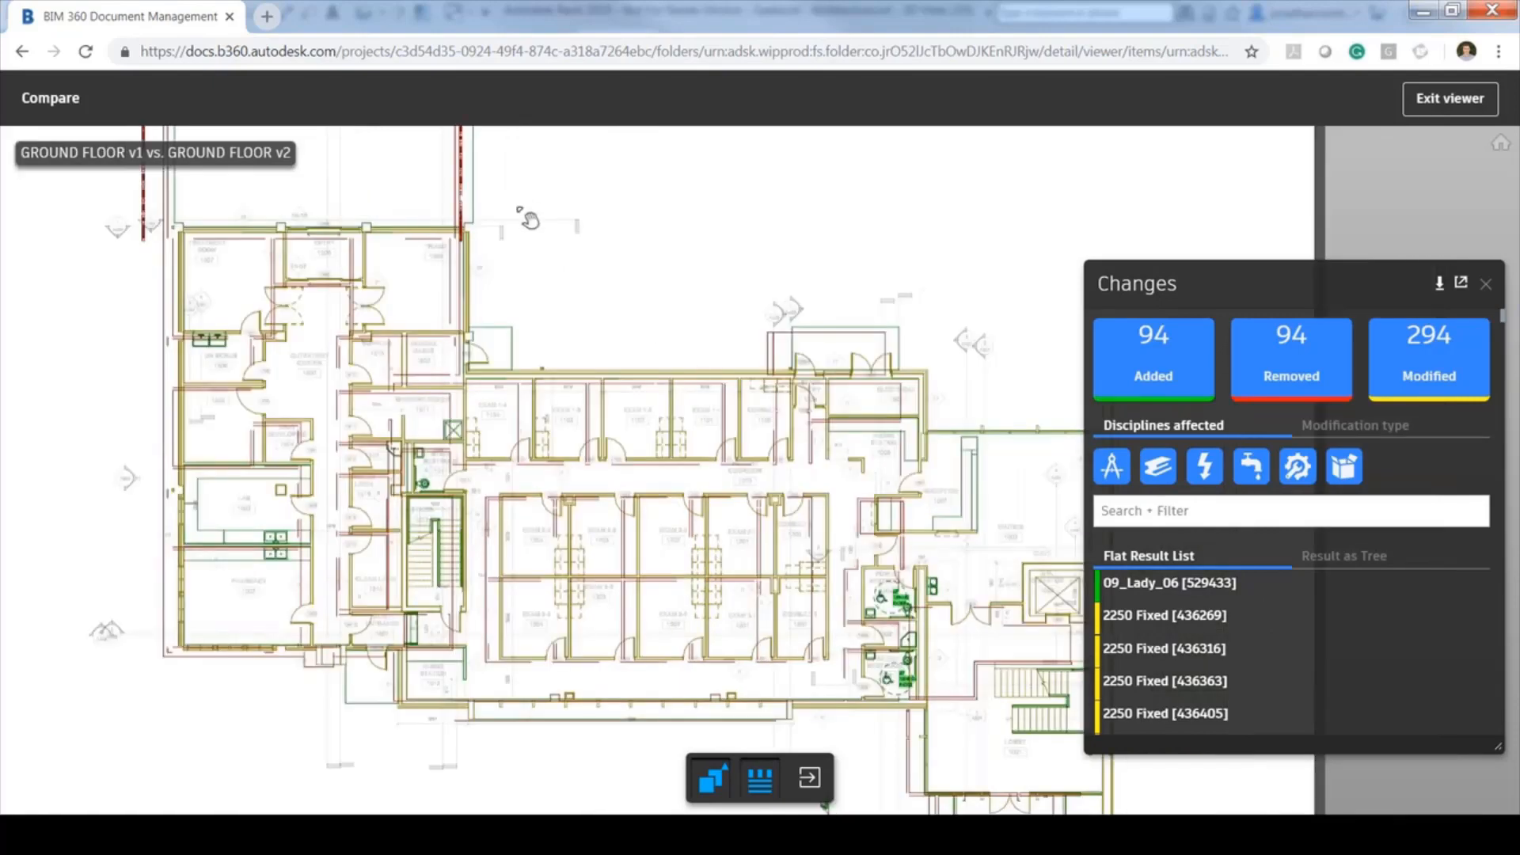
left_click_drag(560, 277, 561, 293)
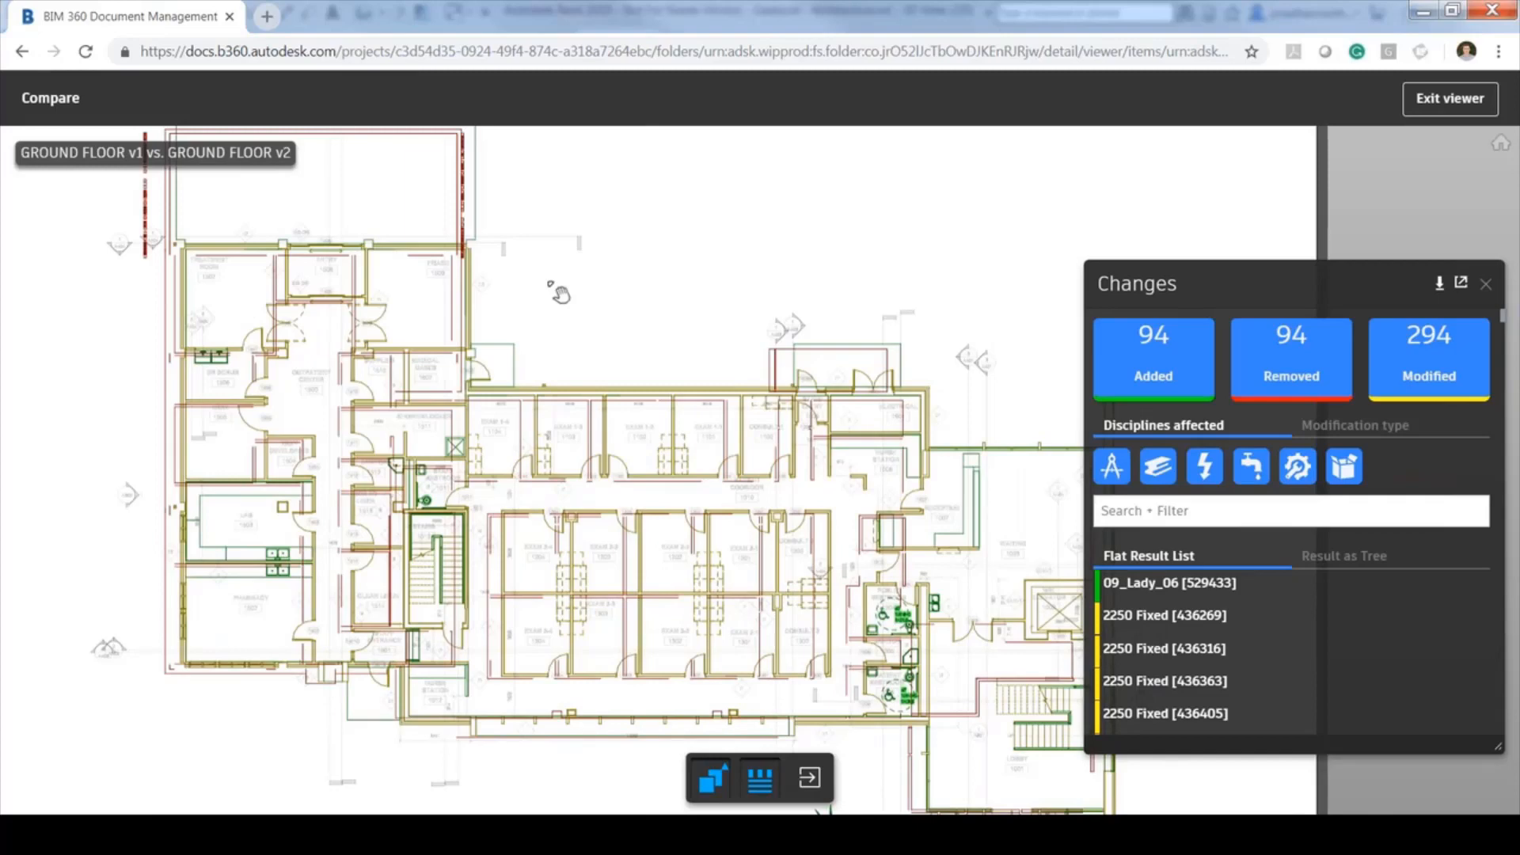
left_click(712, 780)
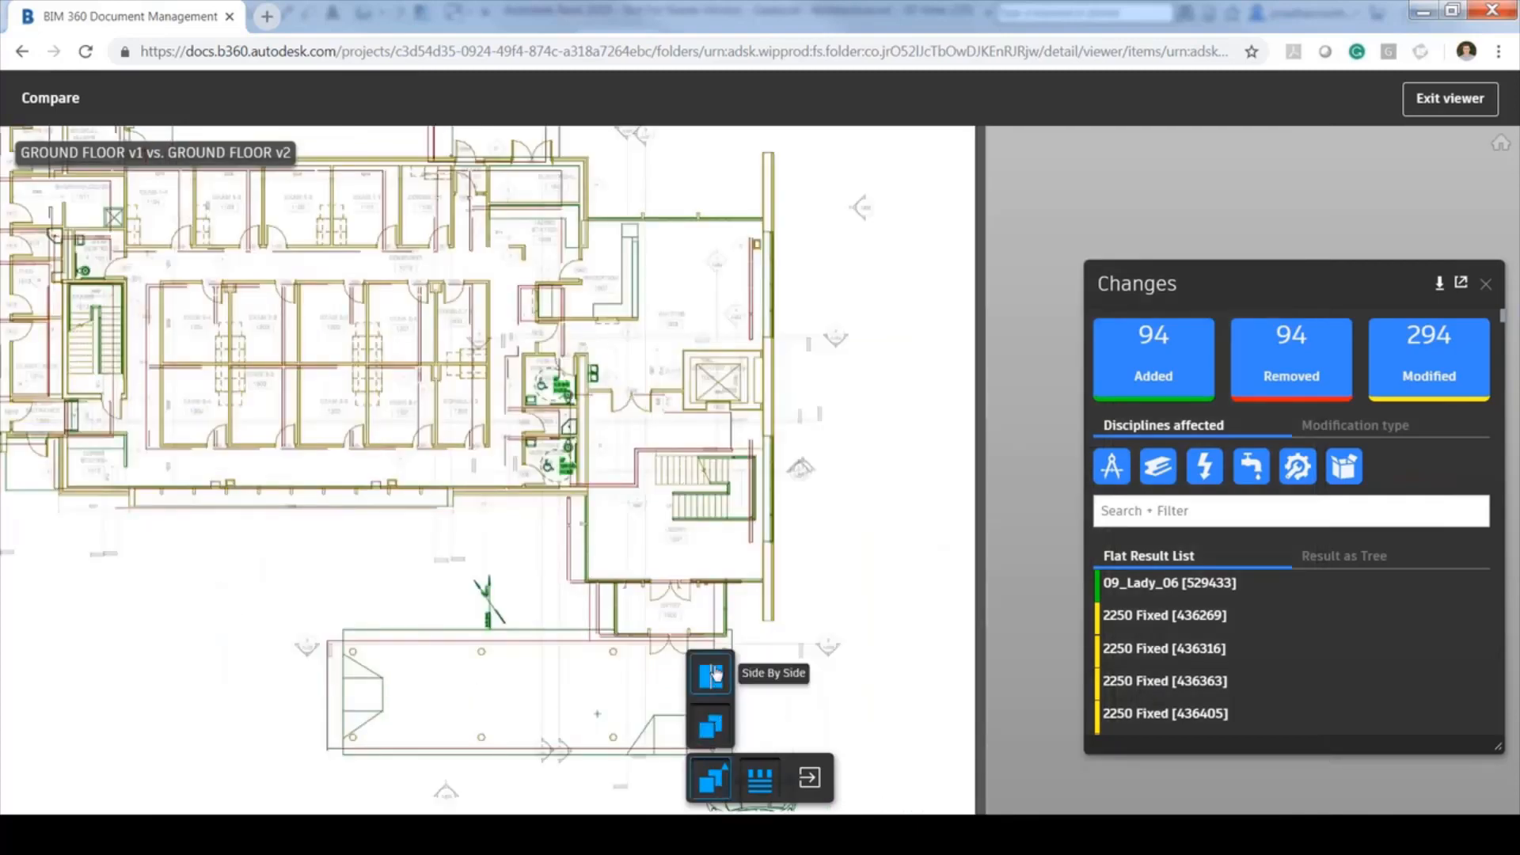
Show GROUND FLOOR v1 and v2 in side-by-side panes and filter out the 94 removed elements
left_click(711, 676)
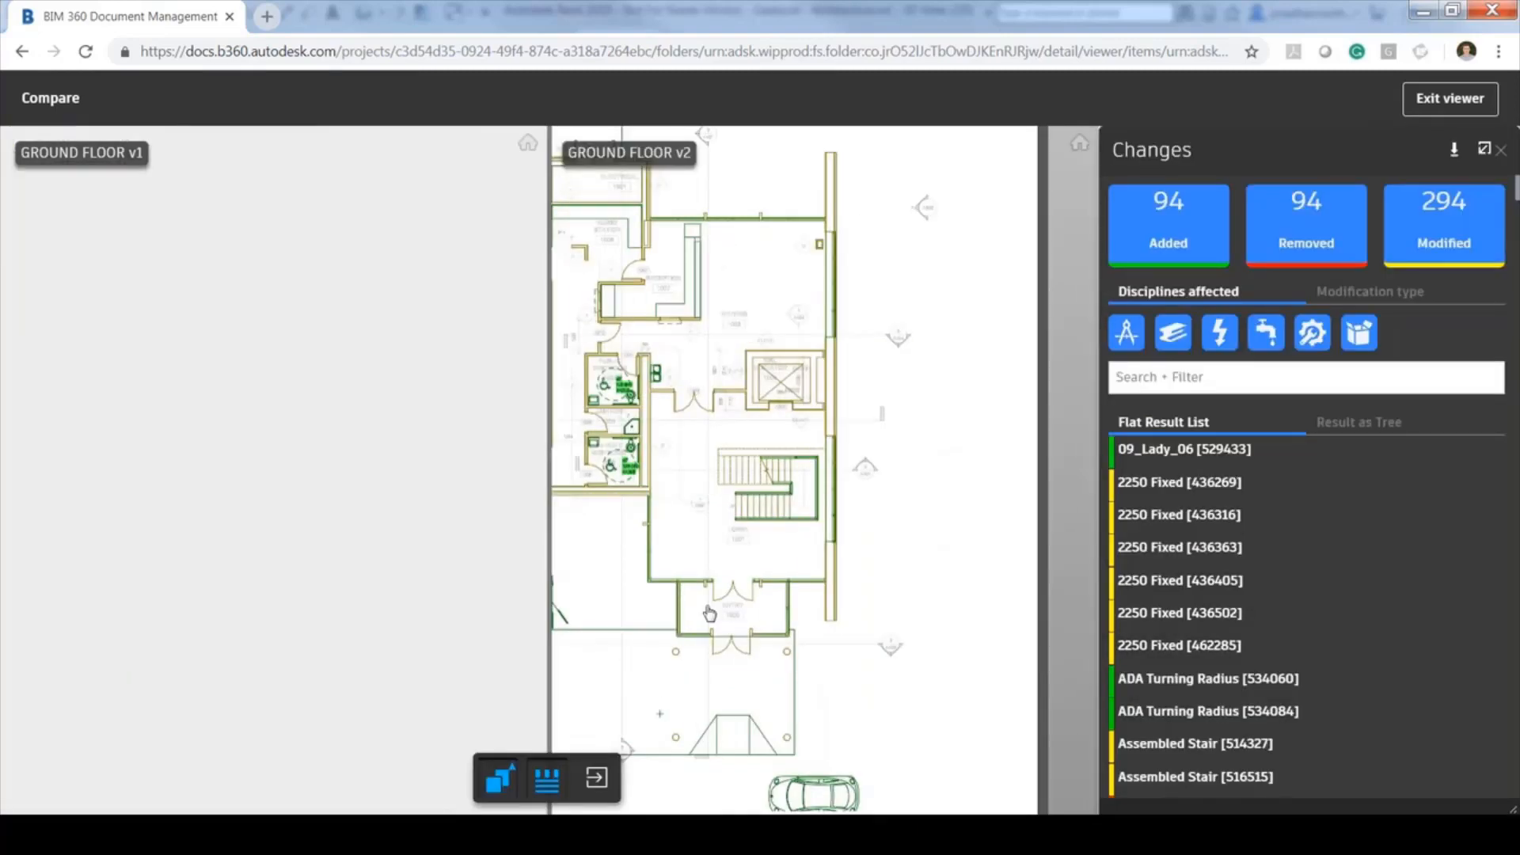
left_click(508, 784)
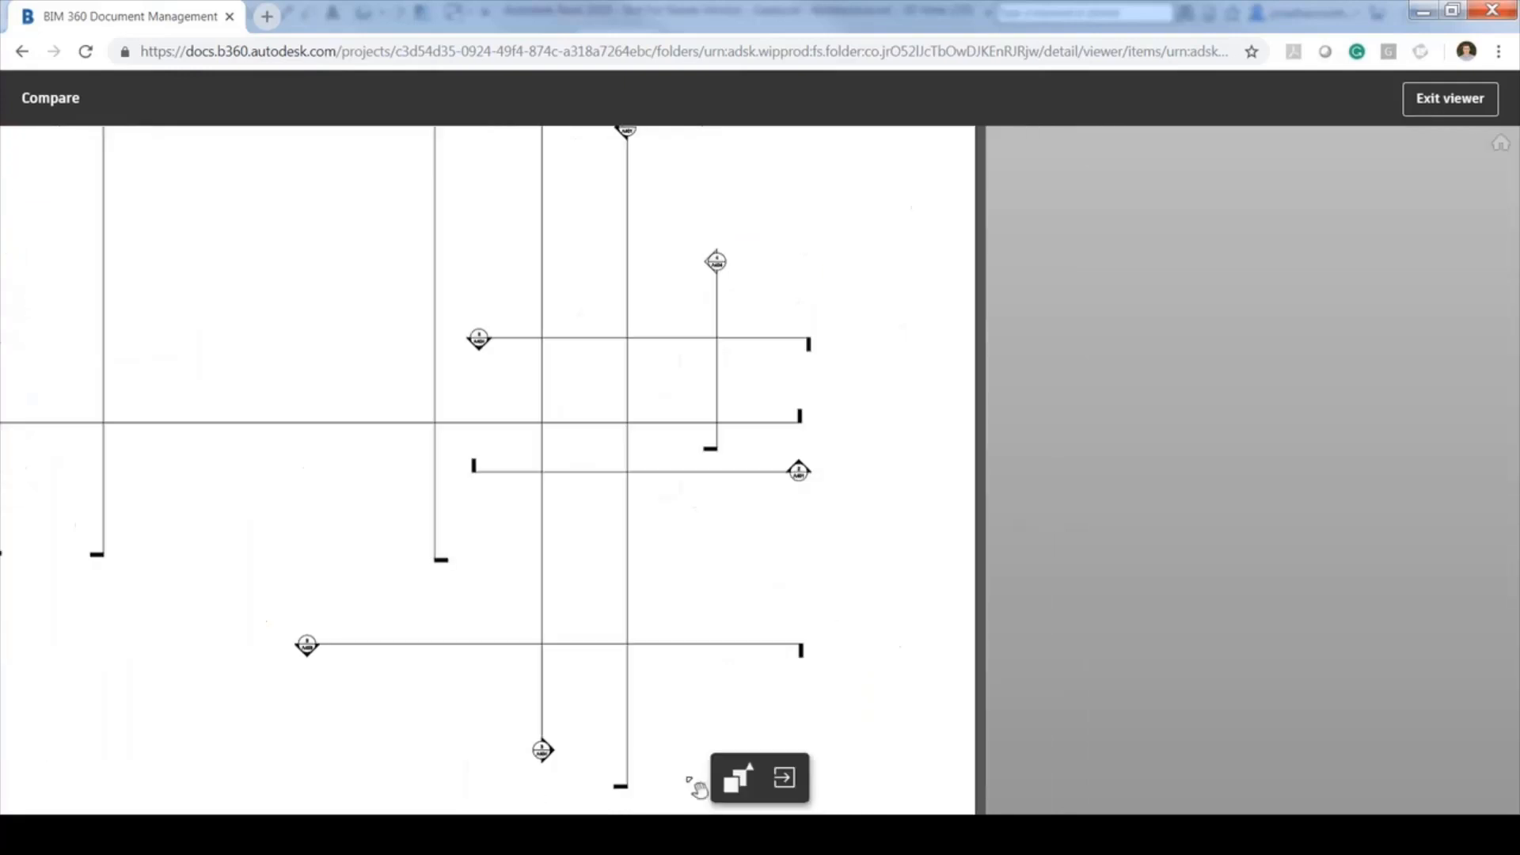
left_click(789, 788)
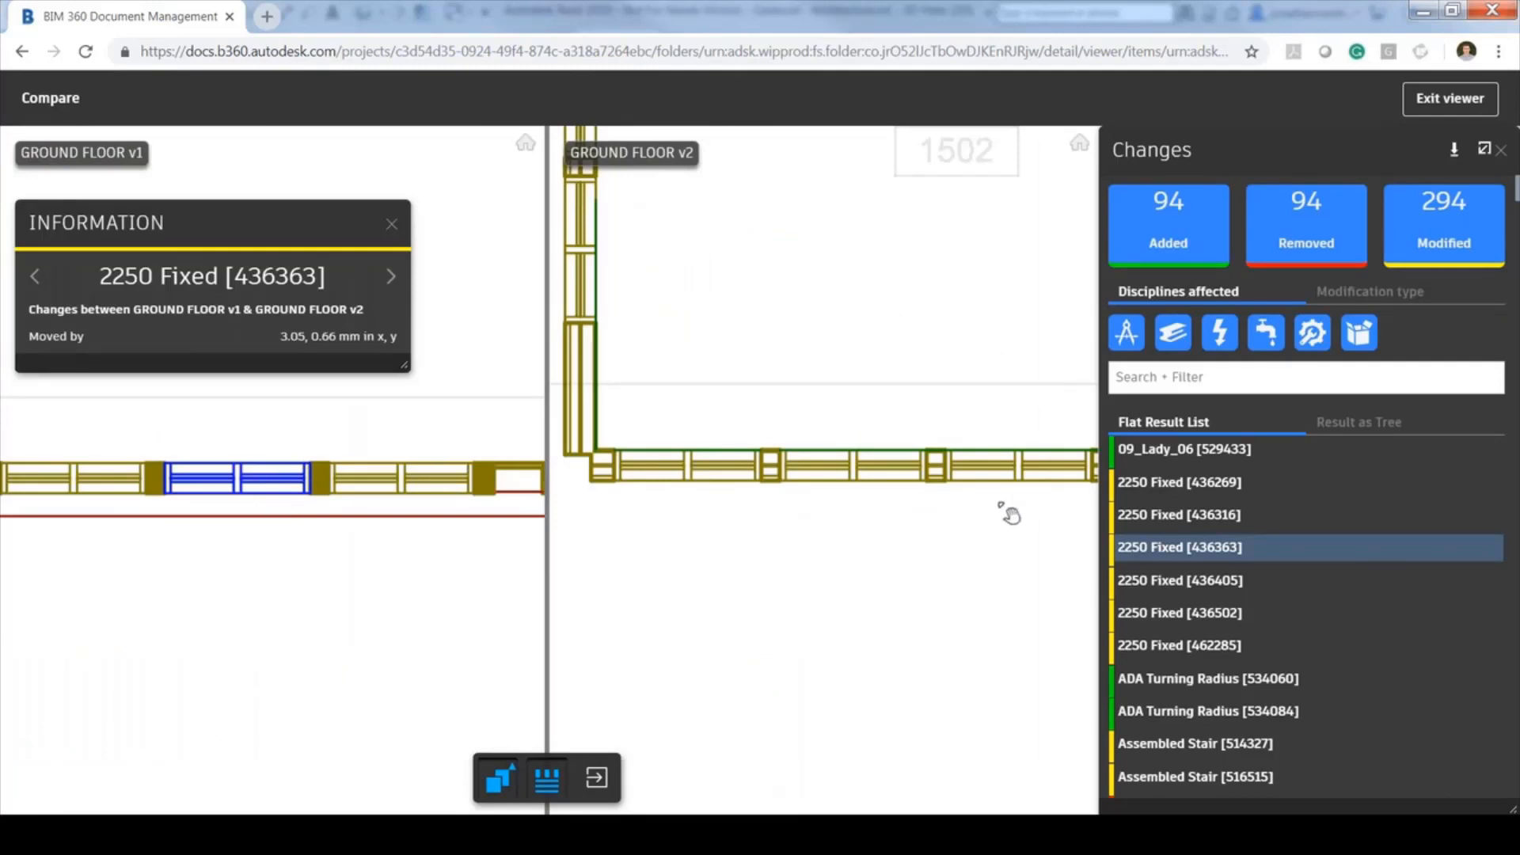
left_click(1304, 226)
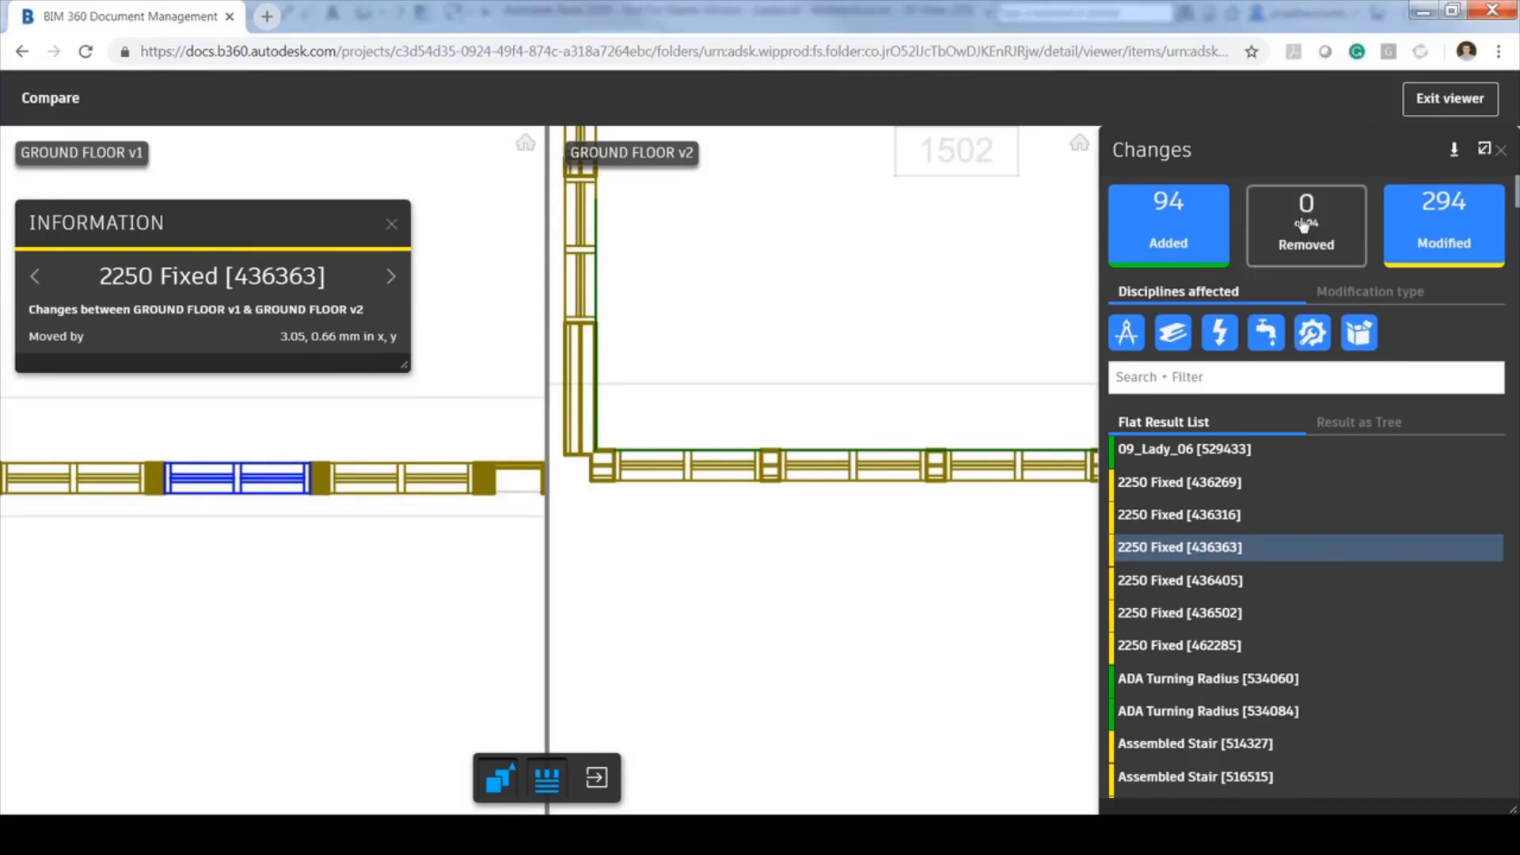
Exit the compare viewer, browse ISSUED > Plans.1 > Plans, sort by version, and open {3D}_Gaelscoil - Architecture.rvt
left_click(1466, 101)
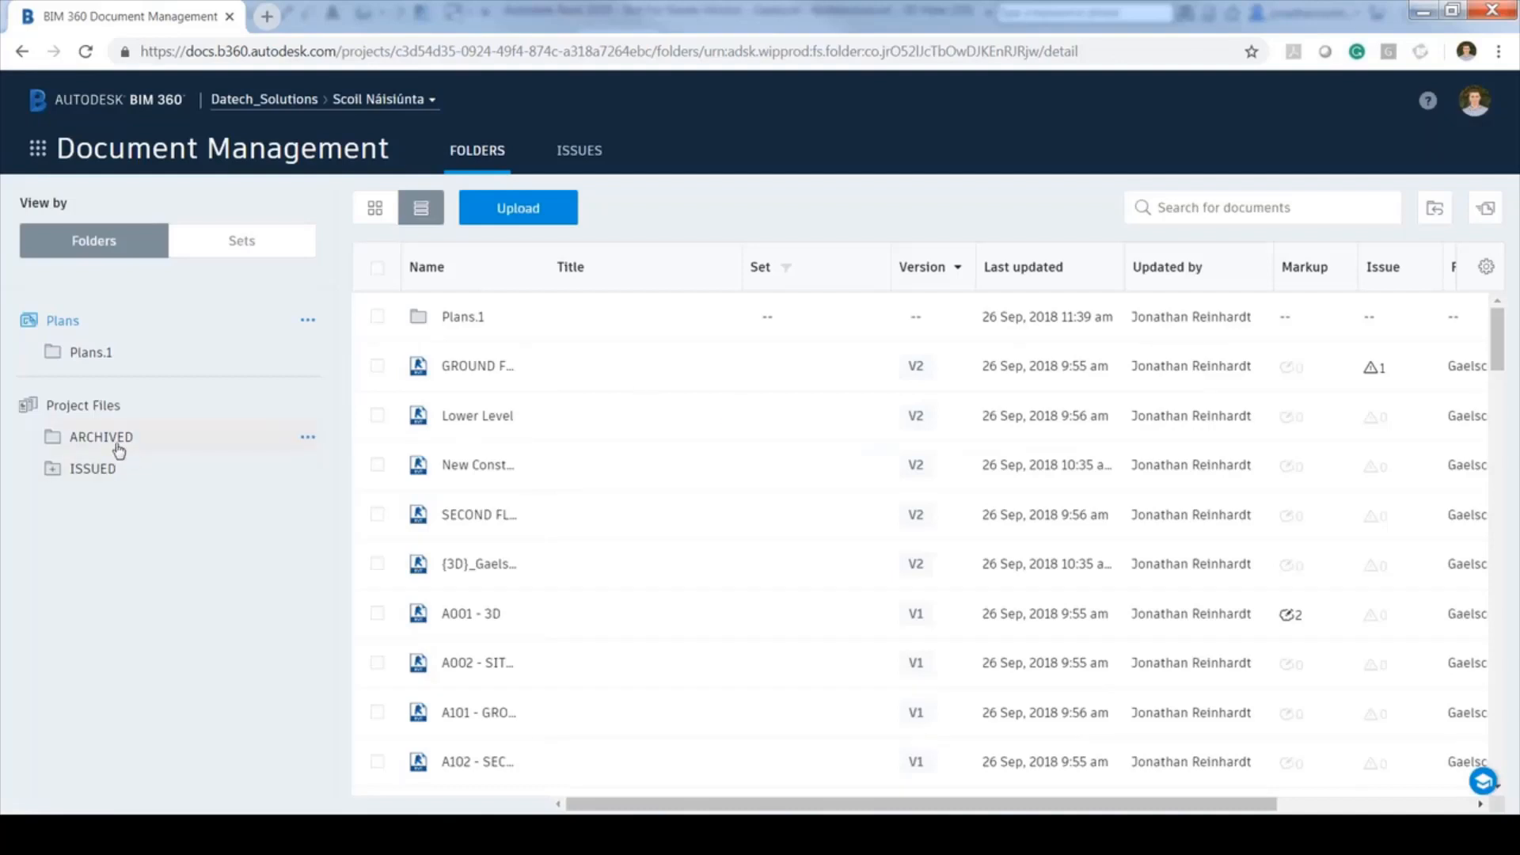
left_click(93, 469)
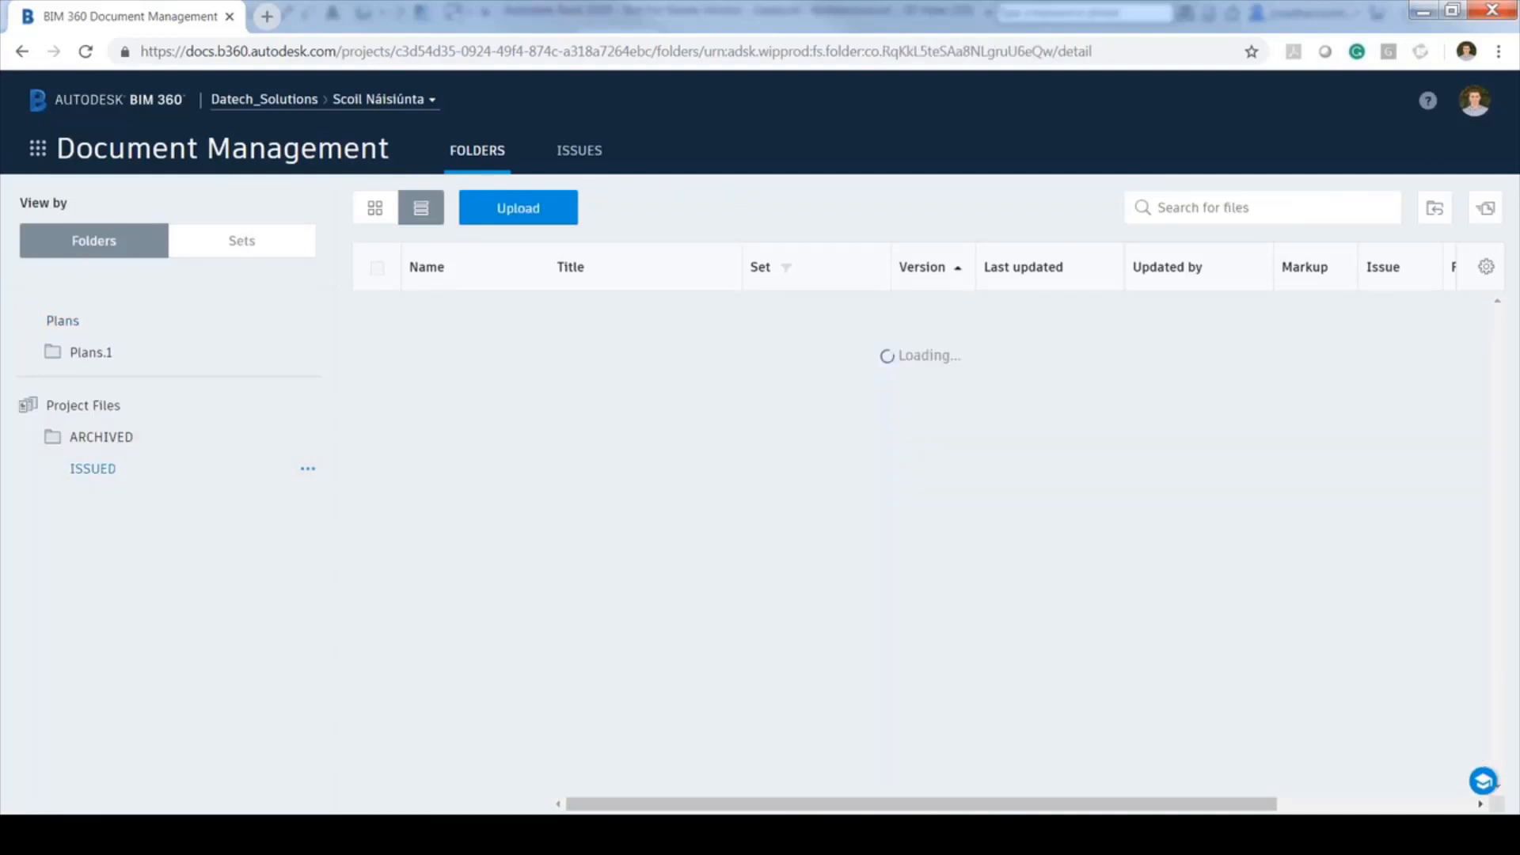
left_click(84, 349)
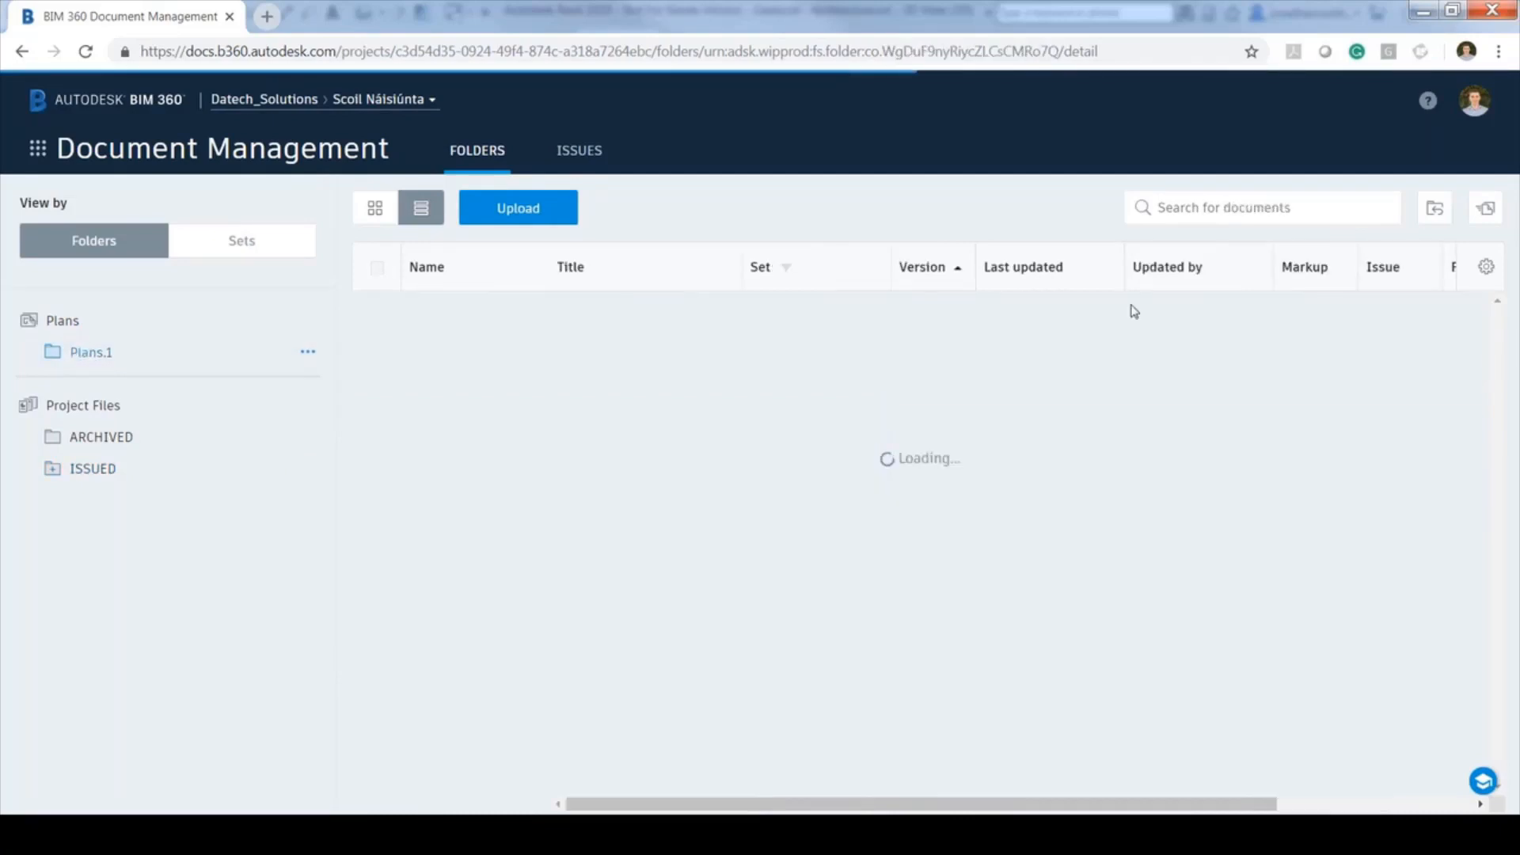
left_click(187, 326)
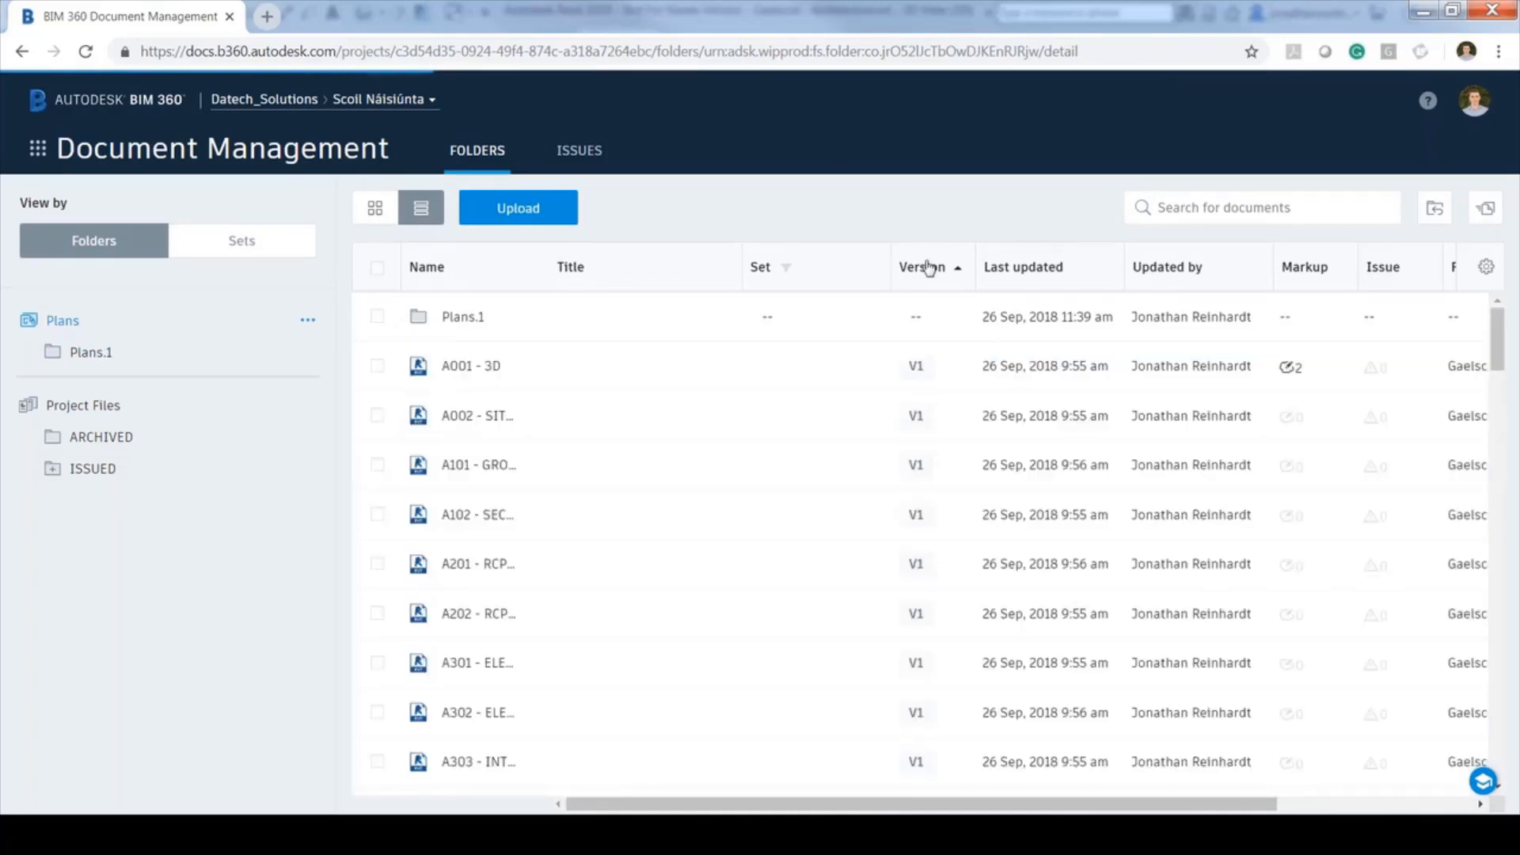
left_click(928, 268)
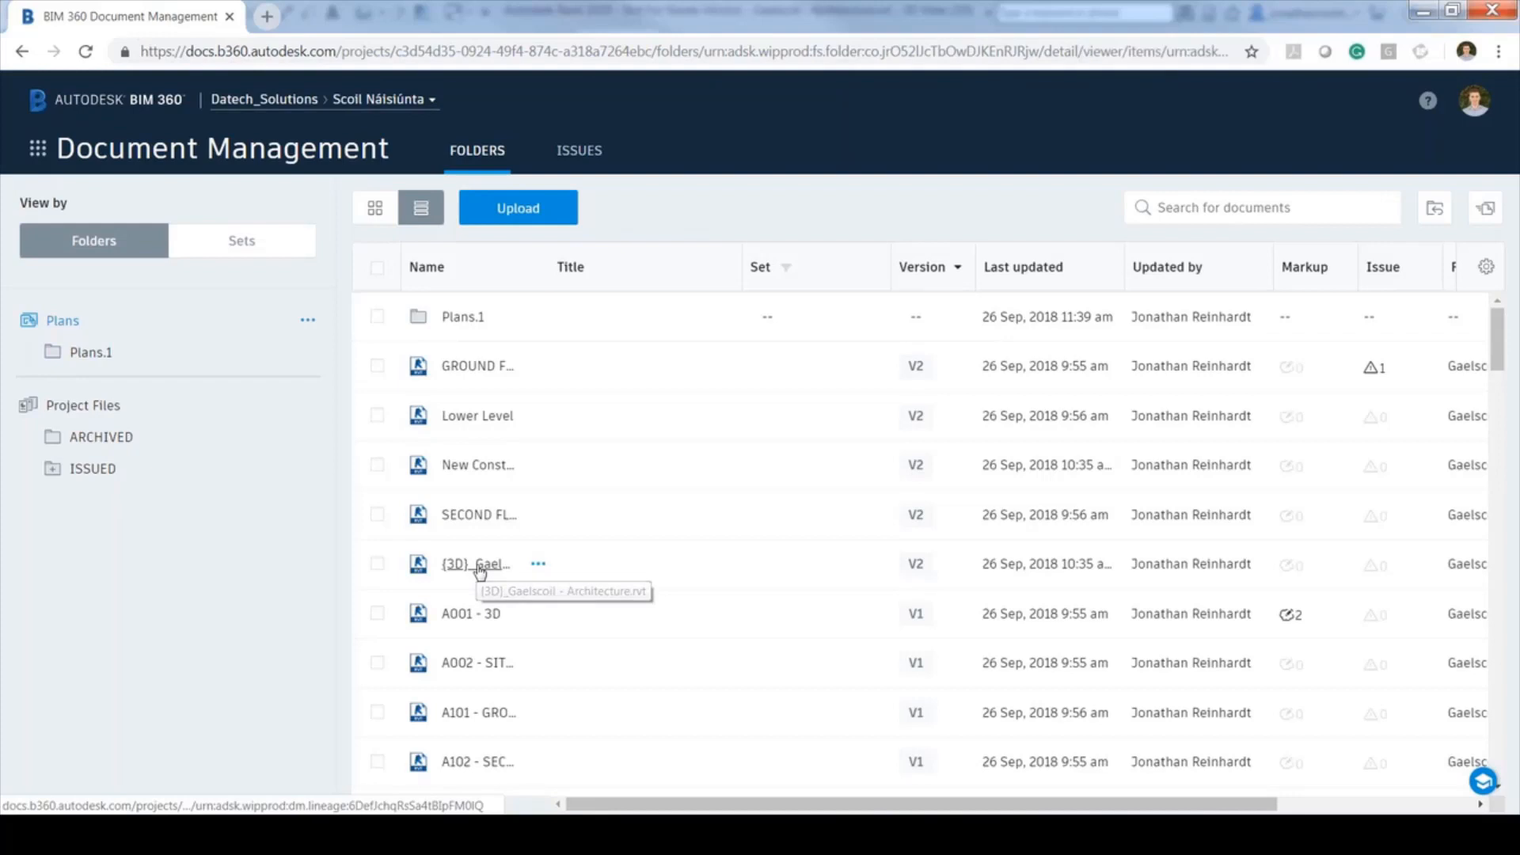
left_click(480, 567)
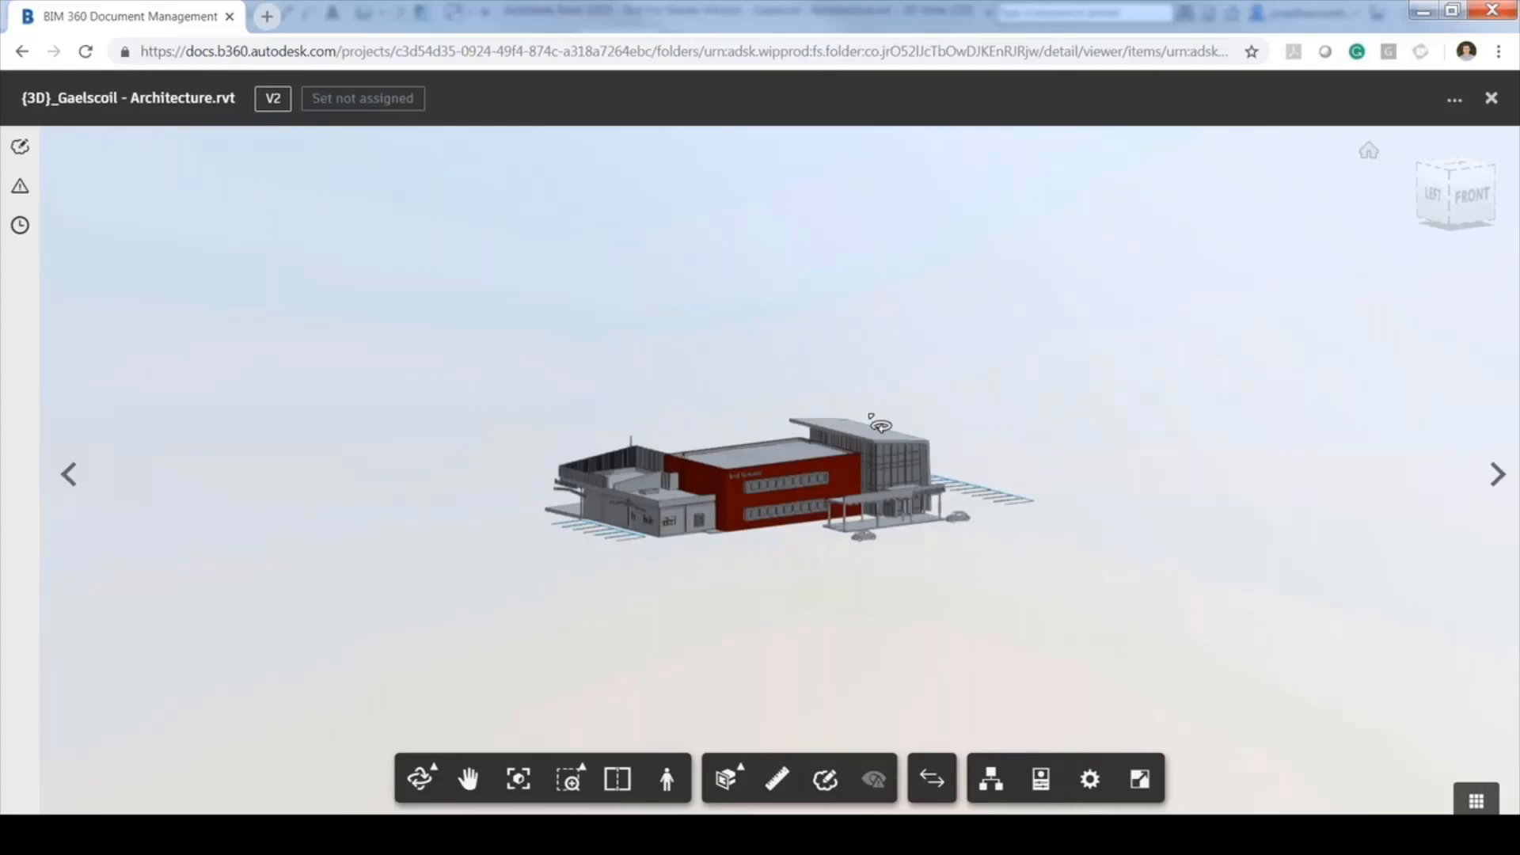
Zoom in and compare the model's version 2 (Document A) against version 1 (Document B)
scroll(727, 499, "down", 5)
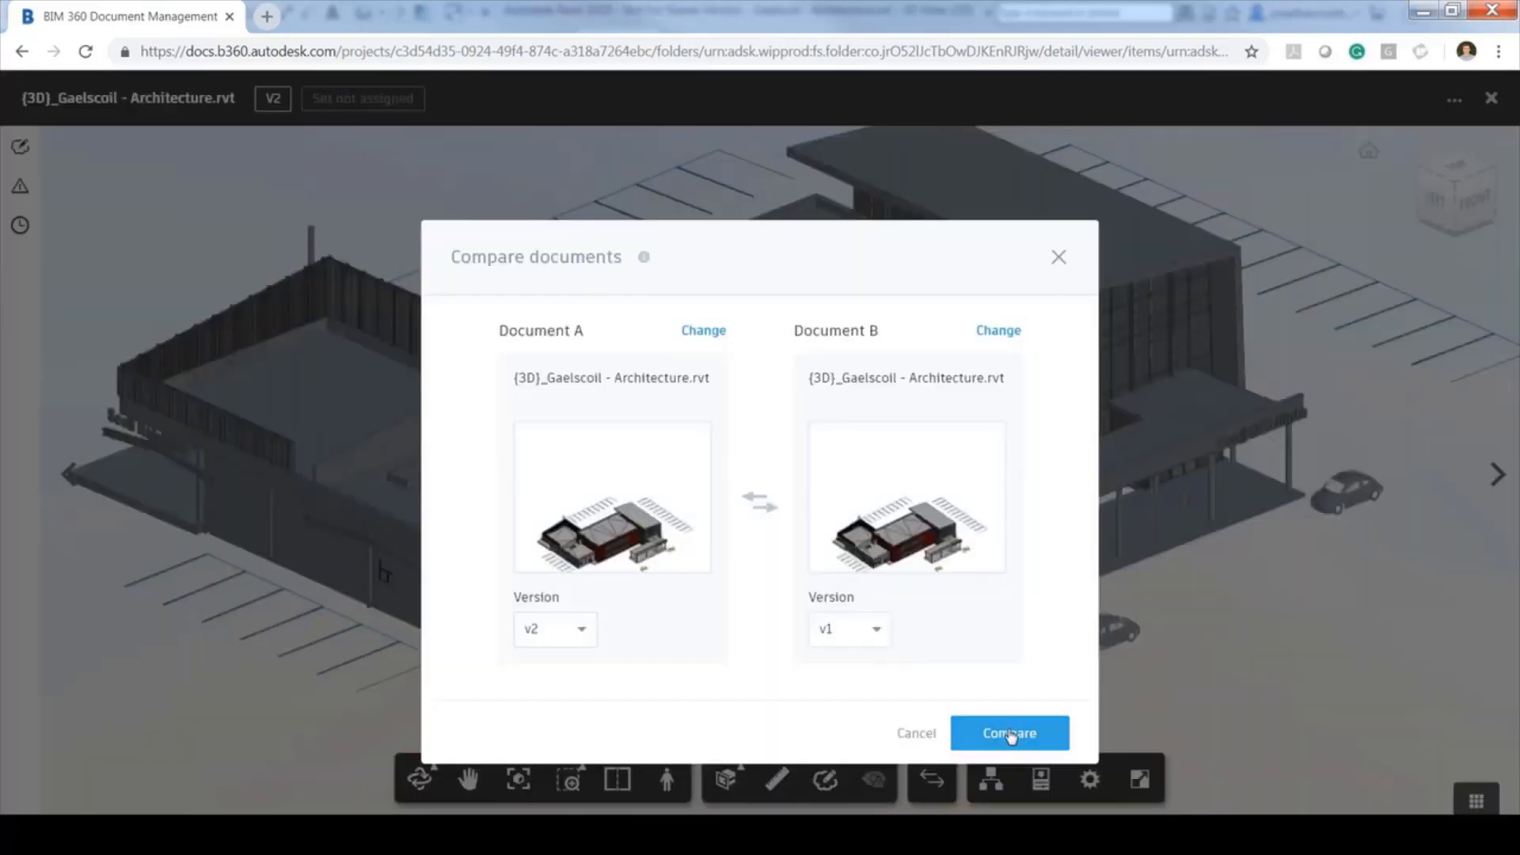
left_click(999, 331)
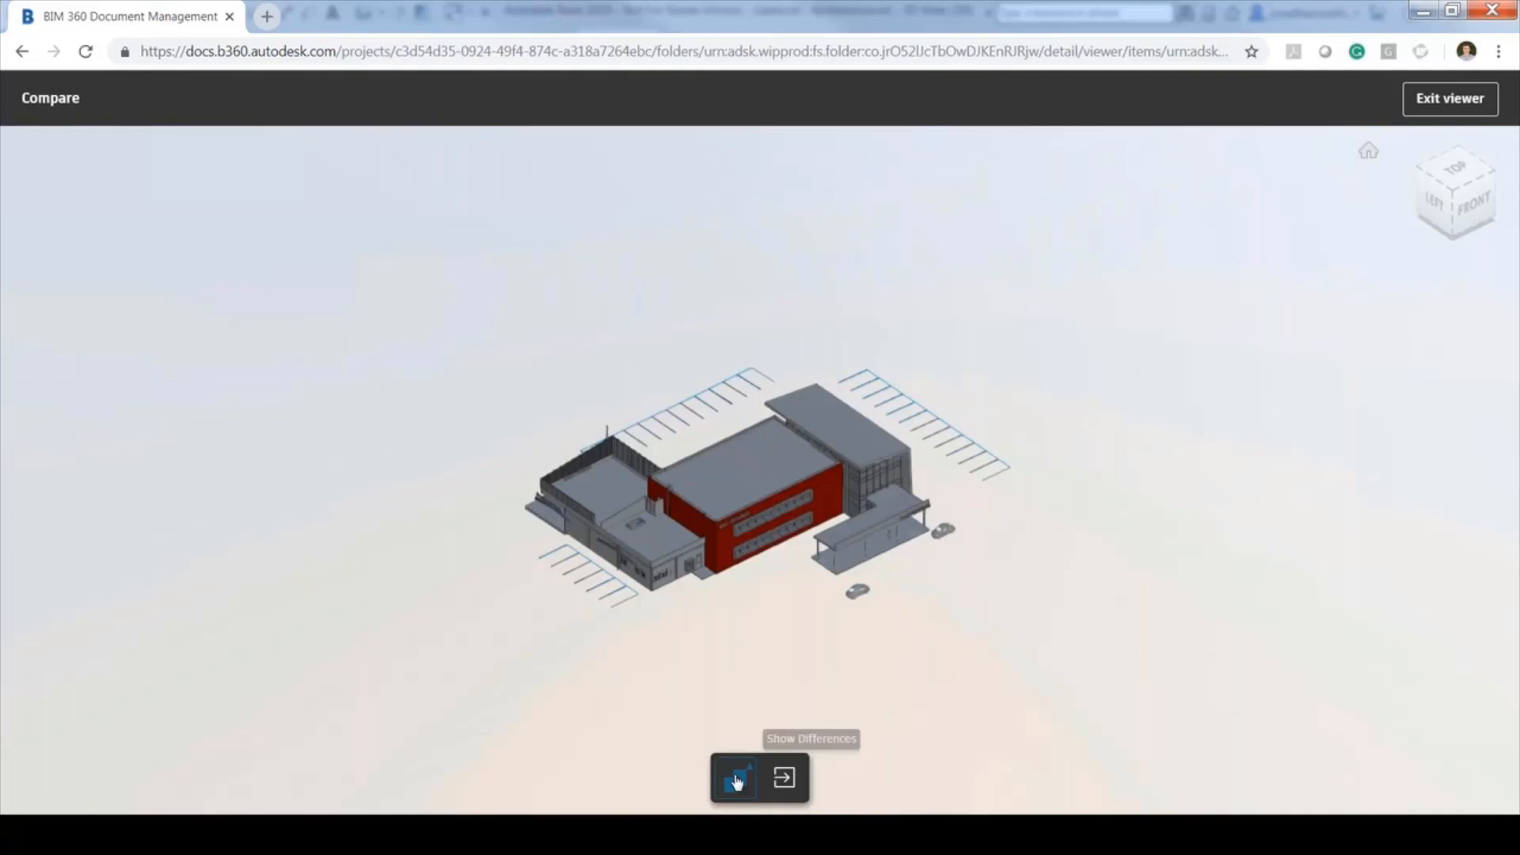
Highlight differences, toggle Modified, include Removed, showing 2 removed and 3 modified elements
left_click(737, 783)
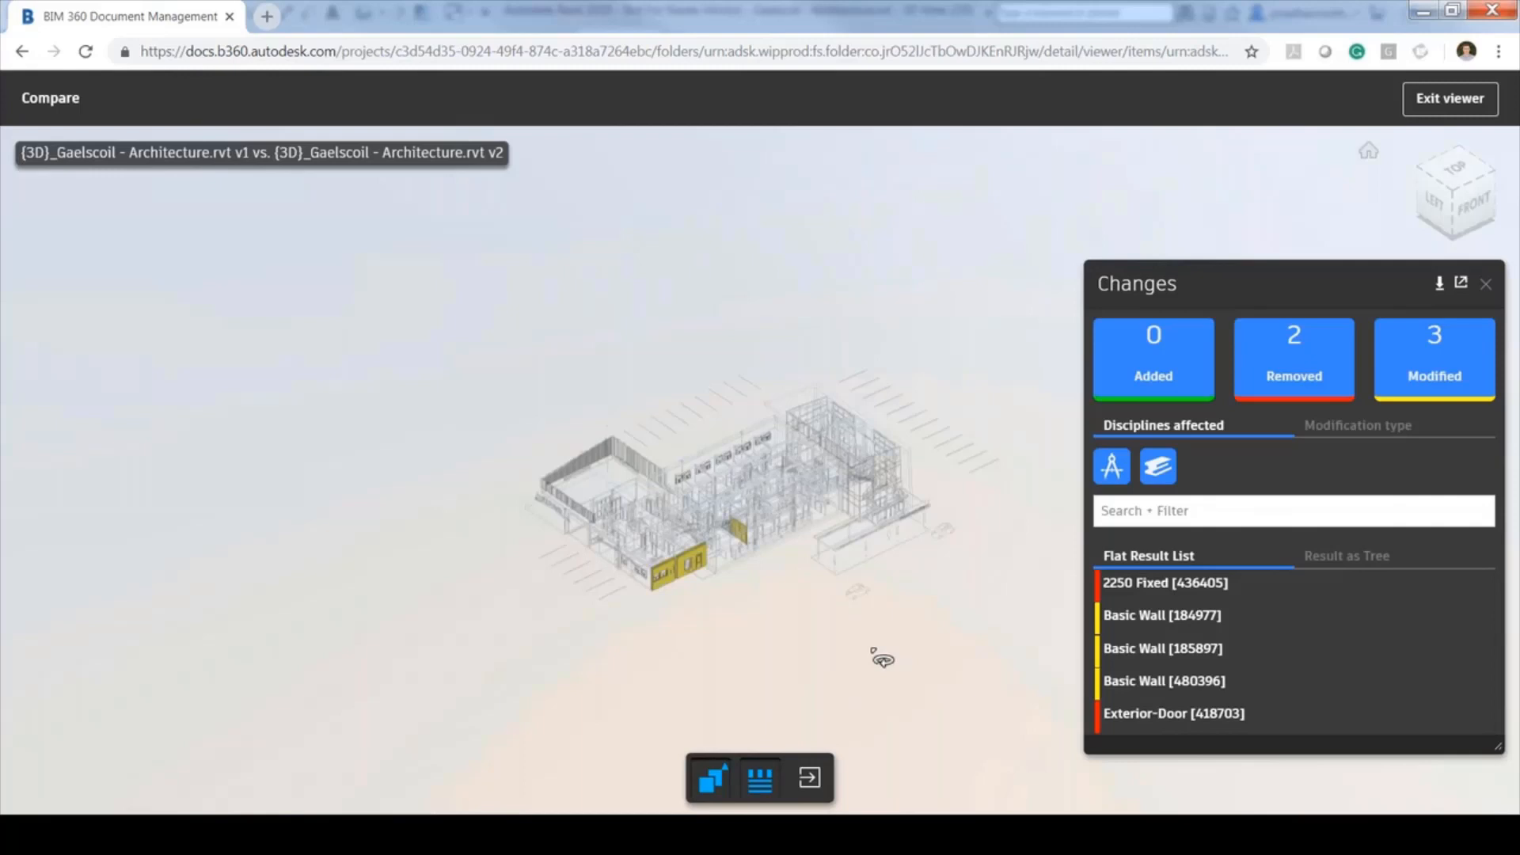
scroll(713, 554, "up", 5)
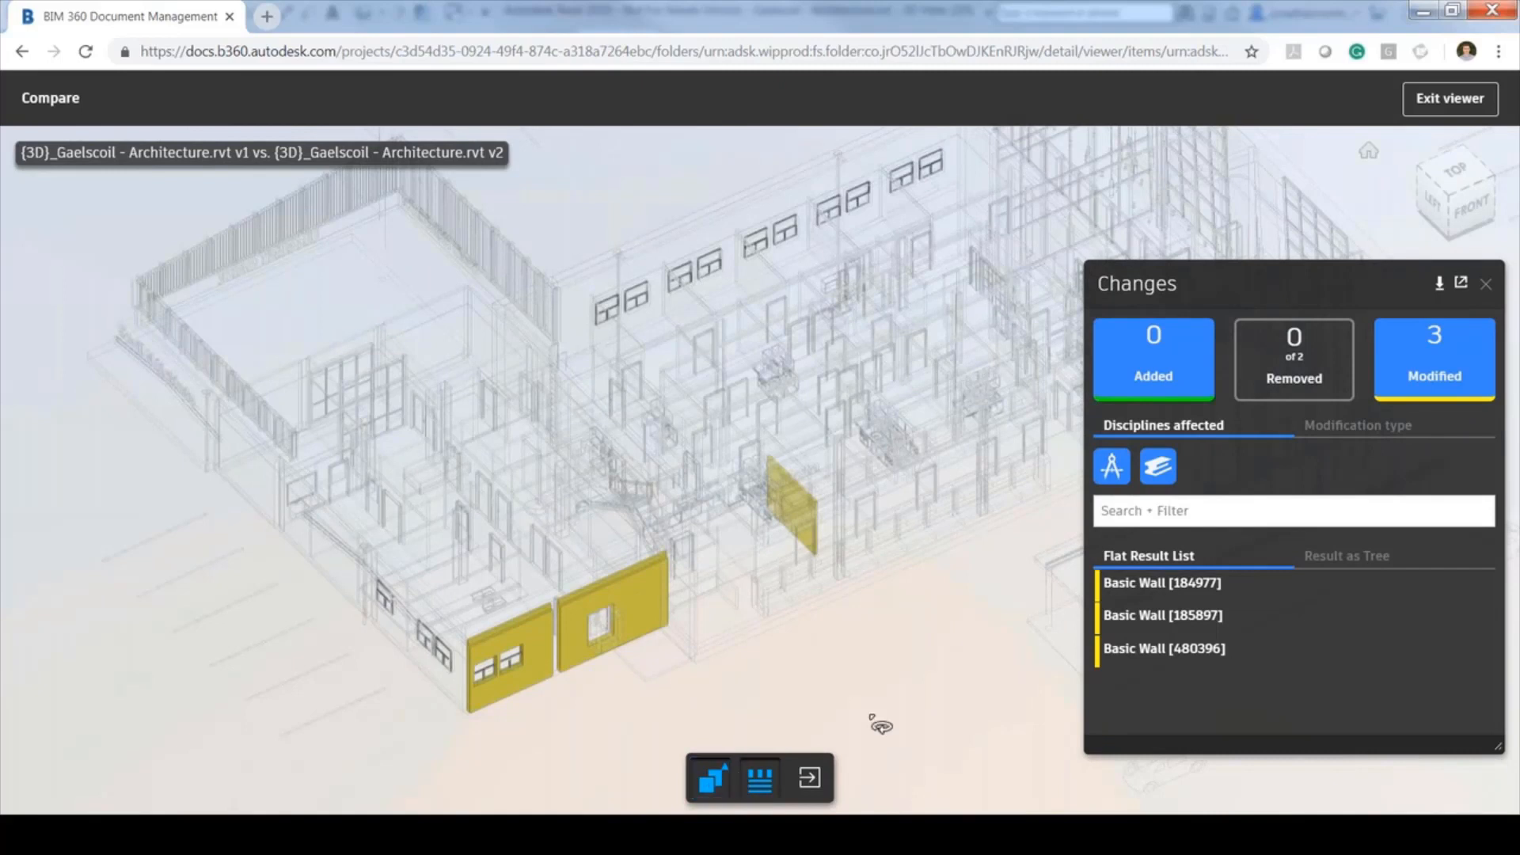
left_click(1452, 351)
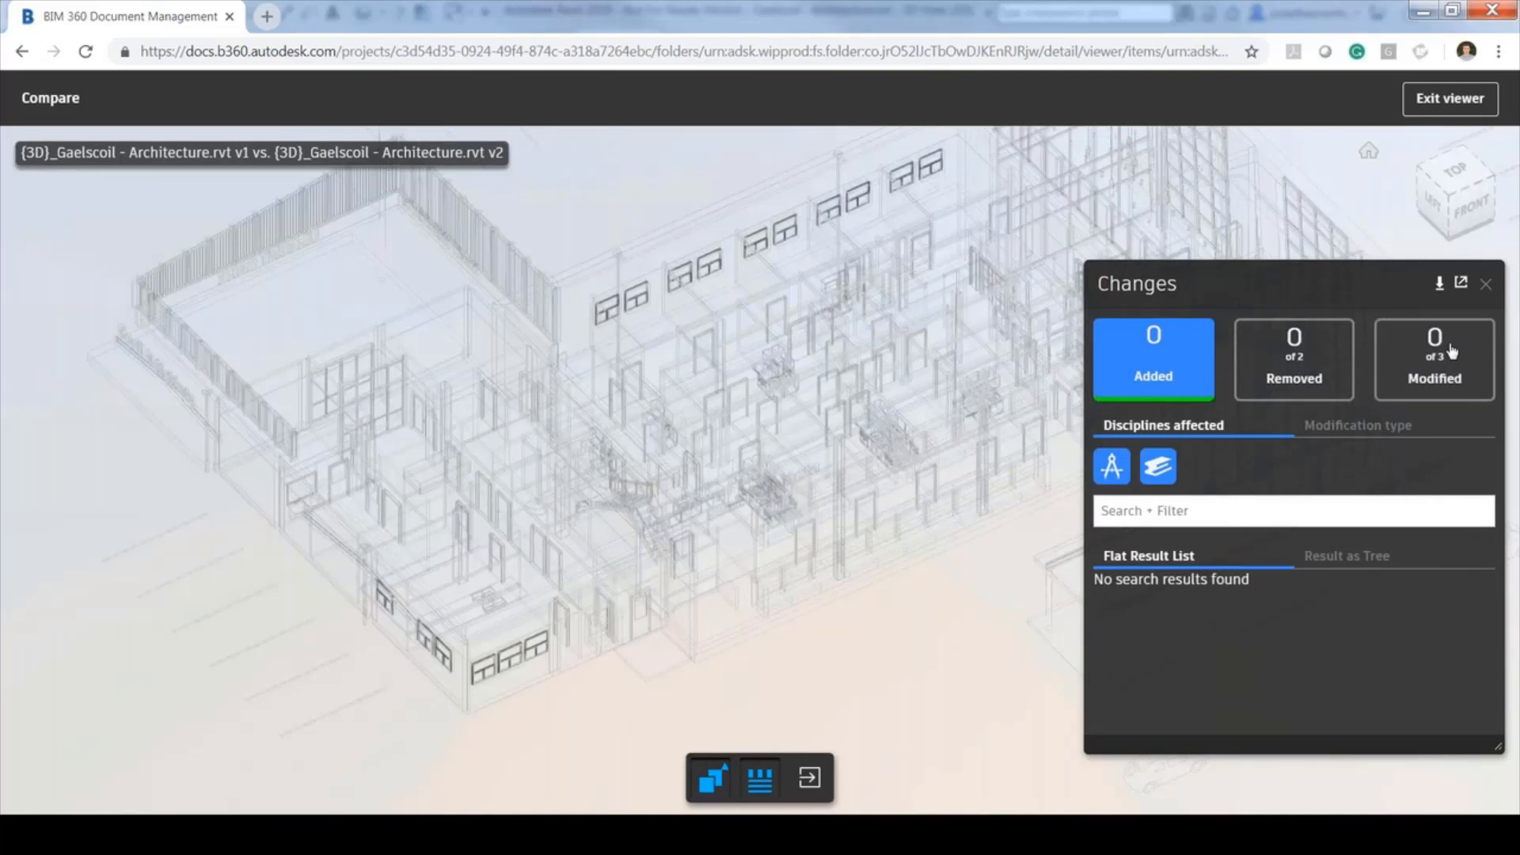
left_click(1452, 352)
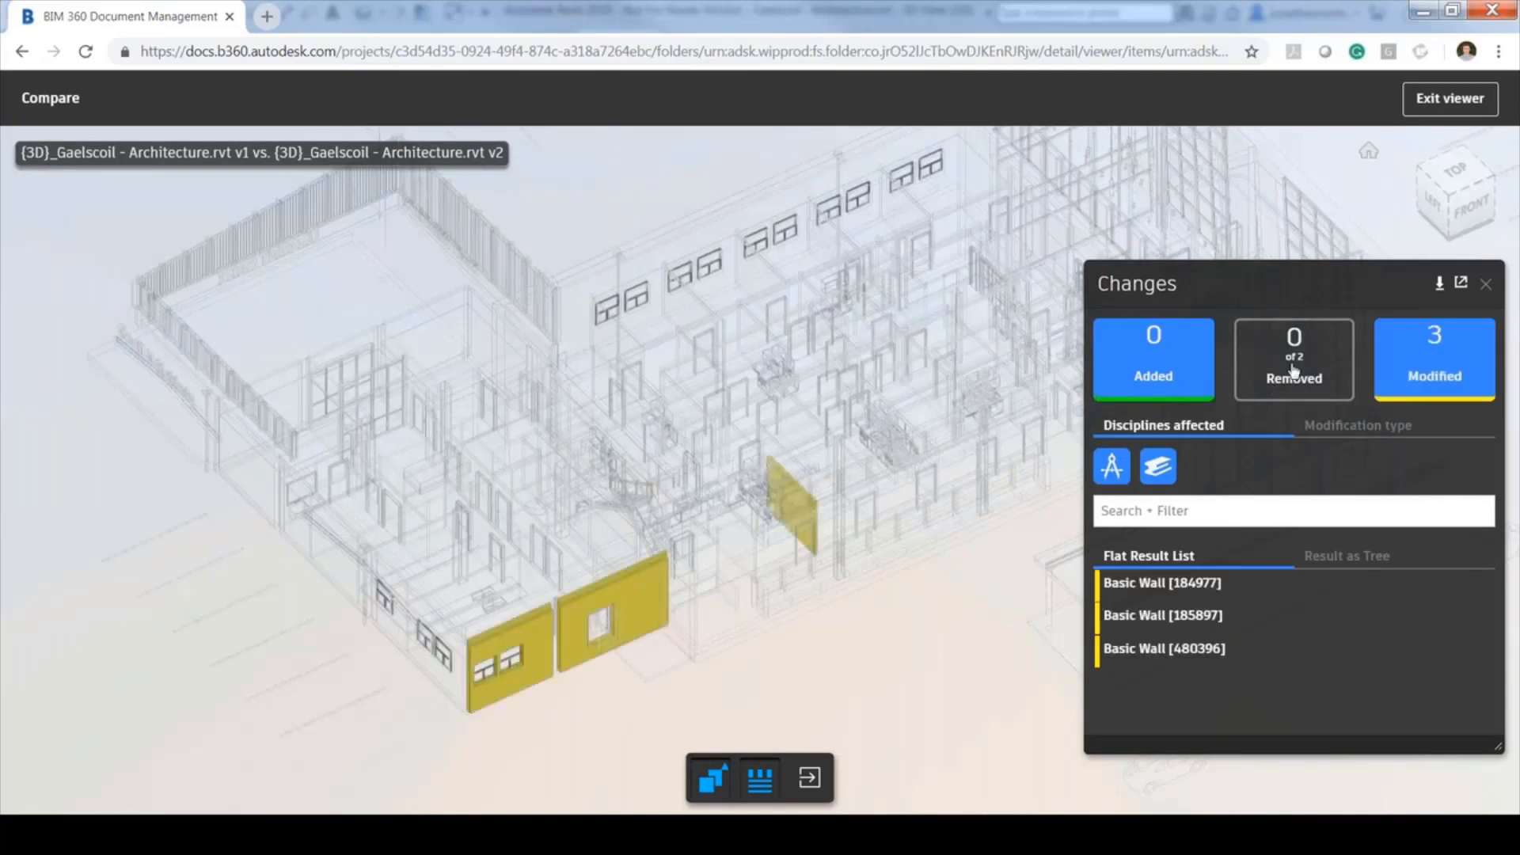
left_click(1294, 371)
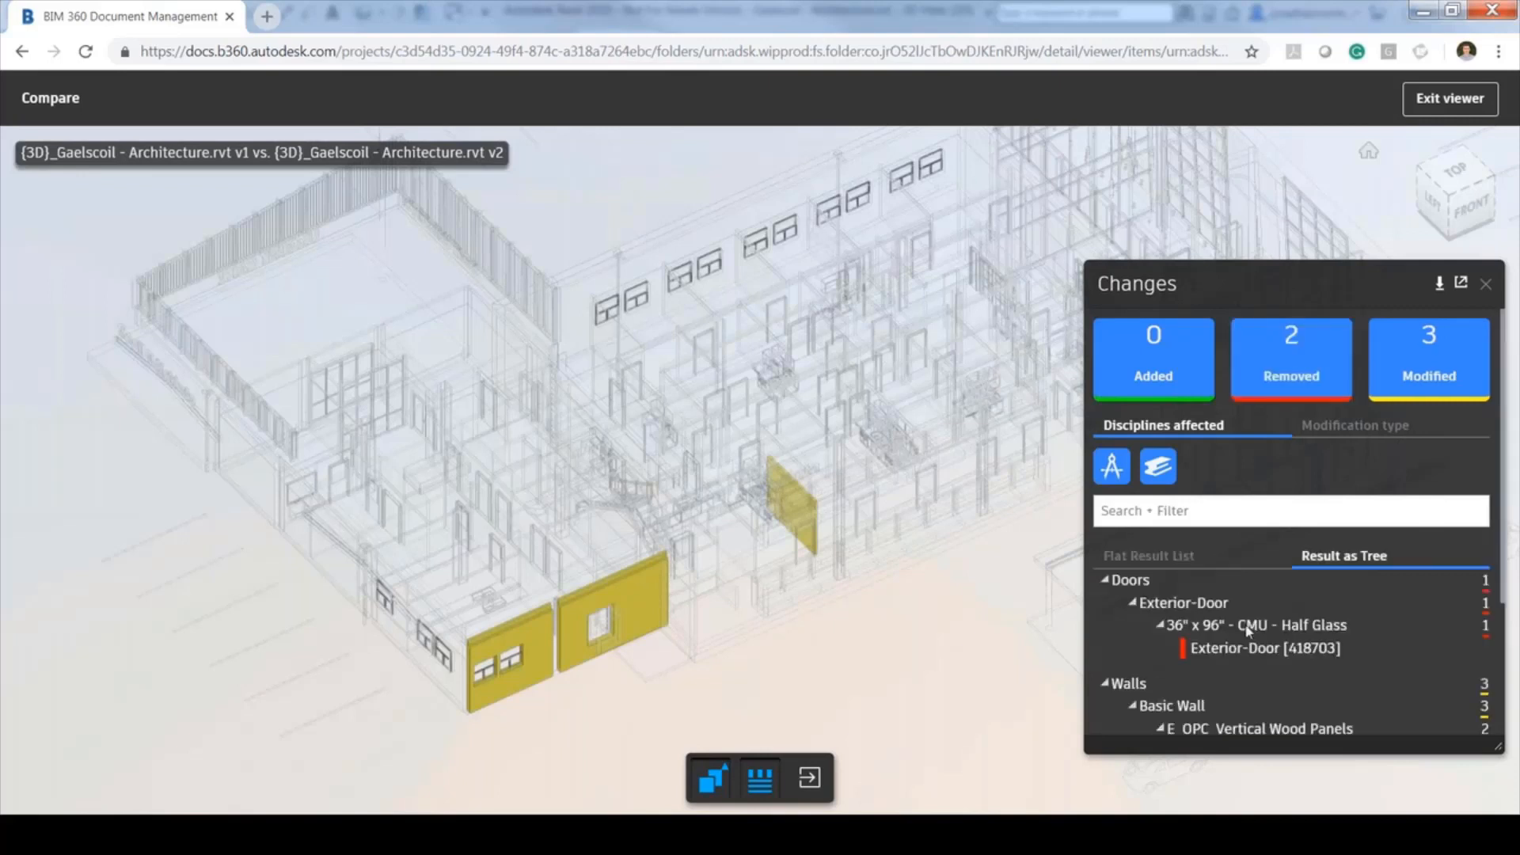
scroll(1267, 497, "down", 3)
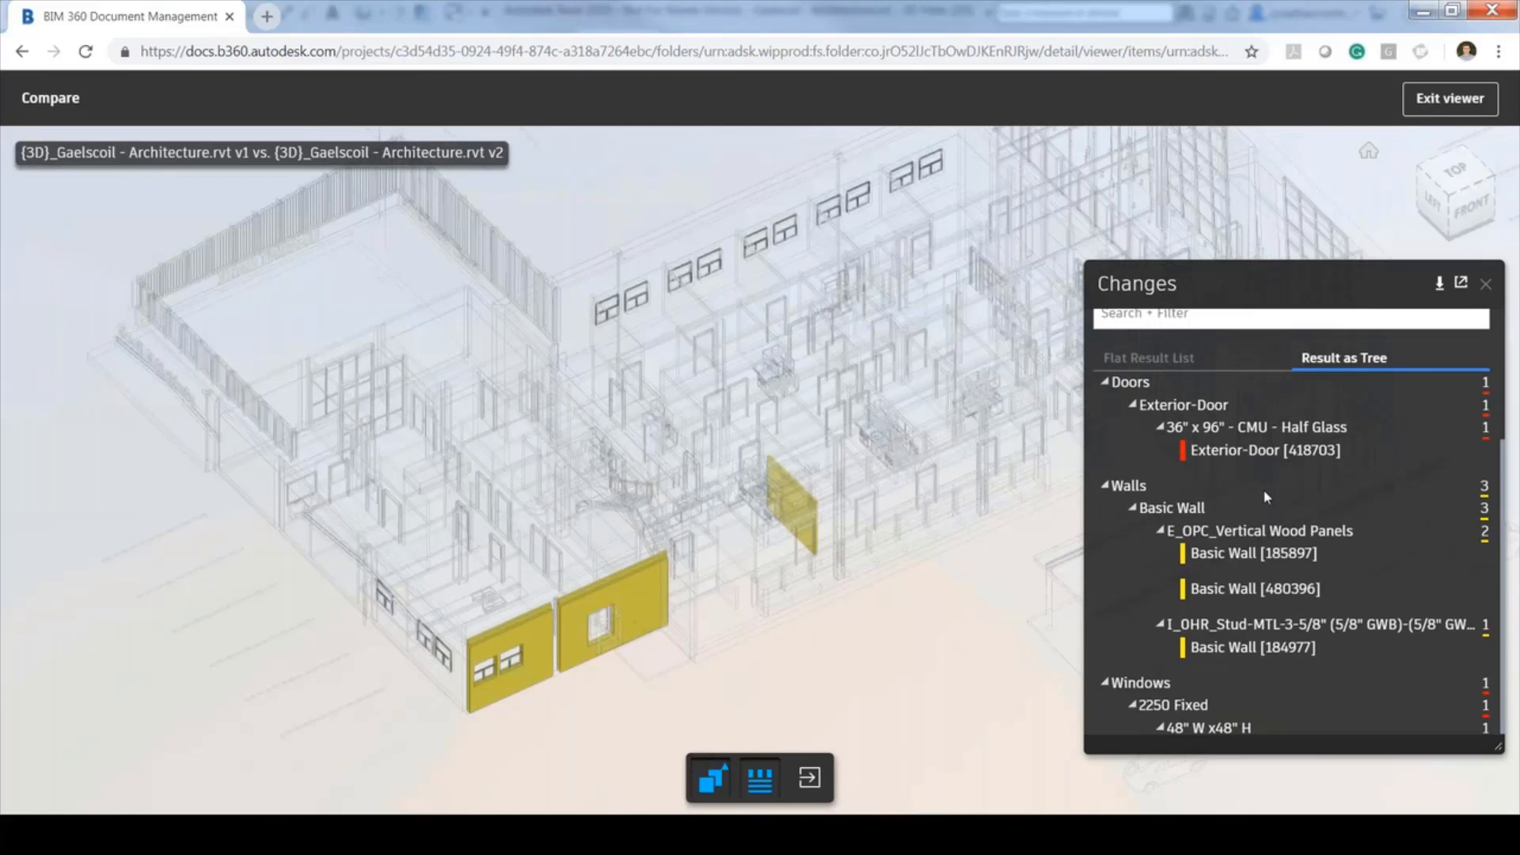
Inspect Basic Wall [184977]'s changes and download the change list as diffexport.csv
left_click(1276, 647)
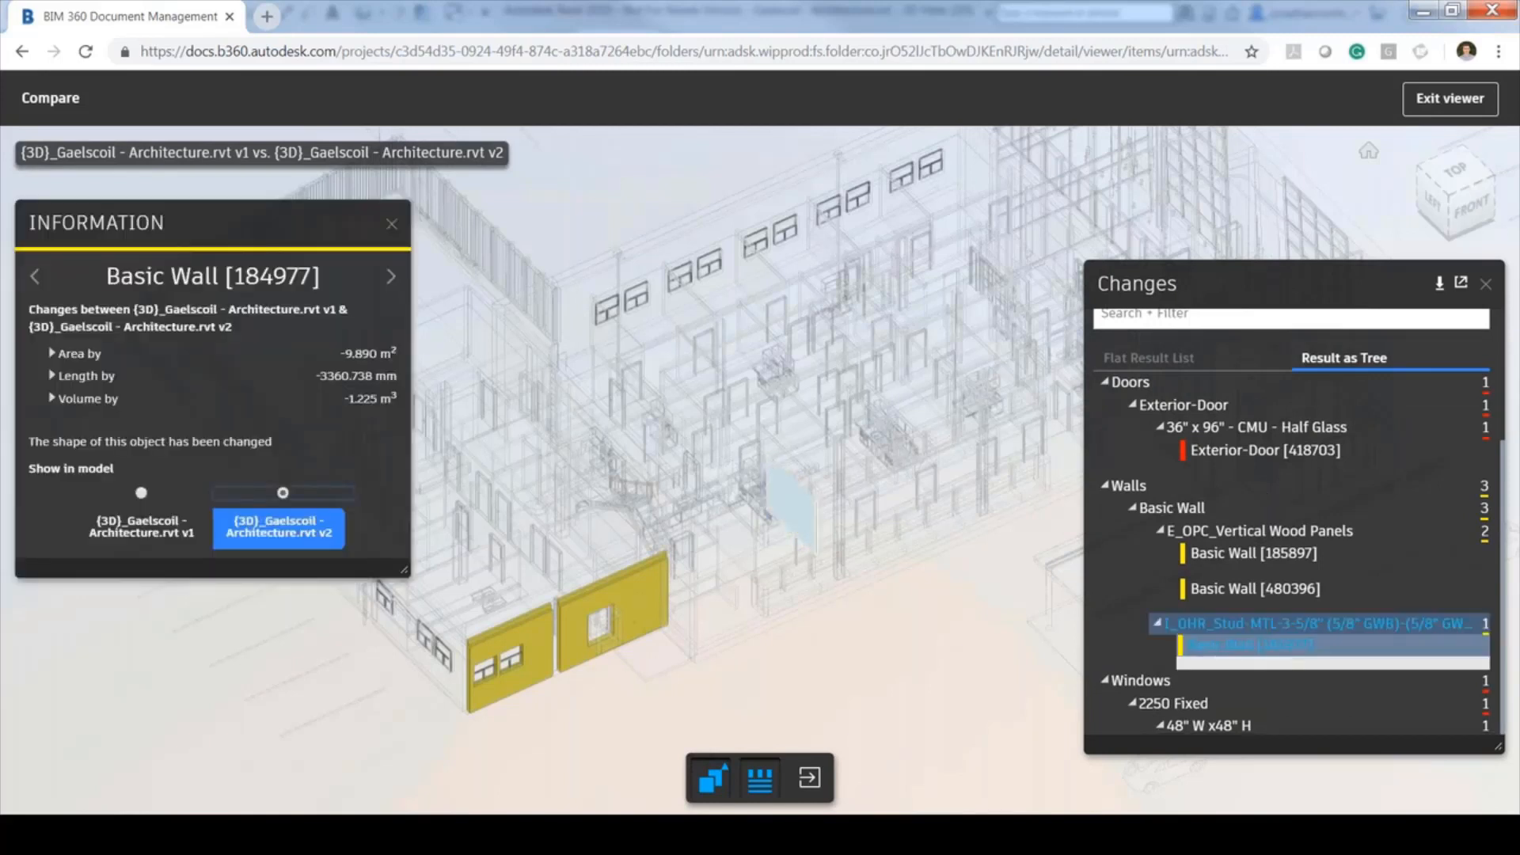
left_click(1439, 285)
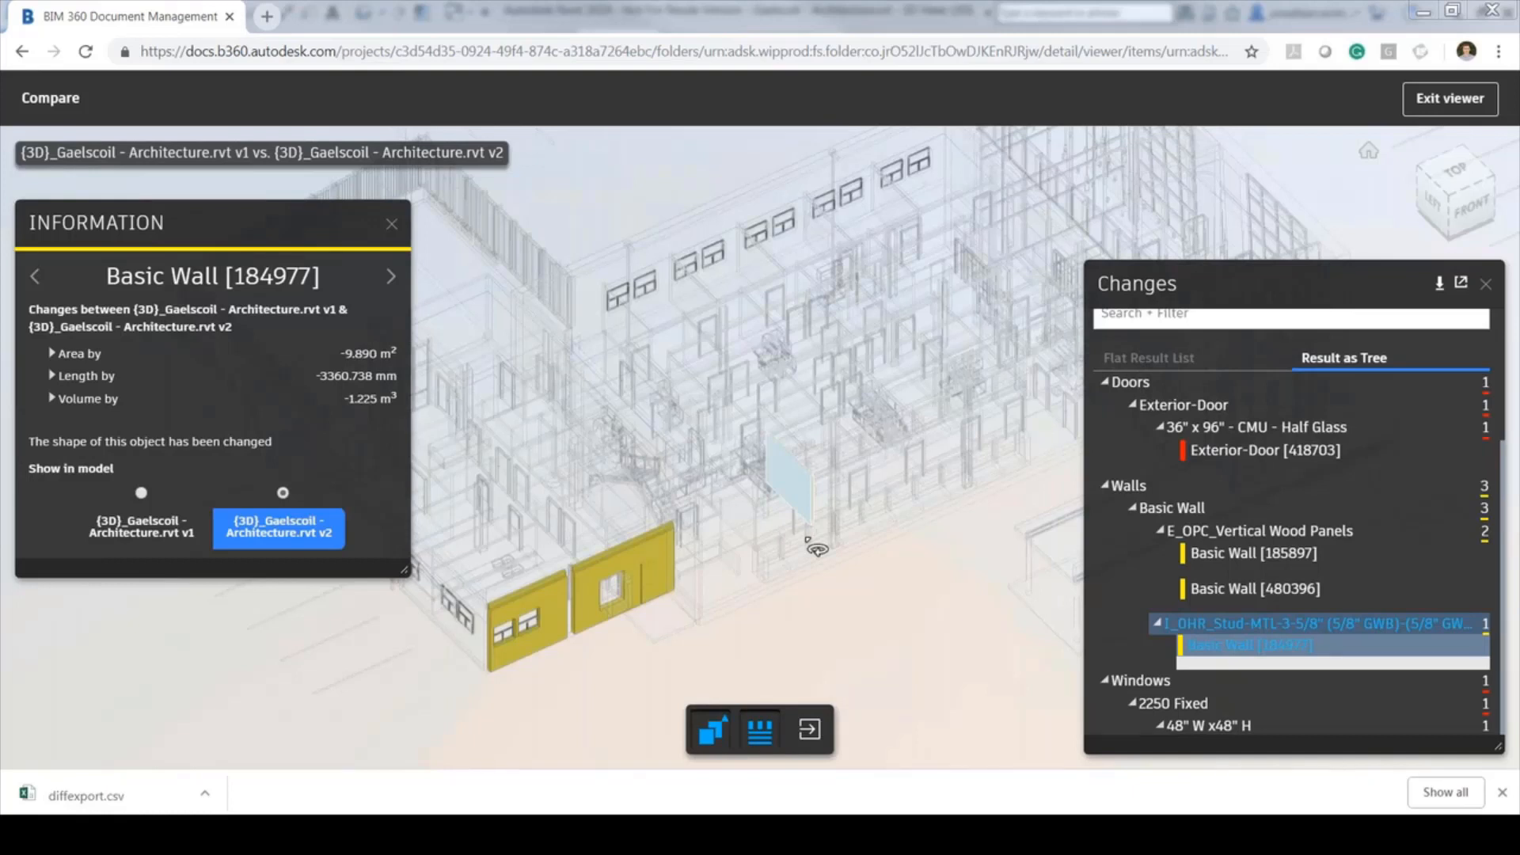
mouse_move(596, 835)
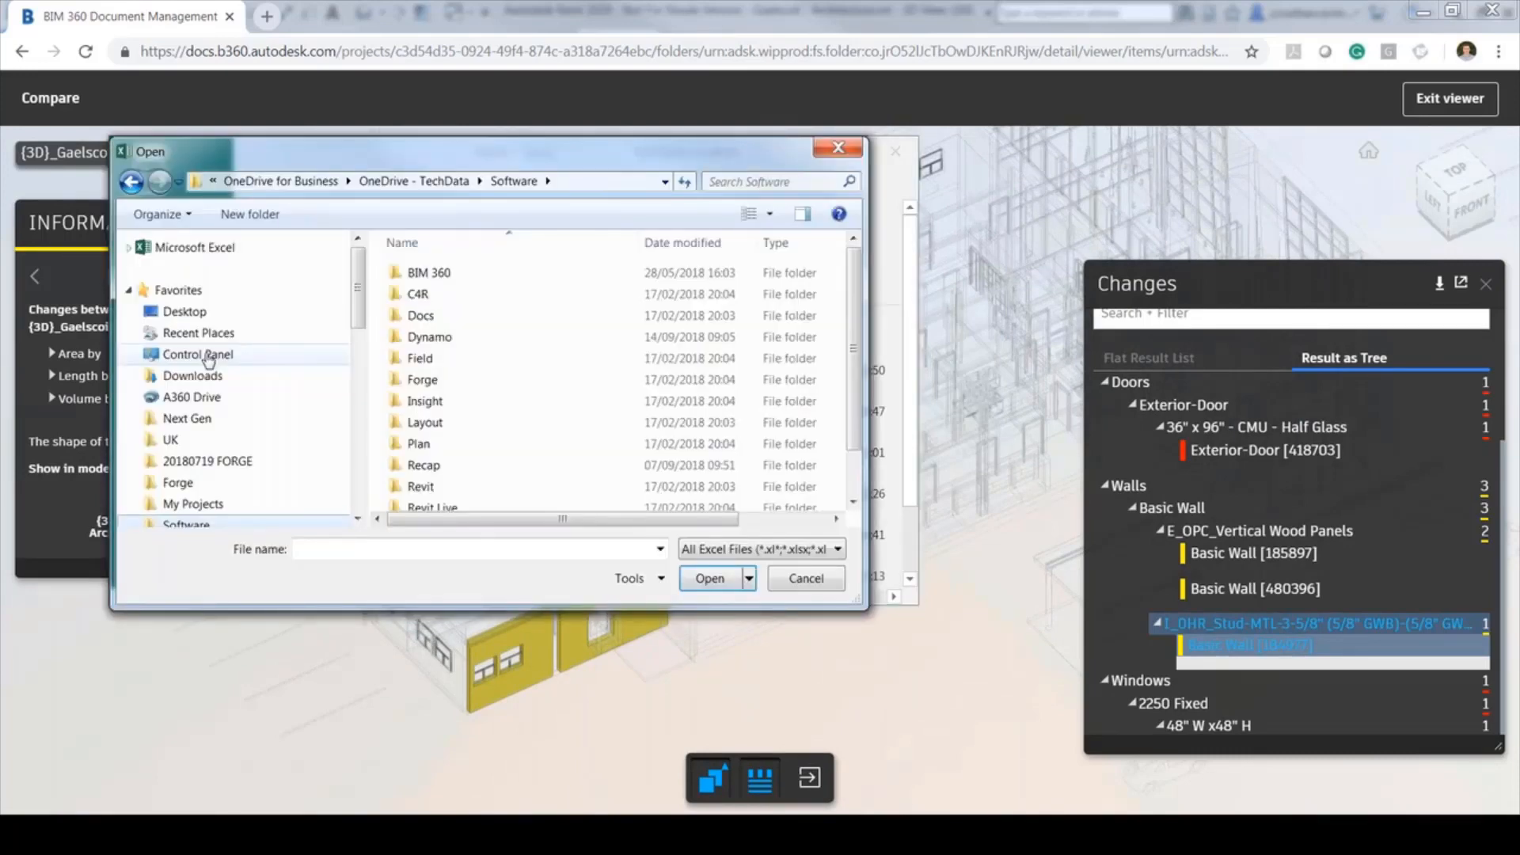
Open diffexport.csv from Downloads using All Files, widen column A, and select A1:F7
left_click(193, 375)
left_click(837, 549)
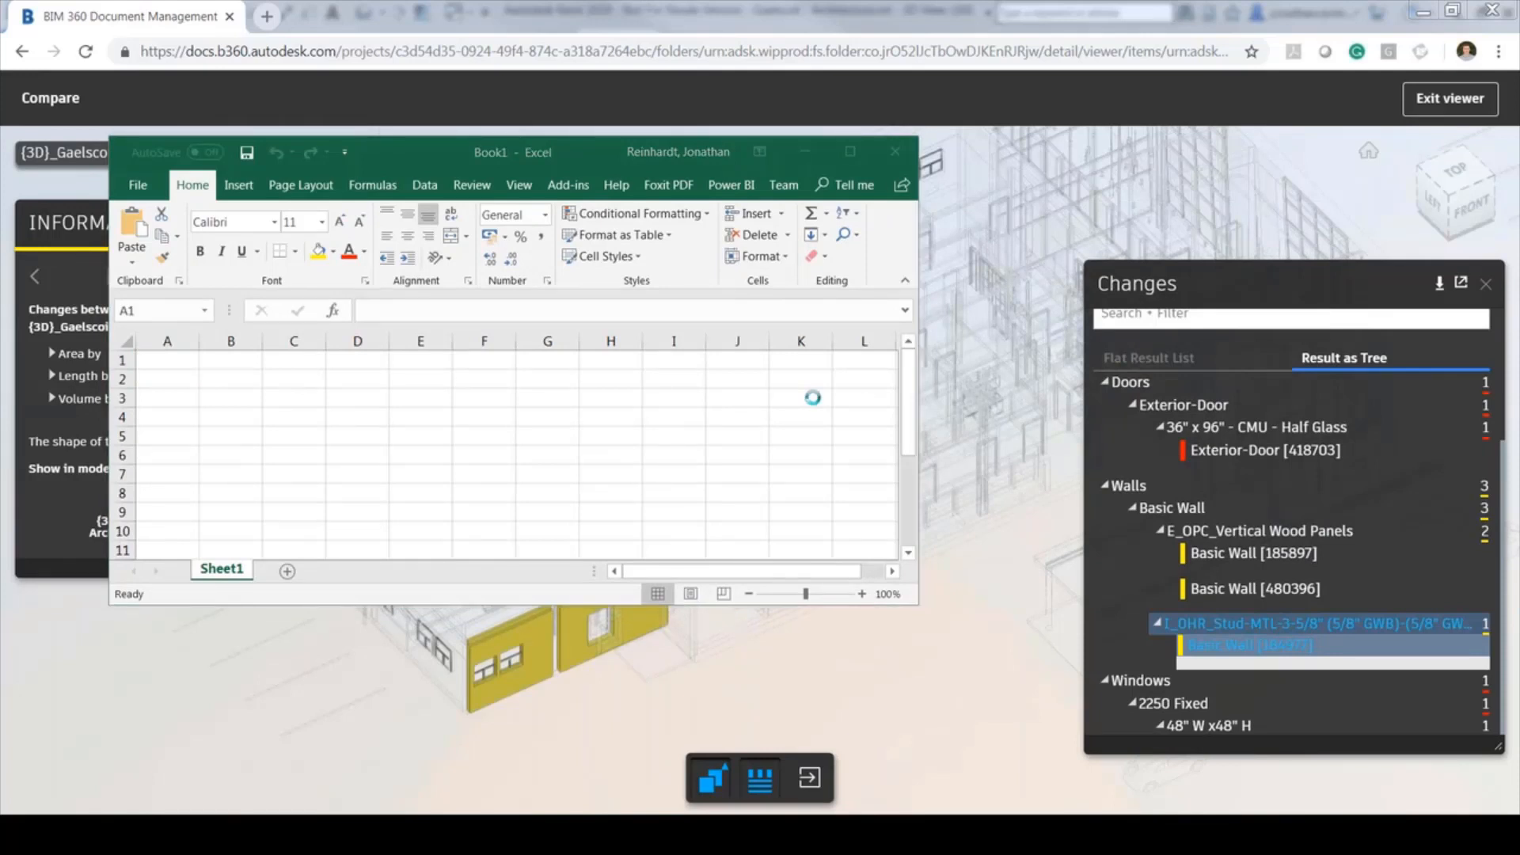
left_click_drag(433, 365, 504, 365)
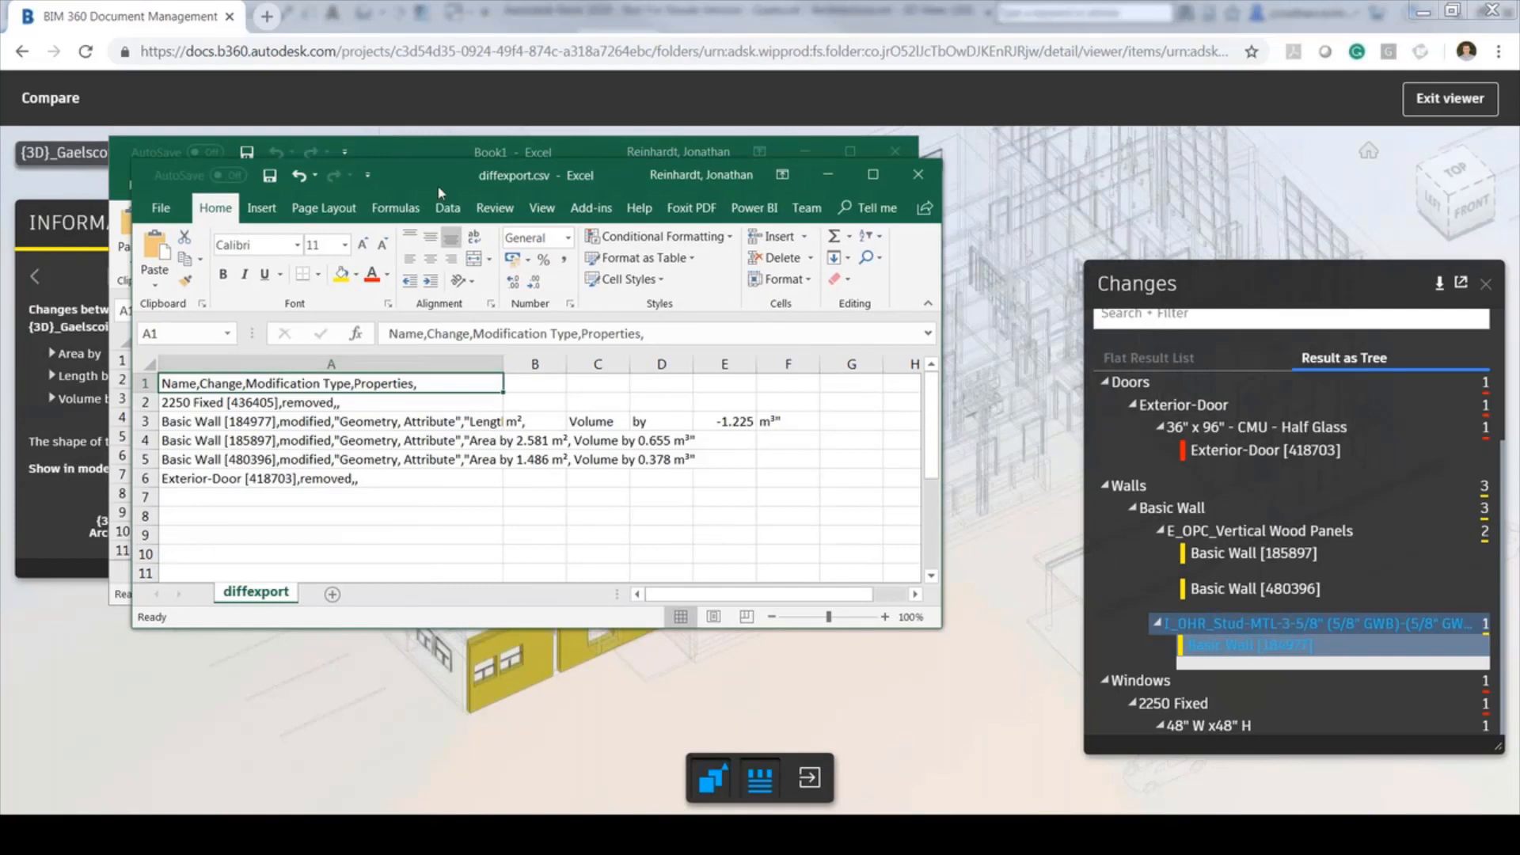
left_click_drag(437, 183, 974, 297)
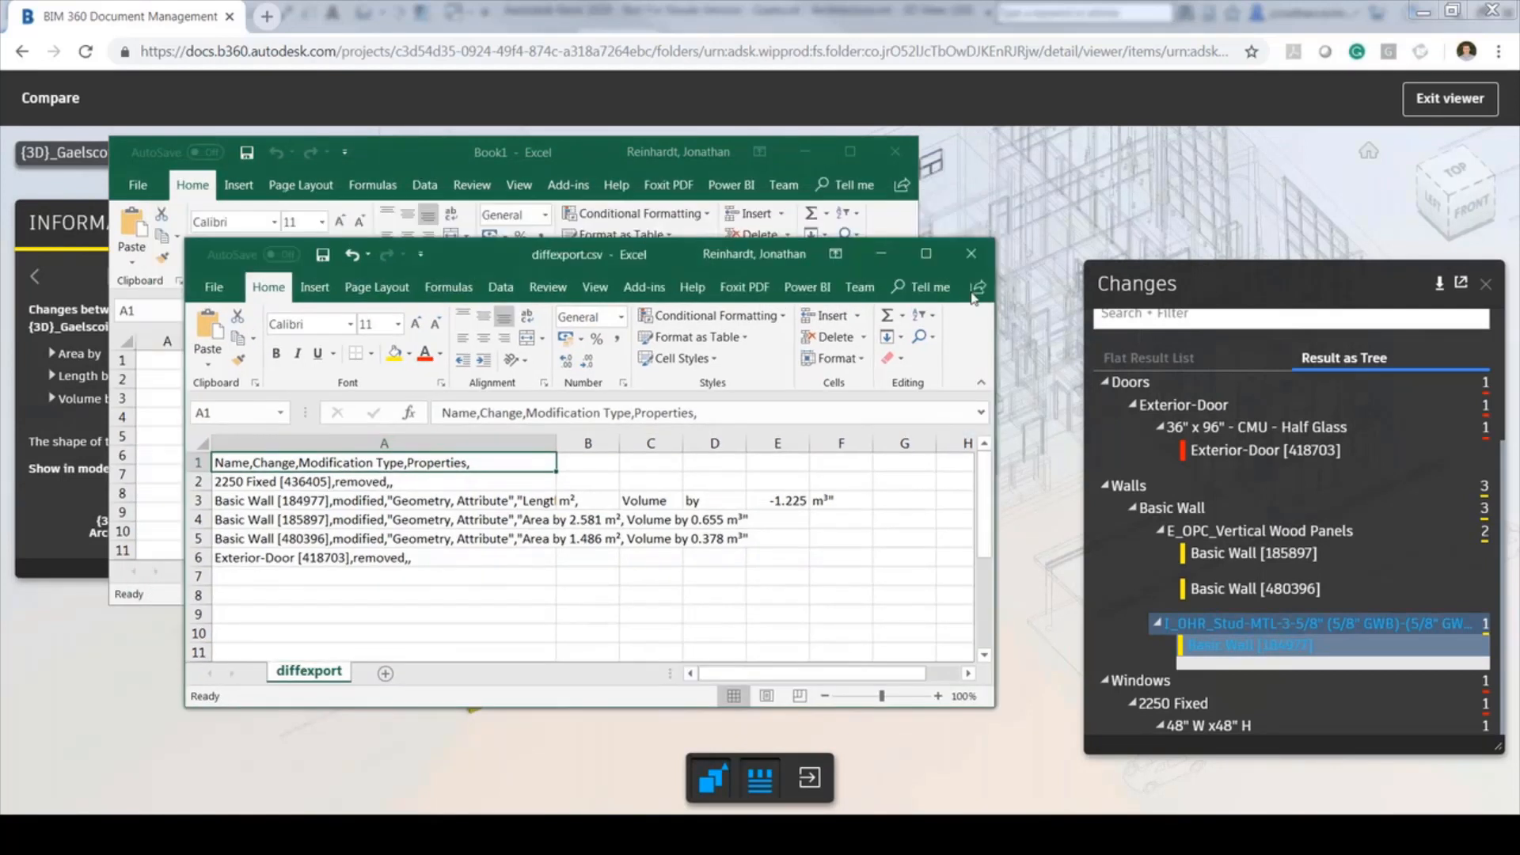
left_click_drag(841, 576, 384, 463)
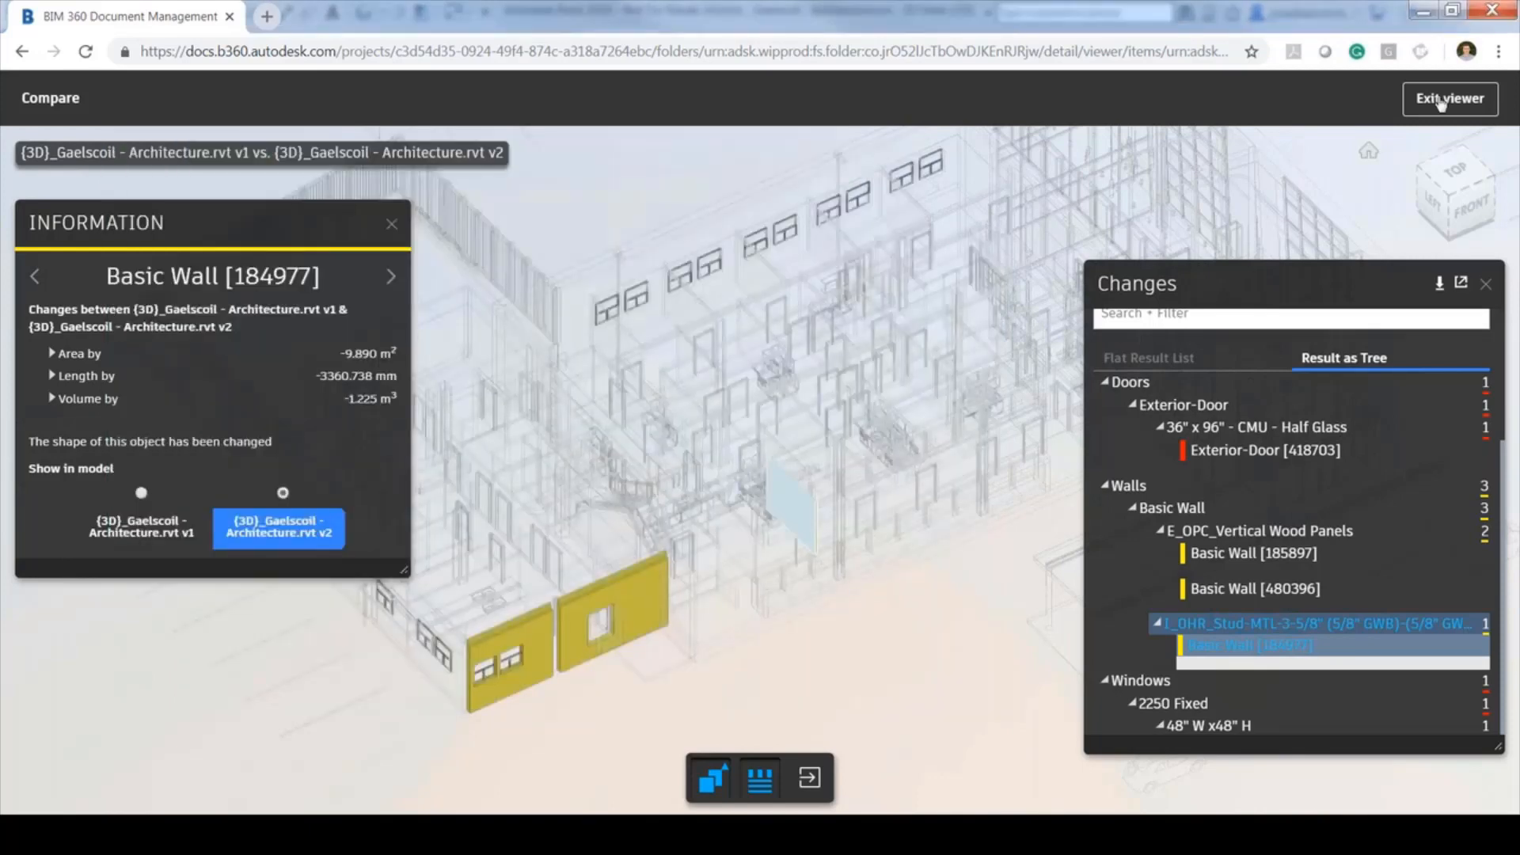
Exit the viewer and share the ISSUED folder by email with a project member
left_click(1441, 101)
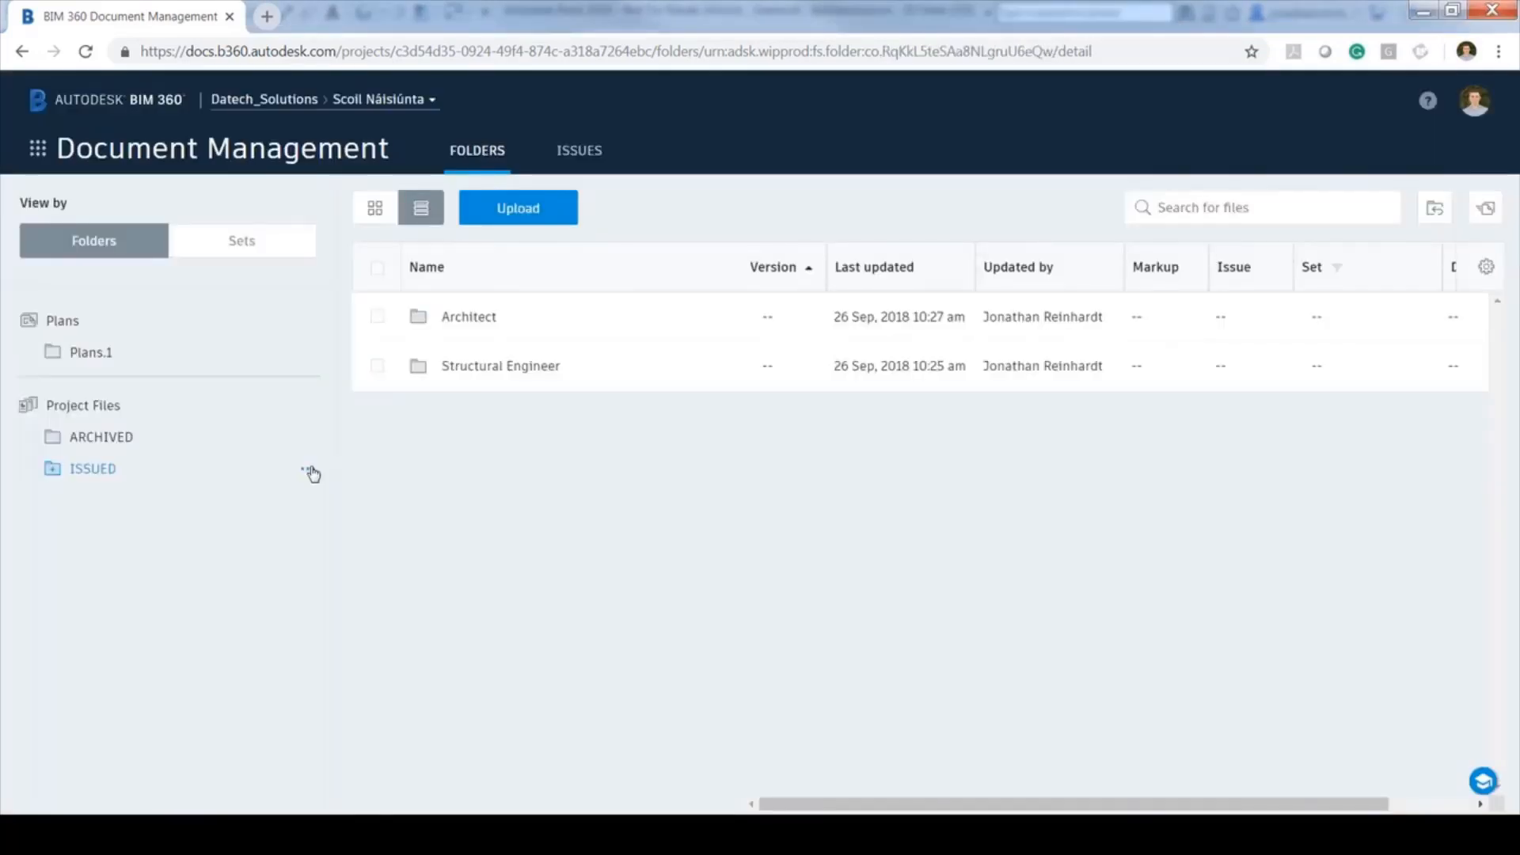
left_click(309, 471)
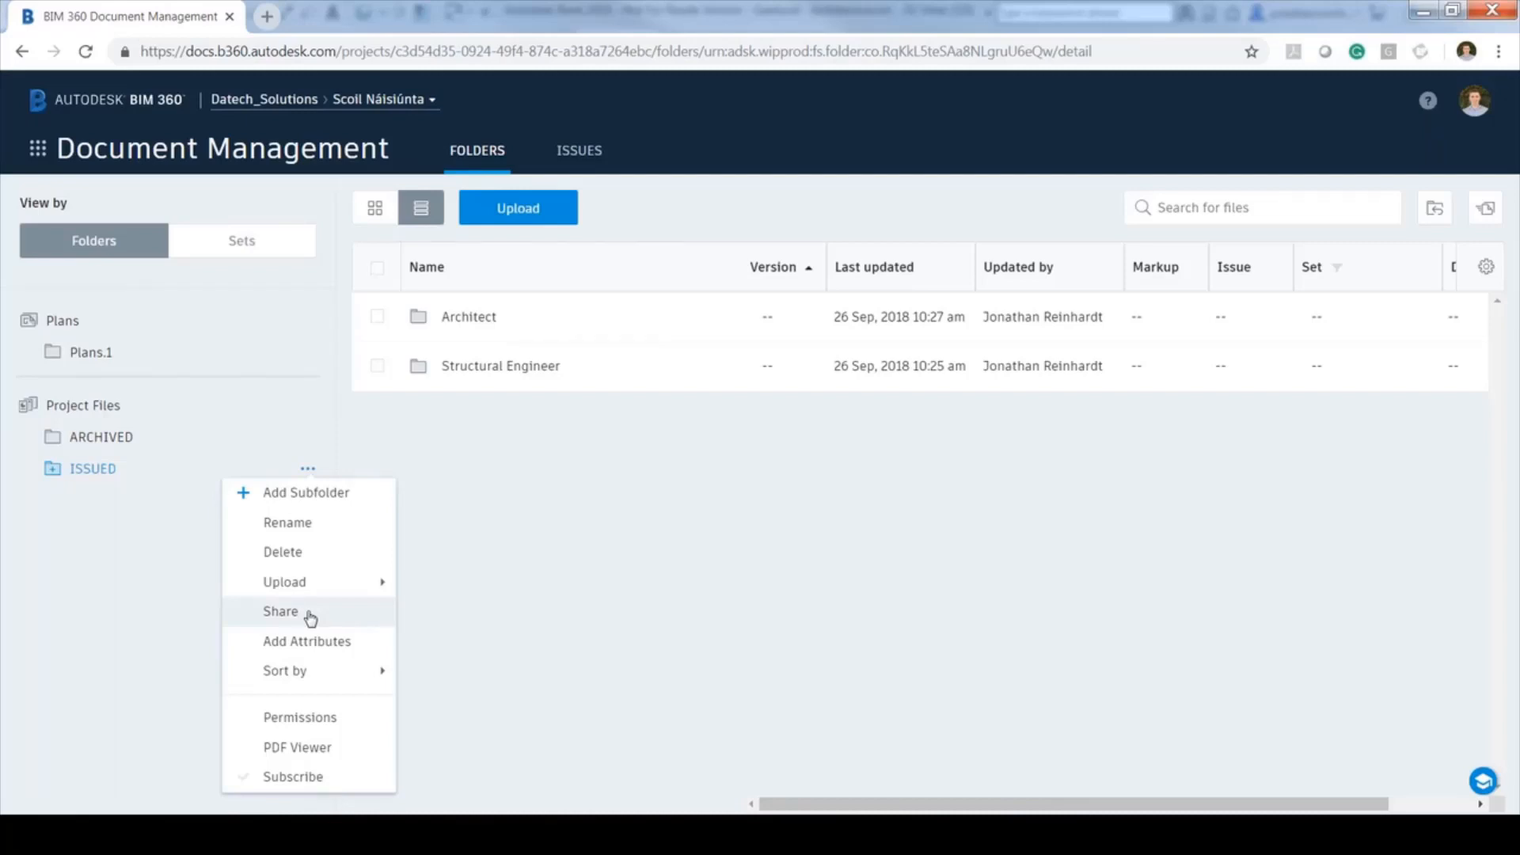
left_click(281, 611)
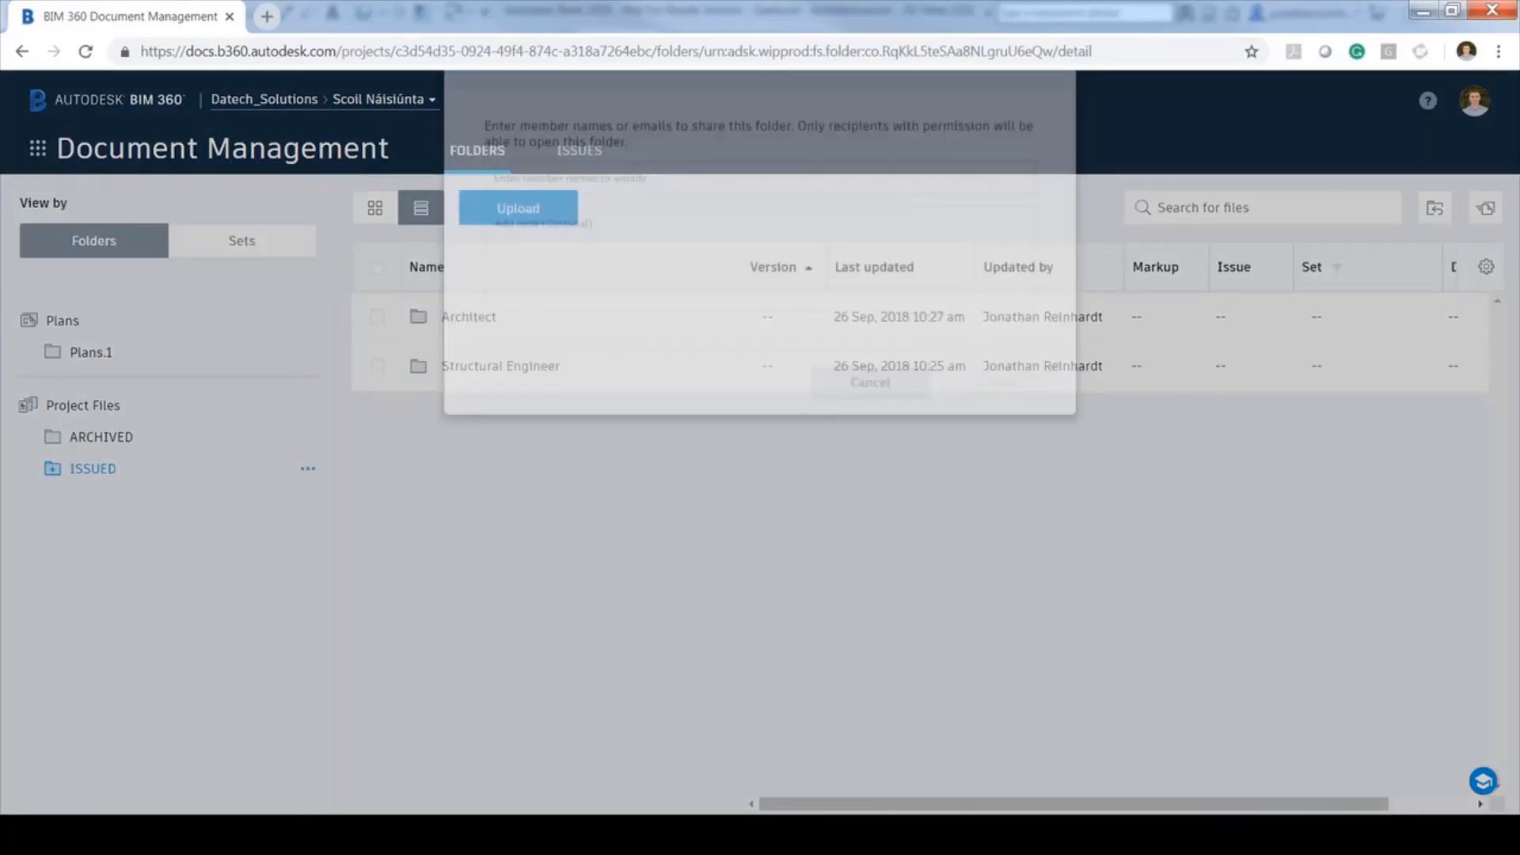
type("paul")
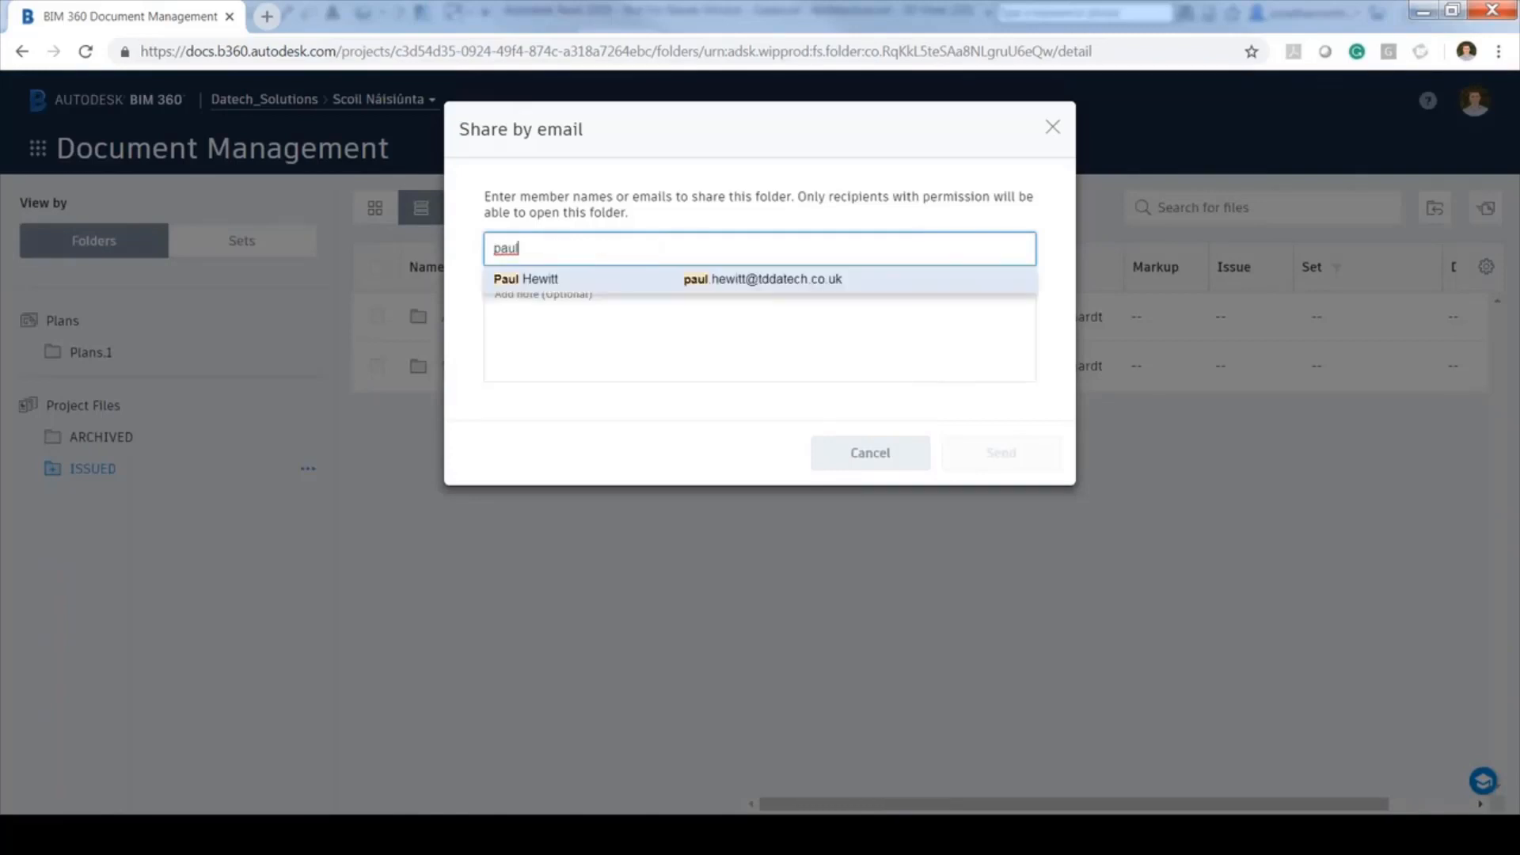
left_click(546, 279)
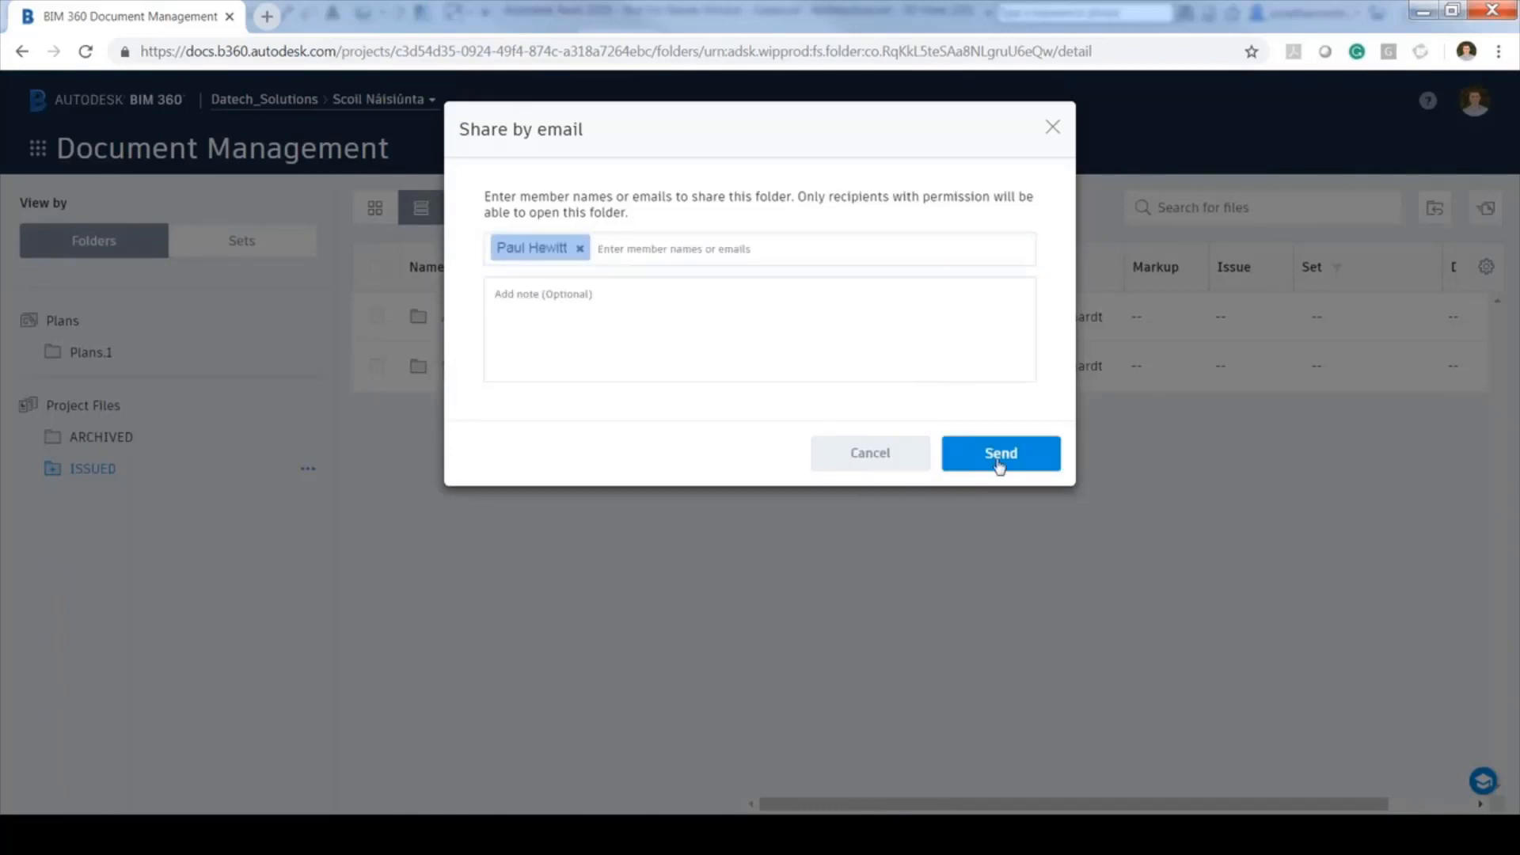
left_click(999, 463)
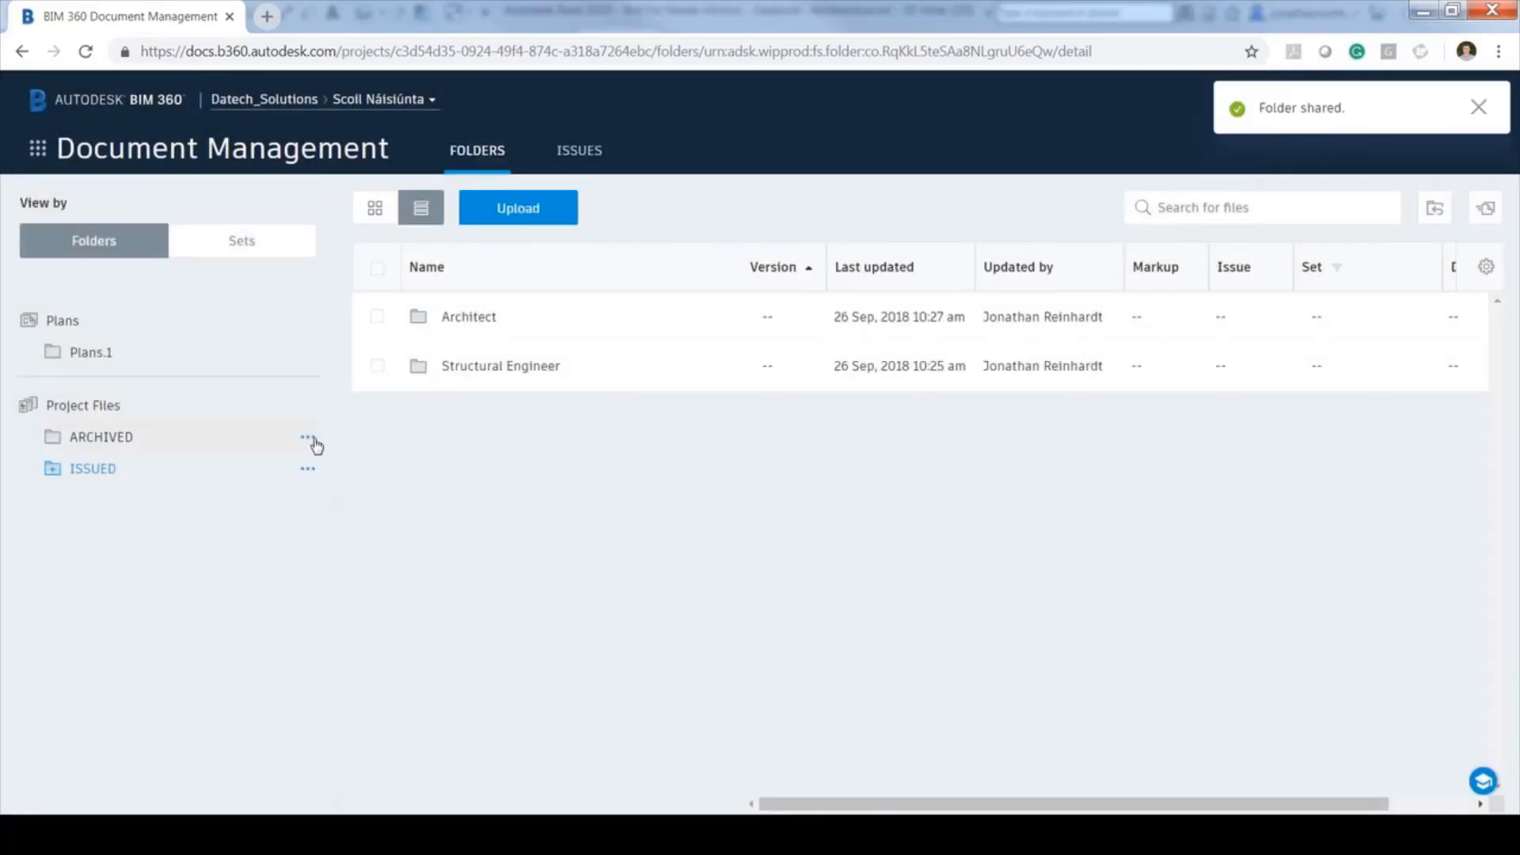
Open the Architect subfolder inside ISSUED
left_click(308, 439)
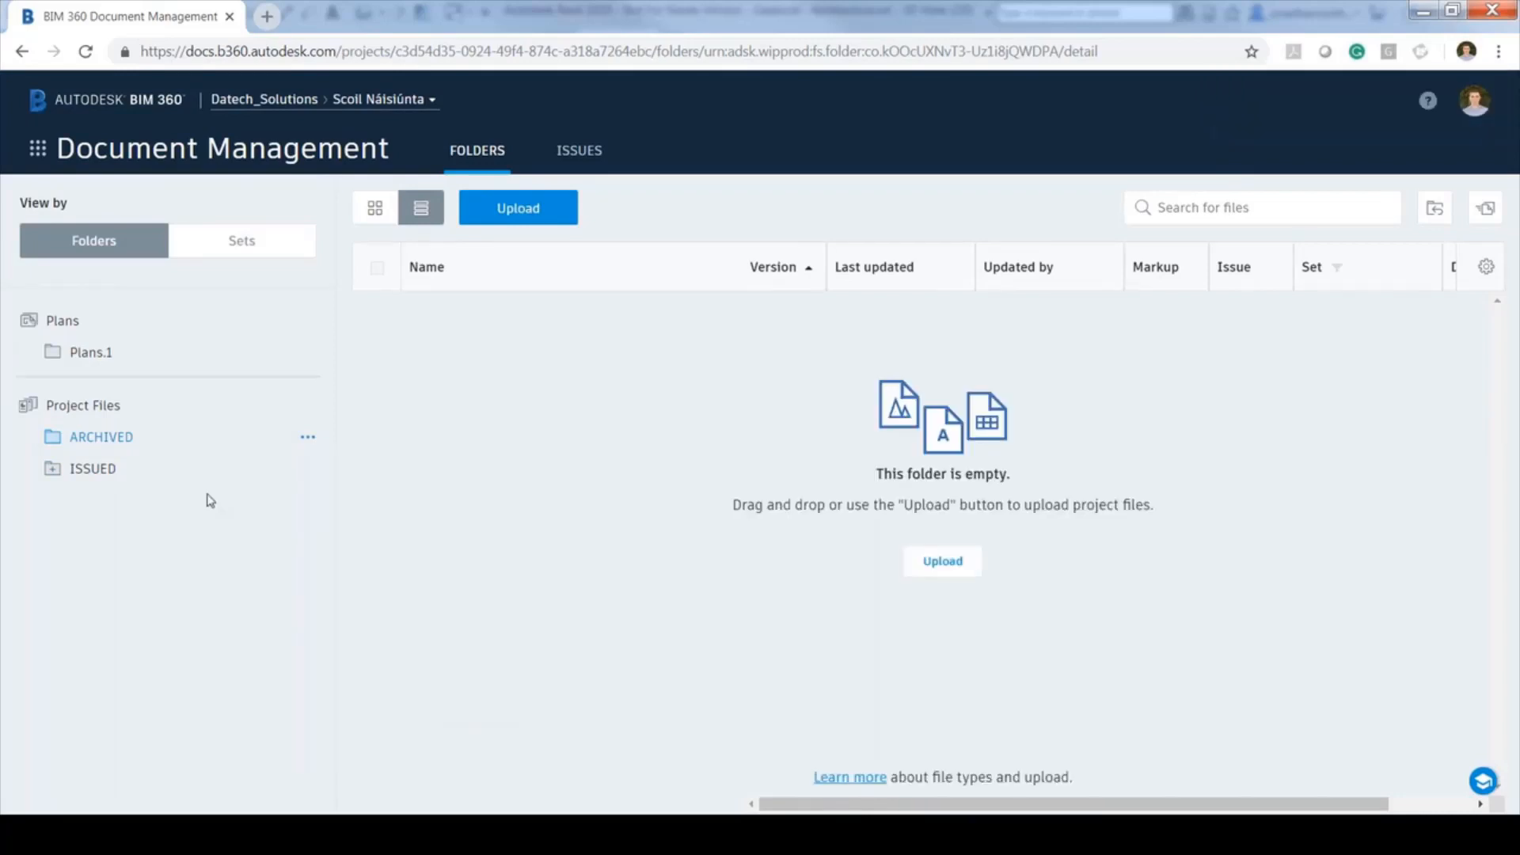
left_click(207, 466)
left_click(469, 317)
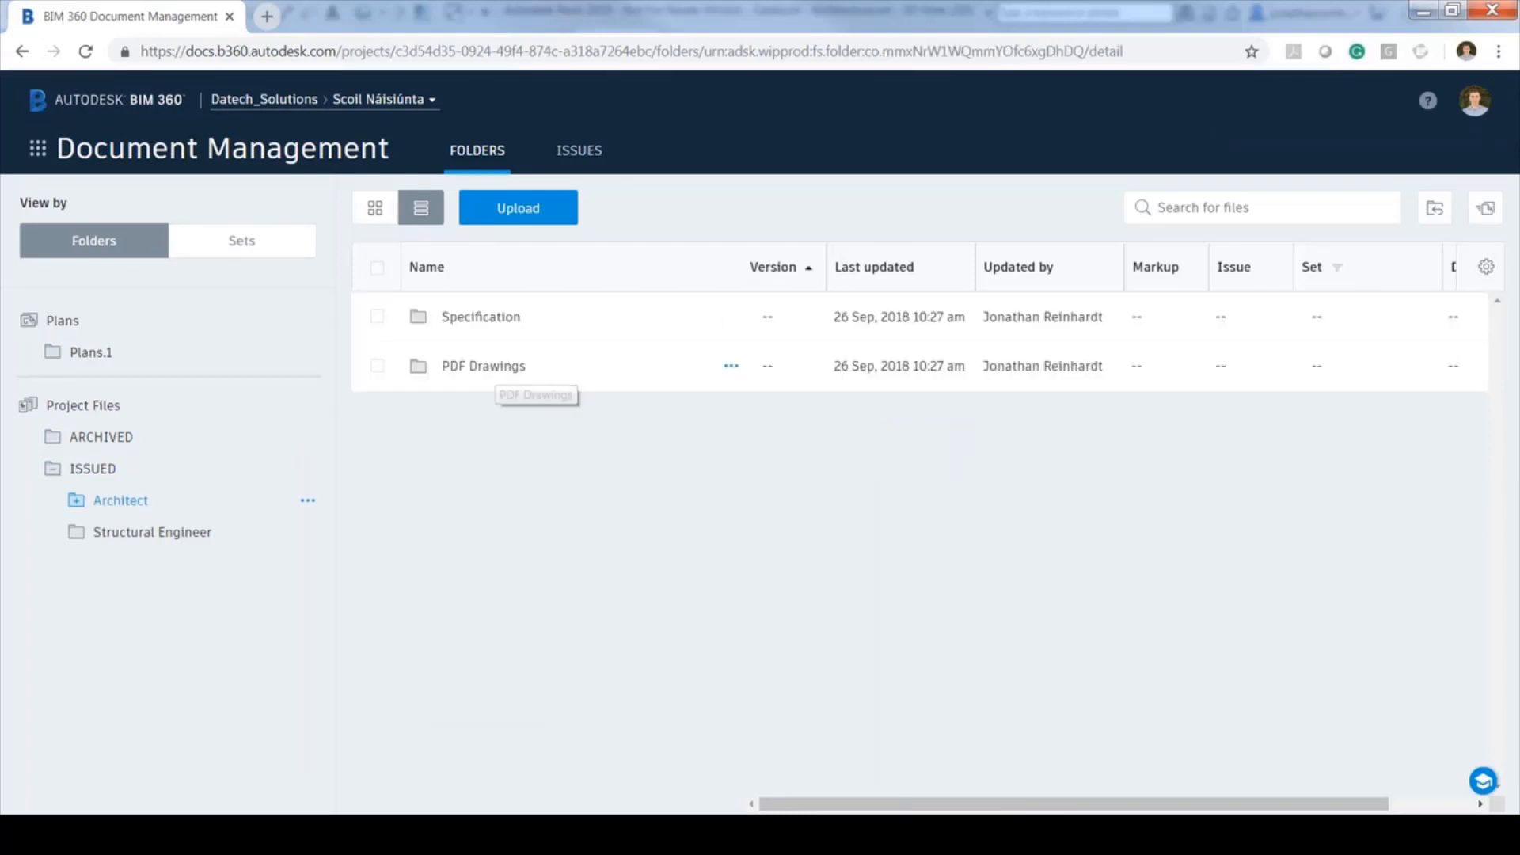
Open PDF Drawings, preview sheet A201 in a new tab, and return to Document Management
left_click(485, 366)
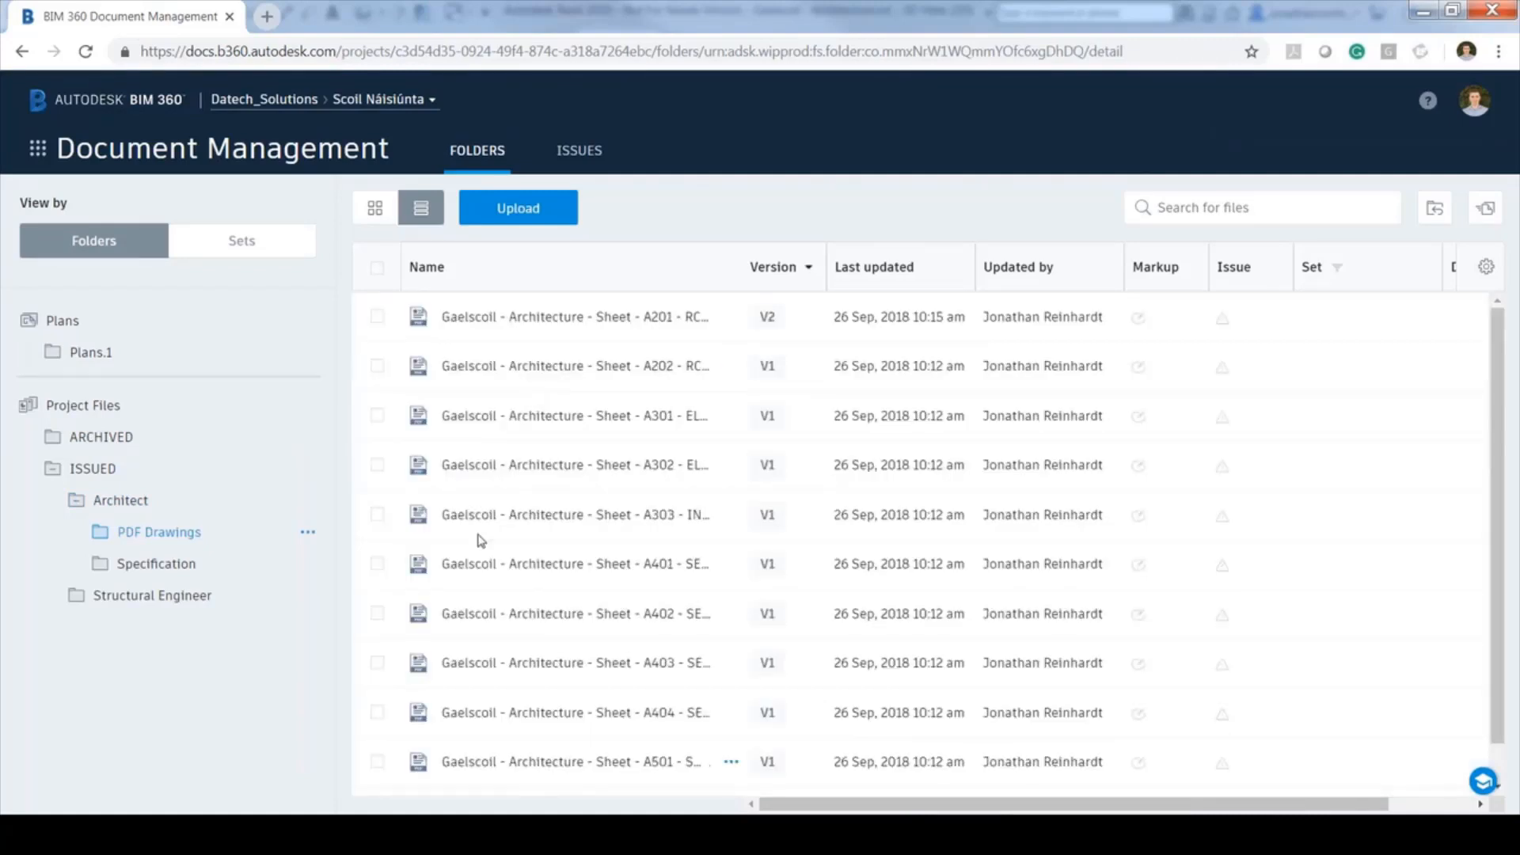
left_click(582, 319)
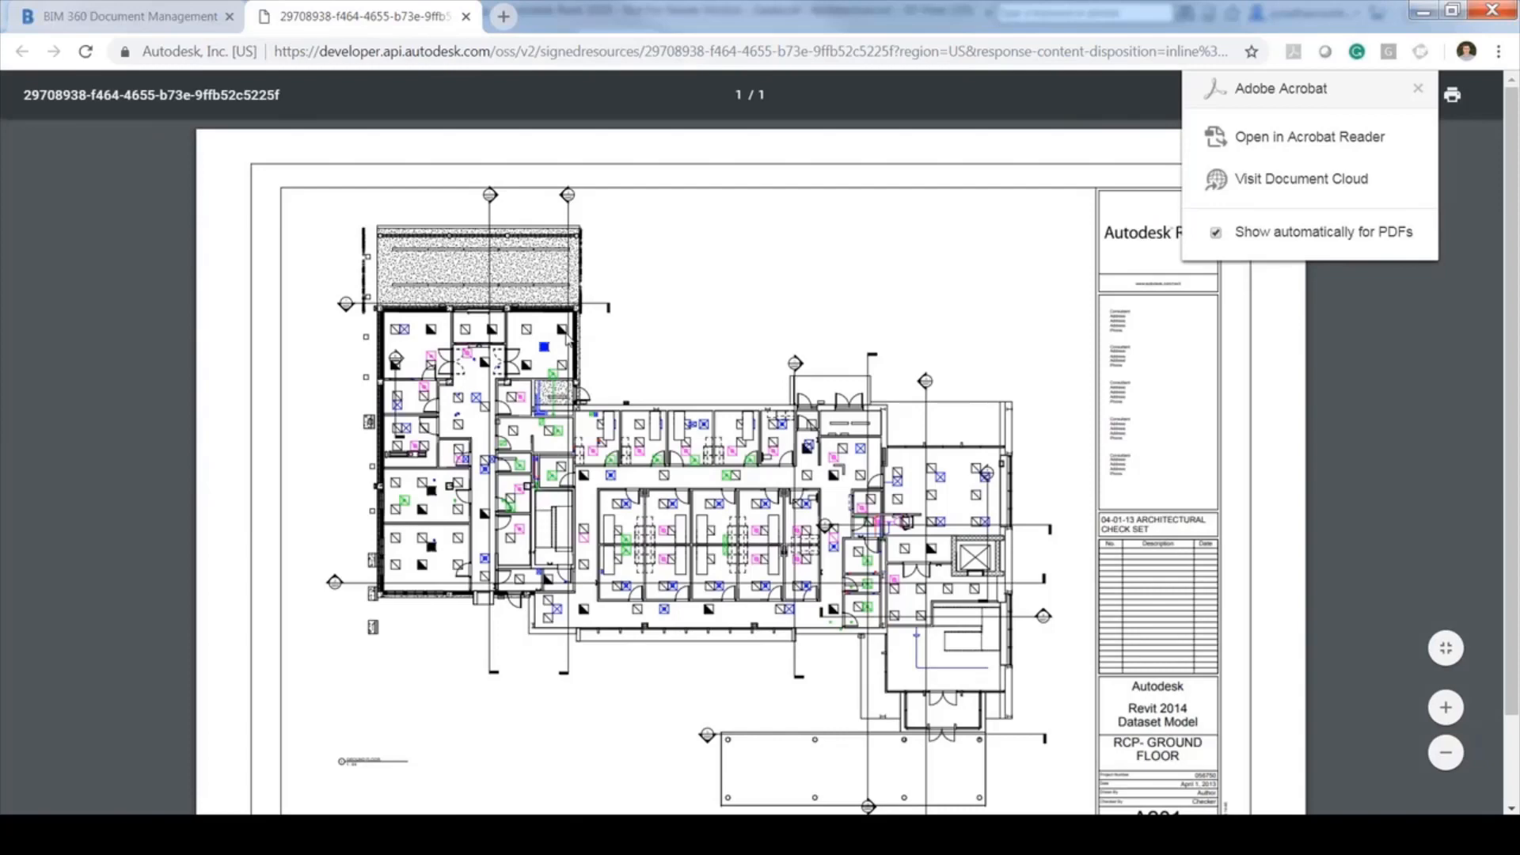
key("ctrl+shift+Tab")
Open sheet A201 RCP- GROUND FLOOR, version V2, in the BIM viewer from its context menu
right_click(645, 327)
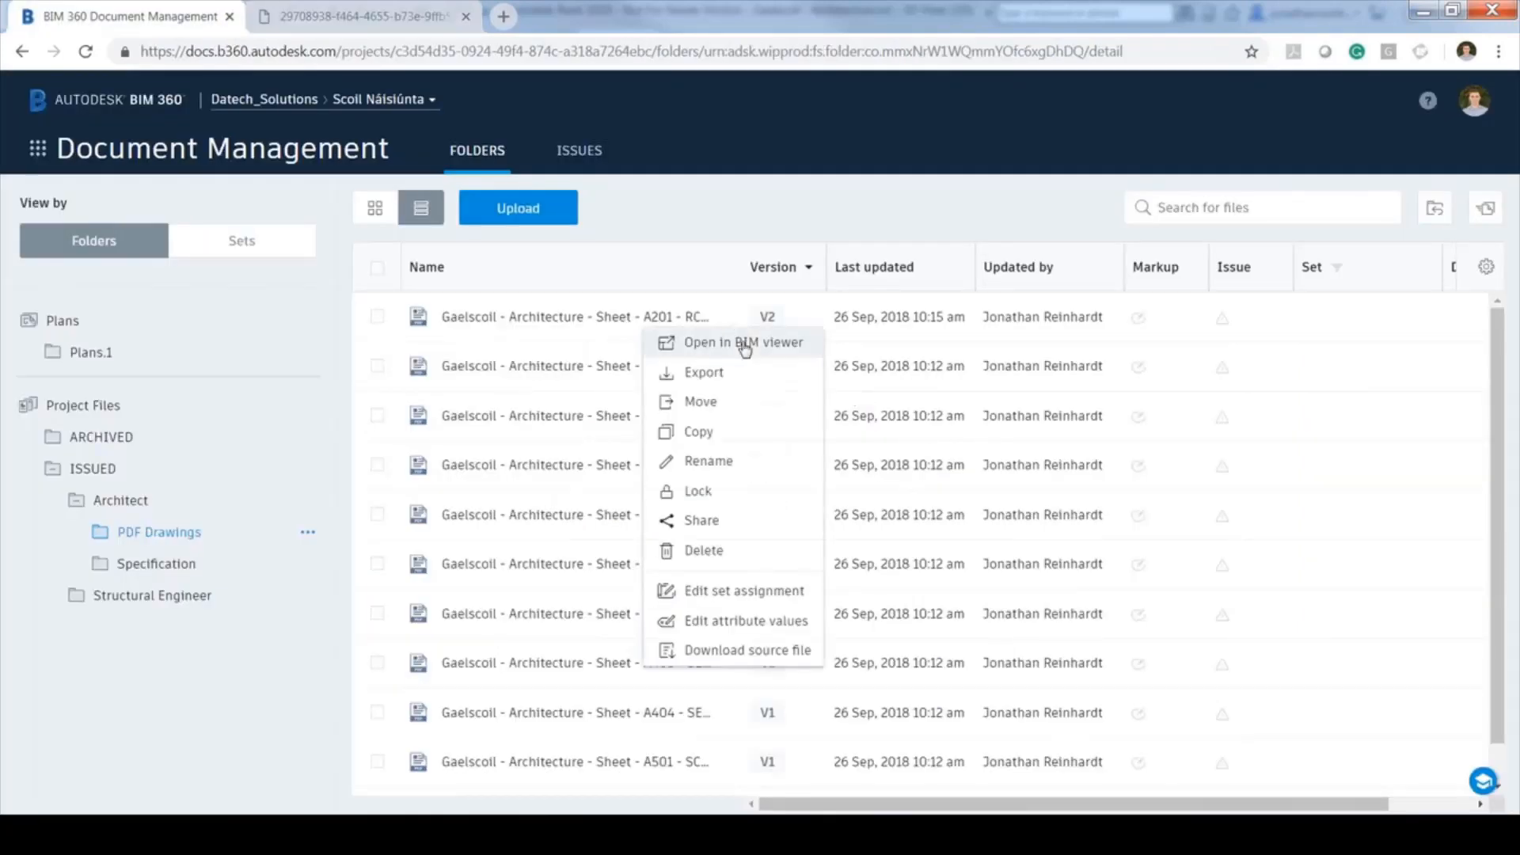
left_click(744, 343)
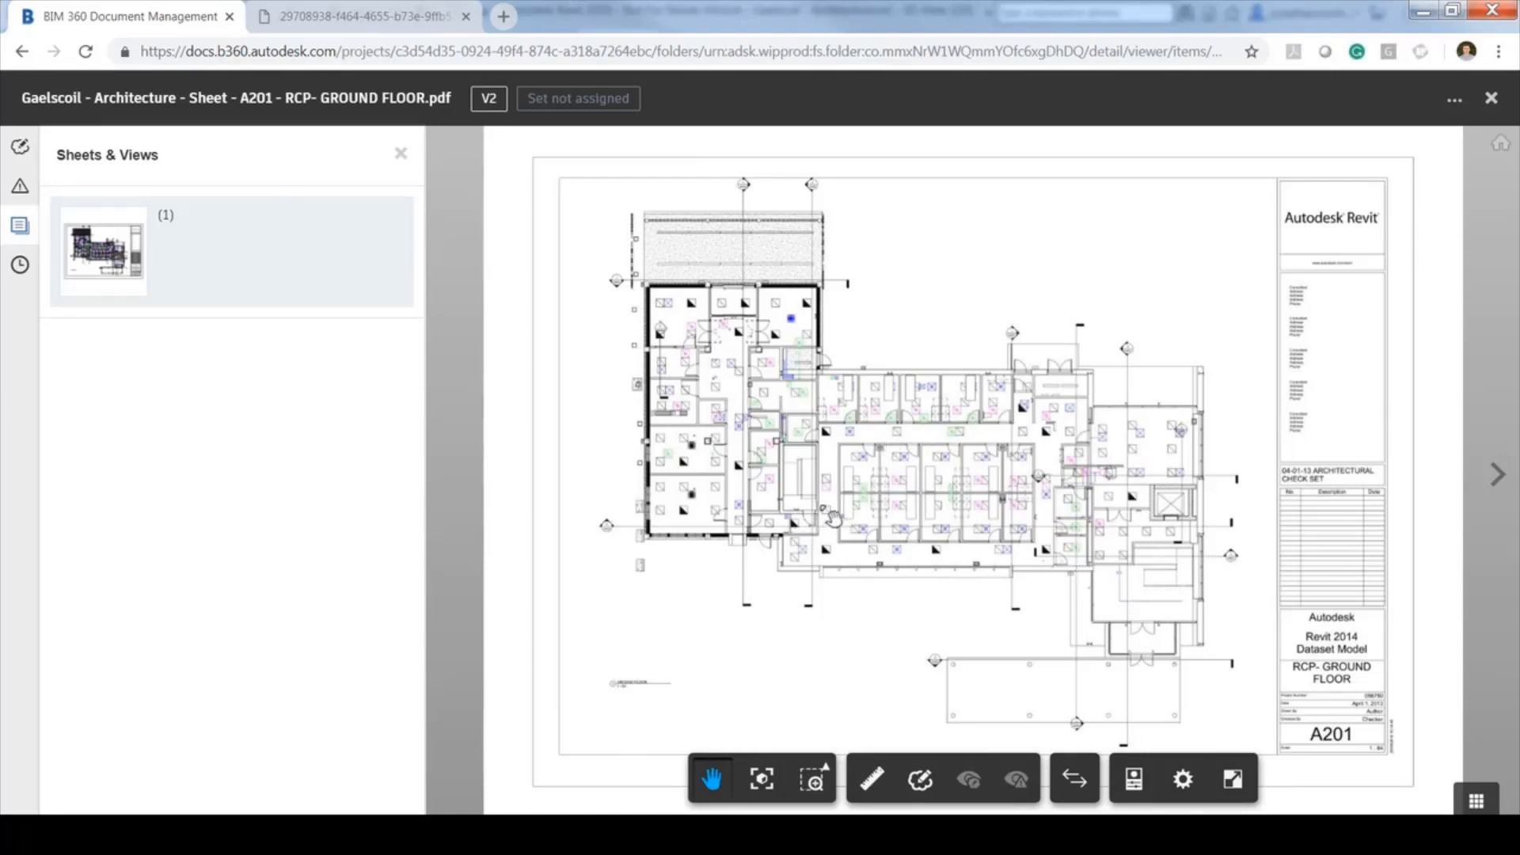
Compare sheet A201 V2 against V1, exit the comparison, and pan to the changed wall
left_click(1076, 780)
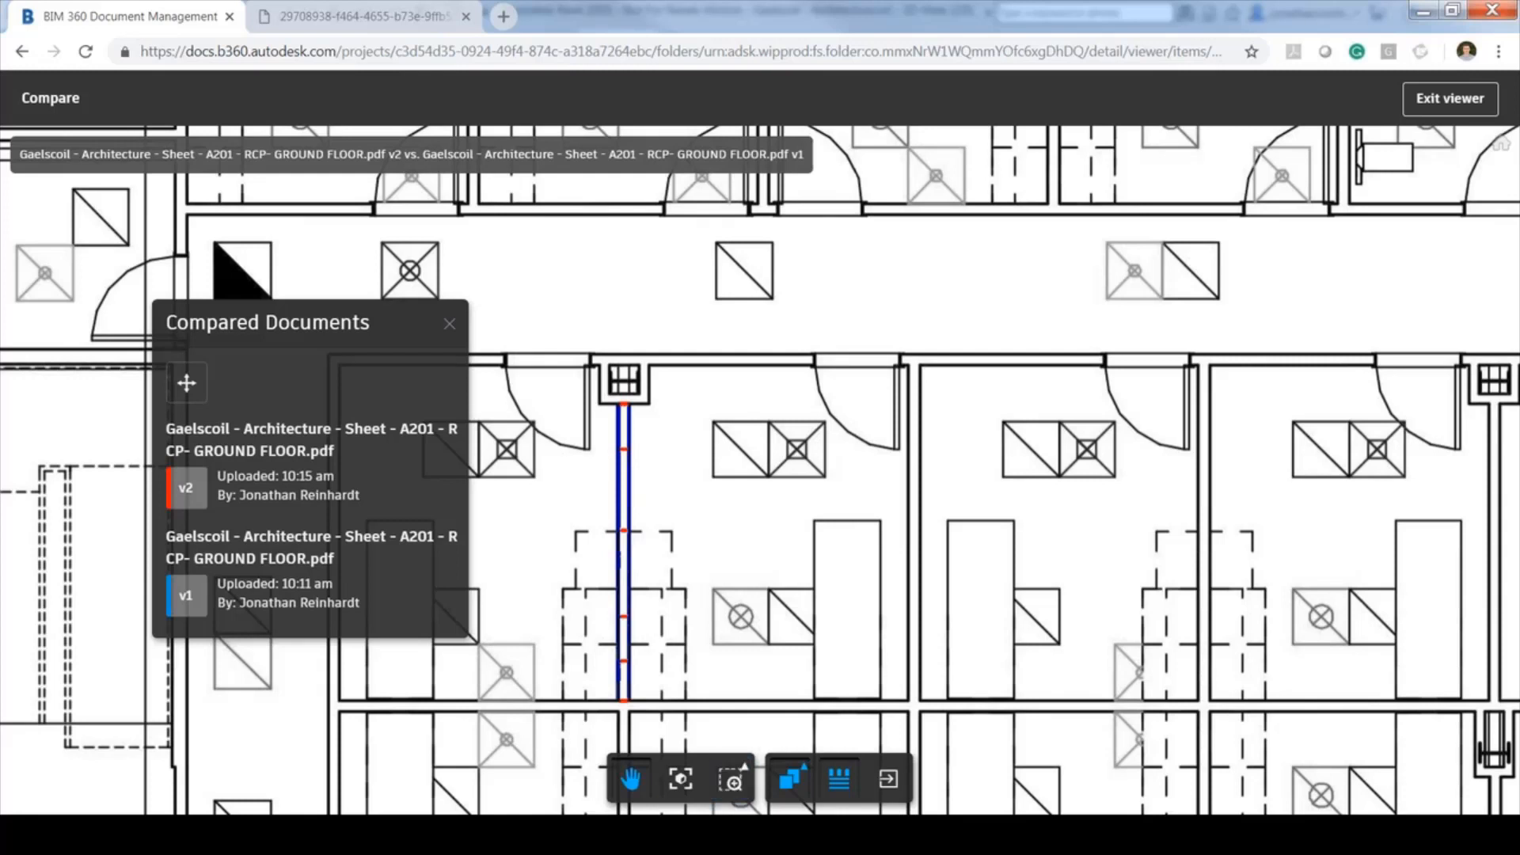
left_click(887, 781)
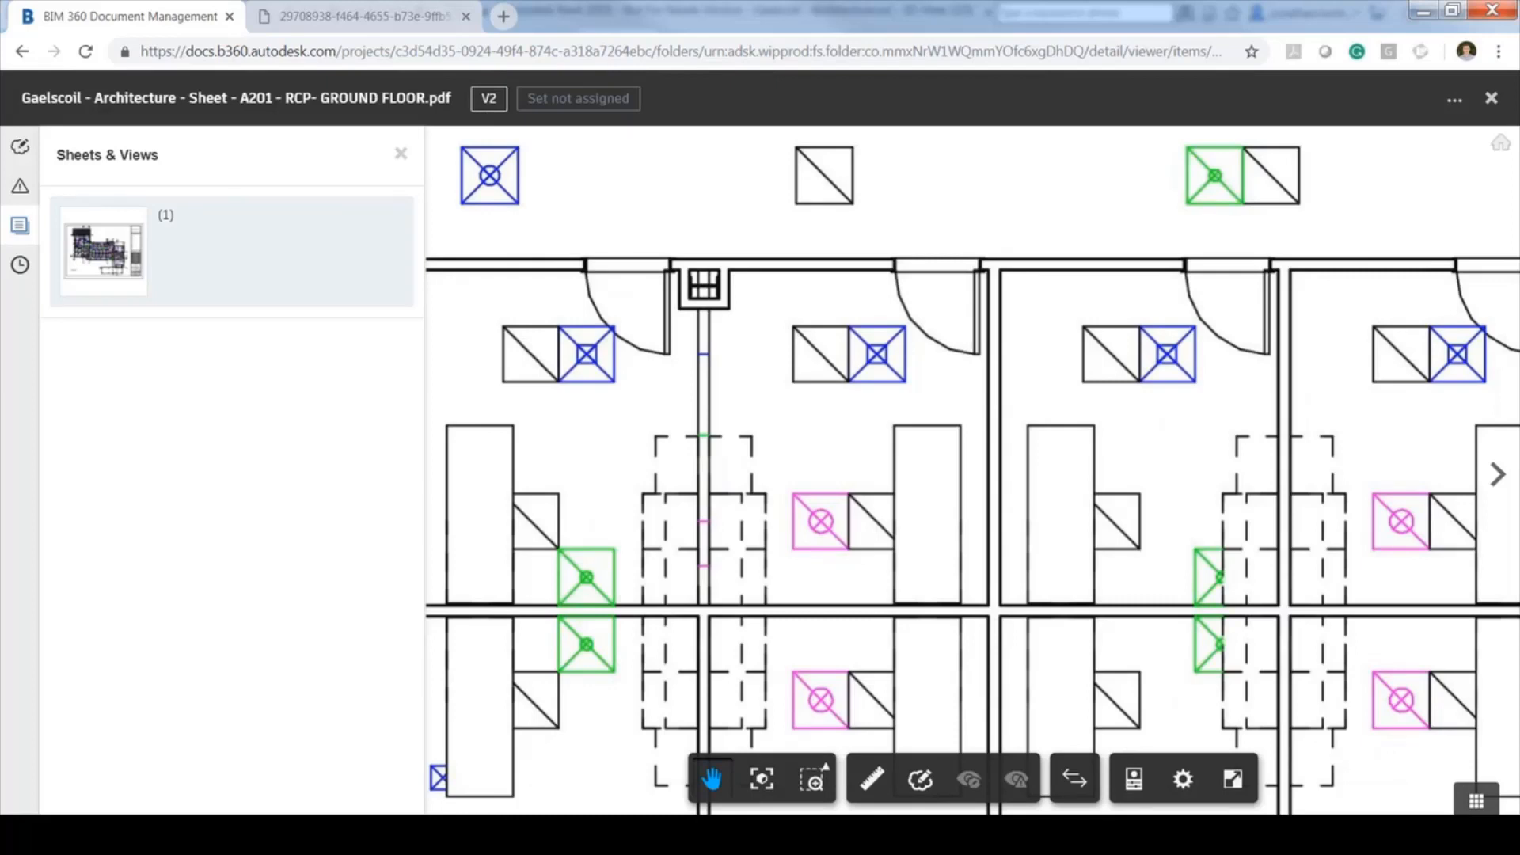
left_click_drag(712, 342, 815, 426)
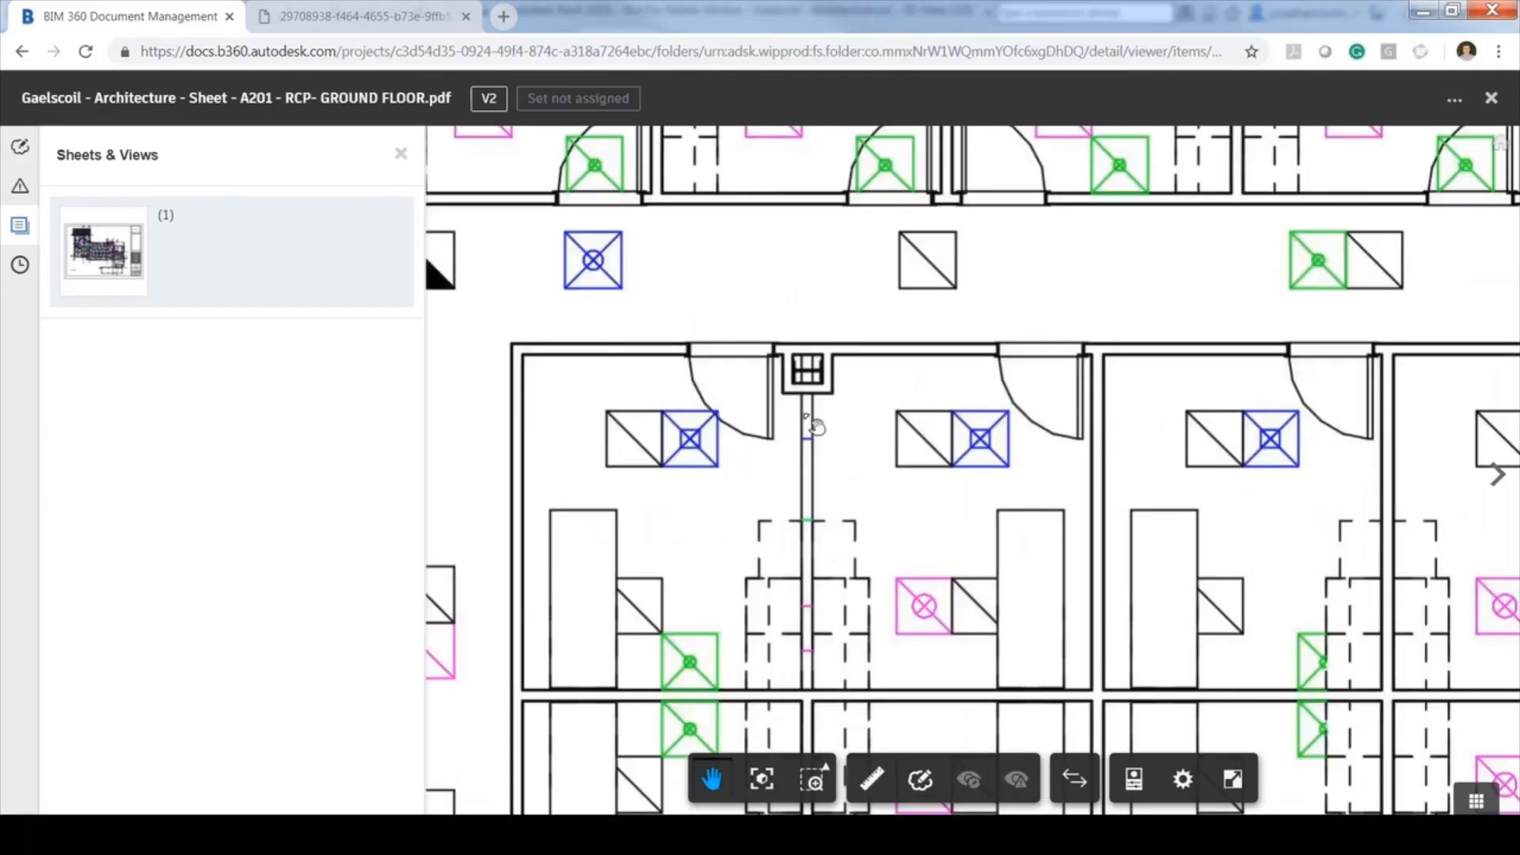
Start a new issue on the sheet titled 'Wall removed?'
left_click(20, 186)
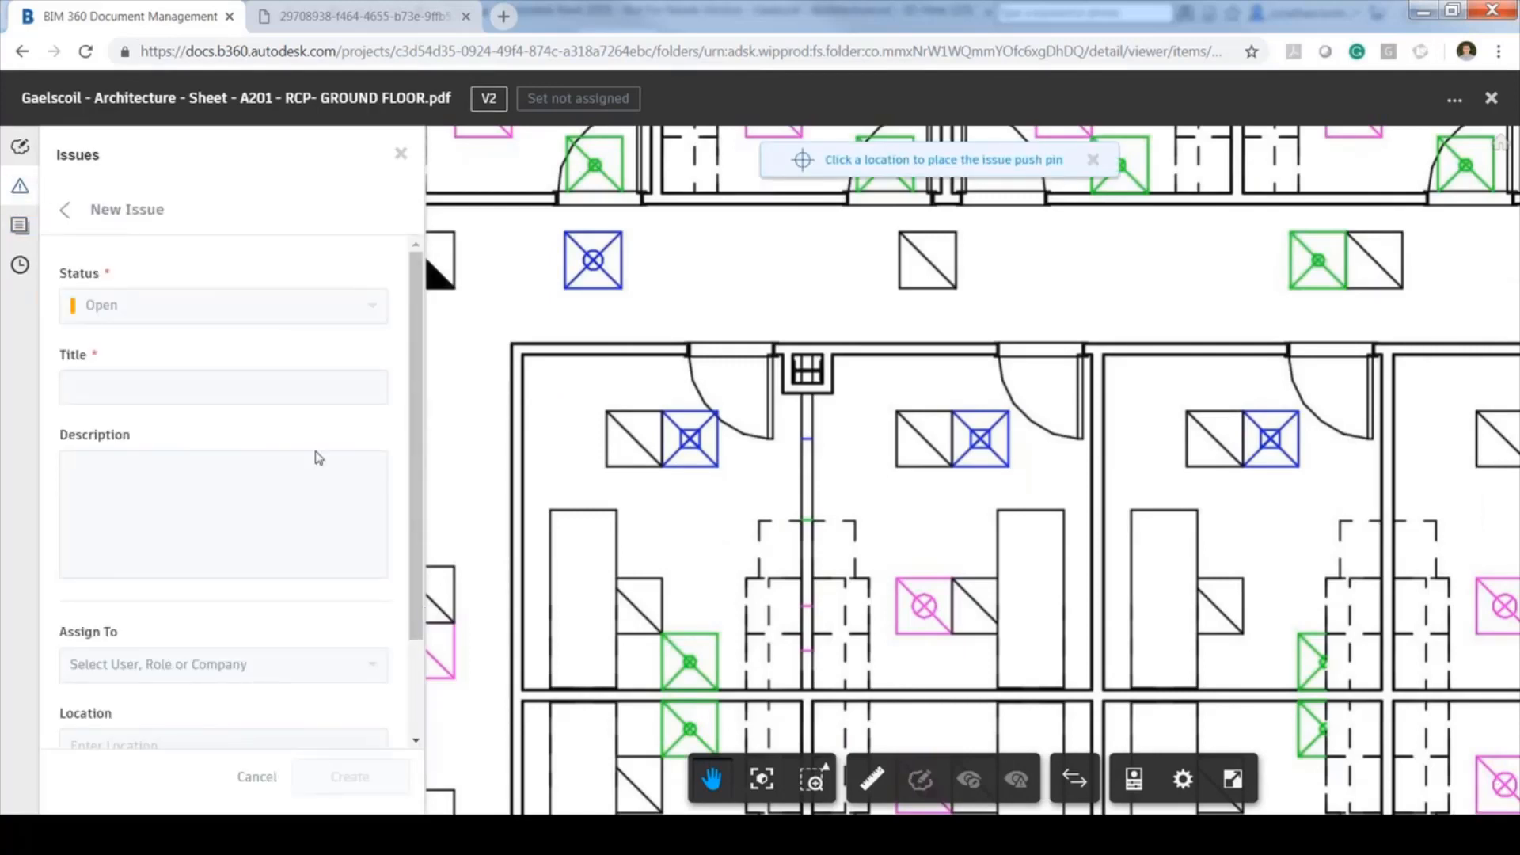
scroll(319, 457, "down", 3)
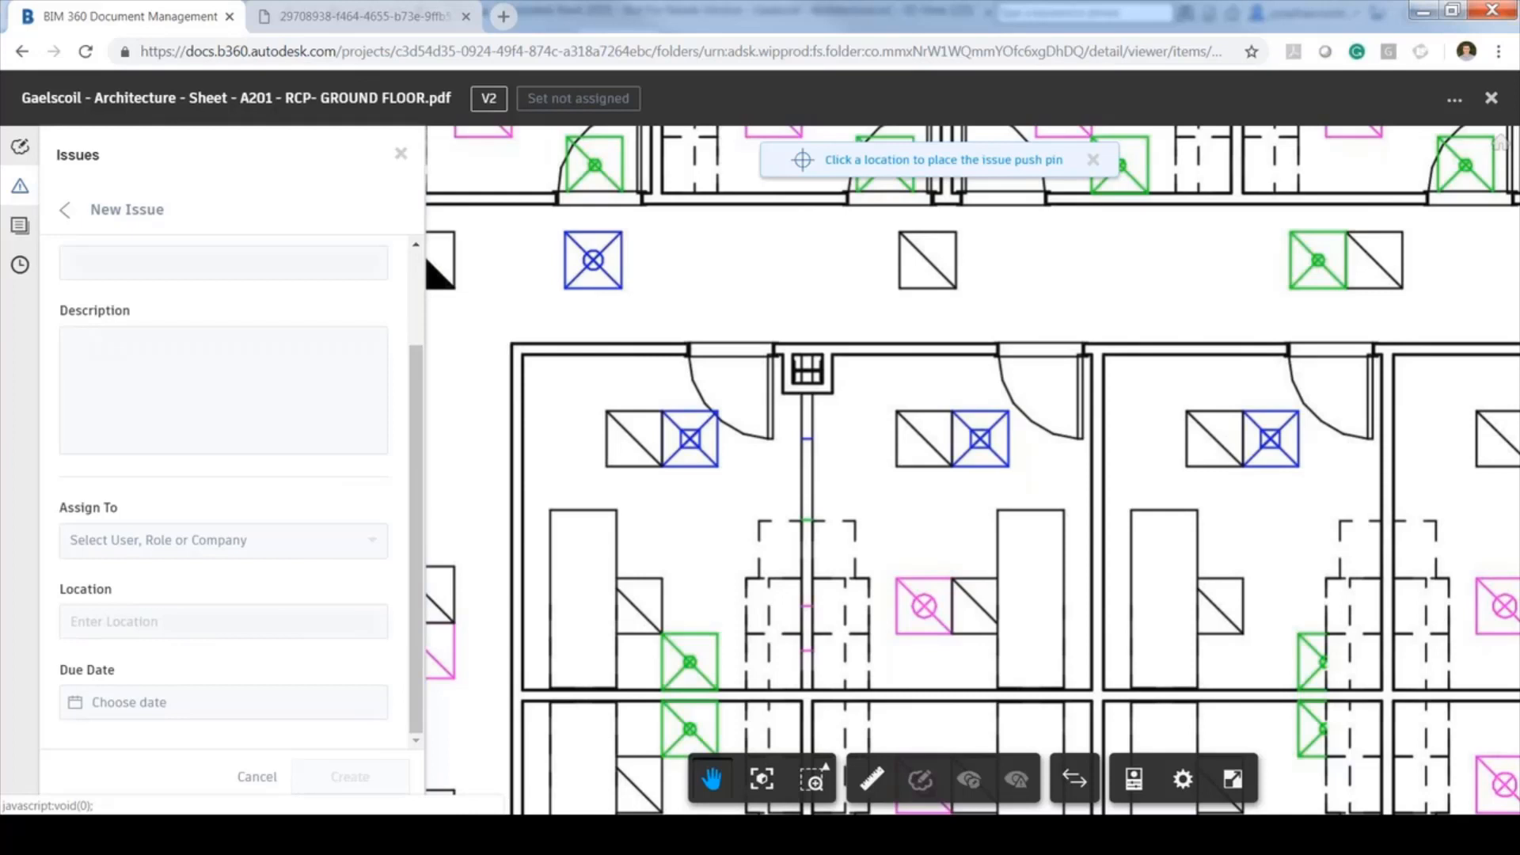
left_click(65, 211)
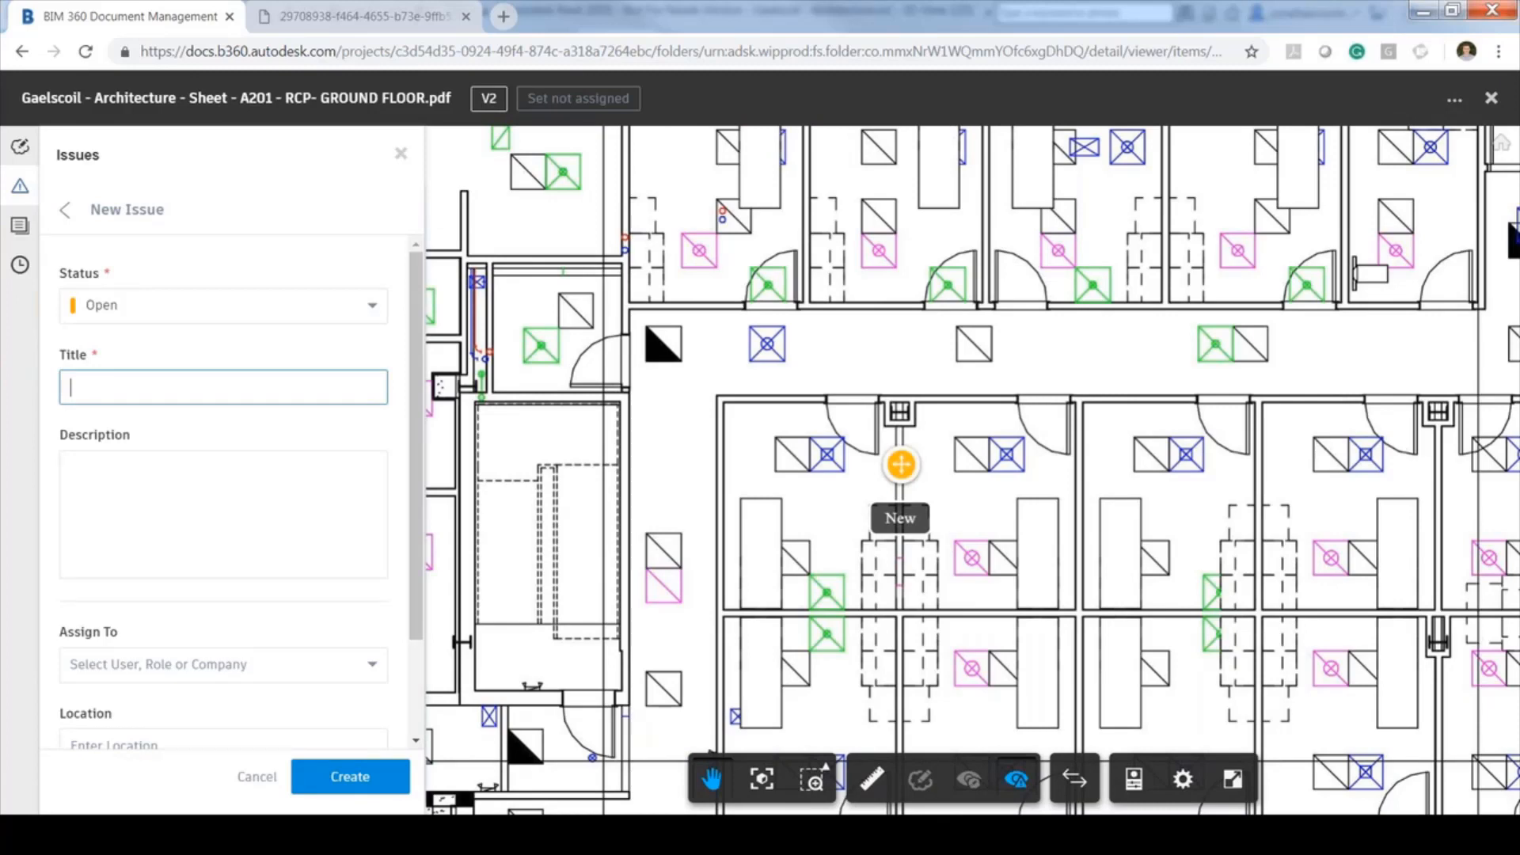
type("Wall")
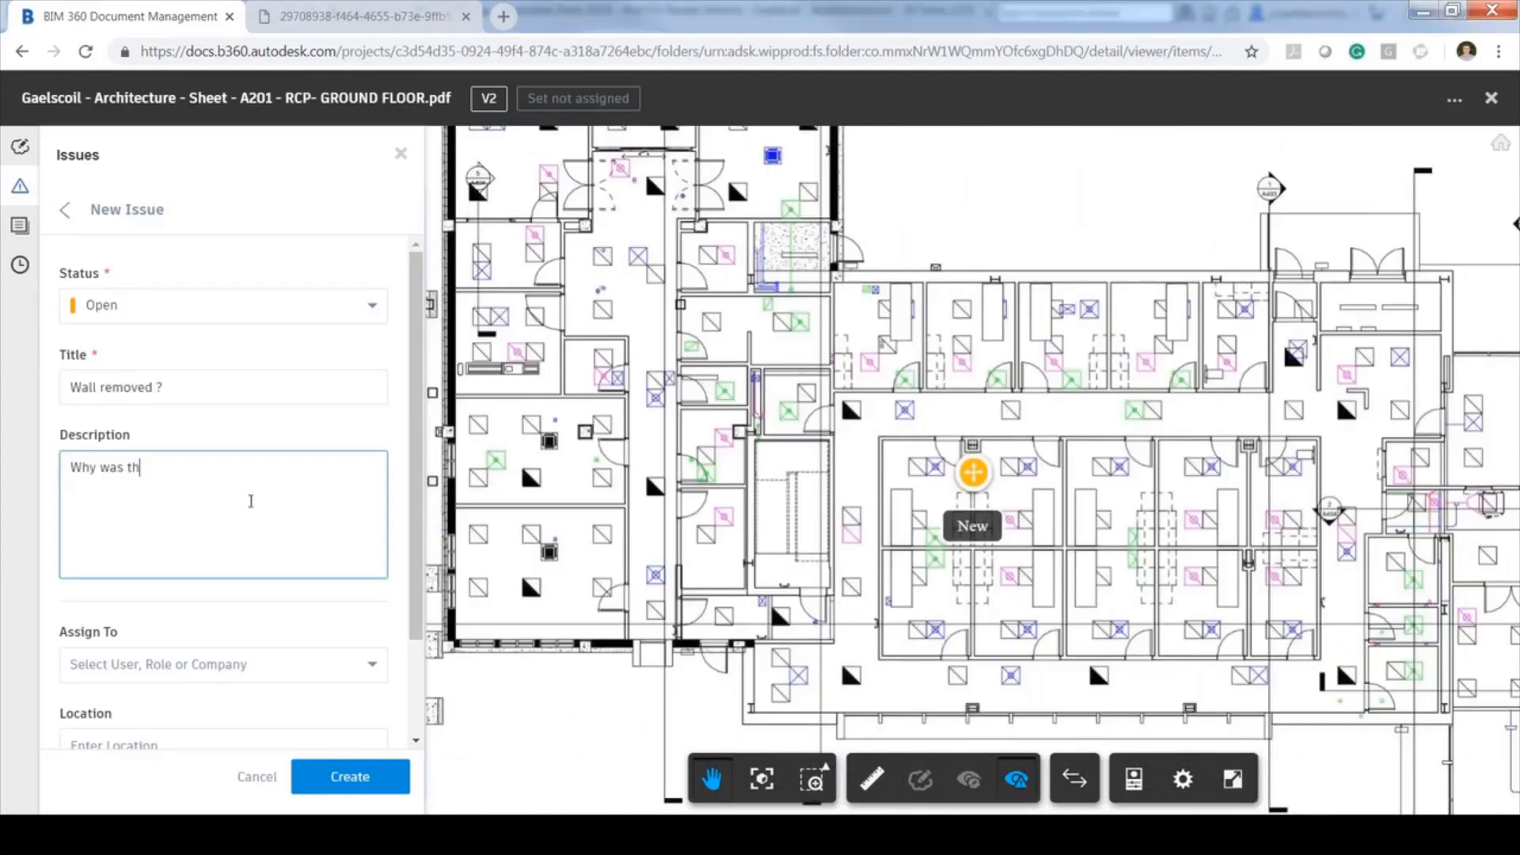
type("is wal")
type("l removed?")
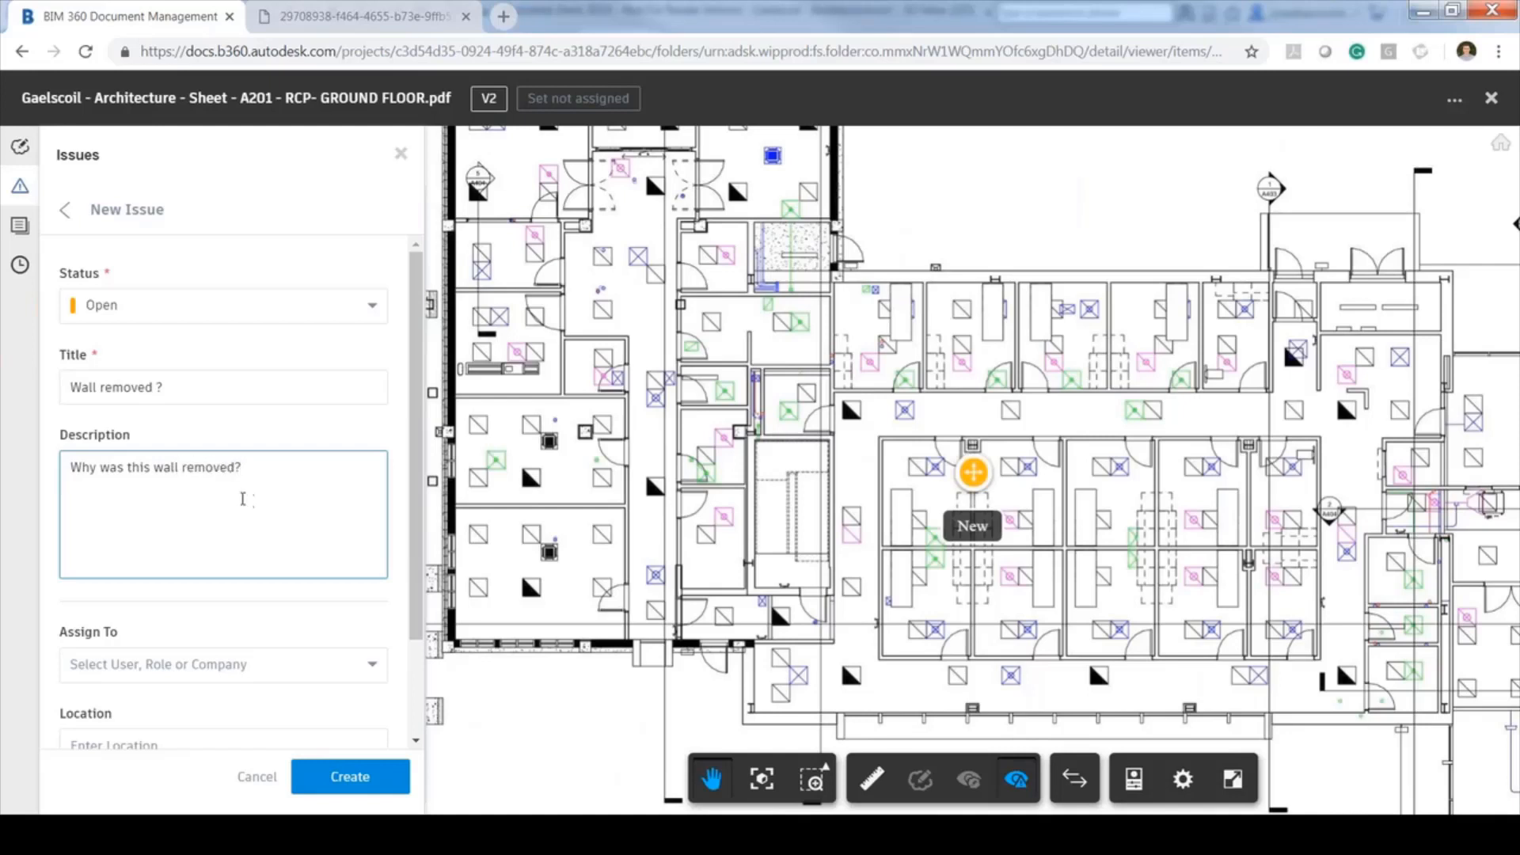
scroll(247, 501, "down", 1)
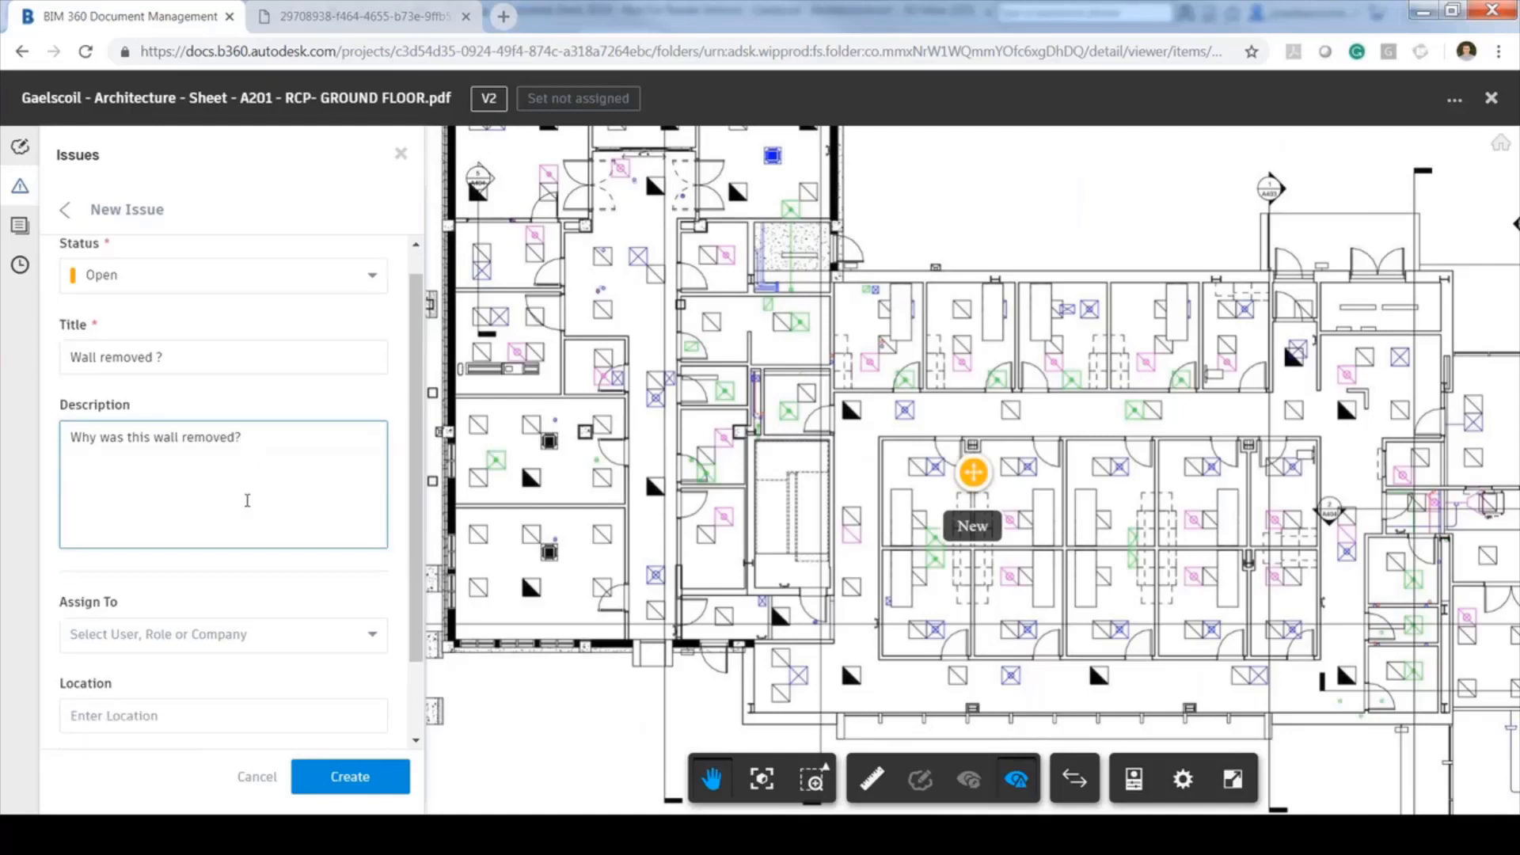
scroll(248, 507, "down", 3)
Assign the issue to a project member and set its location to 'Ground Floor Office'
left_click(245, 538)
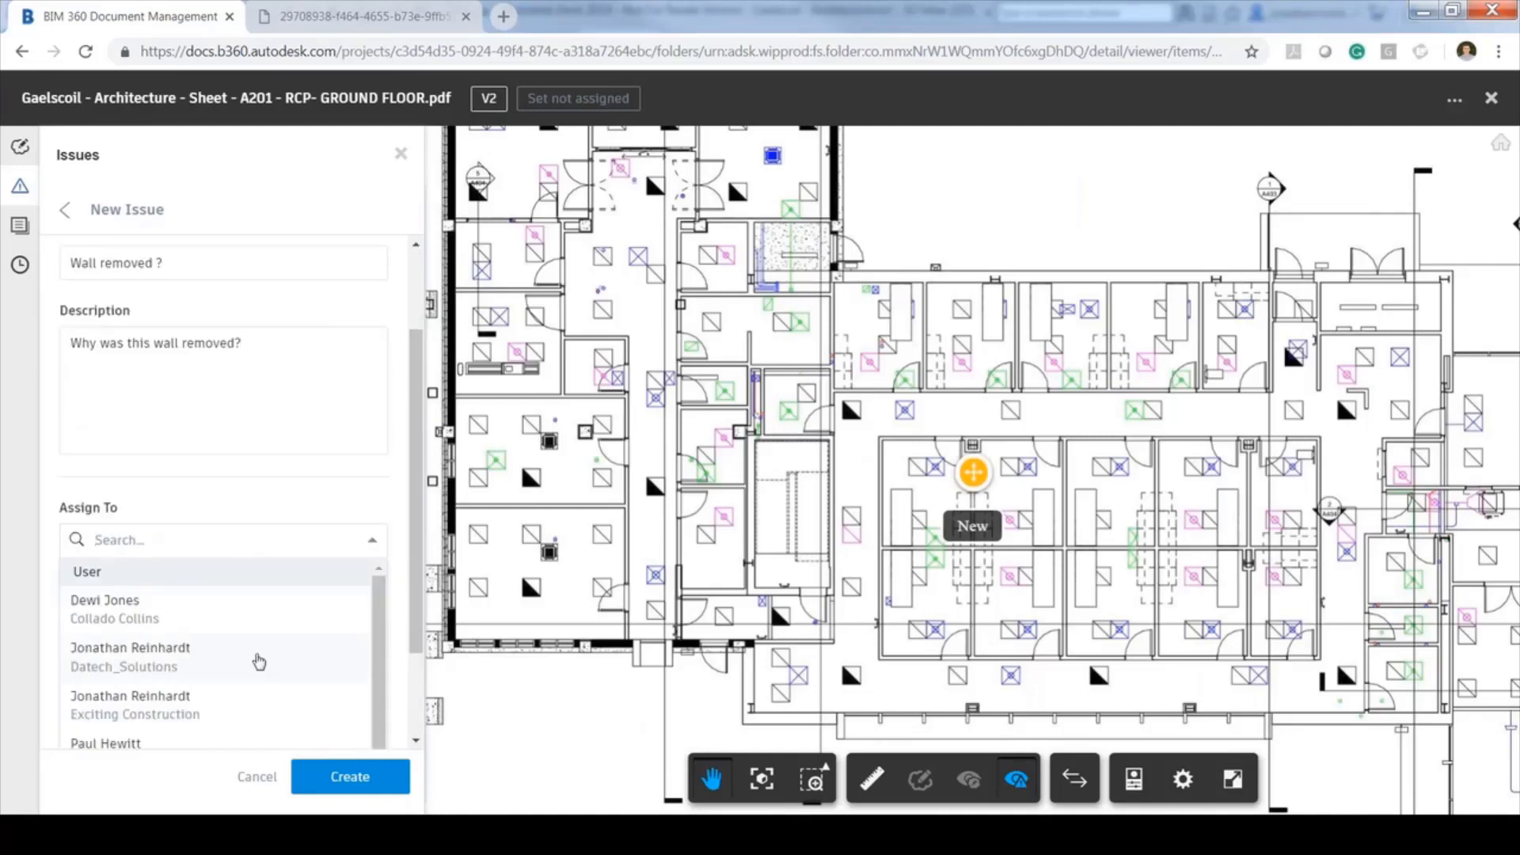
scroll(190, 651, "down", 3)
scroll(194, 650, "up", 3)
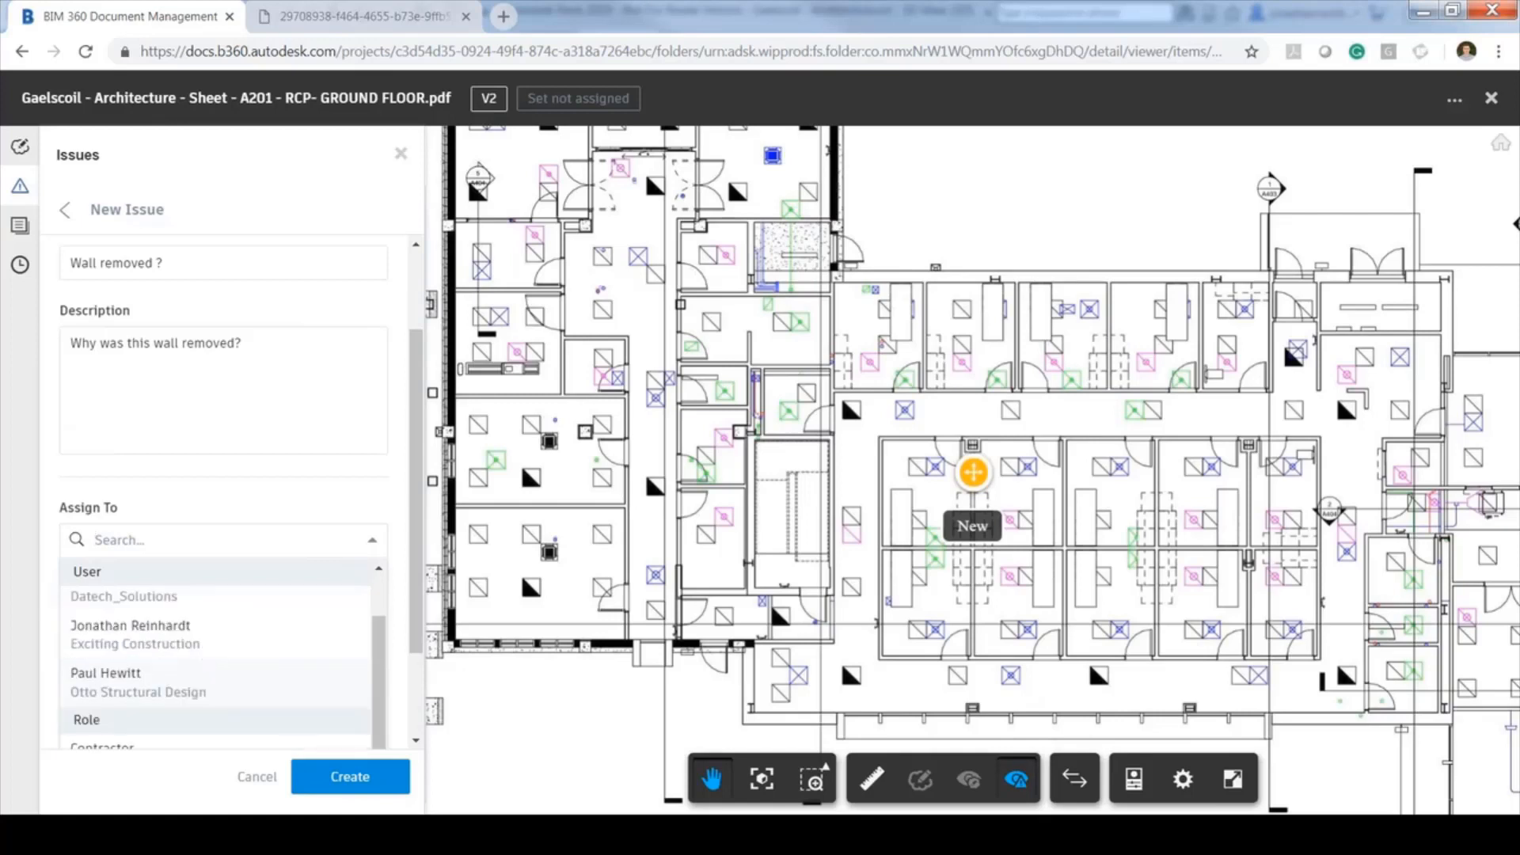
left_click(173, 687)
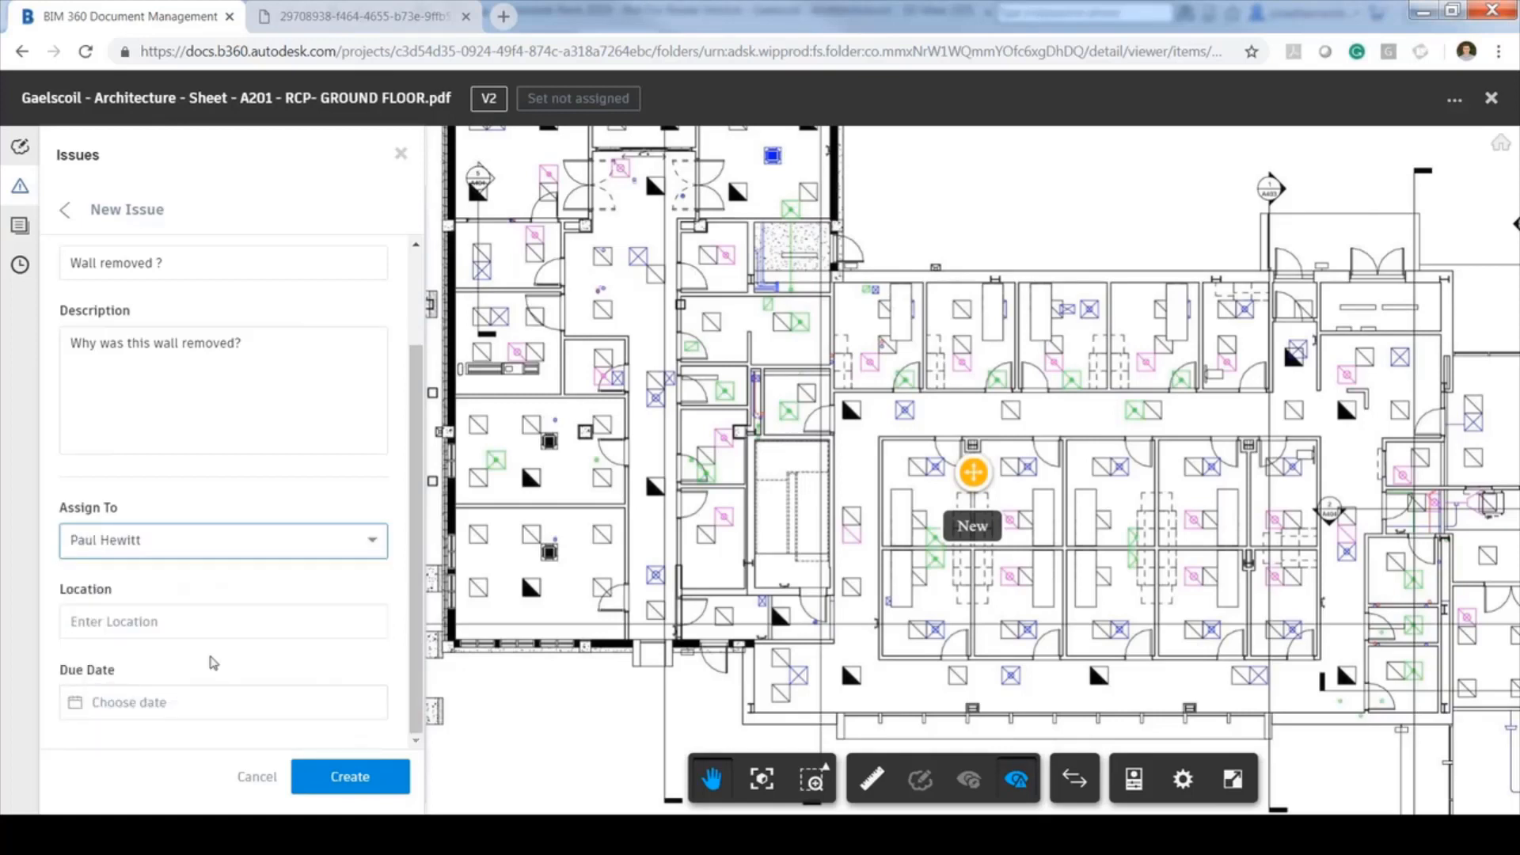
left_click(212, 621)
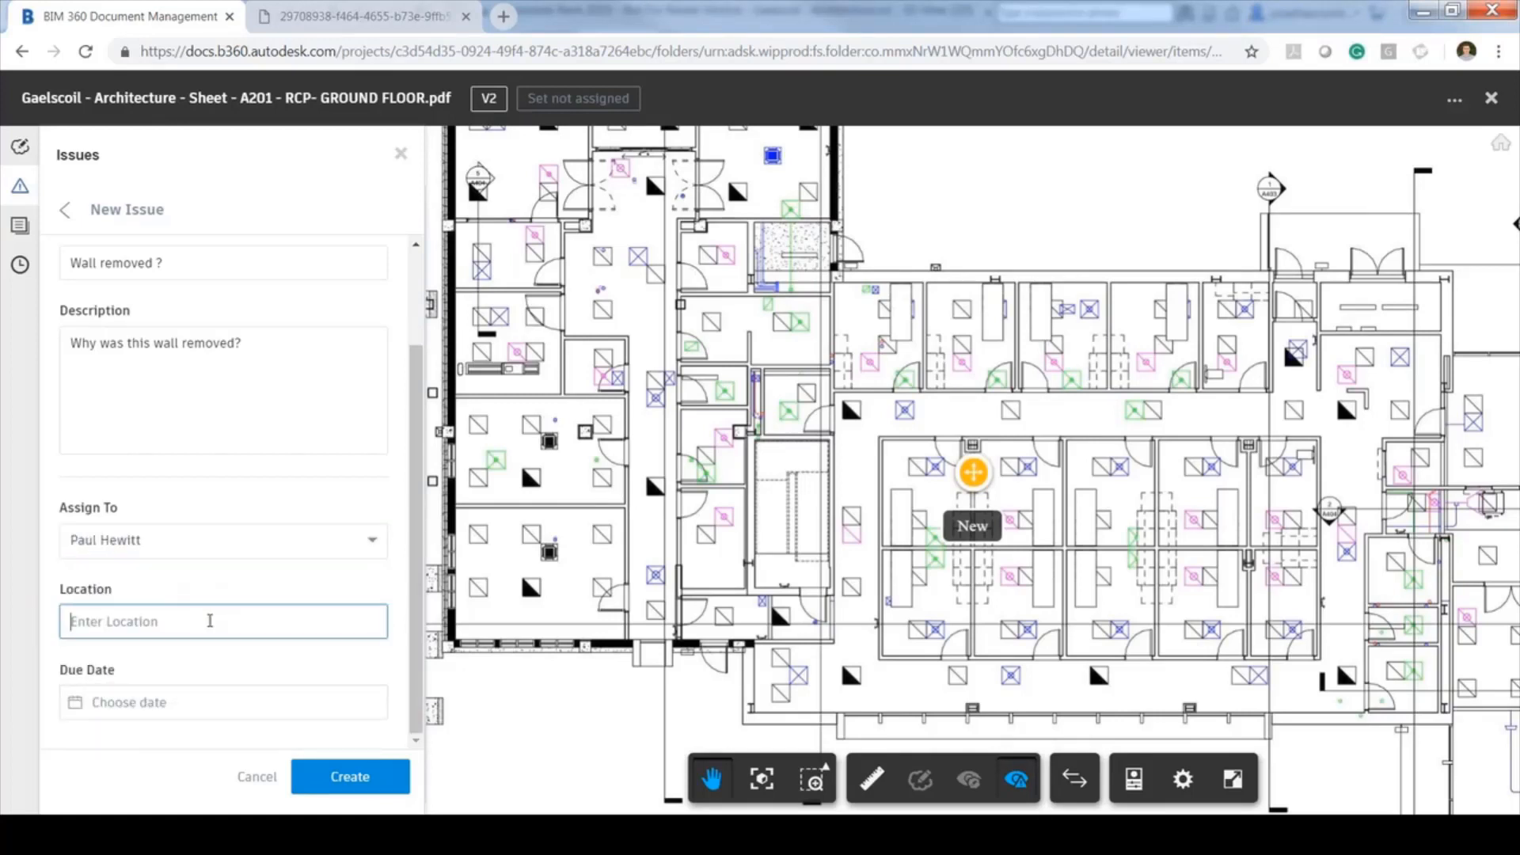
type("ground Floor Office")
left_click(77, 622)
key("BackSpace")
type("G")
Set the due date to 28 September 2018 and create the issue
left_click(157, 708)
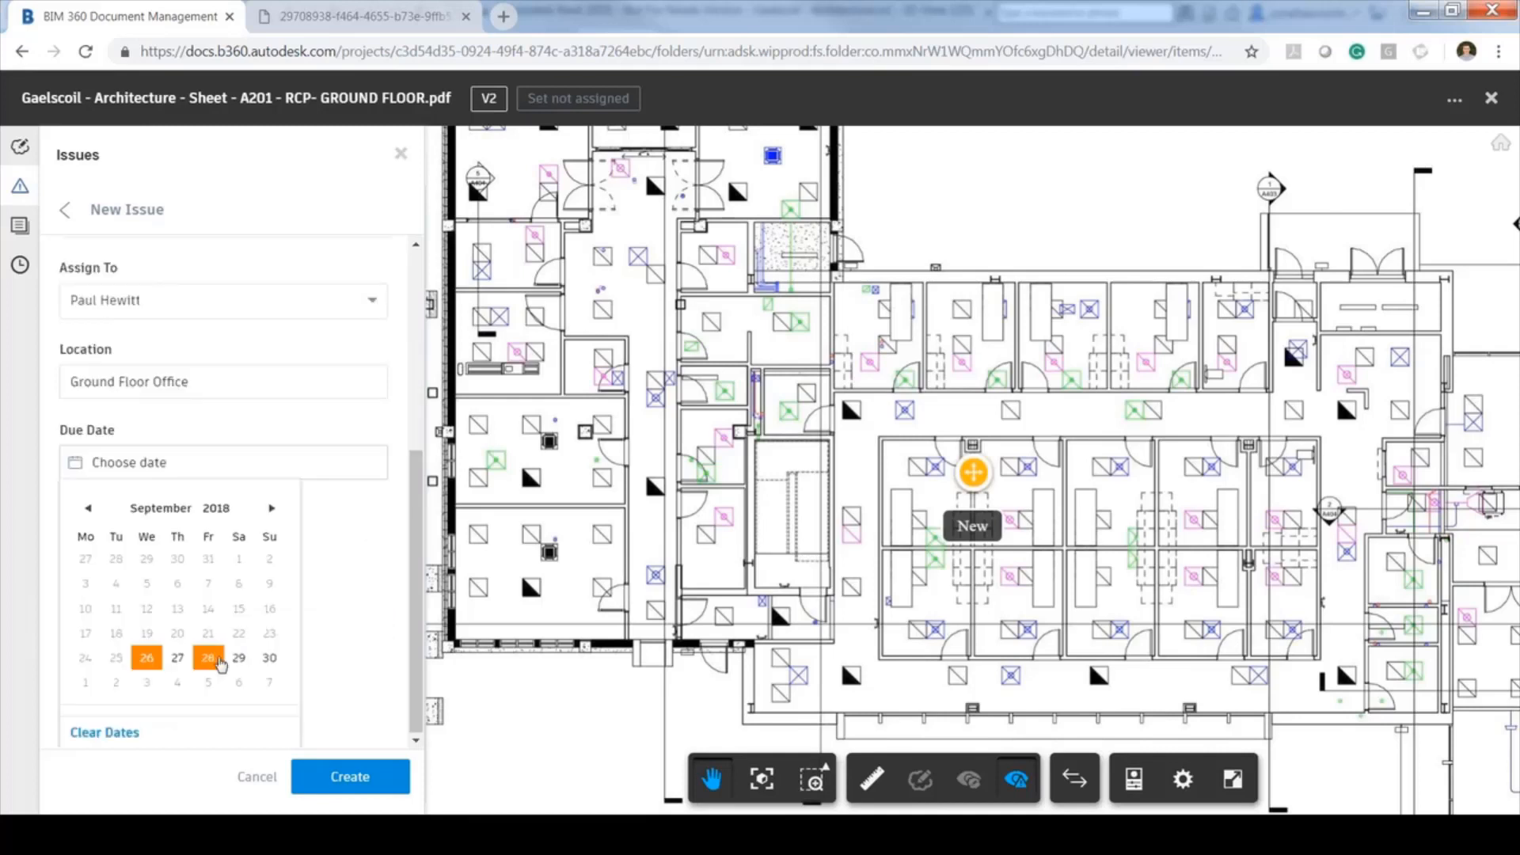
left_click(208, 657)
left_click(360, 780)
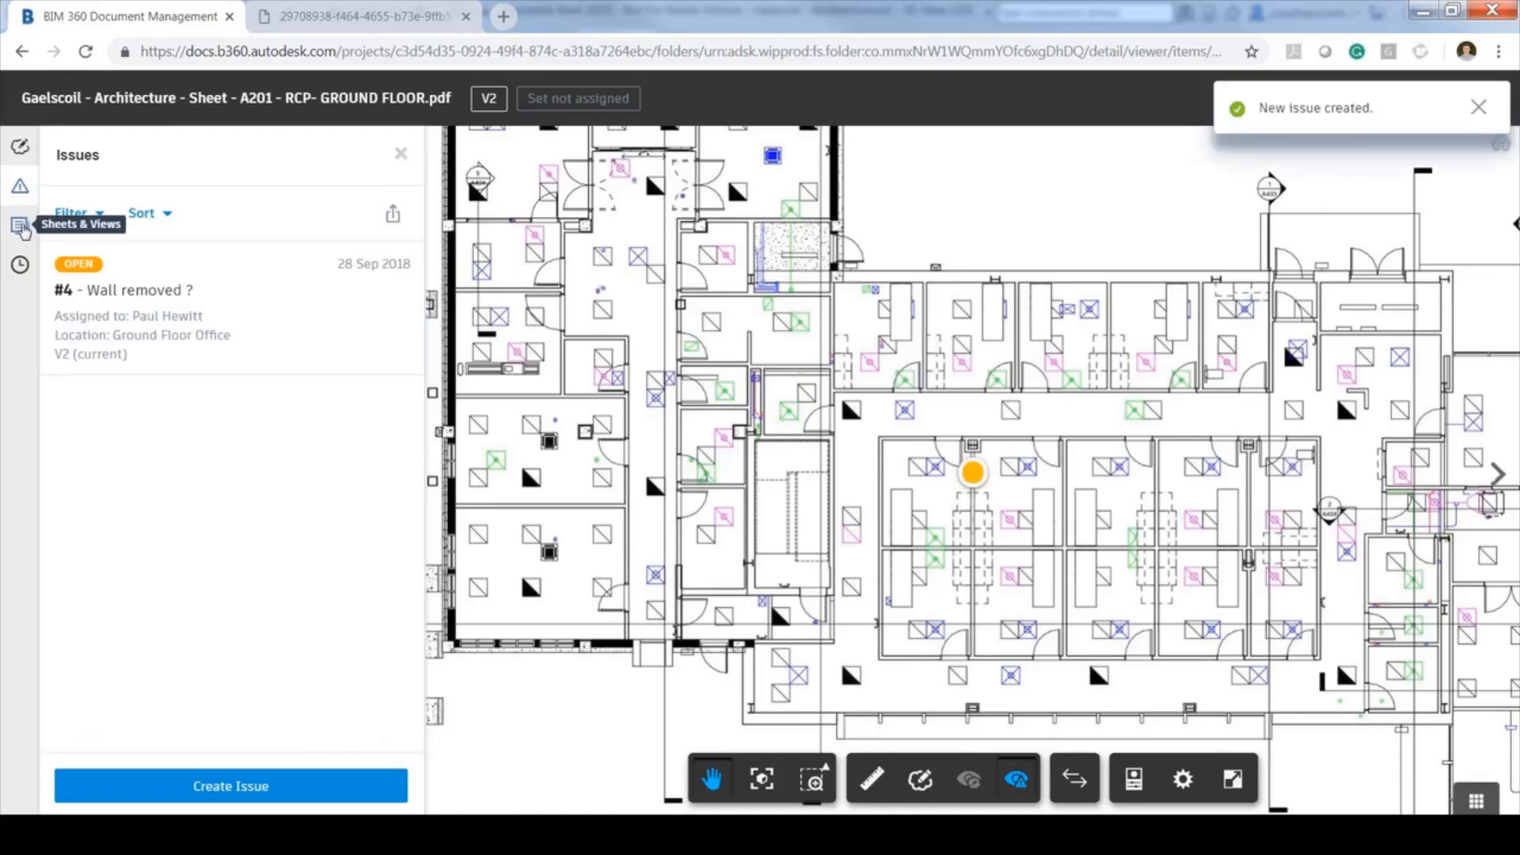
Check sheet A201's version history and file options, then close the viewer back to PDF Drawings
left_click(20, 264)
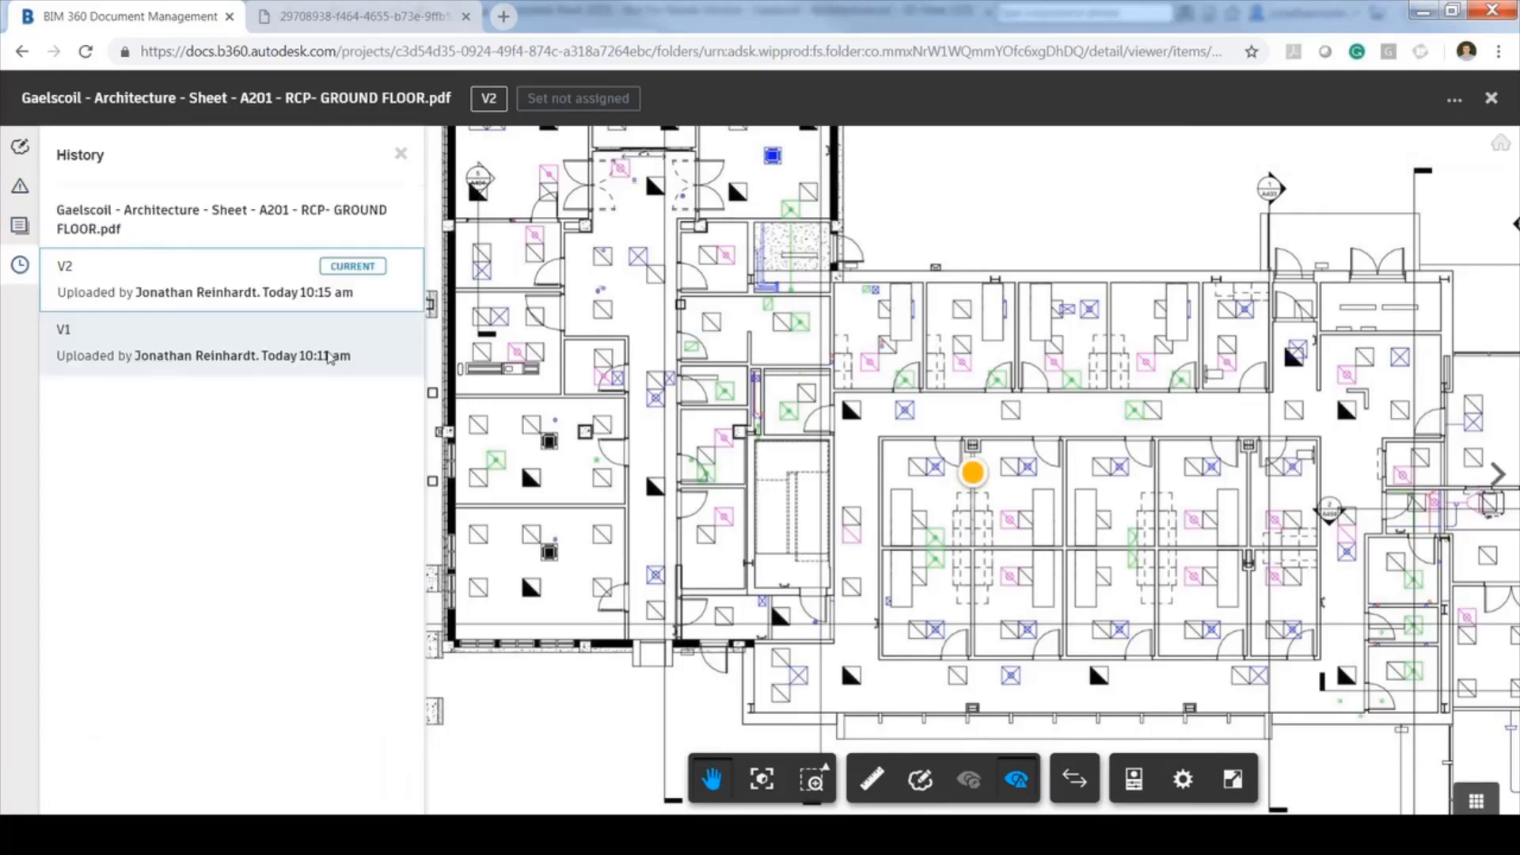
left_click(1454, 99)
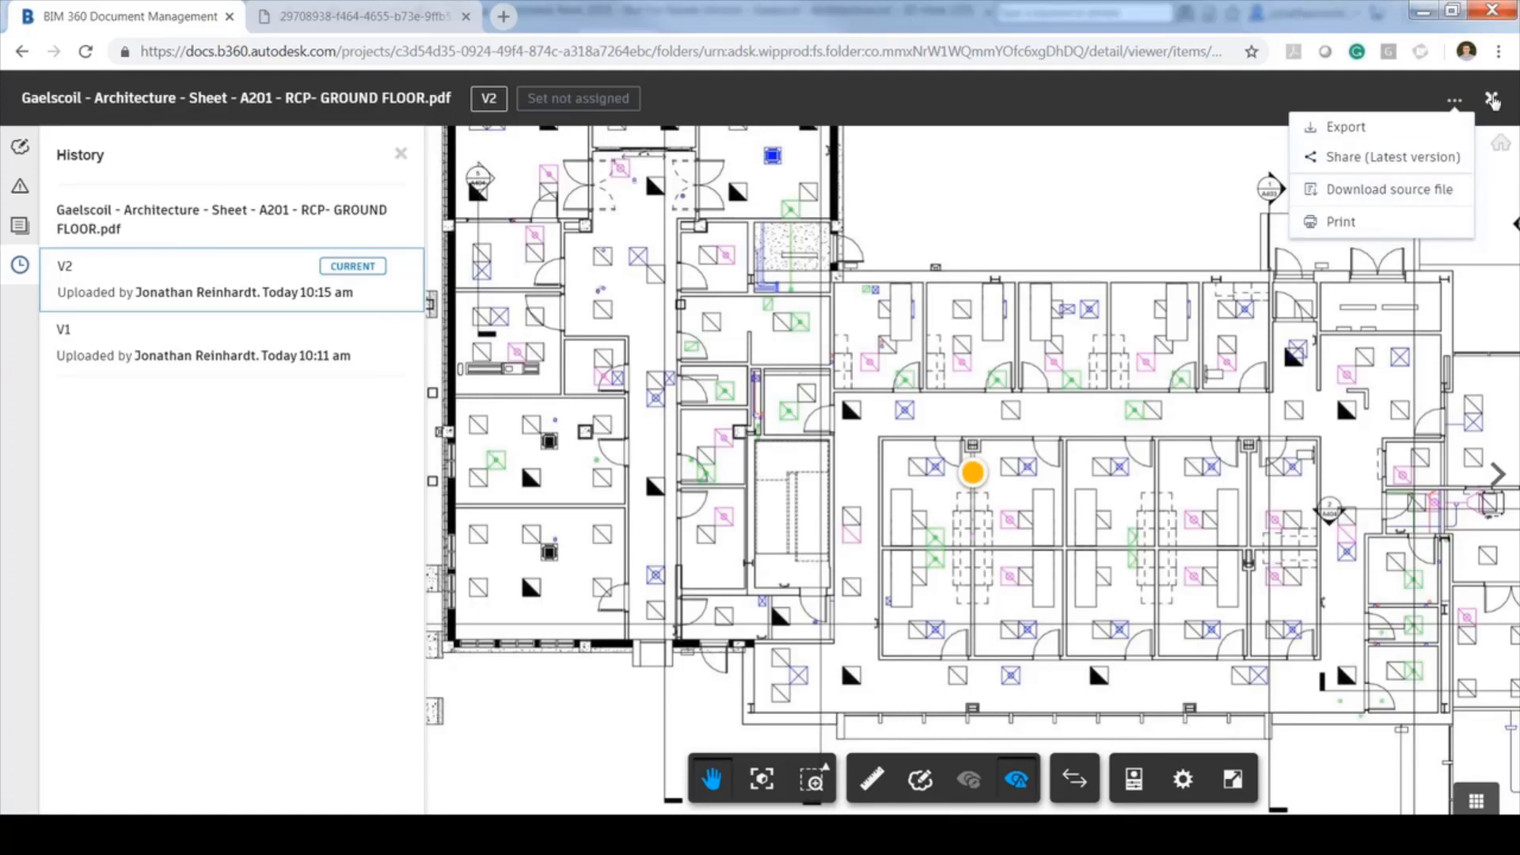
left_click(1493, 101)
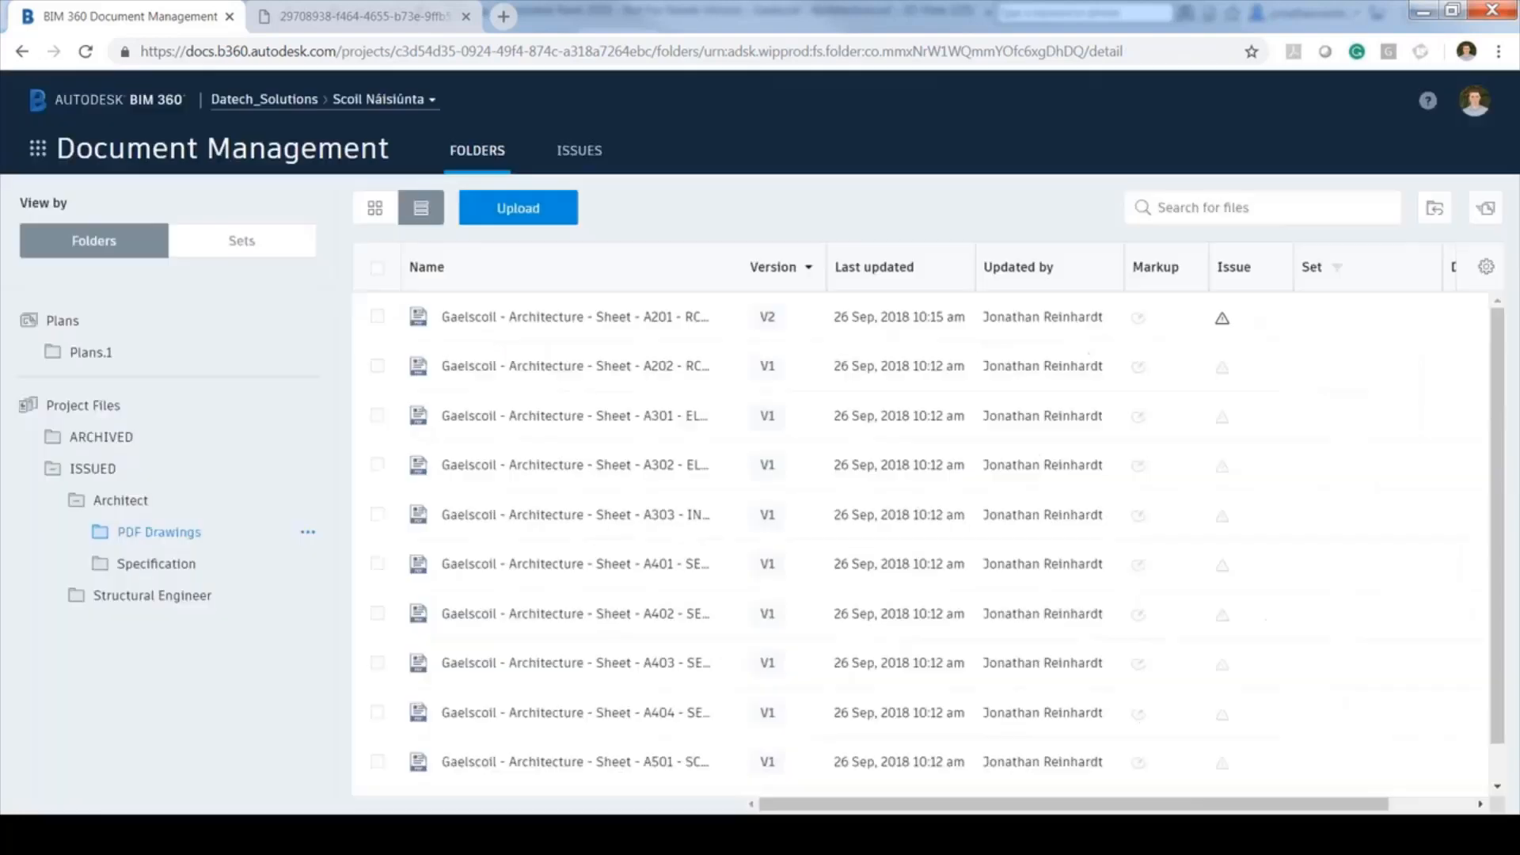
On Project Home, switch the issues widget to My Document Issues and back, then open issue #3 'Remove door.'
left_click(37, 148)
left_click(89, 245)
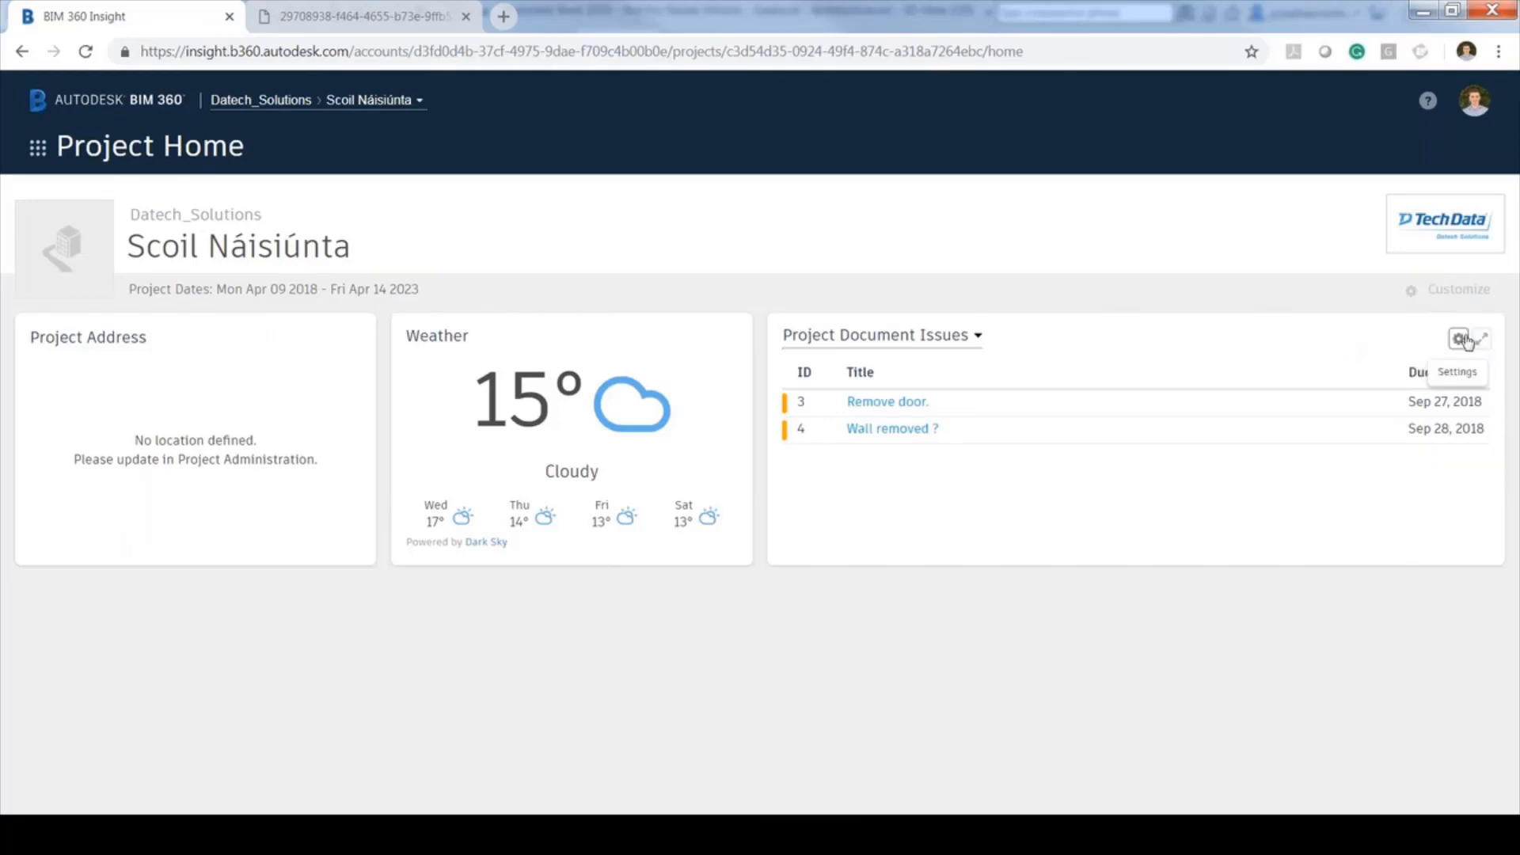
left_click(979, 337)
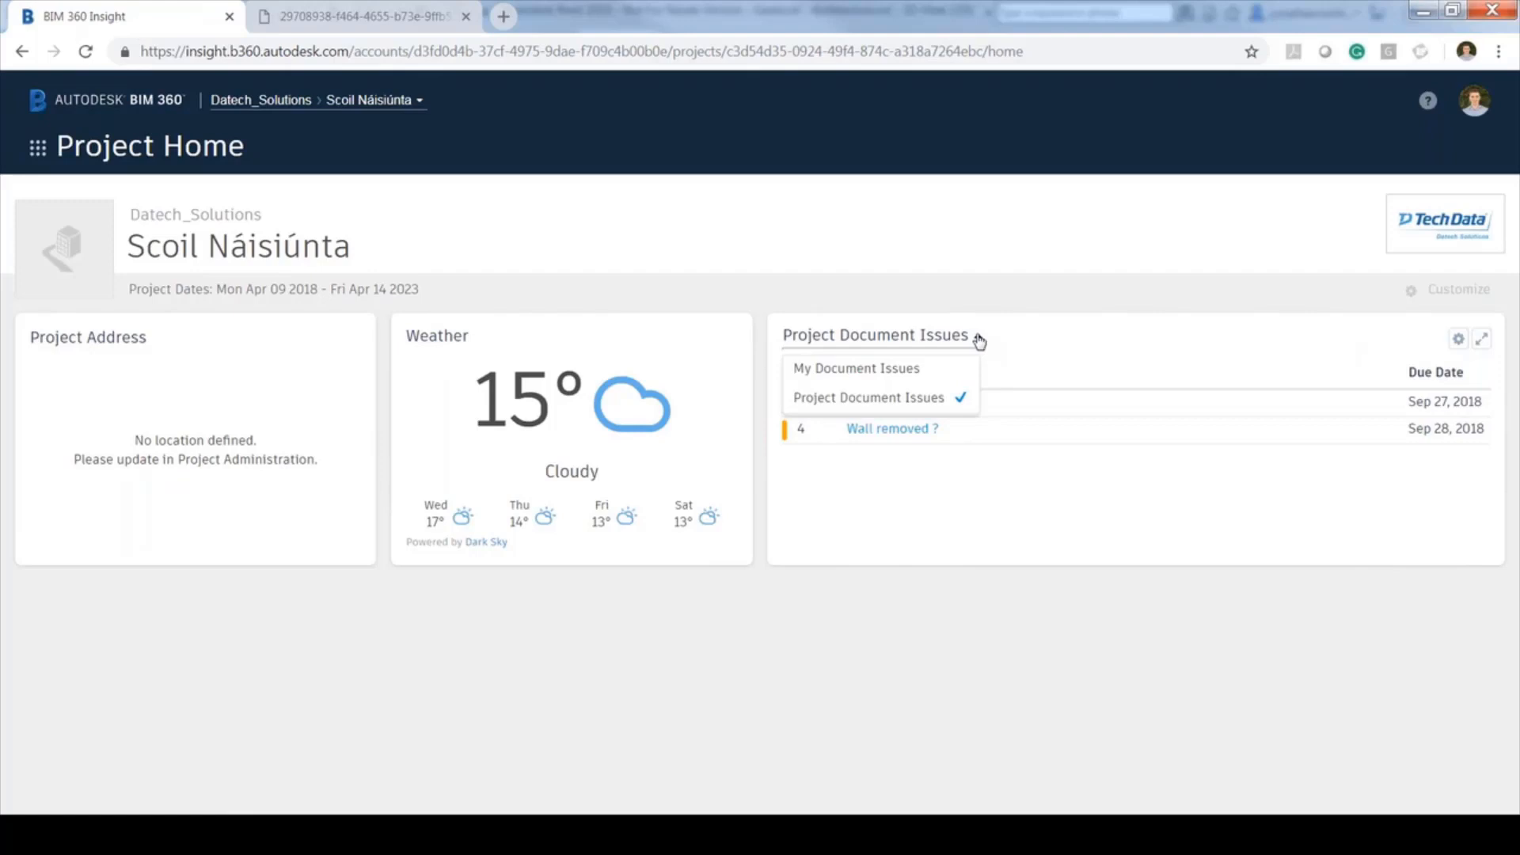
left_click(942, 372)
left_click(909, 337)
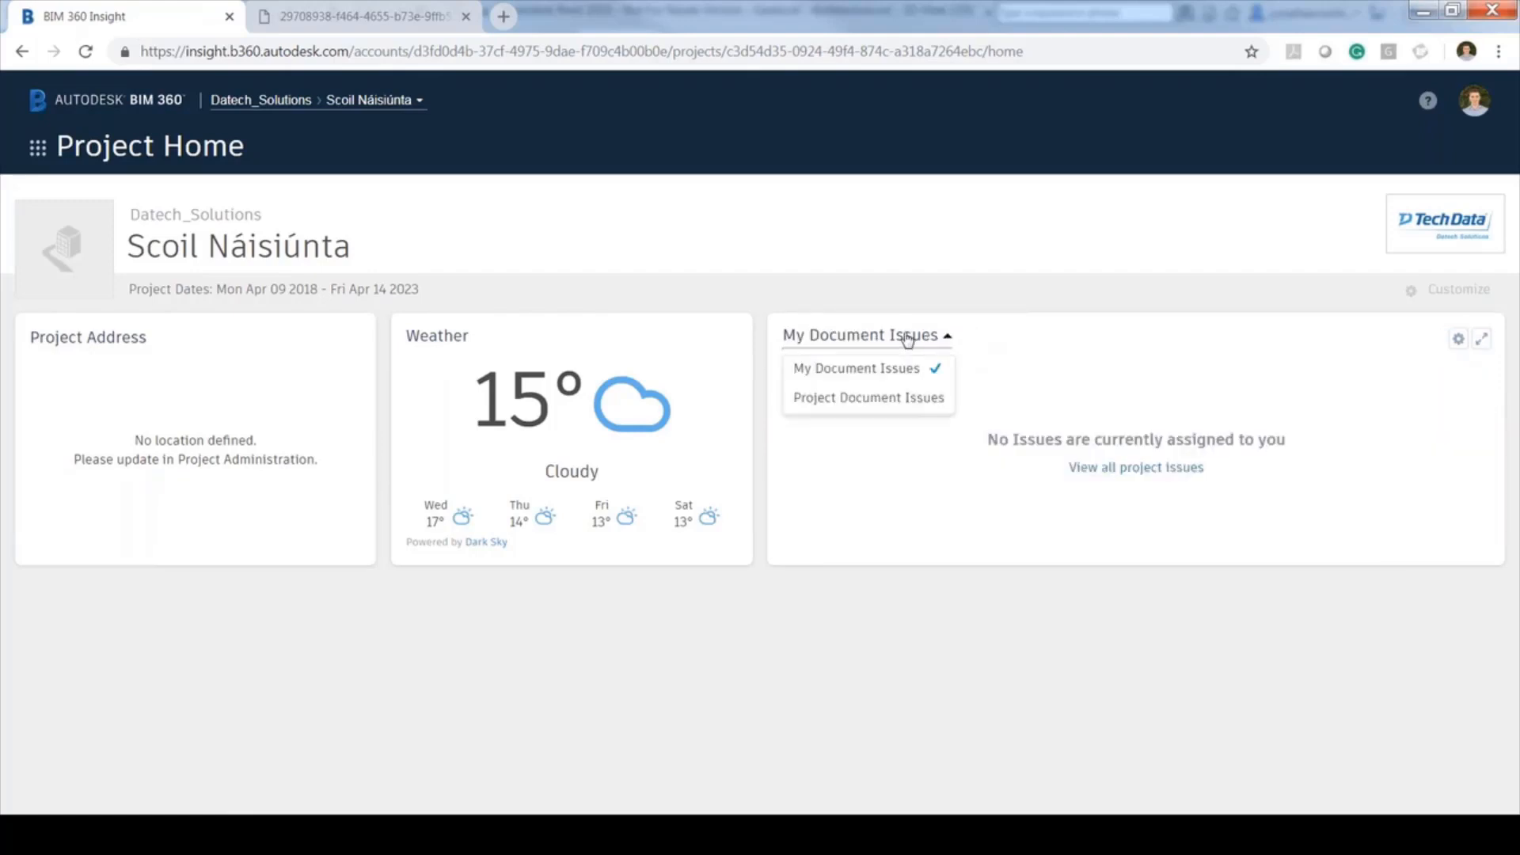
left_click(871, 398)
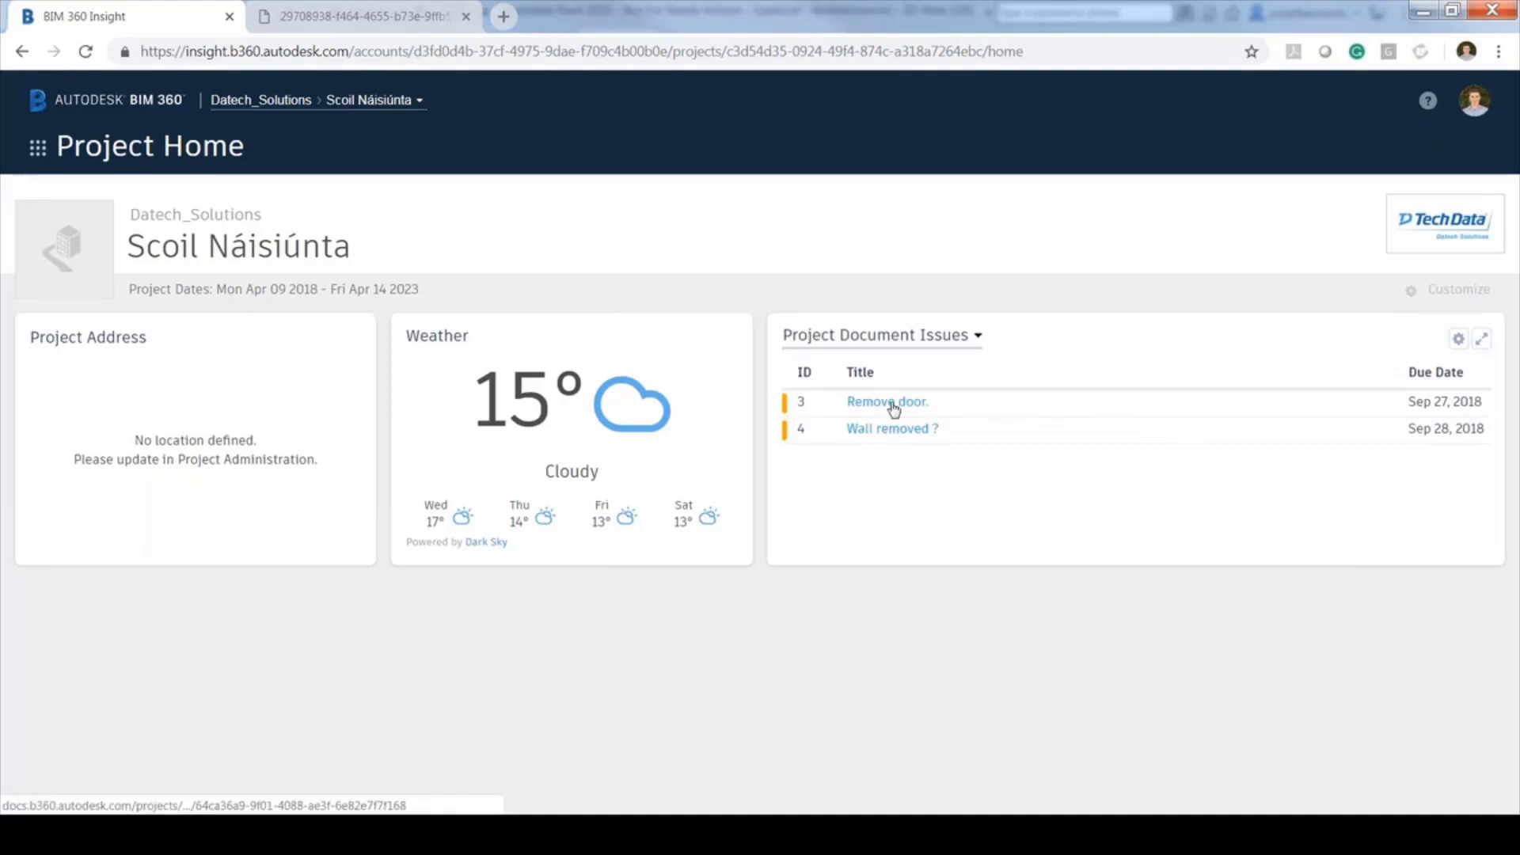
left_click(892, 404)
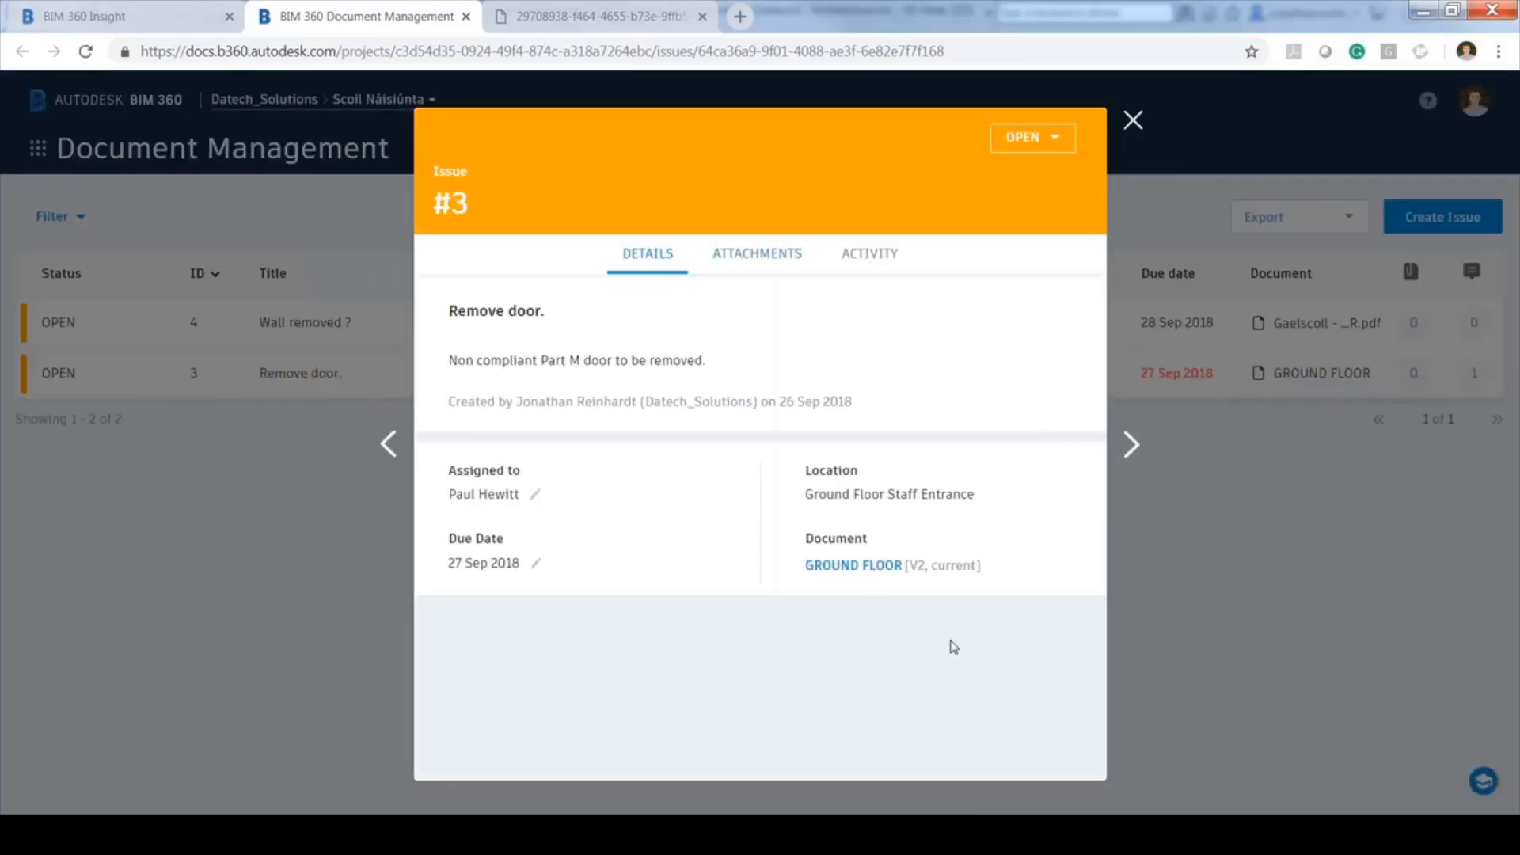
Review issue #3's attachments and activity, then set its status to Closed
left_click(758, 253)
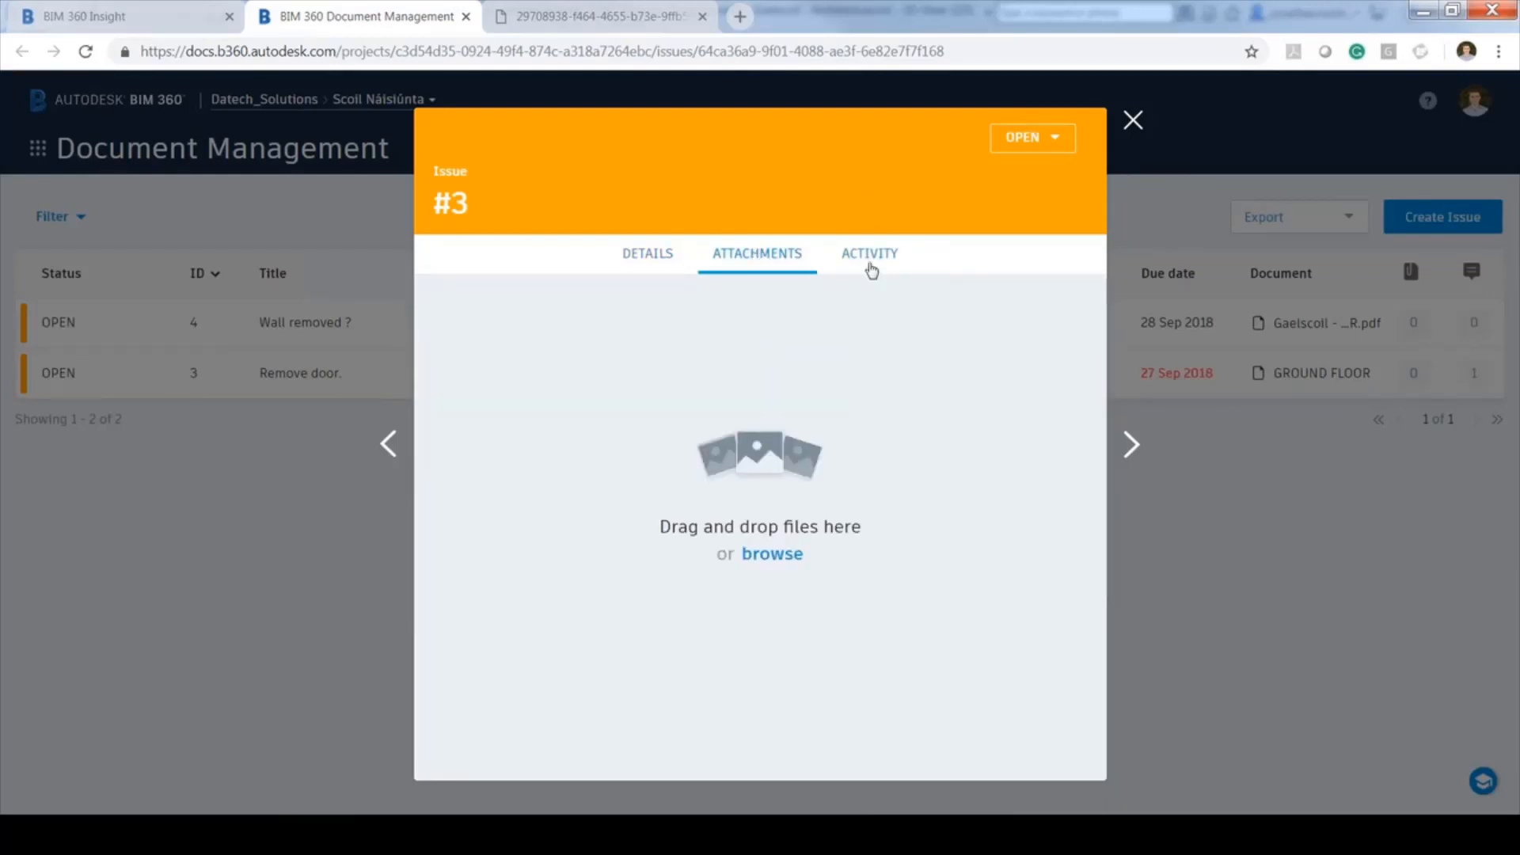
left_click(870, 269)
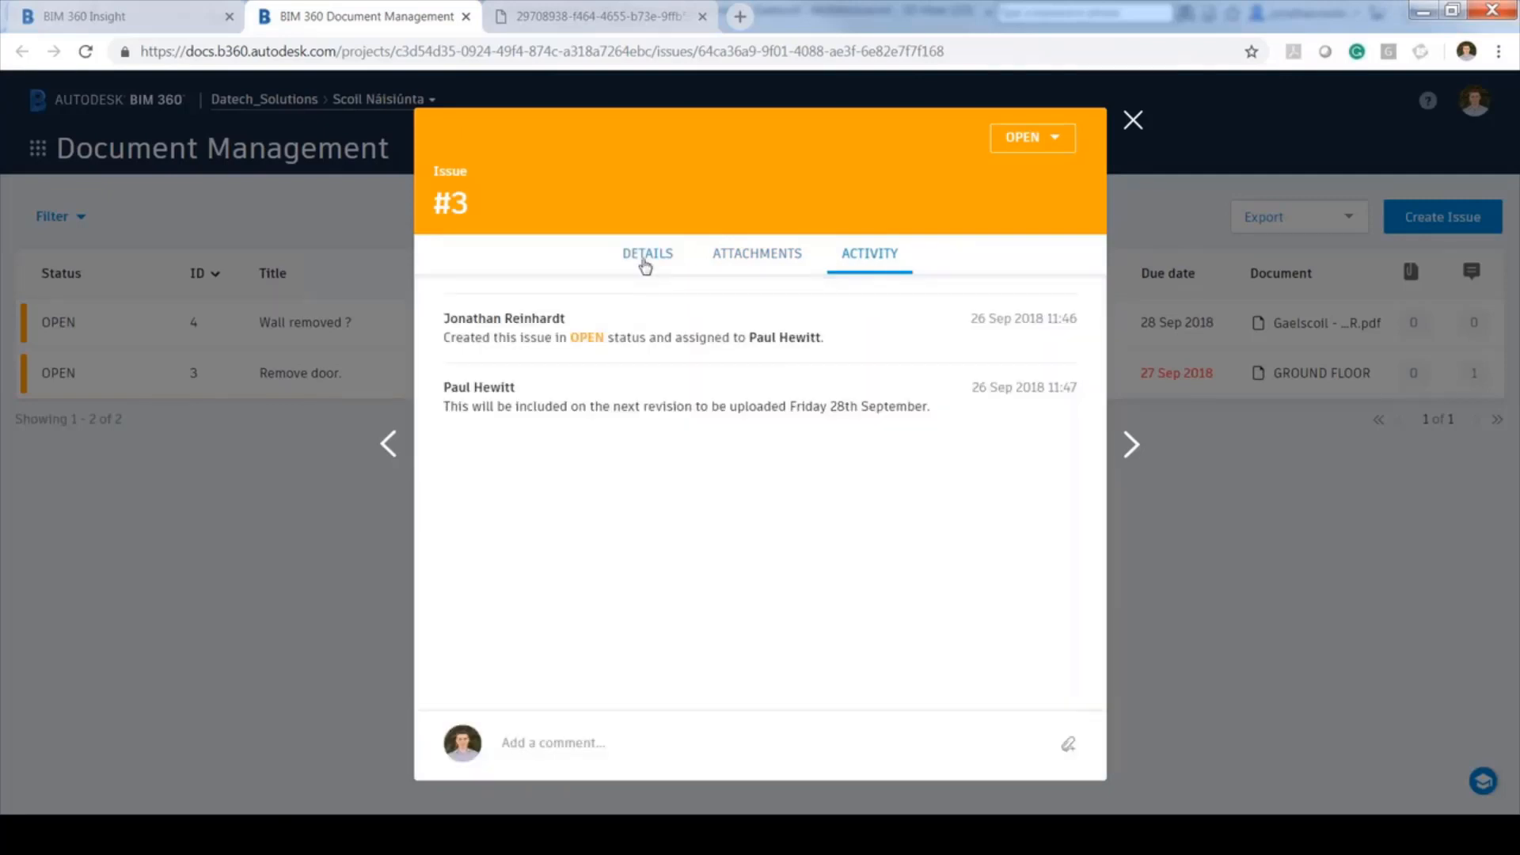
left_click(646, 265)
left_click(1033, 139)
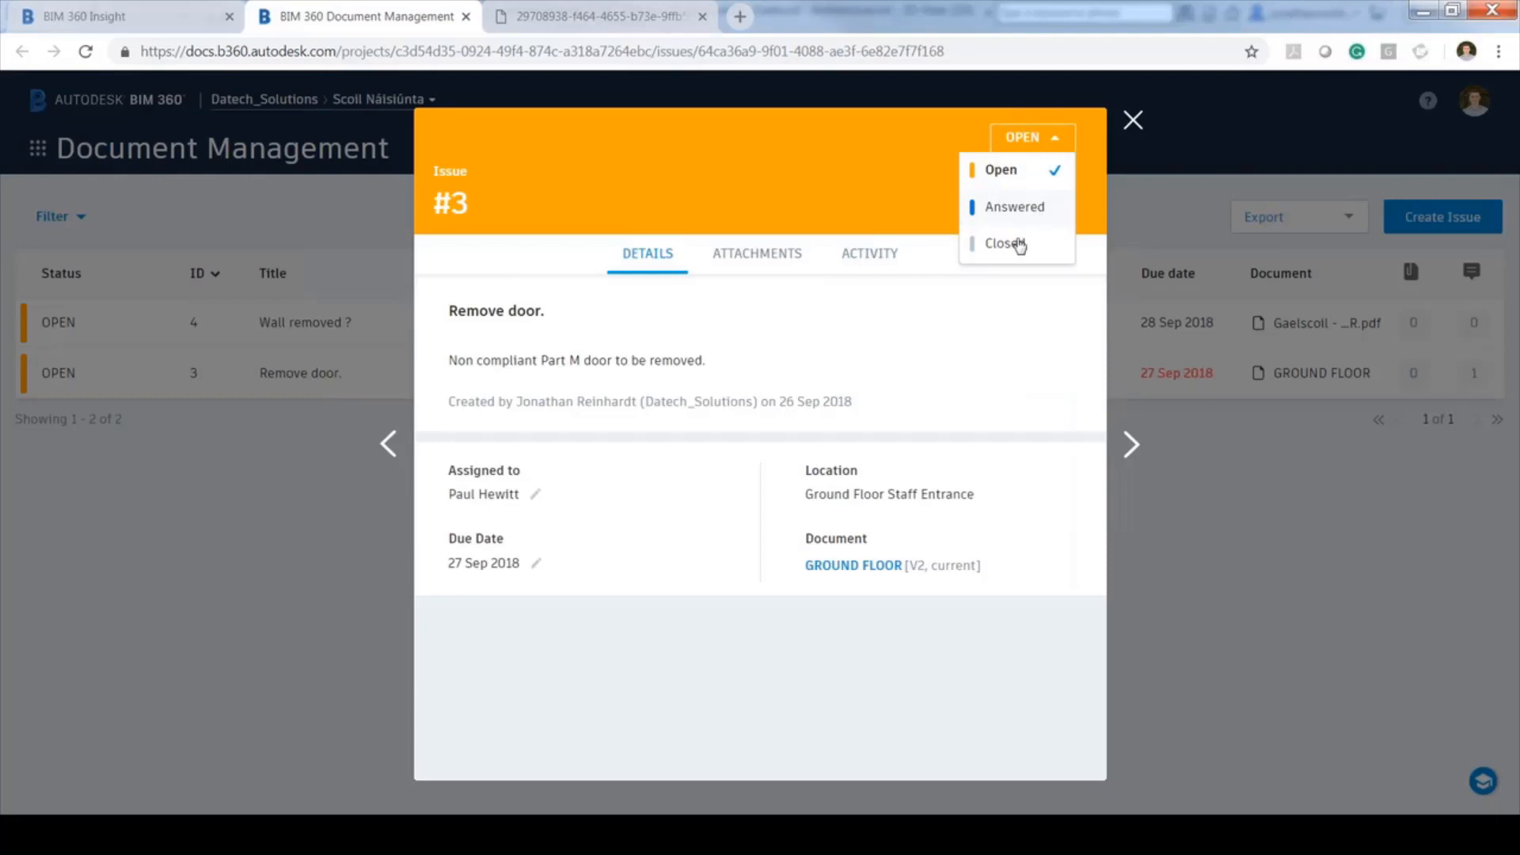
left_click(1020, 246)
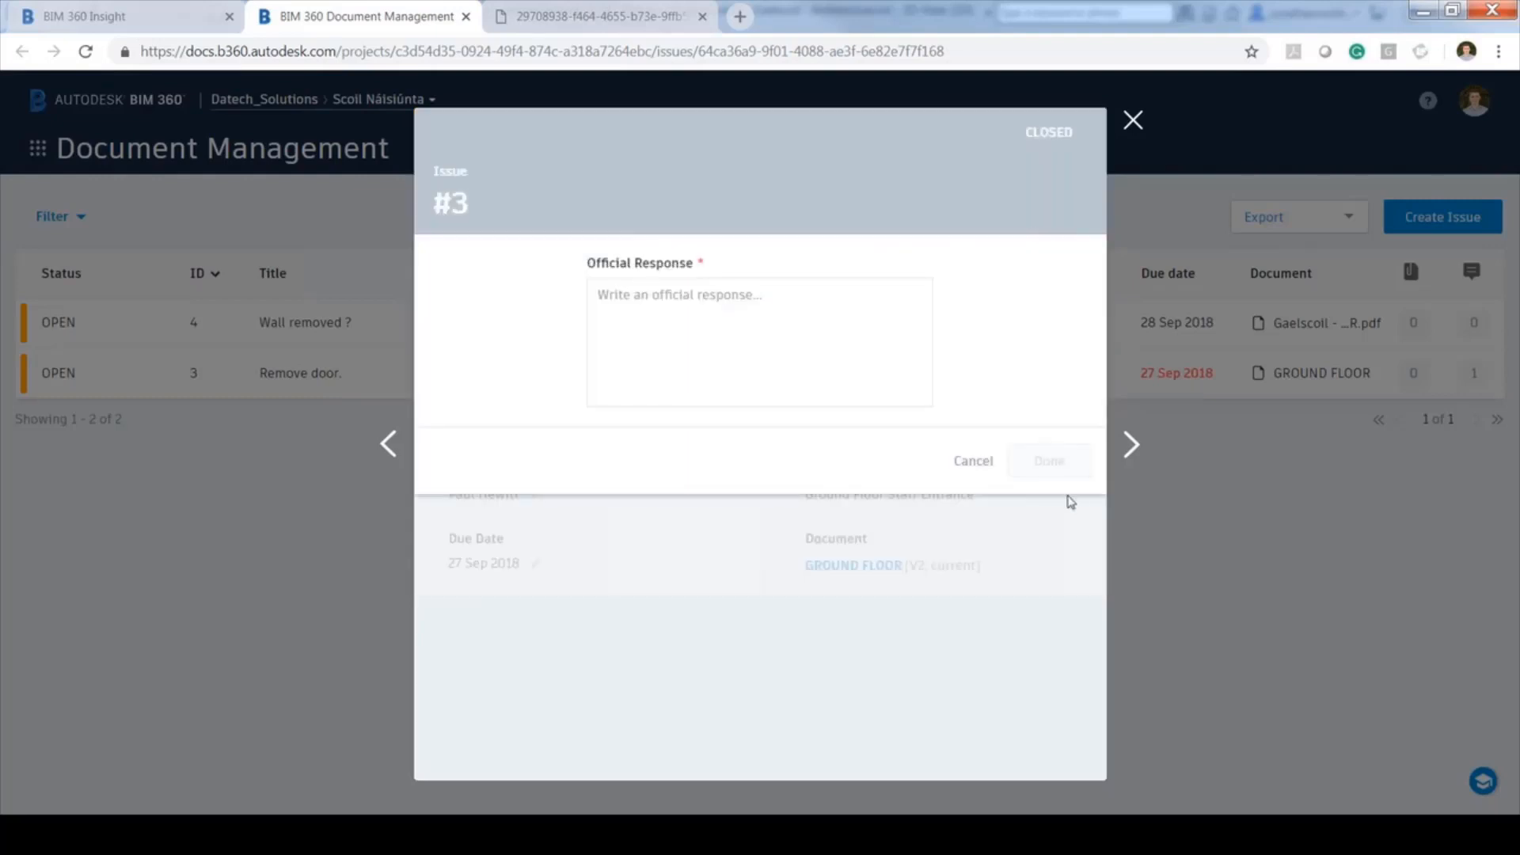
Enter and save the official response 'Thank you.'
left_click(710, 305)
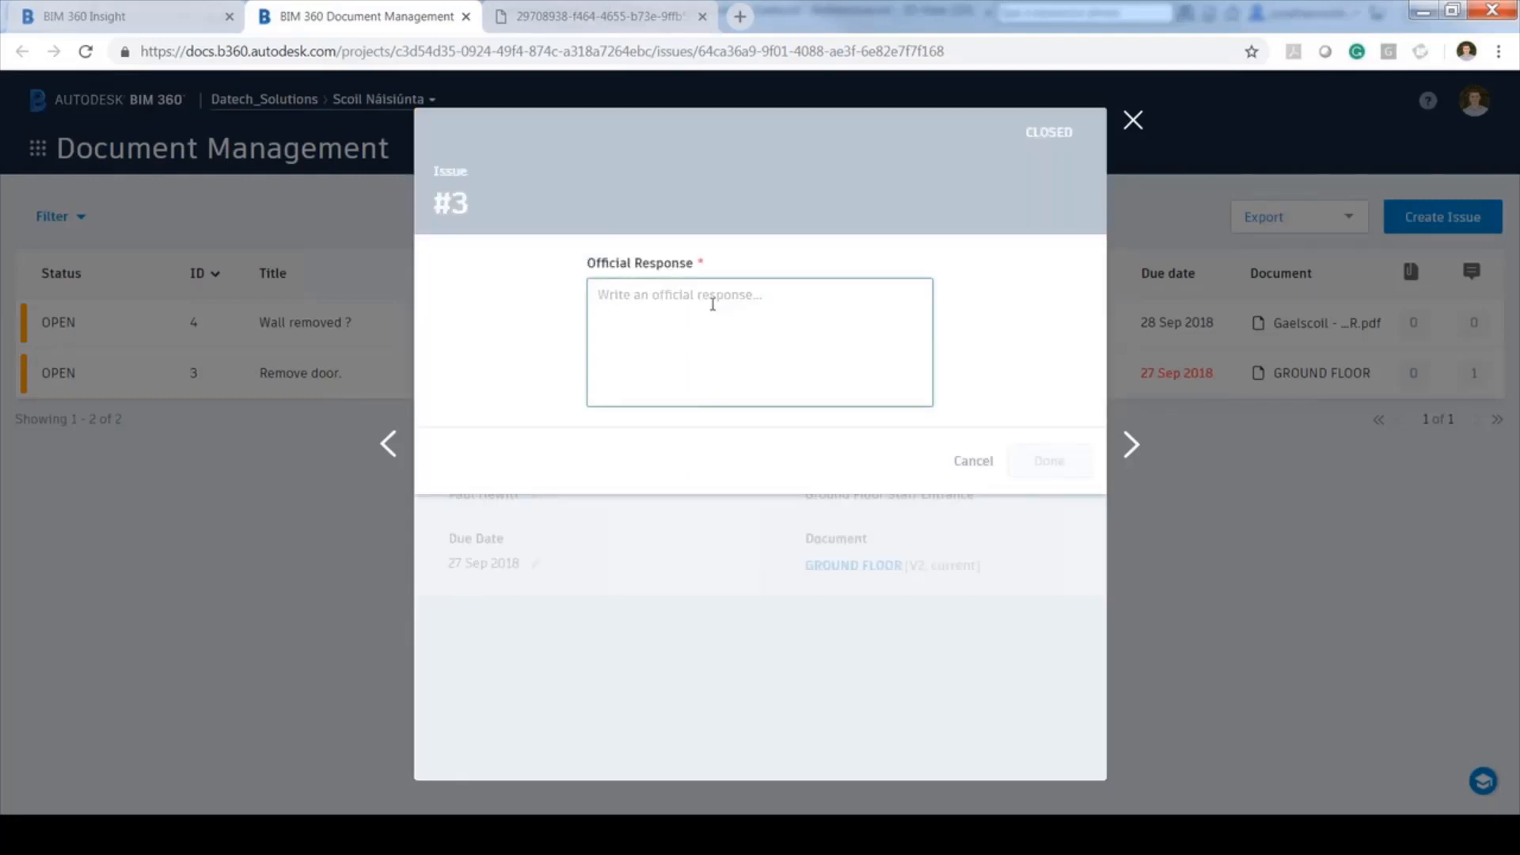
type("Thank you")
key("BackSpace")
key("BackSpace")
key("BackSpace")
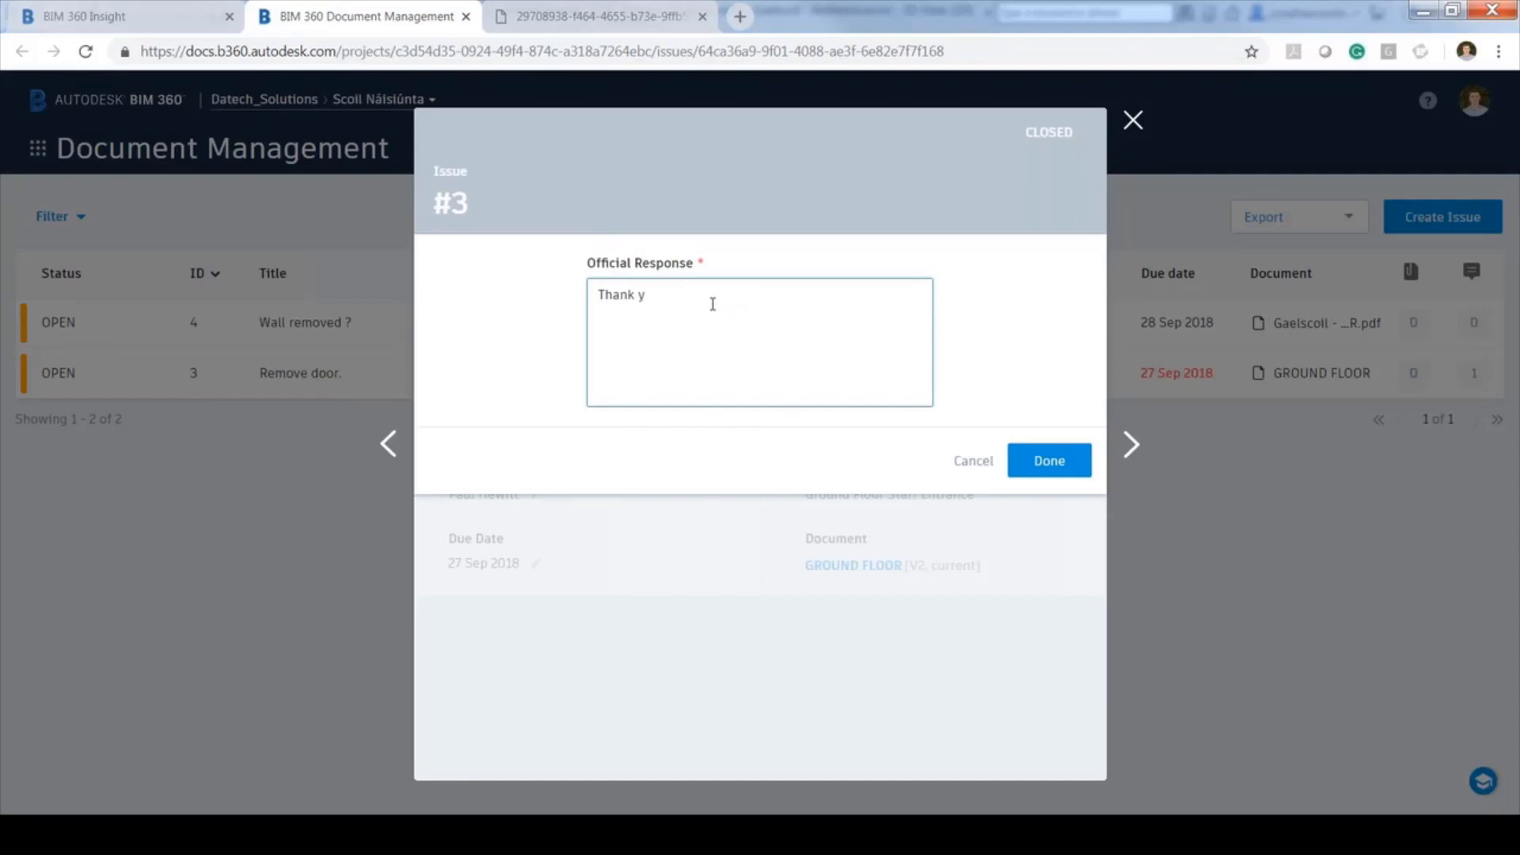
type("you.")
left_click(1047, 465)
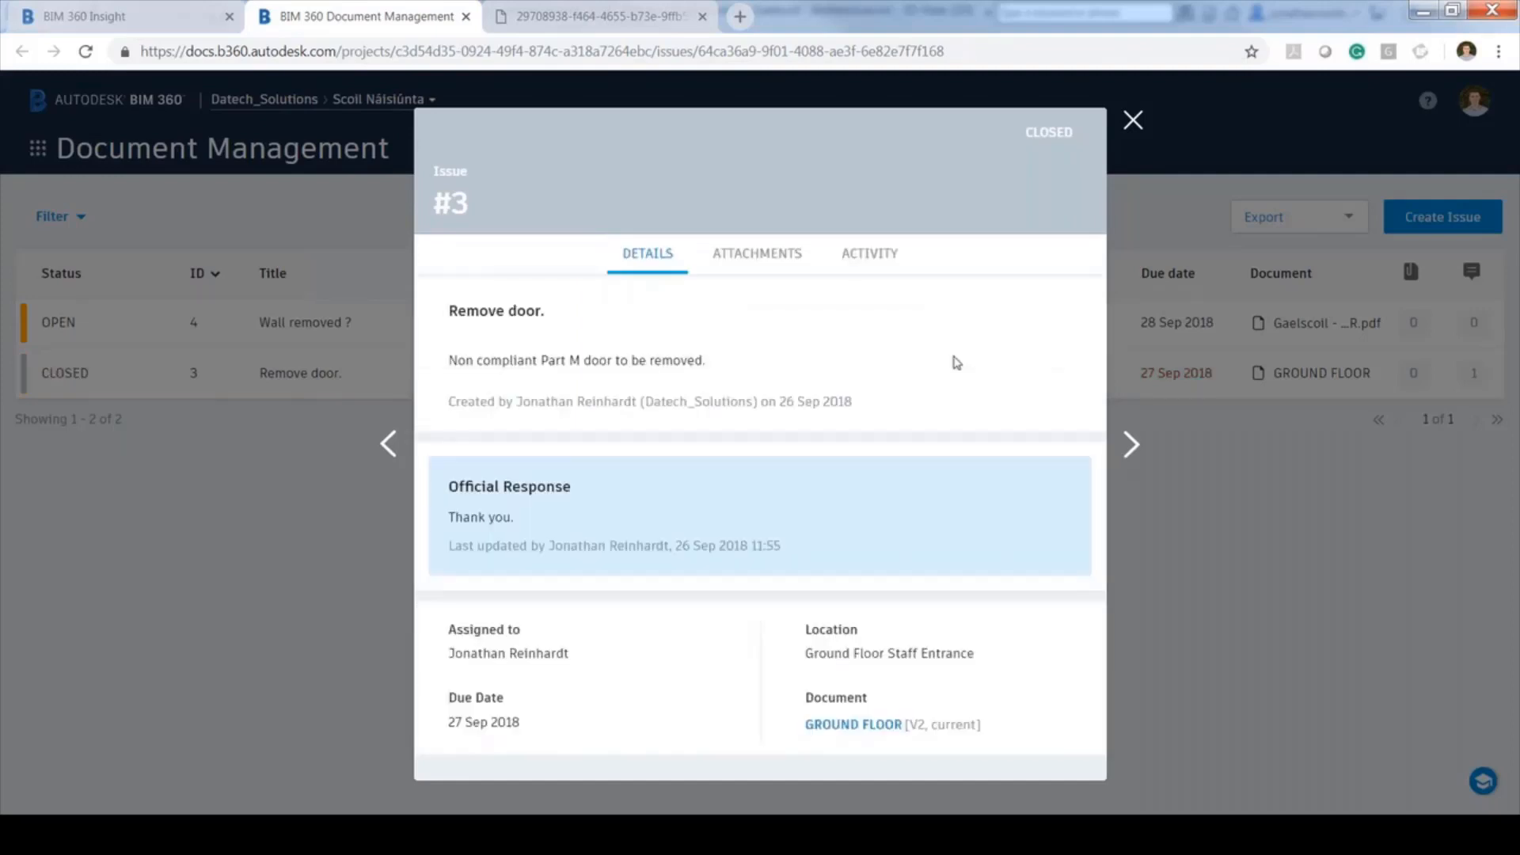
Glance at issue #4, close its details, and return to Project Home
left_click(1133, 445)
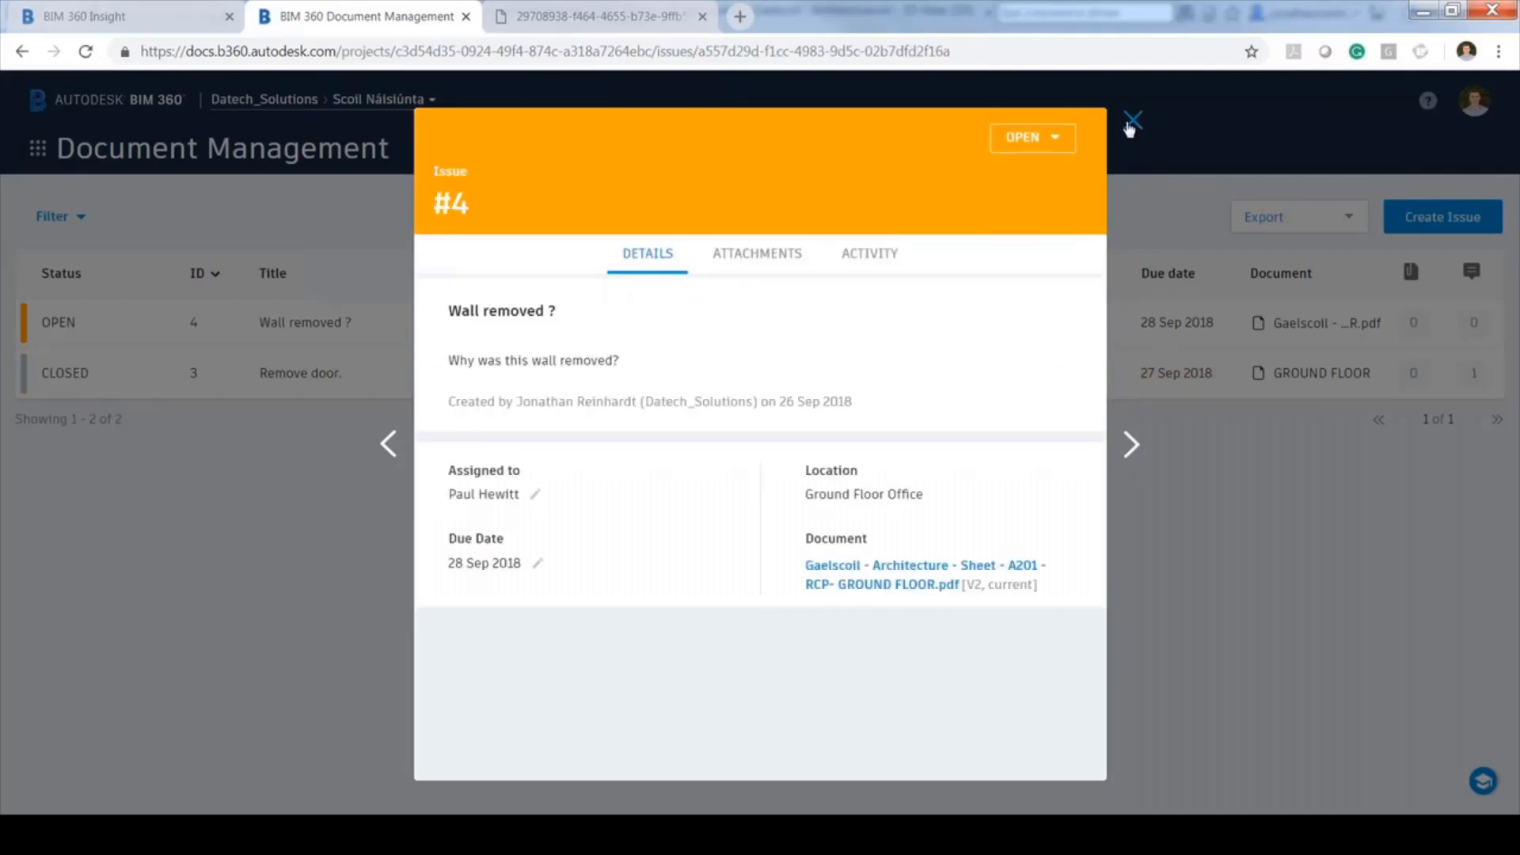
left_click(1132, 122)
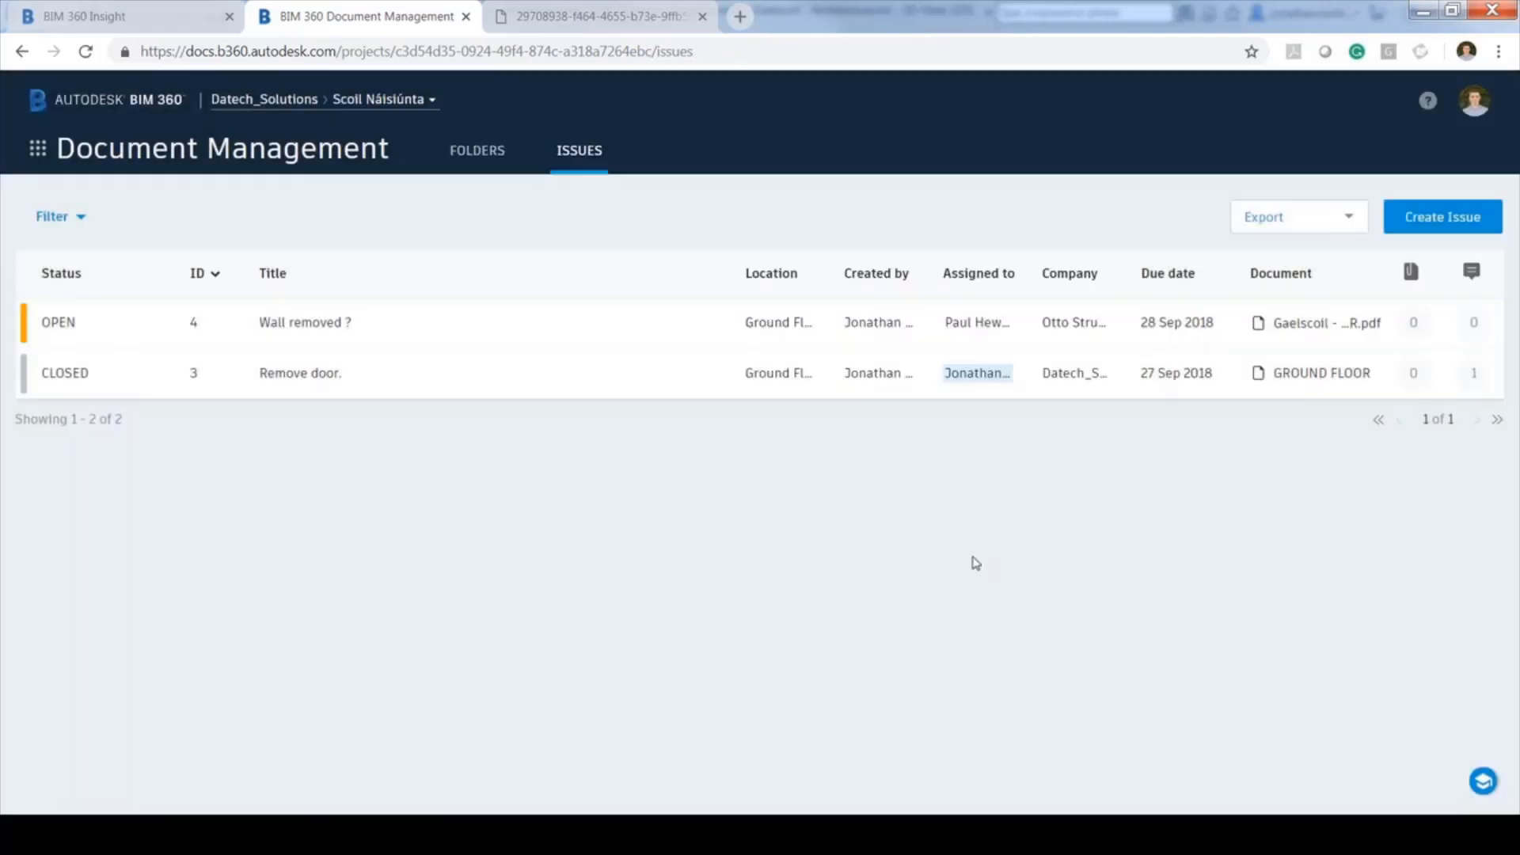
left_click(38, 149)
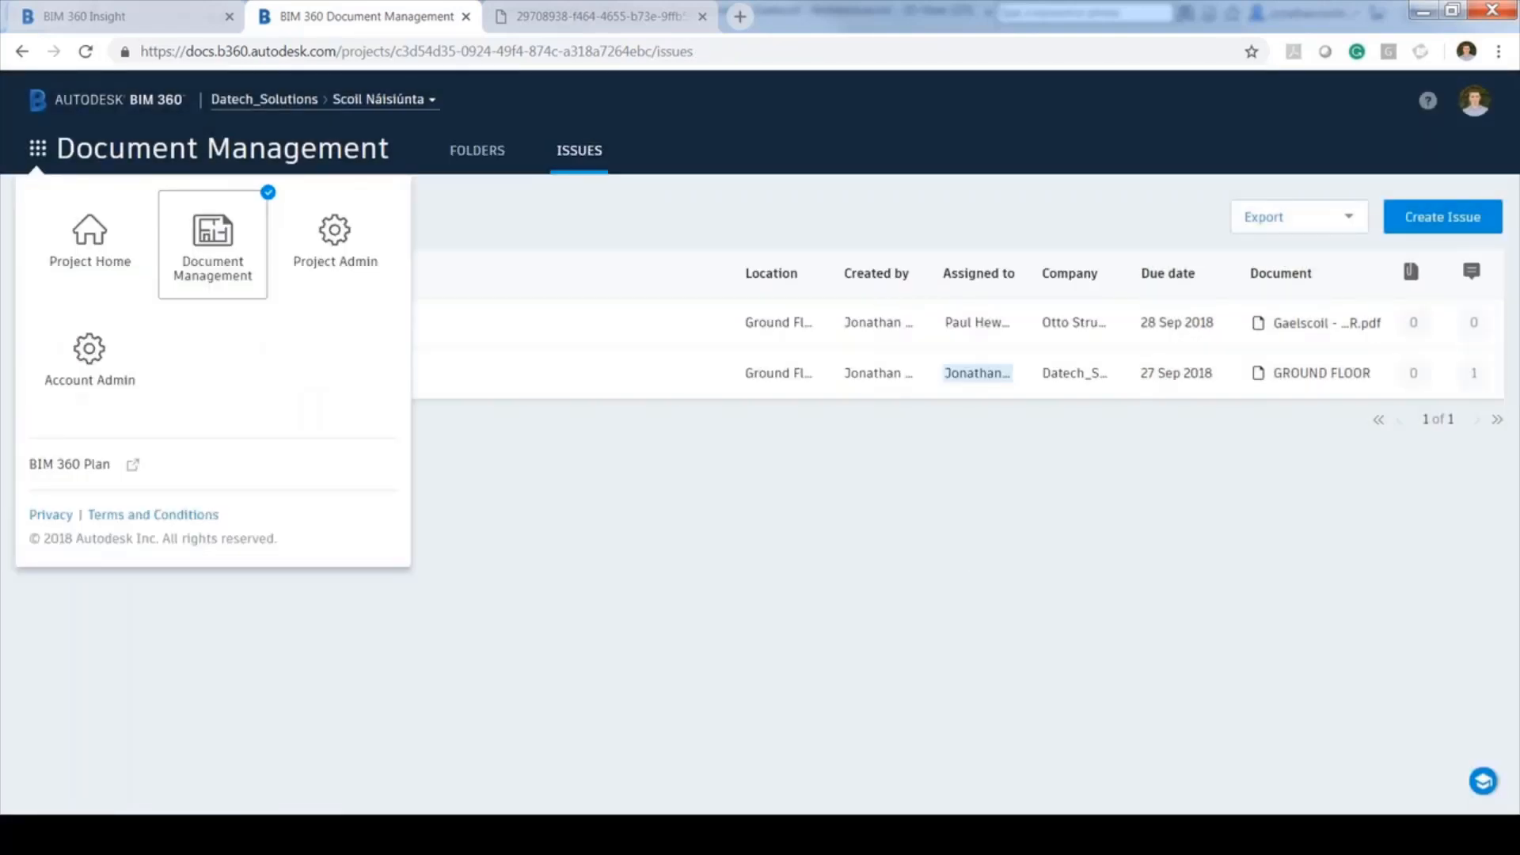
left_click(90, 237)
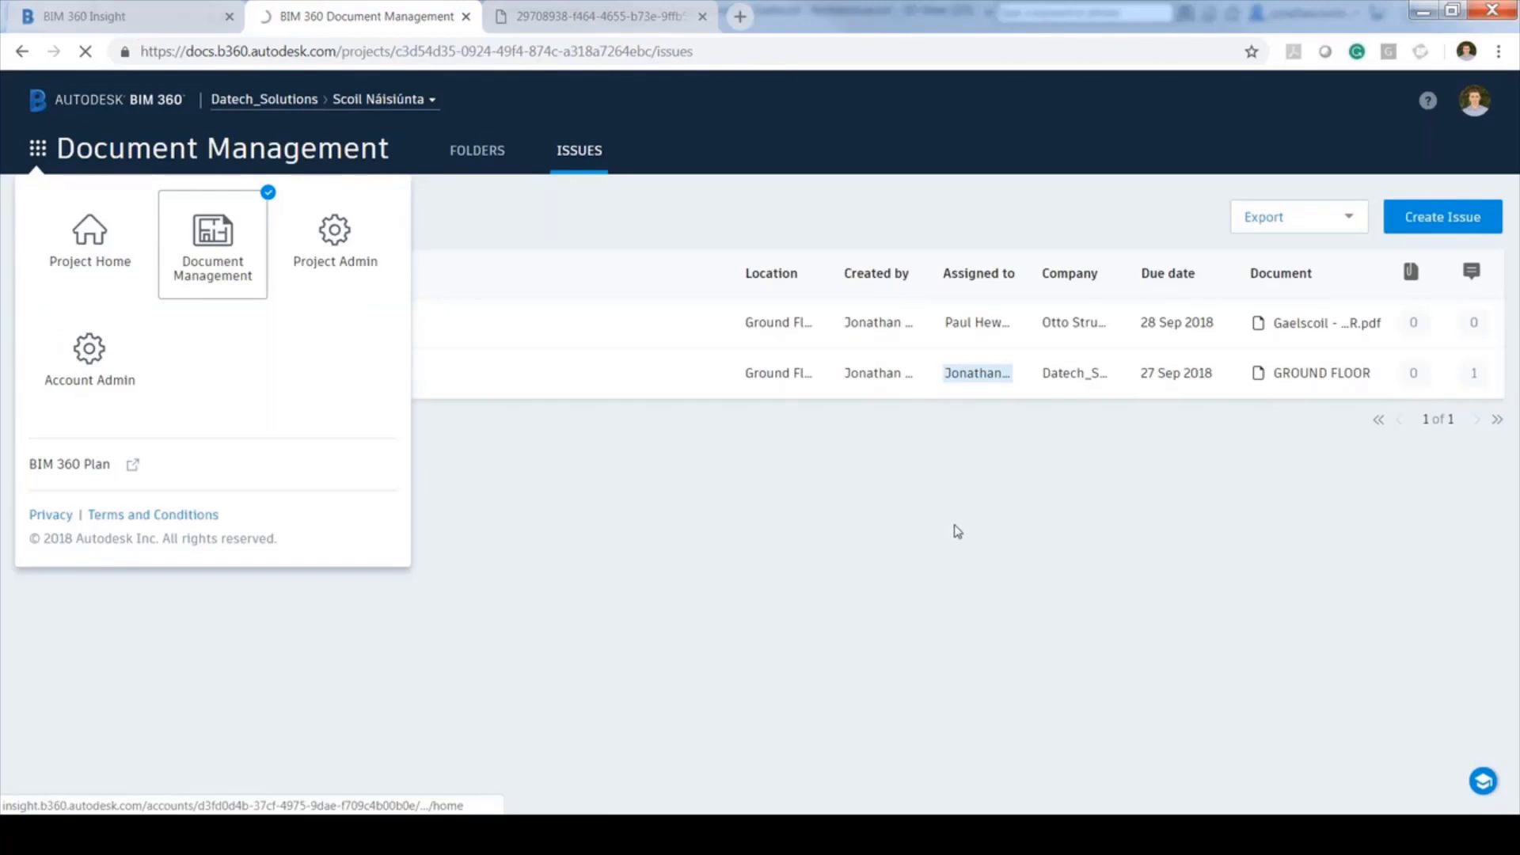